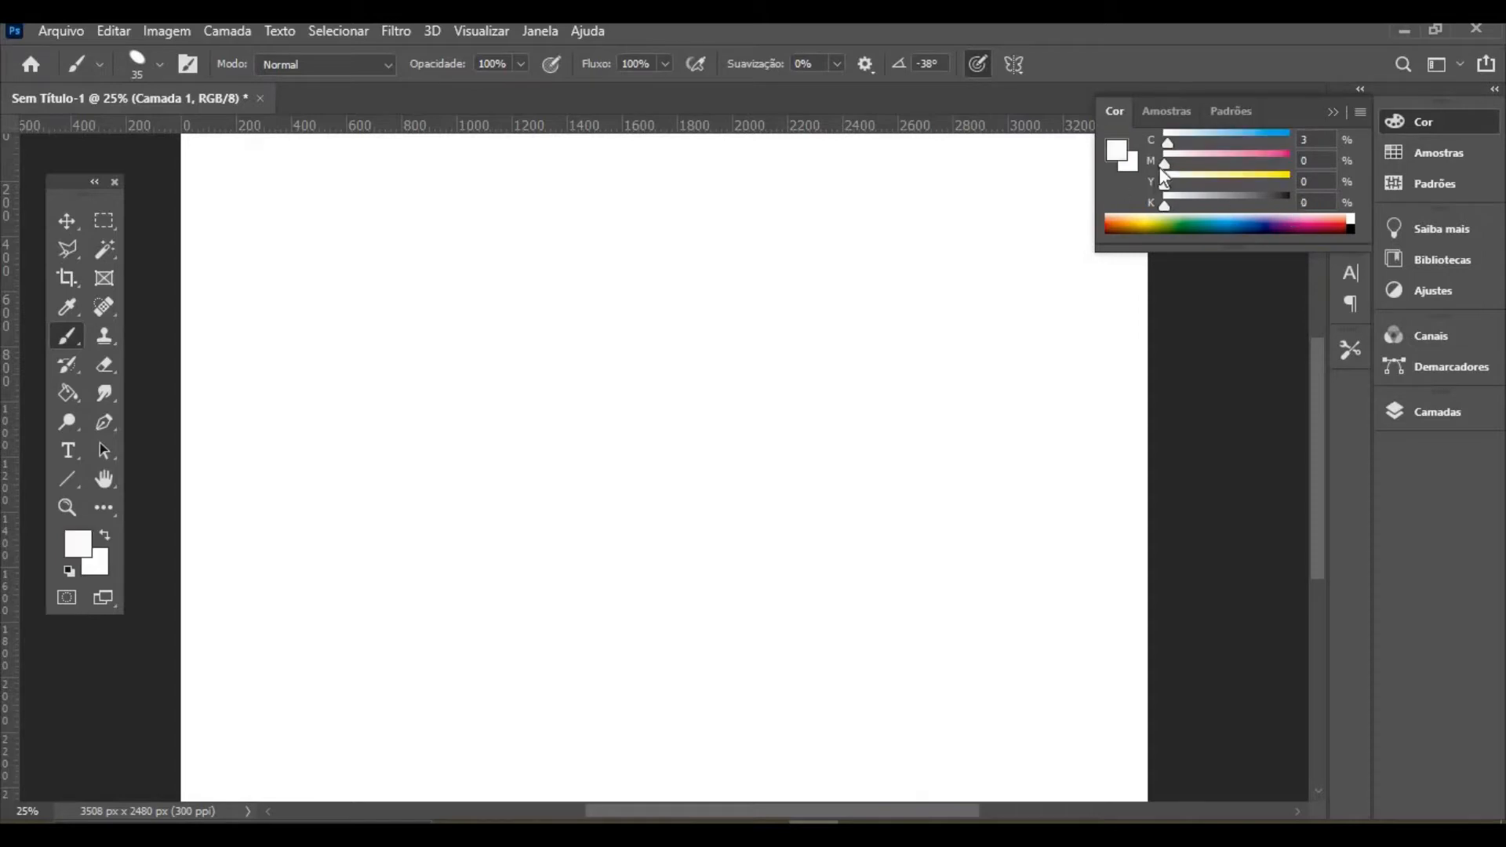
# Set the foreground colour to 100% cyan and make the pear layer Camada 1 visible
pyautogui.moveTo(1165, 142); pyautogui.dragTo(1377, 139)
pyautogui.click(1332, 114)
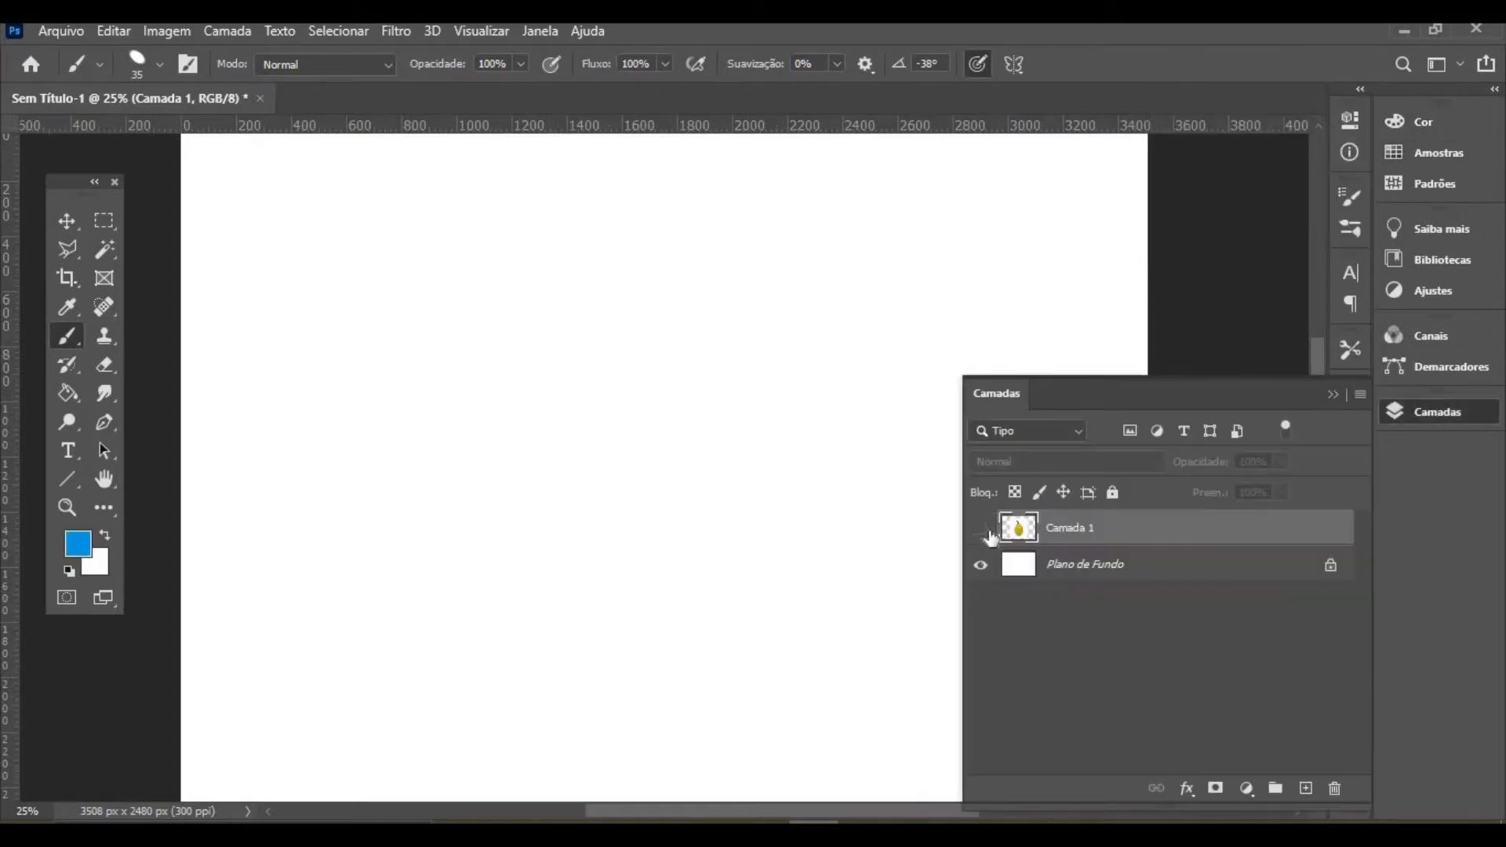
pyautogui.click(980, 529)
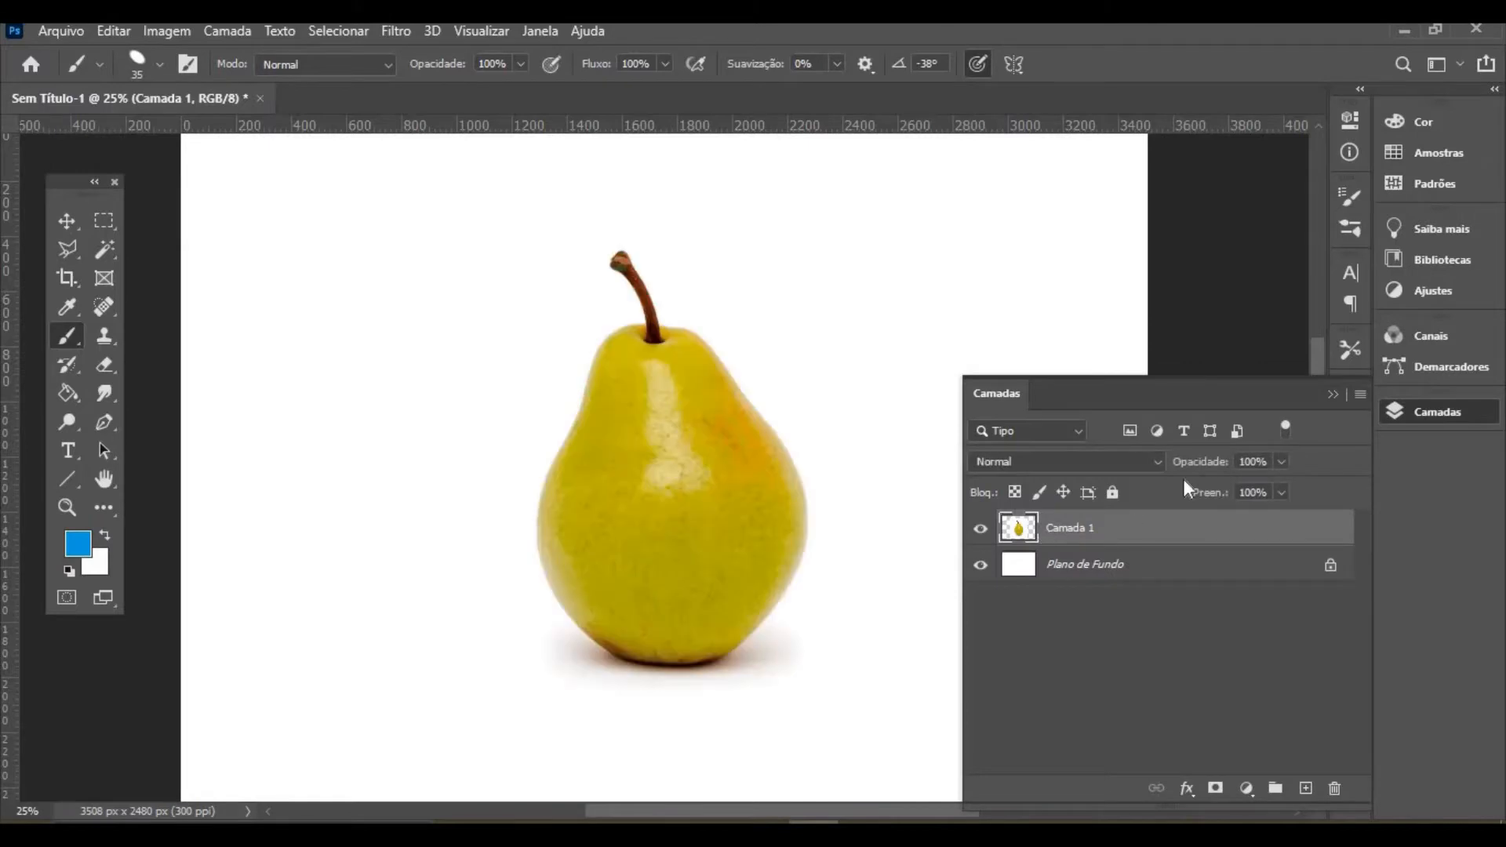
pyautogui.click(1332, 394)
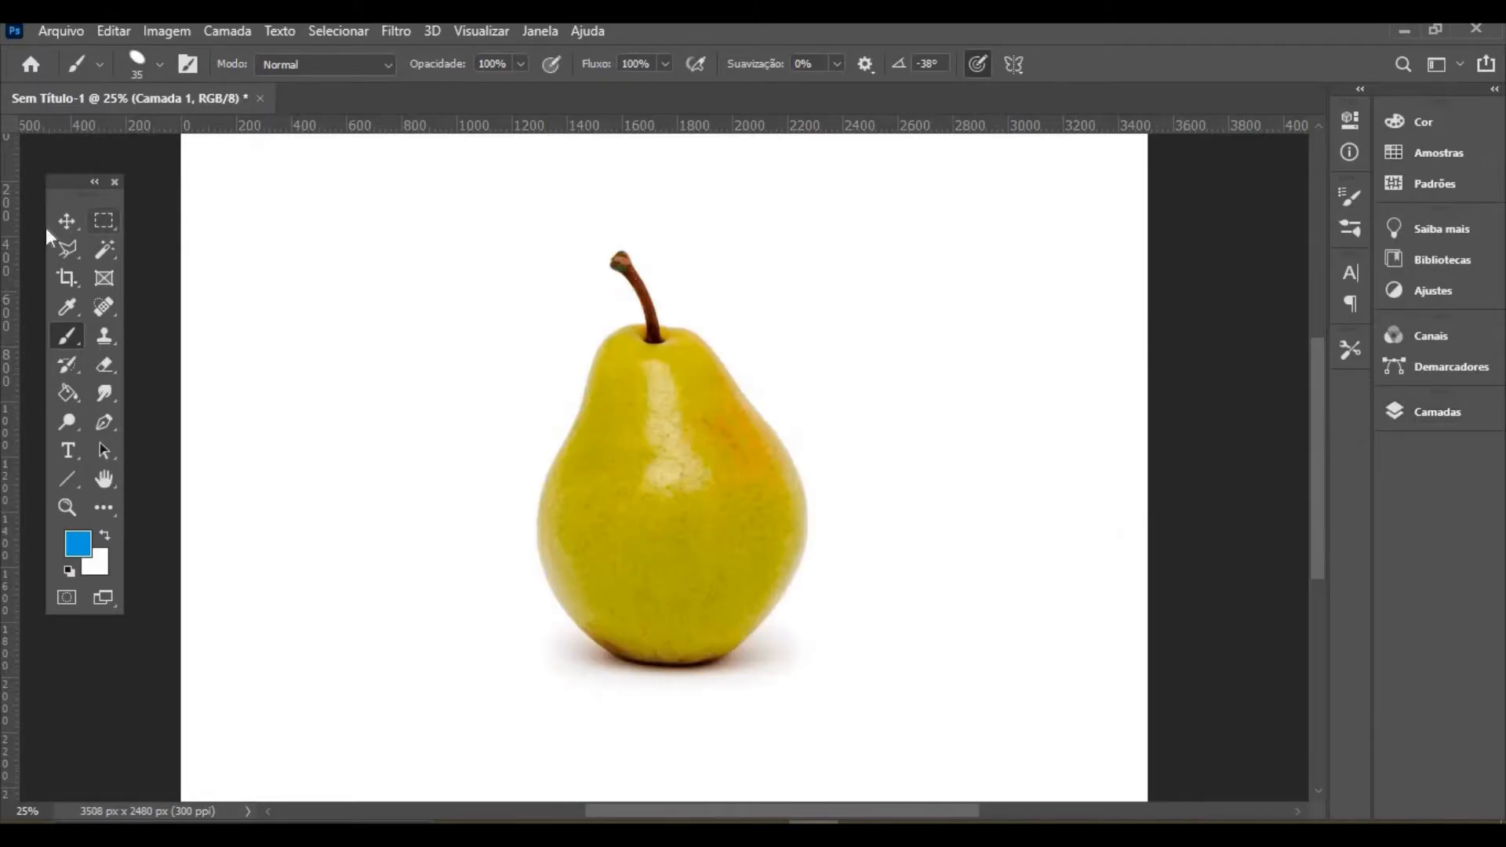
# Move the pear to the canvas's left side and sketch its silhouette beside it in loose blue brush strokes
pyautogui.click(67, 221)
pyautogui.moveTo(664, 459); pyautogui.dragTo(356, 399)
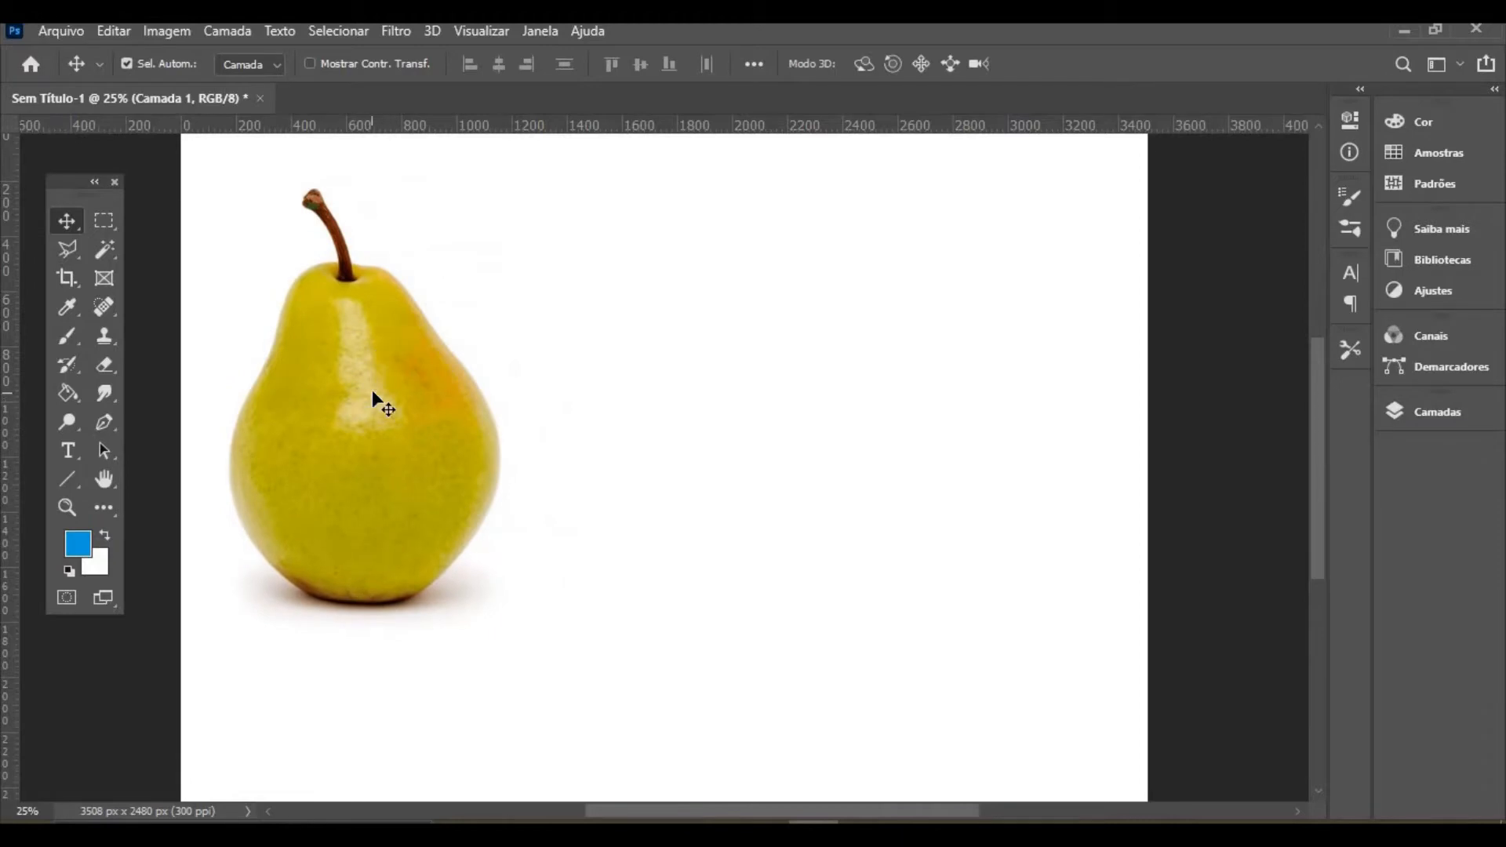
pyautogui.click(69, 338)
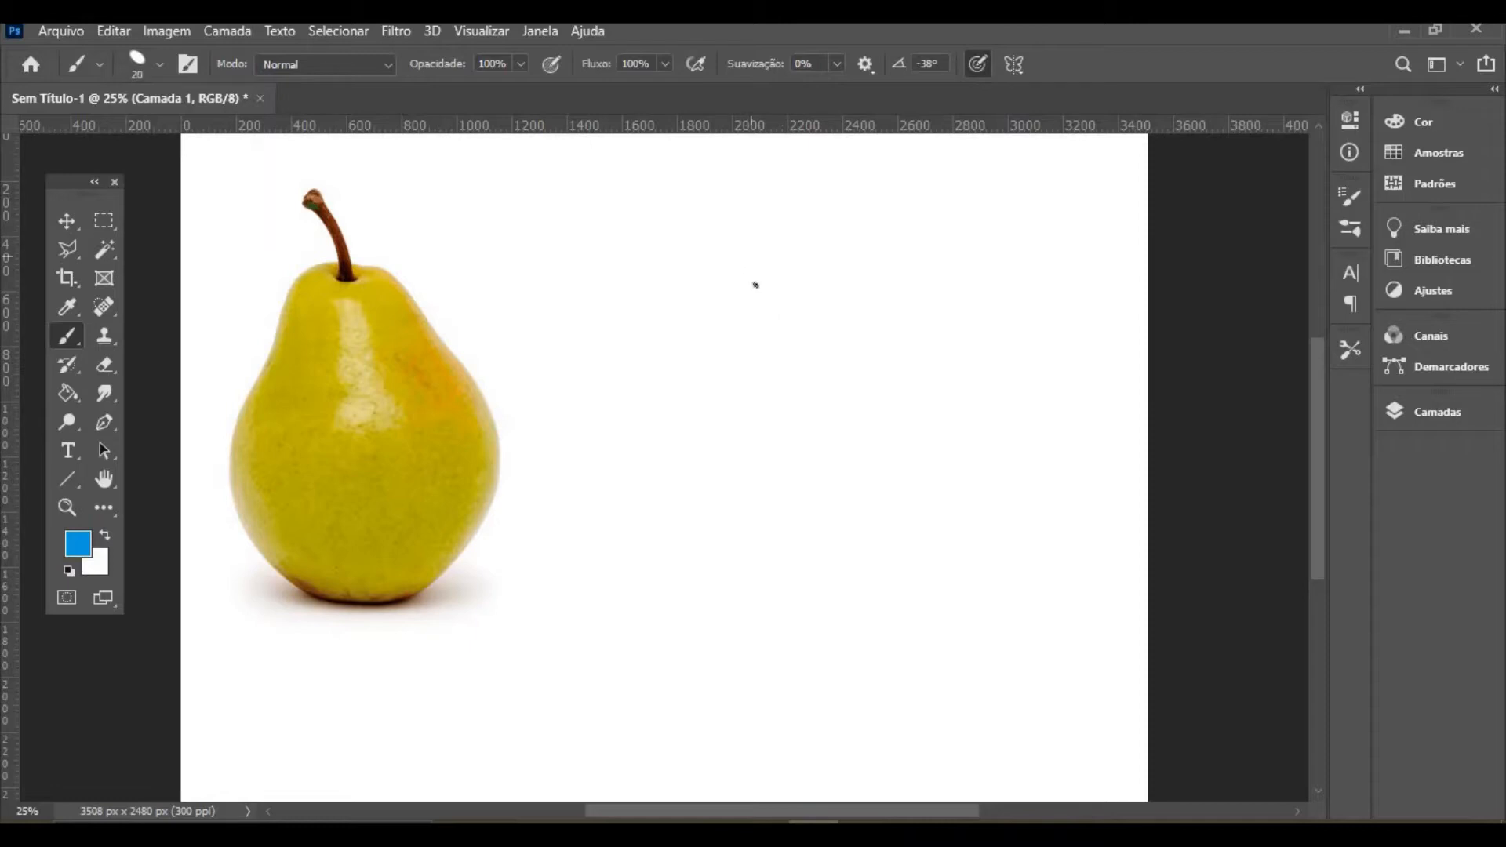
pyautogui.moveTo(814, 242)
pyautogui.mouseDown()
pyautogui.moveTo(737, 261)
pyautogui.moveTo(812, 233)
pyautogui.moveTo(873, 261)
pyautogui.moveTo(753, 253)
pyautogui.moveTo(709, 374)
pyautogui.moveTo(705, 556)
pyautogui.moveTo(692, 368)
pyautogui.moveTo(729, 561)
pyautogui.moveTo(779, 595)
pyautogui.moveTo(902, 592)
pyautogui.moveTo(810, 593)
pyautogui.moveTo(934, 491)
pyautogui.moveTo(937, 407)
pyautogui.moveTo(862, 315)
pyautogui.moveTo(949, 392)
pyautogui.moveTo(913, 548)
pyautogui.moveTo(812, 614)
pyautogui.mouseUp()
pyautogui.moveTo(719, 581)
pyautogui.mouseDown()
pyautogui.moveTo(672, 430)
pyautogui.moveTo(850, 212)
pyautogui.moveTo(894, 252)
pyautogui.moveTo(862, 263)
pyautogui.mouseUp()
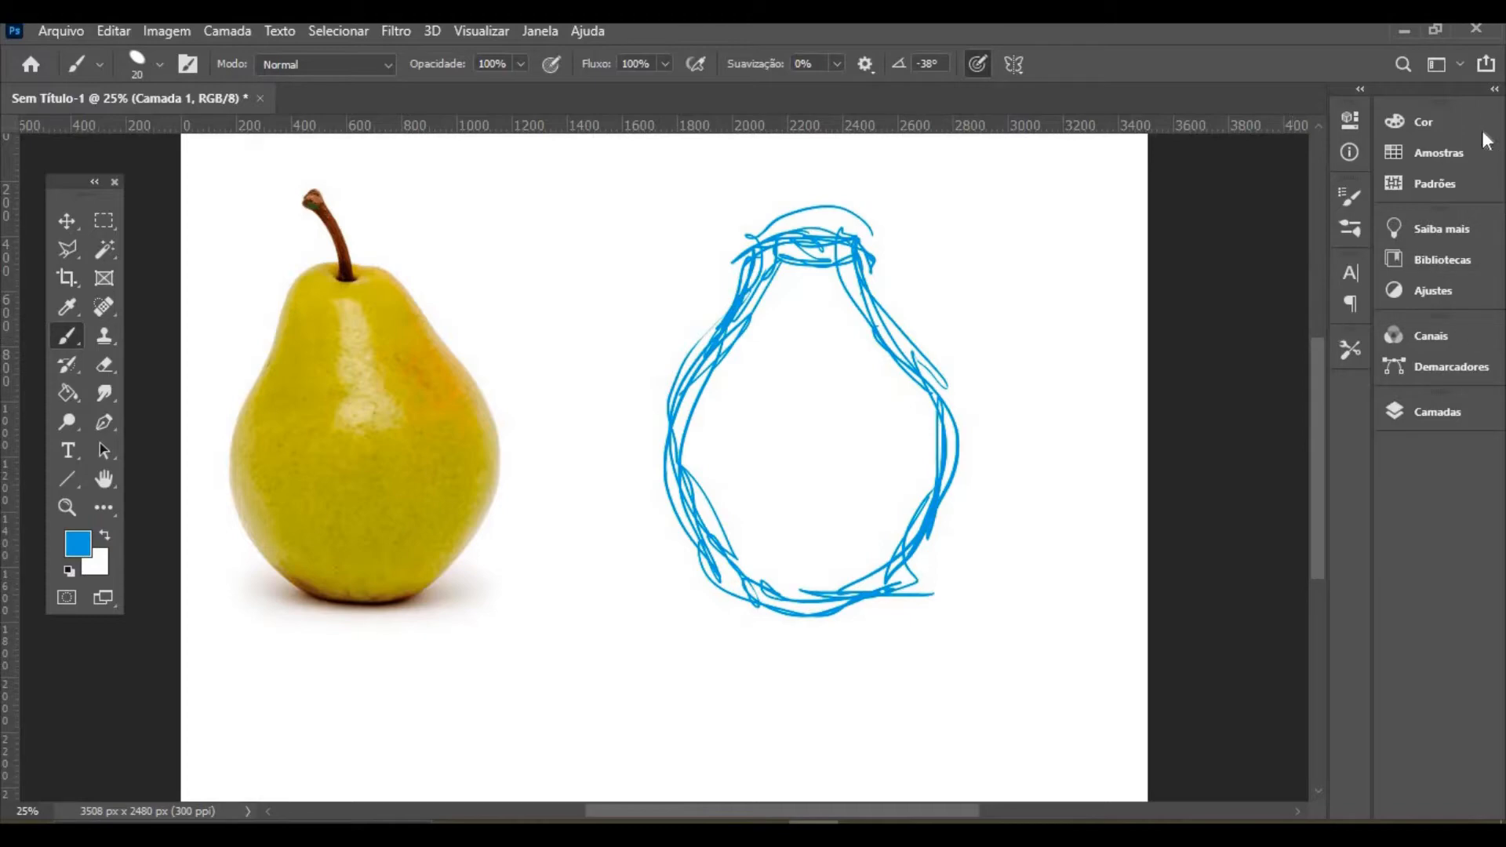
# Set the colour to C 0% and M 100%, and paint a curved centre line down the pear and the blue sketch
pyautogui.click(1438, 125)
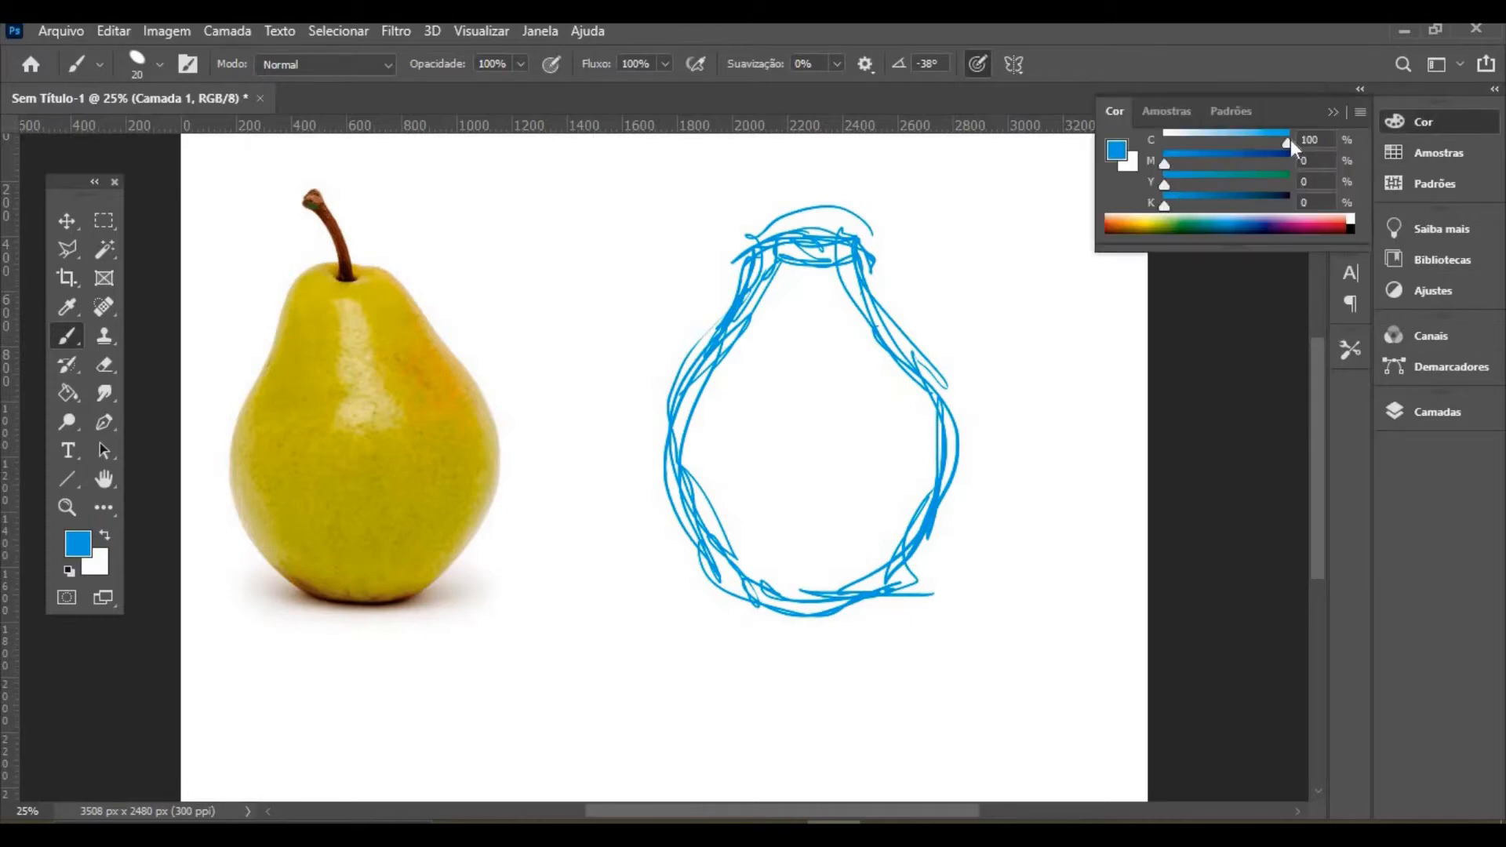
pyautogui.moveTo(1291, 139)
pyautogui.mouseDown()
pyautogui.moveTo(1164, 140)
pyautogui.moveTo(1286, 163)
pyautogui.mouseUp()
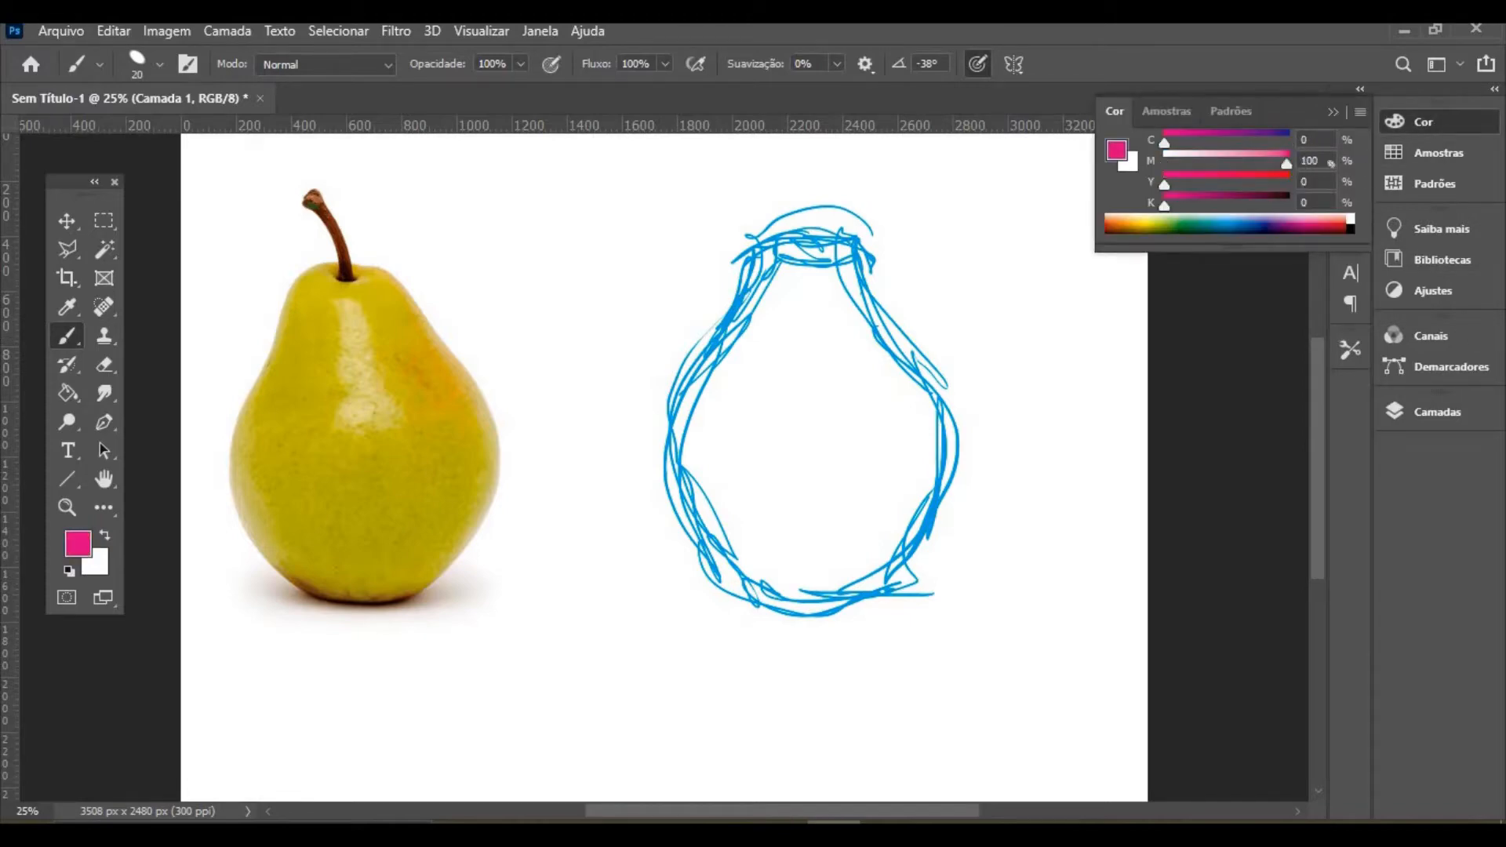
pyautogui.moveTo(355, 275); pyautogui.dragTo(405, 620)
pyautogui.moveTo(822, 232)
pyautogui.mouseDown()
pyautogui.moveTo(838, 345)
pyautogui.moveTo(843, 678)
pyautogui.mouseUp()
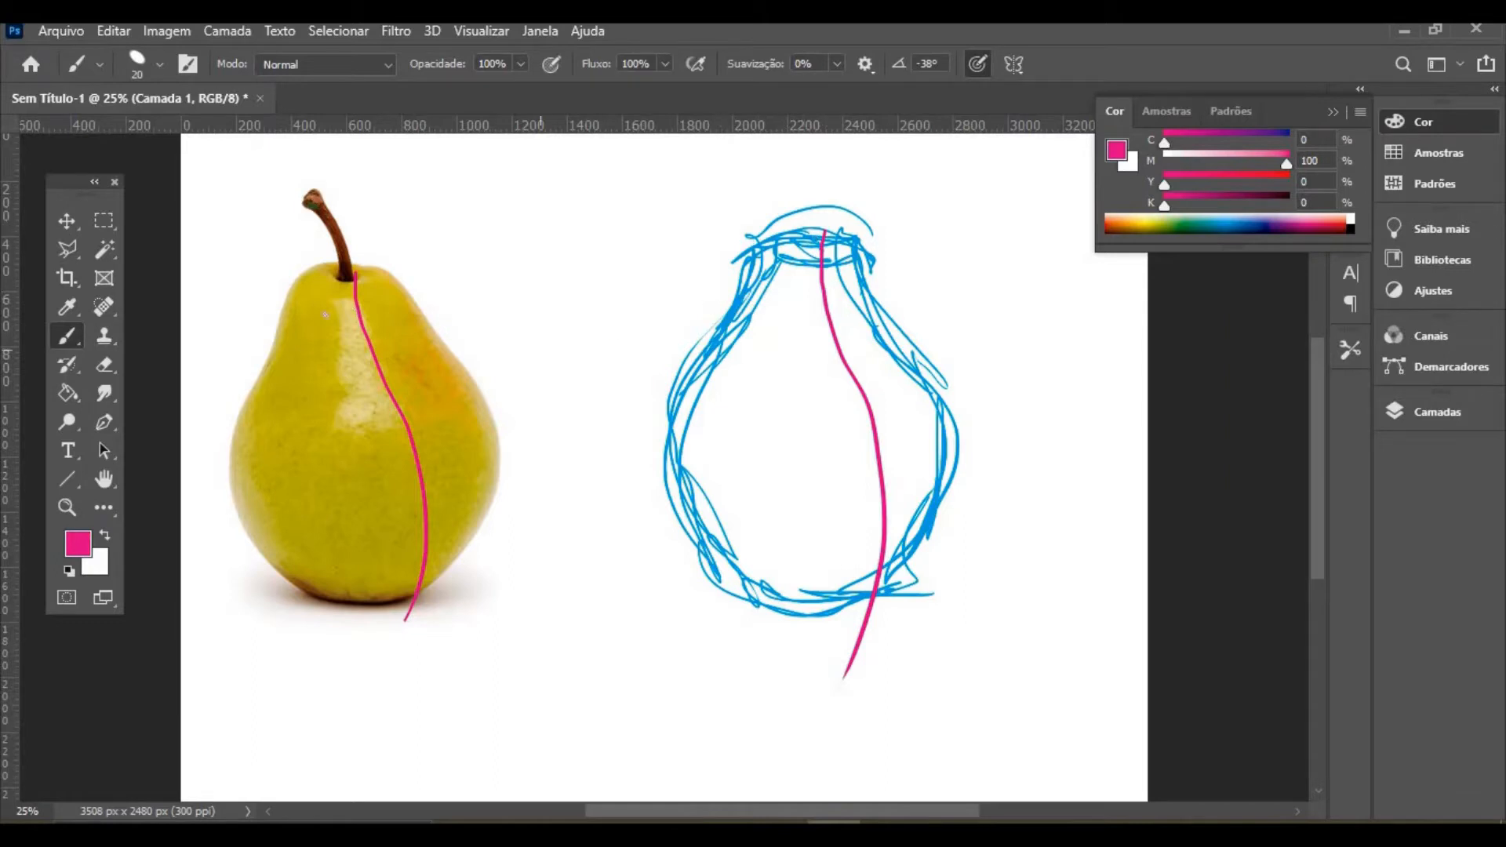
# Mark the pear photo with a curved chin line across its neck and ovals where both arms and legs attach
pyautogui.moveTo(275, 321)
pyautogui.mouseDown()
pyautogui.moveTo(450, 296)
pyautogui.moveTo(428, 339)
pyautogui.moveTo(380, 349)
pyautogui.mouseUp()
pyautogui.moveTo(257, 417); pyautogui.dragTo(261, 464)
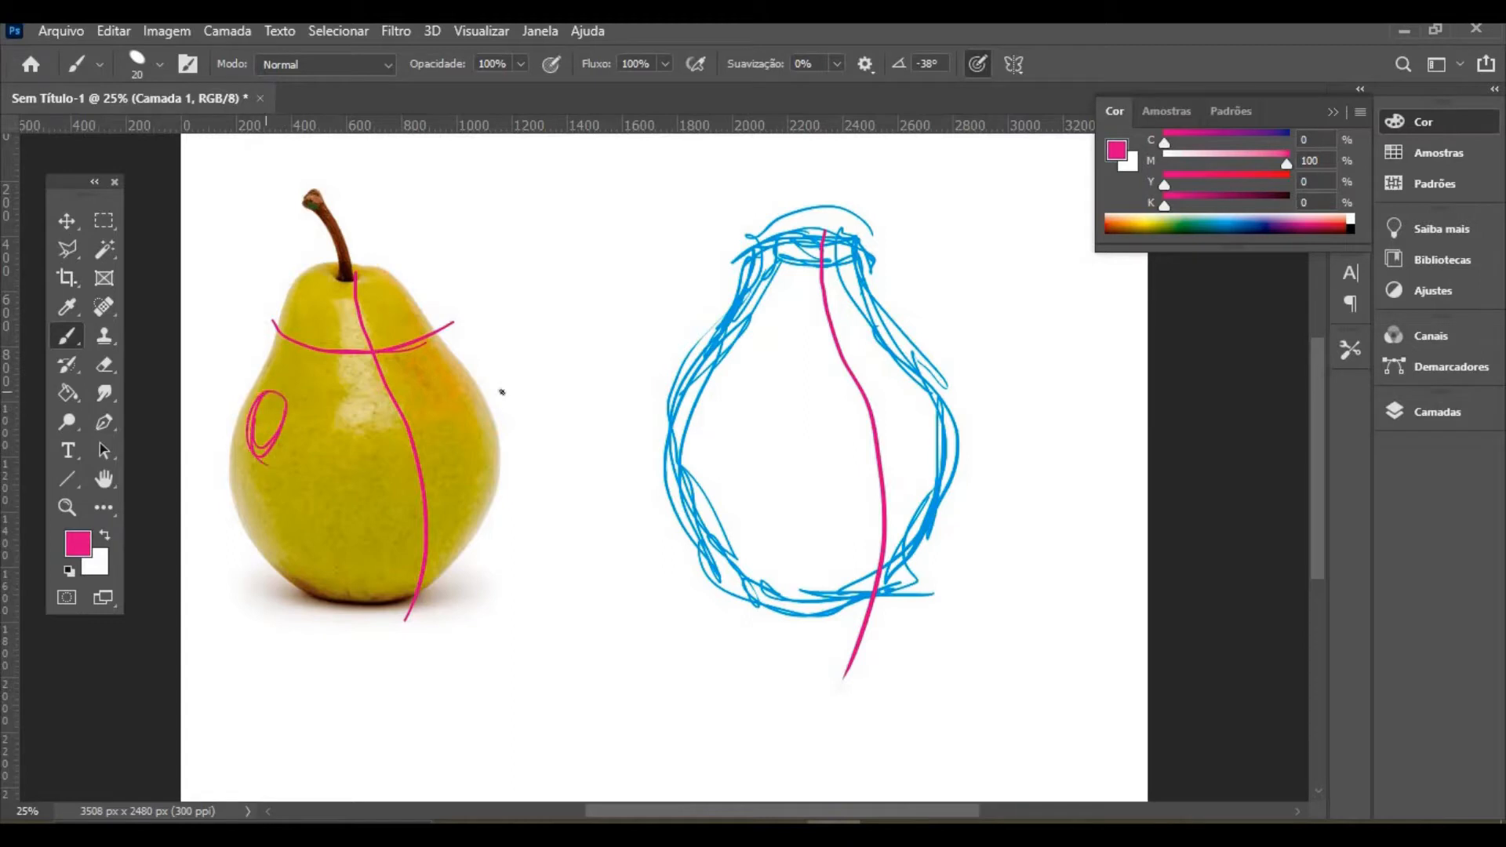
pyautogui.moveTo(472, 391)
pyautogui.mouseDown()
pyautogui.moveTo(483, 427)
pyautogui.moveTo(471, 392)
pyautogui.mouseUp()
pyautogui.moveTo(348, 567)
pyautogui.mouseDown()
pyautogui.moveTo(298, 557)
pyautogui.moveTo(334, 552)
pyautogui.mouseUp()
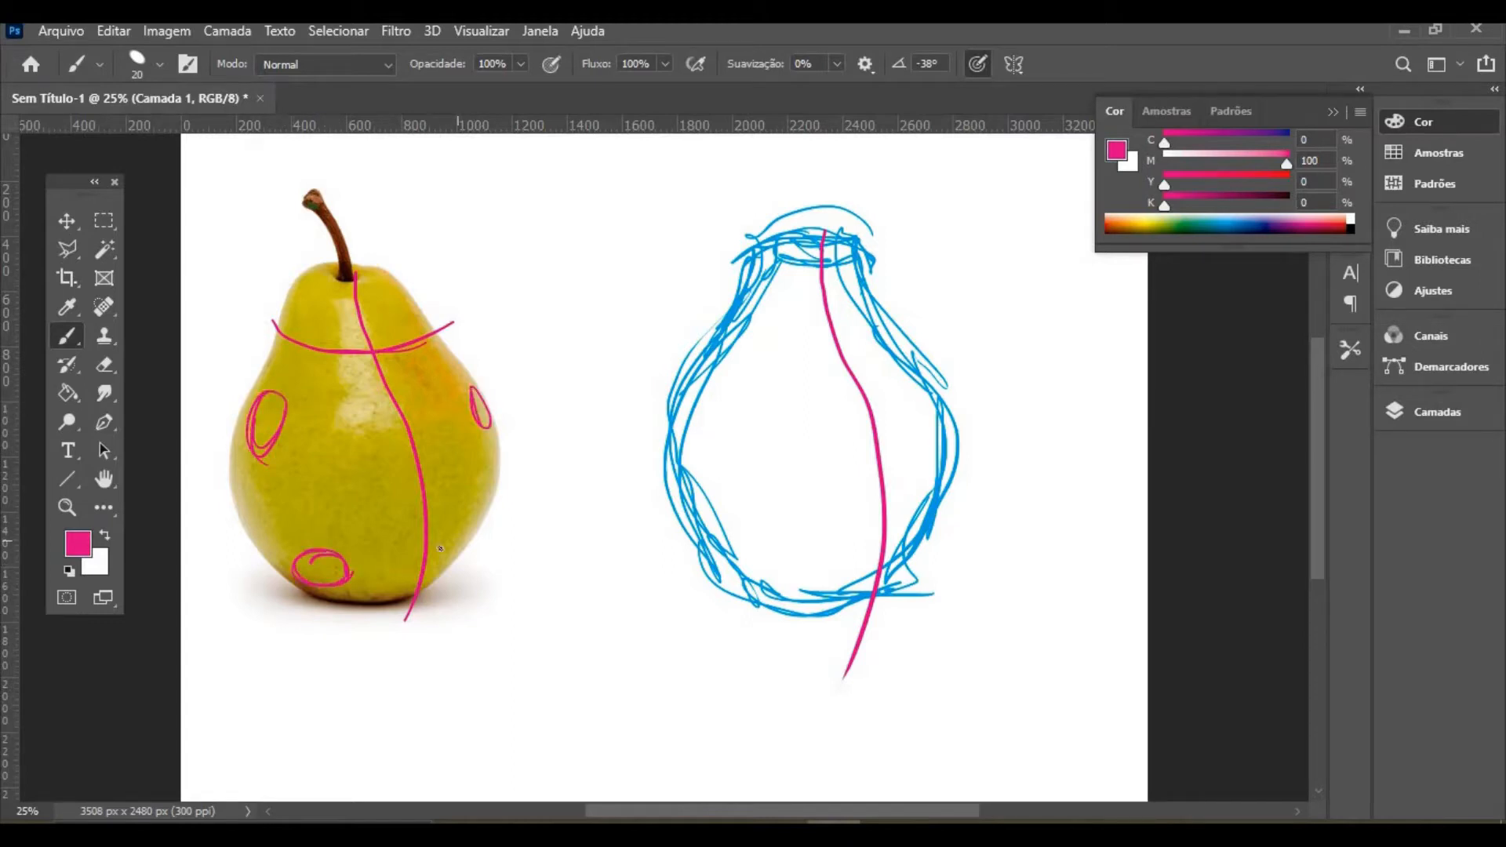
pyautogui.moveTo(440, 548)
pyautogui.mouseDown()
pyautogui.moveTo(465, 554)
pyautogui.moveTo(431, 558)
pyautogui.mouseUp()
# Repeat the curved chin line and the four arm and leg joint ovals in magenta on the blue sketch
pyautogui.moveTo(710, 361)
pyautogui.mouseDown()
pyautogui.moveTo(712, 430)
pyautogui.moveTo(740, 436)
pyautogui.mouseUp()
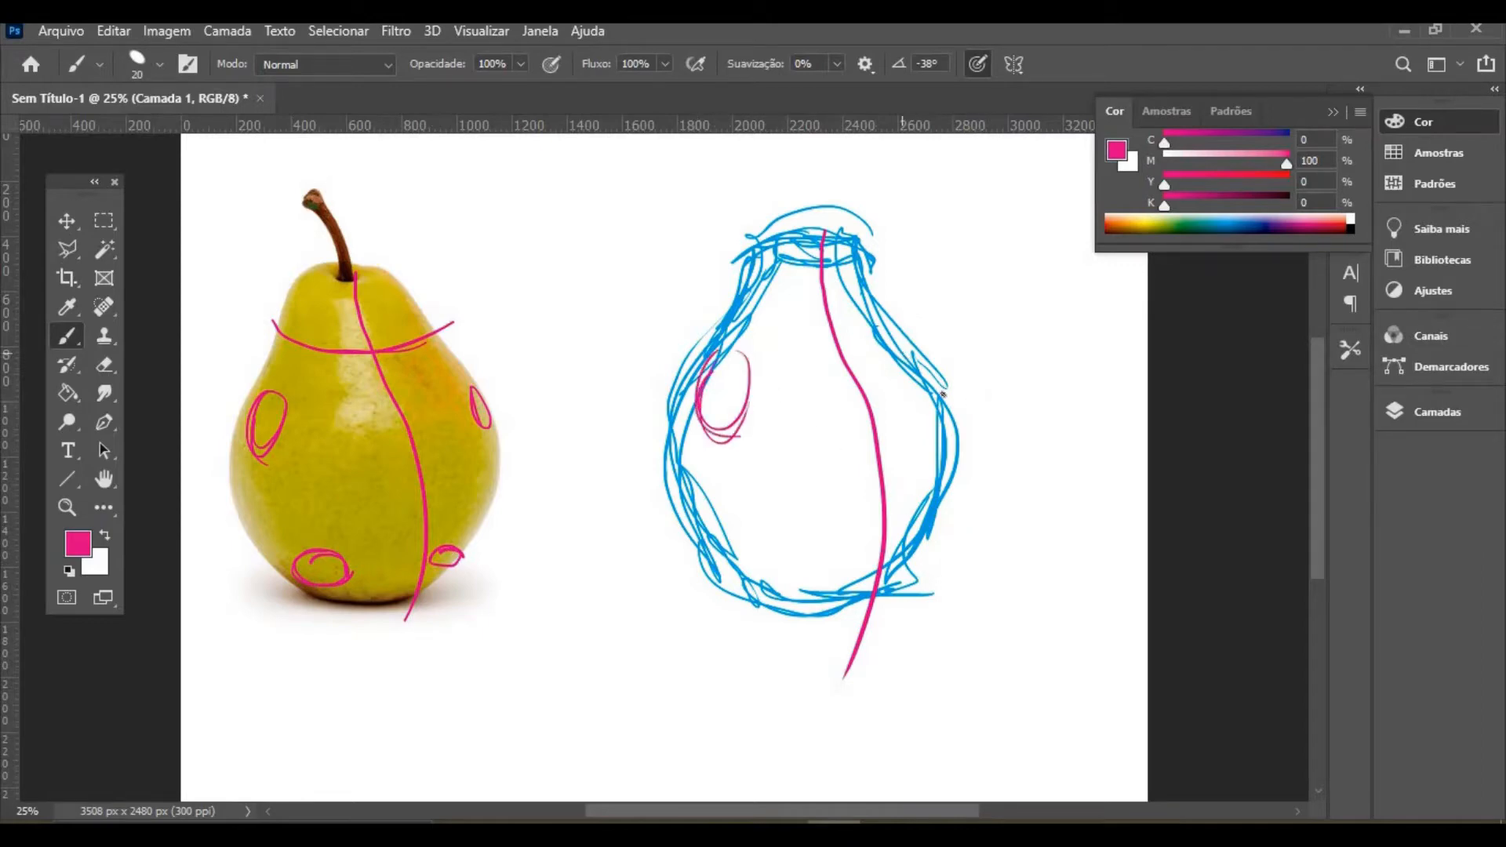
pyautogui.moveTo(943, 394)
pyautogui.mouseDown()
pyautogui.moveTo(905, 350)
pyautogui.moveTo(945, 400)
pyautogui.mouseUp()
pyautogui.moveTo(743, 301)
pyautogui.mouseDown()
pyautogui.moveTo(869, 282)
pyautogui.moveTo(874, 320)
pyautogui.mouseUp()
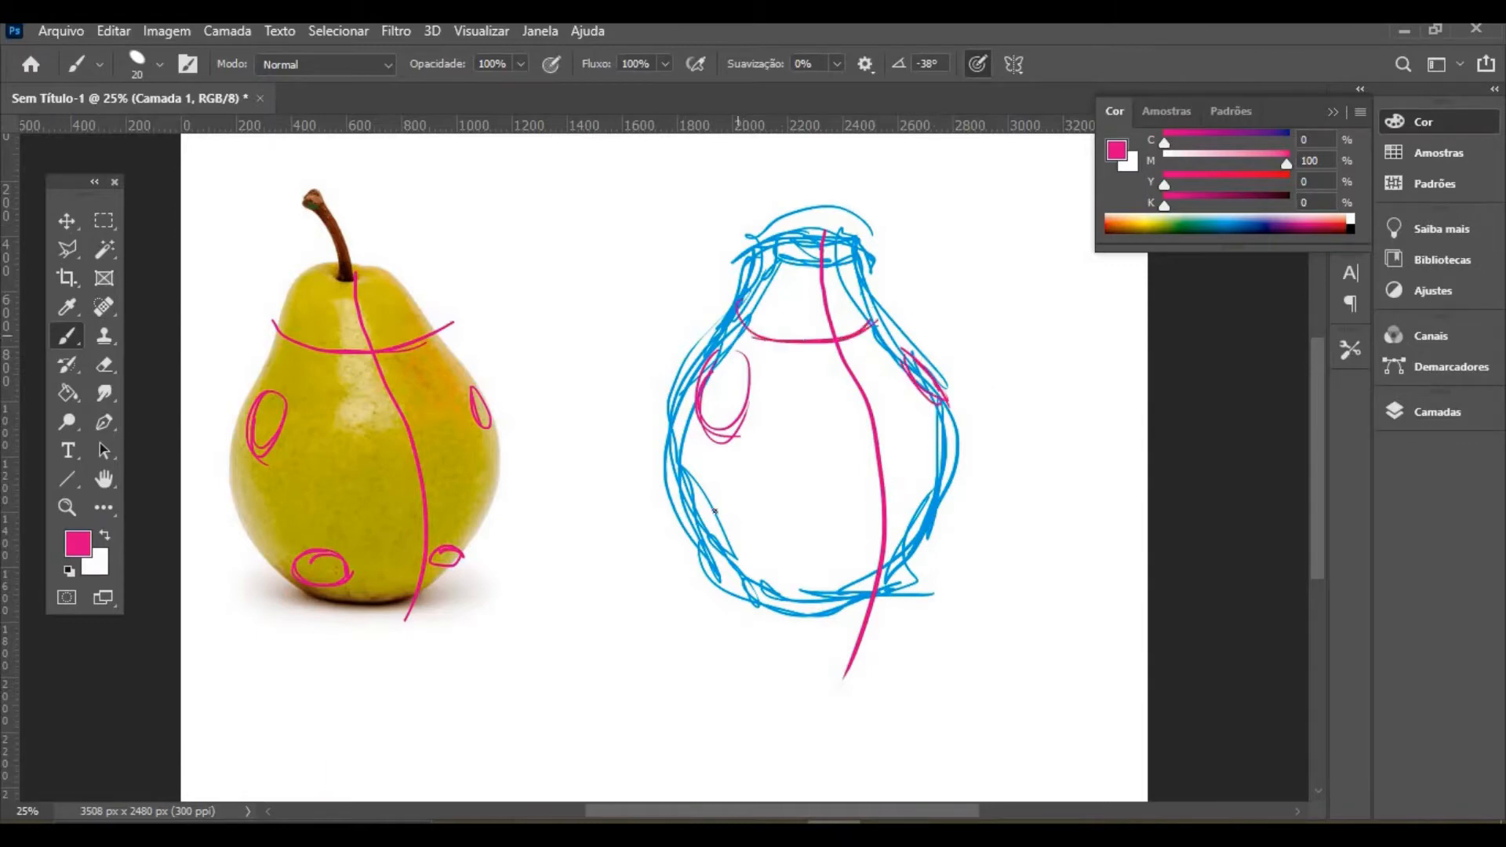
pyautogui.moveTo(719, 564)
pyautogui.mouseDown()
pyautogui.moveTo(764, 546)
pyautogui.moveTo(730, 569)
pyautogui.moveTo(799, 605)
pyautogui.moveTo(741, 563)
pyautogui.moveTo(735, 533)
pyautogui.moveTo(788, 584)
pyautogui.mouseUp()
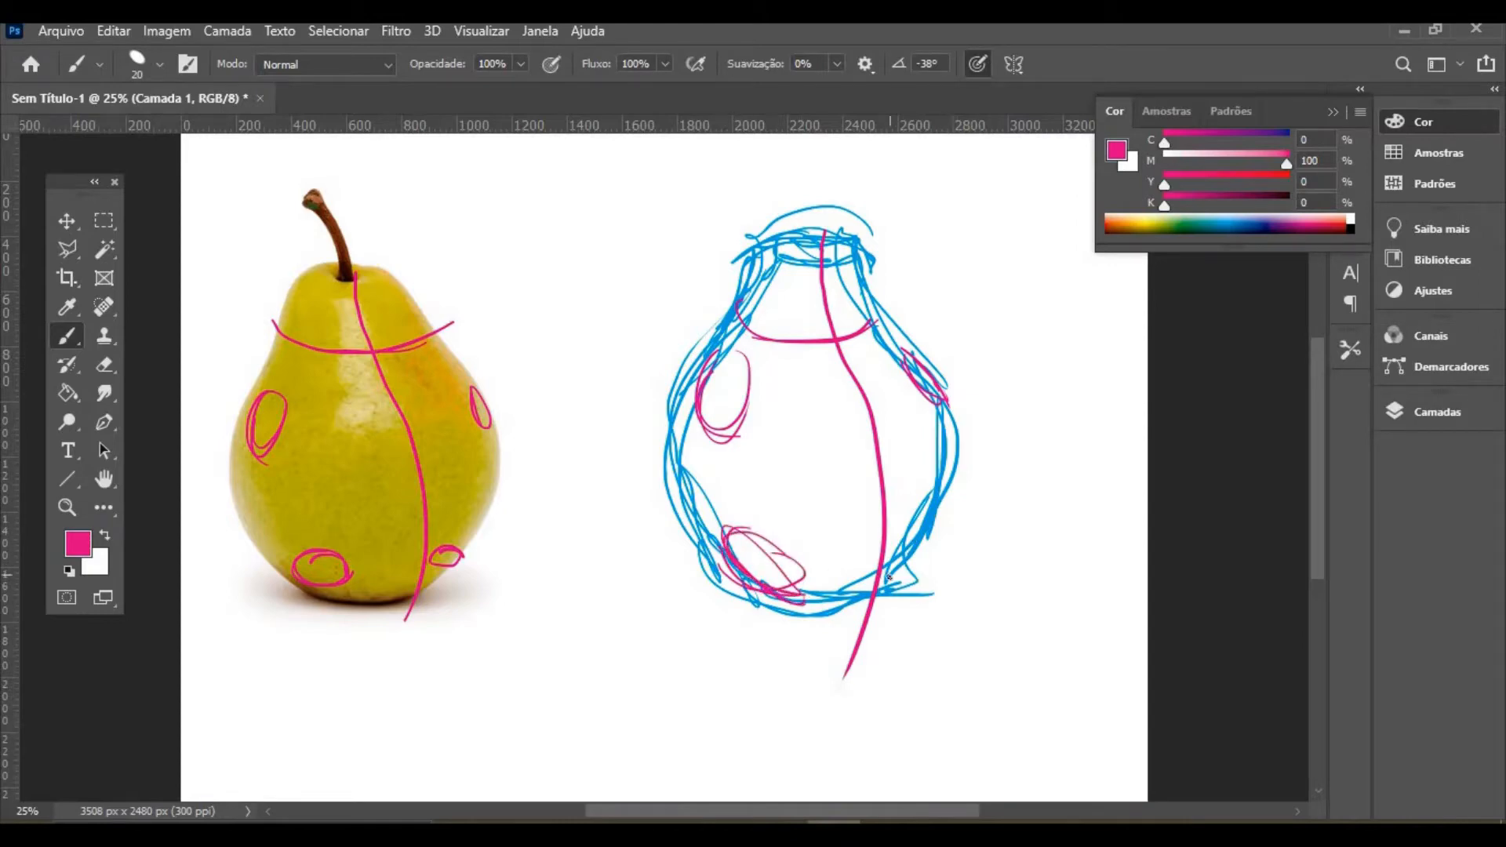
pyautogui.moveTo(889, 578)
pyautogui.mouseDown()
pyautogui.moveTo(919, 530)
pyautogui.moveTo(886, 584)
pyautogui.mouseUp()
# Sketch both short legs and feet in magenta below the leg ovals of the pear-shaped body
pyautogui.moveTo(721, 536); pyautogui.dragTo(766, 668)
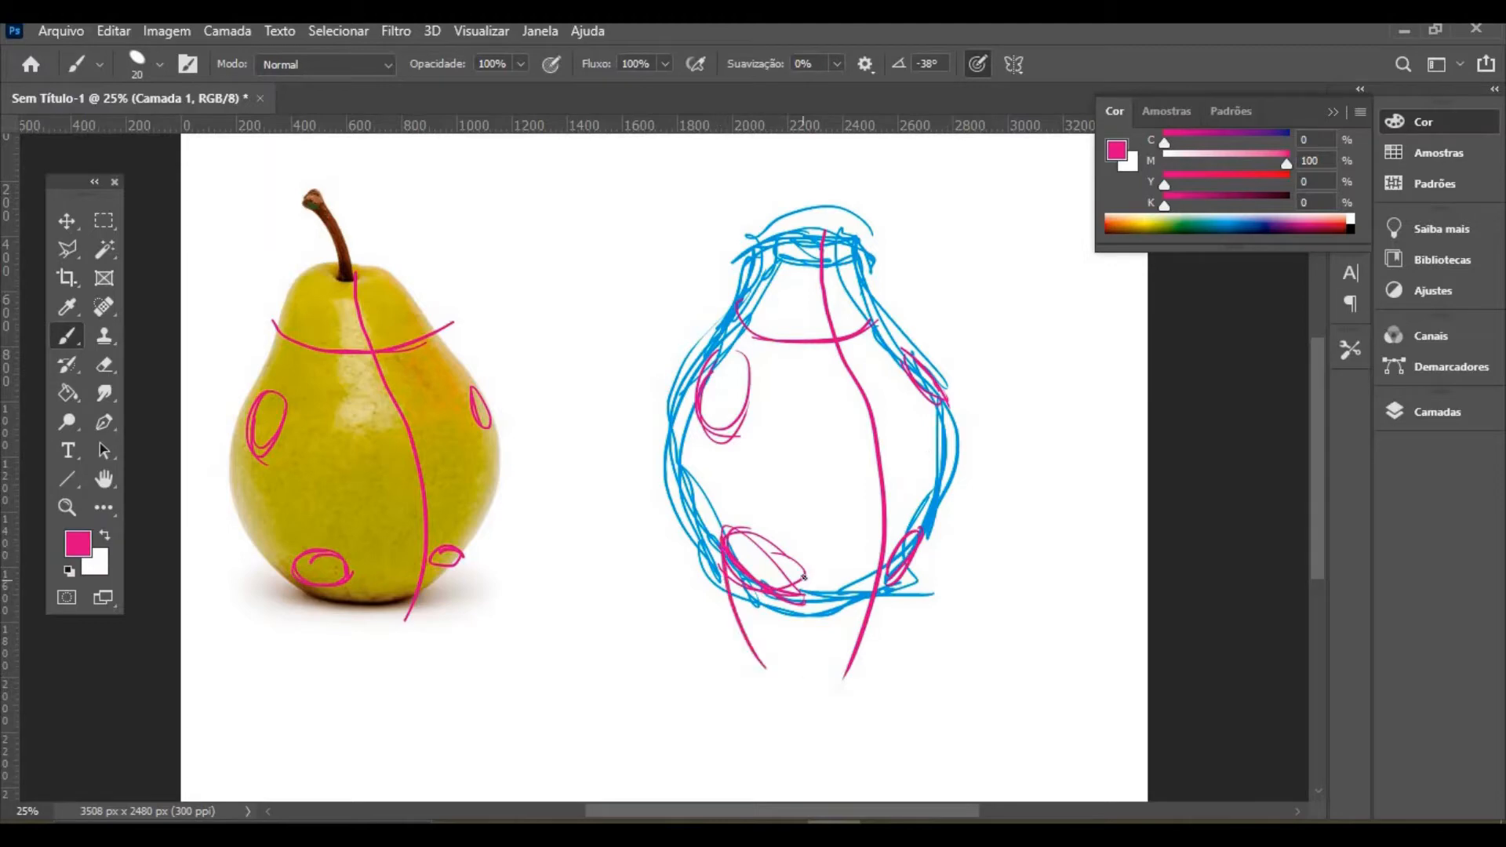
pyautogui.moveTo(804, 578)
pyautogui.mouseDown()
pyautogui.moveTo(777, 662)
pyautogui.moveTo(804, 667)
pyautogui.moveTo(752, 658)
pyautogui.moveTo(793, 692)
pyautogui.moveTo(787, 651)
pyautogui.mouseUp()
pyautogui.moveTo(927, 530); pyautogui.dragTo(873, 656)
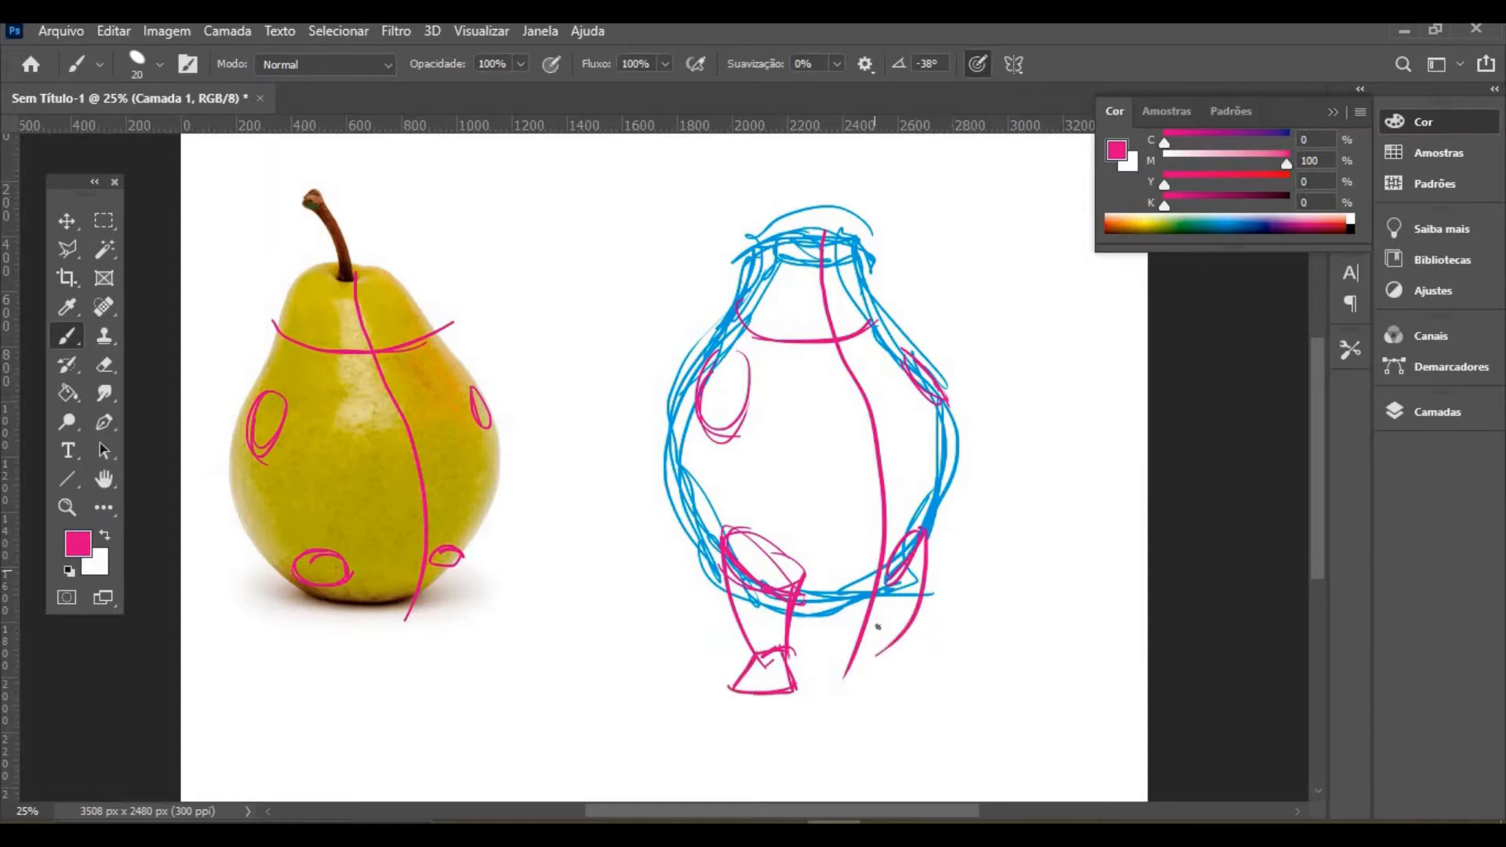
pyautogui.moveTo(880, 581)
pyautogui.mouseDown()
pyautogui.moveTo(868, 671)
pyautogui.moveTo(941, 667)
pyautogui.moveTo(893, 682)
pyautogui.mouseUp()
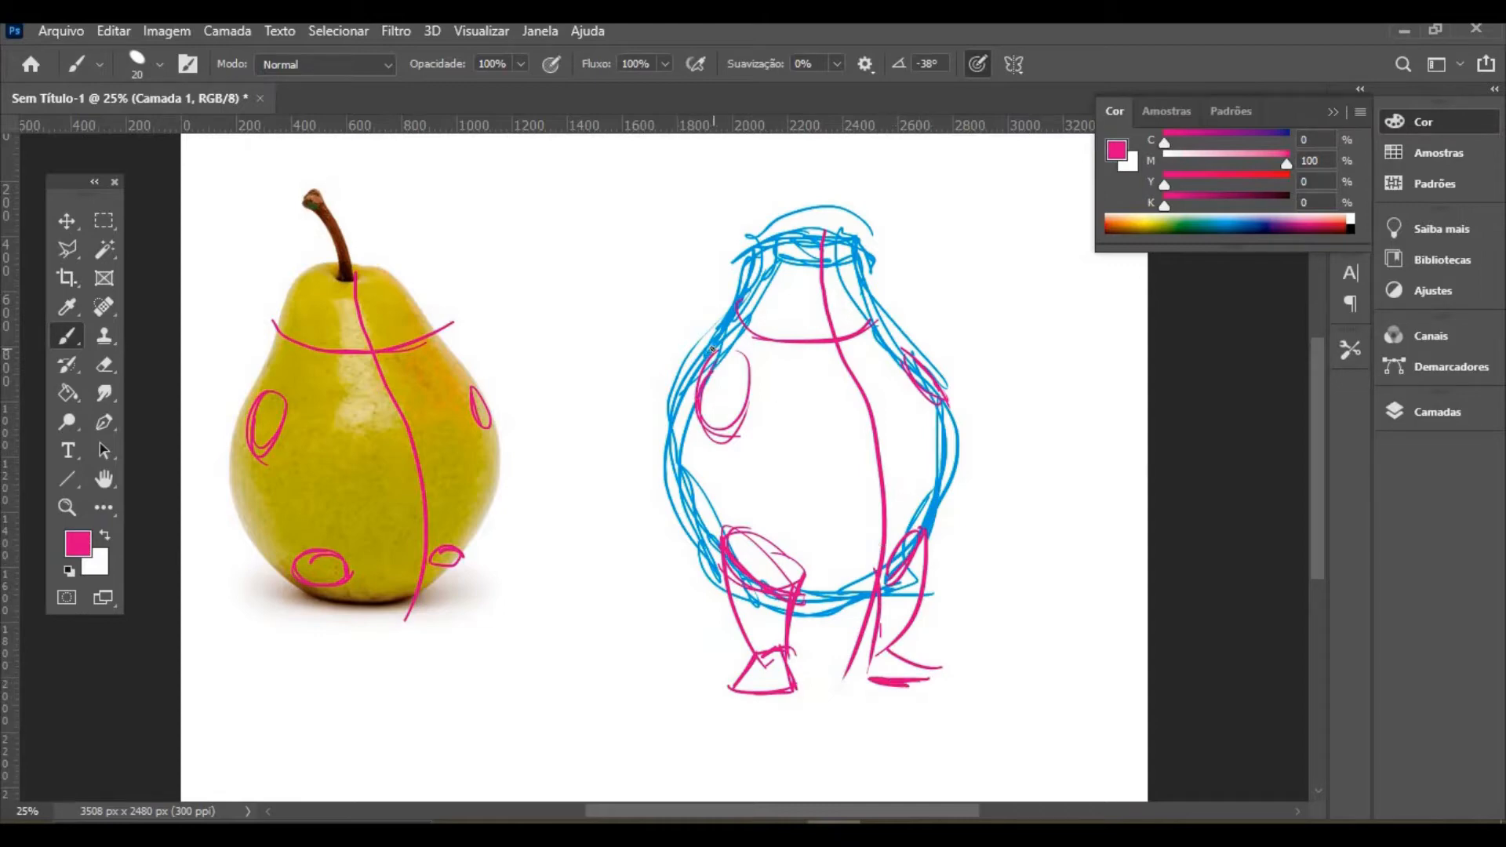
# Sketch the arm and rounded hand hanging from the left shoulder oval of the figure
pyautogui.moveTo(737, 355); pyautogui.dragTo(744, 441)
pyautogui.moveTo(702, 353); pyautogui.dragTo(631, 524)
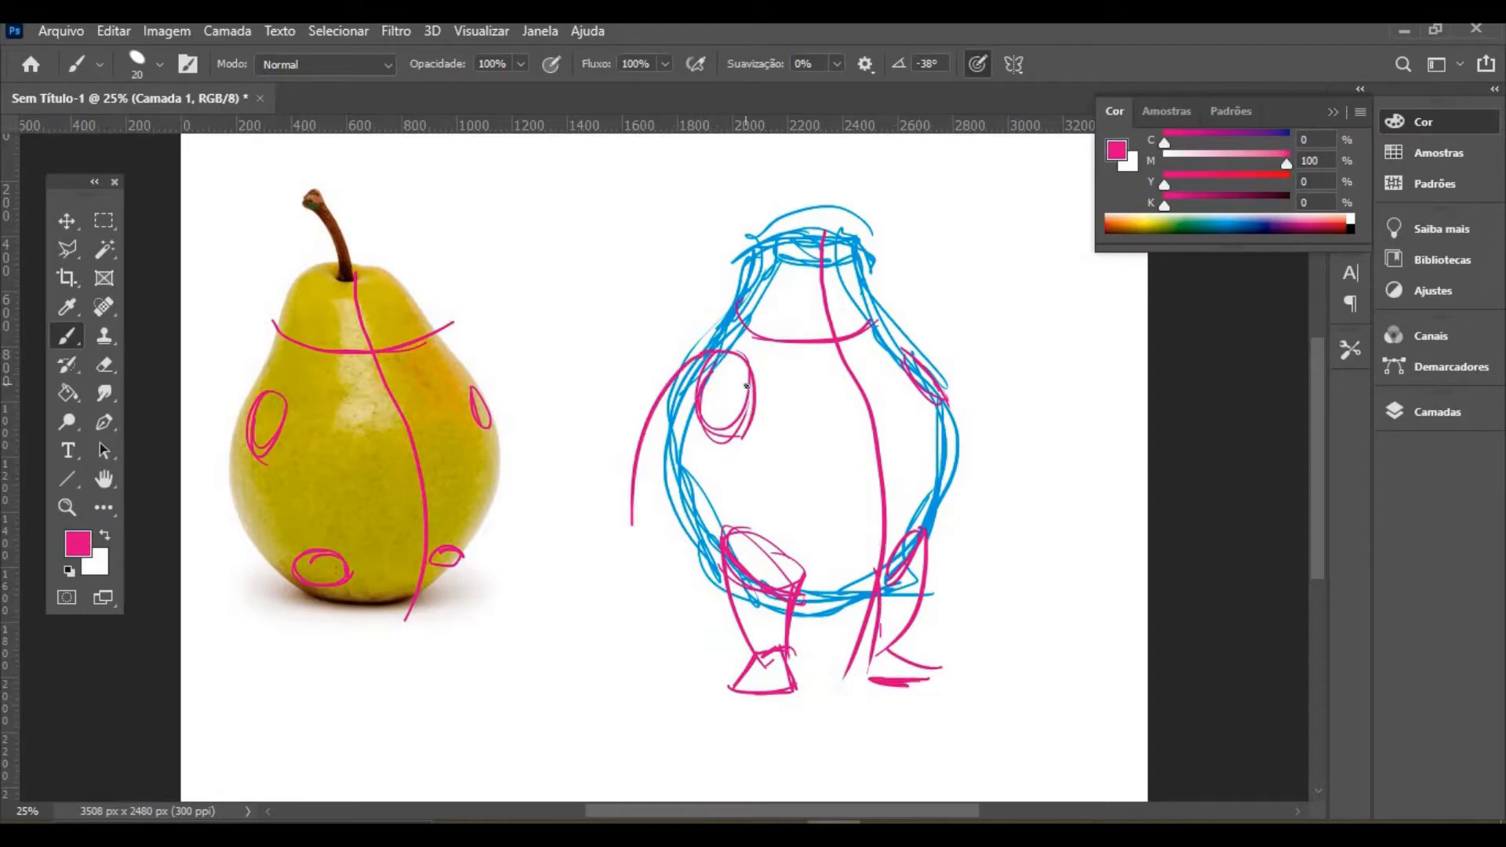
pyautogui.moveTo(746, 406)
pyautogui.mouseDown()
pyautogui.moveTo(694, 475)
pyautogui.moveTo(683, 541)
pyautogui.moveTo(700, 559)
pyautogui.mouseUp()
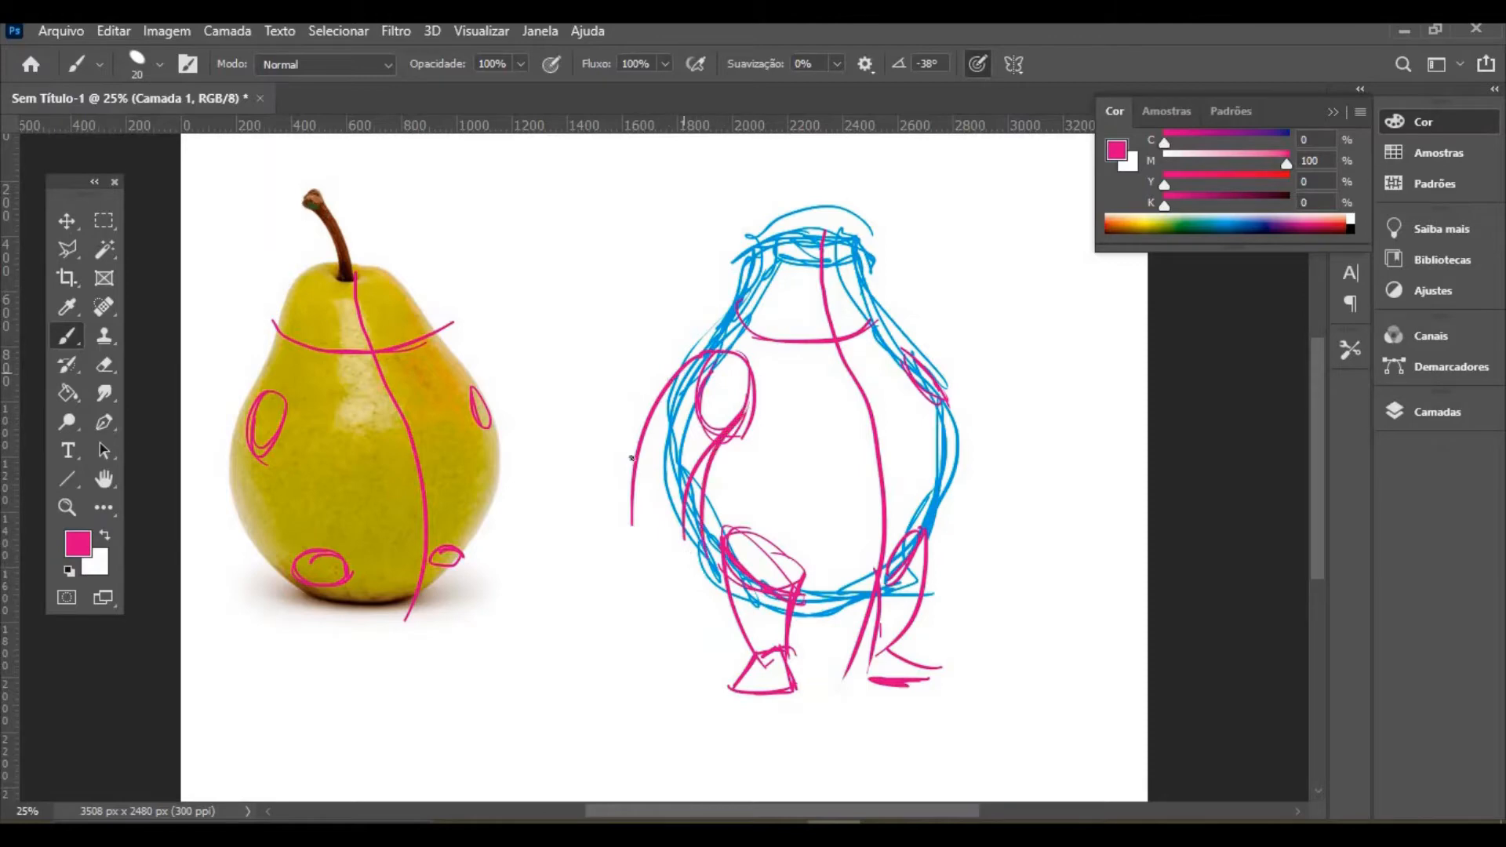
pyautogui.moveTo(666, 382); pyautogui.dragTo(655, 553)
pyautogui.moveTo(657, 421)
pyautogui.mouseDown()
pyautogui.moveTo(641, 521)
pyautogui.moveTo(631, 509)
pyautogui.moveTo(675, 516)
pyautogui.moveTo(626, 517)
pyautogui.moveTo(663, 523)
pyautogui.moveTo(674, 580)
pyautogui.moveTo(657, 549)
pyautogui.moveTo(705, 540)
pyautogui.mouseUp()
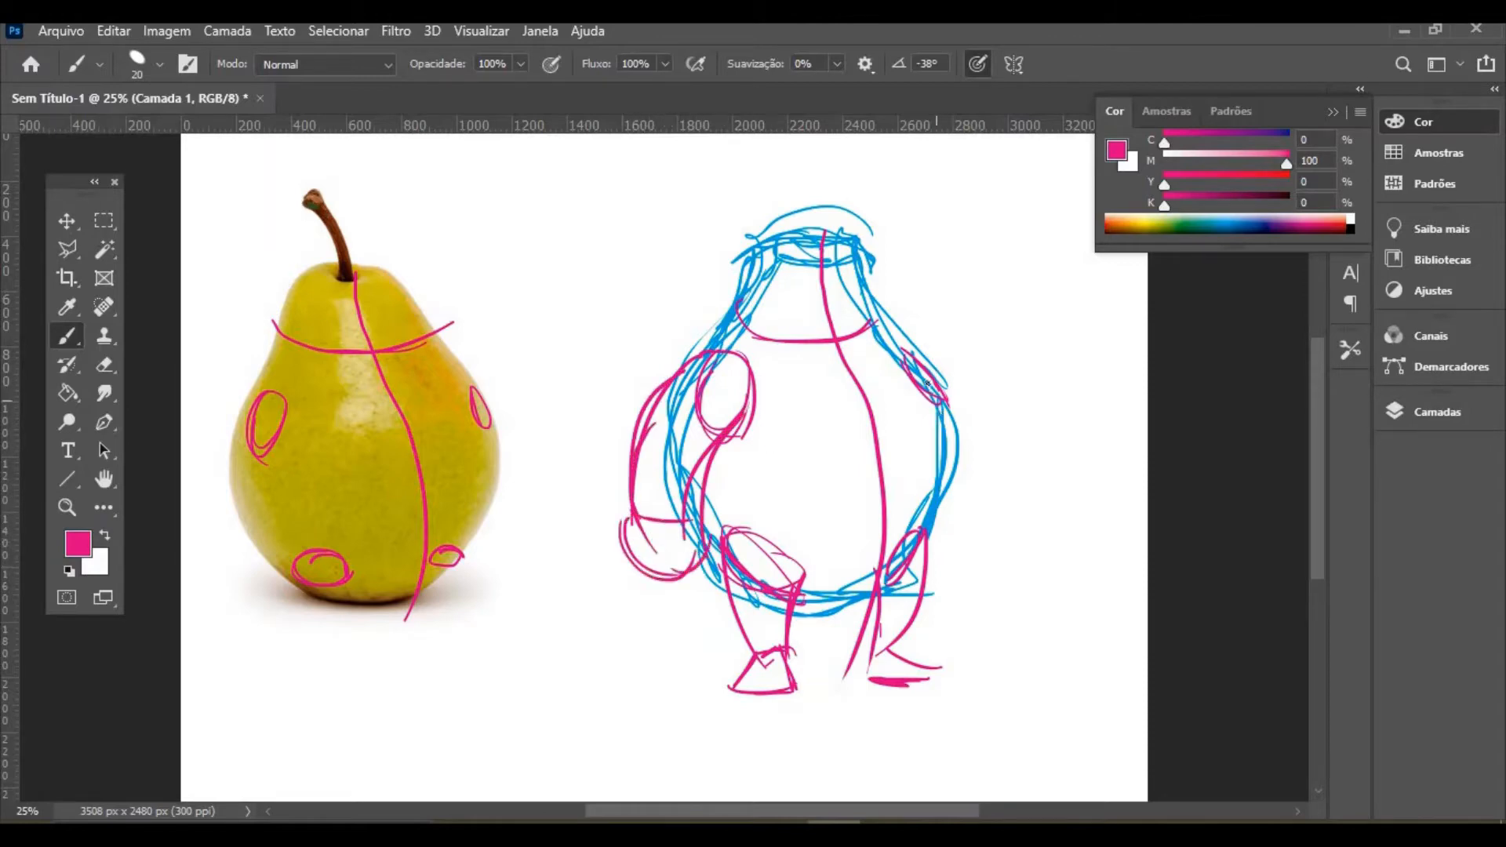
# Sketch the partly hidden arm and rounded hand on the right side of the body
pyautogui.moveTo(943, 441)
pyautogui.mouseDown()
pyautogui.moveTo(983, 532)
pyautogui.moveTo(929, 531)
pyautogui.mouseUp()
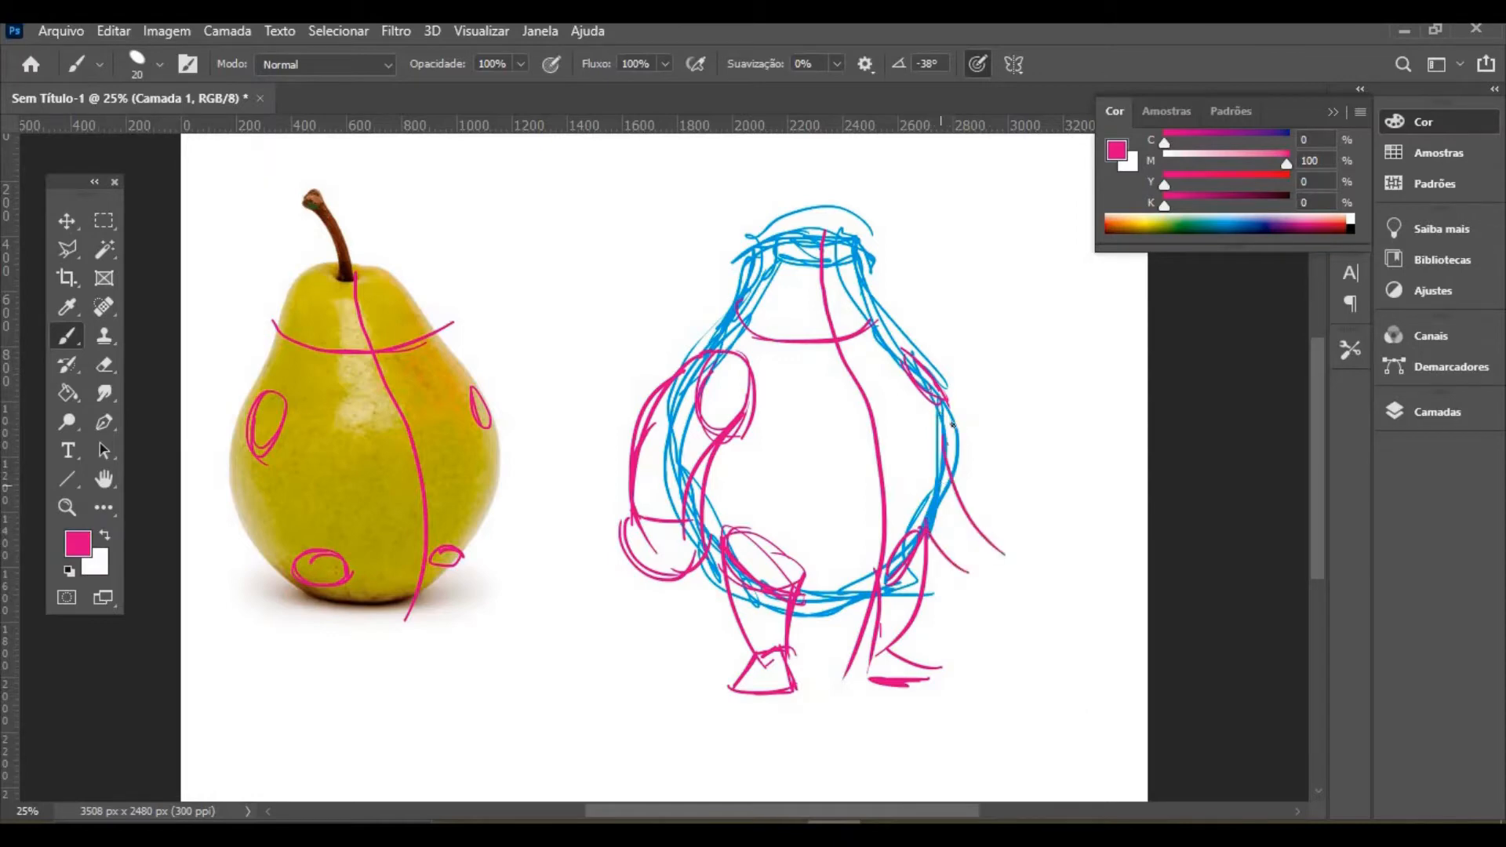
pyautogui.moveTo(952, 421)
pyautogui.mouseDown()
pyautogui.moveTo(974, 506)
pyautogui.moveTo(935, 545)
pyautogui.mouseUp()
pyautogui.moveTo(979, 494)
pyautogui.mouseDown()
pyautogui.moveTo(997, 550)
pyautogui.moveTo(938, 556)
pyautogui.mouseUp()
# Draw a small round ear on each side of the head and outline the domed top of the head
pyautogui.moveTo(731, 292); pyautogui.dragTo(727, 311)
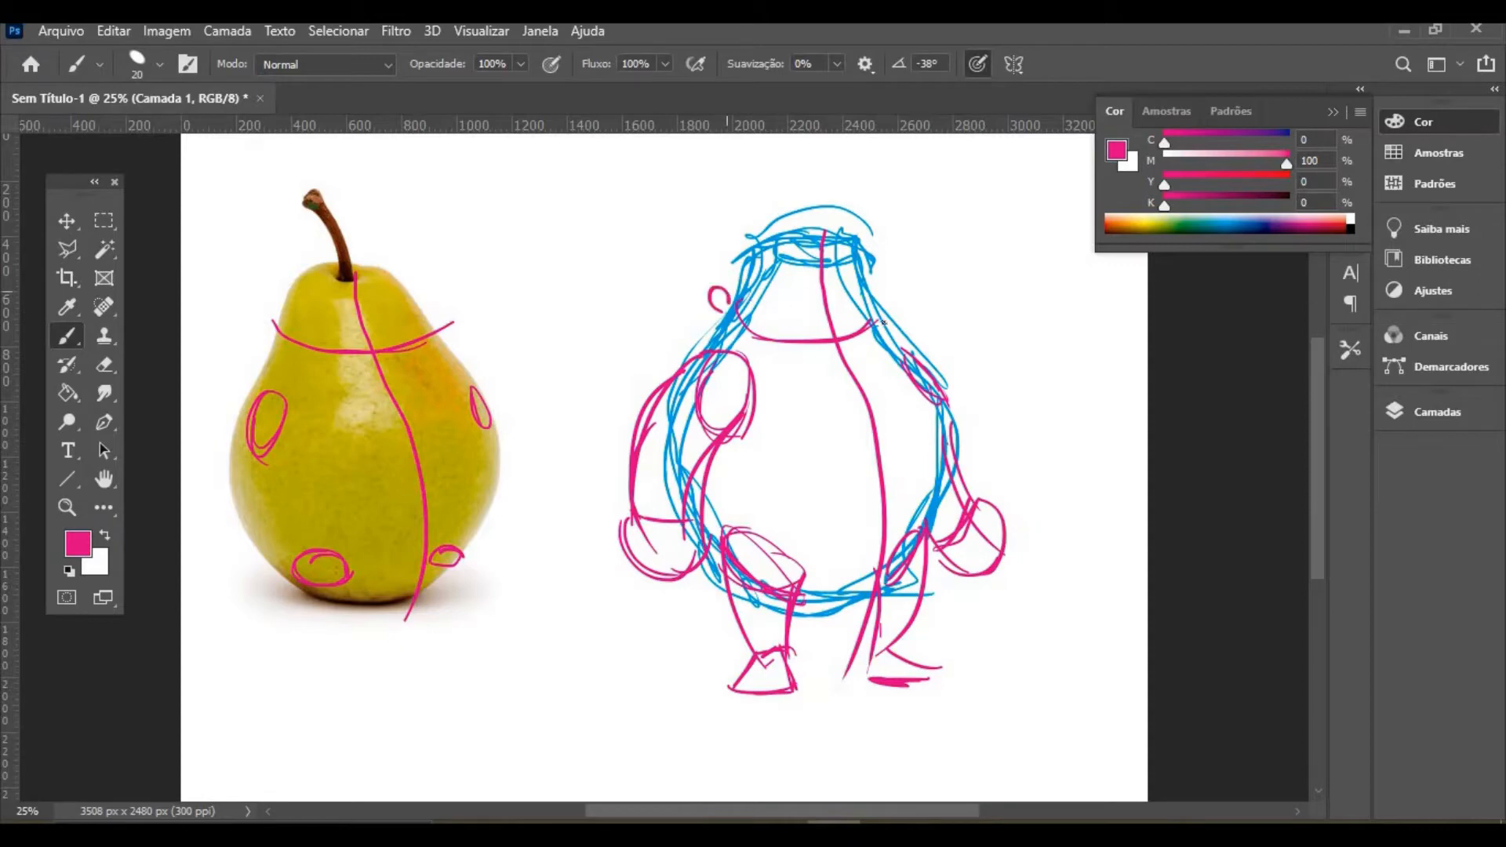
pyautogui.moveTo(868, 291); pyautogui.dragTo(875, 313)
pyautogui.moveTo(737, 309)
pyautogui.mouseDown()
pyautogui.moveTo(762, 242)
pyautogui.moveTo(852, 228)
pyautogui.moveTo(877, 317)
pyautogui.mouseUp()
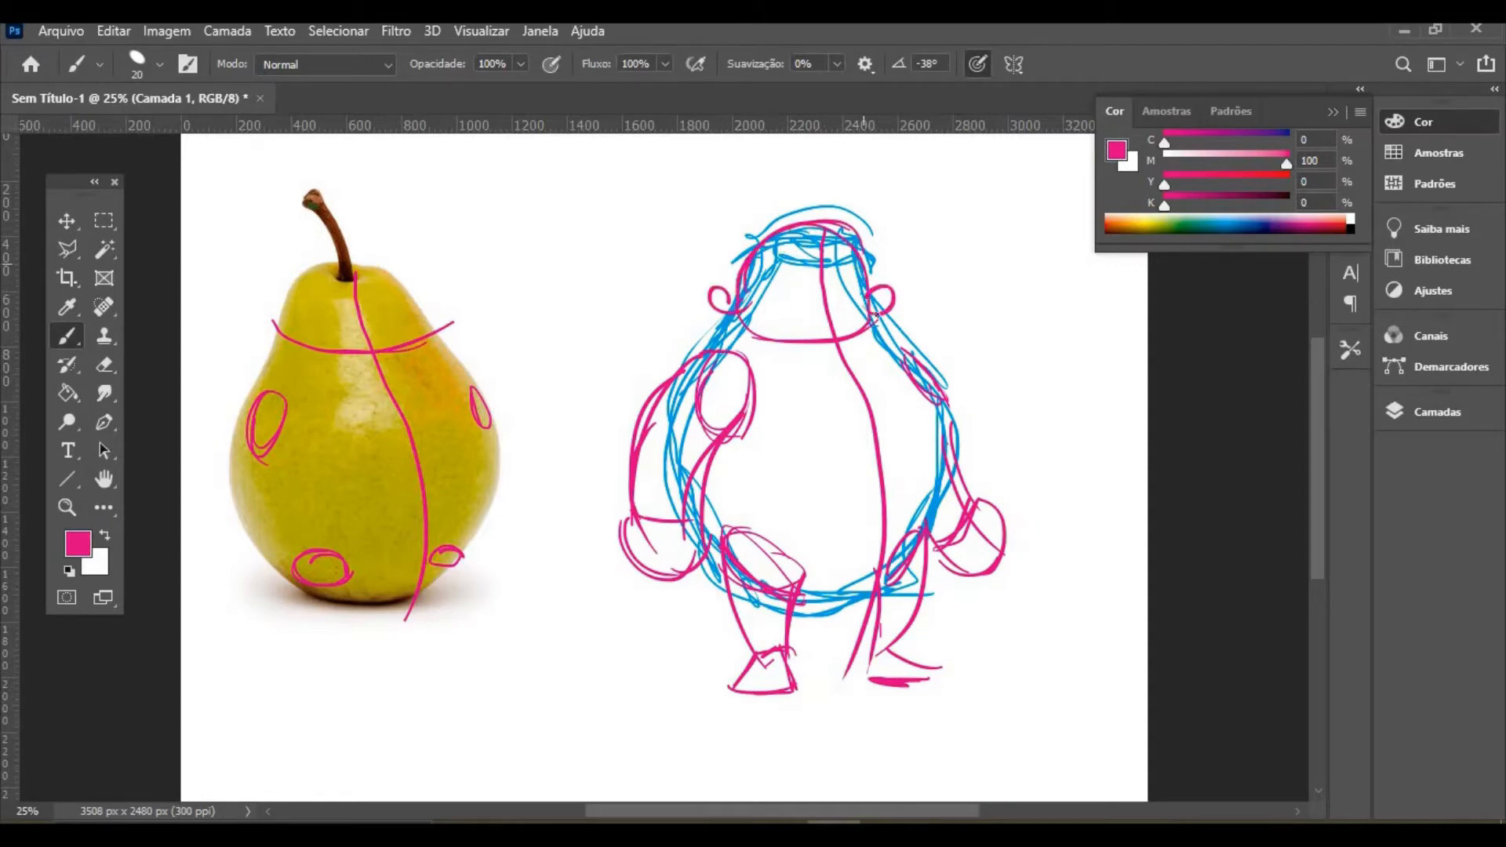
pyautogui.moveTo(862, 259); pyautogui.dragTo(874, 312)
# Create a new layer Camada 2 above the sketch, lock Camada 1 completely and make Camada 2 active
pyautogui.click(1406, 425)
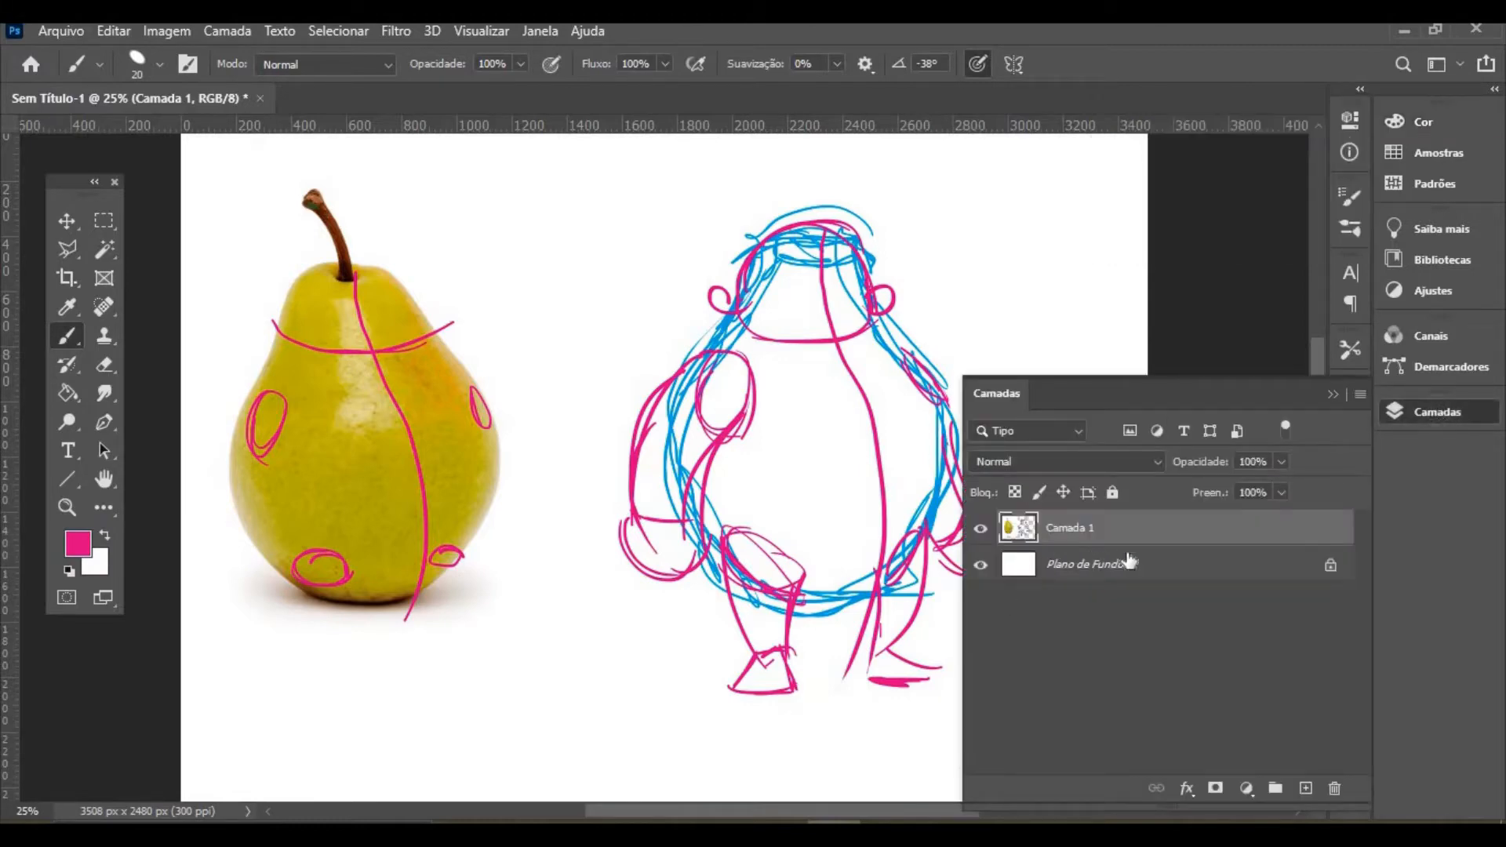
pyautogui.click(1304, 789)
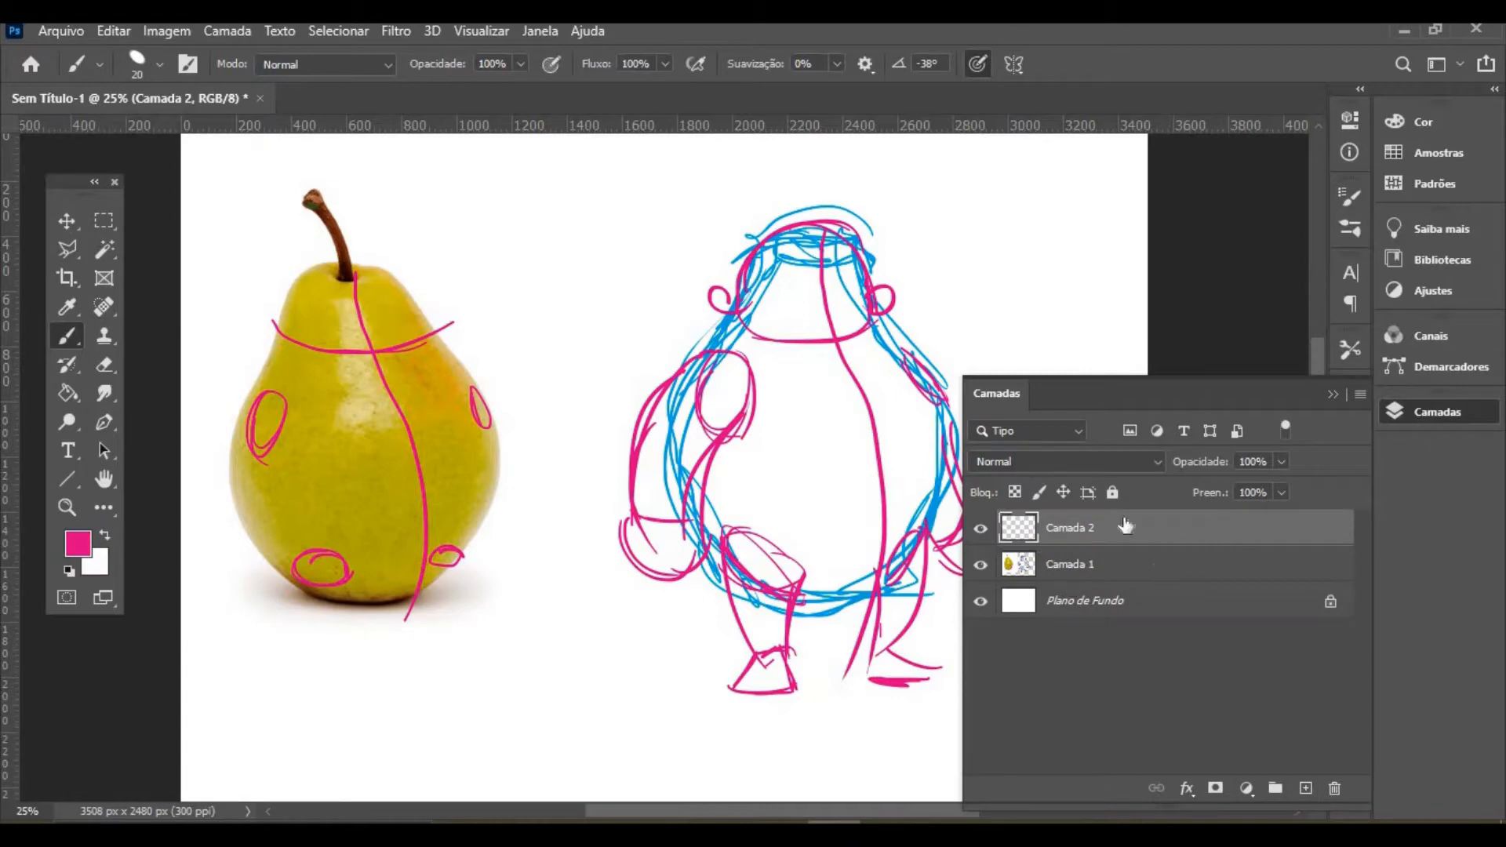
pyautogui.click(1126, 563)
pyautogui.click(1112, 492)
pyautogui.click(1126, 527)
pyautogui.click(1332, 394)
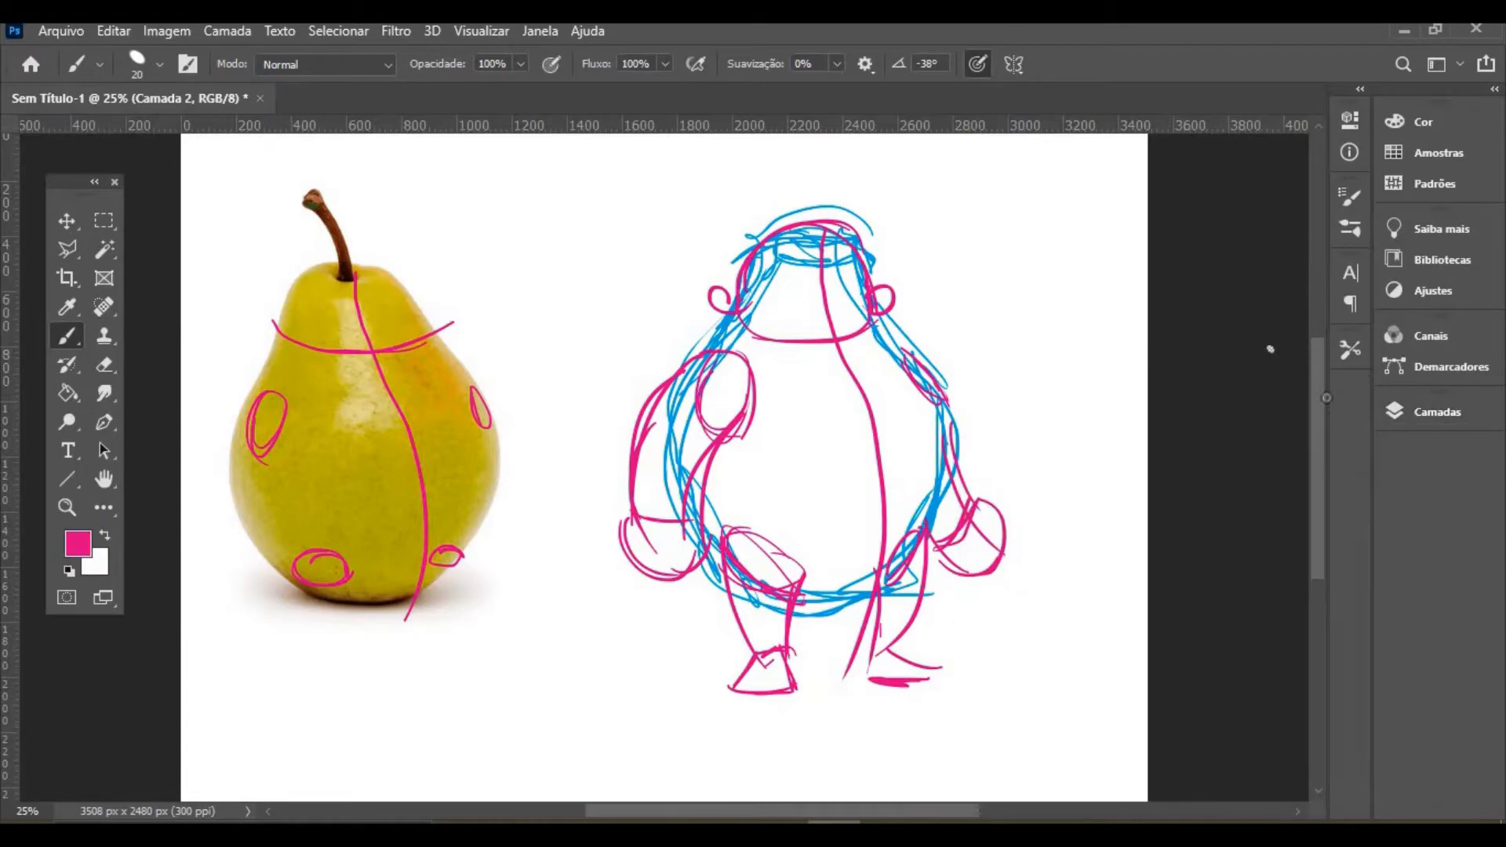
# Set the foreground colour to black with C, M and Y at 0% and K at 100%
pyautogui.click(1424, 123)
pyautogui.moveTo(1164, 206); pyautogui.dragTo(1087, 186)
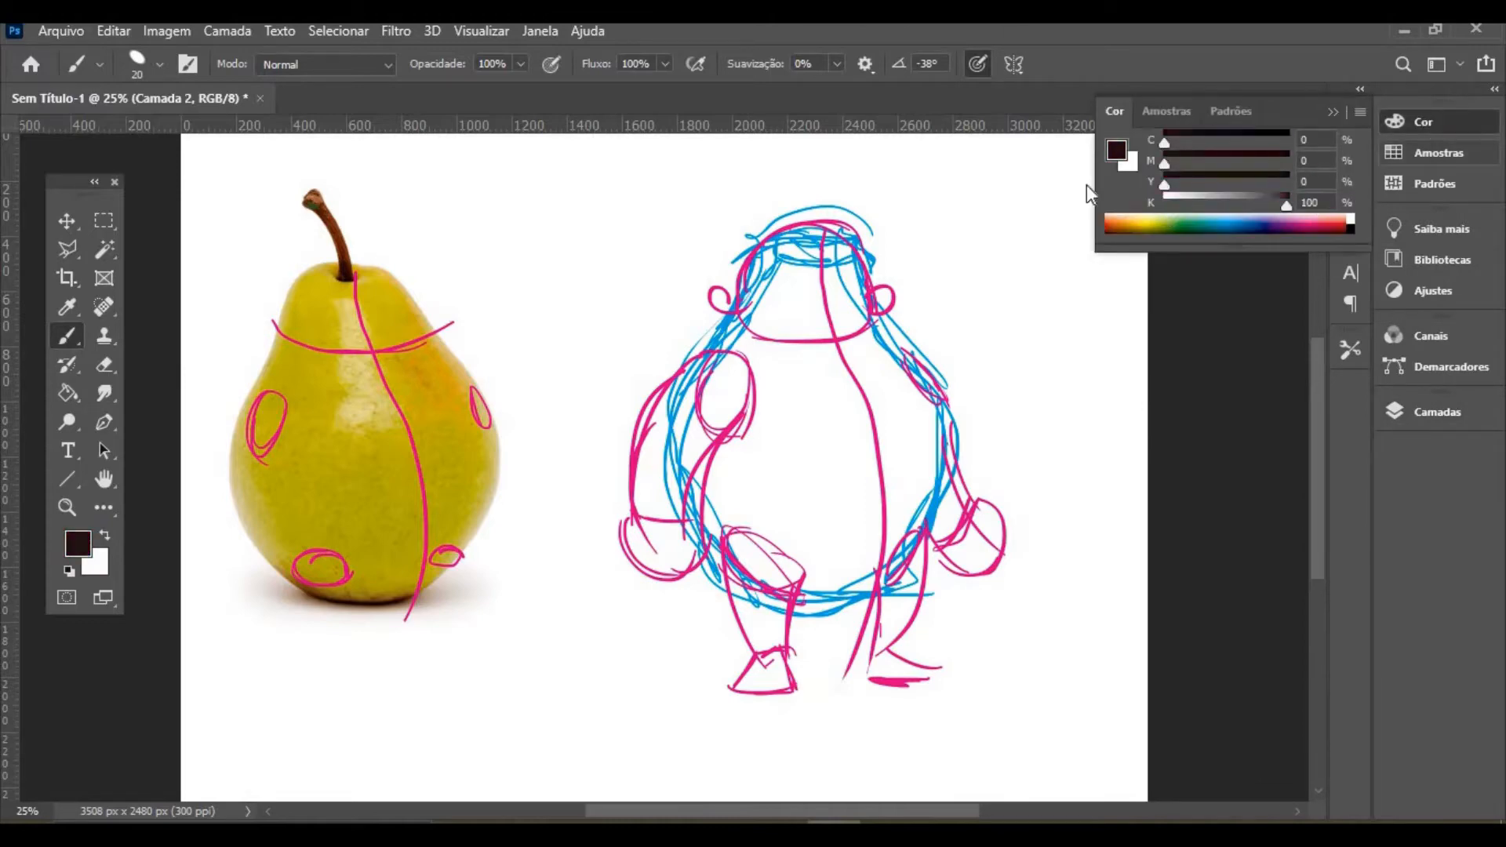
pyautogui.click(66, 507)
pyautogui.click(815, 230)
pyautogui.click(816, 230)
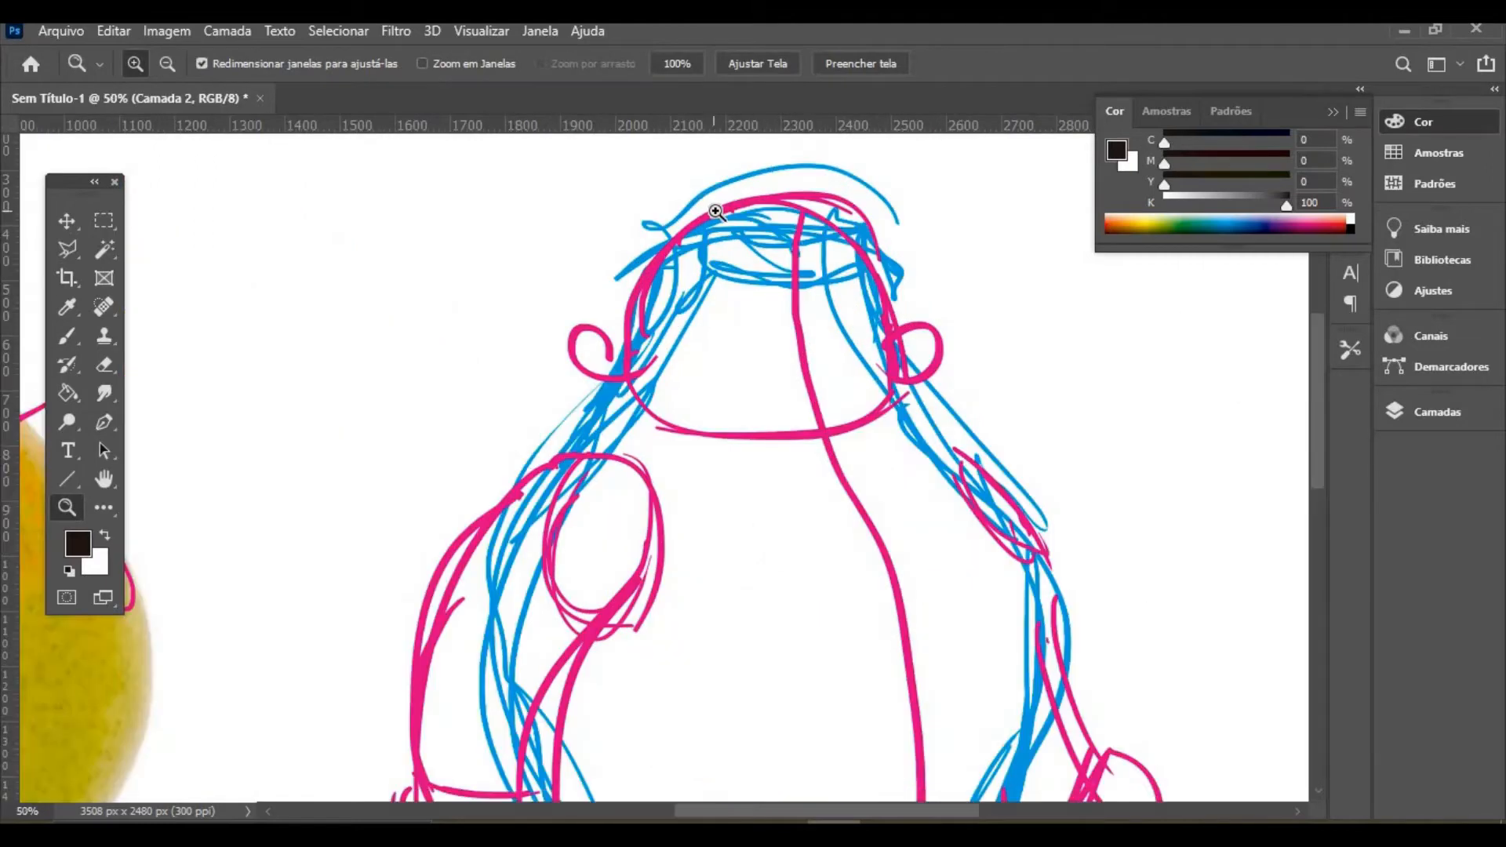
pyautogui.click(816, 230)
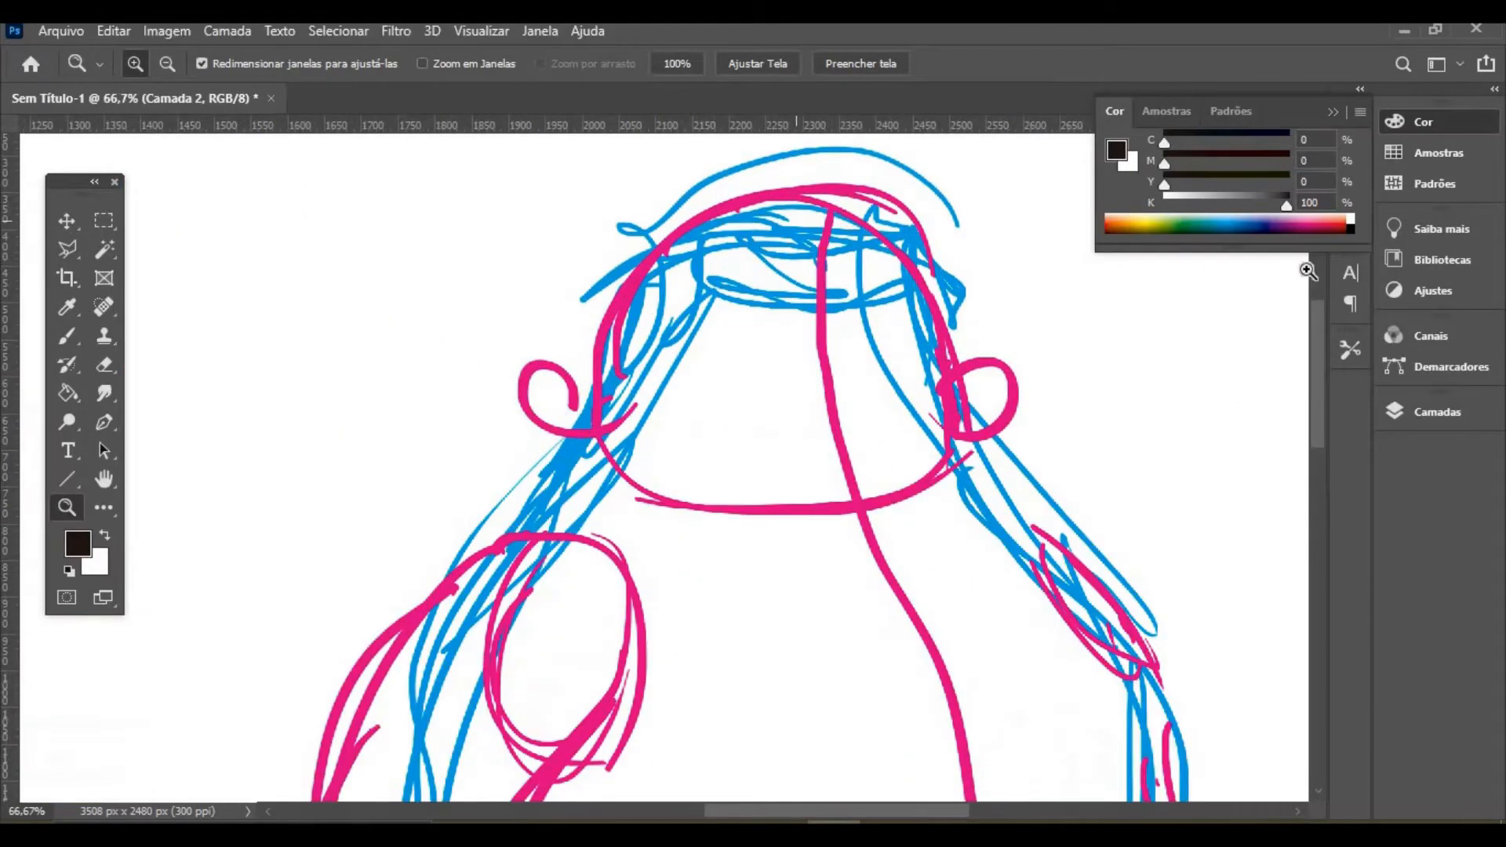
pyautogui.click(1333, 115)
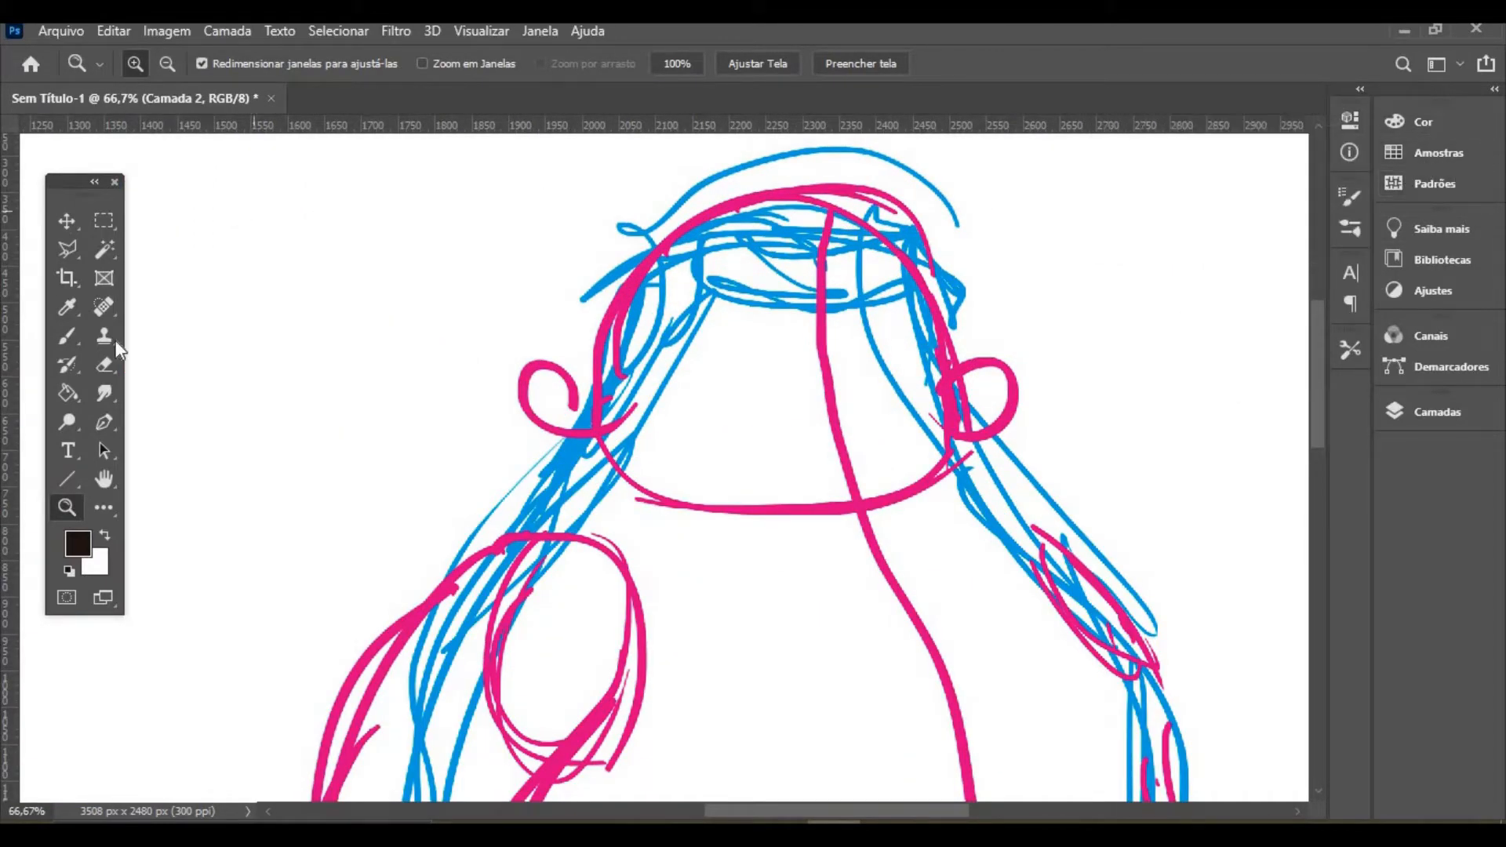
# Paint a thick black line curving downward across the head, from one side to the other above ear level
pyautogui.click(65, 336)
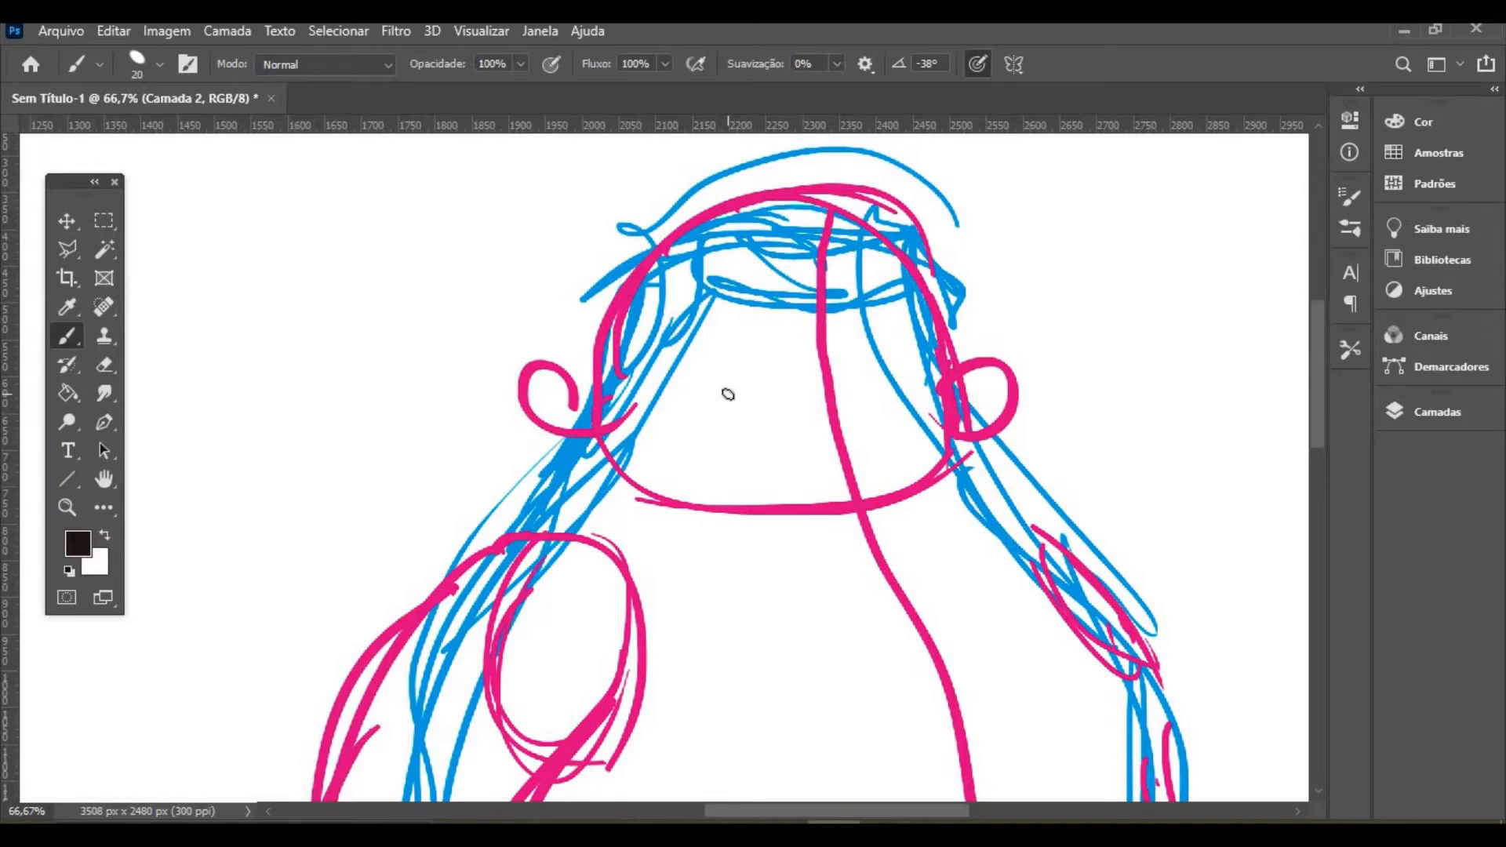
pyautogui.click(107, 478)
pyautogui.moveTo(490, 416); pyautogui.dragTo(302, 411)
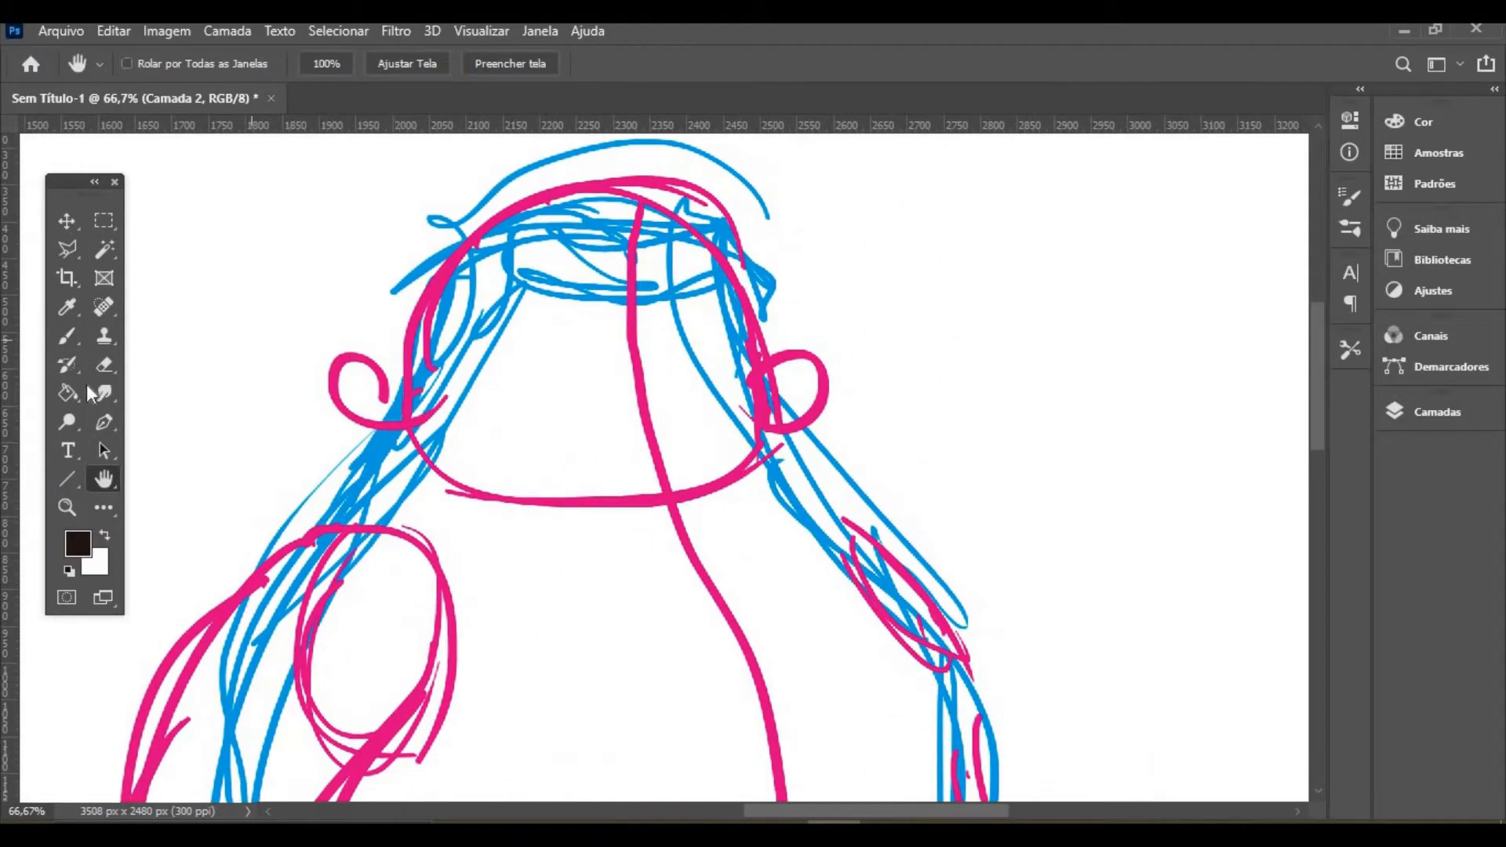
pyautogui.press('b')
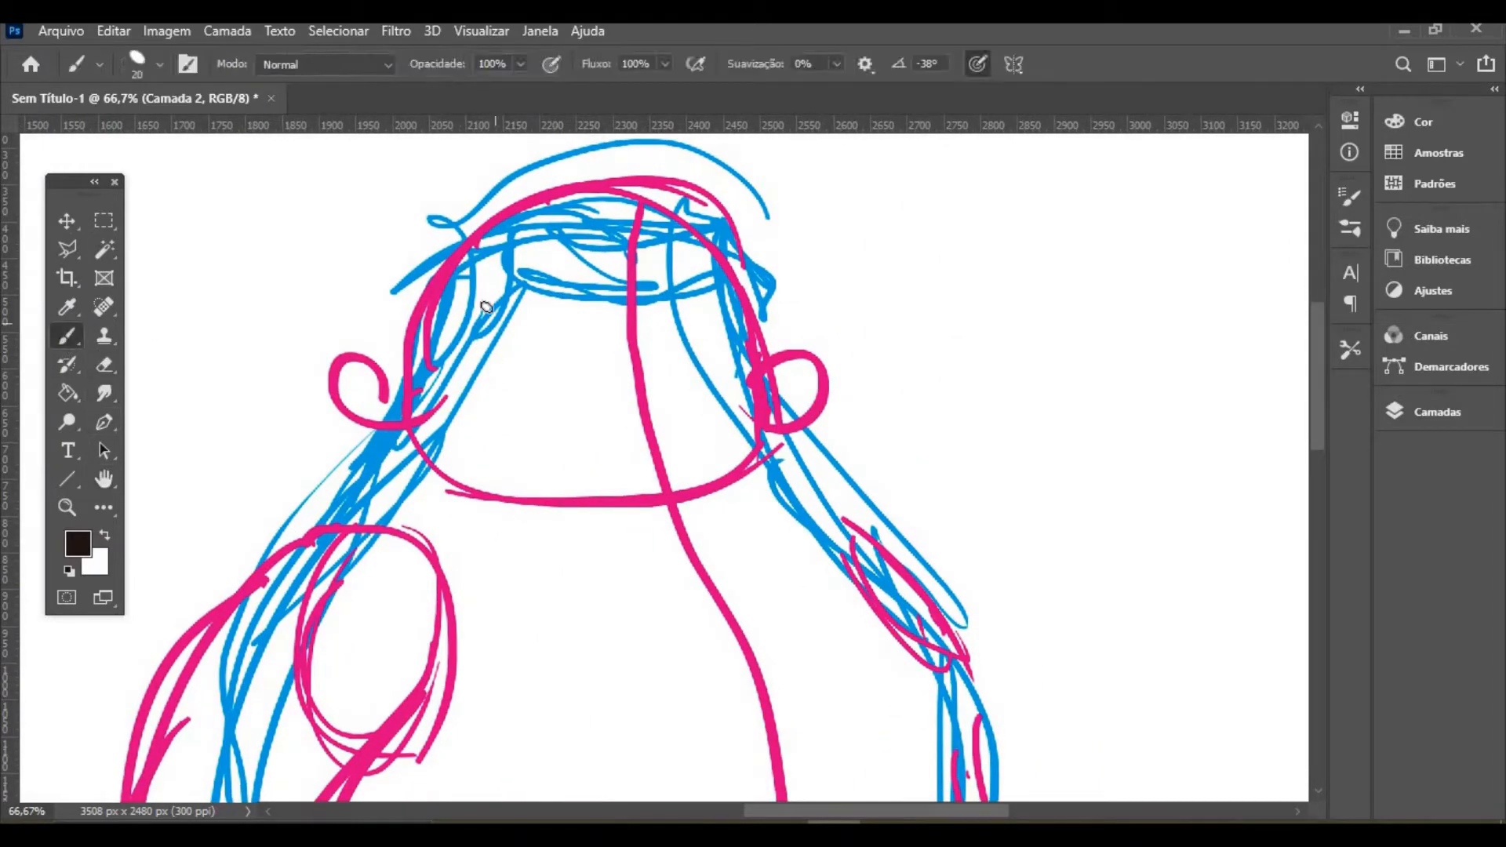
pyautogui.moveTo(474, 312); pyautogui.dragTo(685, 347)
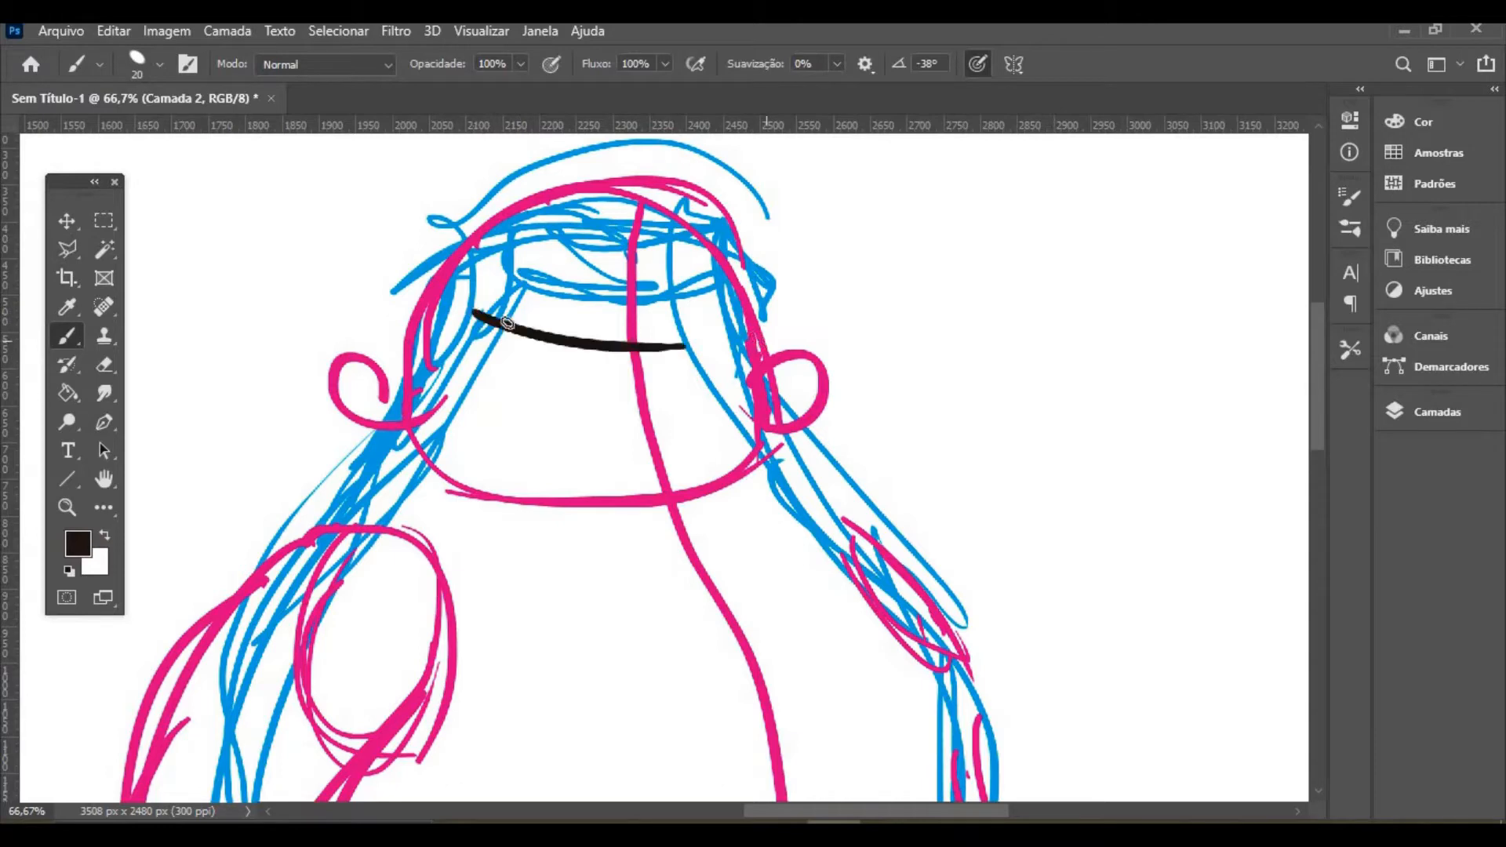
pyautogui.moveTo(472, 311)
pyautogui.mouseDown()
pyautogui.moveTo(673, 343)
pyautogui.moveTo(751, 311)
pyautogui.mouseUp()
pyautogui.moveTo(657, 337); pyautogui.dragTo(743, 309)
pyautogui.moveTo(652, 344); pyautogui.dragTo(742, 308)
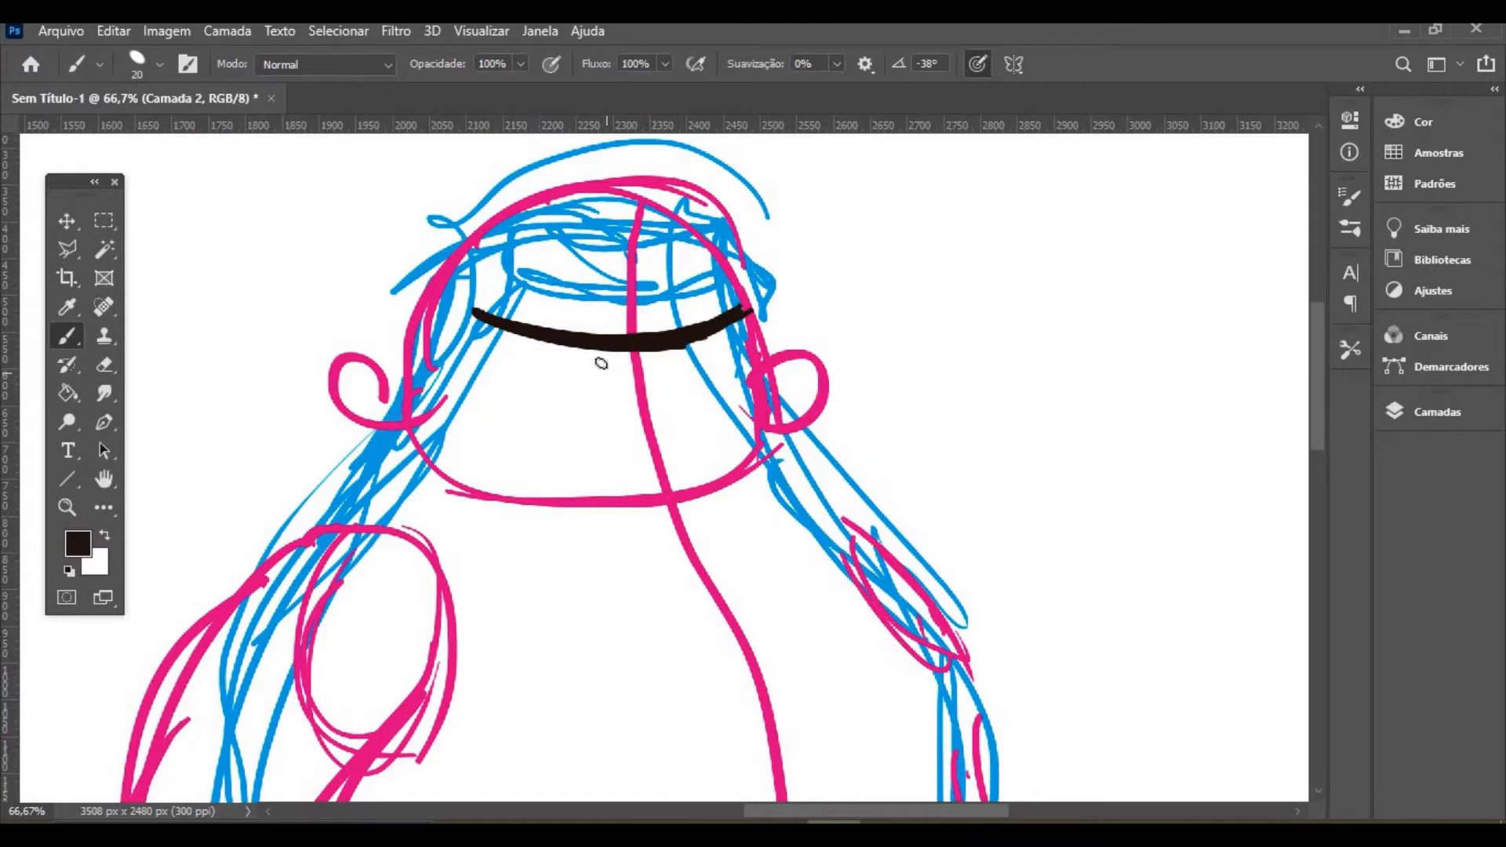
# Ink the scowling eyes, the broad nose and the crooked mouth below the brow line with a 10 px brush
pyautogui.press('[')
pyautogui.press('[')
pyautogui.moveTo(601, 364)
pyautogui.mouseDown()
pyautogui.moveTo(642, 354)
pyautogui.moveTo(676, 417)
pyautogui.moveTo(599, 420)
pyautogui.moveTo(598, 384)
pyautogui.moveTo(548, 370)
pyautogui.moveTo(592, 358)
pyautogui.moveTo(582, 352)
pyautogui.mouseUp()
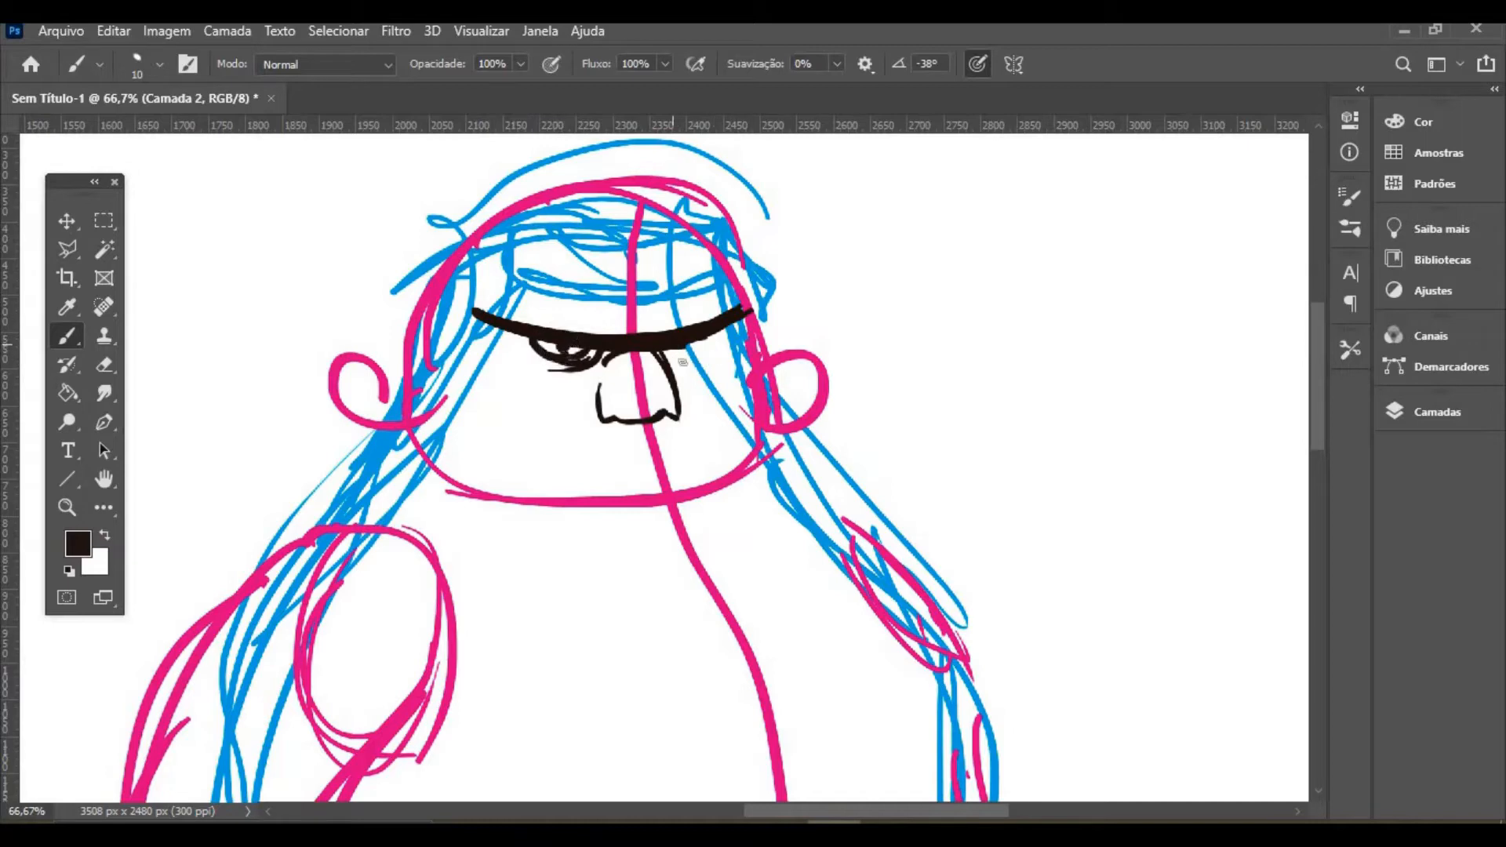
pyautogui.moveTo(728, 358)
pyautogui.mouseDown()
pyautogui.moveTo(676, 349)
pyautogui.moveTo(721, 364)
pyautogui.moveTo(723, 334)
pyautogui.moveTo(676, 359)
pyautogui.moveTo(720, 362)
pyautogui.mouseUp()
pyautogui.moveTo(644, 424)
pyautogui.mouseDown()
pyautogui.moveTo(631, 436)
pyautogui.moveTo(648, 425)
pyautogui.moveTo(642, 475)
pyautogui.mouseUp()
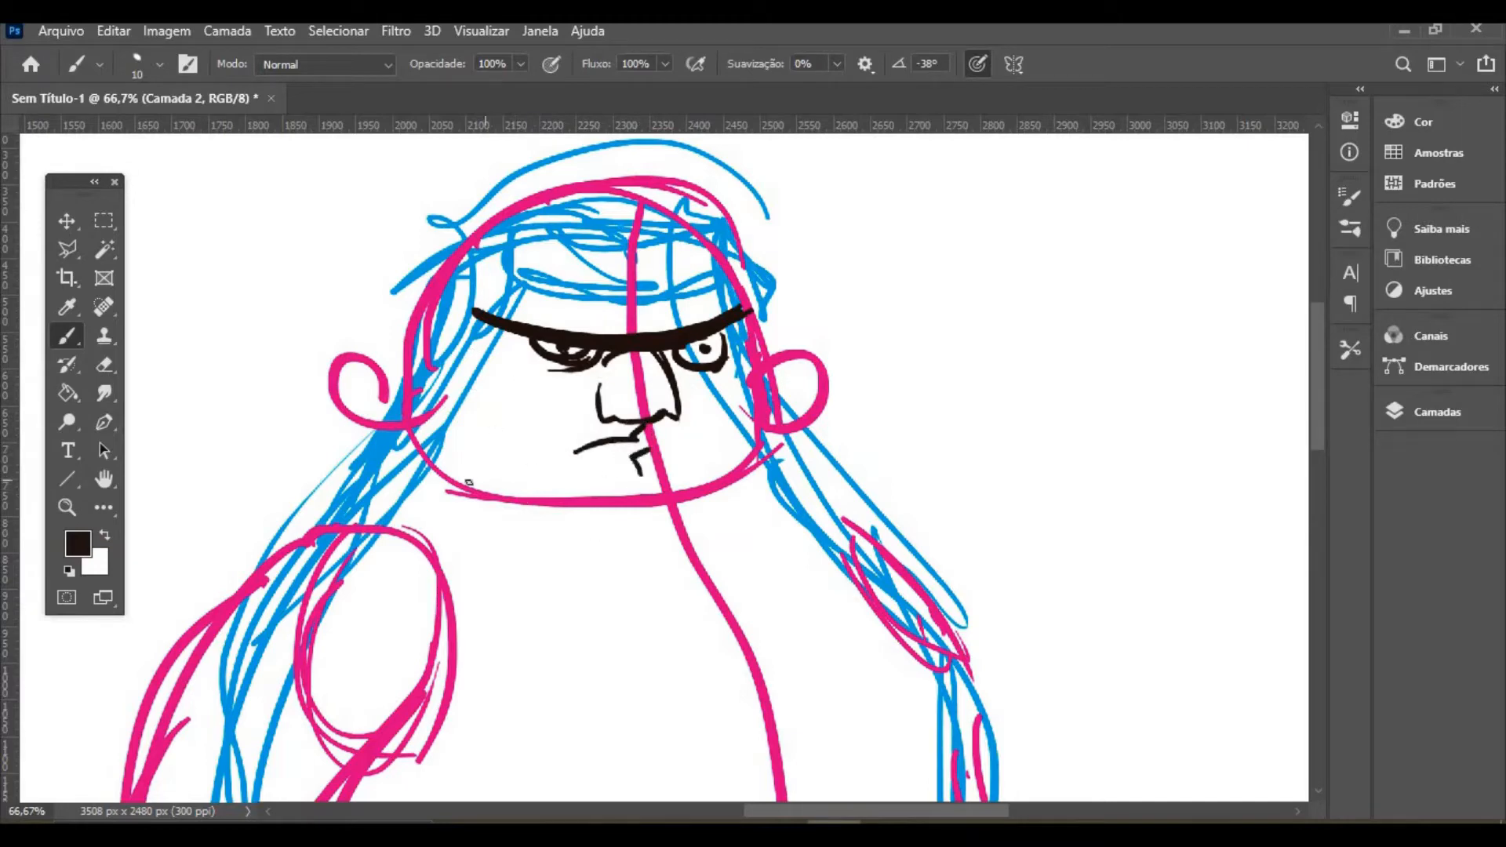
# Draw angular cheek creases on both sides of the mouth, plus hairline points at the forehead centre and temple
pyautogui.moveTo(478, 492)
pyautogui.mouseDown()
pyautogui.moveTo(506, 482)
pyautogui.moveTo(534, 420)
pyautogui.moveTo(574, 392)
pyautogui.mouseUp()
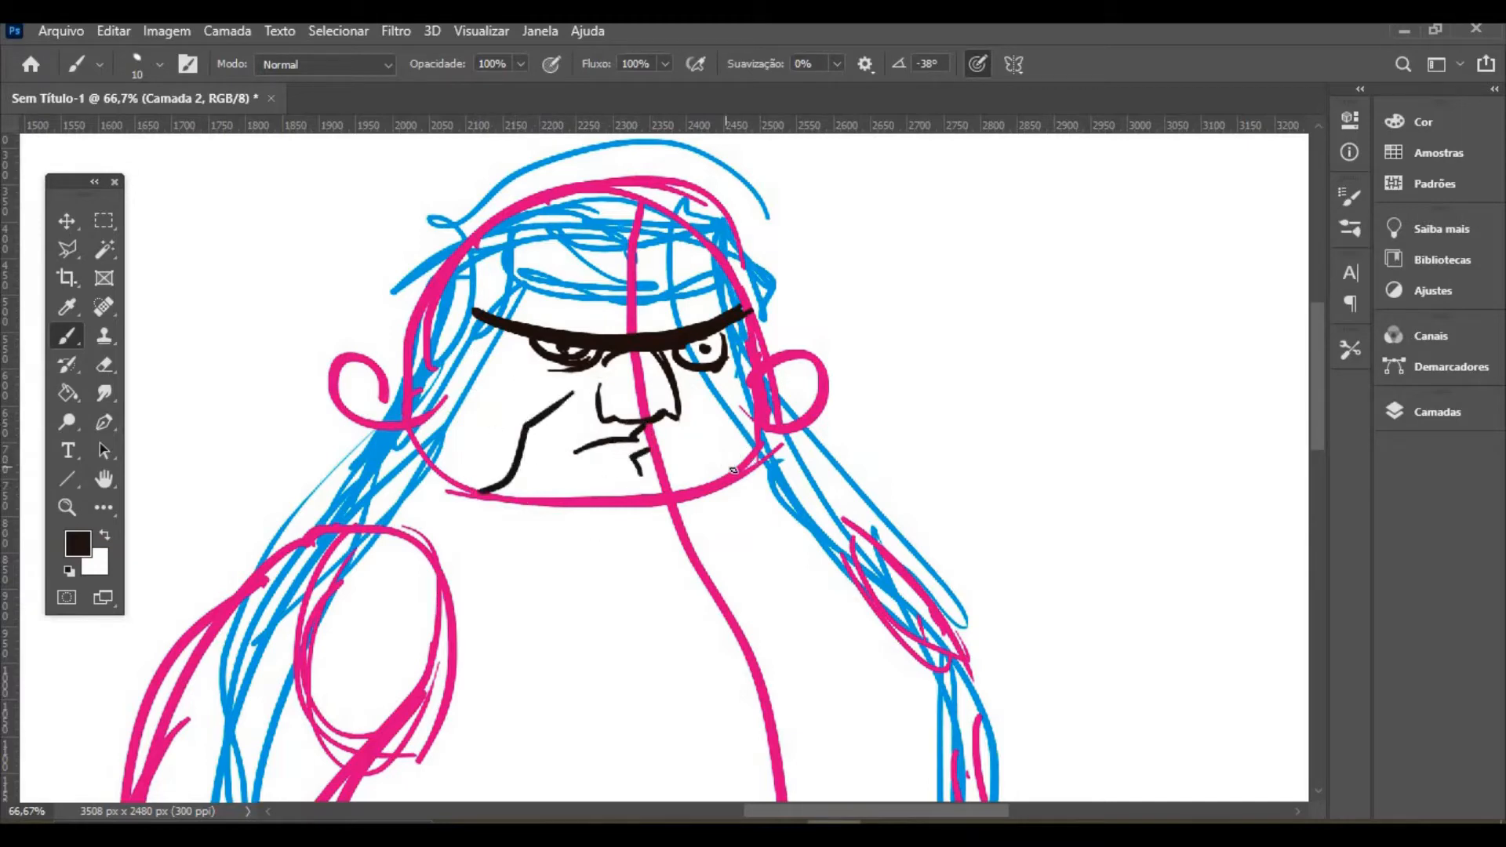
pyautogui.moveTo(734, 469); pyautogui.dragTo(699, 383)
pyautogui.moveTo(557, 194)
pyautogui.mouseDown()
pyautogui.moveTo(621, 246)
pyautogui.moveTo(656, 201)
pyautogui.mouseUp()
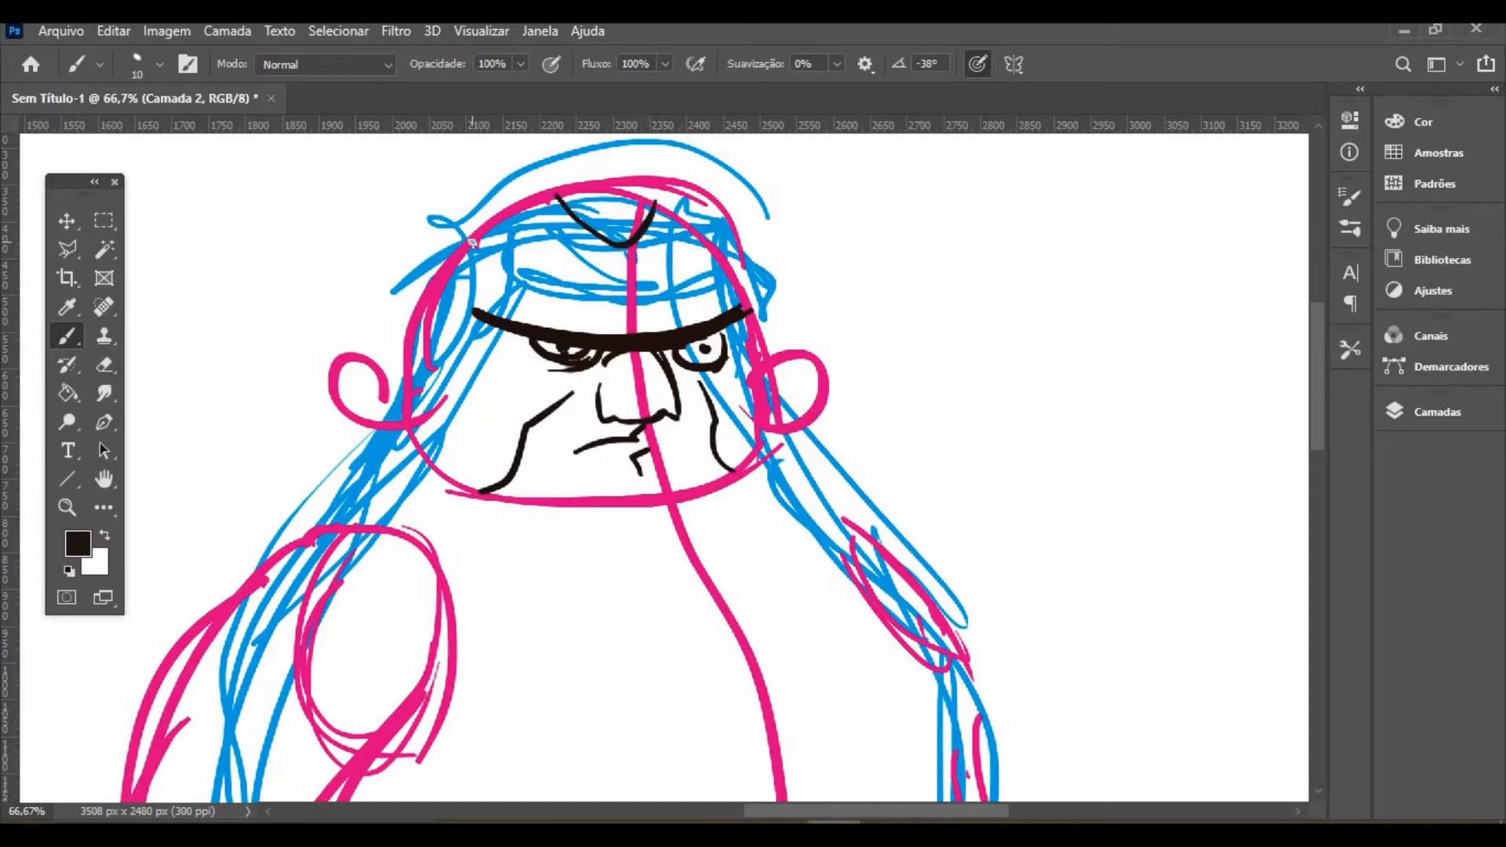
pyautogui.moveTo(473, 242); pyautogui.dragTo(421, 315)
# Outline the domed head, the small hair tuft on top and both round ears with a 20 px brush
pyautogui.press('[')
pyautogui.press(']')
pyautogui.press(']')
pyautogui.press(']')
pyautogui.moveTo(534, 200)
pyautogui.mouseDown()
pyautogui.moveTo(586, 183)
pyautogui.moveTo(510, 206)
pyautogui.moveTo(568, 187)
pyautogui.moveTo(460, 255)
pyautogui.moveTo(510, 204)
pyautogui.moveTo(470, 229)
pyautogui.moveTo(488, 220)
pyautogui.mouseUp()
pyautogui.moveTo(409, 342)
pyautogui.mouseDown()
pyautogui.moveTo(422, 299)
pyautogui.moveTo(404, 367)
pyautogui.mouseUp()
pyautogui.moveTo(390, 352); pyautogui.dragTo(409, 428)
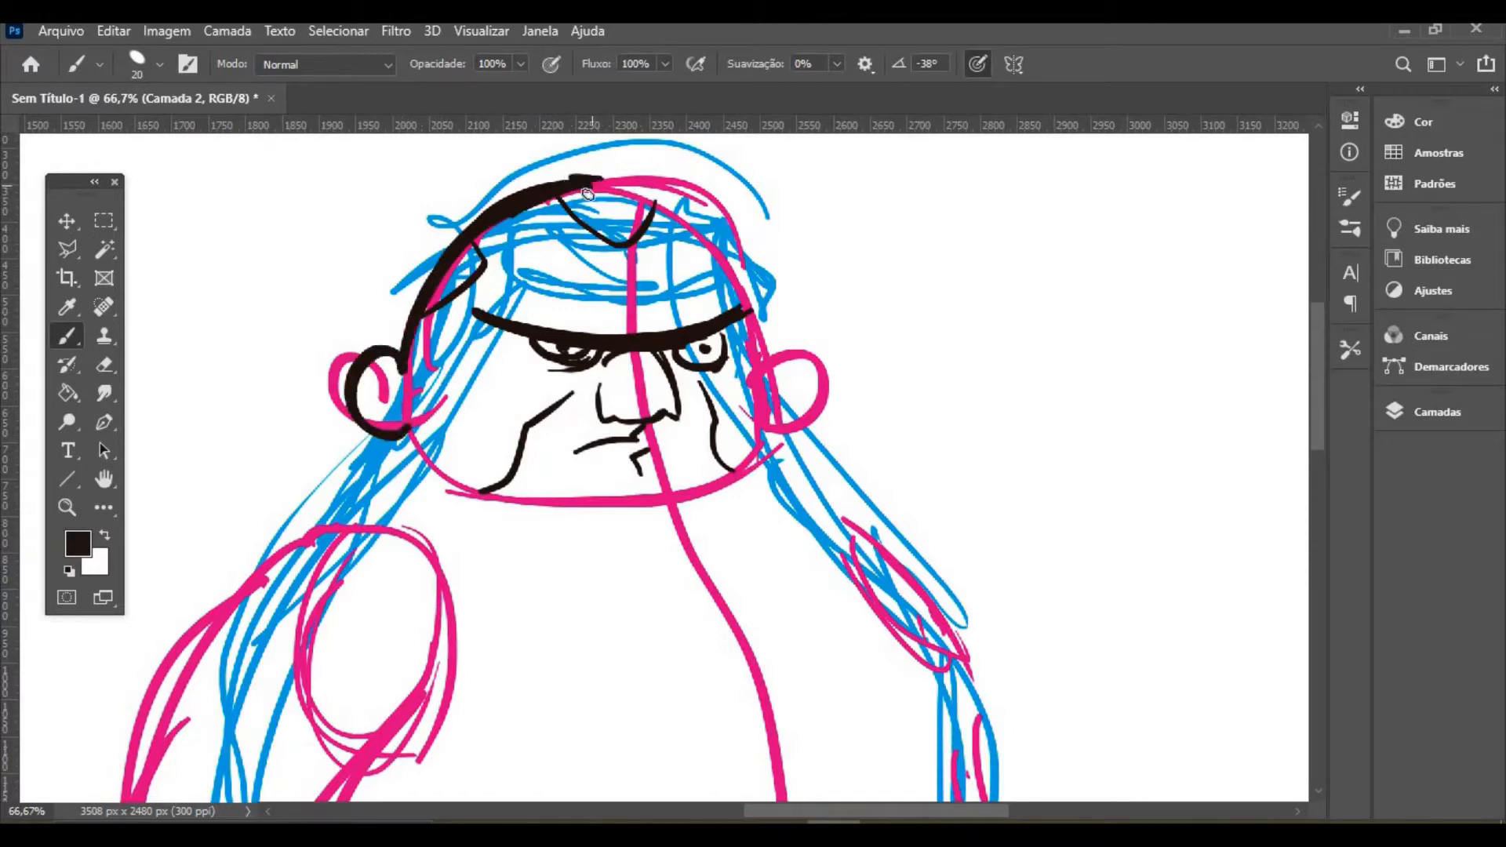
pyautogui.moveTo(560, 188)
pyautogui.mouseDown()
pyautogui.moveTo(618, 193)
pyautogui.moveTo(621, 165)
pyautogui.moveTo(714, 237)
pyautogui.mouseUp()
pyautogui.moveTo(651, 191)
pyautogui.mouseDown()
pyautogui.moveTo(740, 269)
pyautogui.moveTo(732, 258)
pyautogui.moveTo(775, 422)
pyautogui.moveTo(761, 453)
pyautogui.mouseUp()
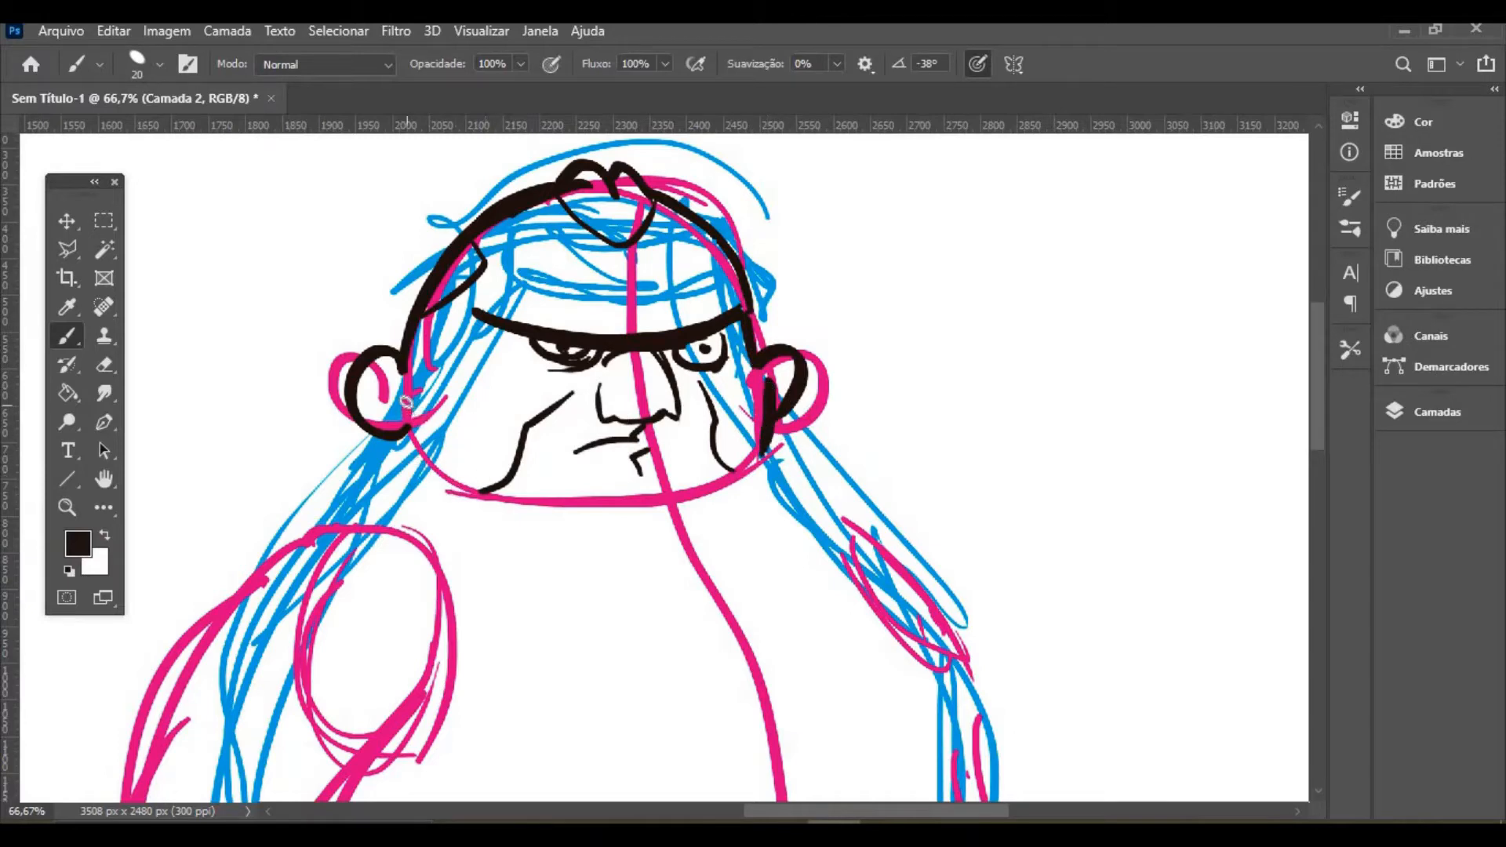
# Ink the jawline from ear to ear, trimming the overlong stroke with the Eraser and shaping a pointed chin
pyautogui.moveTo(403, 400)
pyautogui.mouseDown()
pyautogui.moveTo(472, 491)
pyautogui.moveTo(605, 504)
pyautogui.mouseUp()
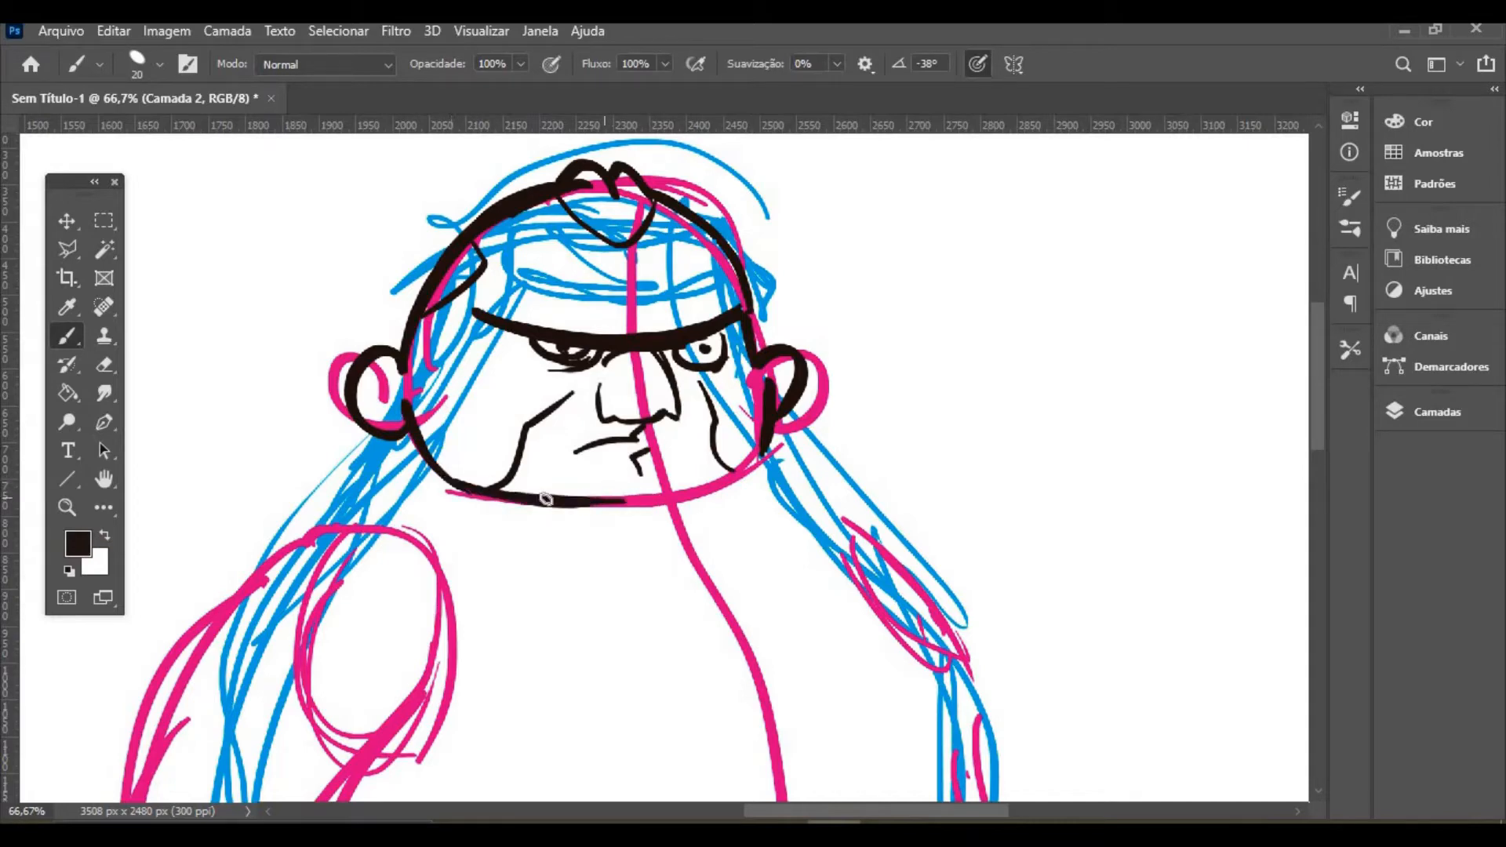
pyautogui.click(105, 366)
pyautogui.moveTo(637, 499)
pyautogui.mouseDown()
pyautogui.moveTo(598, 486)
pyautogui.moveTo(594, 516)
pyautogui.mouseUp()
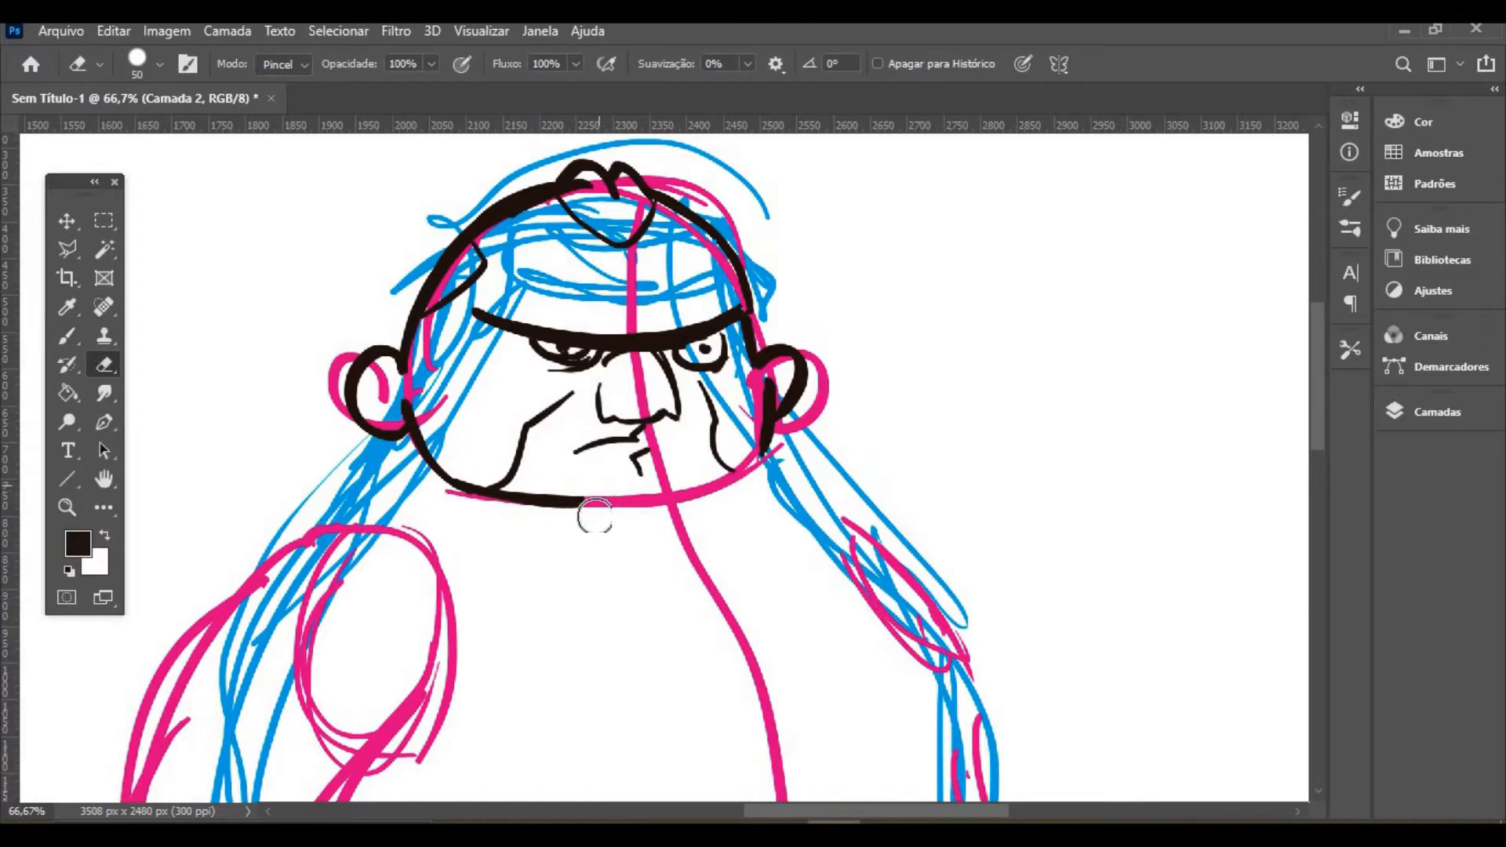
pyautogui.click(66, 335)
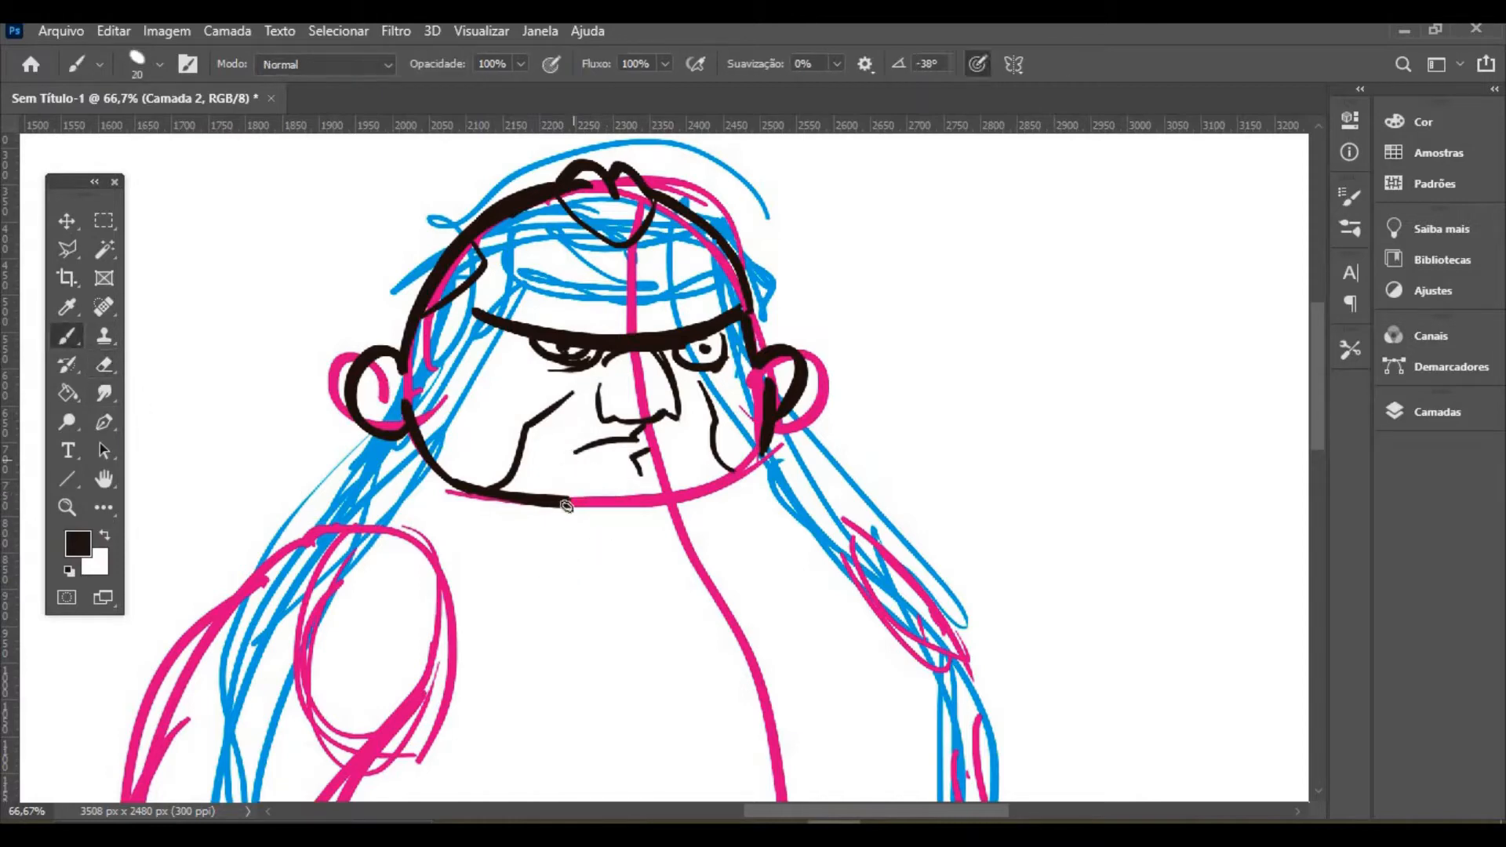
pyautogui.moveTo(558, 484)
pyautogui.mouseDown()
pyautogui.moveTo(755, 457)
pyautogui.moveTo(688, 493)
pyautogui.moveTo(760, 455)
pyautogui.moveTo(728, 474)
pyautogui.moveTo(756, 447)
pyautogui.mouseUp()
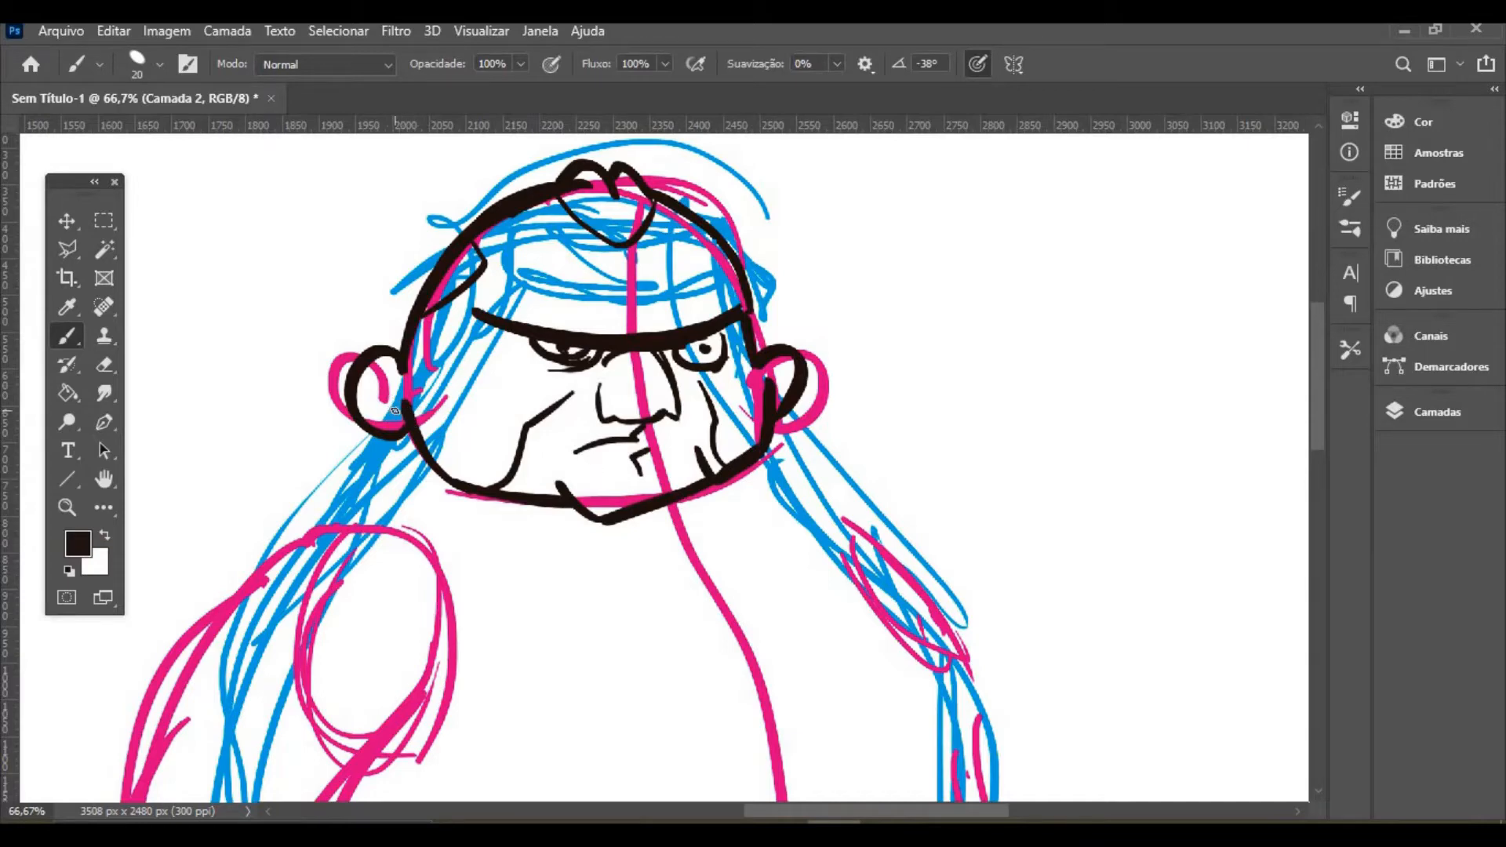
# Add the inner ear lines and fill the temple and forehead hair patches solid black with a 10 px brush
pyautogui.press('[')
pyautogui.moveTo(368, 369); pyautogui.dragTo(406, 423)
pyautogui.moveTo(775, 346); pyautogui.dragTo(780, 394)
pyautogui.moveTo(422, 312)
pyautogui.mouseDown()
pyautogui.moveTo(474, 246)
pyautogui.moveTo(418, 332)
pyautogui.moveTo(463, 246)
pyautogui.moveTo(429, 298)
pyautogui.mouseUp()
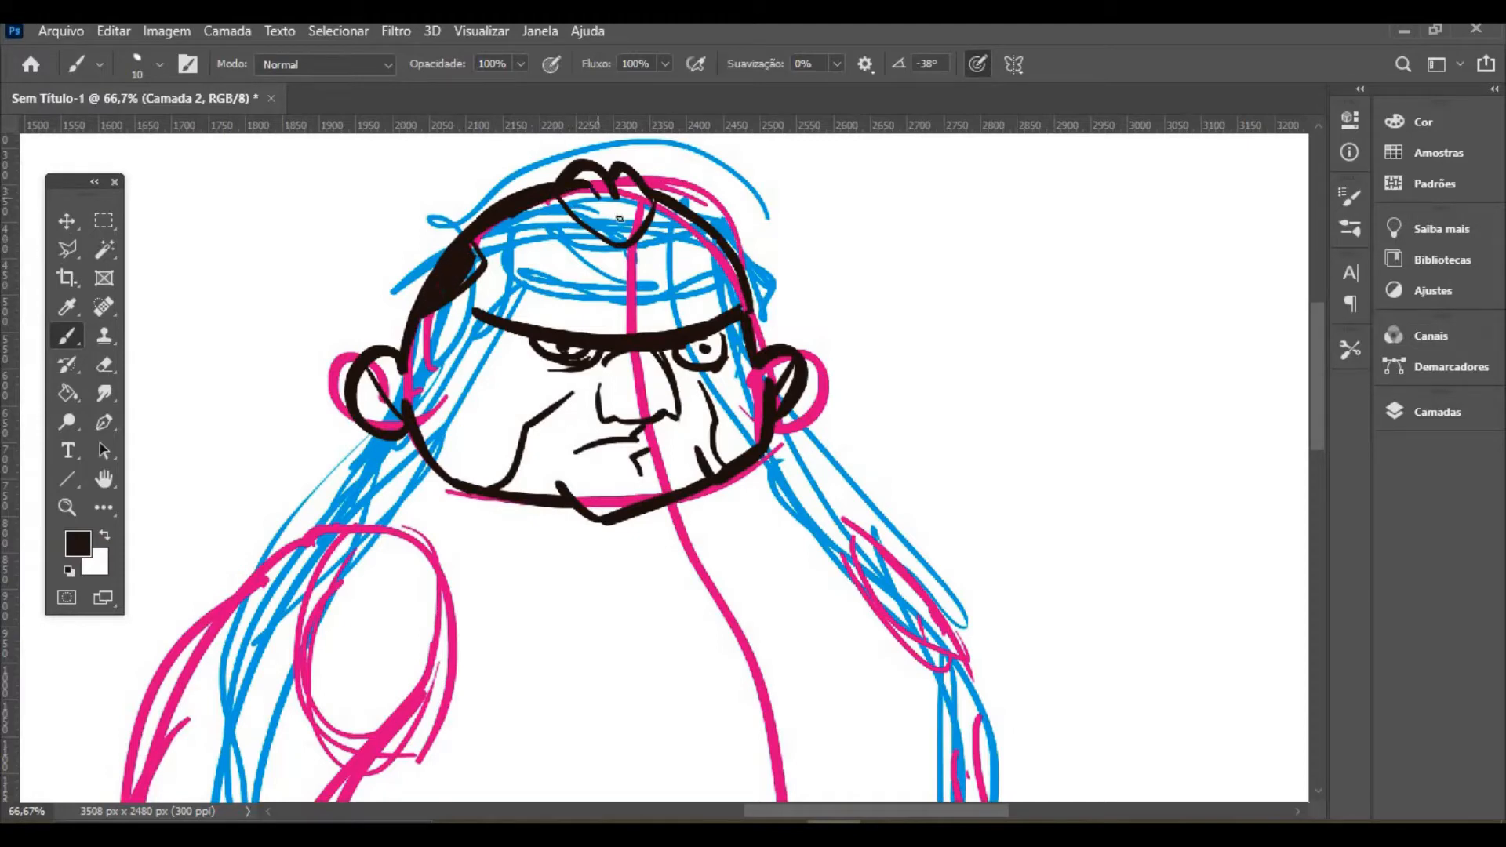
pyautogui.moveTo(632, 189)
pyautogui.mouseDown()
pyautogui.moveTo(617, 215)
pyautogui.moveTo(578, 206)
pyautogui.moveTo(610, 238)
pyautogui.moveTo(574, 190)
pyautogui.moveTo(619, 242)
pyautogui.moveTo(647, 207)
pyautogui.moveTo(631, 243)
pyautogui.moveTo(741, 296)
pyautogui.moveTo(719, 236)
pyautogui.moveTo(732, 266)
pyautogui.mouseUp()
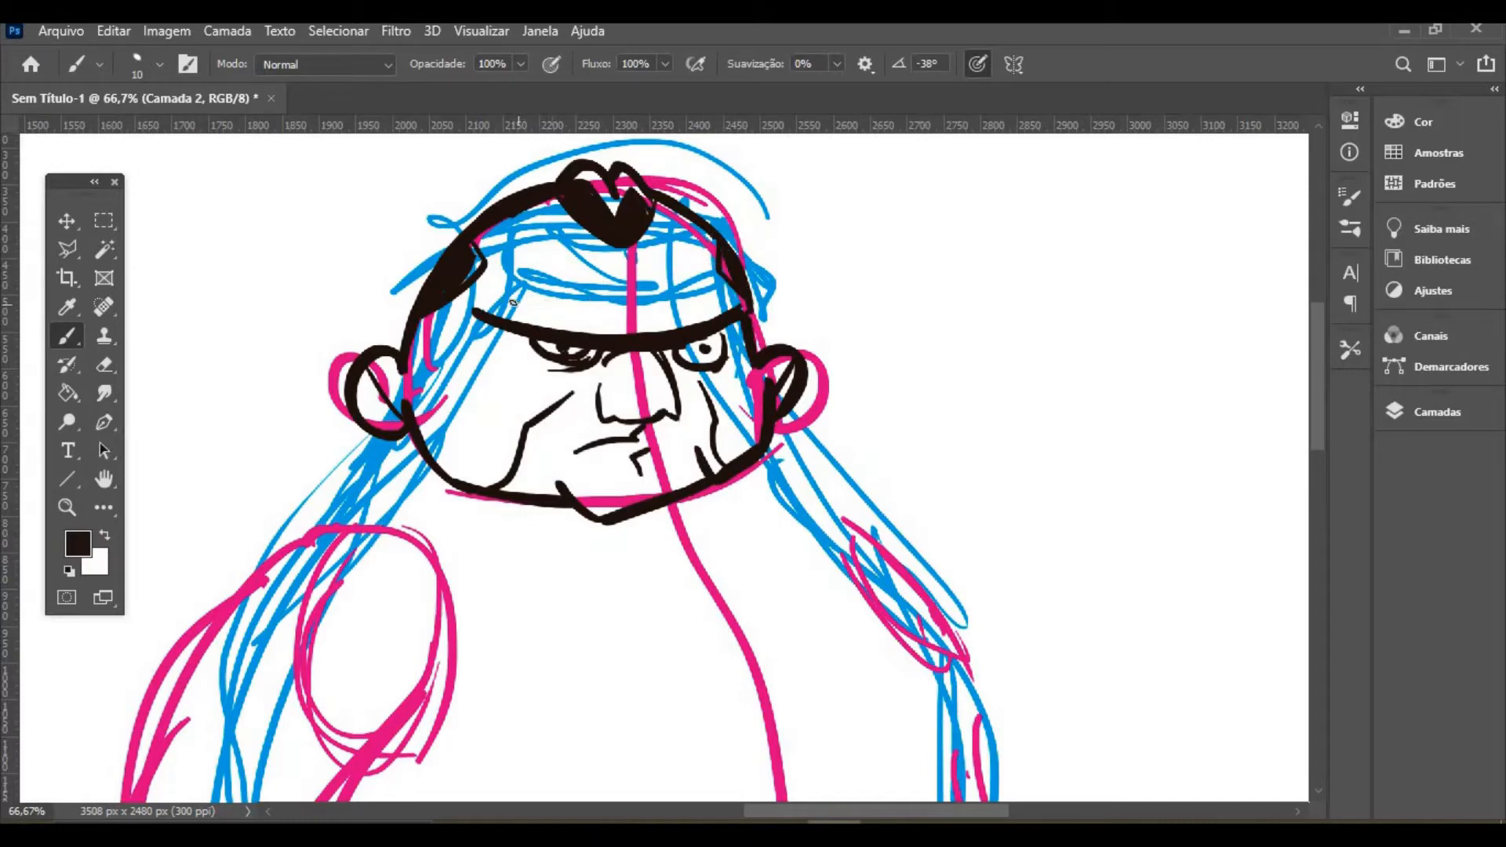
# Draw wavy wrinkle lines on the forehead above the brow and a short curved line on each cheek
pyautogui.moveTo(513, 302)
pyautogui.mouseDown()
pyautogui.moveTo(589, 316)
pyautogui.moveTo(696, 300)
pyautogui.moveTo(604, 290)
pyautogui.mouseUp()
pyautogui.keyDown('shift'); pyautogui.click(695, 301); pyautogui.keyUp('shift')
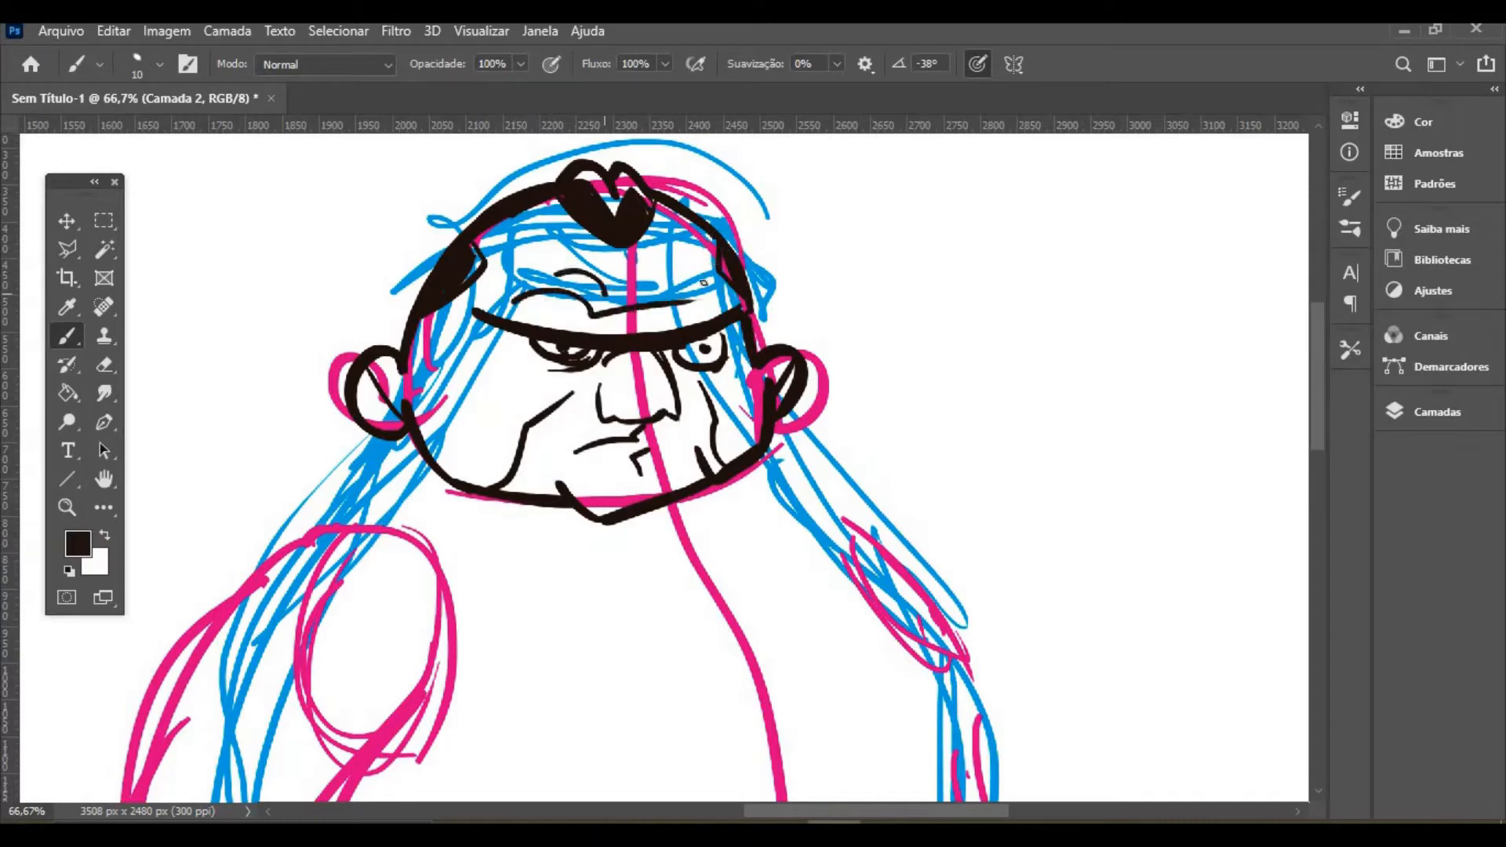
pyautogui.keyDown('shift'); pyautogui.click(703, 283); pyautogui.keyUp('shift')
pyautogui.moveTo(459, 355); pyautogui.dragTo(503, 410)
pyautogui.moveTo(738, 378); pyautogui.dragTo(722, 413)
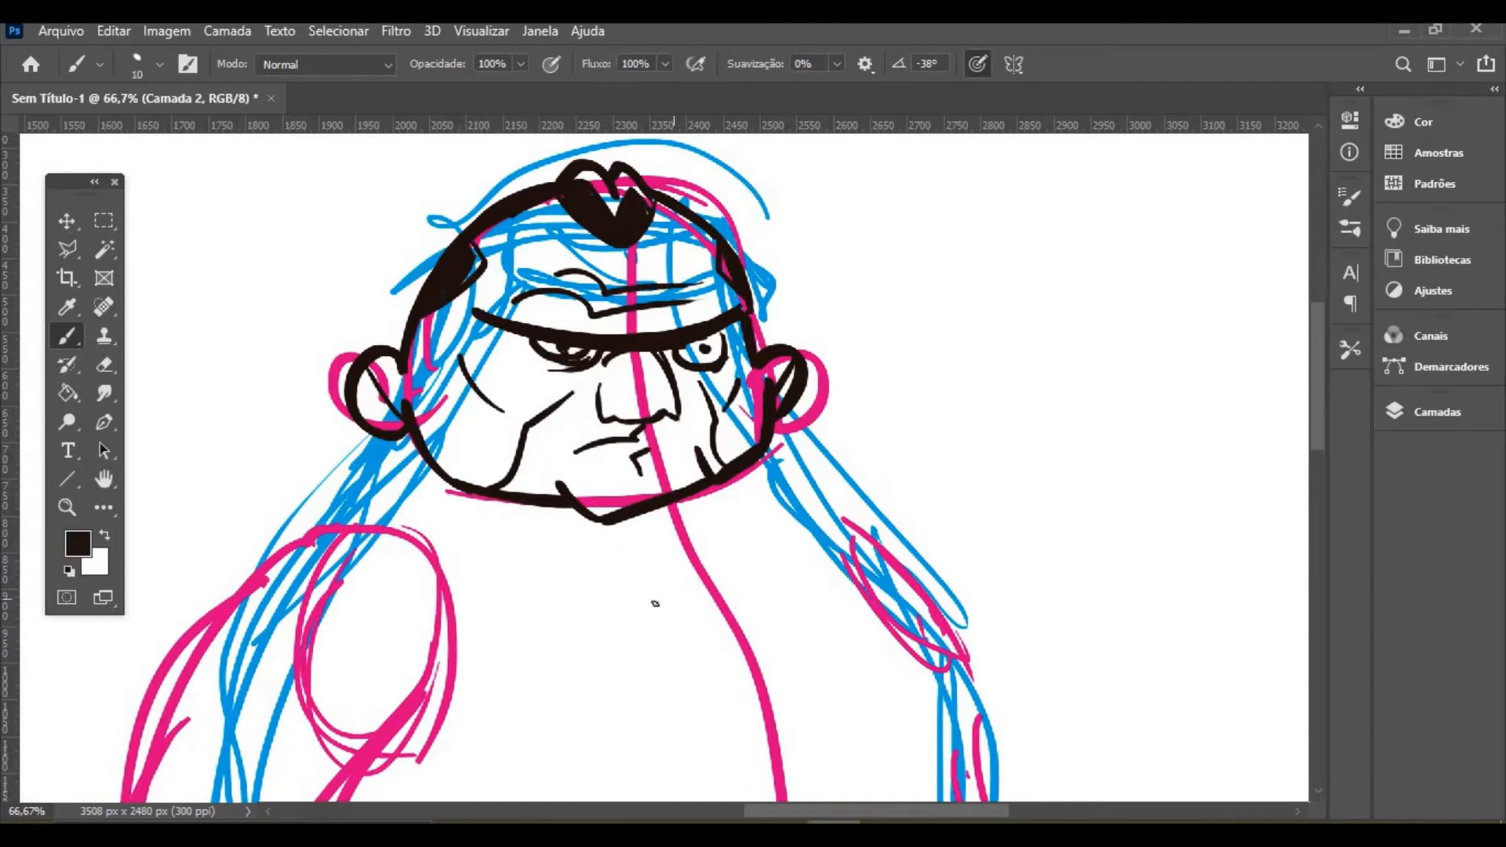
# Ink the outer edge of the larger arm with a 20 px brush, bulging from the jaw down to the wrist
pyautogui.hotkey('ctrl', '-')
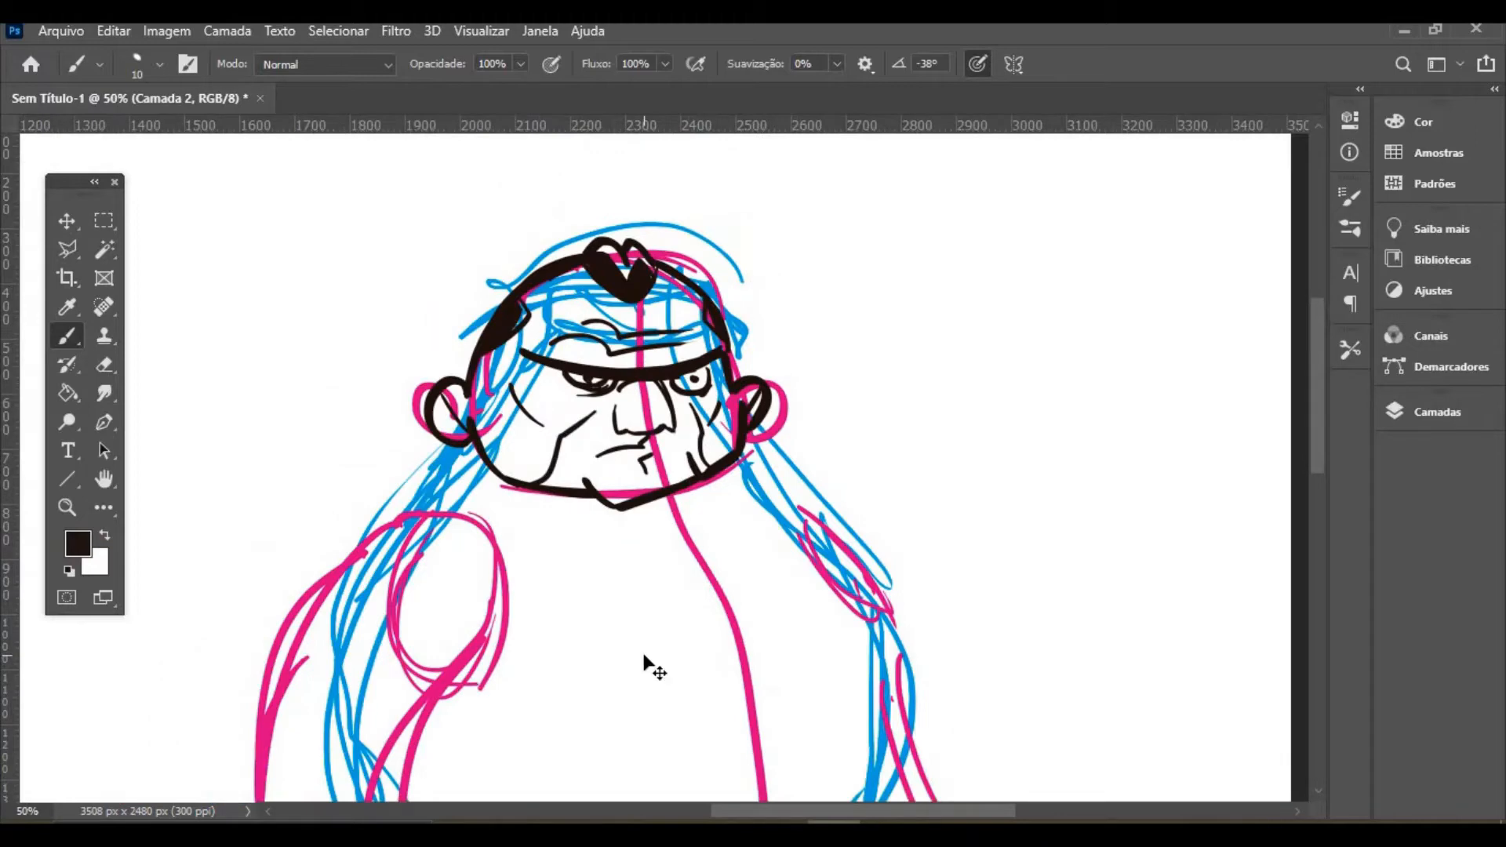
pyautogui.hotkey('ctrl', '-')
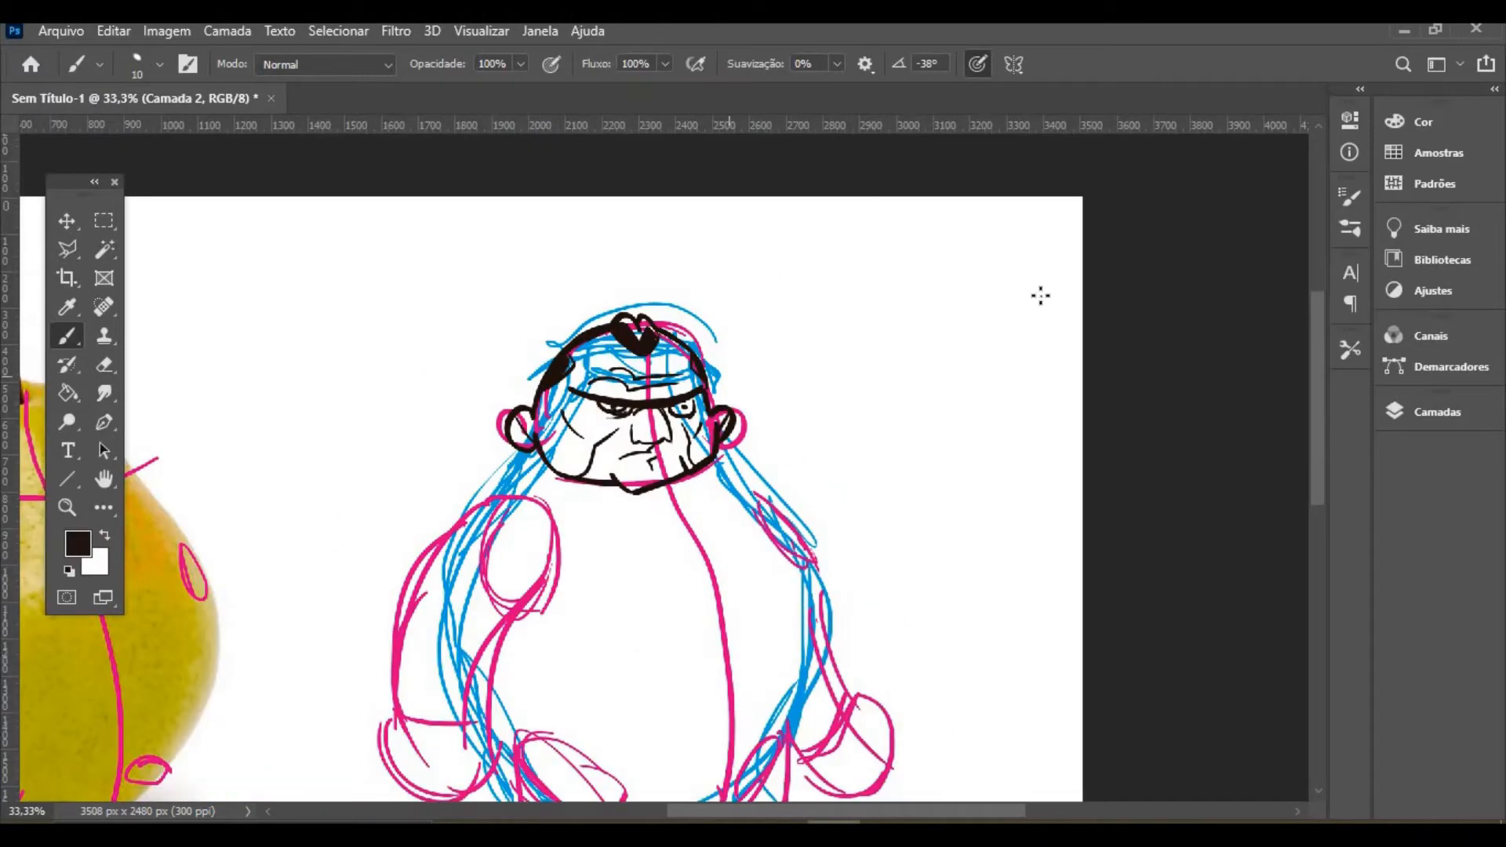
pyautogui.click(105, 481)
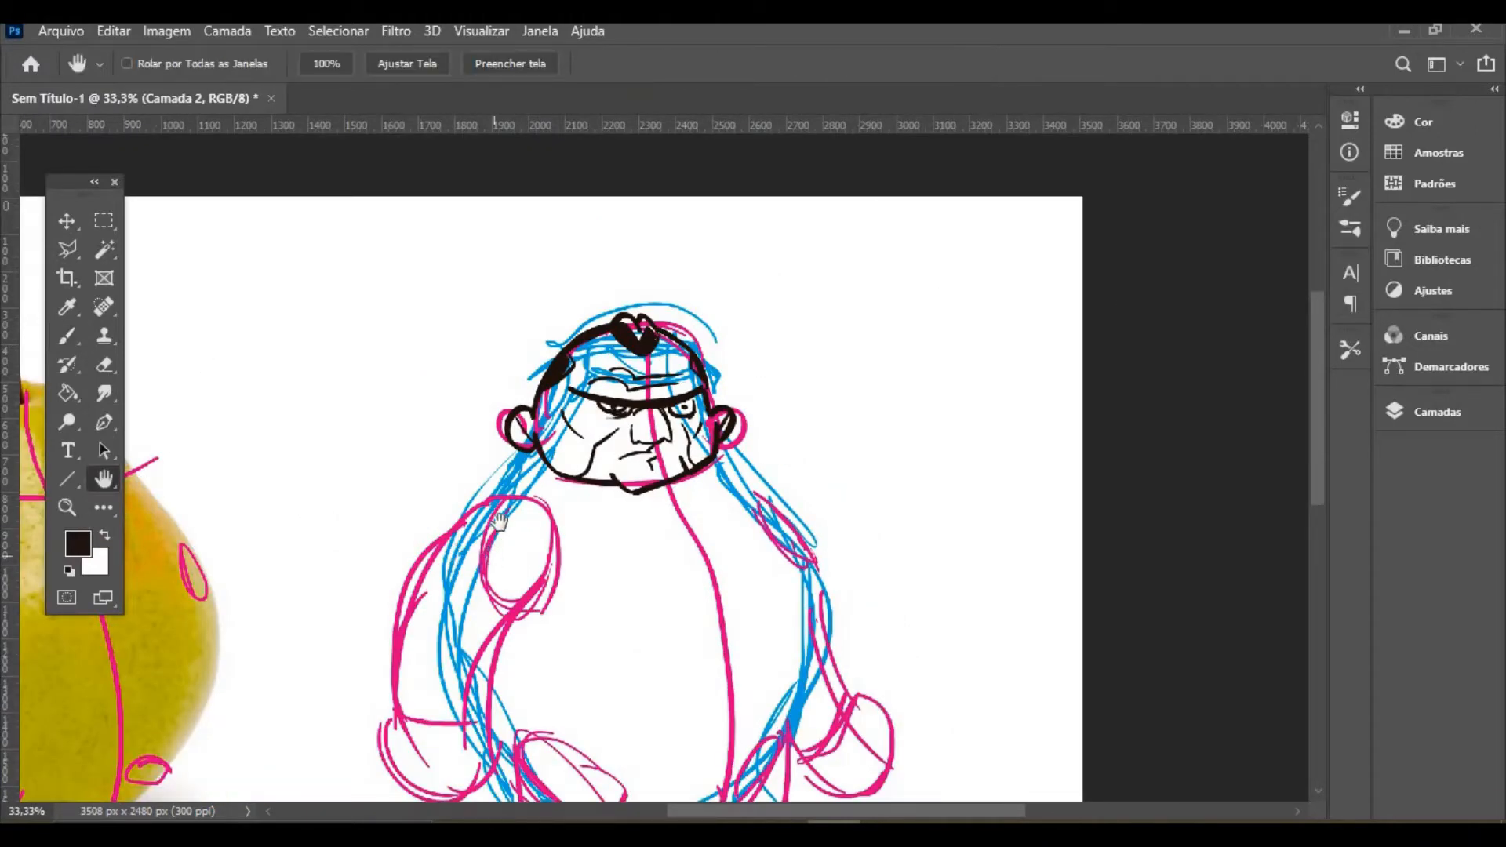
pyautogui.moveTo(495, 544); pyautogui.dragTo(529, 409)
pyautogui.click(80, 517)
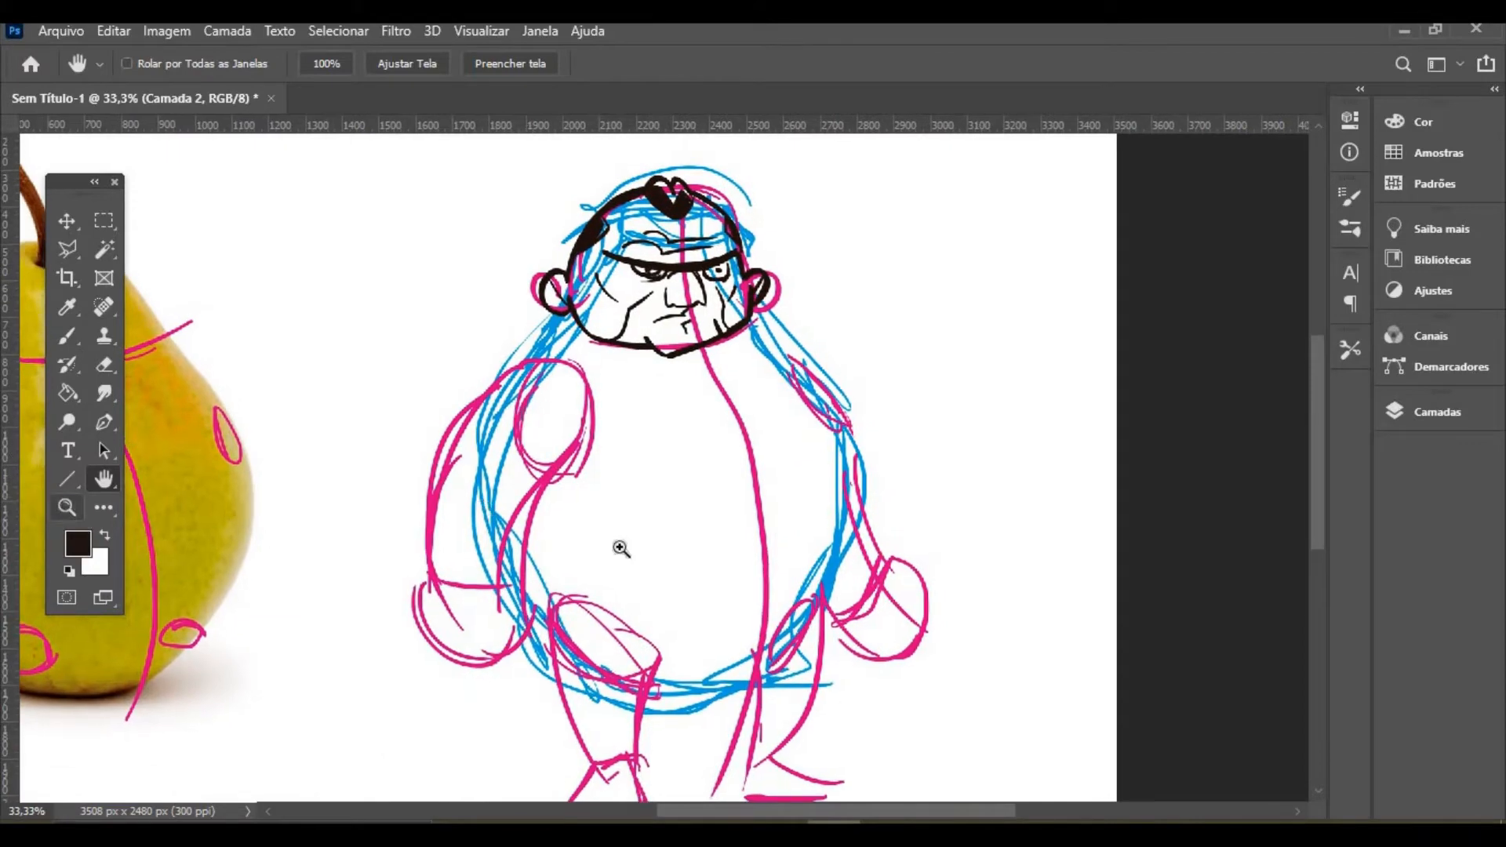
pyautogui.click(619, 569)
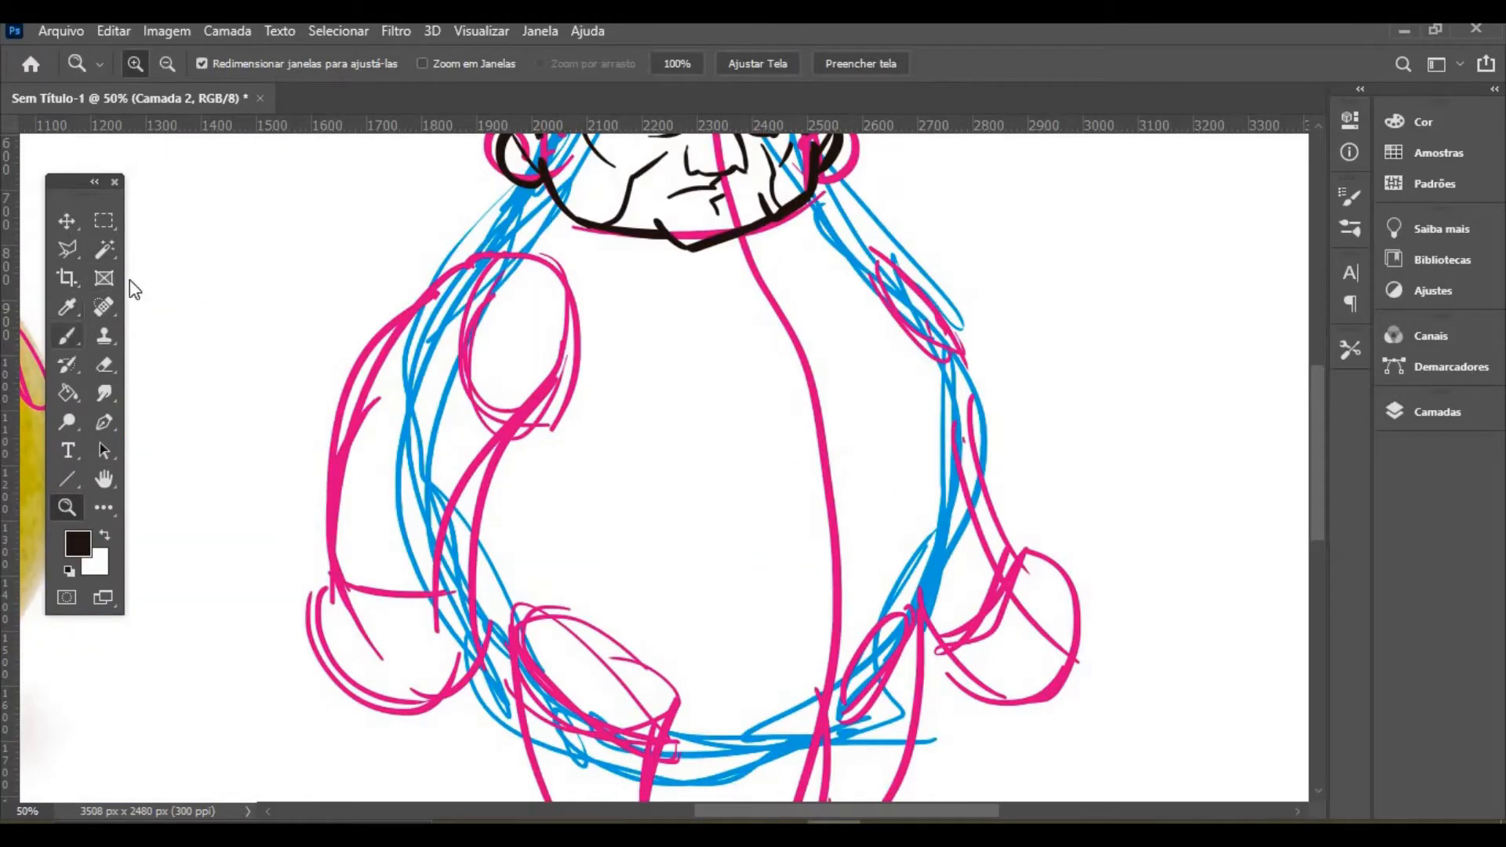
pyautogui.click(69, 335)
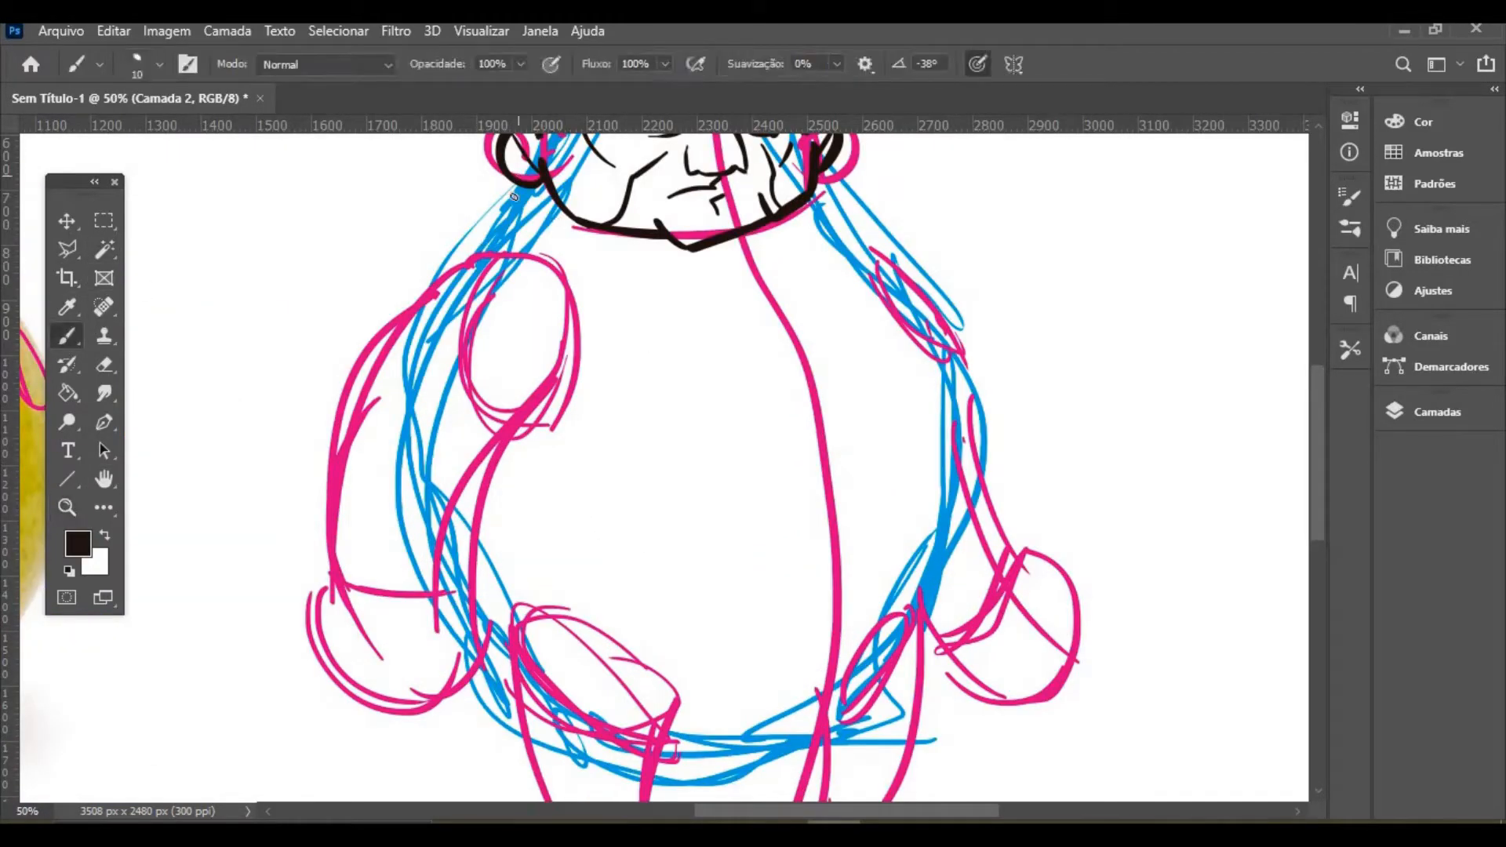
pyautogui.press(']')
pyautogui.press(']')
pyautogui.press(']')
pyautogui.moveTo(537, 182); pyautogui.dragTo(345, 514)
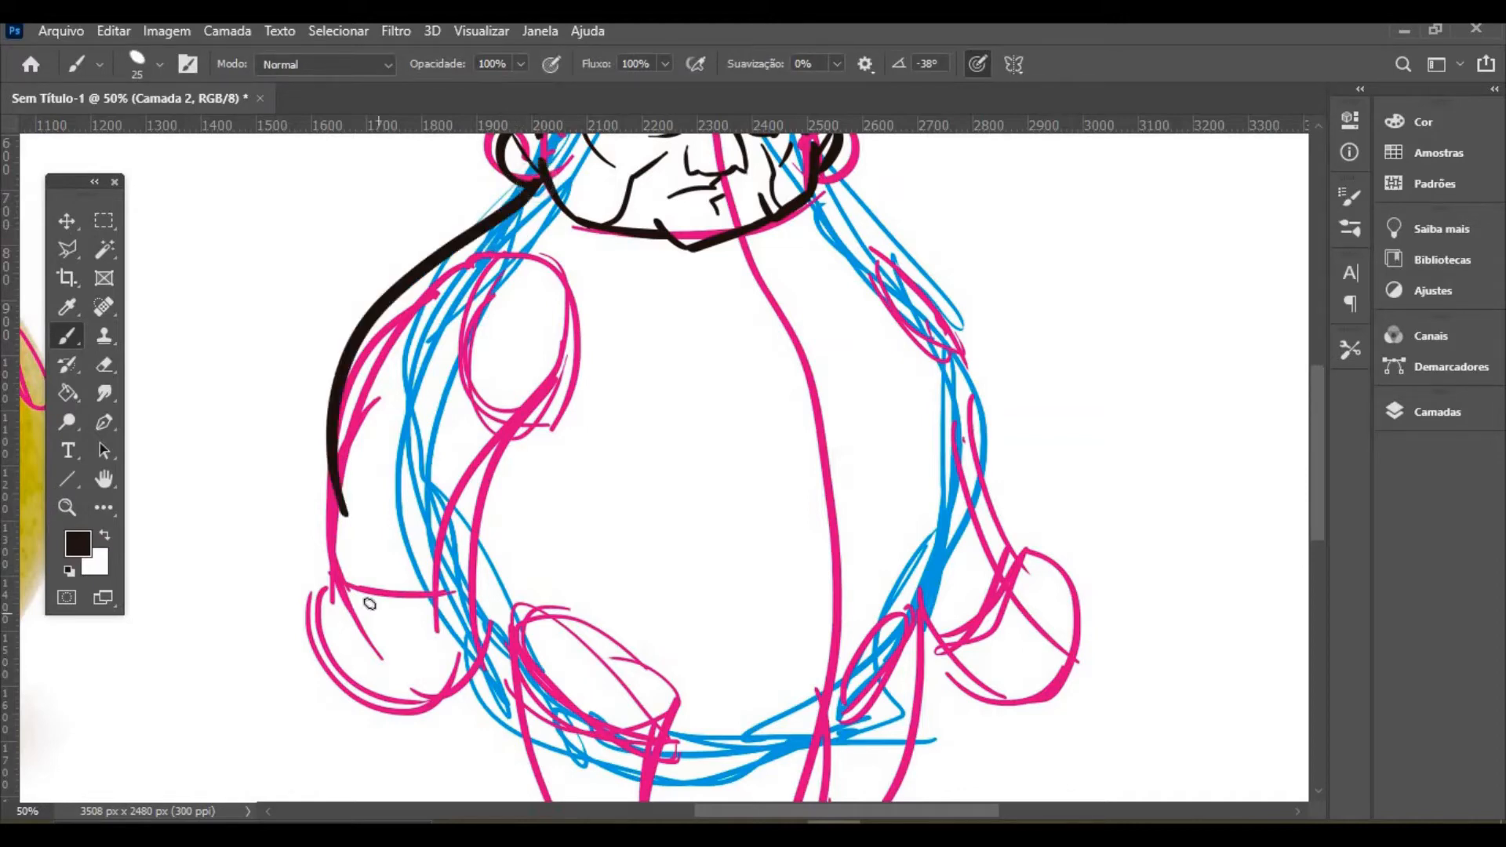
pyautogui.hotkey('ctrl', 'z')
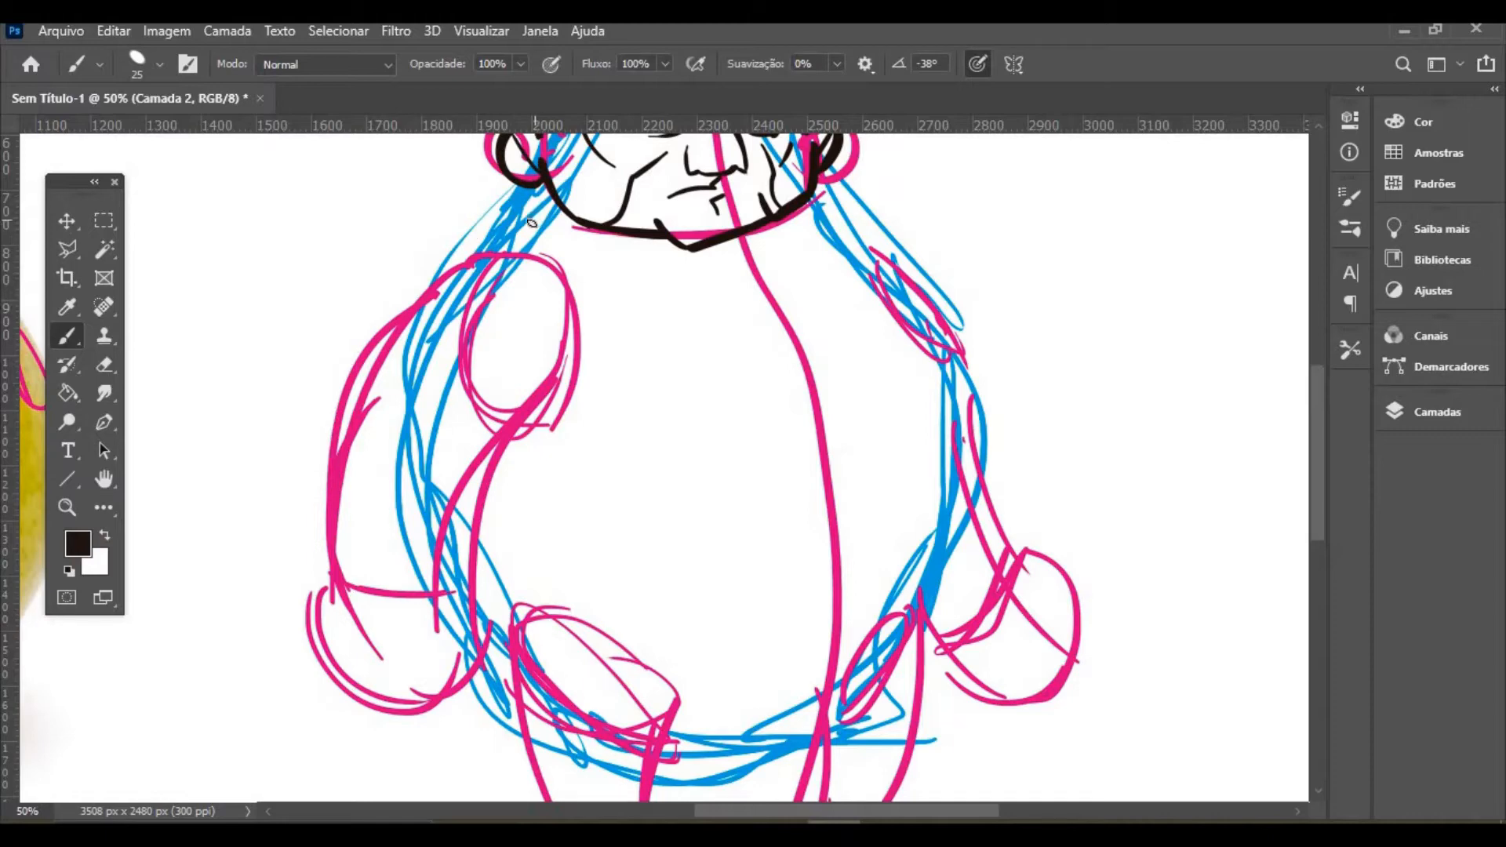
pyautogui.moveTo(545, 179); pyautogui.dragTo(301, 595)
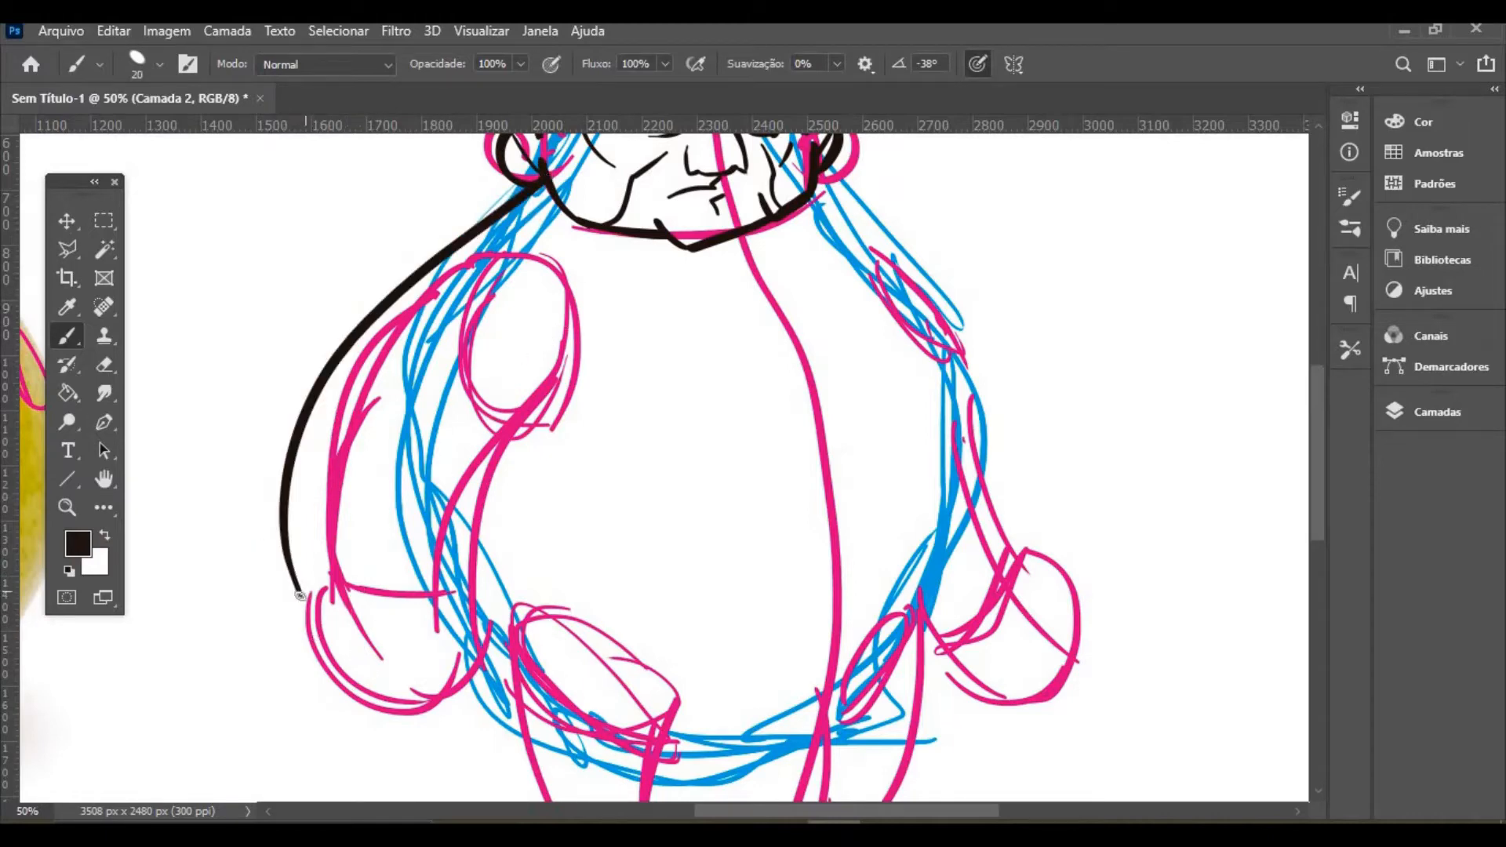
# Close the larger arm's sleeve with a curved cuff line and draw its inner edge up to the chest
pyautogui.keyDown('shift'); pyautogui.click(489, 616); pyautogui.keyUp('shift')
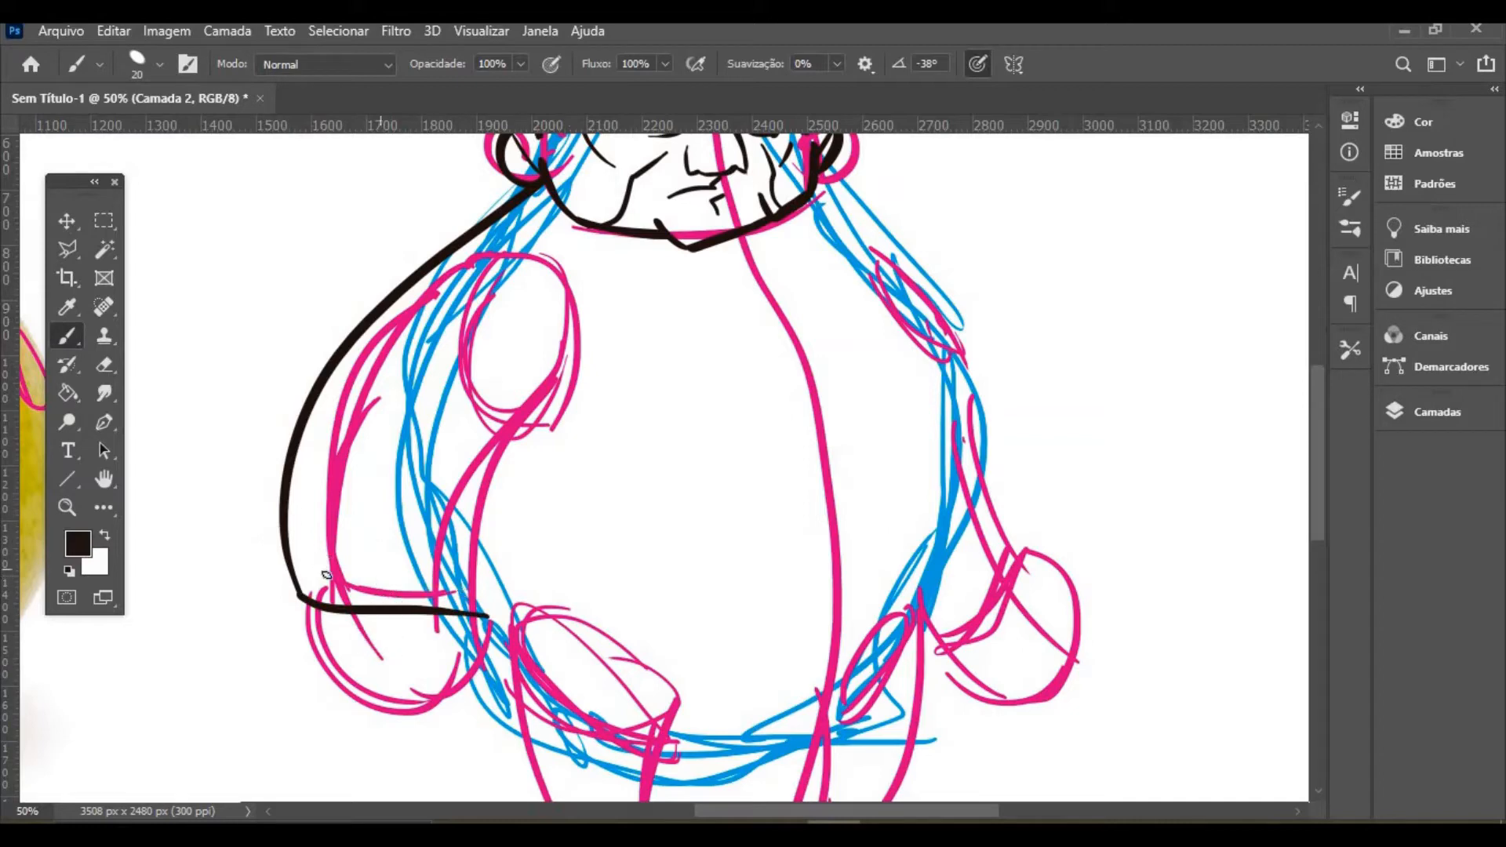
pyautogui.hotkey('ctrl', 'z')
pyautogui.moveTo(298, 590)
pyautogui.mouseDown()
pyautogui.moveTo(473, 597)
pyautogui.moveTo(587, 316)
pyautogui.mouseUp()
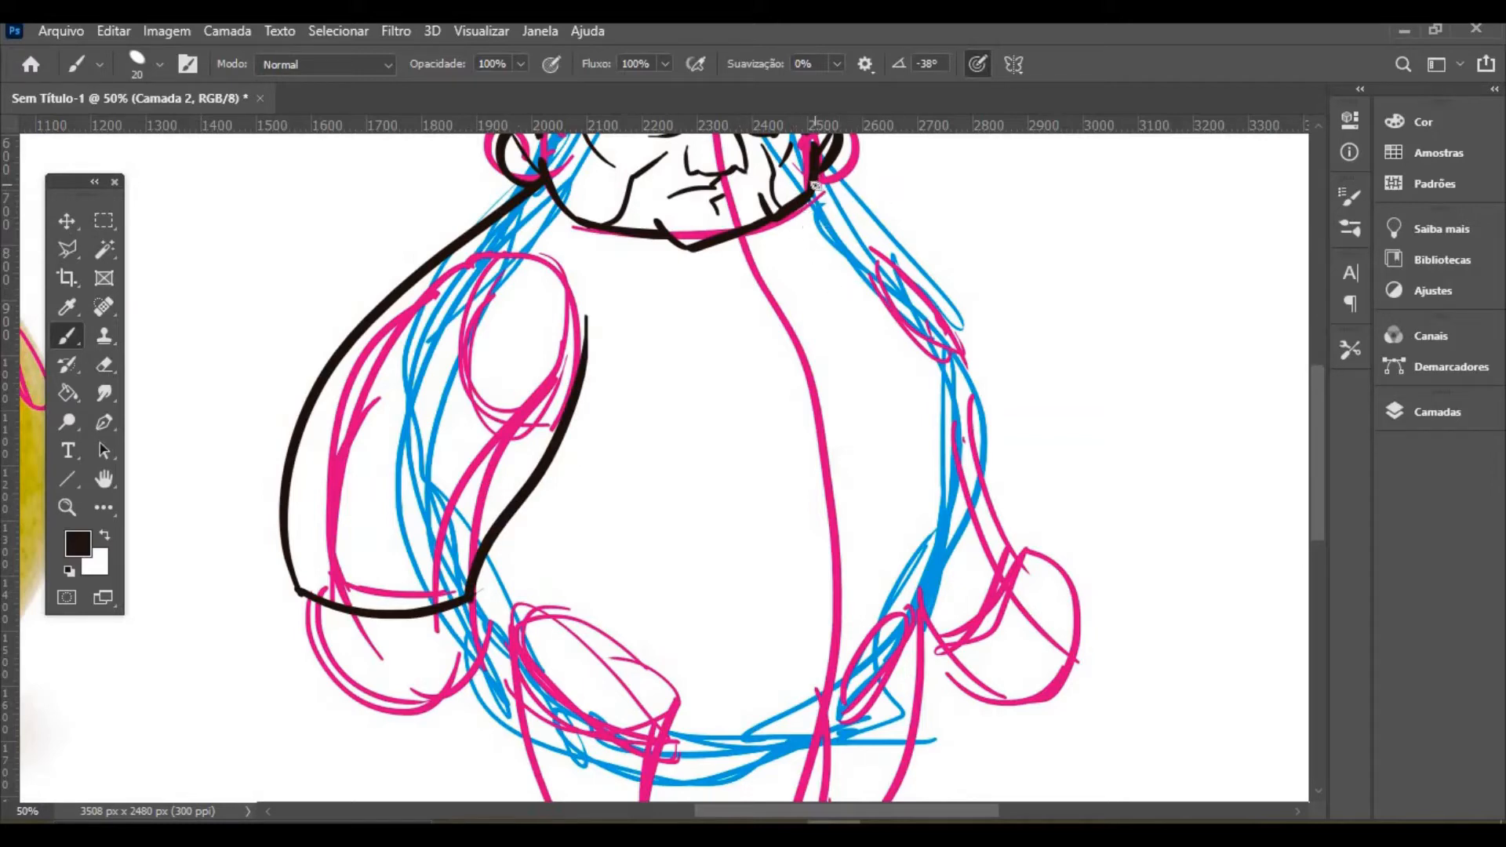
# Ink the far arm's outer edge from jaw to wrist and the torso's side line beside it
pyautogui.moveTo(815, 185)
pyautogui.mouseDown()
pyautogui.moveTo(846, 203)
pyautogui.moveTo(989, 485)
pyautogui.mouseUp()
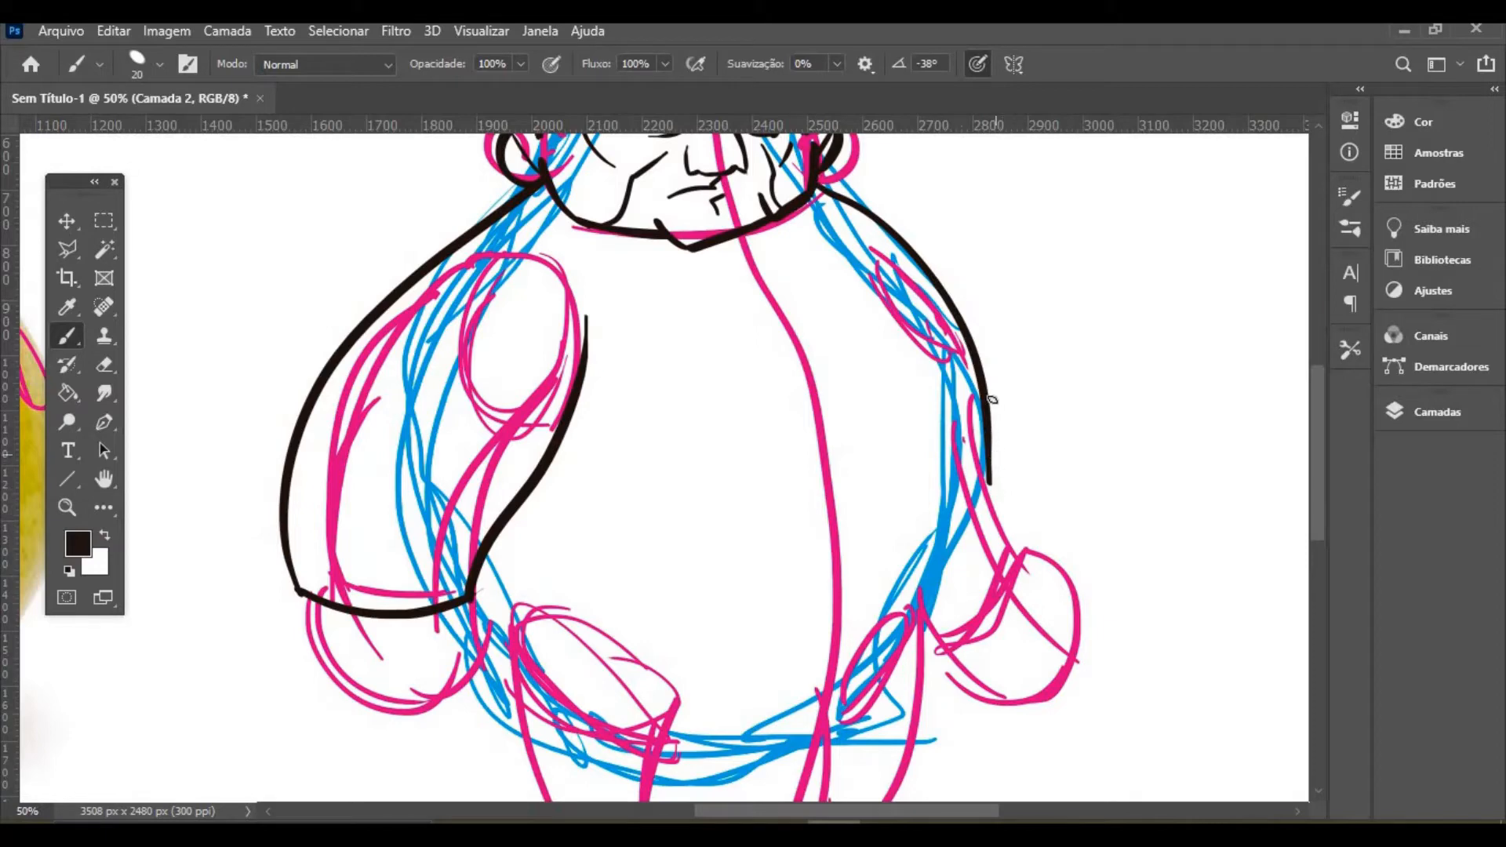
pyautogui.moveTo(988, 416); pyautogui.dragTo(1023, 558)
pyautogui.moveTo(819, 211)
pyautogui.mouseDown()
pyautogui.moveTo(905, 302)
pyautogui.moveTo(890, 690)
pyautogui.mouseUp()
pyautogui.hotkey('ctrl', 'z')
pyautogui.moveTo(818, 214)
pyautogui.mouseDown()
pyautogui.moveTo(930, 361)
pyautogui.moveTo(922, 635)
pyautogui.mouseUp()
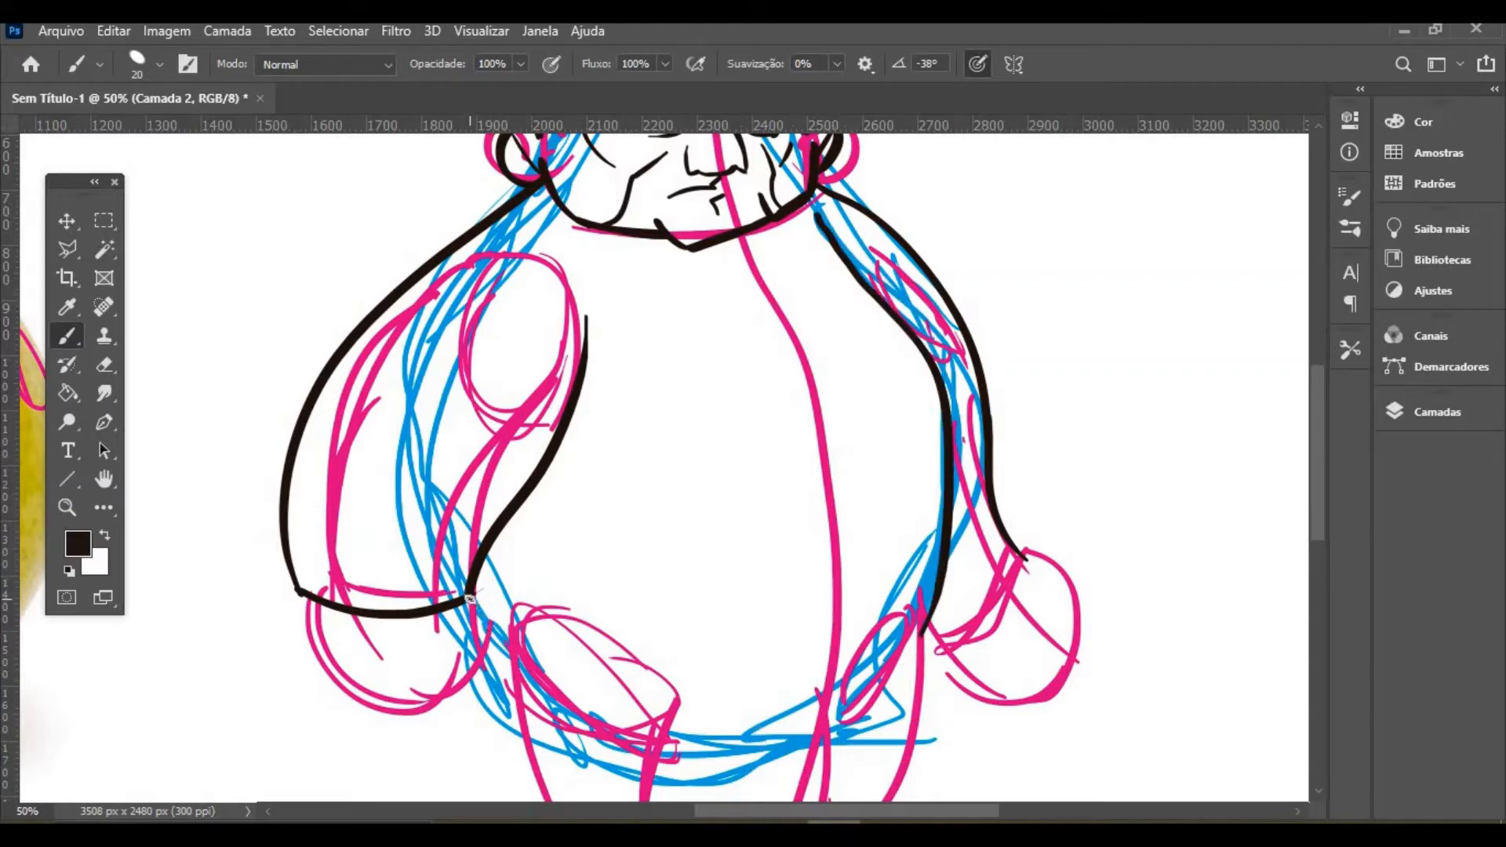
# Draw the shirt hem as a thick downward curve from the larger arm's cuff across to the far side of the torso
pyautogui.moveTo(468, 600); pyautogui.dragTo(606, 642)
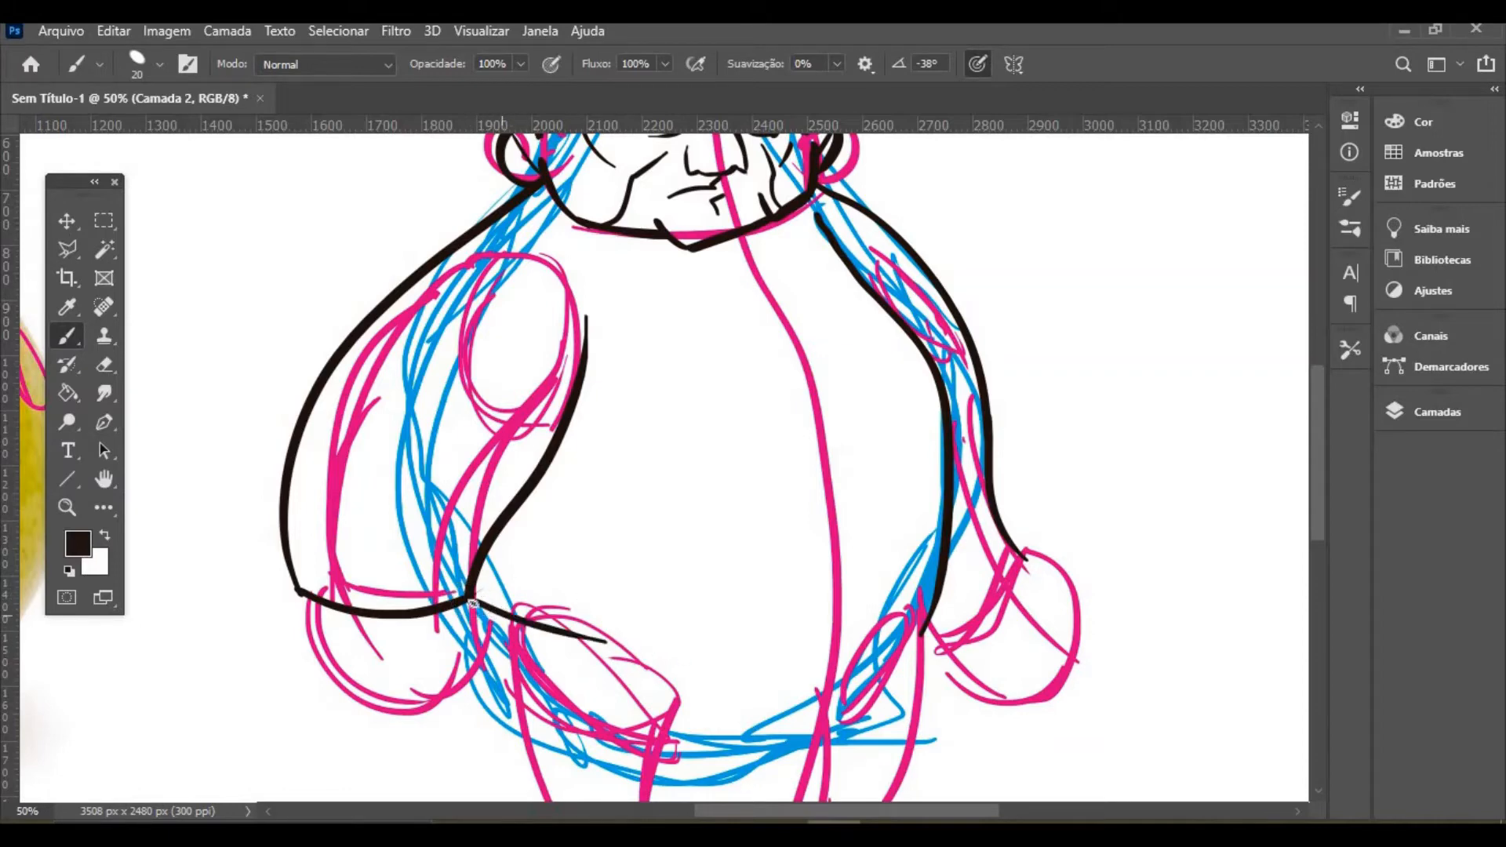
pyautogui.moveTo(475, 601)
pyautogui.mouseDown()
pyautogui.moveTo(634, 641)
pyautogui.moveTo(709, 639)
pyautogui.mouseUp()
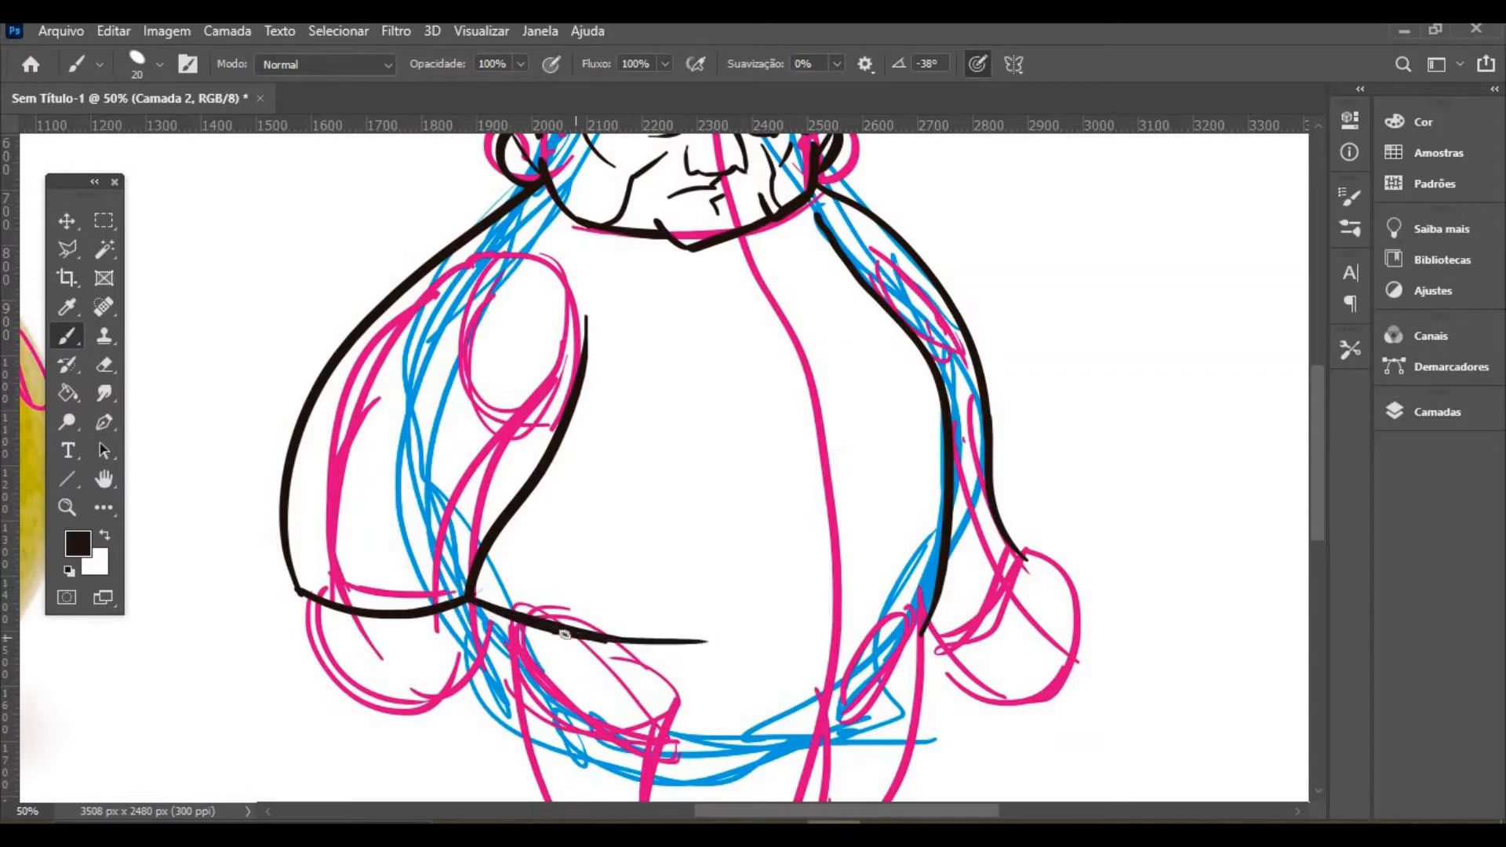
pyautogui.moveTo(605, 640); pyautogui.dragTo(785, 636)
pyautogui.moveTo(671, 641); pyautogui.dragTo(813, 628)
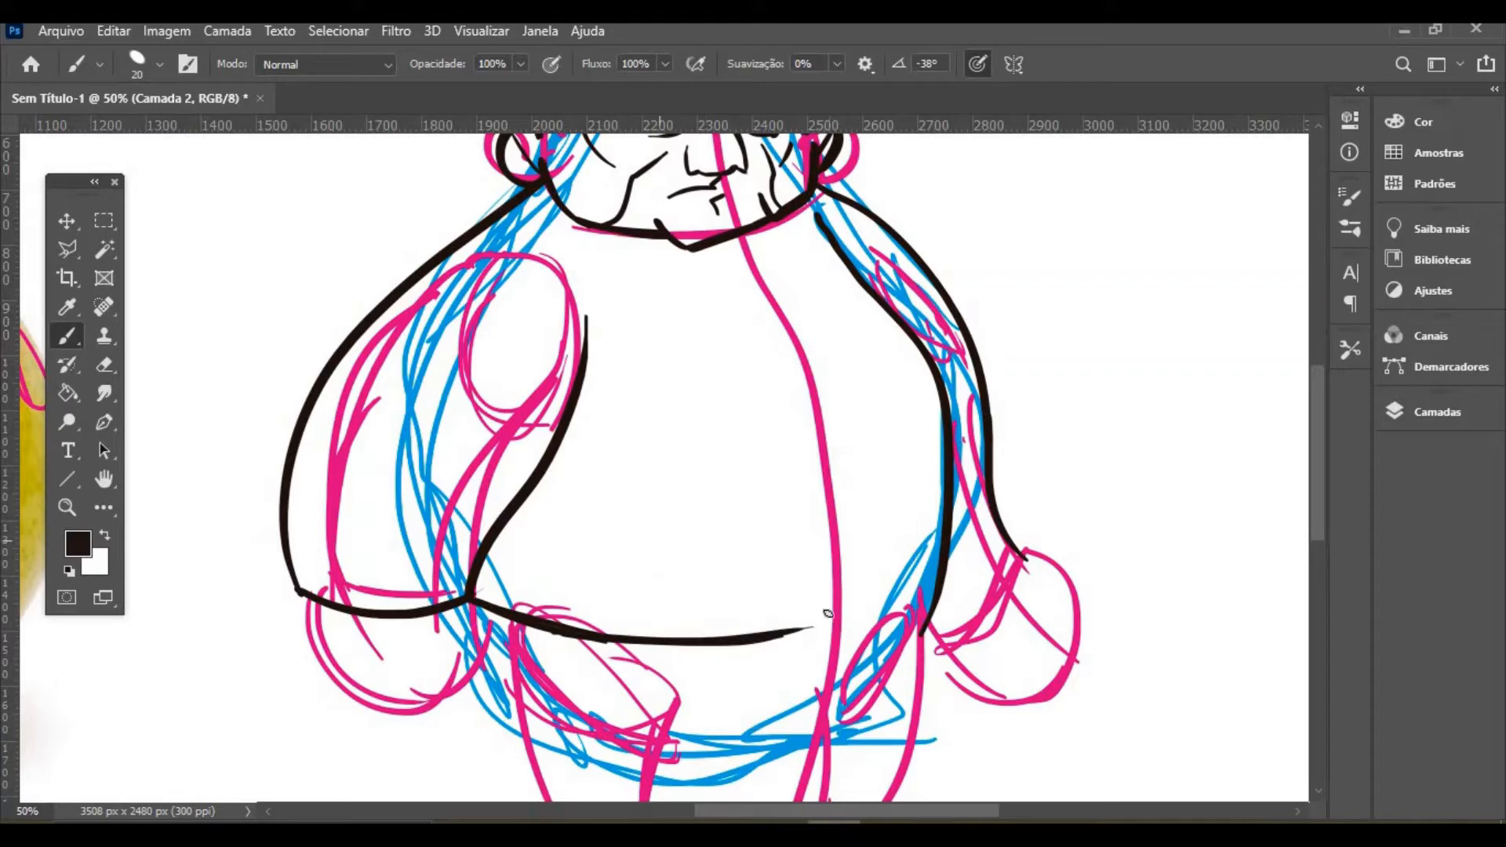
pyautogui.moveTo(942, 566); pyautogui.dragTo(838, 619)
pyautogui.moveTo(937, 573)
pyautogui.mouseDown()
pyautogui.moveTo(813, 629)
pyautogui.moveTo(856, 625)
pyautogui.mouseUp()
pyautogui.moveTo(739, 634); pyautogui.dragTo(820, 621)
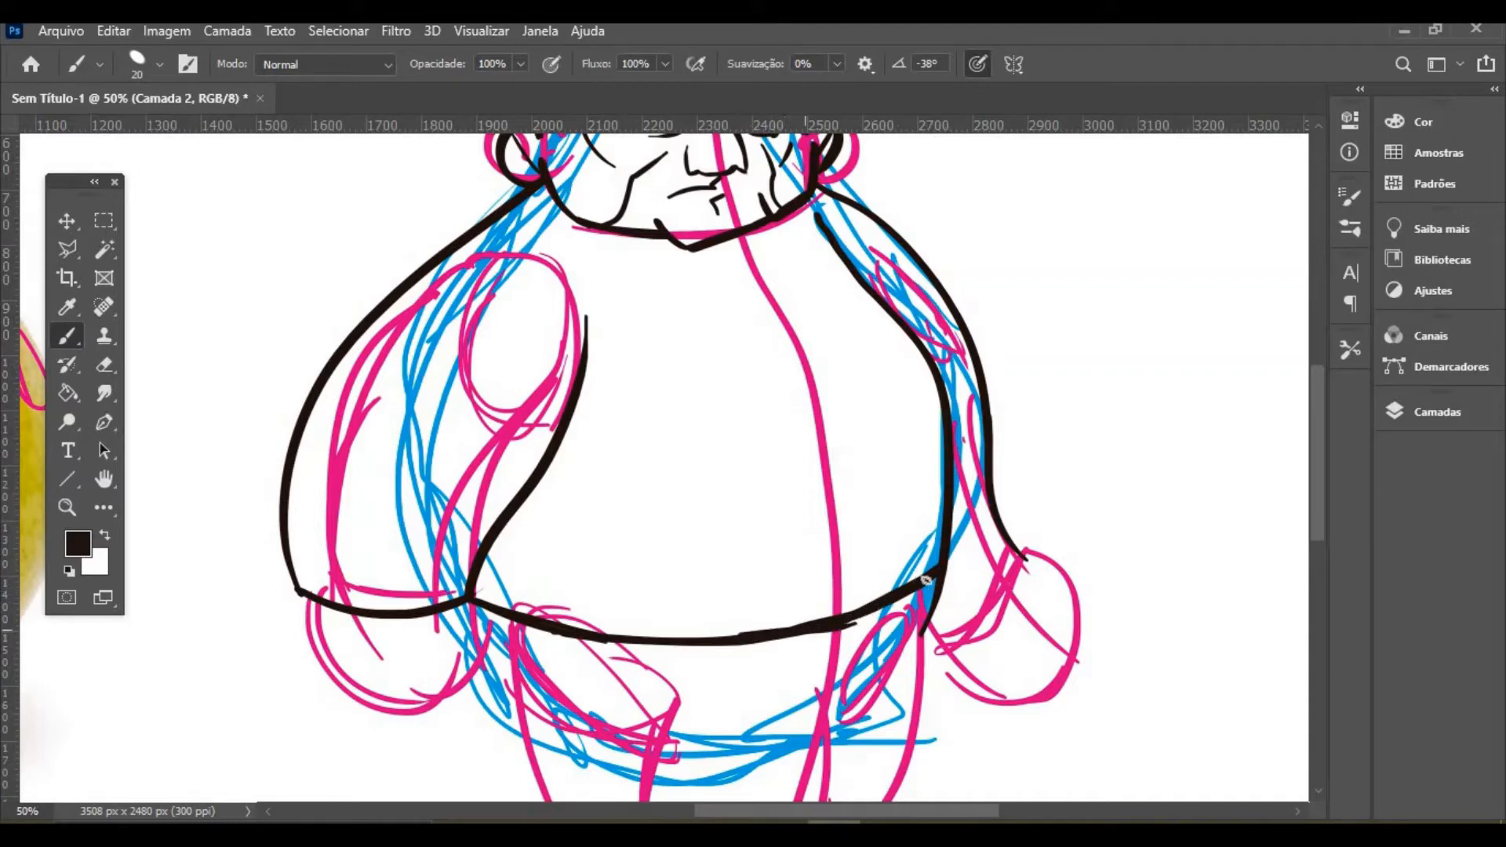
pyautogui.moveTo(930, 576); pyautogui.dragTo(848, 621)
# Ink the larger arm's closed fist below the sleeve cuff, with bumpy knuckles along its lower edge and a thumb beside the hip
pyautogui.press('h')
pyautogui.moveTo(342, 486); pyautogui.dragTo(331, 346)
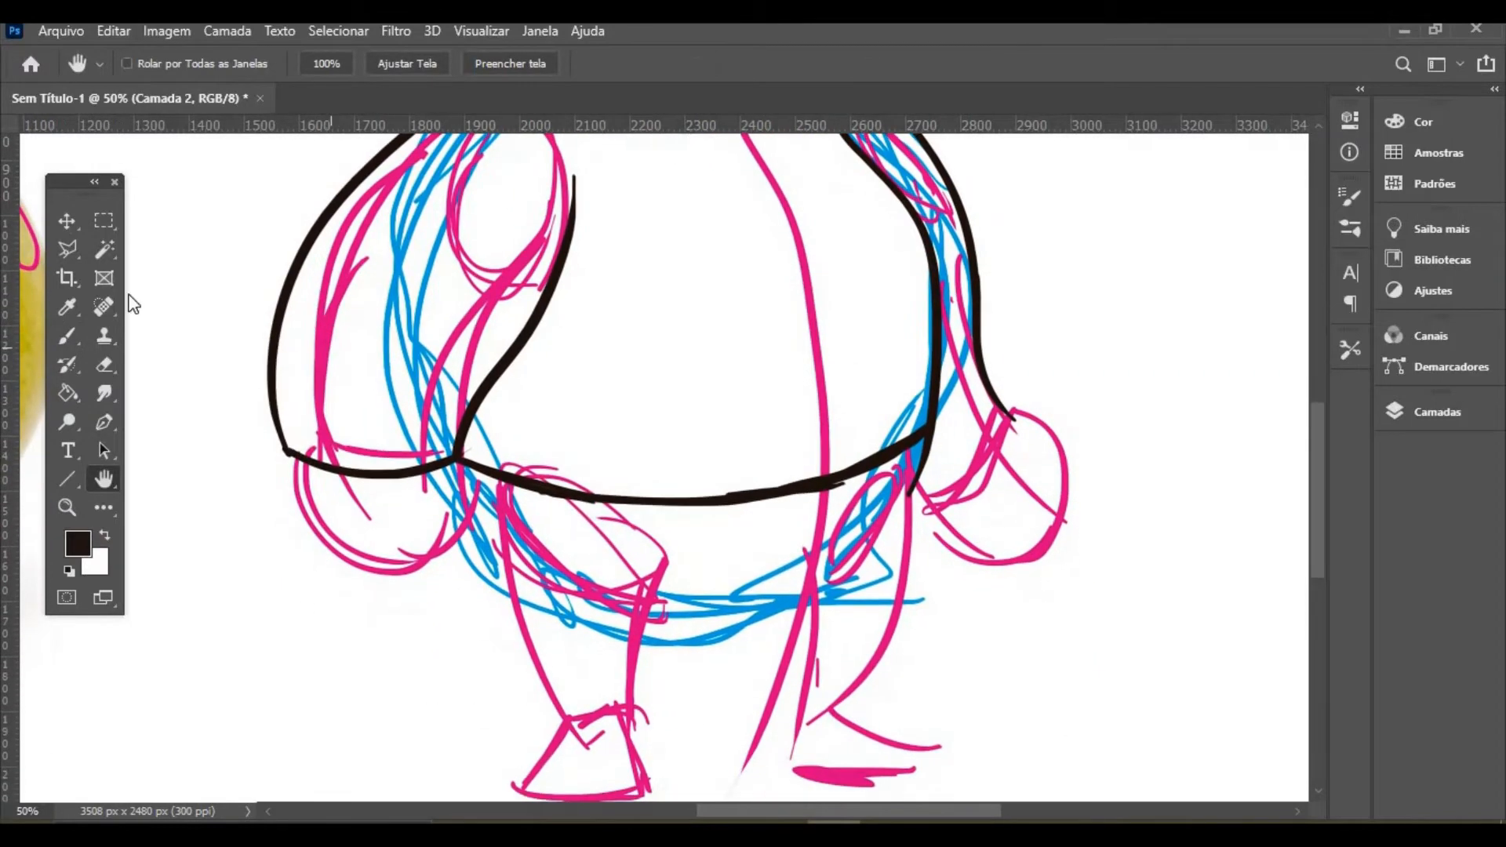
pyautogui.click(67, 336)
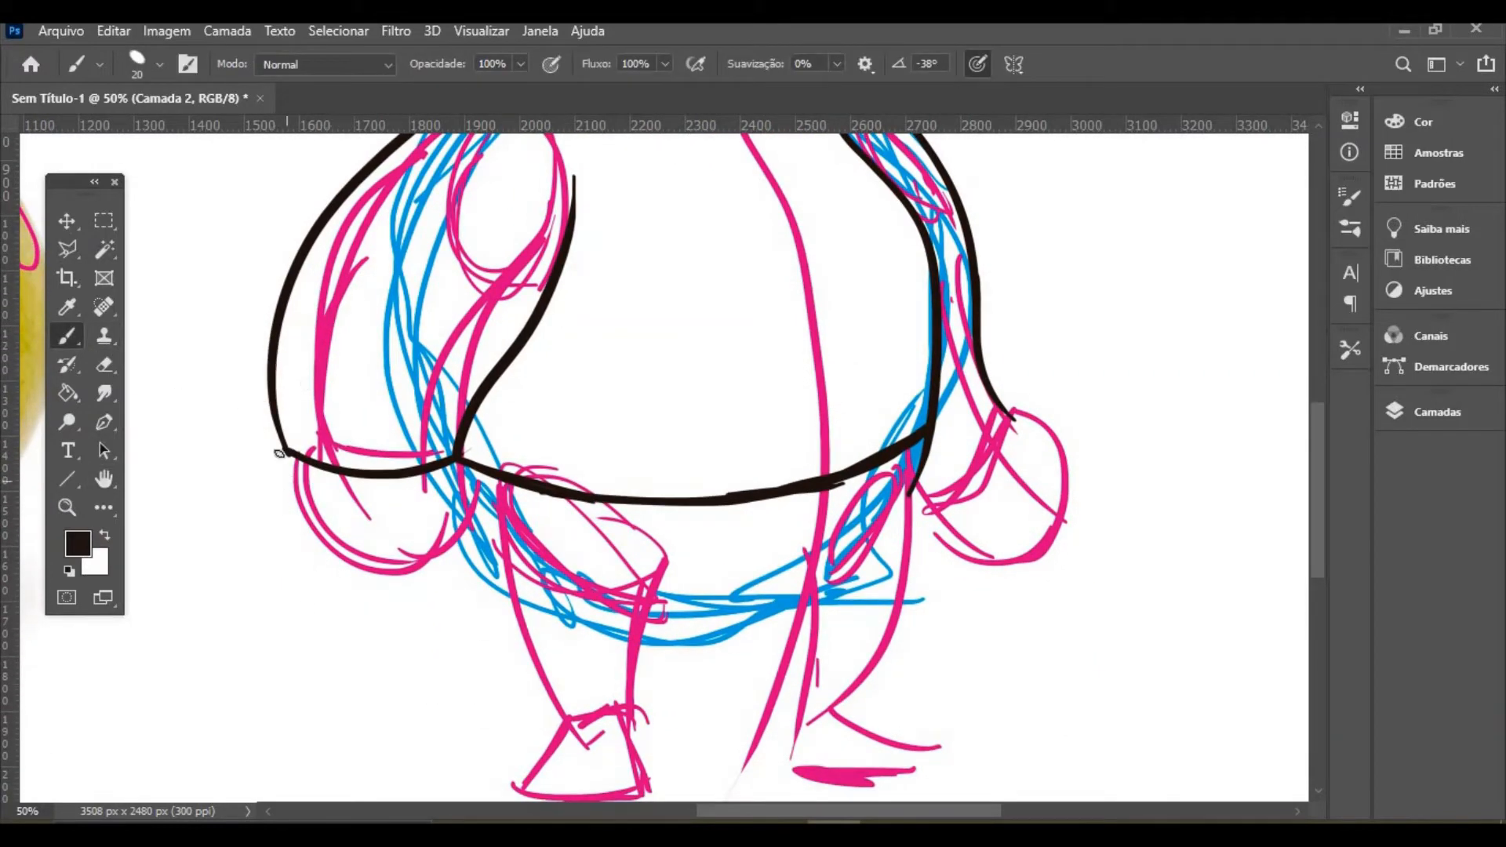
pyautogui.moveTo(285, 454)
pyautogui.mouseDown()
pyautogui.moveTo(317, 547)
pyautogui.moveTo(378, 572)
pyautogui.moveTo(423, 568)
pyautogui.moveTo(464, 539)
pyautogui.moveTo(436, 555)
pyautogui.moveTo(452, 555)
pyautogui.moveTo(442, 469)
pyautogui.moveTo(476, 519)
pyautogui.mouseUp()
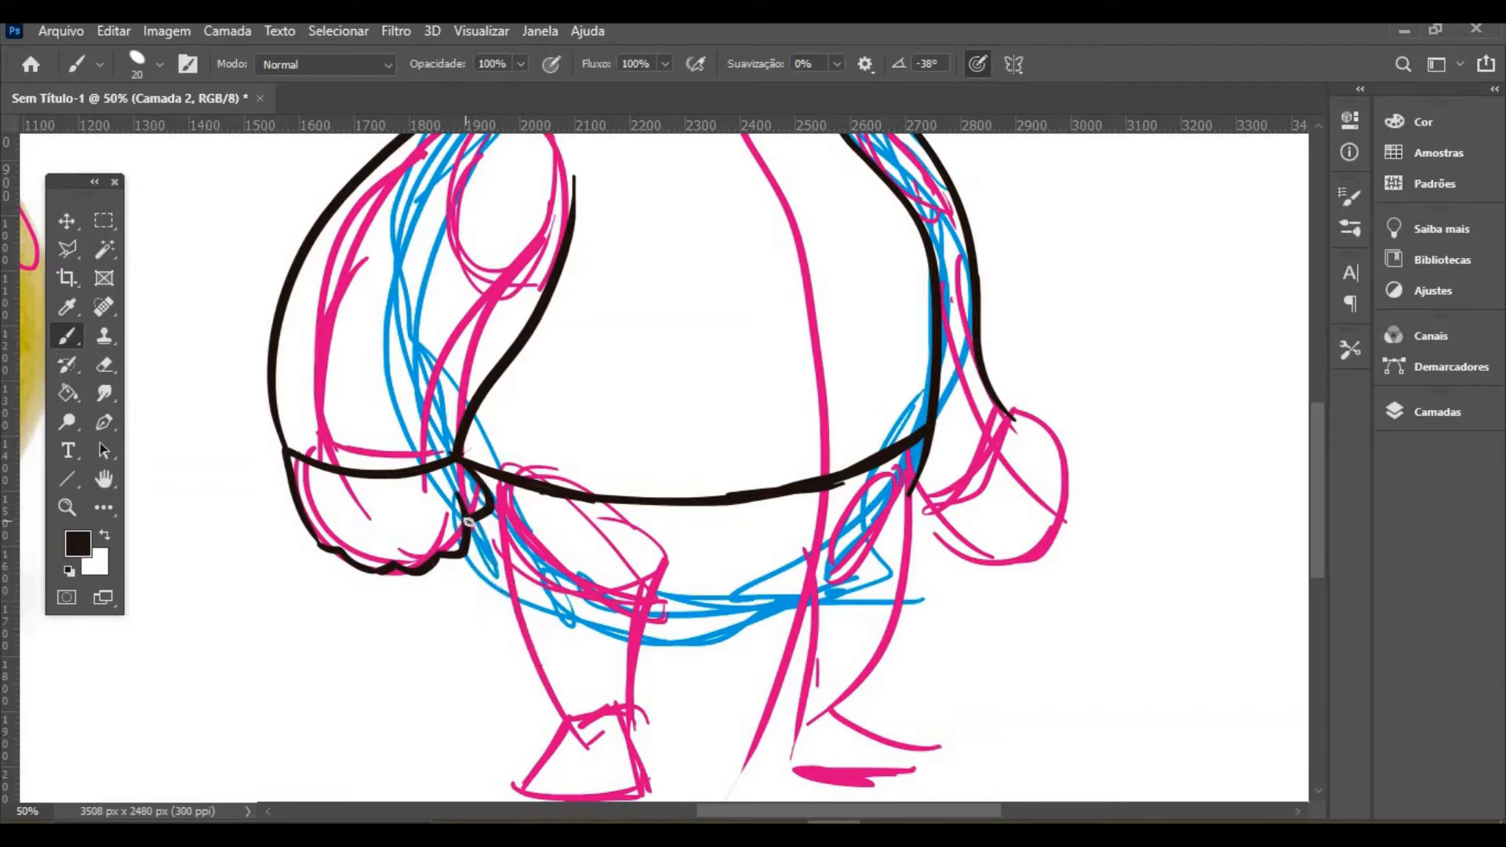
# Ink the trousers below the shirt hem with a hem on each leg, and continue the far leg into its boot's front and toe
pyautogui.moveTo(469, 521)
pyautogui.mouseDown()
pyautogui.moveTo(506, 627)
pyautogui.moveTo(639, 644)
pyautogui.moveTo(666, 585)
pyautogui.moveTo(833, 576)
pyautogui.moveTo(802, 665)
pyautogui.moveTo(912, 644)
pyautogui.mouseUp()
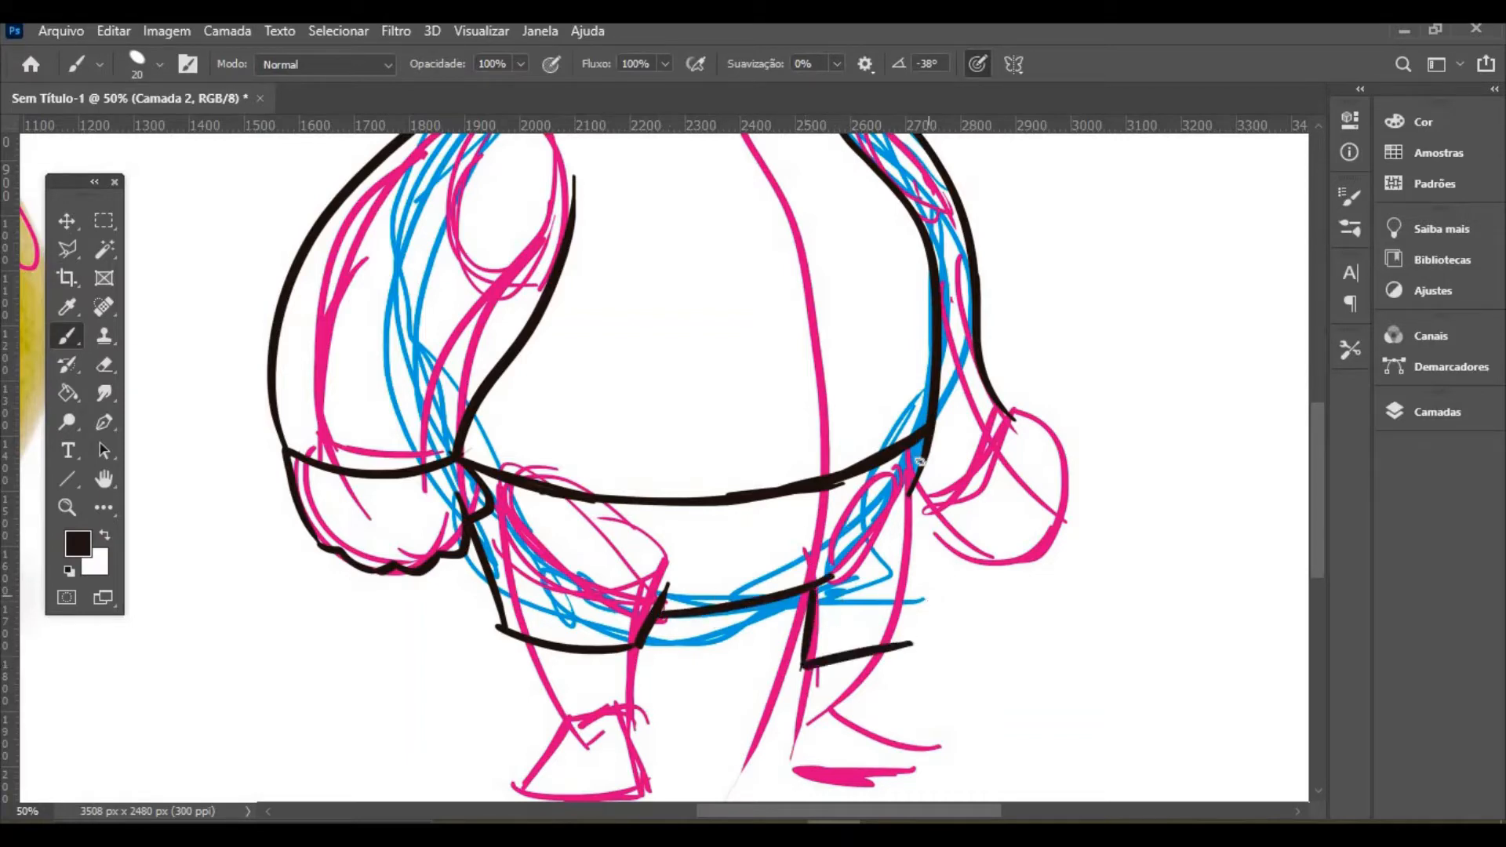
pyautogui.moveTo(914, 494)
pyautogui.mouseDown()
pyautogui.moveTo(901, 648)
pyautogui.moveTo(865, 725)
pyautogui.moveTo(826, 691)
pyautogui.moveTo(954, 761)
pyautogui.mouseUp()
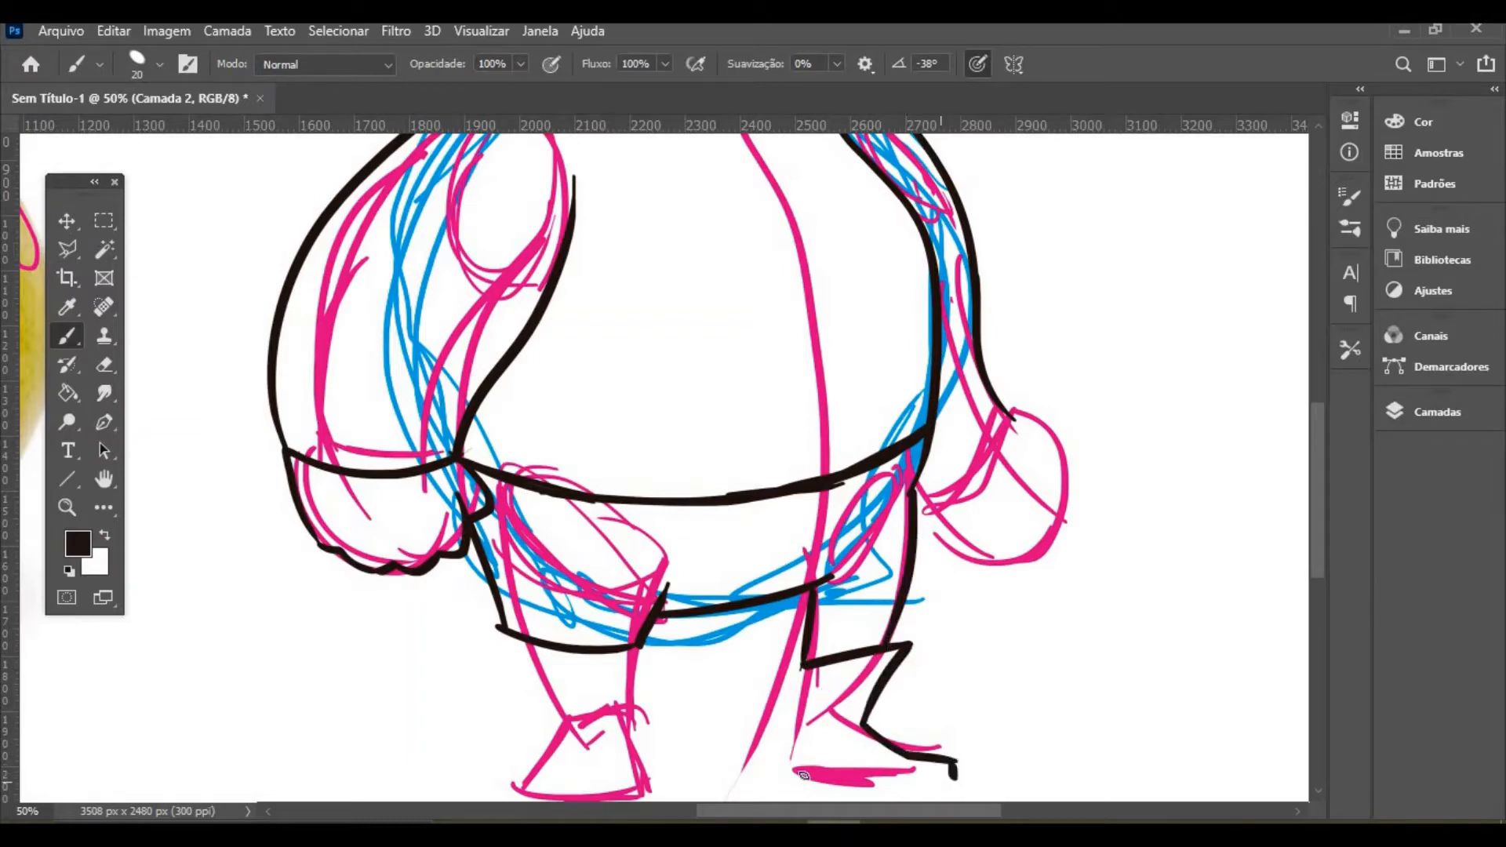
# Close the far boot with a sole and back edge, ink the near leg's boot, and reinforce the far trouser leg's inner line
pyautogui.moveTo(794, 775)
pyautogui.mouseDown()
pyautogui.moveTo(964, 789)
pyautogui.moveTo(956, 759)
pyautogui.mouseUp()
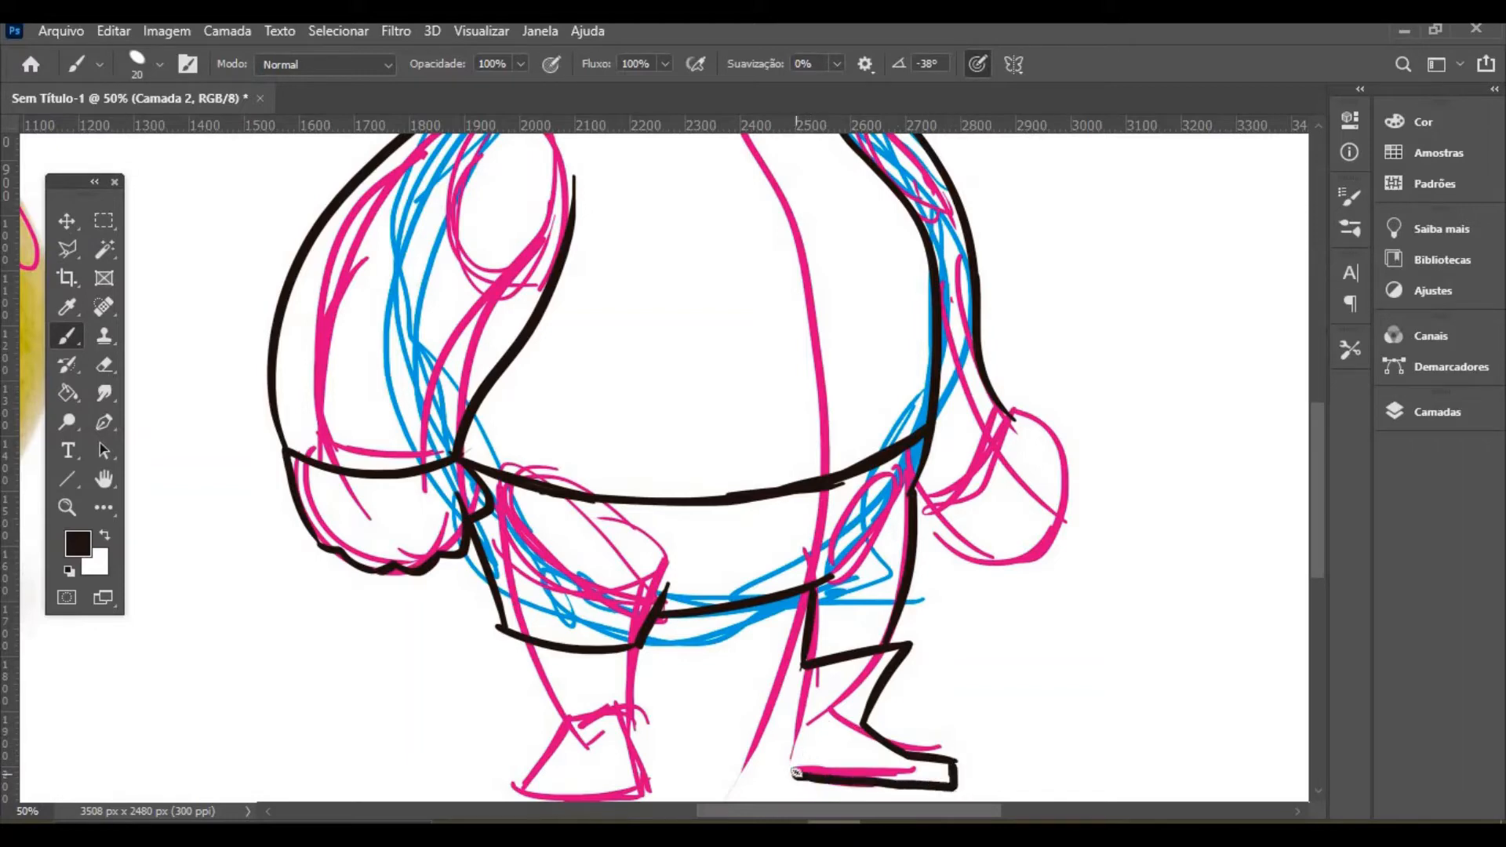
pyautogui.moveTo(793, 772); pyautogui.dragTo(800, 671)
pyautogui.moveTo(498, 630)
pyautogui.mouseDown()
pyautogui.moveTo(544, 714)
pyautogui.moveTo(498, 784)
pyautogui.moveTo(649, 792)
pyautogui.moveTo(635, 649)
pyautogui.mouseUp()
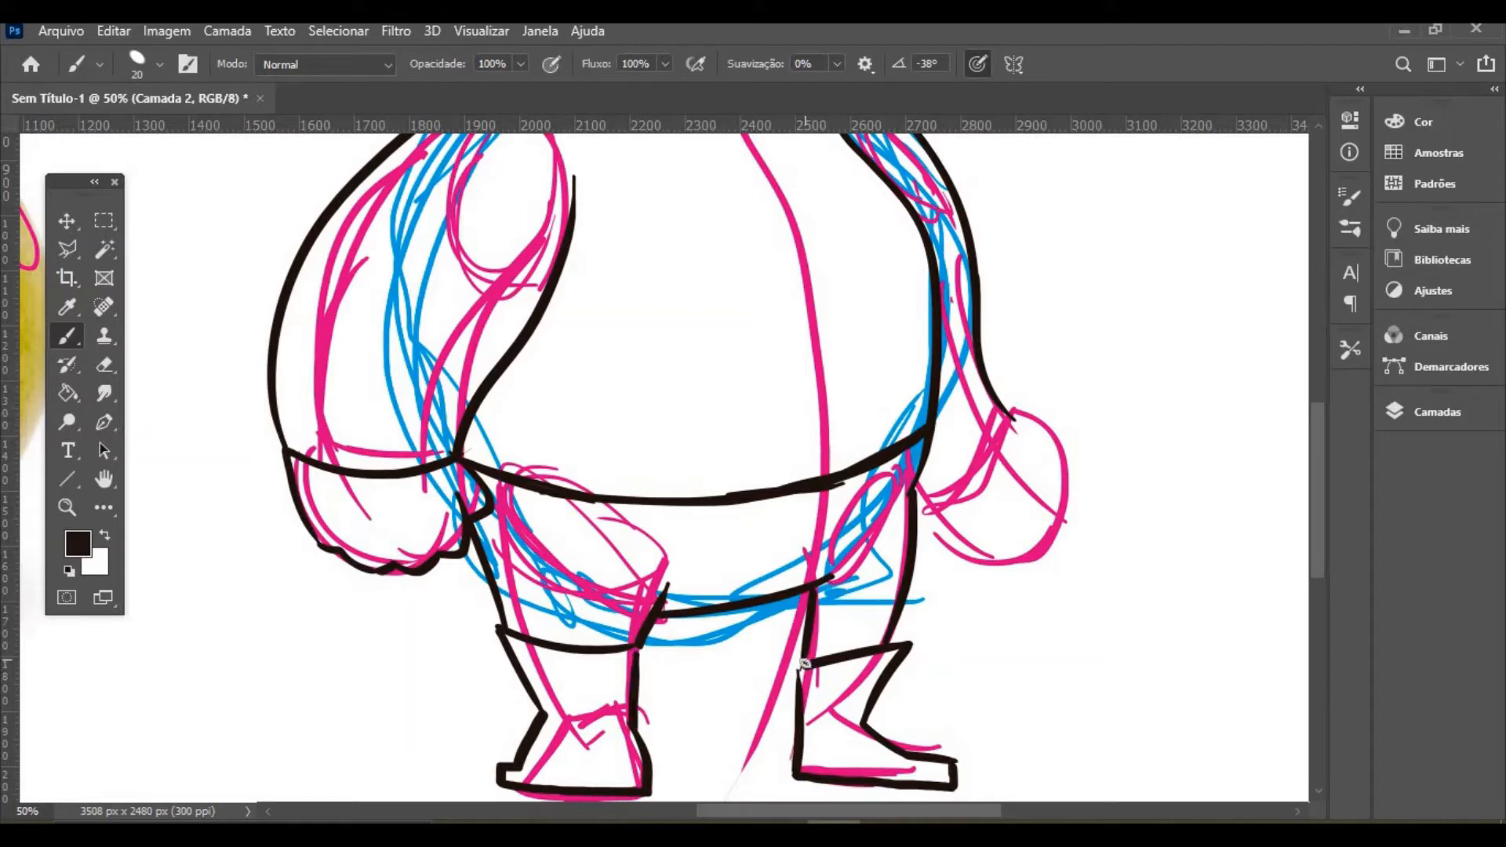
pyautogui.moveTo(804, 664); pyautogui.dragTo(813, 596)
# Ink the far hand in a gripping pose, with the thumb, an extended index finger, three curled fingers and the palm's edge
pyautogui.press('space')
pyautogui.moveTo(719, 392); pyautogui.dragTo(556, 521)
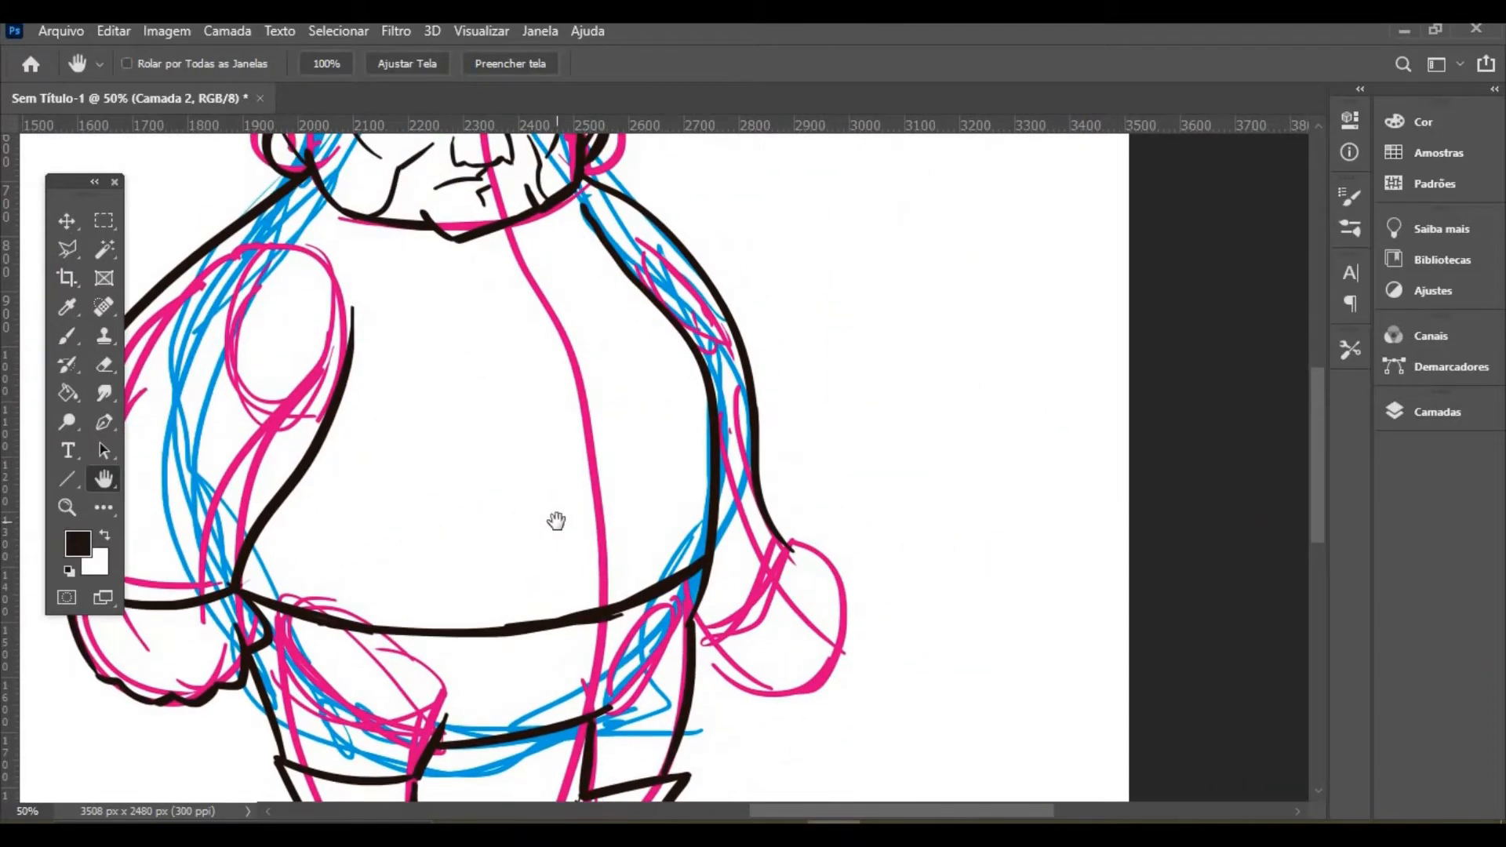
pyautogui.click(101, 365)
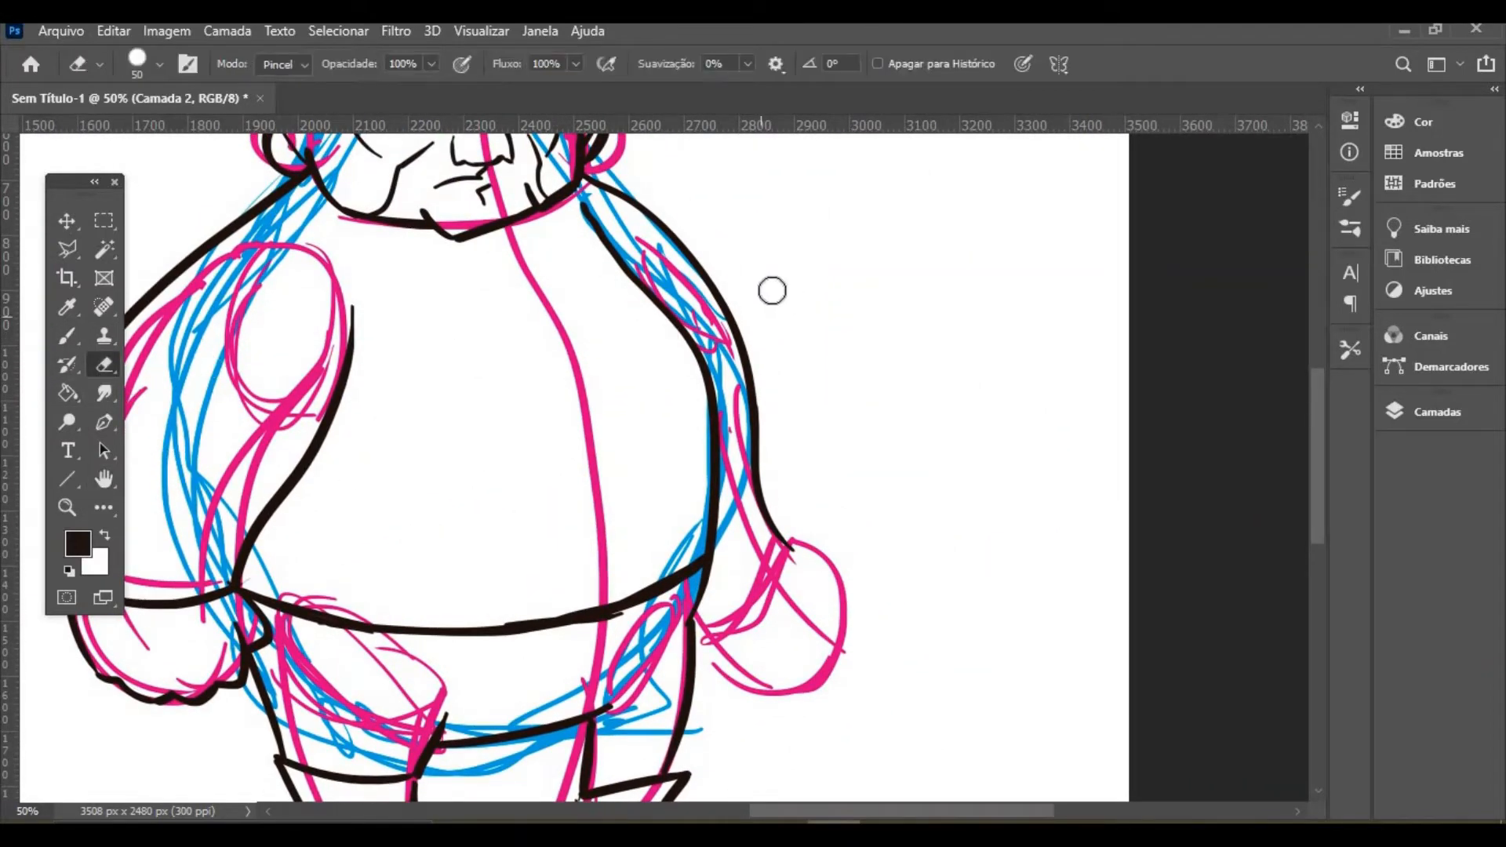
pyautogui.click(85, 335)
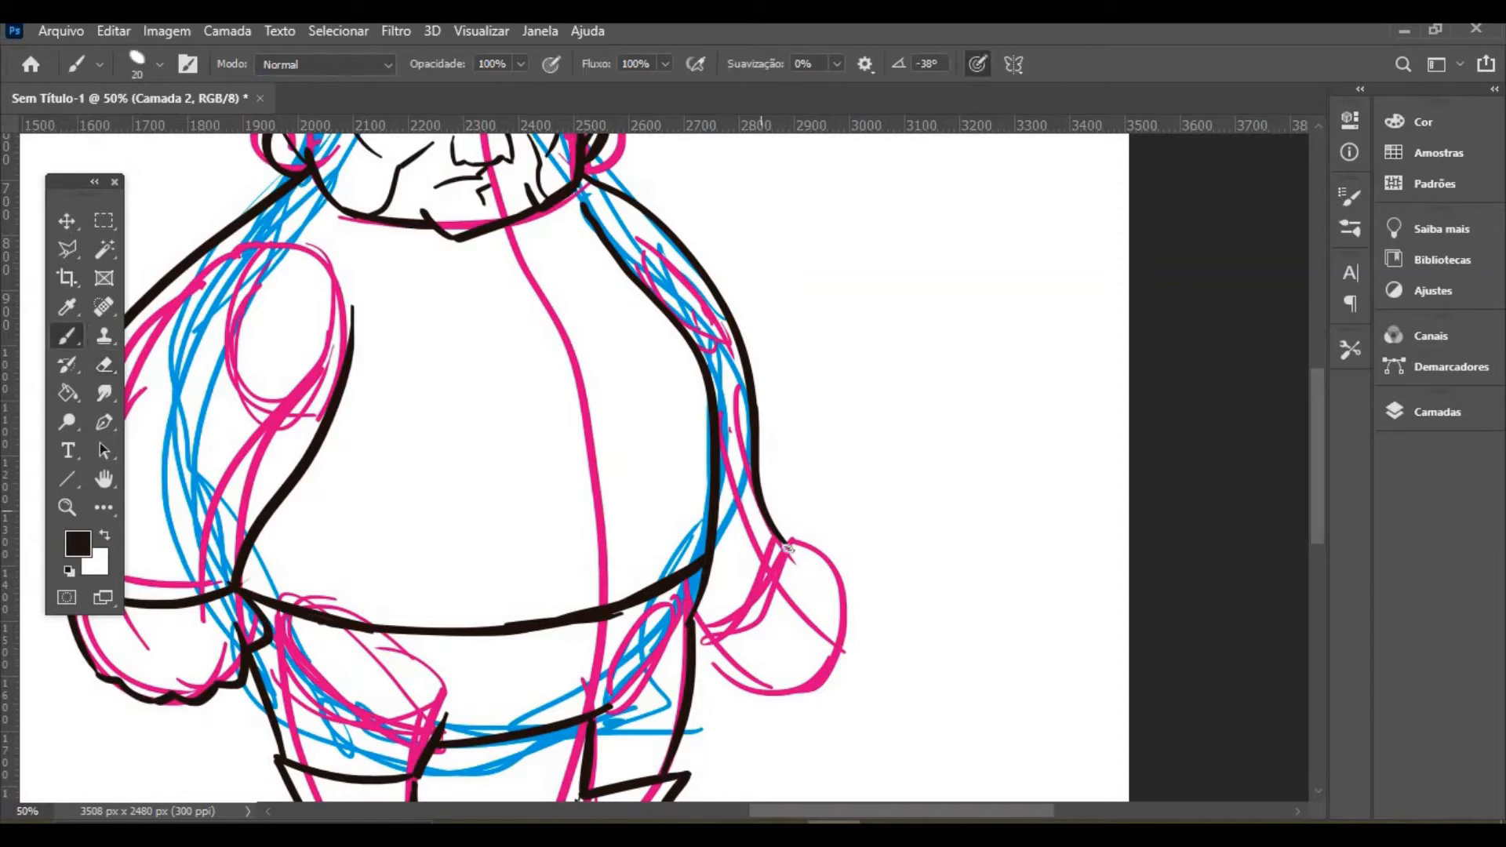
pyautogui.moveTo(774, 562)
pyautogui.mouseDown()
pyautogui.moveTo(795, 555)
pyautogui.moveTo(855, 608)
pyautogui.moveTo(816, 619)
pyautogui.moveTo(790, 598)
pyautogui.mouseUp()
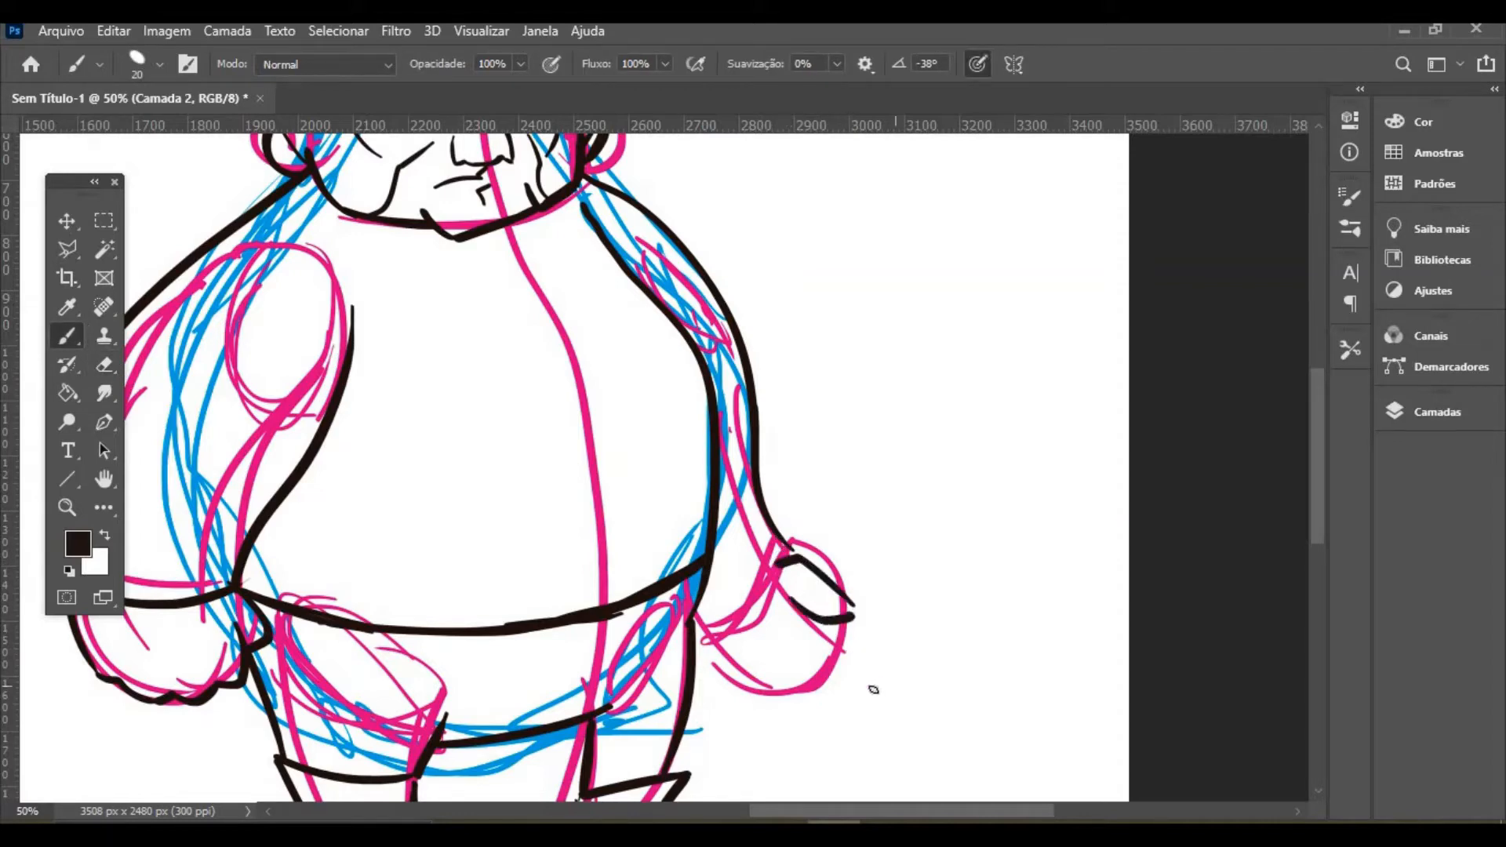
pyautogui.moveTo(872, 689)
pyautogui.mouseDown()
pyautogui.moveTo(847, 626)
pyautogui.moveTo(817, 654)
pyautogui.moveTo(864, 692)
pyautogui.moveTo(830, 689)
pyautogui.mouseUp()
pyautogui.moveTo(807, 709)
pyautogui.mouseDown()
pyautogui.moveTo(765, 666)
pyautogui.moveTo(788, 652)
pyautogui.mouseUp()
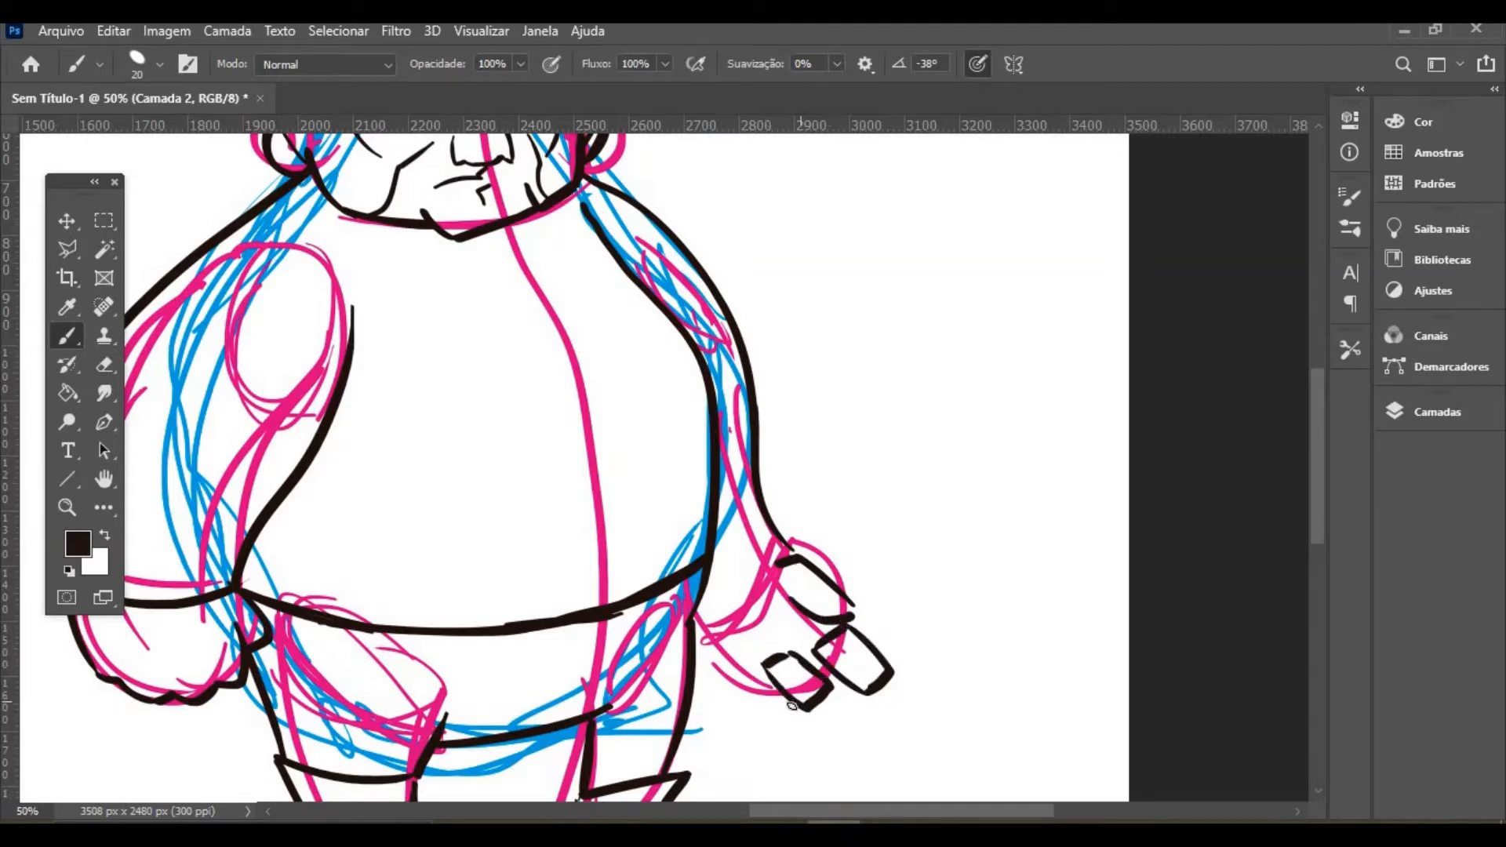
pyautogui.moveTo(794, 706); pyautogui.dragTo(776, 713)
pyautogui.moveTo(750, 686)
pyautogui.mouseDown()
pyautogui.moveTo(776, 713)
pyautogui.moveTo(721, 689)
pyautogui.mouseUp()
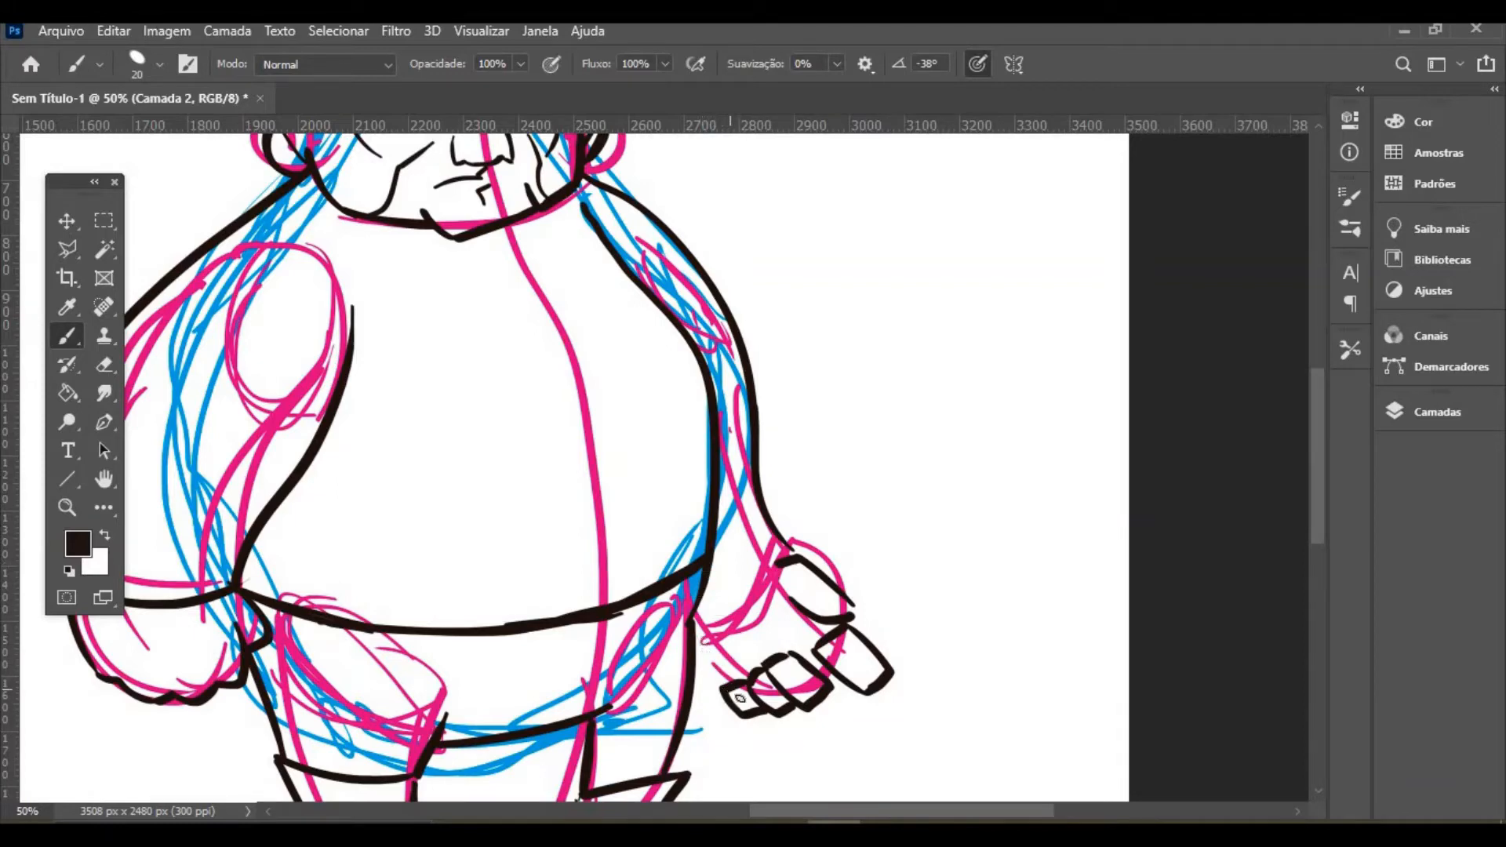
pyautogui.moveTo(704, 671)
pyautogui.mouseDown()
pyautogui.moveTo(727, 711)
pyautogui.moveTo(764, 619)
pyautogui.mouseUp()
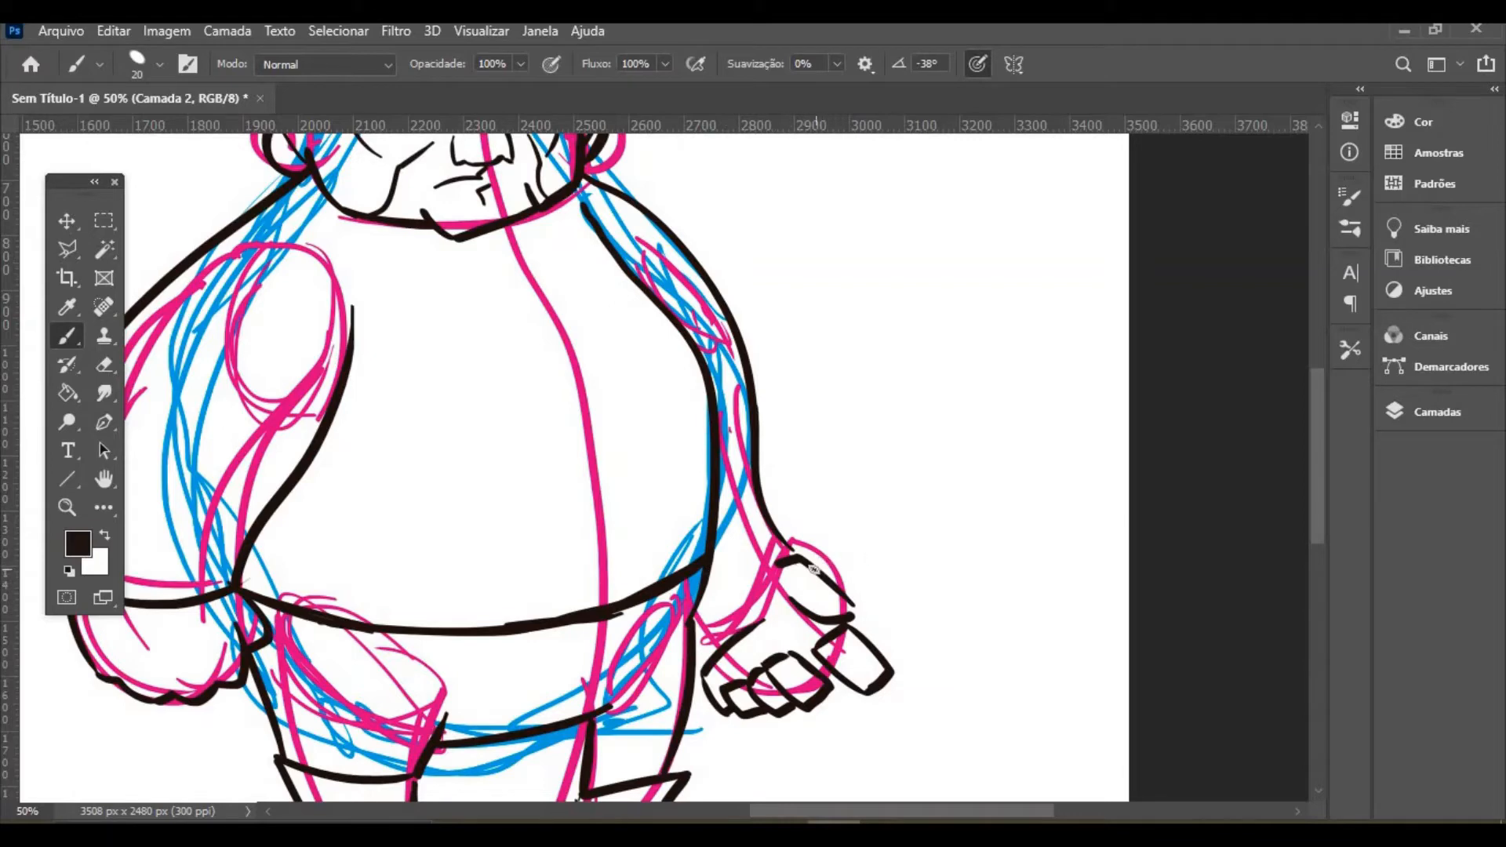
# Outline a pistol held in the far hand, pointing diagonally downward, with a rear hammer, straight slide, underside and muzzle
pyautogui.moveTo(815, 563)
pyautogui.mouseDown()
pyautogui.moveTo(882, 566)
pyautogui.moveTo(854, 541)
pyautogui.moveTo(876, 563)
pyautogui.mouseUp()
pyautogui.moveTo(963, 666)
pyautogui.mouseDown()
pyautogui.moveTo(887, 582)
pyautogui.moveTo(991, 700)
pyautogui.mouseUp()
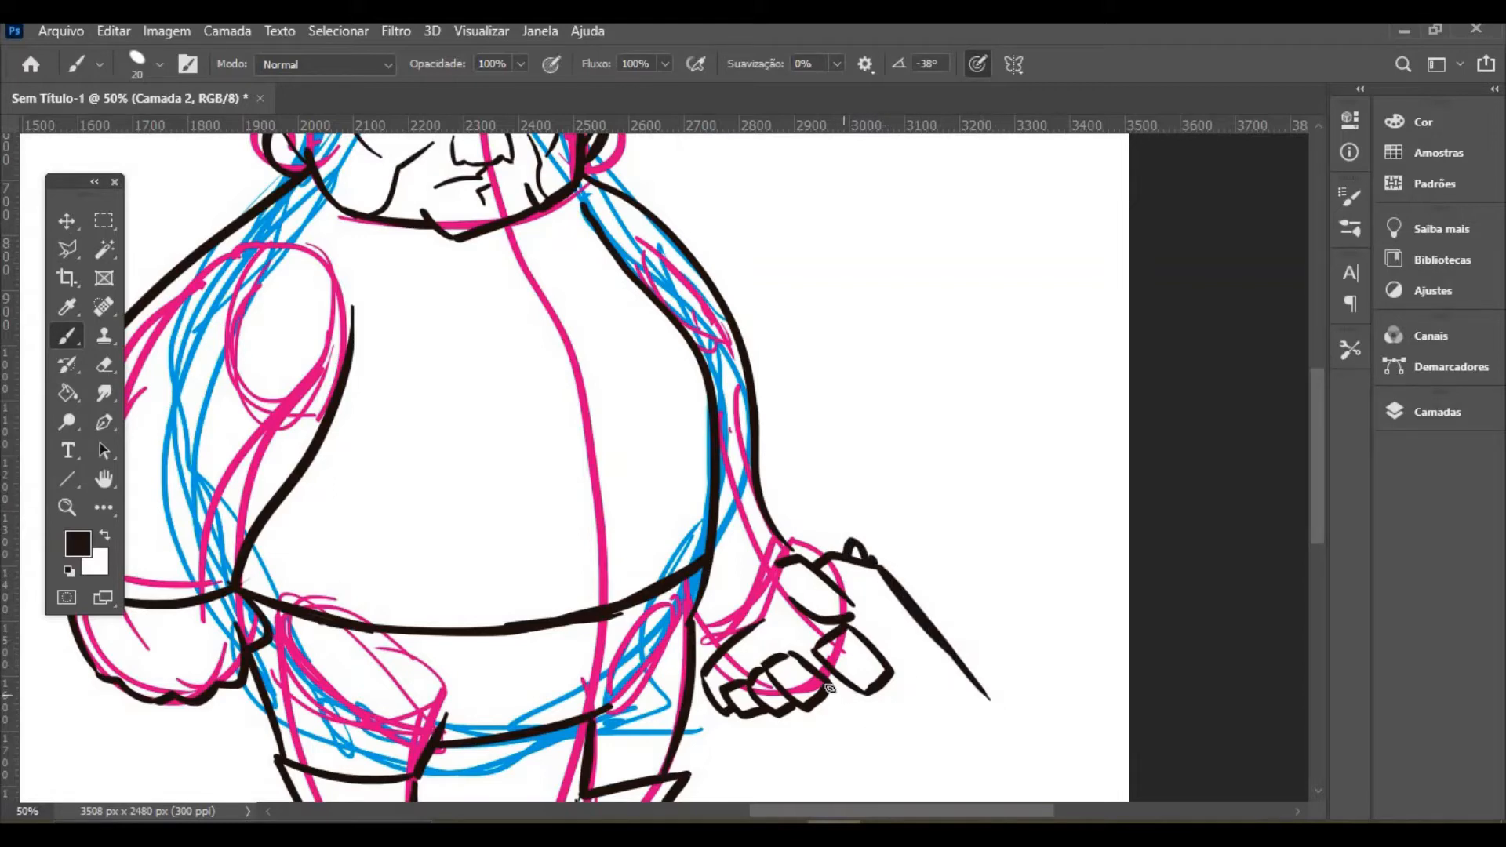
pyautogui.moveTo(829, 688)
pyautogui.mouseDown()
pyautogui.moveTo(863, 717)
pyautogui.moveTo(898, 702)
pyautogui.moveTo(971, 762)
pyautogui.mouseUp()
pyautogui.moveTo(898, 701)
pyautogui.mouseDown()
pyautogui.moveTo(965, 769)
pyautogui.moveTo(941, 737)
pyautogui.moveTo(961, 765)
pyautogui.moveTo(1006, 743)
pyautogui.moveTo(998, 756)
pyautogui.mouseUp()
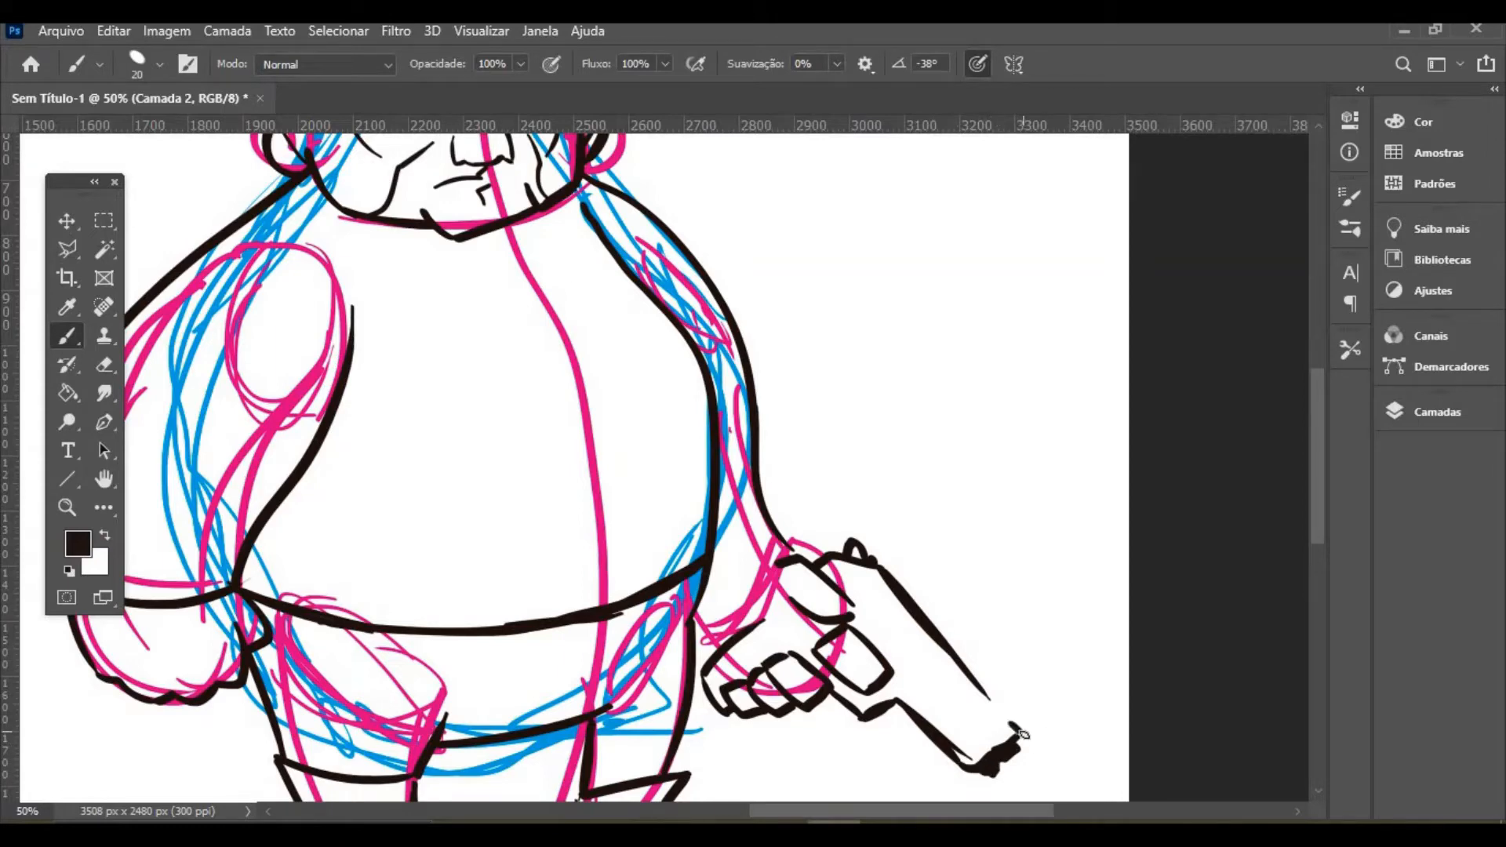
# Detail the pistol with a closed muzzle, solid black underside with hatch marks and slide lines, and connect the hand's edge to the hip
pyautogui.moveTo(1018, 734); pyautogui.dragTo(1001, 710)
pyautogui.moveTo(953, 659); pyautogui.dragTo(1002, 702)
pyautogui.moveTo(923, 622)
pyautogui.mouseDown()
pyautogui.moveTo(1004, 717)
pyautogui.moveTo(967, 745)
pyautogui.moveTo(974, 768)
pyautogui.moveTo(910, 692)
pyautogui.moveTo(966, 762)
pyautogui.moveTo(905, 691)
pyautogui.moveTo(909, 706)
pyautogui.moveTo(869, 728)
pyautogui.moveTo(833, 692)
pyautogui.moveTo(870, 724)
pyautogui.moveTo(903, 687)
pyautogui.moveTo(943, 722)
pyautogui.moveTo(920, 707)
pyautogui.moveTo(942, 708)
pyautogui.moveTo(948, 735)
pyautogui.moveTo(993, 744)
pyautogui.moveTo(925, 675)
pyautogui.mouseUp()
pyautogui.moveTo(1000, 757); pyautogui.dragTo(992, 762)
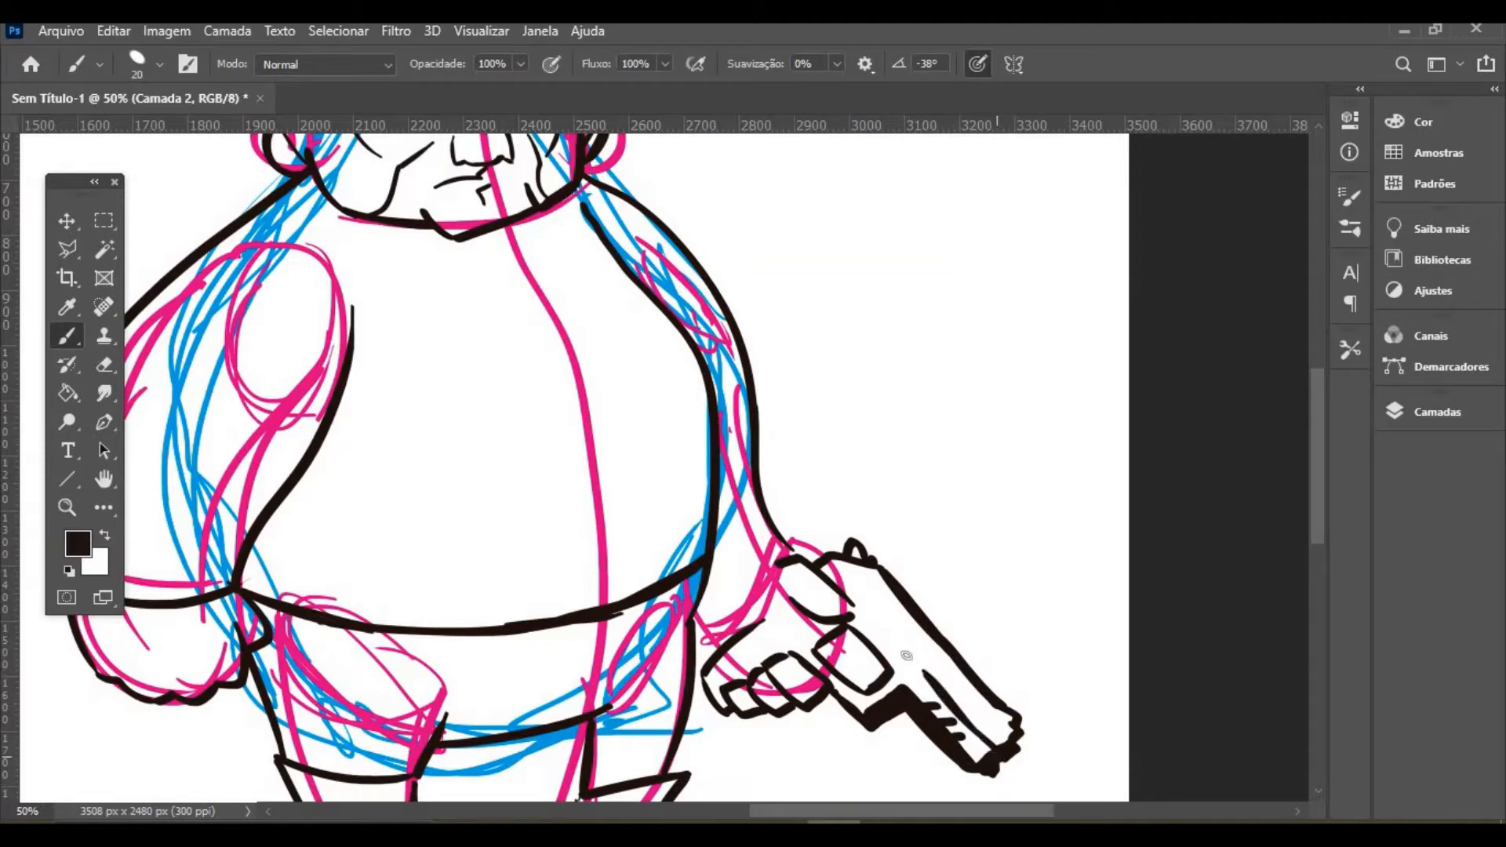
pyautogui.moveTo(902, 654)
pyautogui.mouseDown()
pyautogui.moveTo(947, 709)
pyautogui.moveTo(896, 634)
pyautogui.mouseUp()
pyautogui.moveTo(884, 575)
pyautogui.mouseDown()
pyautogui.moveTo(931, 666)
pyautogui.moveTo(877, 601)
pyautogui.moveTo(933, 636)
pyautogui.mouseUp()
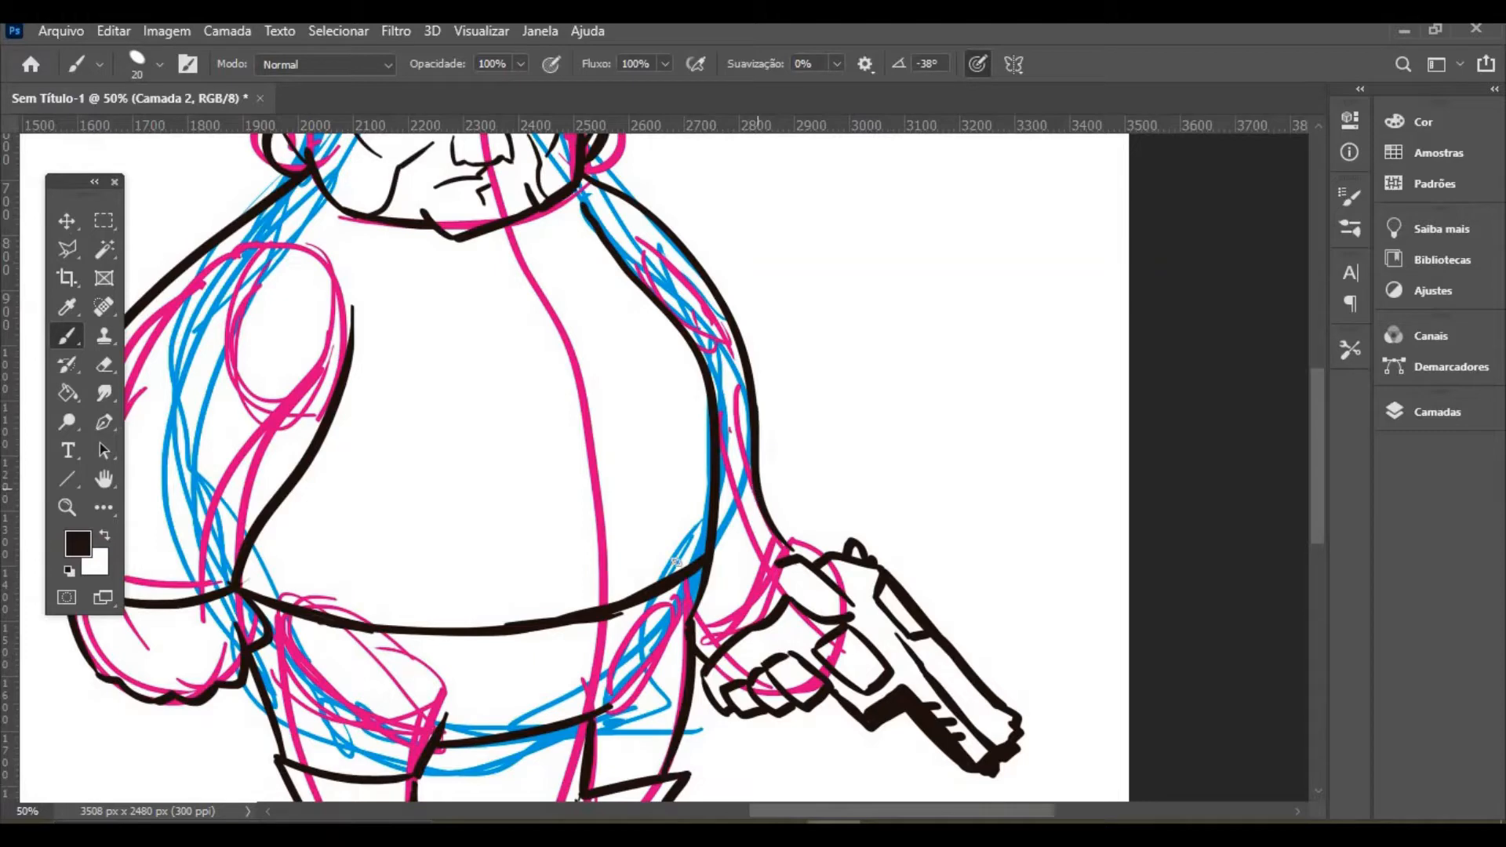
# Draw a slimmer far arm with a sleeve line, a straight forearm edge out from the torso and a closer shoulder line
pyautogui.moveTo(704, 544); pyautogui.dragTo(755, 493)
pyautogui.moveTo(718, 398); pyautogui.dragTo(754, 490)
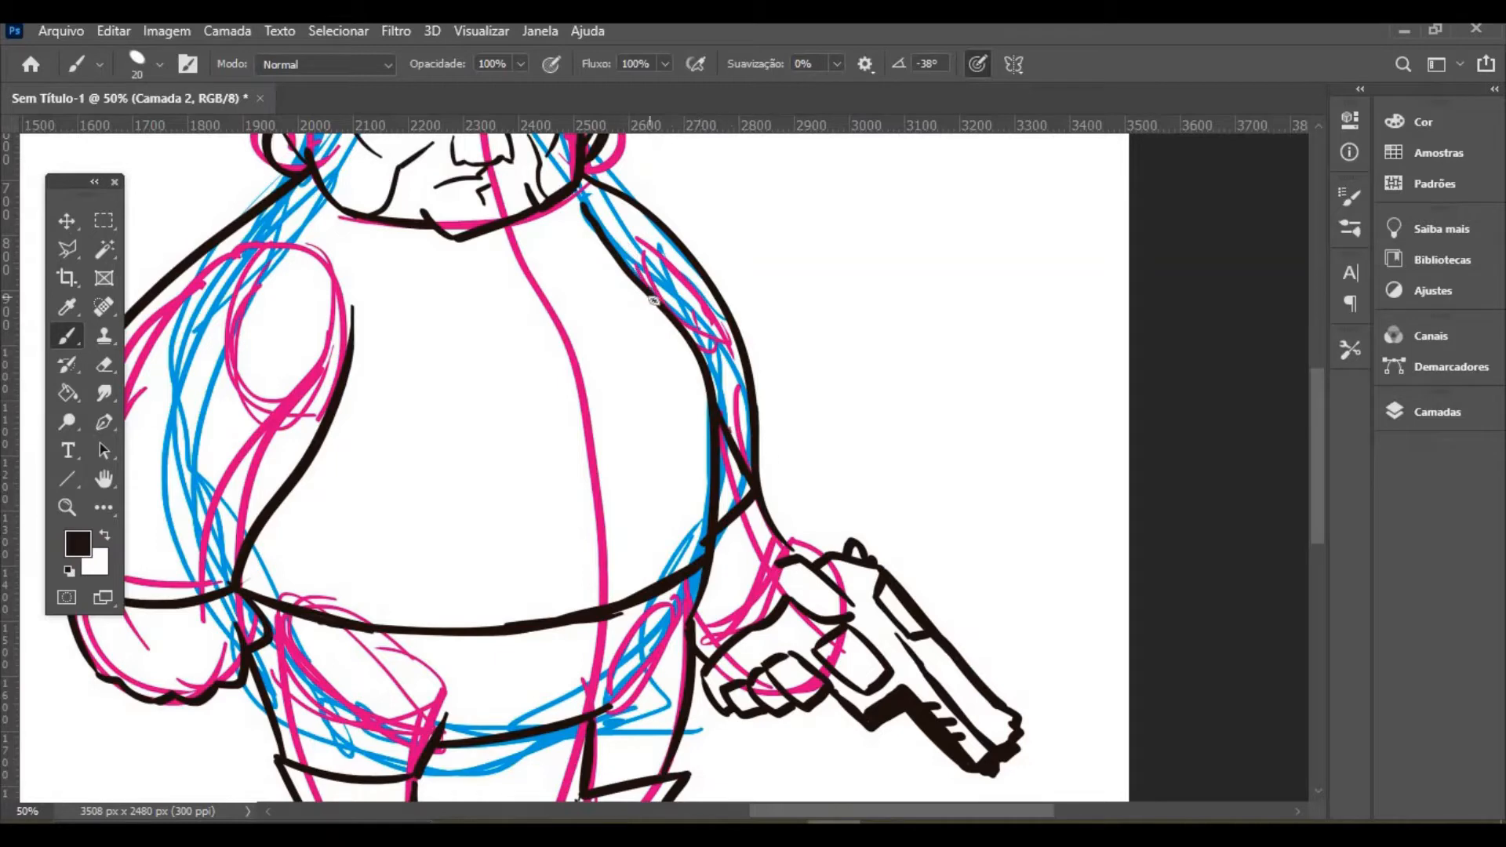
pyautogui.moveTo(651, 296); pyautogui.dragTo(594, 186)
# Erase the far arm's old bulging outer line from shoulder to wrist, reducing the eraser to 20 px for the forearm
pyautogui.click(104, 365)
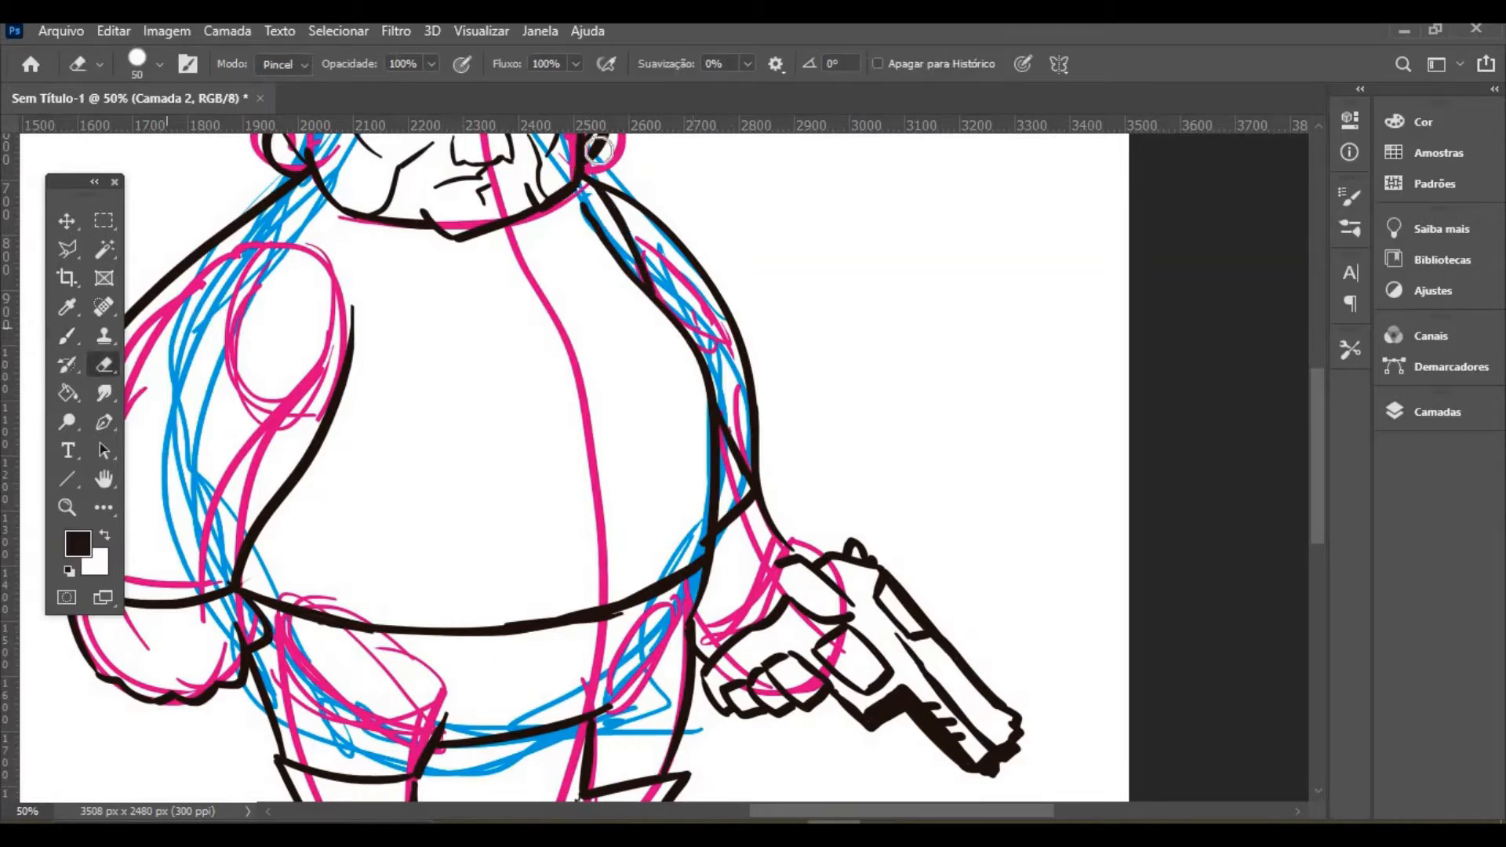
pyautogui.moveTo(671, 234); pyautogui.dragTo(625, 189)
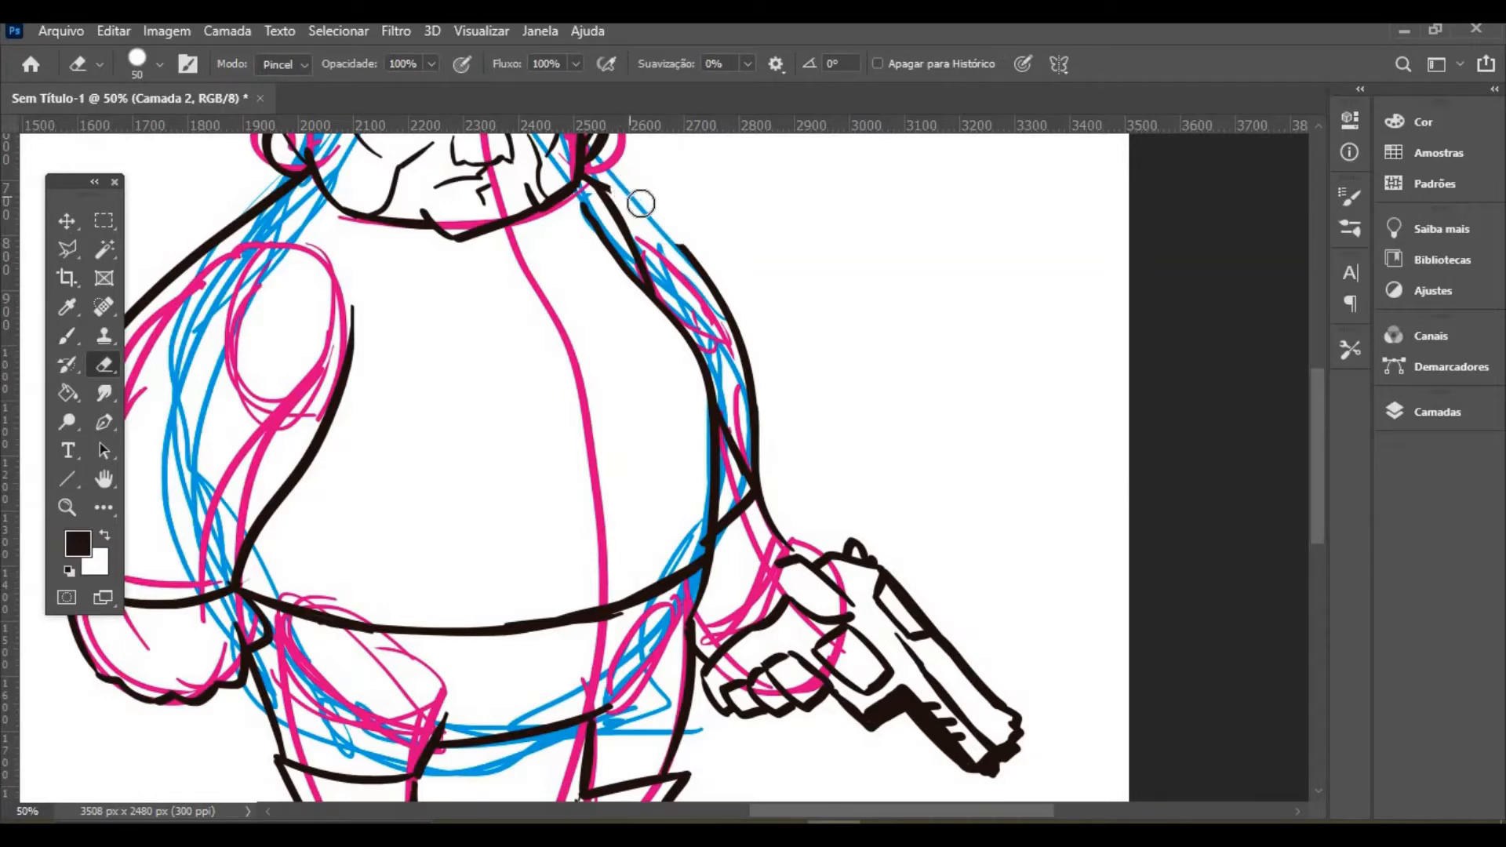
pyautogui.press('[')
pyautogui.press('[')
pyautogui.press('[')
pyautogui.moveTo(716, 310)
pyautogui.mouseDown()
pyautogui.moveTo(674, 245)
pyautogui.moveTo(699, 268)
pyautogui.moveTo(766, 454)
pyautogui.moveTo(757, 378)
pyautogui.moveTo(754, 443)
pyautogui.moveTo(785, 513)
pyautogui.mouseUp()
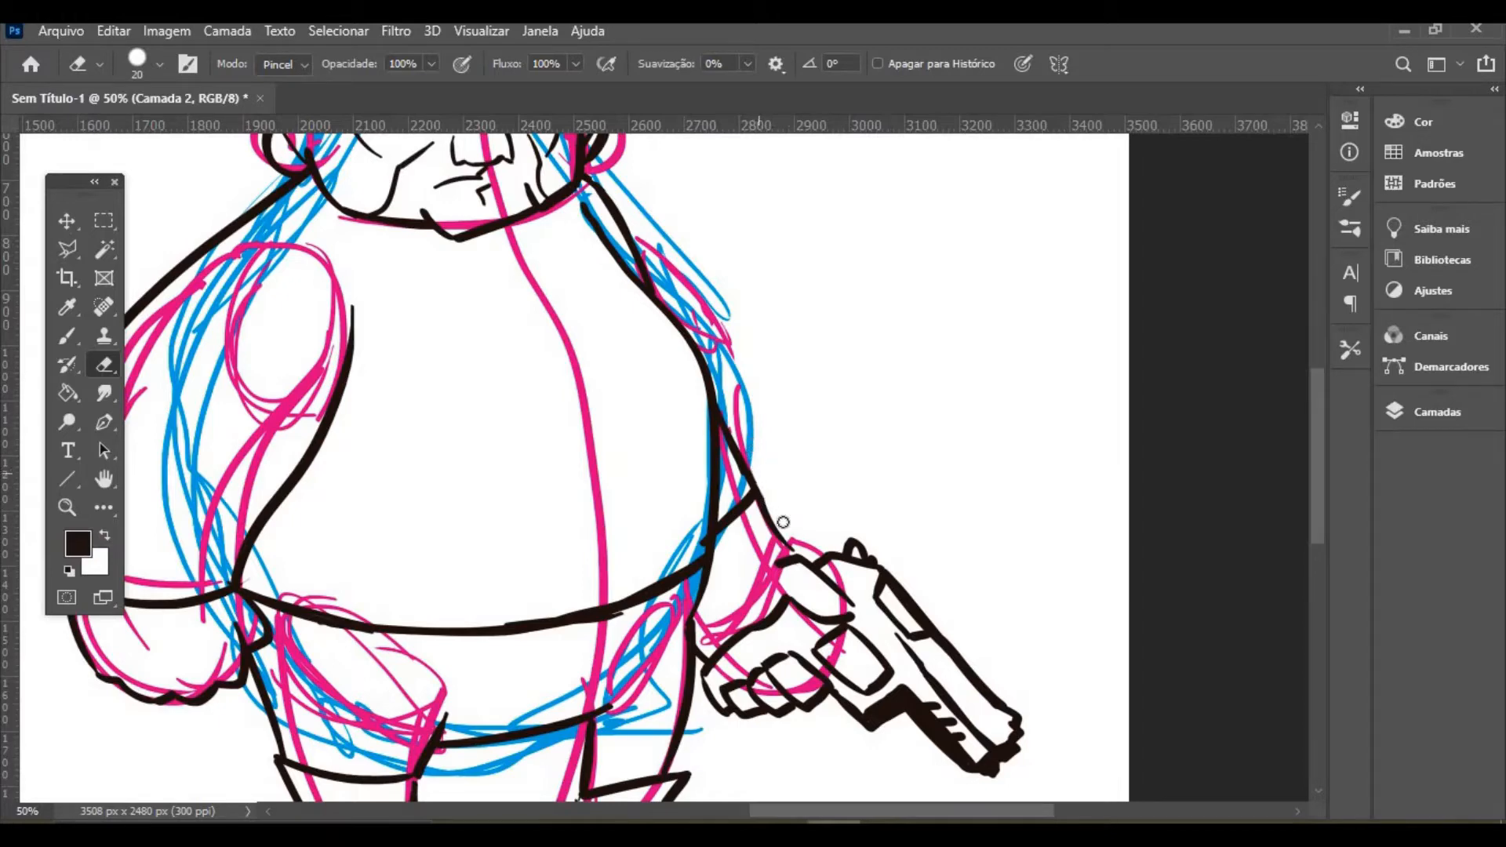
# Thicken the far arm's new shoulder line and forearm edge down to the thumb with the 20 px brush
pyautogui.click(68, 338)
pyautogui.moveTo(586, 174); pyautogui.dragTo(655, 287)
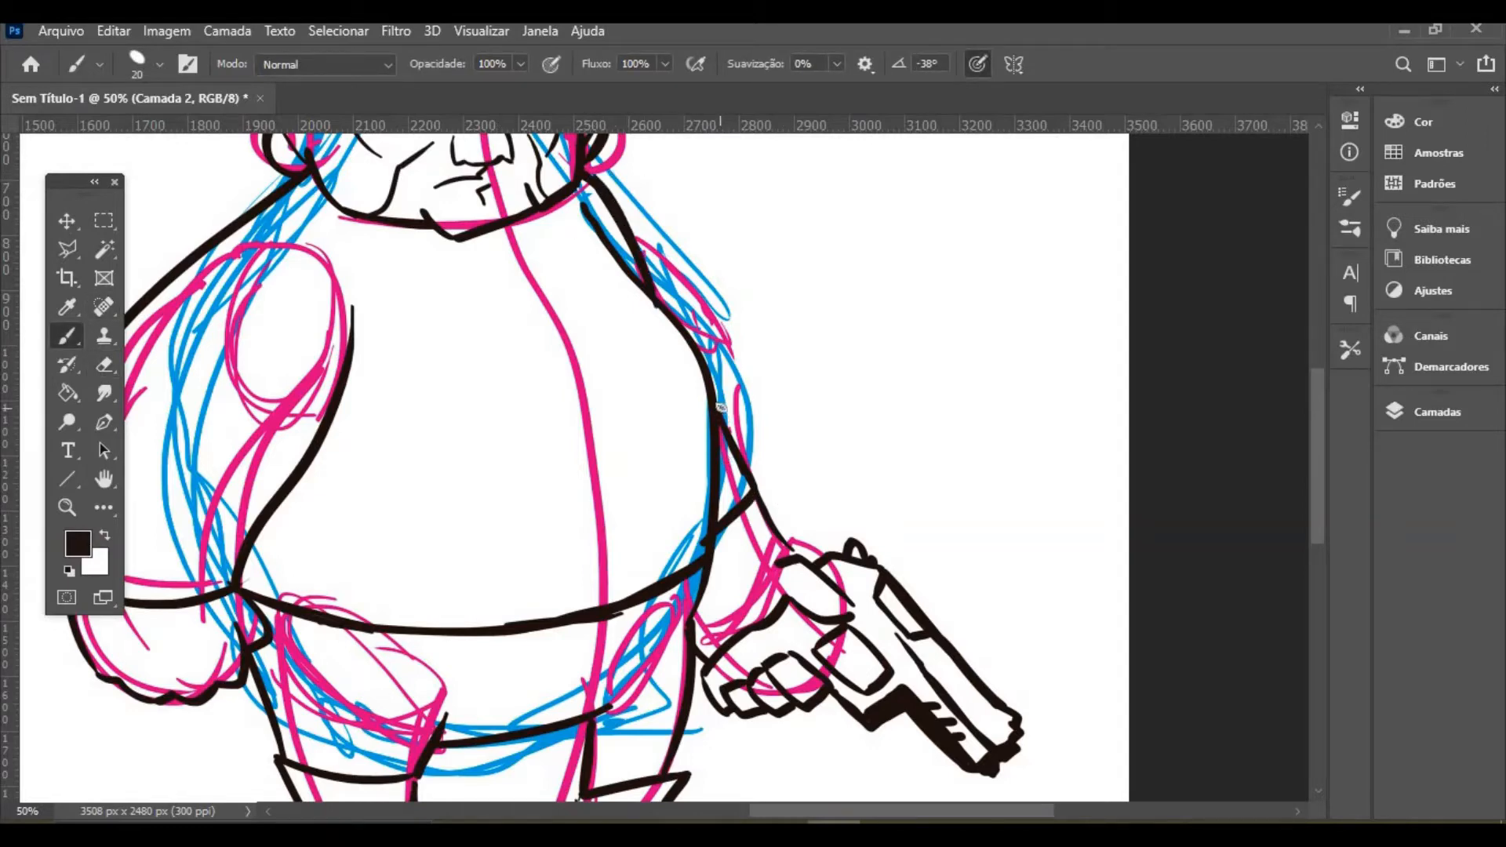
pyautogui.moveTo(718, 406)
pyautogui.mouseDown()
pyautogui.moveTo(756, 504)
pyautogui.moveTo(715, 393)
pyautogui.moveTo(795, 560)
pyautogui.moveTo(824, 574)
pyautogui.moveTo(792, 553)
pyautogui.mouseUp()
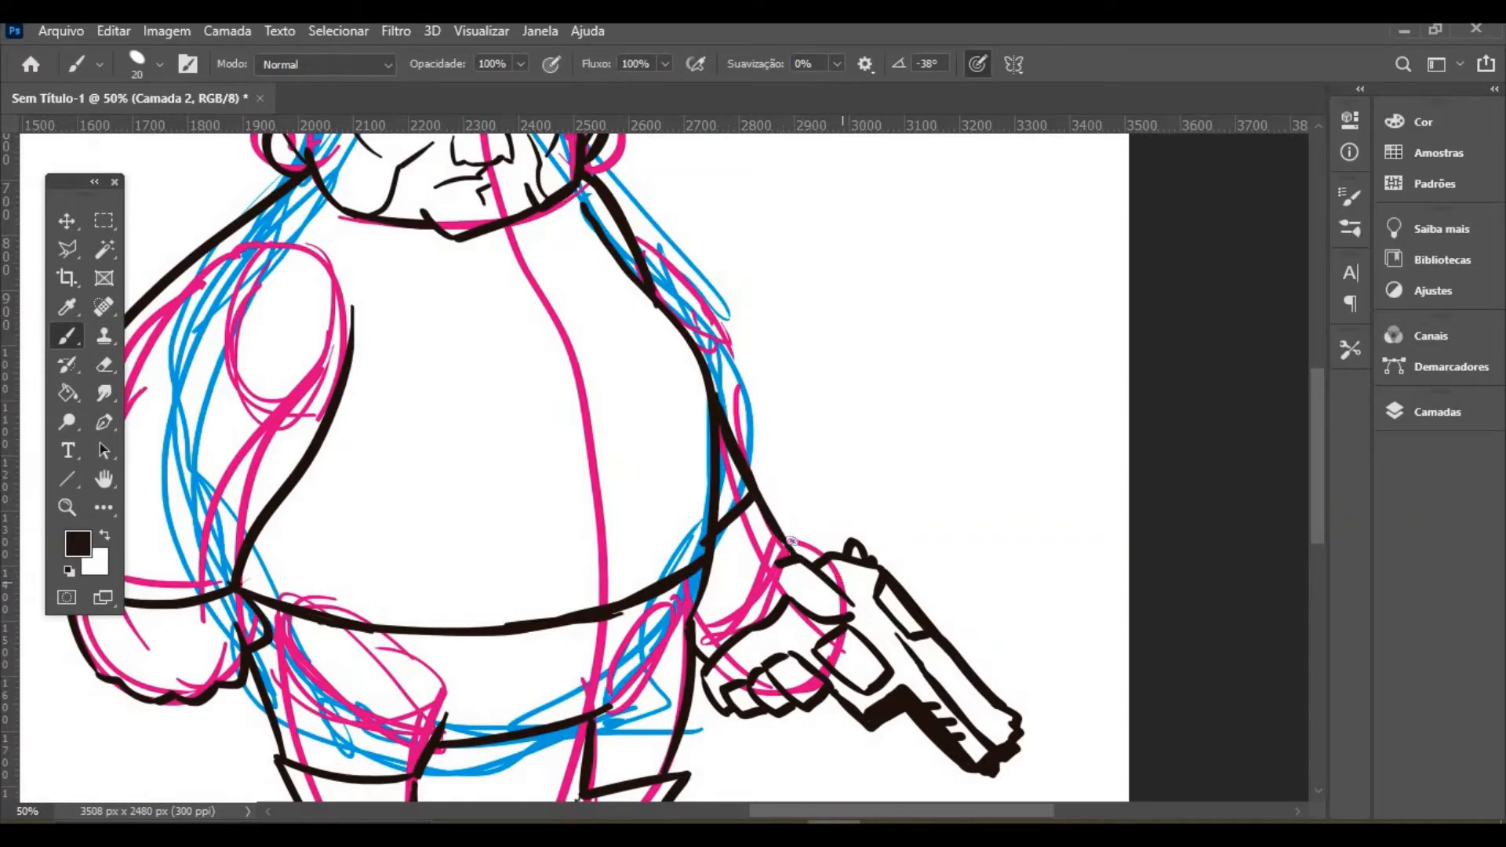
# Review the whole character's line art by hiding the sketch layer Camada 1 briefly and showing it again
pyautogui.scroll(-1, 796, 549)
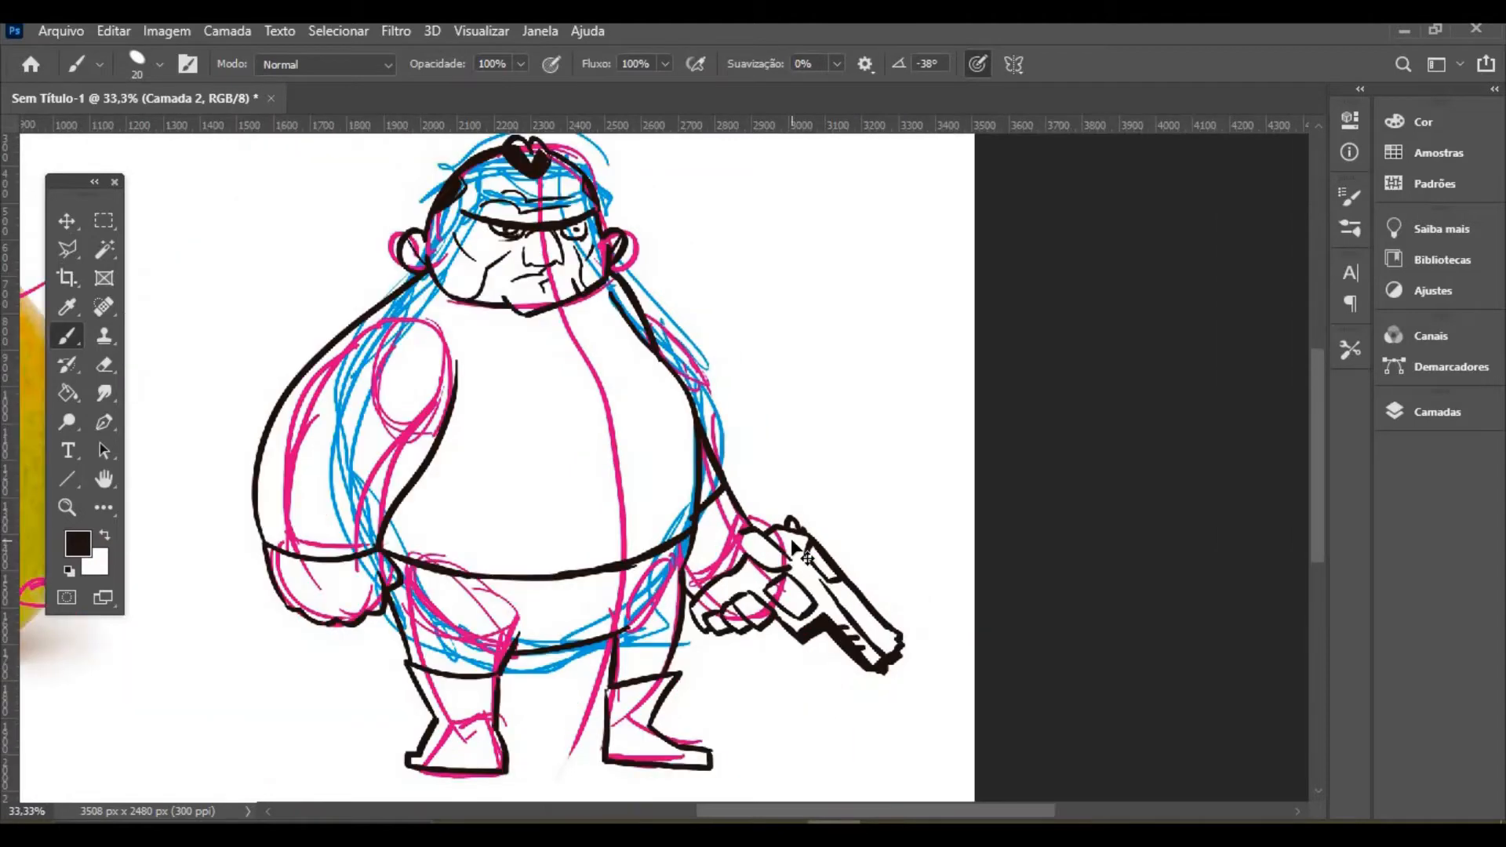
pyautogui.scroll(-1, 796, 549)
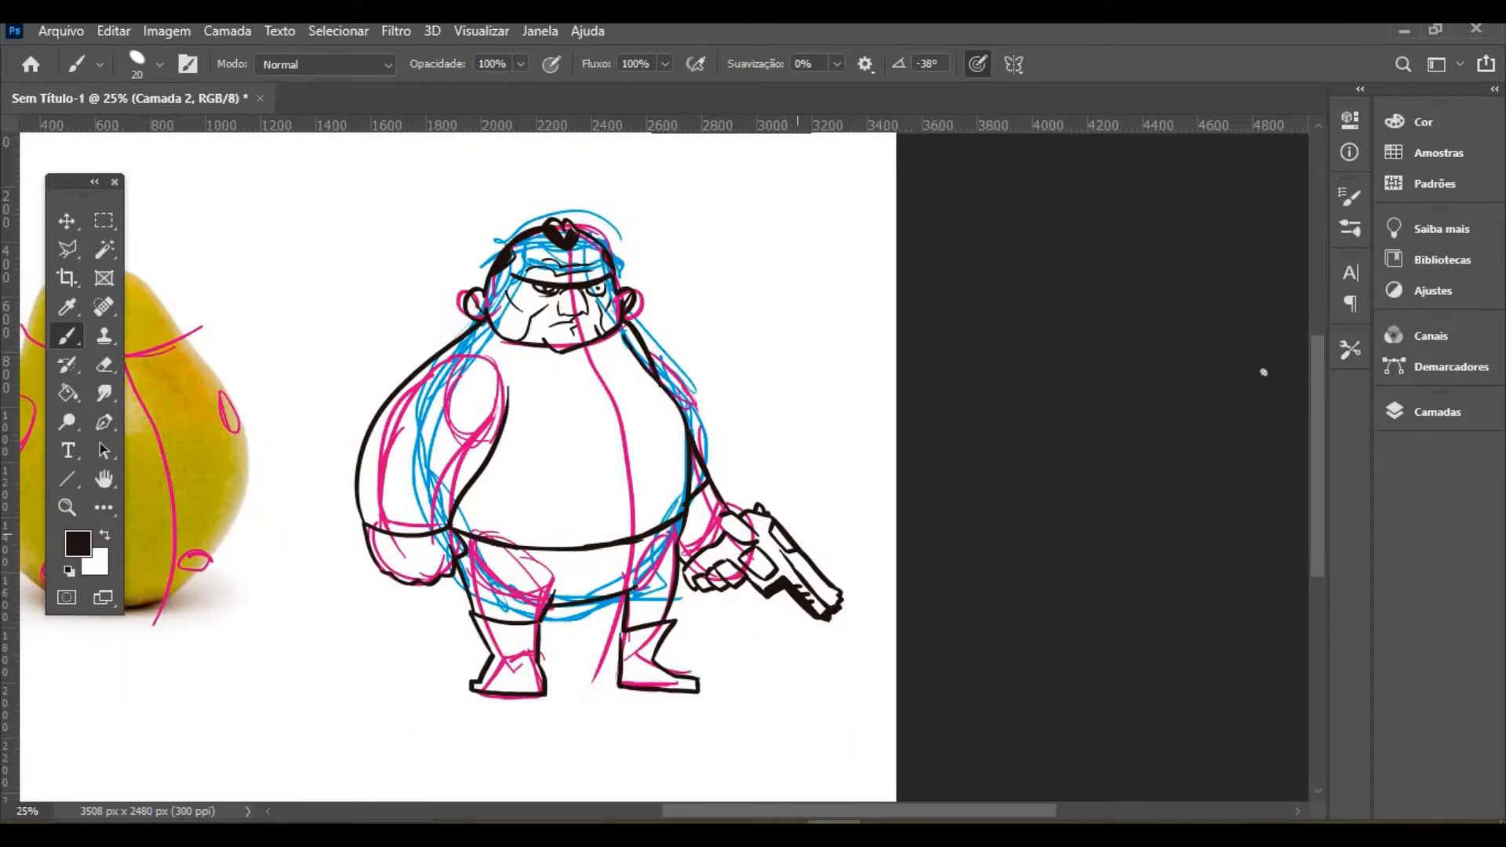
pyautogui.click(1427, 413)
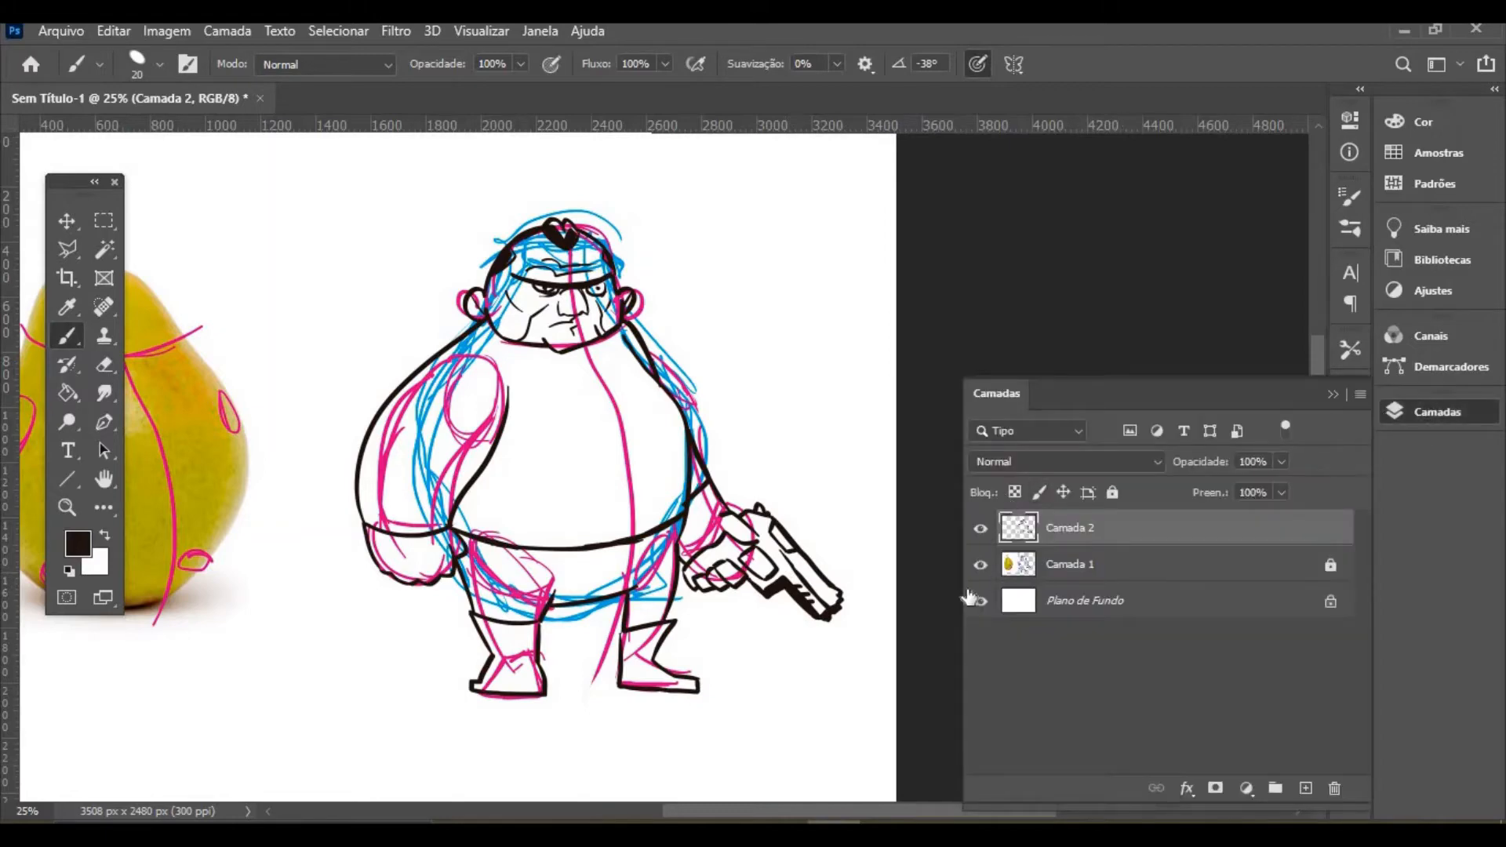
pyautogui.click(980, 565)
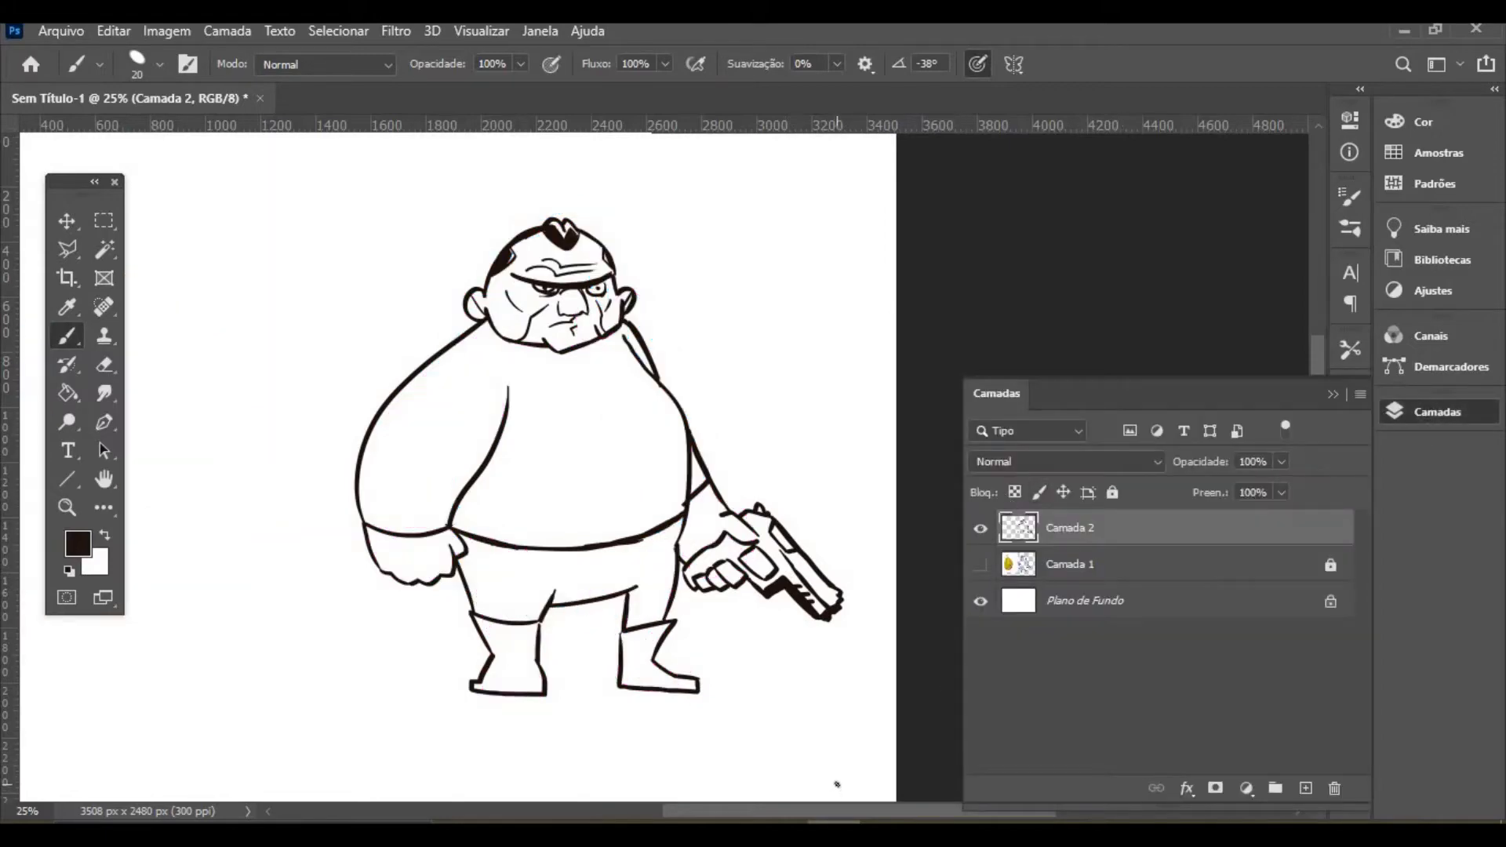
pyautogui.click(980, 564)
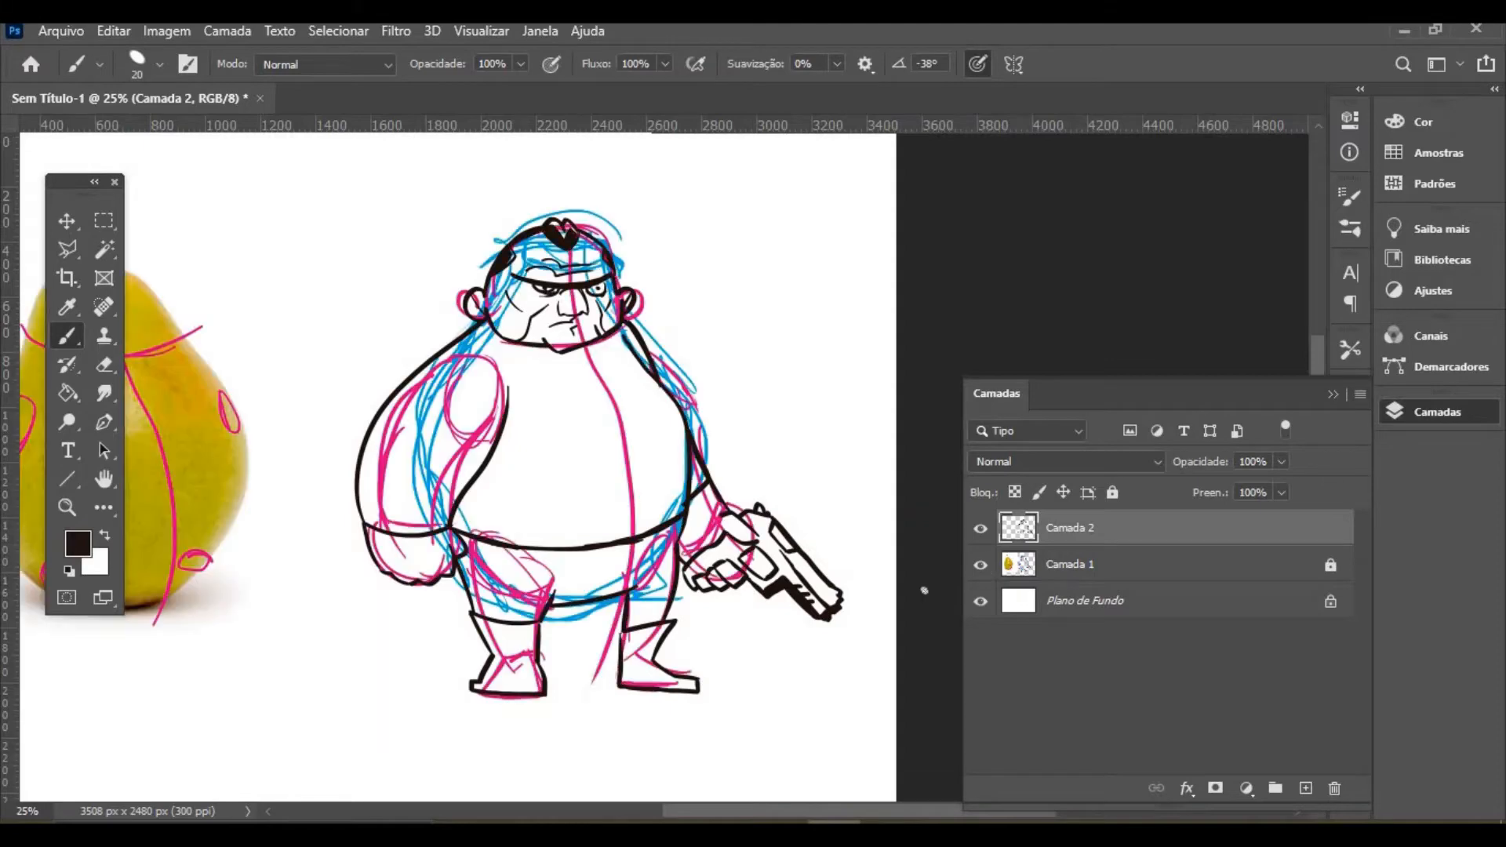
# Paint a skull-like emblem's two nostril marks and two solid black eye sockets on the shirt's chest
pyautogui.click(67, 507)
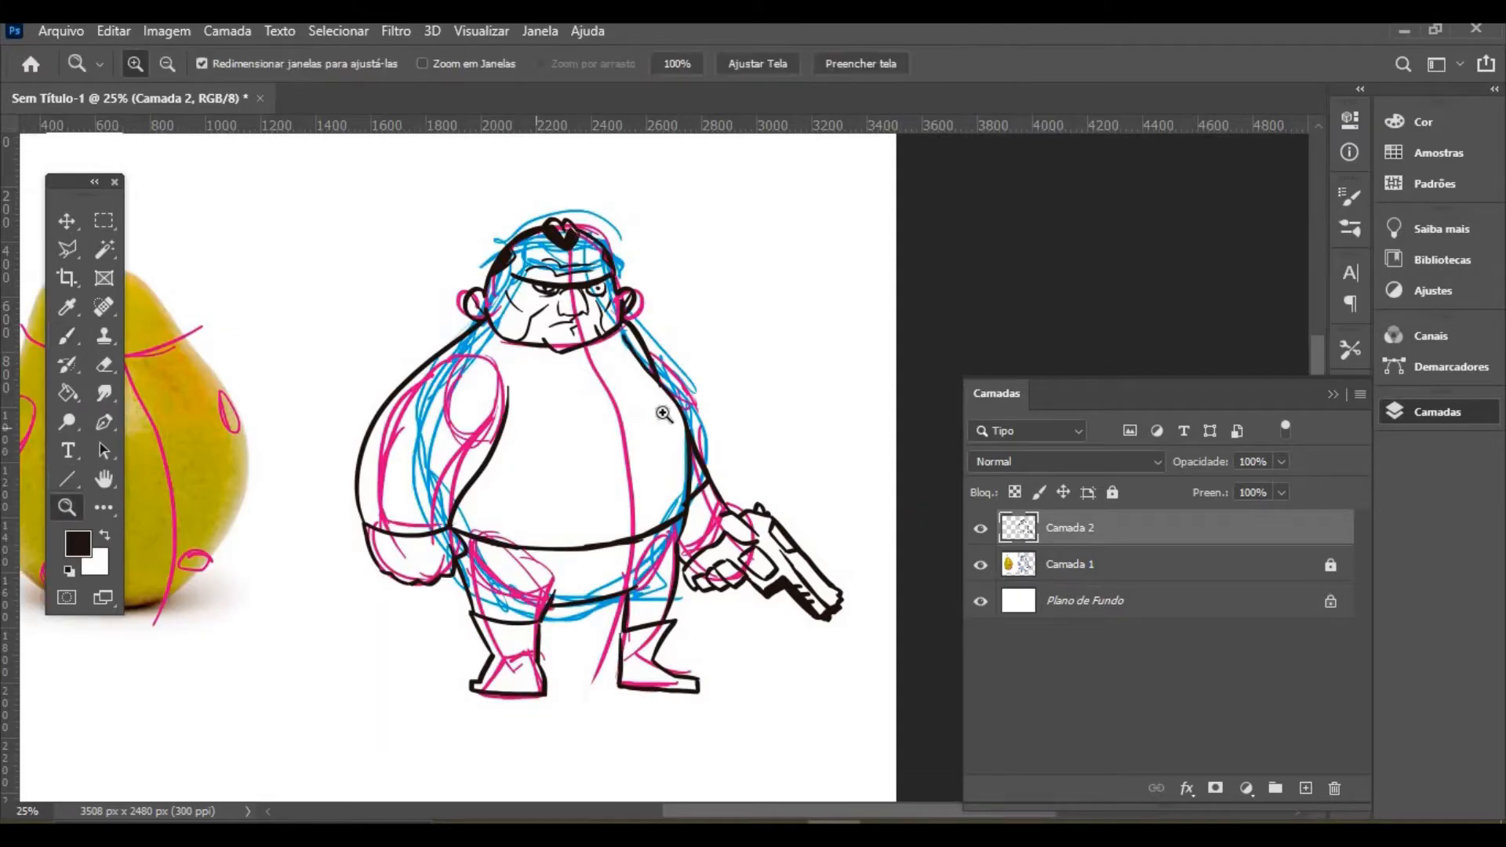
pyautogui.click(700, 416)
pyautogui.click(702, 393)
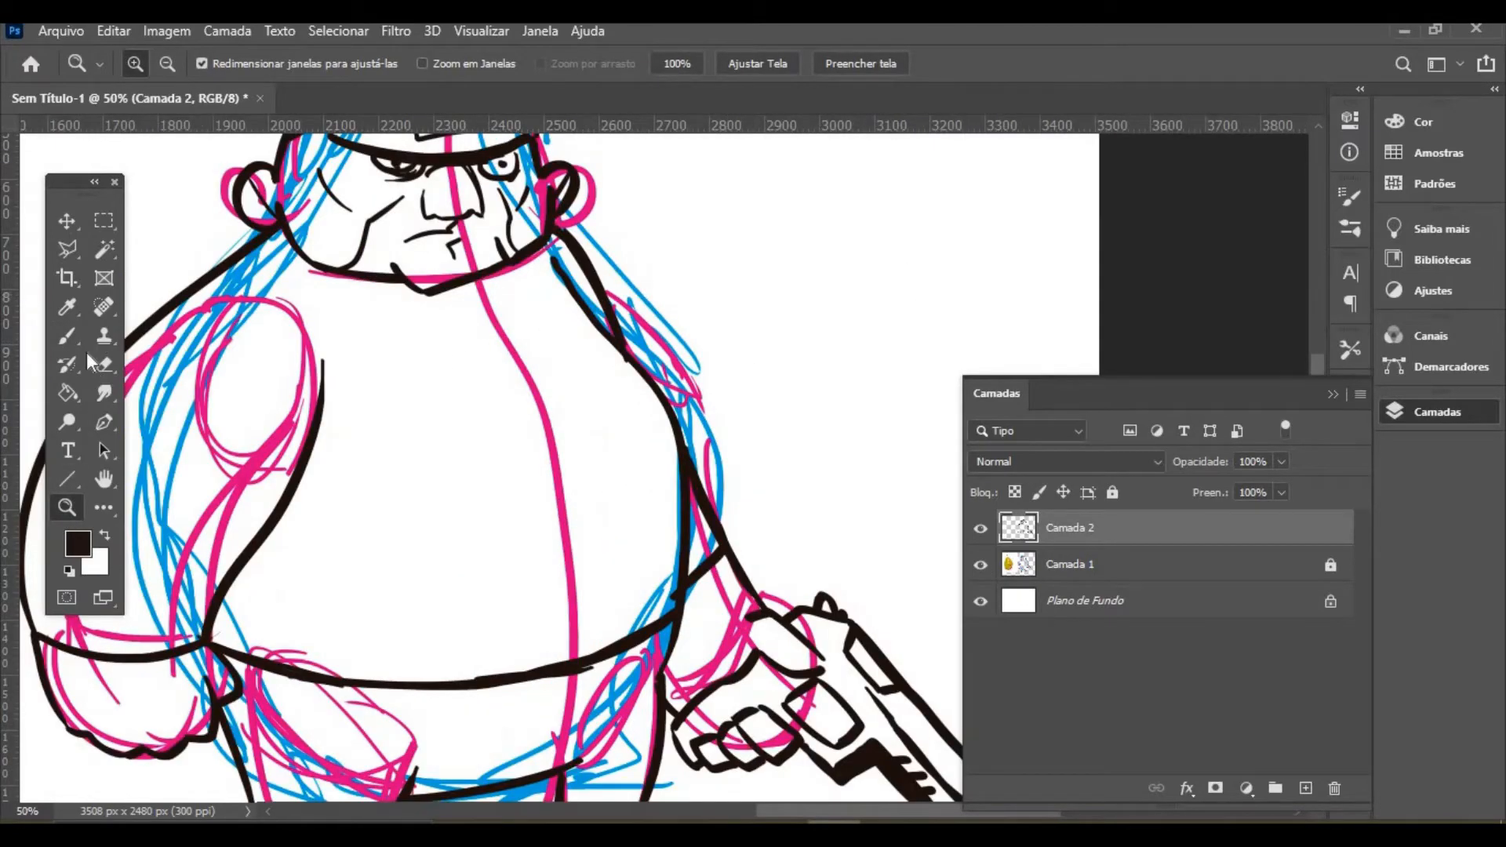
pyautogui.click(67, 336)
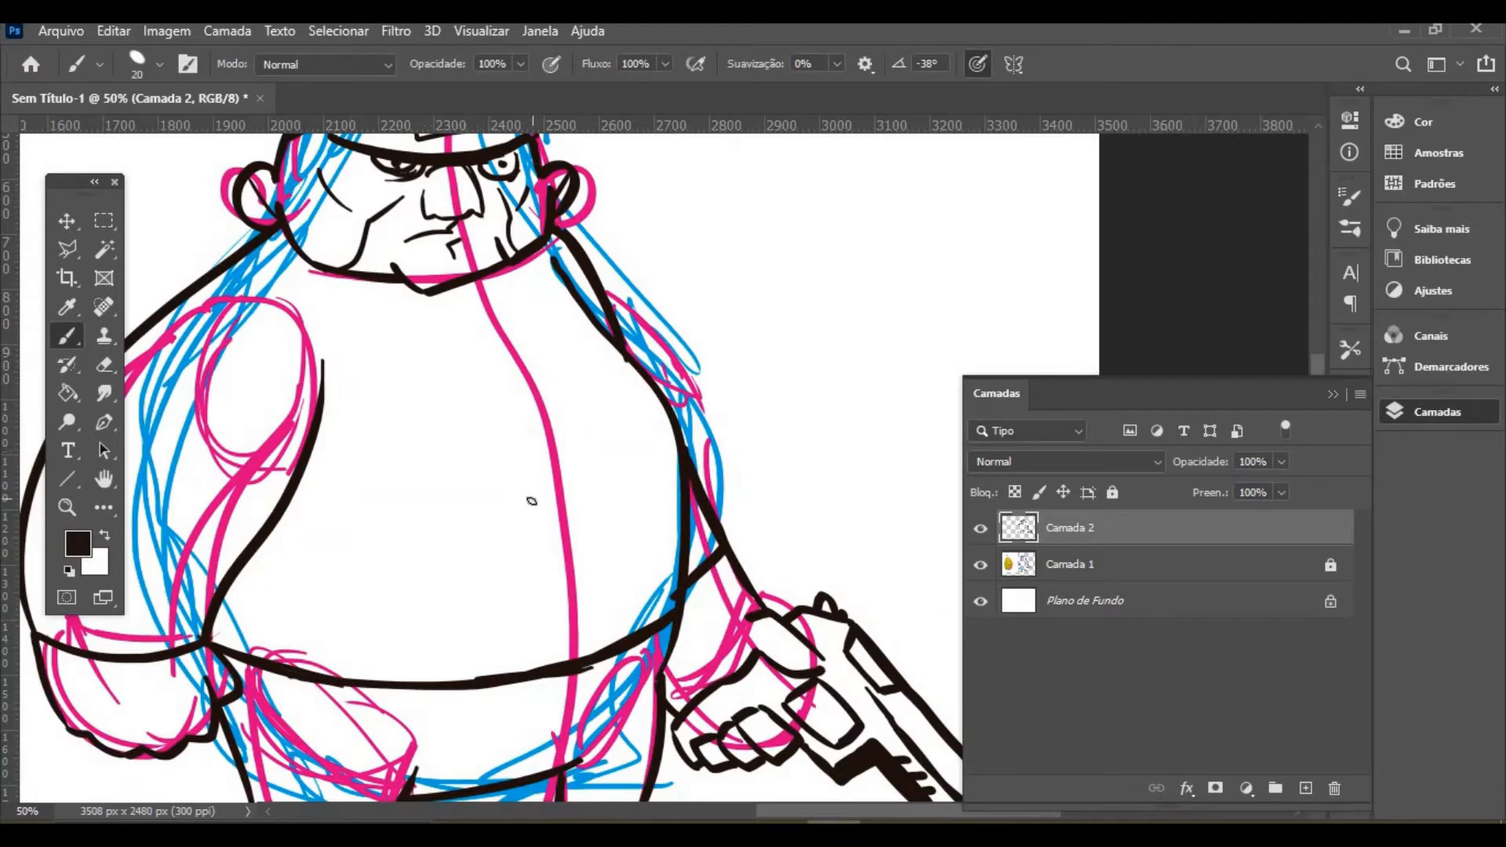
pyautogui.moveTo(533, 483)
pyautogui.mouseDown()
pyautogui.moveTo(539, 459)
pyautogui.moveTo(543, 510)
pyautogui.moveTo(535, 494)
pyautogui.moveTo(540, 505)
pyautogui.moveTo(568, 455)
pyautogui.moveTo(588, 494)
pyautogui.moveTo(568, 457)
pyautogui.moveTo(579, 482)
pyautogui.mouseUp()
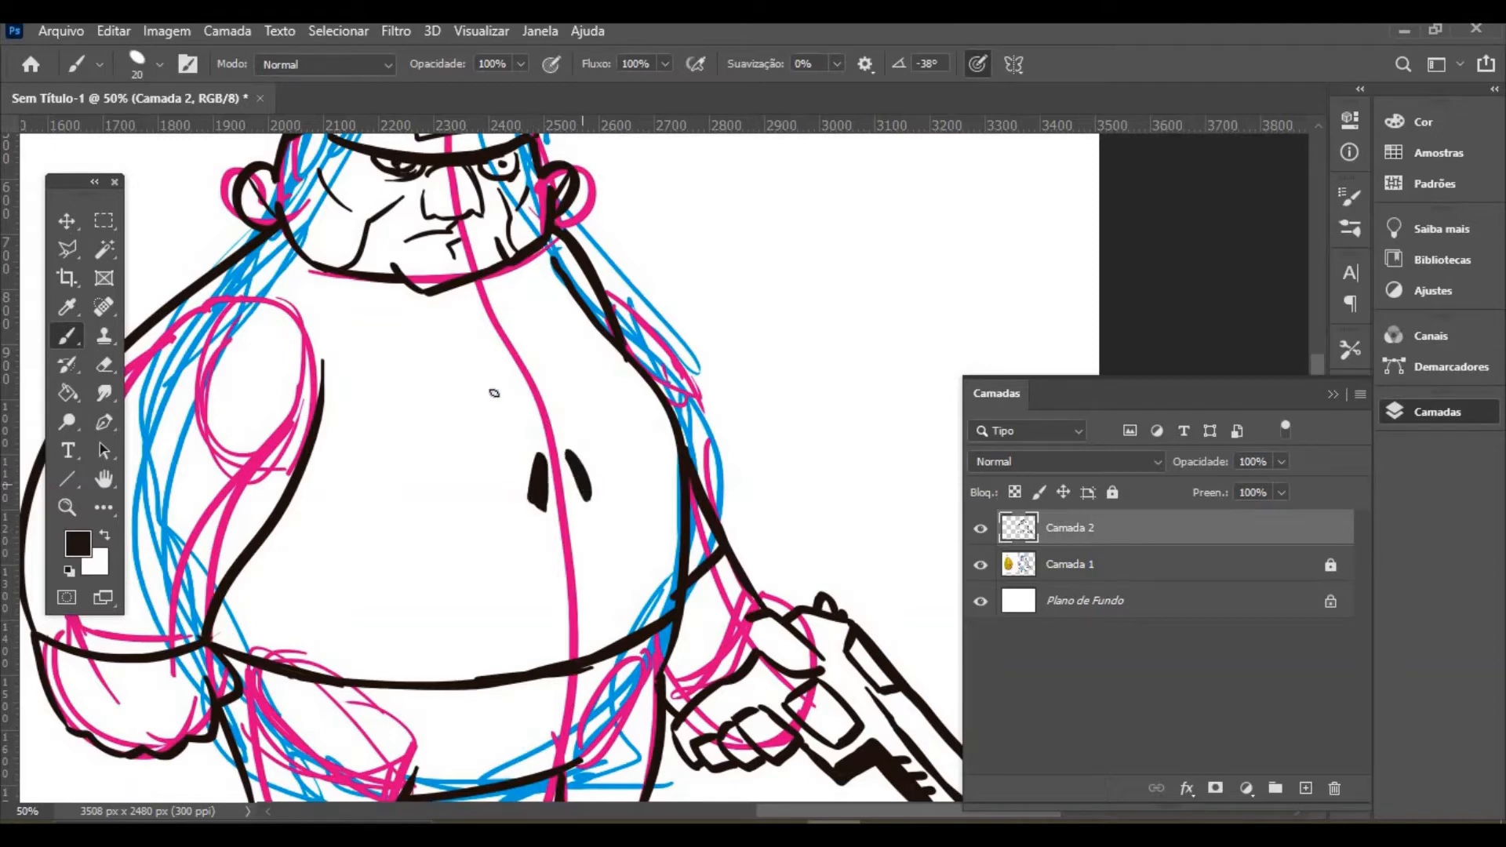
pyautogui.moveTo(444, 391)
pyautogui.mouseDown()
pyautogui.moveTo(397, 432)
pyautogui.moveTo(421, 453)
pyautogui.moveTo(413, 465)
pyautogui.moveTo(459, 417)
pyautogui.moveTo(443, 436)
pyautogui.moveTo(421, 392)
pyautogui.moveTo(425, 464)
pyautogui.moveTo(418, 396)
pyautogui.moveTo(404, 445)
pyautogui.moveTo(424, 398)
pyautogui.moveTo(424, 455)
pyautogui.moveTo(430, 386)
pyautogui.moveTo(433, 401)
pyautogui.moveTo(449, 394)
pyautogui.moveTo(439, 445)
pyautogui.mouseUp()
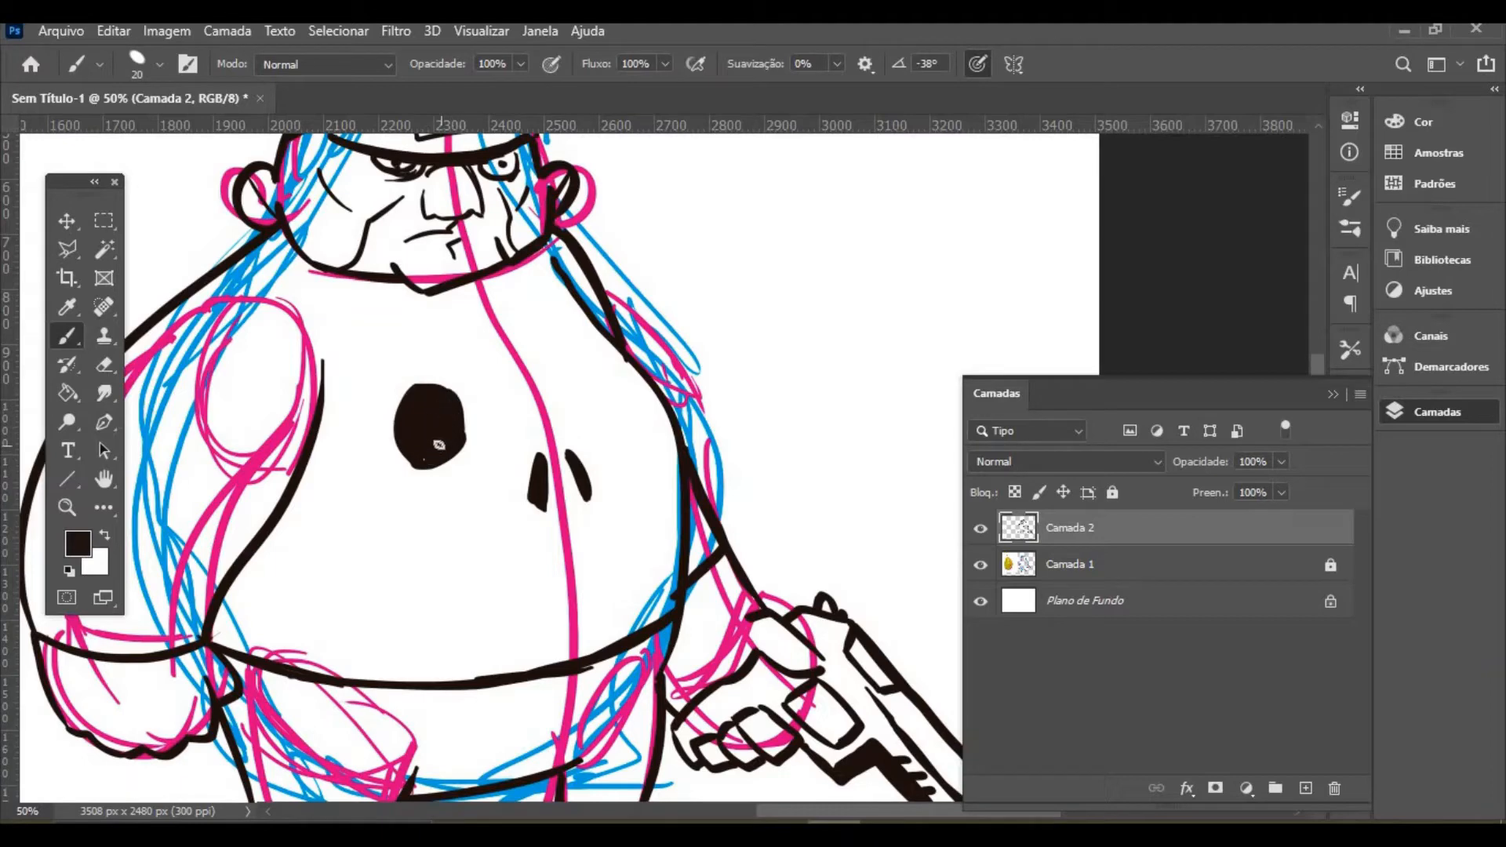
pyautogui.moveTo(578, 400)
pyautogui.mouseDown()
pyautogui.moveTo(595, 377)
pyautogui.moveTo(613, 409)
pyautogui.moveTo(604, 424)
pyautogui.moveTo(582, 400)
pyautogui.moveTo(602, 386)
pyautogui.moveTo(587, 422)
pyautogui.mouseUp()
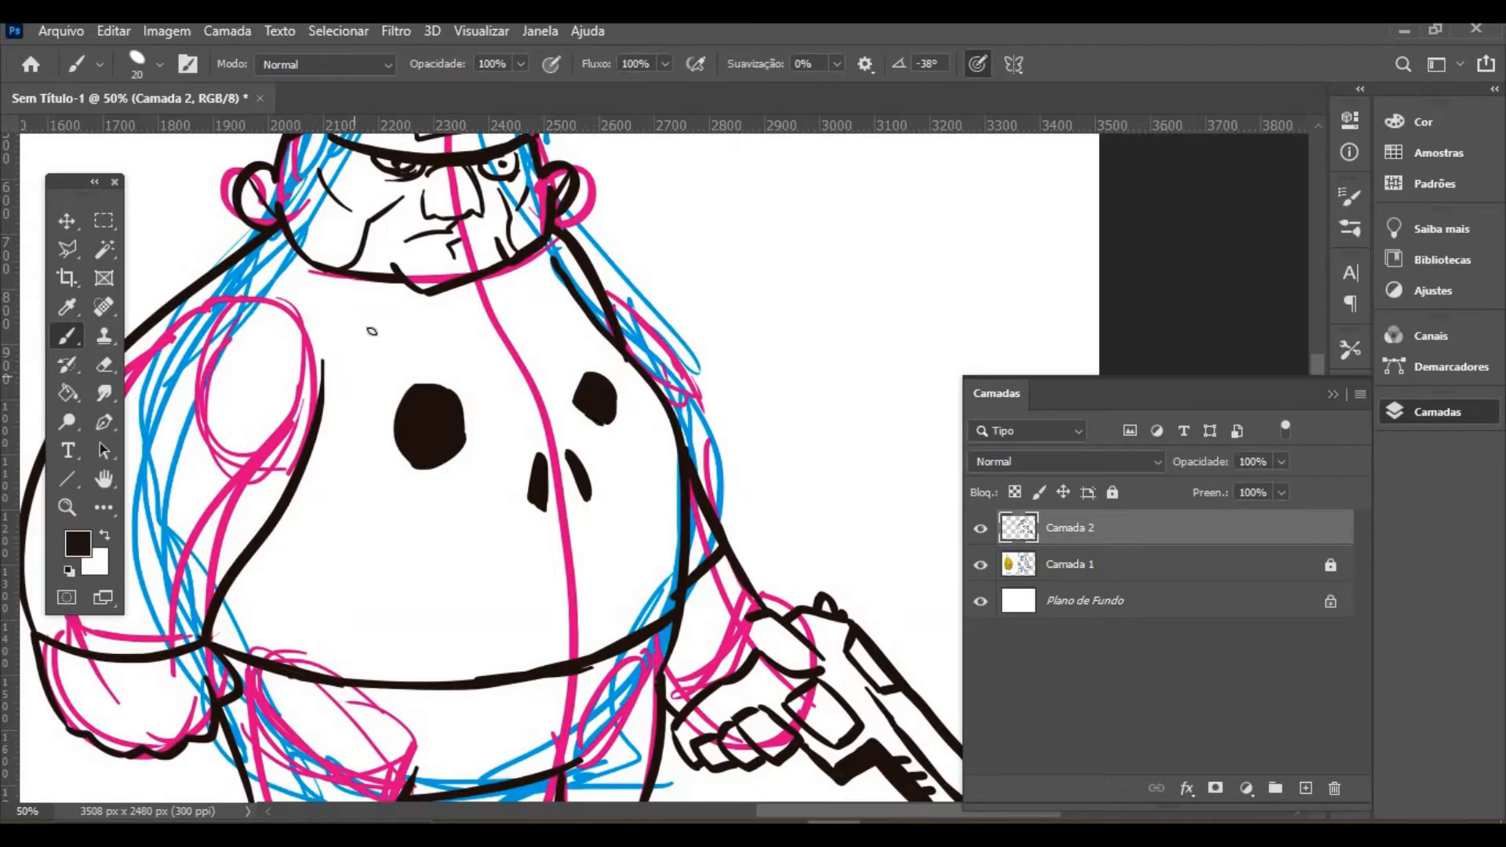
# Ink the skull emblem's outline around the eye sockets and cheekbones, plus its long vertical tooth lines down to the shirt's hem
pyautogui.moveTo(527, 294)
pyautogui.mouseDown()
pyautogui.moveTo(322, 428)
pyautogui.moveTo(359, 483)
pyautogui.moveTo(471, 487)
pyautogui.moveTo(488, 632)
pyautogui.mouseUp()
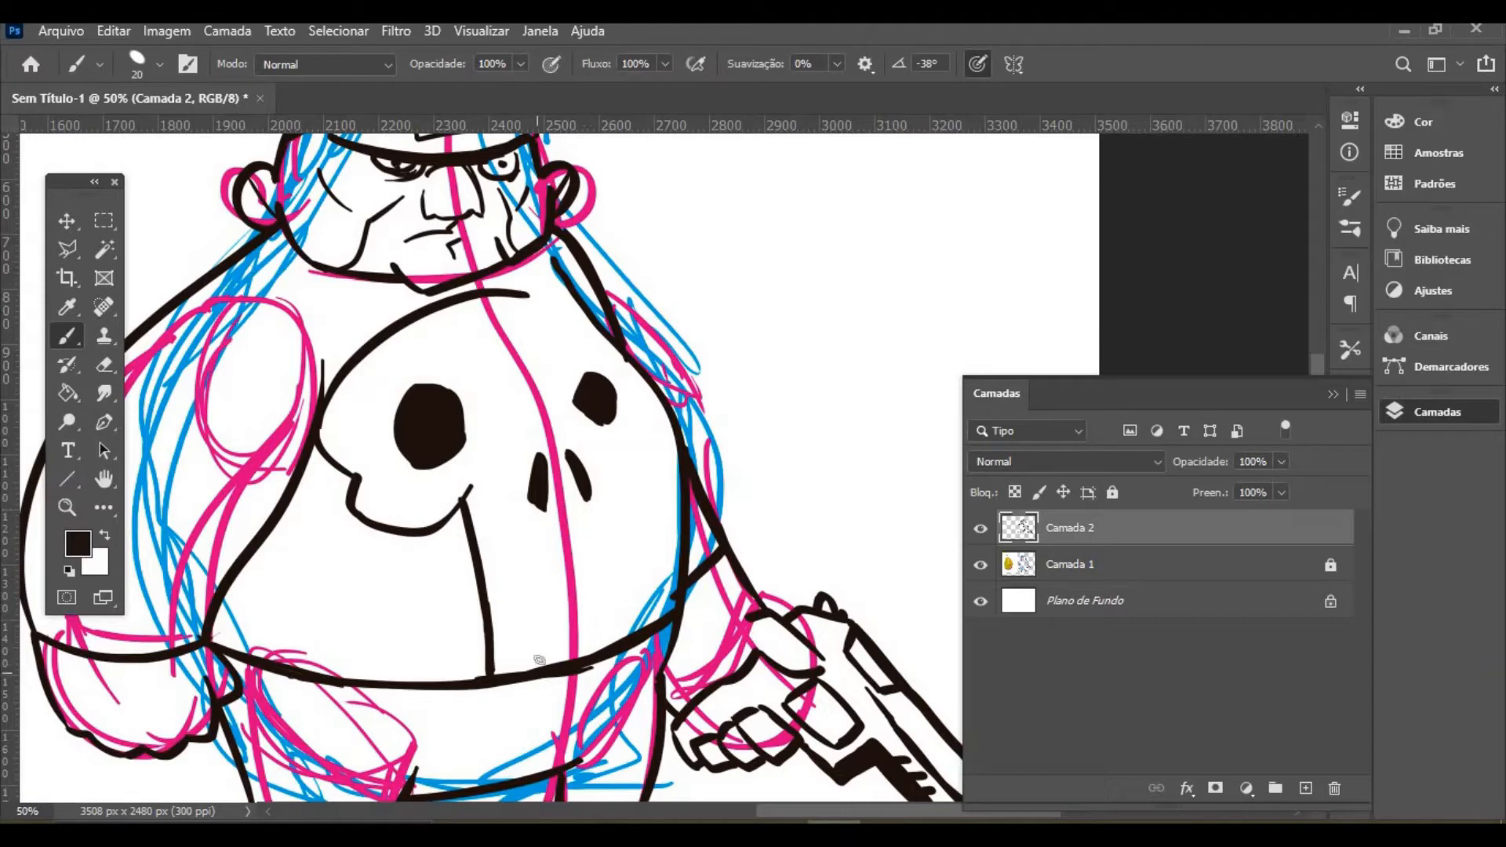
pyautogui.moveTo(539, 559); pyautogui.dragTo(541, 663)
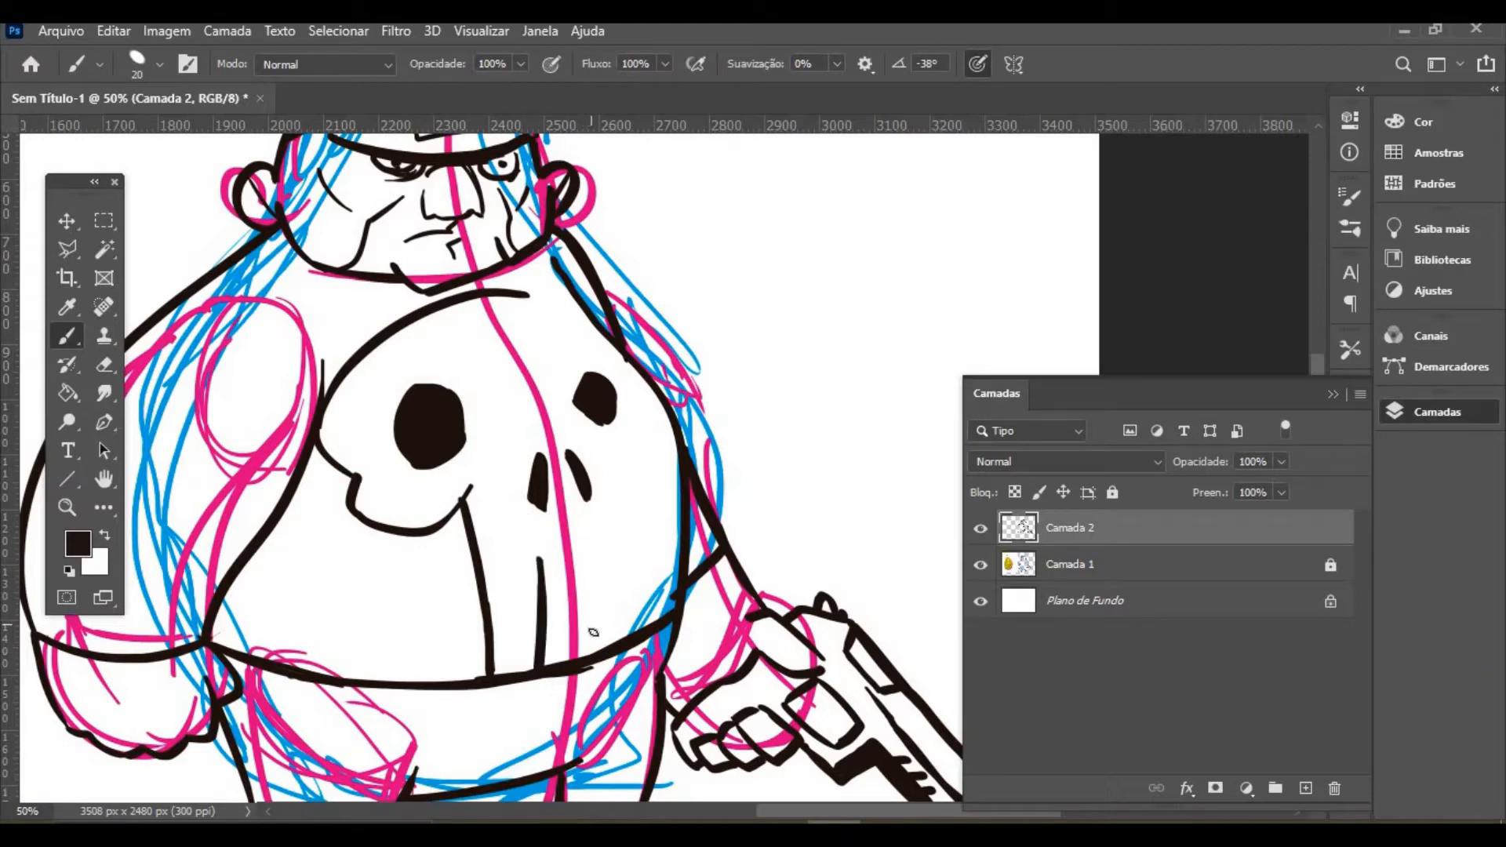
pyautogui.moveTo(589, 668); pyautogui.dragTo(592, 618)
pyautogui.moveTo(589, 536)
pyautogui.mouseDown()
pyautogui.moveTo(583, 658)
pyautogui.moveTo(618, 519)
pyautogui.mouseUp()
pyautogui.moveTo(644, 634)
pyautogui.mouseDown()
pyautogui.moveTo(627, 476)
pyautogui.moveTo(655, 468)
pyautogui.moveTo(659, 415)
pyautogui.moveTo(628, 359)
pyautogui.mouseUp()
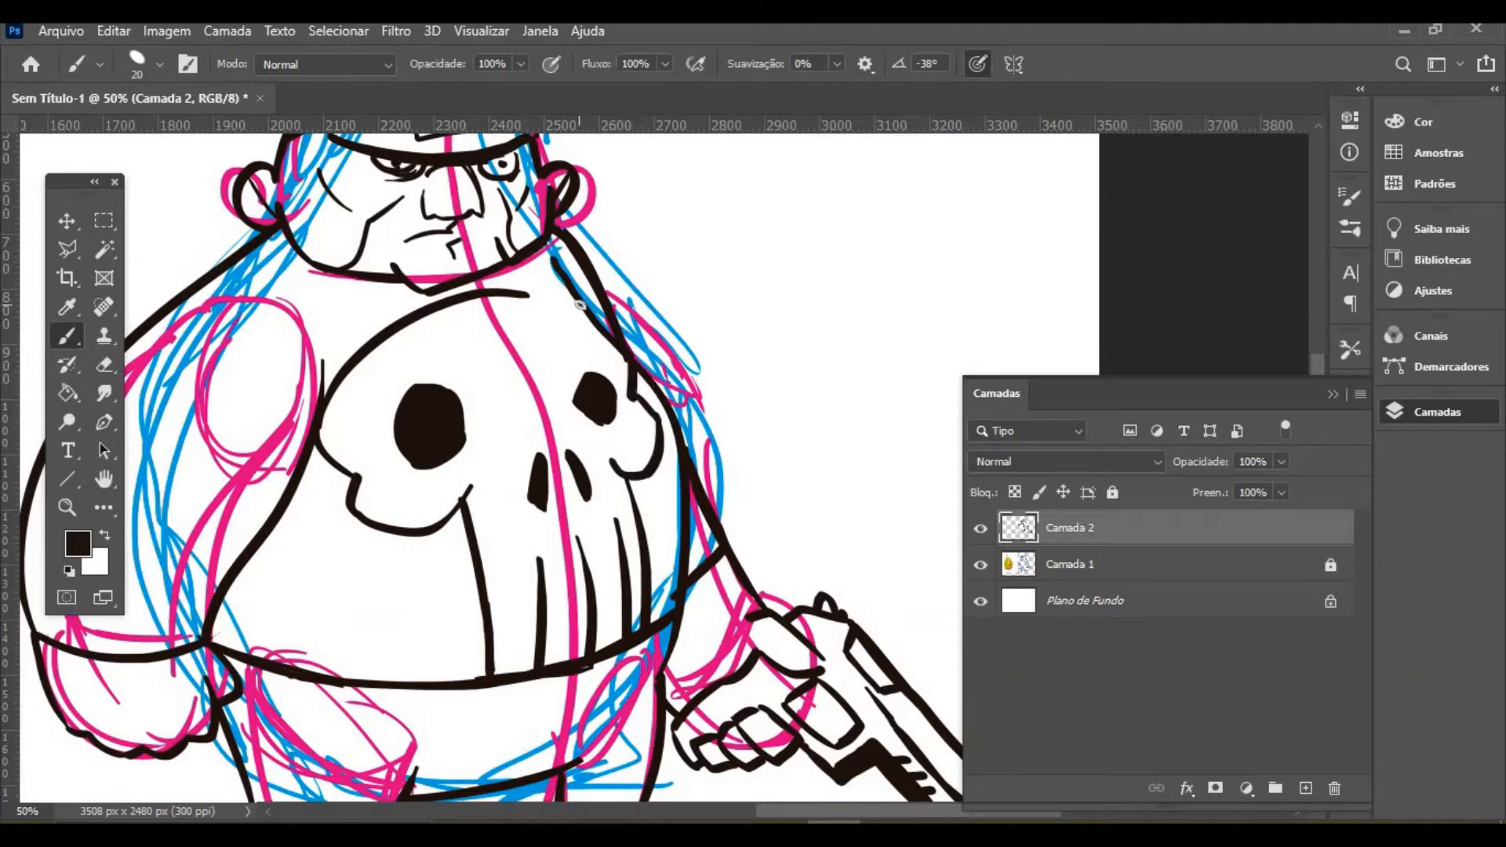
pyautogui.moveTo(580, 304); pyautogui.dragTo(527, 292)
# Erase the near arm's inner line where it runs beside the skull emblem and re-ink its shortened upper end
pyautogui.click(104, 363)
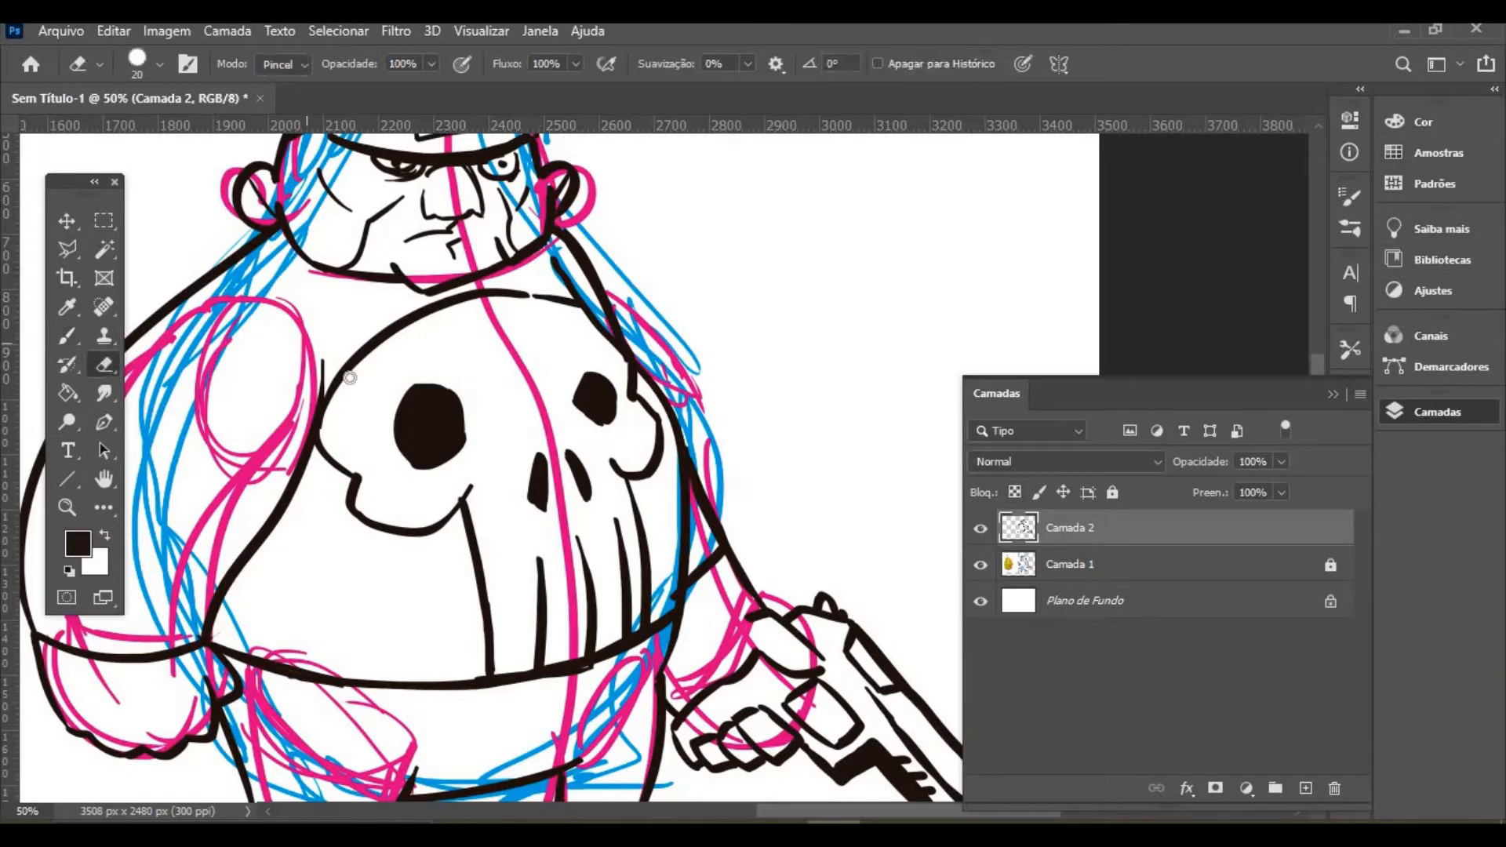
pyautogui.moveTo(324, 355)
pyautogui.mouseDown()
pyautogui.moveTo(307, 442)
pyautogui.moveTo(303, 407)
pyautogui.moveTo(300, 420)
pyautogui.moveTo(308, 469)
pyautogui.moveTo(303, 422)
pyautogui.moveTo(283, 533)
pyautogui.moveTo(302, 437)
pyautogui.moveTo(258, 572)
pyautogui.moveTo(299, 461)
pyautogui.moveTo(279, 545)
pyautogui.mouseUp()
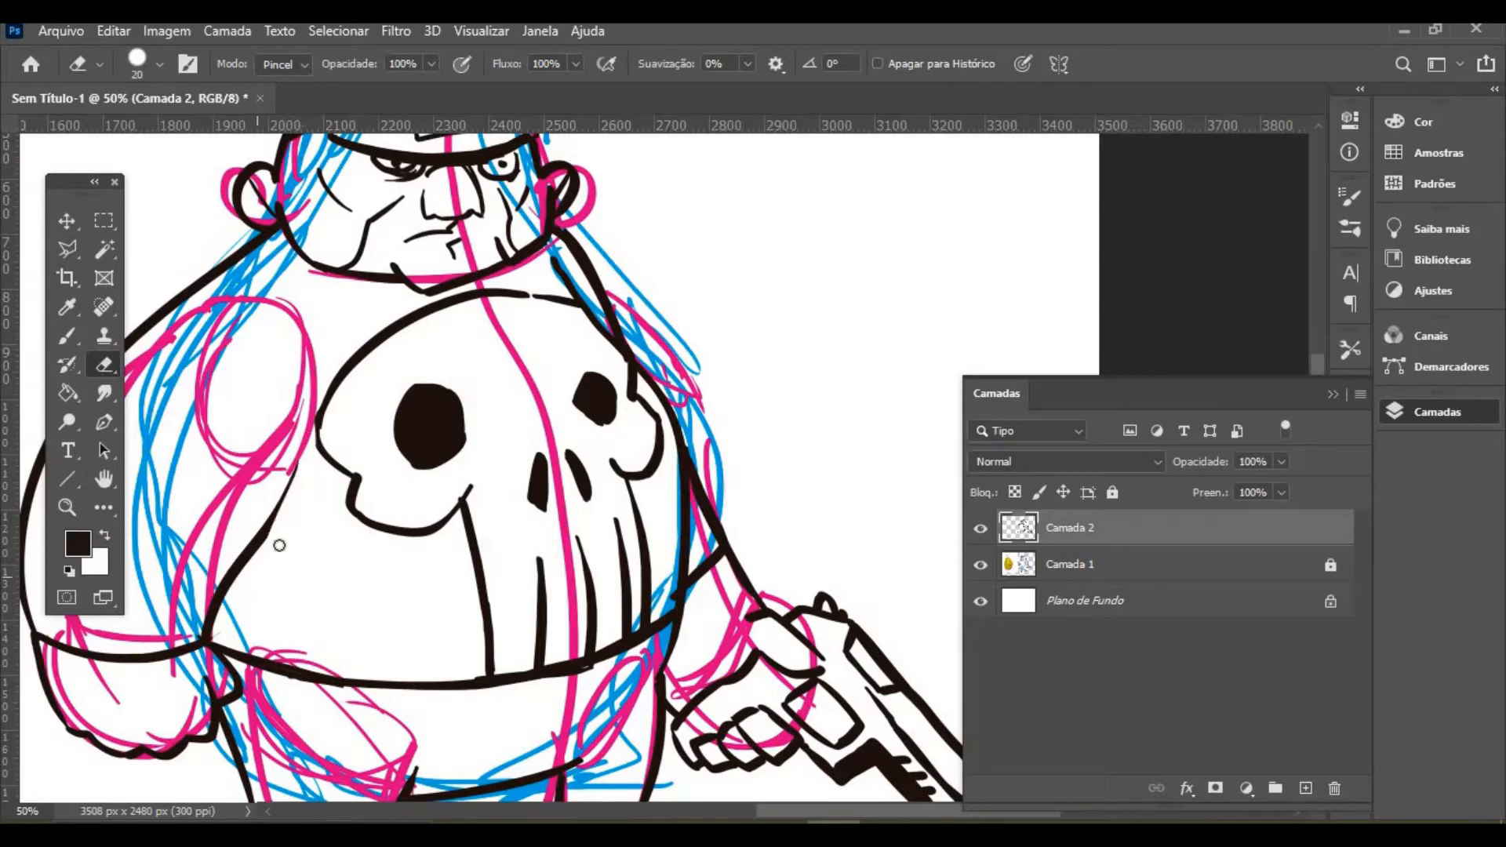
pyautogui.click(68, 336)
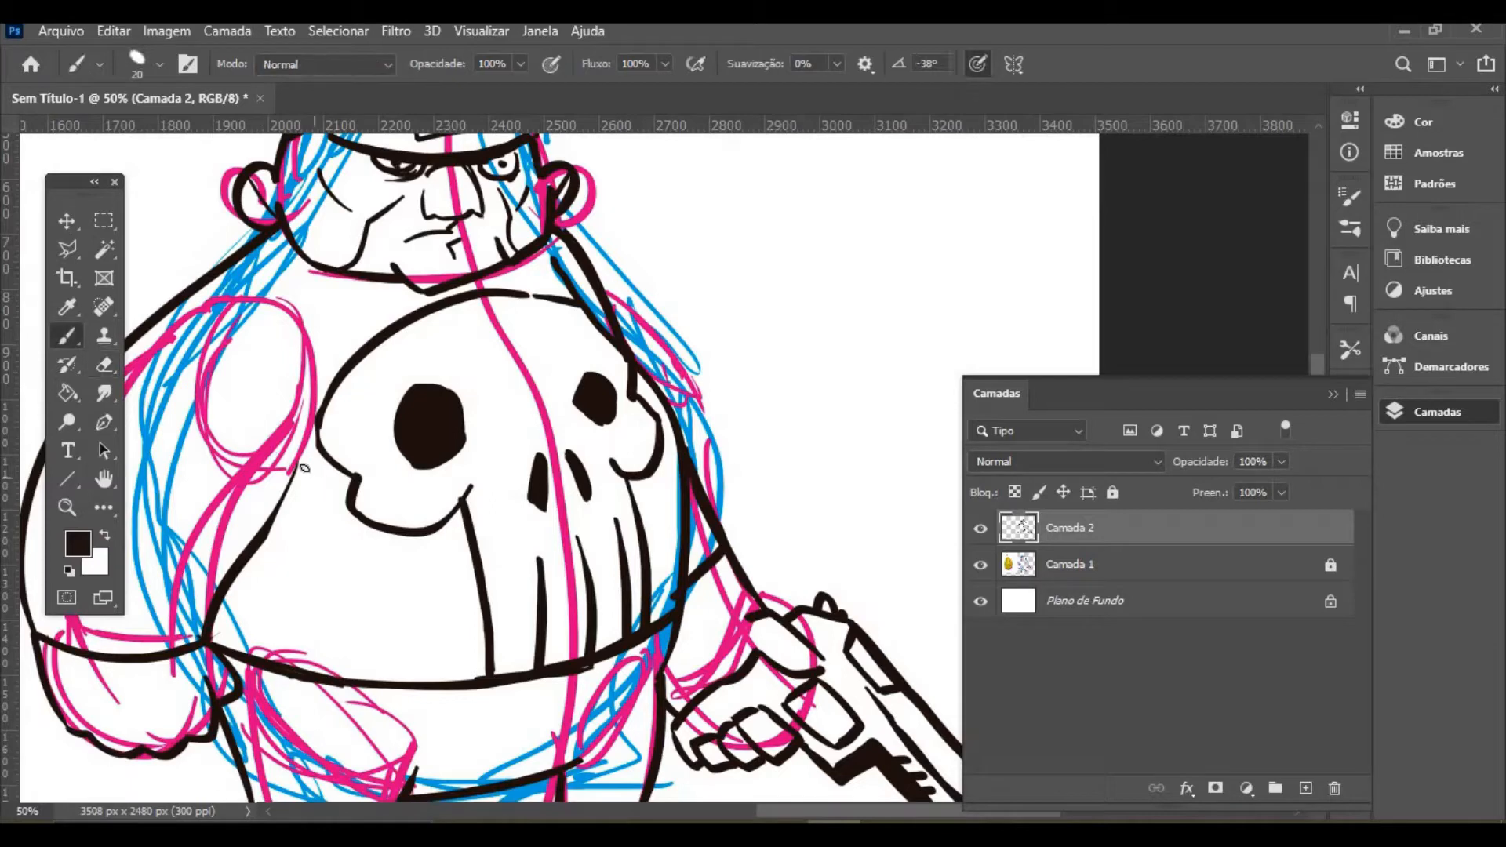
pyautogui.moveTo(299, 464); pyautogui.dragTo(239, 589)
pyautogui.hotkey('ctrl', 'z')
pyautogui.moveTo(298, 462); pyautogui.dragTo(270, 535)
pyautogui.moveTo(299, 464); pyautogui.dragTo(267, 541)
pyautogui.moveTo(282, 229); pyautogui.dragTo(355, 298)
pyautogui.moveTo(292, 243); pyautogui.dragTo(380, 307)
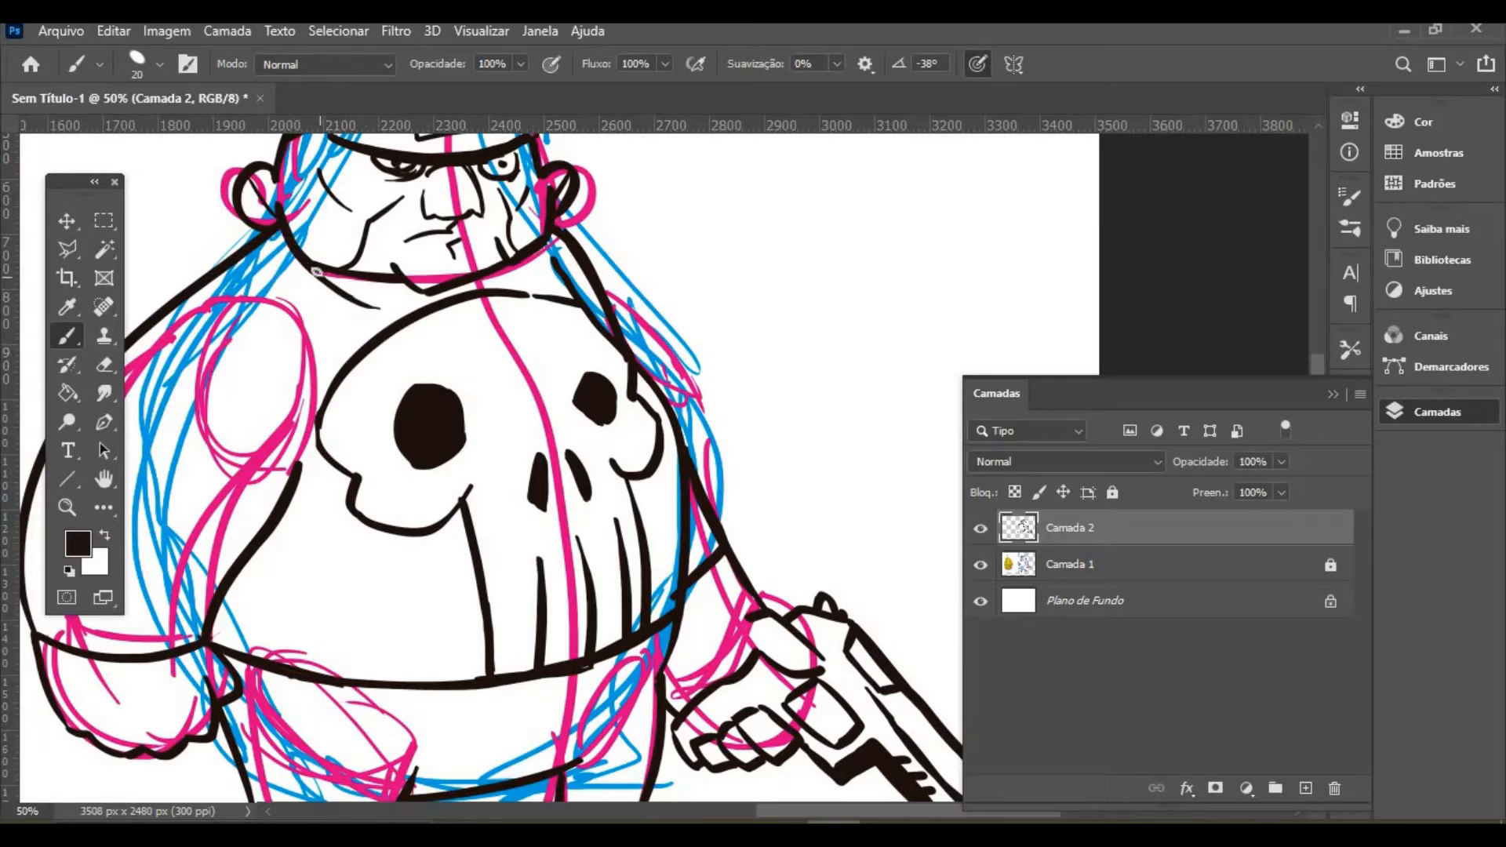
pyautogui.moveTo(321, 274); pyautogui.dragTo(414, 314)
pyautogui.moveTo(502, 286); pyautogui.dragTo(546, 249)
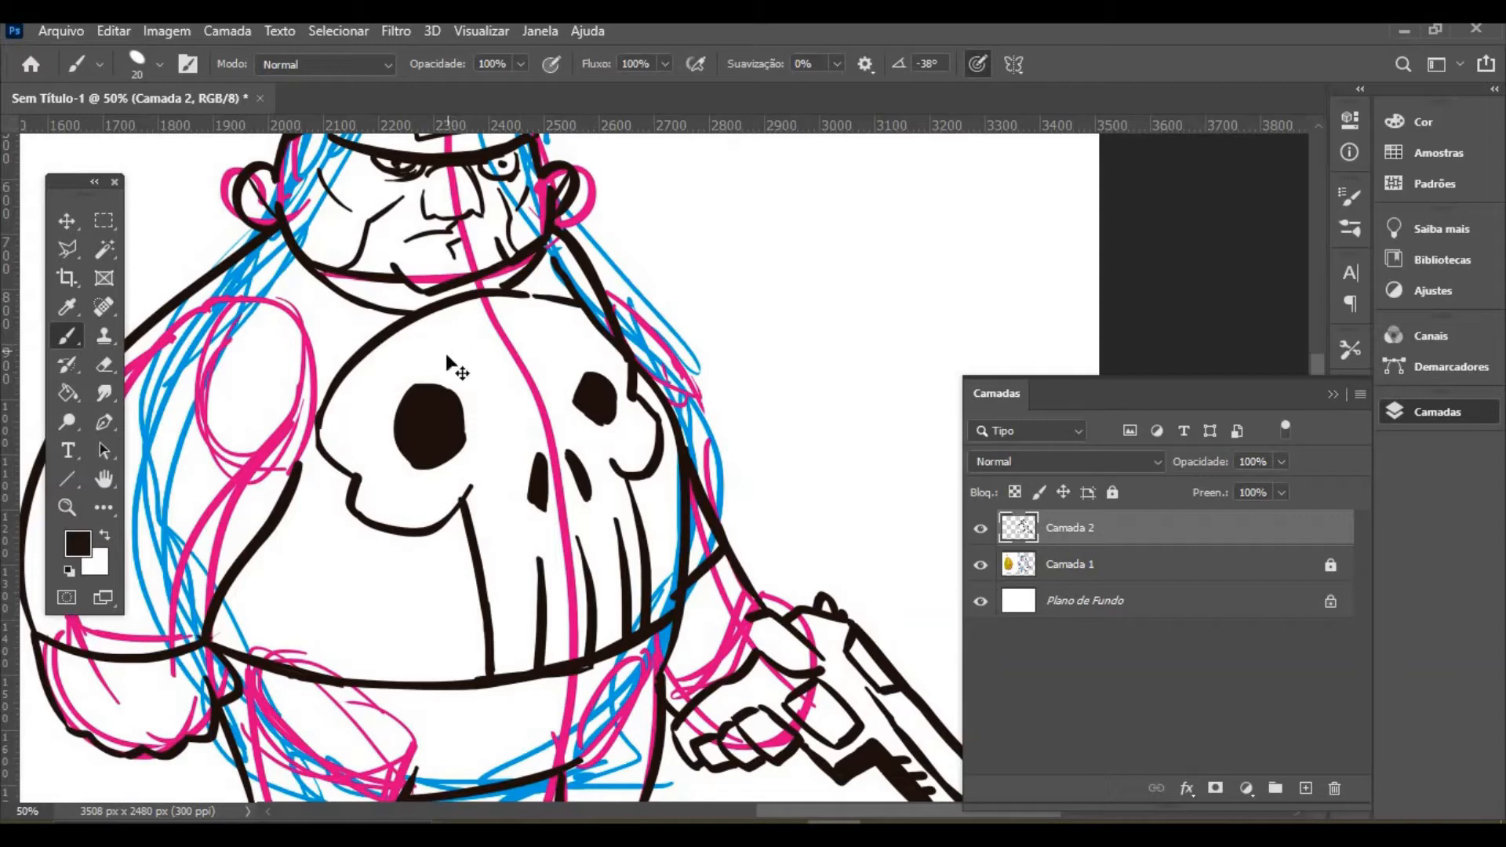
pyautogui.hotkey('ctrl', 'z')
pyautogui.hotkey('ctrl', 'z')
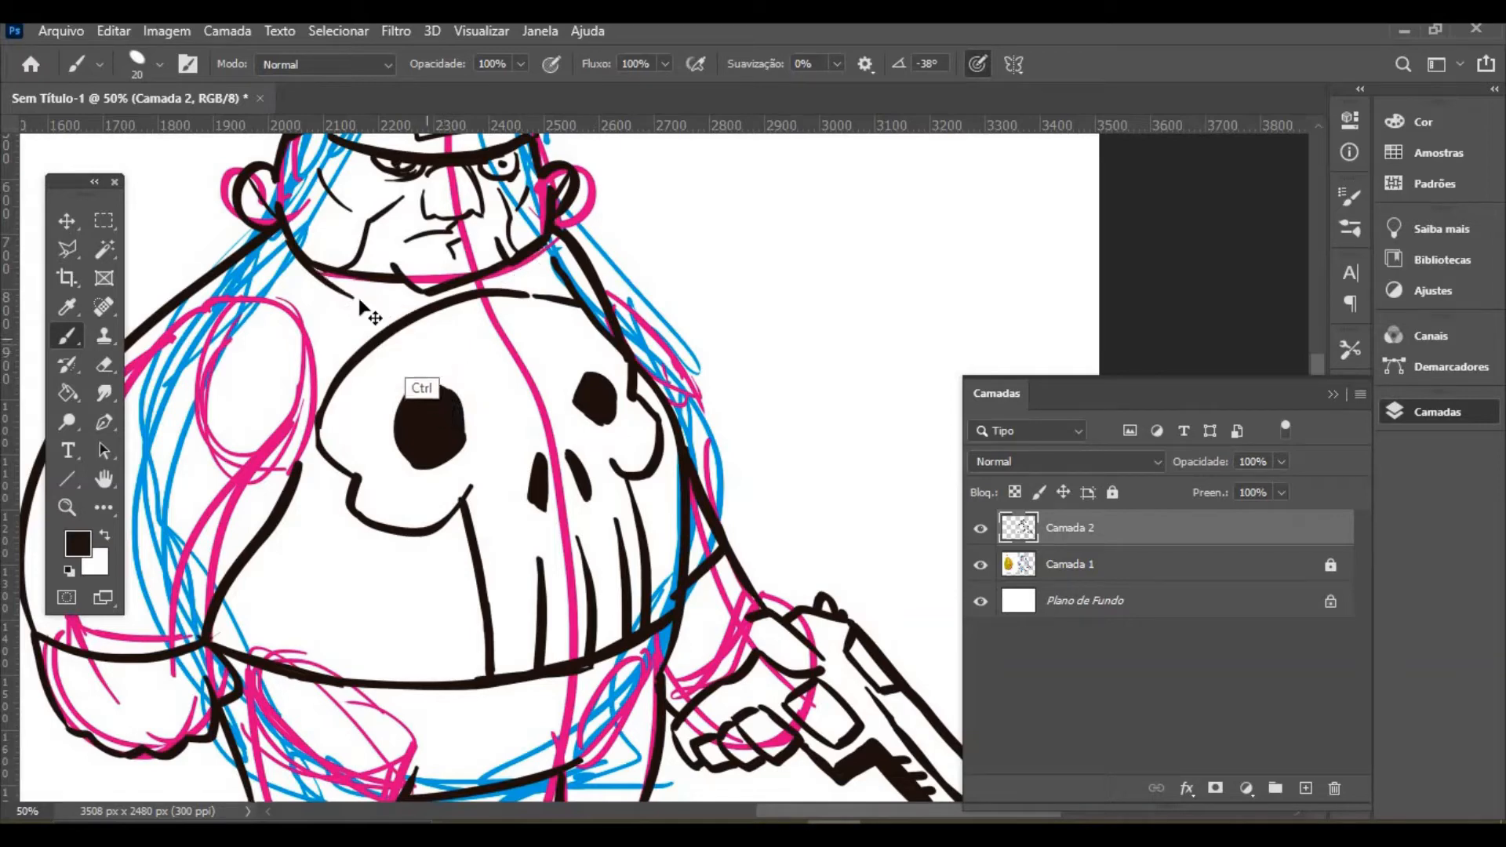
# Ink a short neckline curve just beneath the jaw and hide the sketch layer Camada 1
pyautogui.moveTo(284, 226)
pyautogui.mouseDown()
pyautogui.moveTo(374, 290)
pyautogui.moveTo(424, 294)
pyautogui.mouseUp()
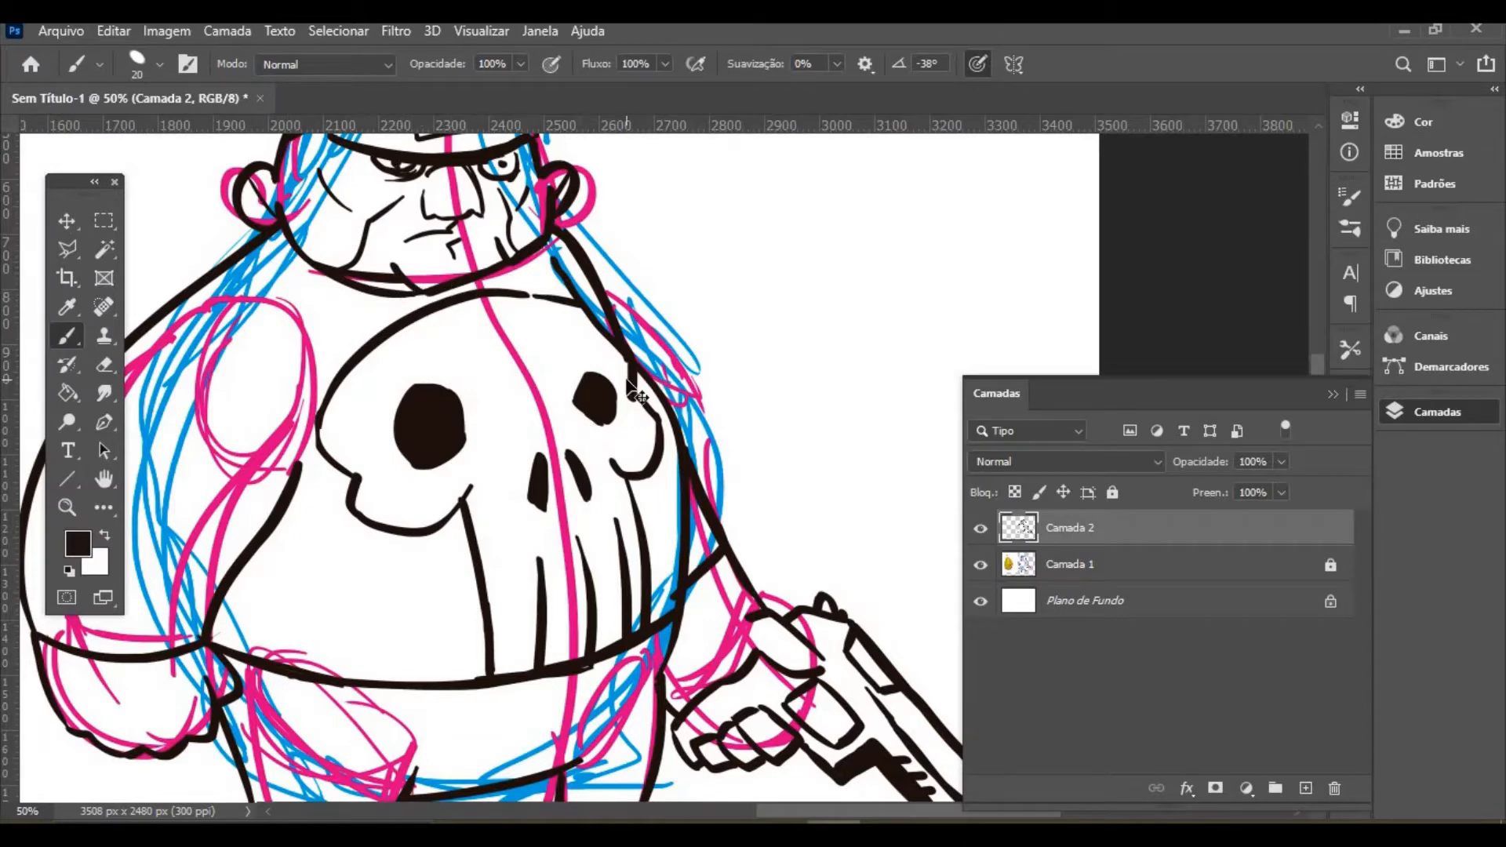
pyautogui.hotkey('ctrl', '-')
pyautogui.hotkey('ctrl', '-')
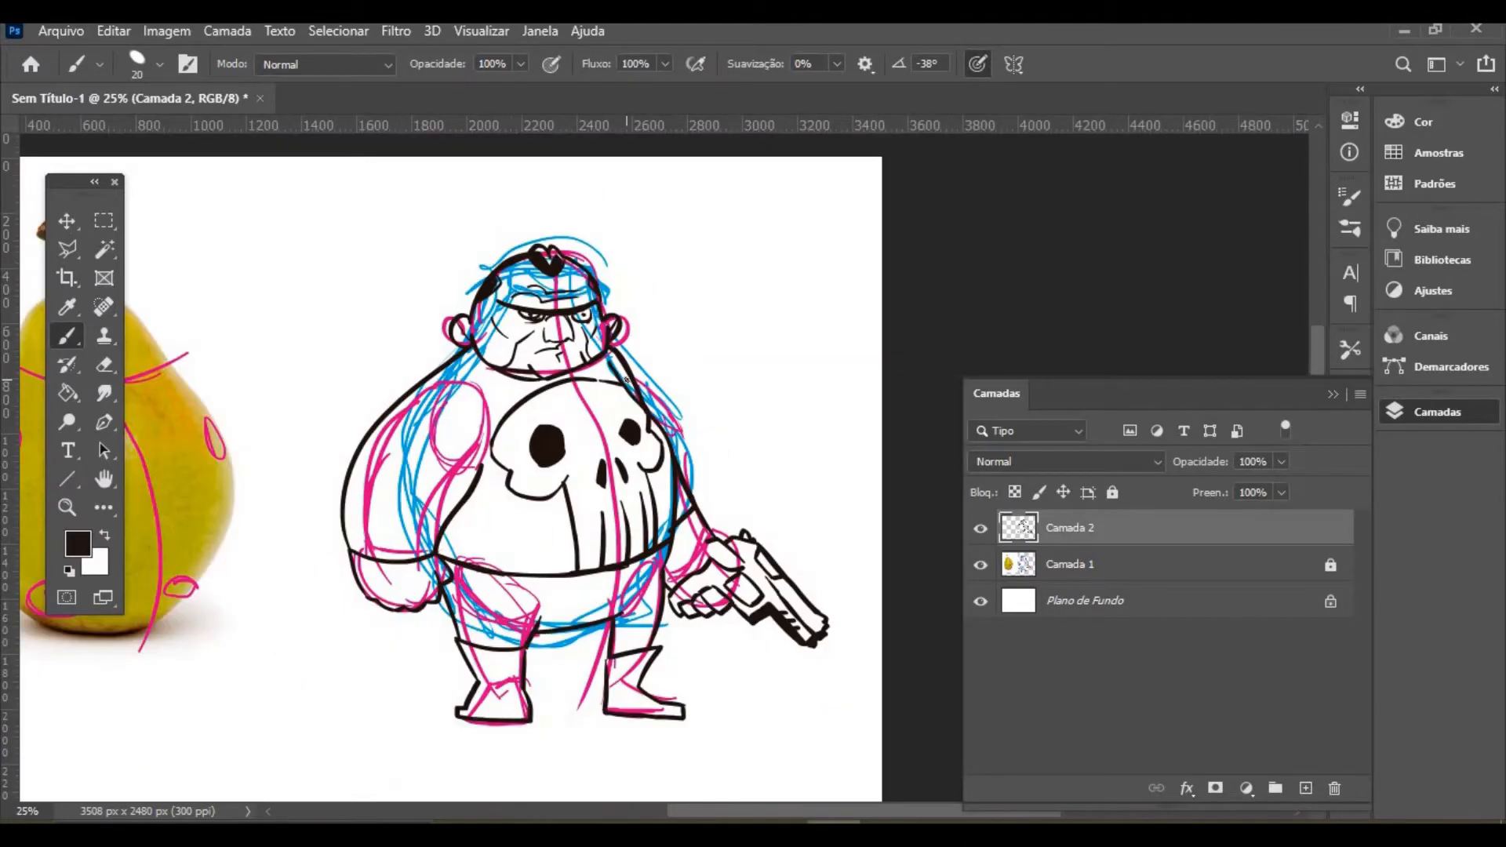
pyautogui.click(980, 565)
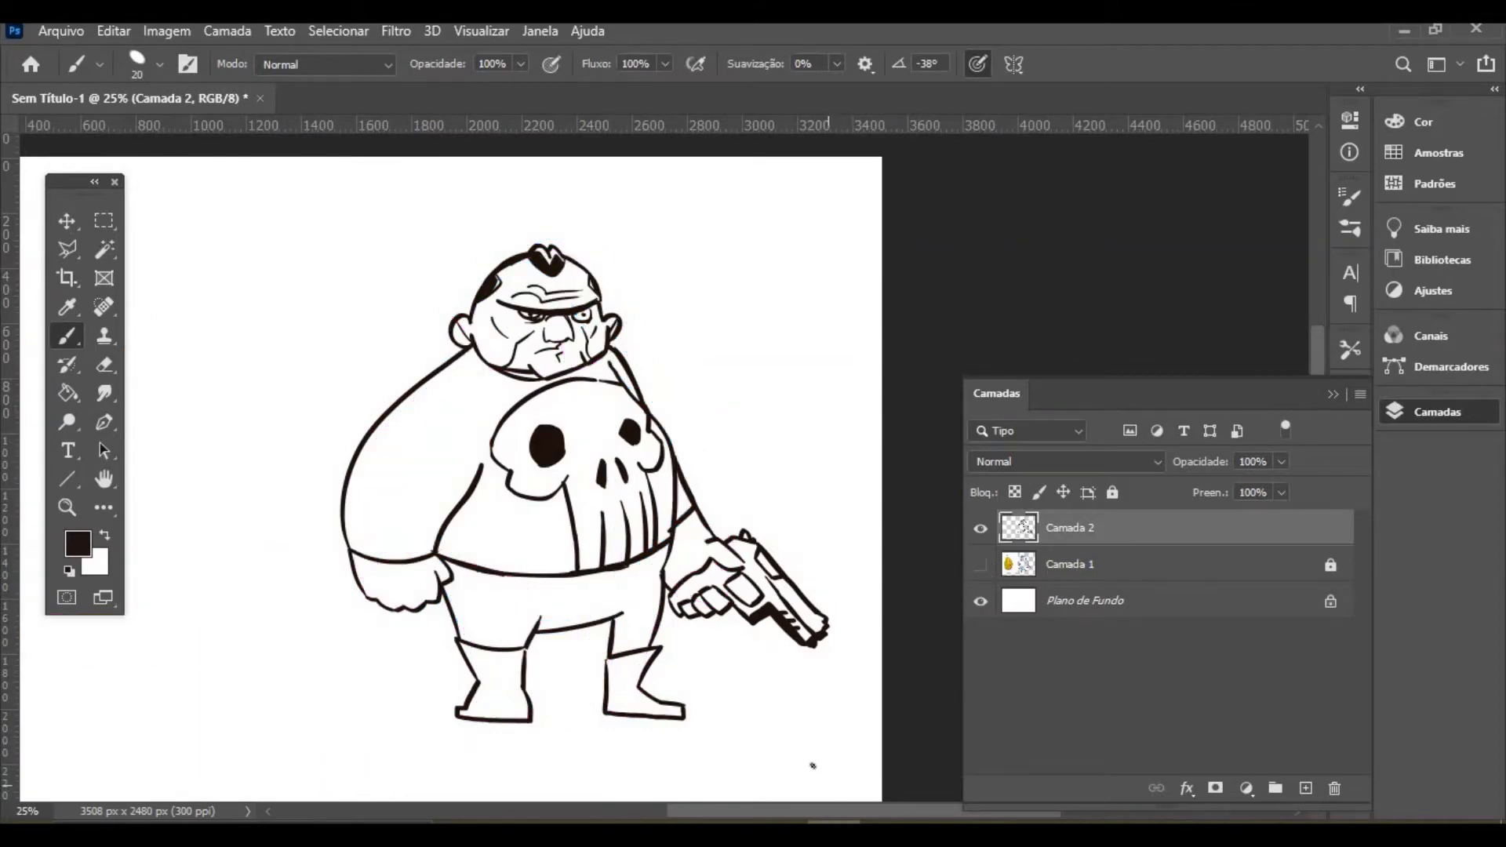
# Erase the leftover inner shoulder line from below the ear down to the skull emblem's far cheekbone
pyautogui.click(67, 508)
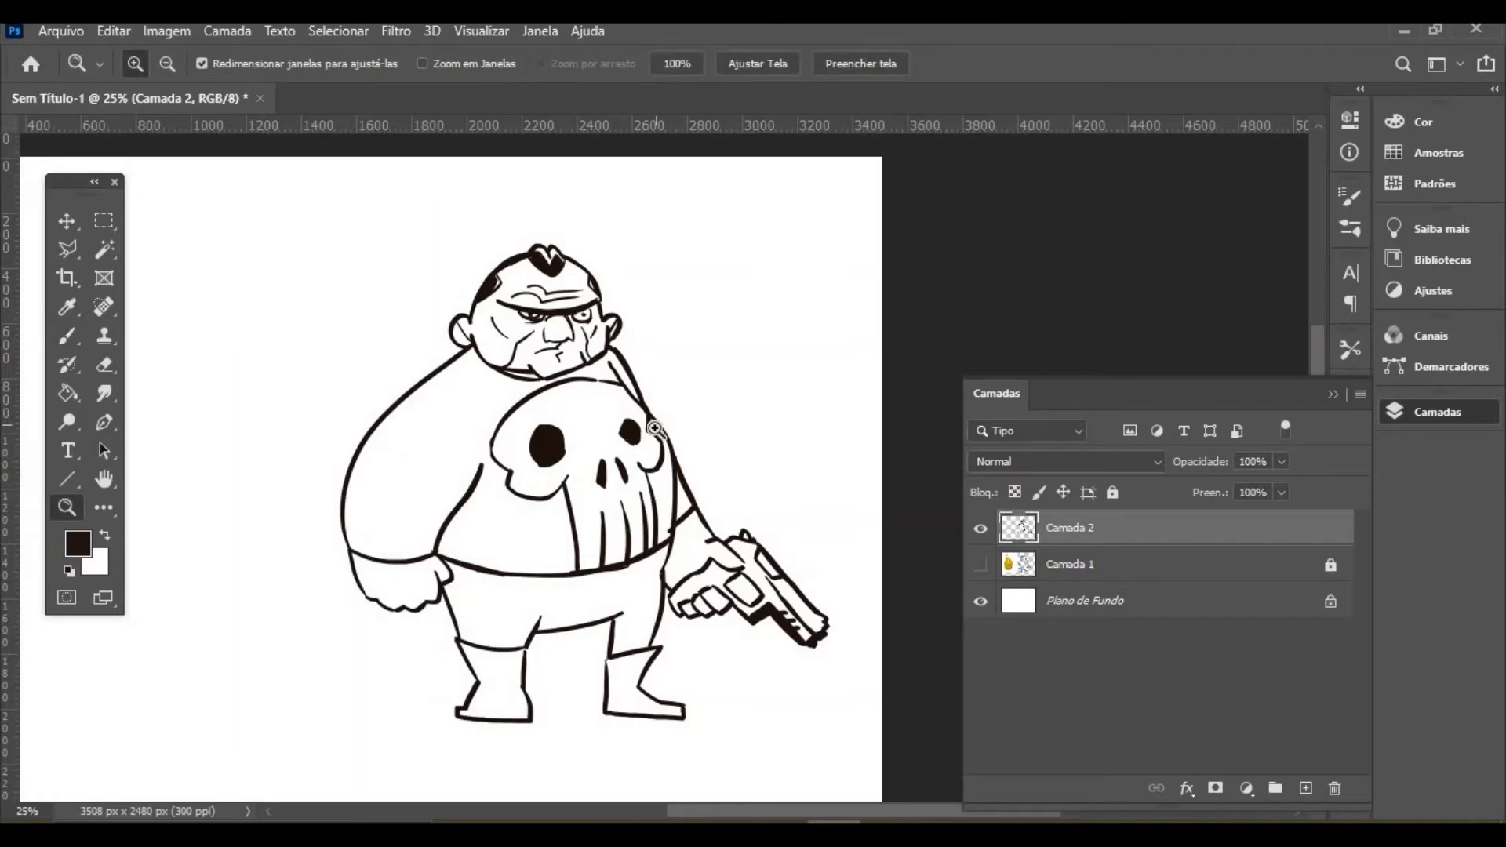
pyautogui.click(669, 398)
pyautogui.click(666, 380)
pyautogui.click(625, 296)
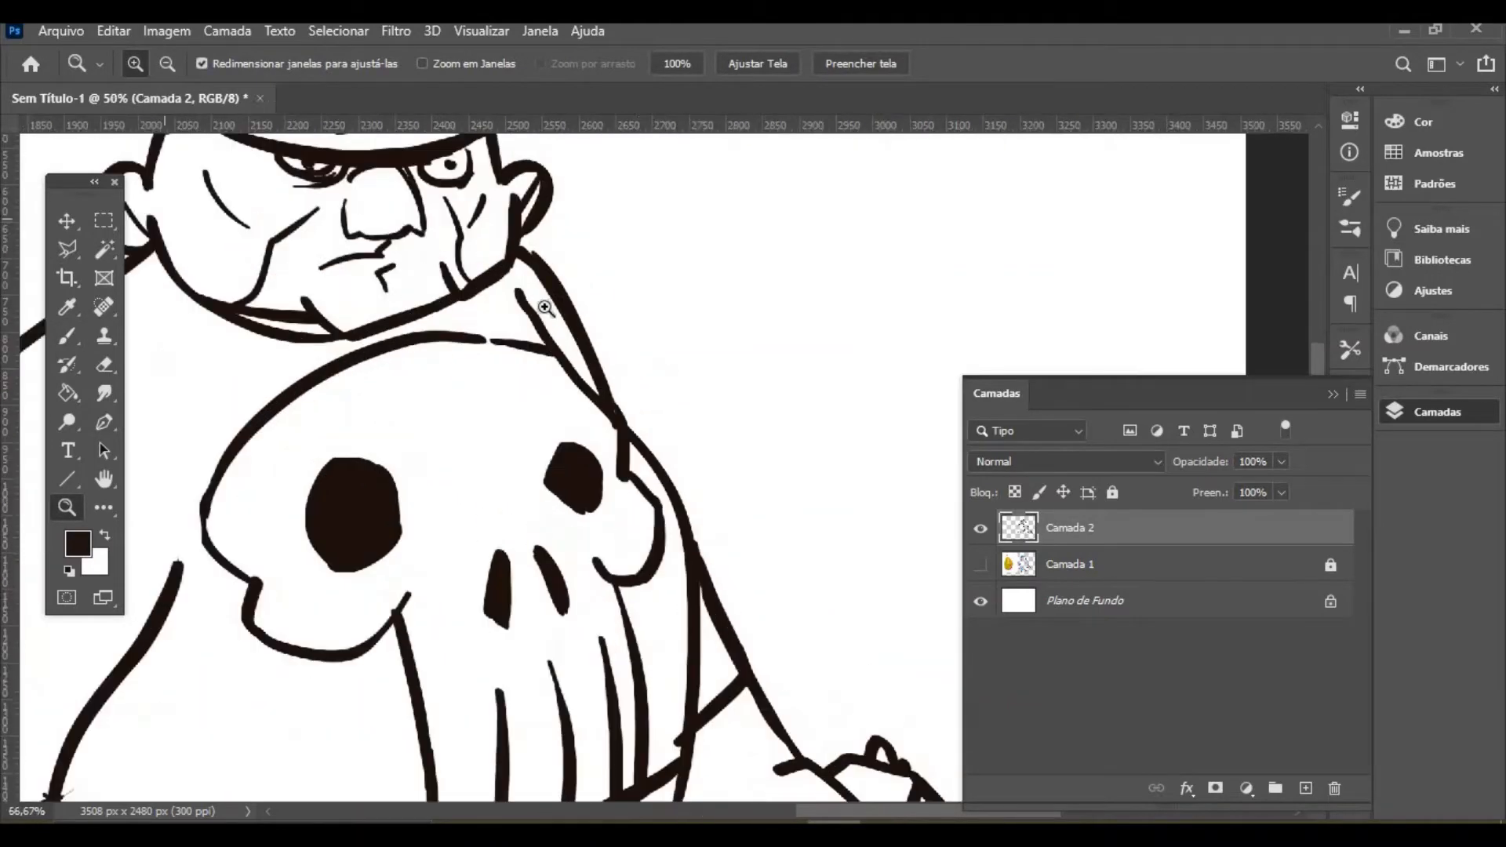
pyautogui.click(109, 363)
pyautogui.moveTo(510, 292)
pyautogui.mouseDown()
pyautogui.moveTo(554, 336)
pyautogui.moveTo(516, 313)
pyautogui.moveTo(558, 344)
pyautogui.moveTo(589, 402)
pyautogui.moveTo(566, 358)
pyautogui.moveTo(583, 378)
pyautogui.moveTo(623, 488)
pyautogui.mouseUp()
pyautogui.moveTo(552, 362)
pyautogui.mouseDown()
pyautogui.moveTo(571, 383)
pyautogui.moveTo(545, 370)
pyautogui.mouseUp()
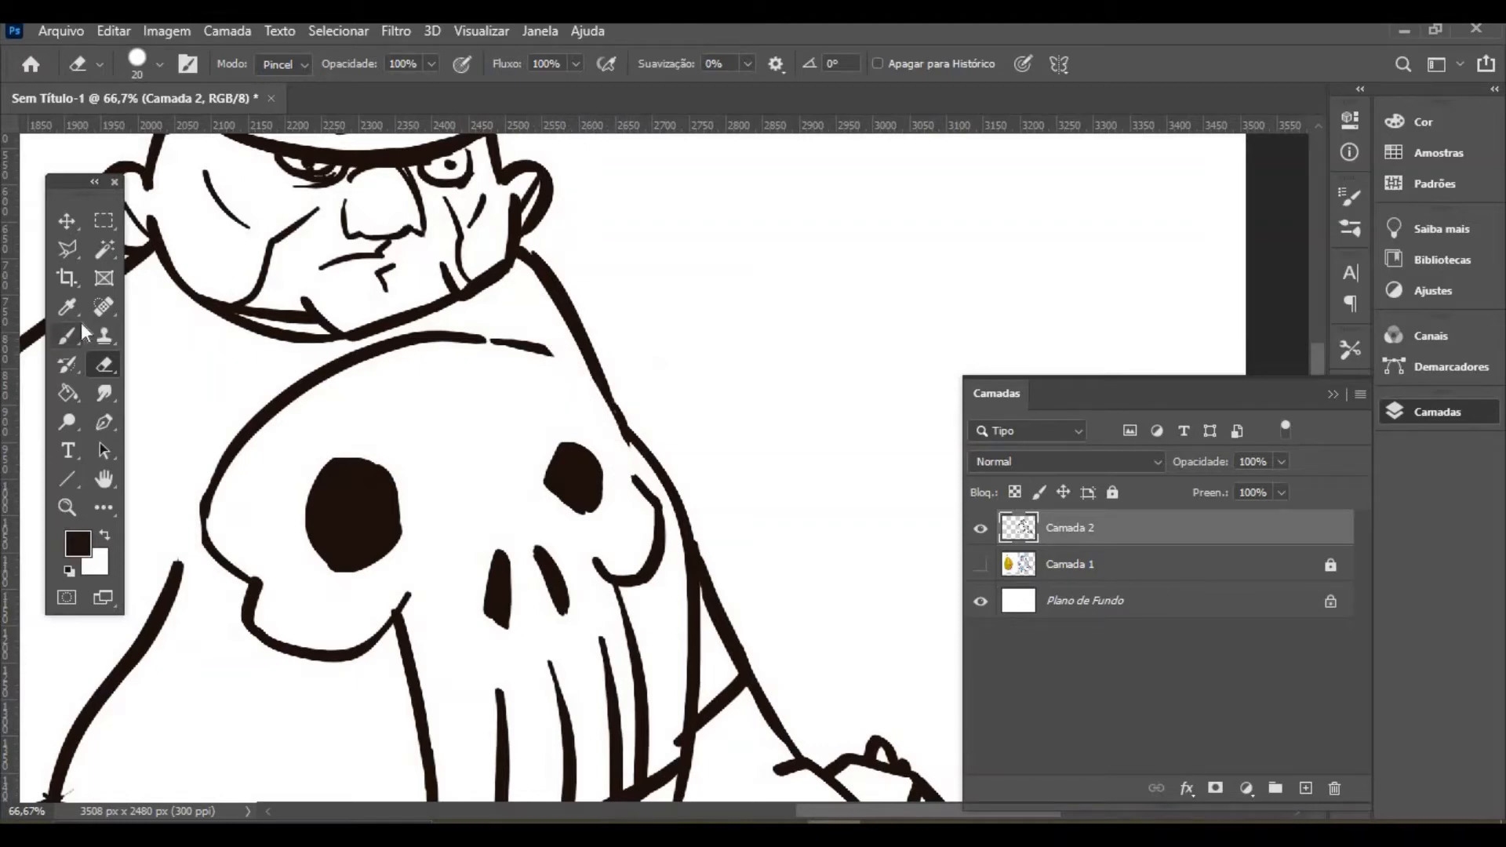
# Redraw the skull emblem's far side, joining the top of the cranium to the far cheekbone inside the shoulder line
pyautogui.press('b')
pyautogui.moveTo(603, 457); pyautogui.dragTo(650, 496)
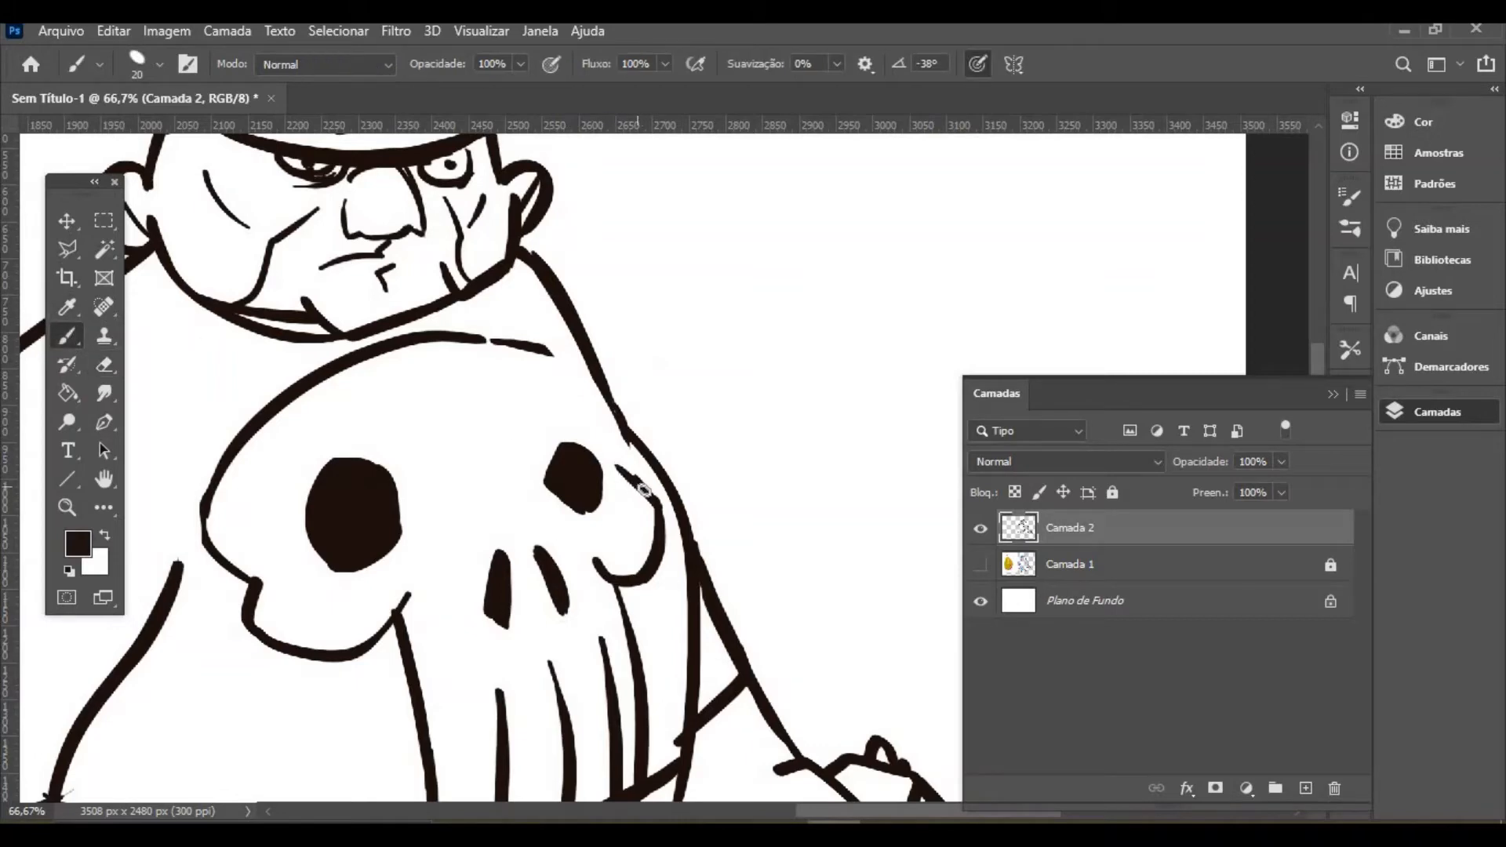
pyautogui.moveTo(583, 384); pyautogui.dragTo(607, 452)
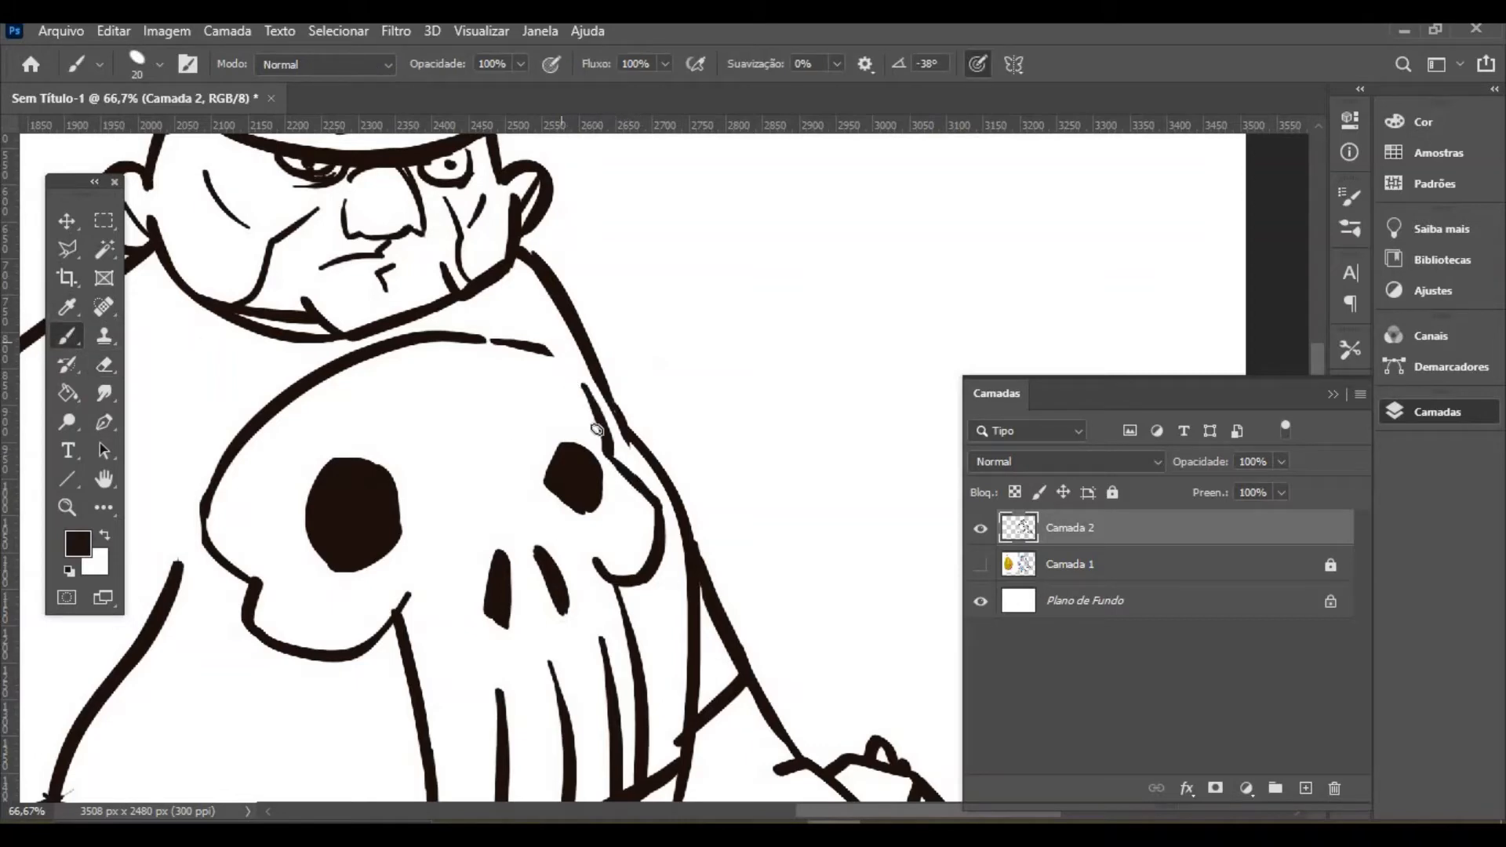
pyautogui.moveTo(552, 352)
pyautogui.mouseDown()
pyautogui.moveTo(608, 450)
pyautogui.moveTo(525, 344)
pyautogui.moveTo(506, 342)
pyautogui.mouseUp()
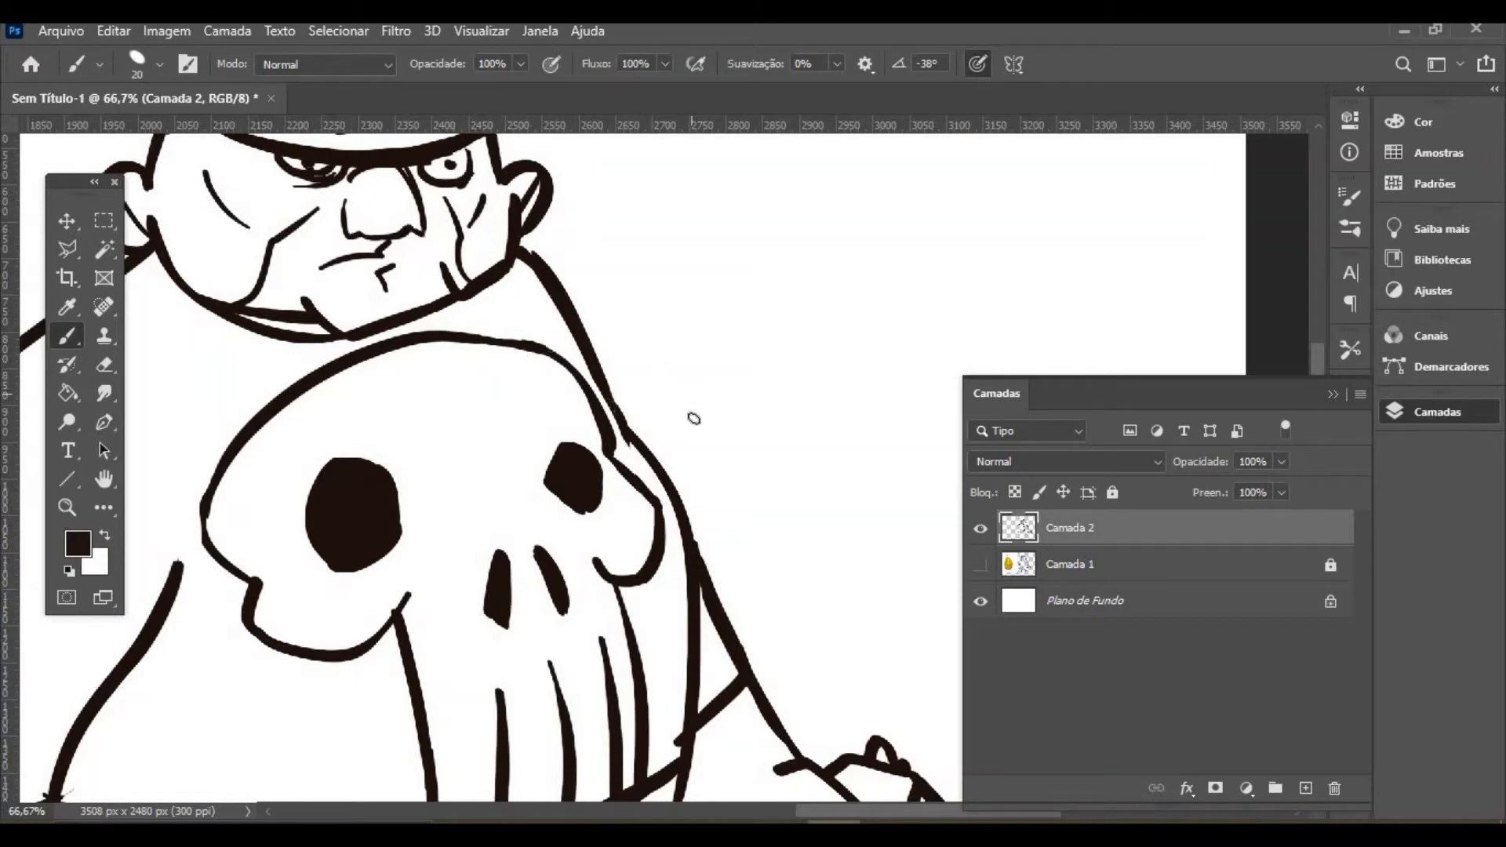
# Move the inked character off the sketch to the canvas's left side, leaving the sketch layer Camada 1 hidden
pyautogui.hotkey('ctrl', '-')
pyautogui.hotkey('ctrl', '-')
pyautogui.hotkey('ctrl', '-')
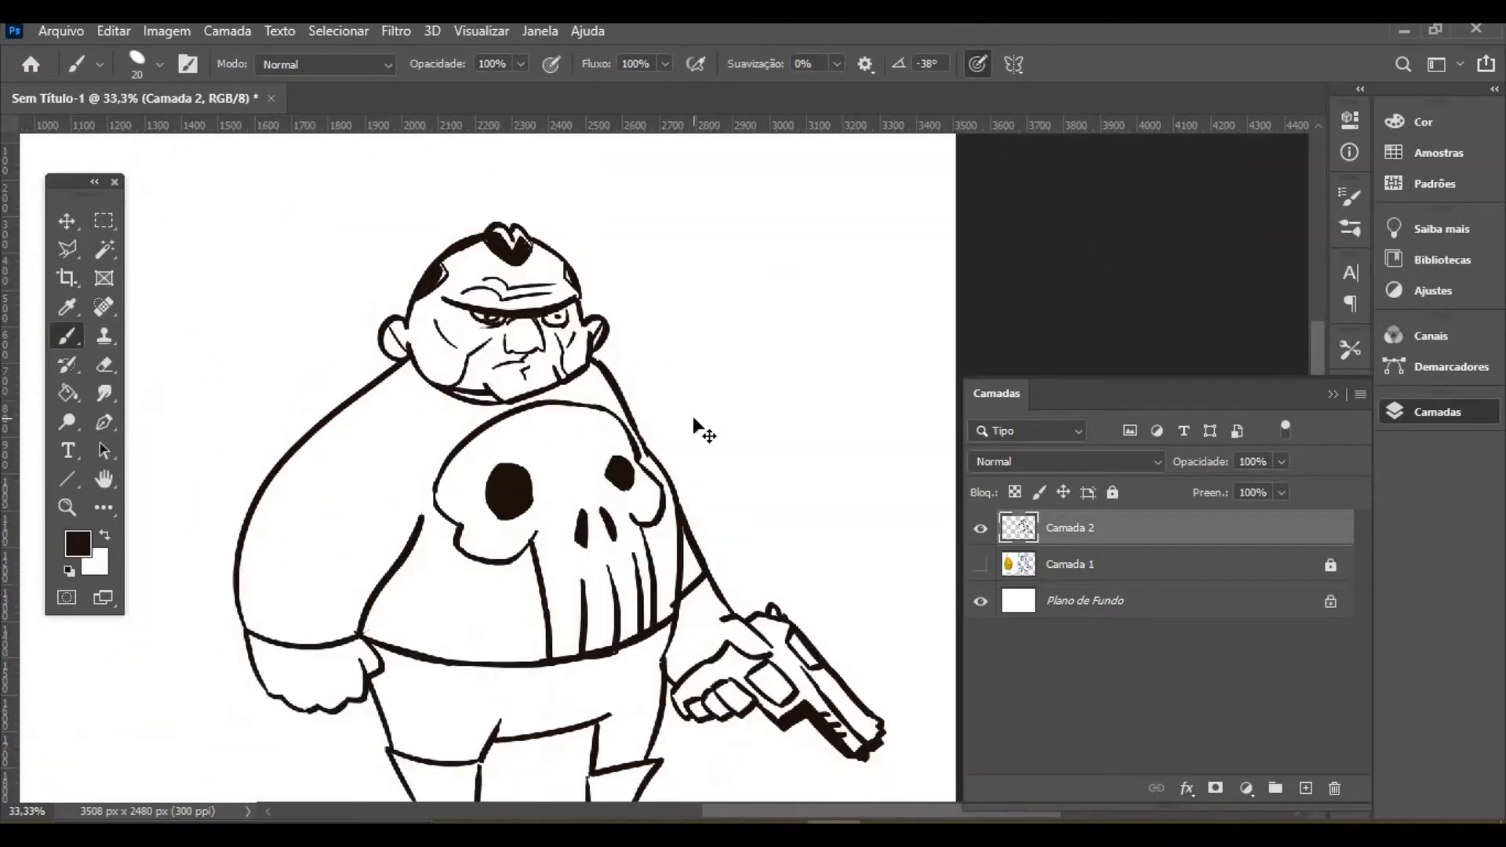
pyautogui.hotkey('ctrl', '-')
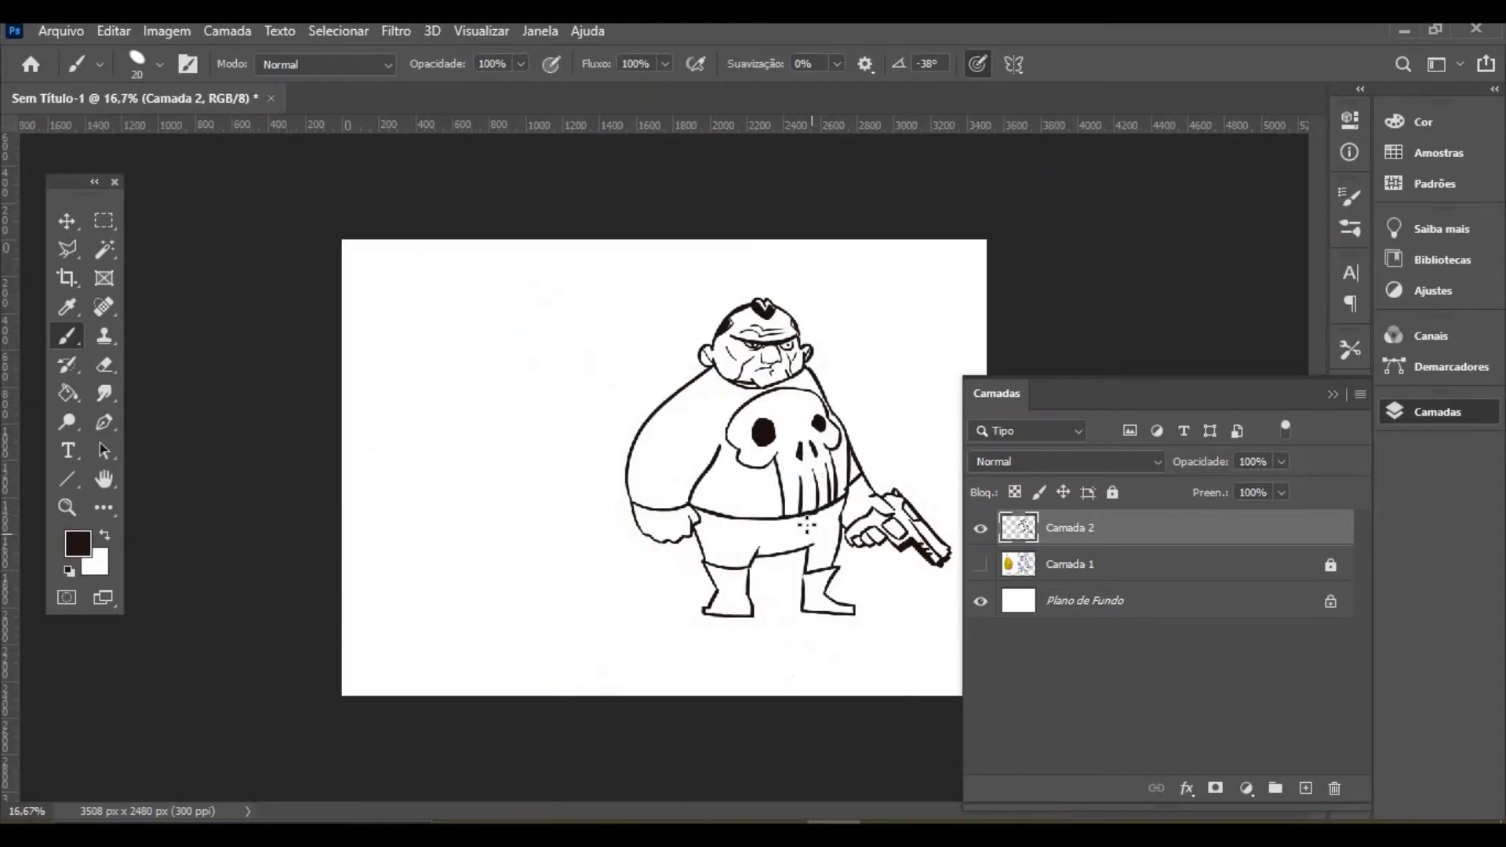
pyautogui.click(66, 221)
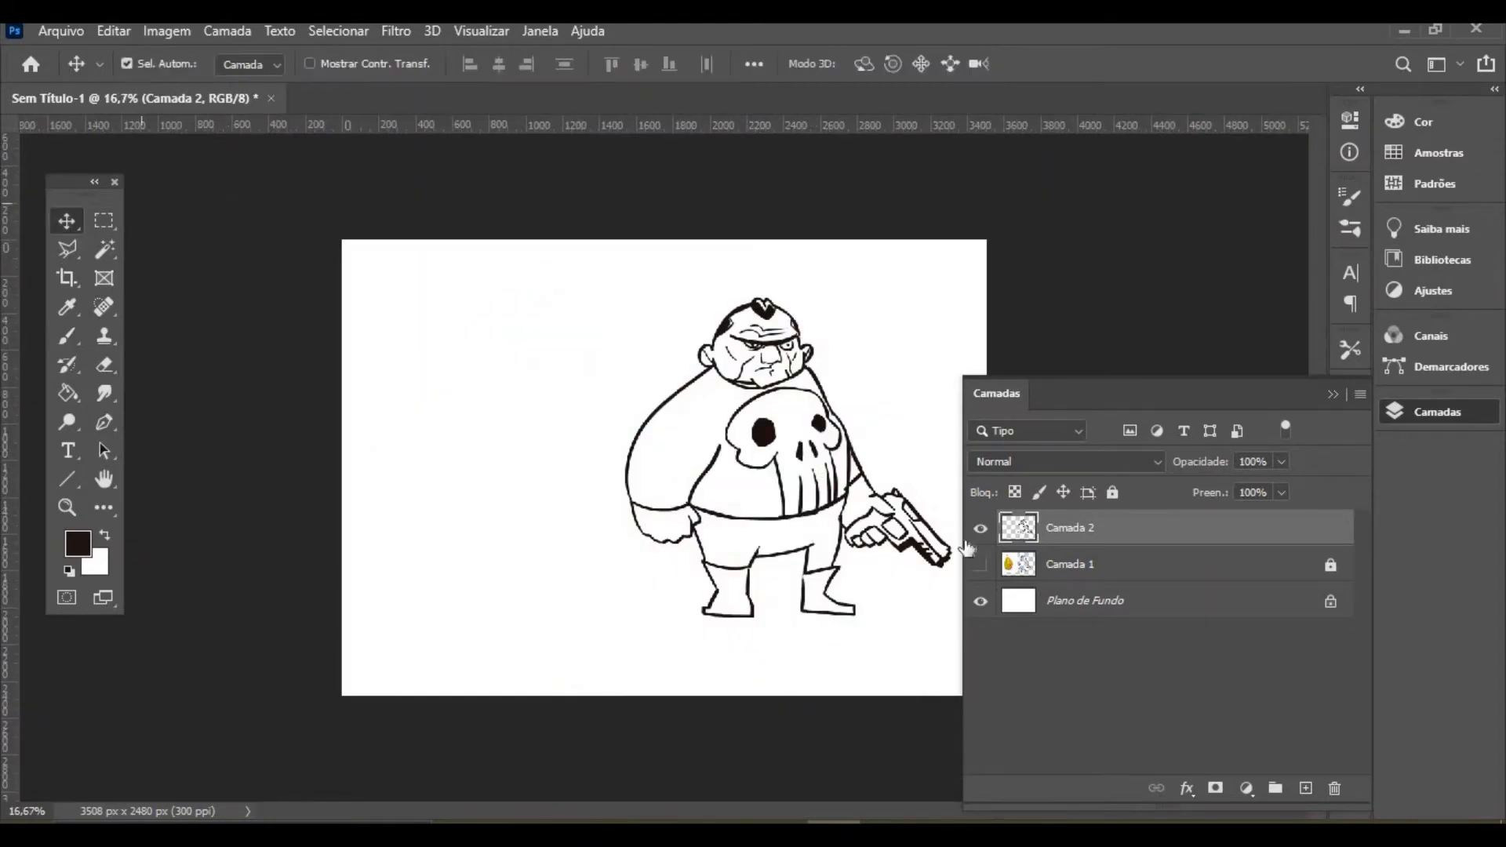
pyautogui.click(980, 566)
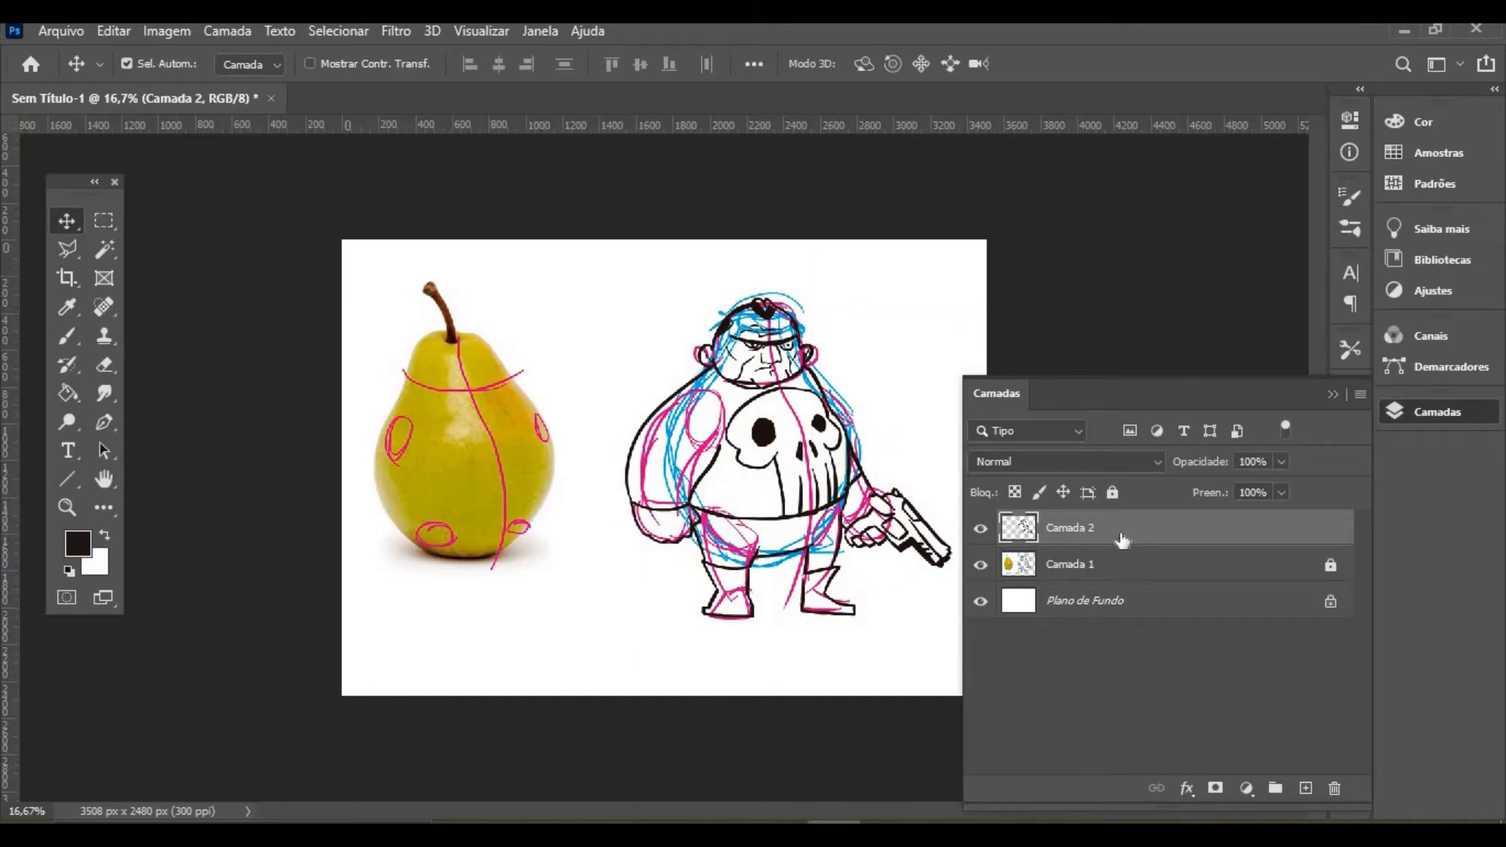
pyautogui.moveTo(696, 367); pyautogui.dragTo(645, 356)
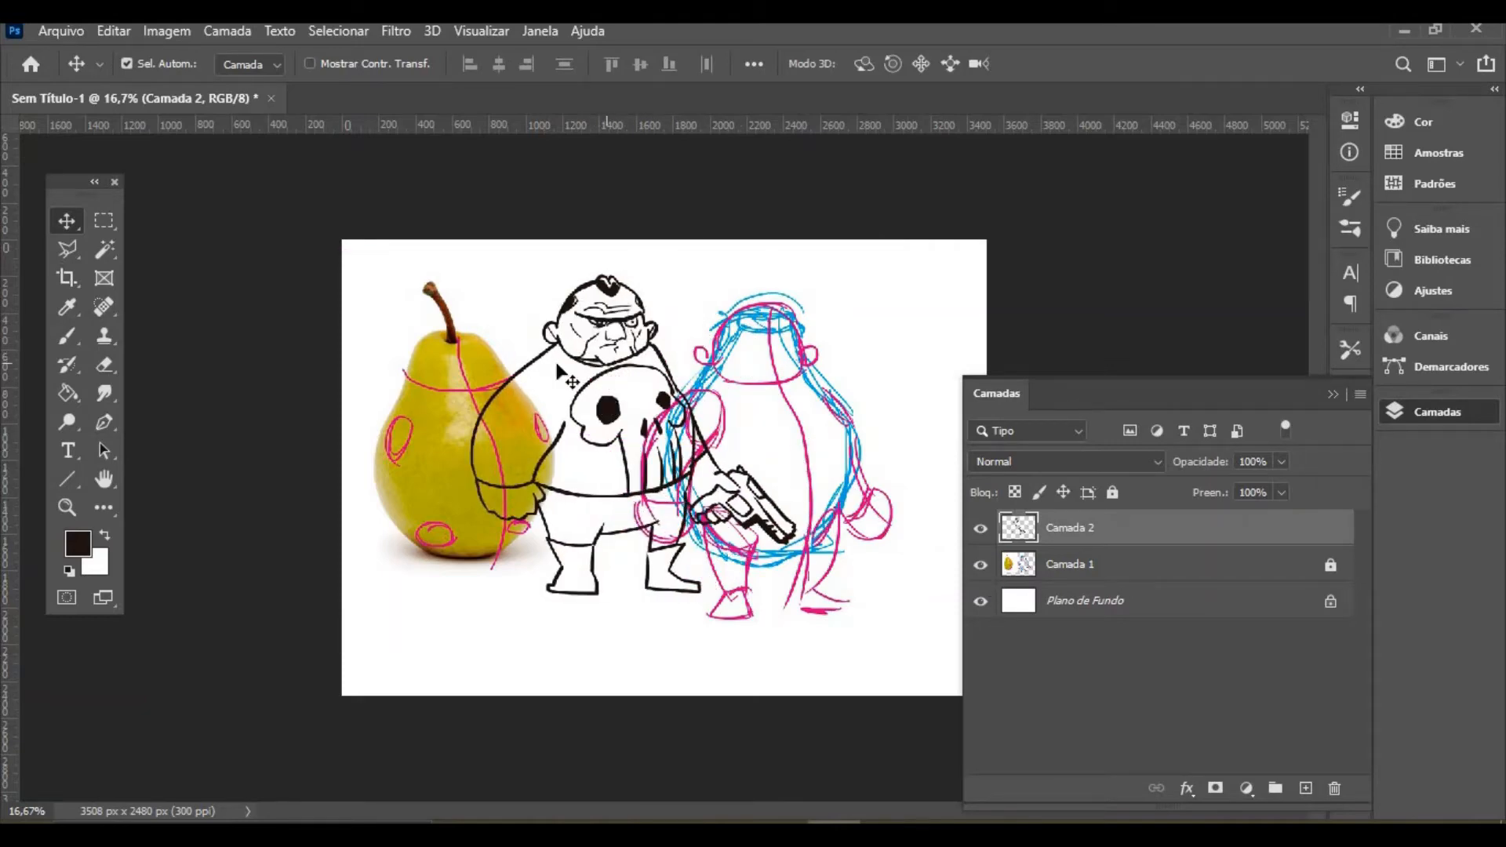
pyautogui.moveTo(538, 365); pyautogui.dragTo(605, 398)
pyautogui.moveTo(565, 455); pyautogui.dragTo(613, 362)
pyautogui.click(981, 564)
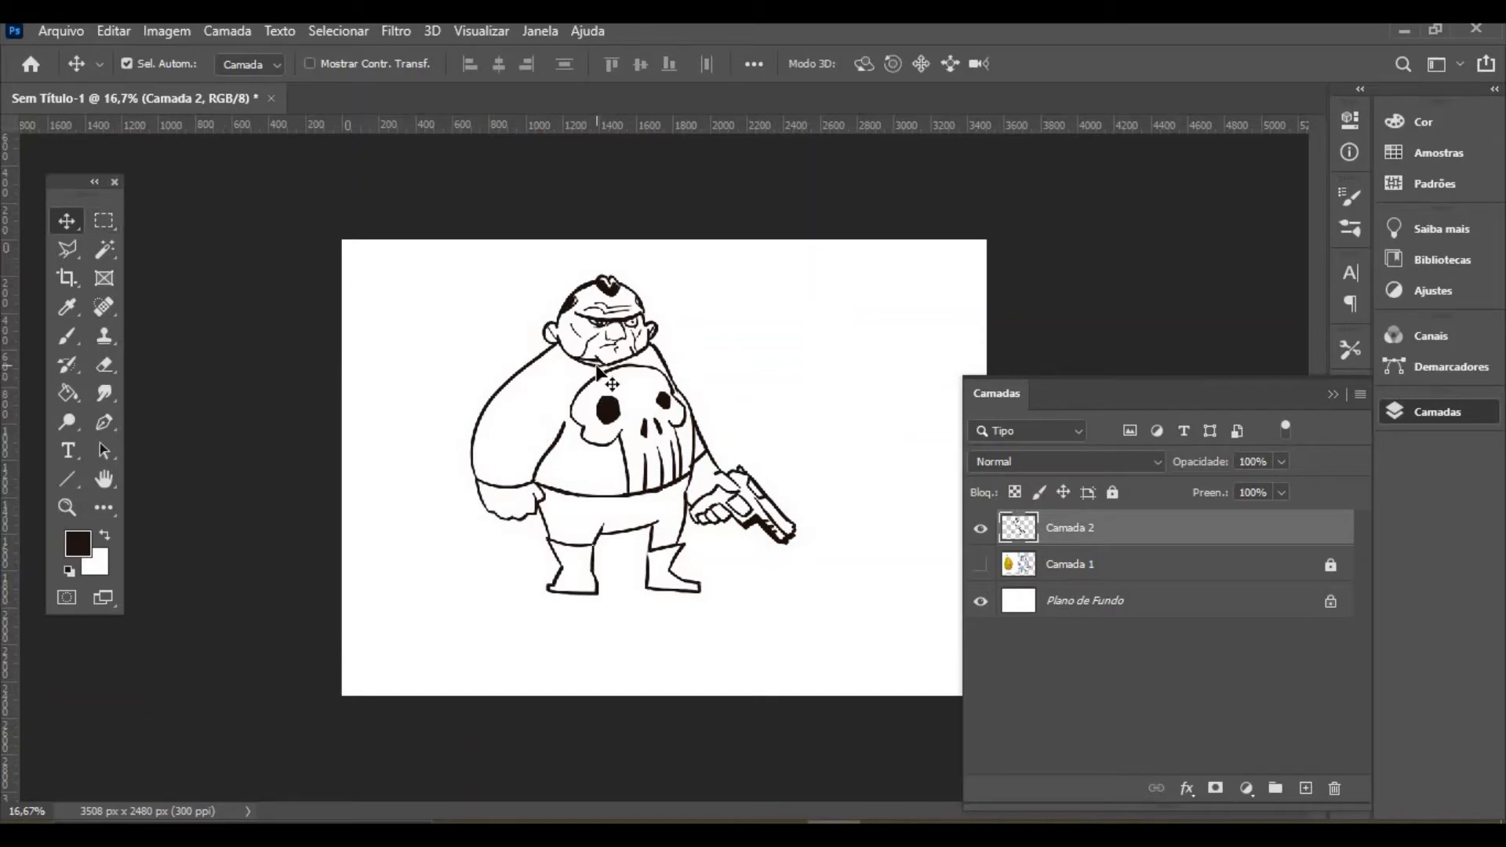
pyautogui.moveTo(597, 368)
pyautogui.mouseDown()
pyautogui.moveTo(552, 407)
pyautogui.moveTo(495, 375)
pyautogui.mouseUp()
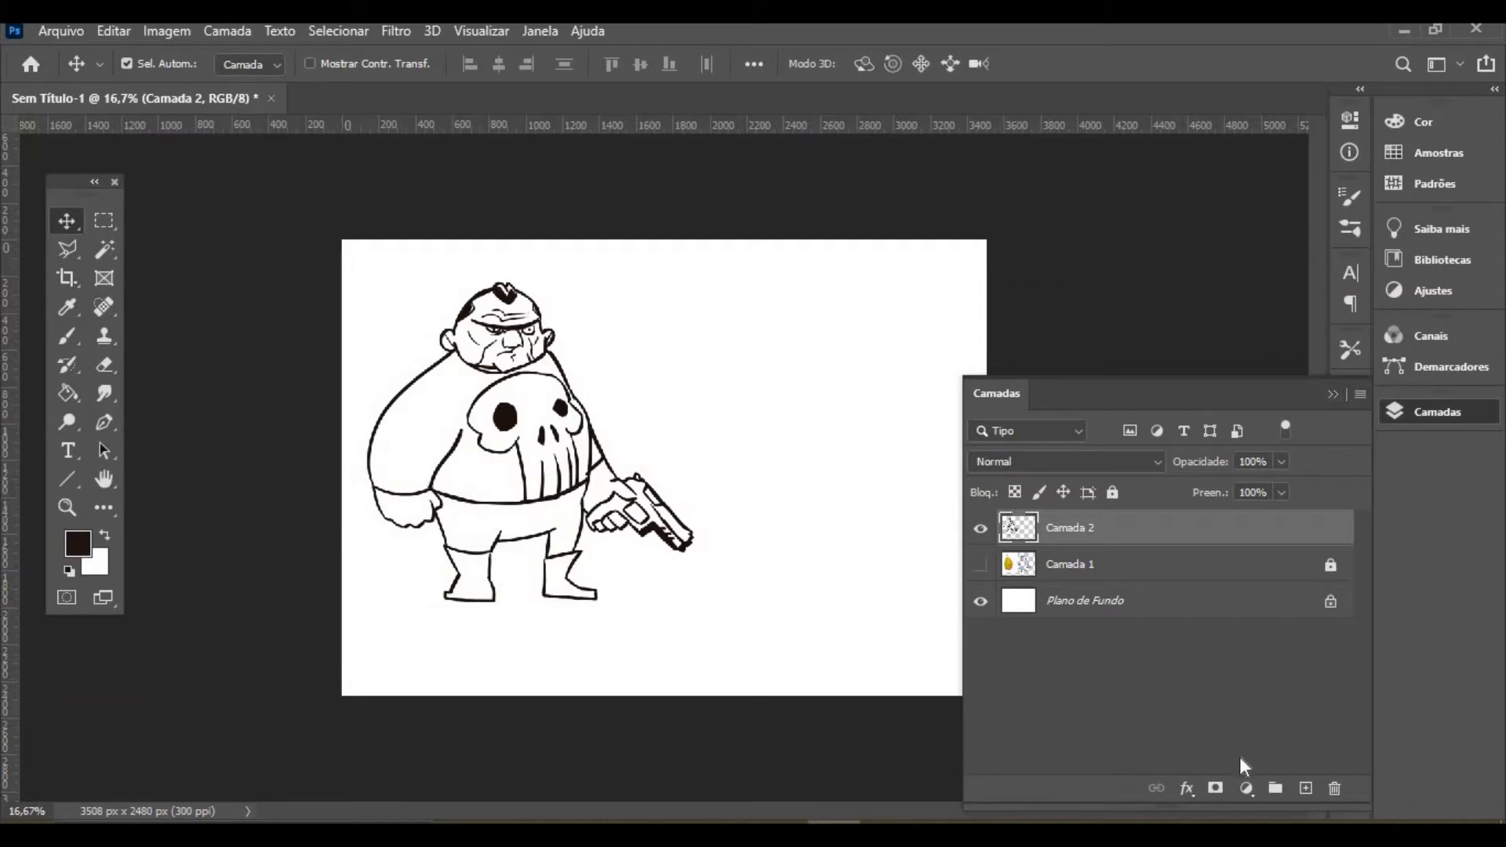
# Add two new layers above the line art and lock the lower of the two
pyautogui.click(1306, 788)
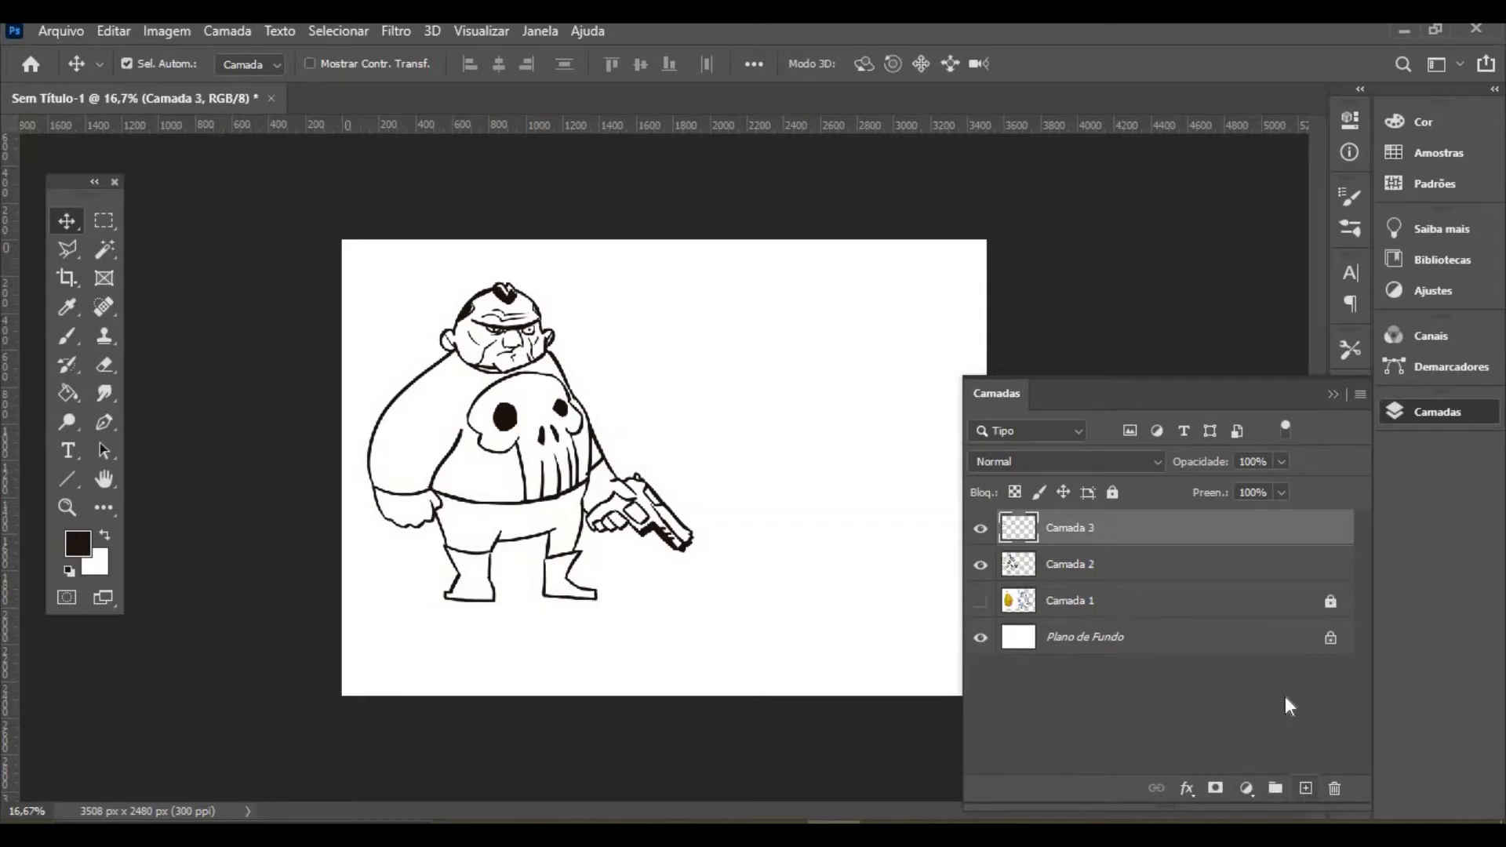
pyautogui.click(1306, 788)
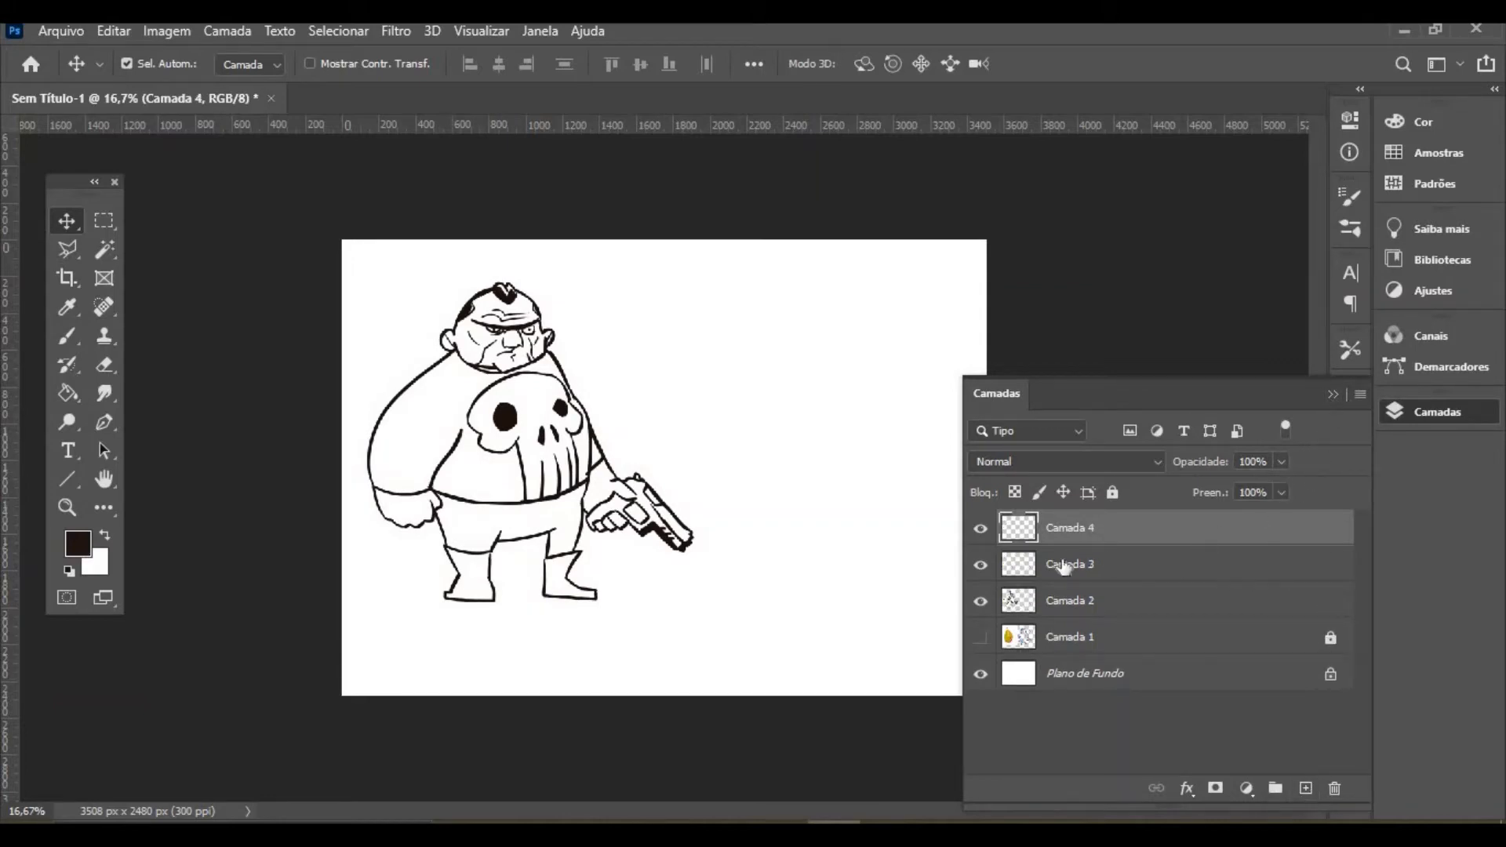
pyautogui.click(1114, 565)
pyautogui.click(1112, 491)
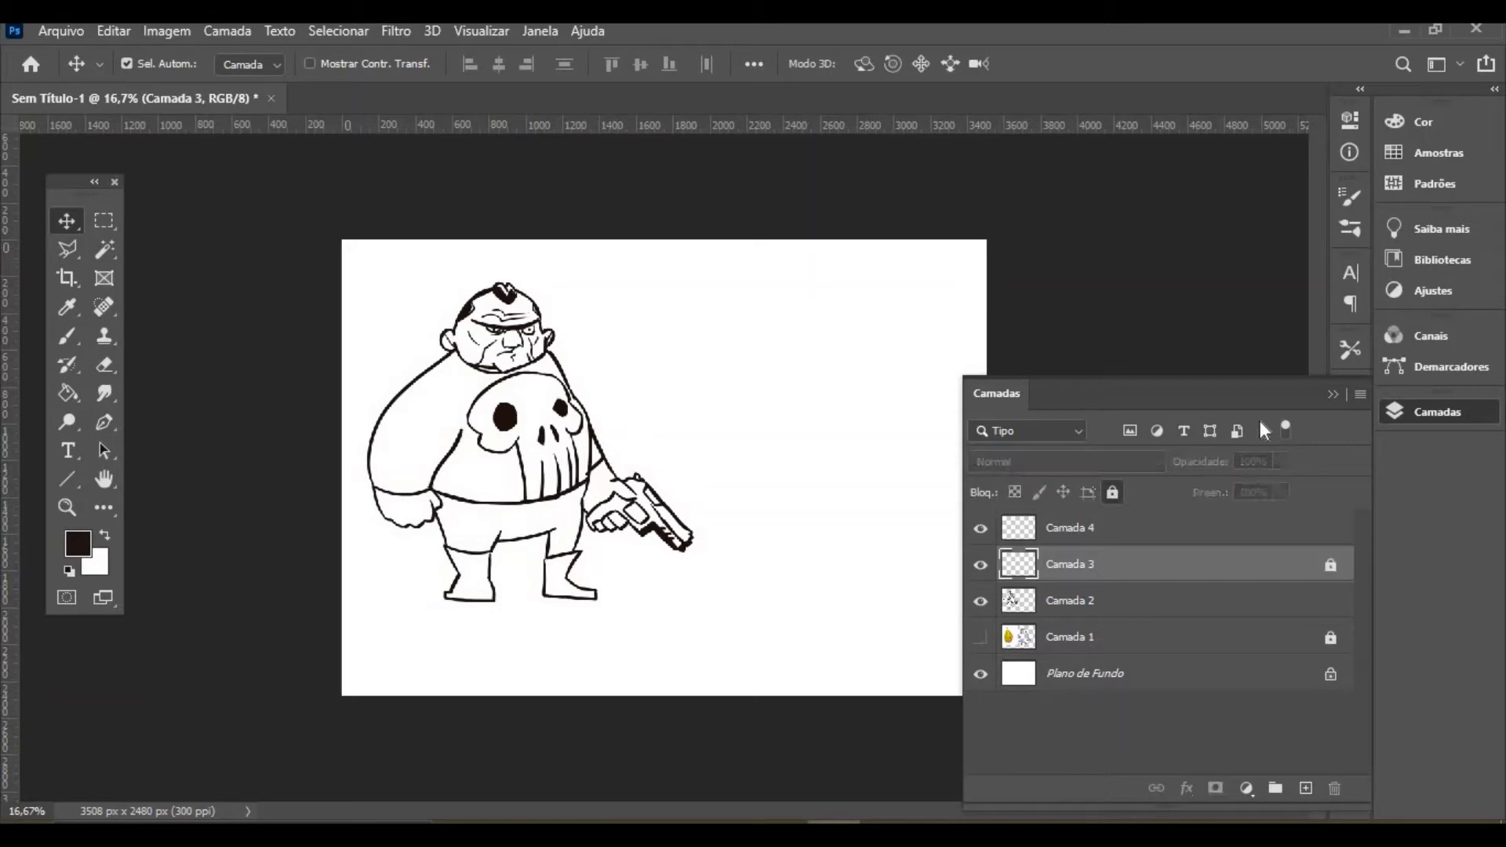
# Set the brush's foreground color to pure cyan with C at 100% and M, Y and K at 0%
pyautogui.click(1333, 394)
pyautogui.click(67, 508)
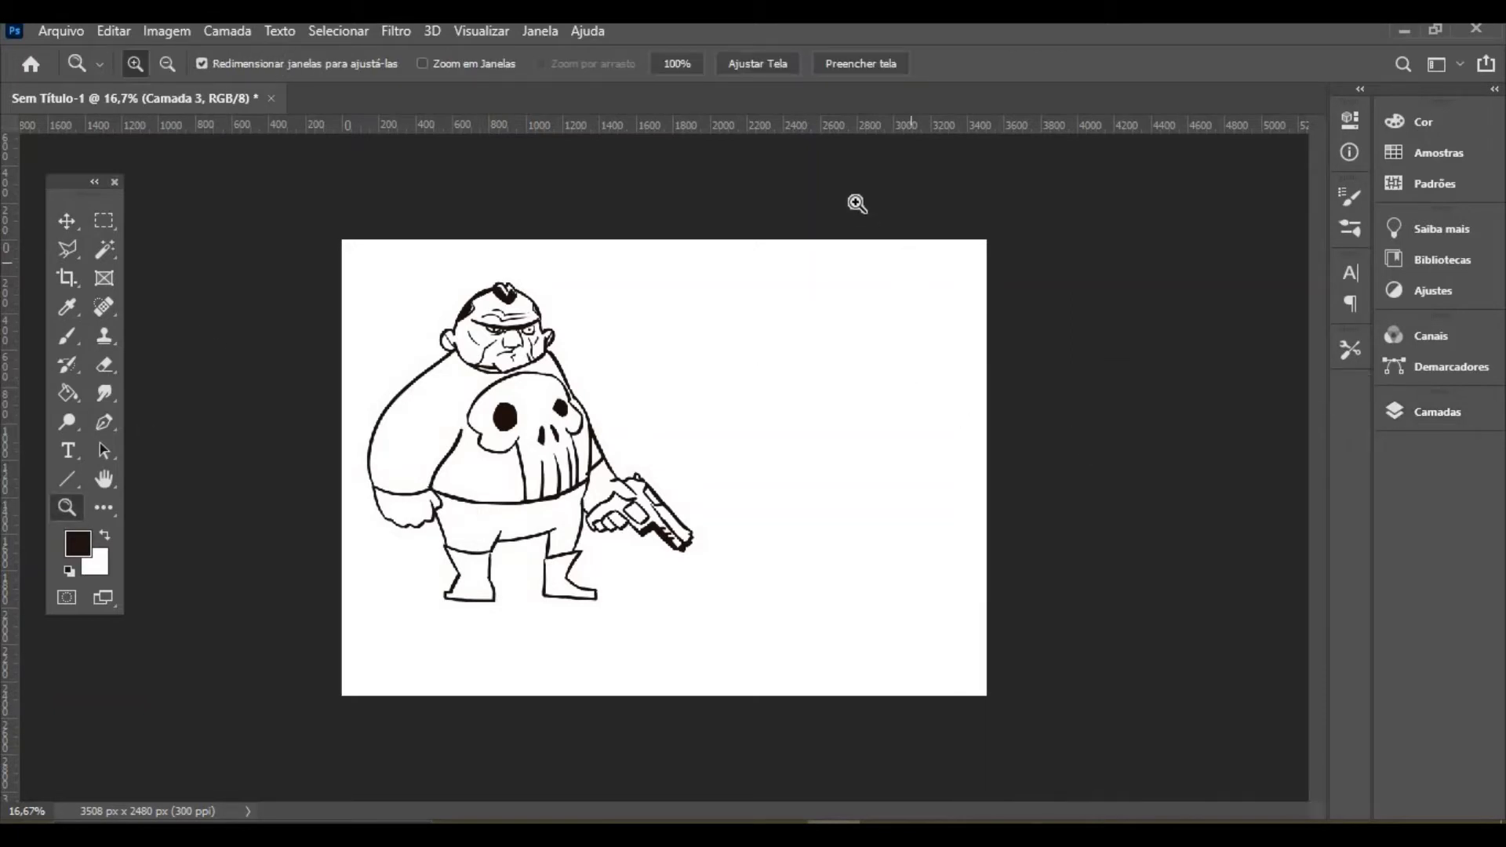
pyautogui.click(857, 204)
pyautogui.press('b')
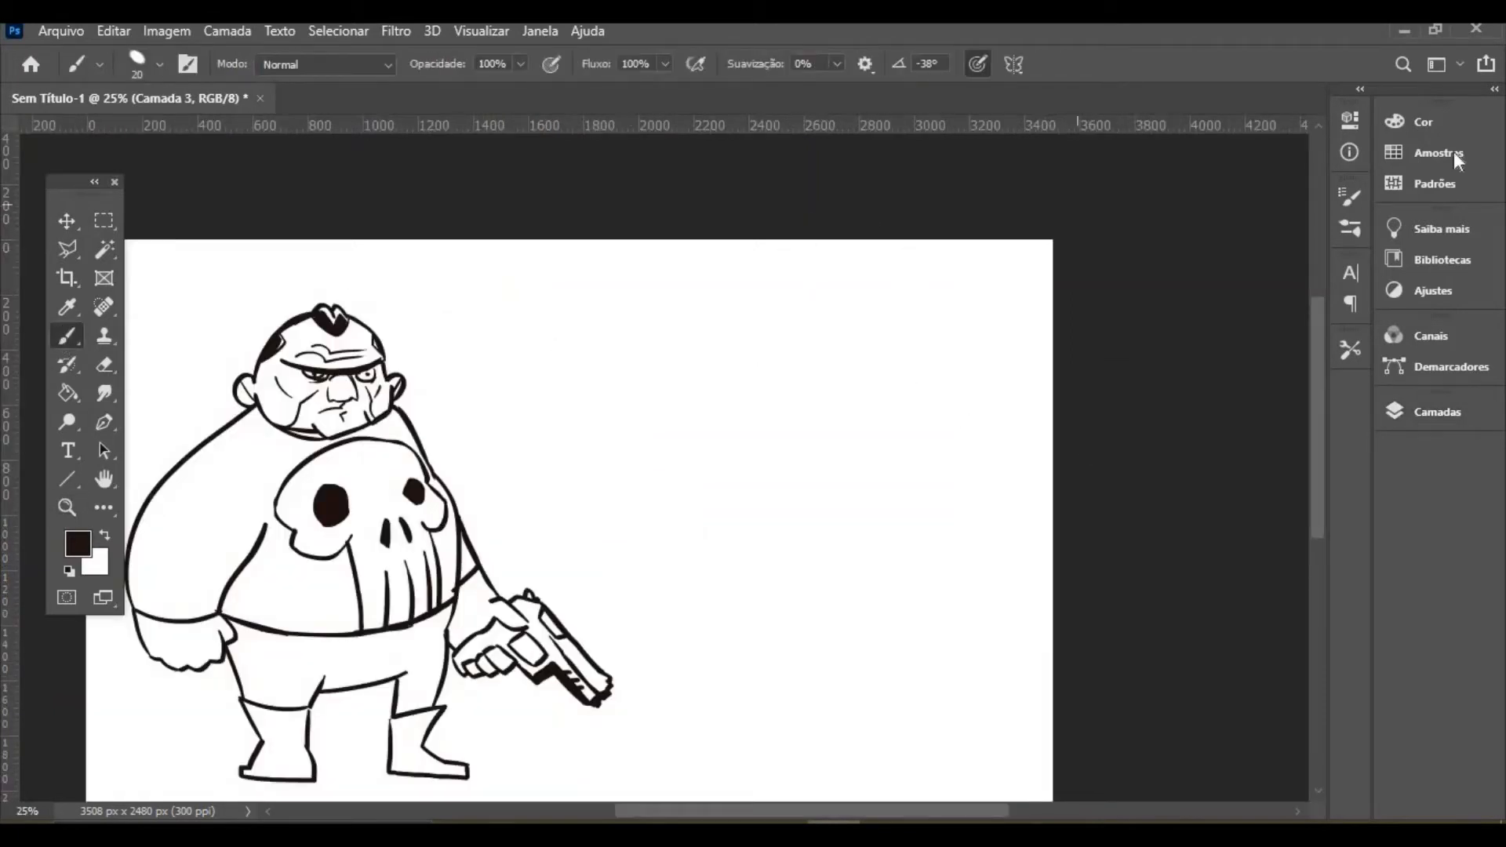
pyautogui.click(1432, 122)
pyautogui.moveTo(1290, 204); pyautogui.dragTo(1164, 202)
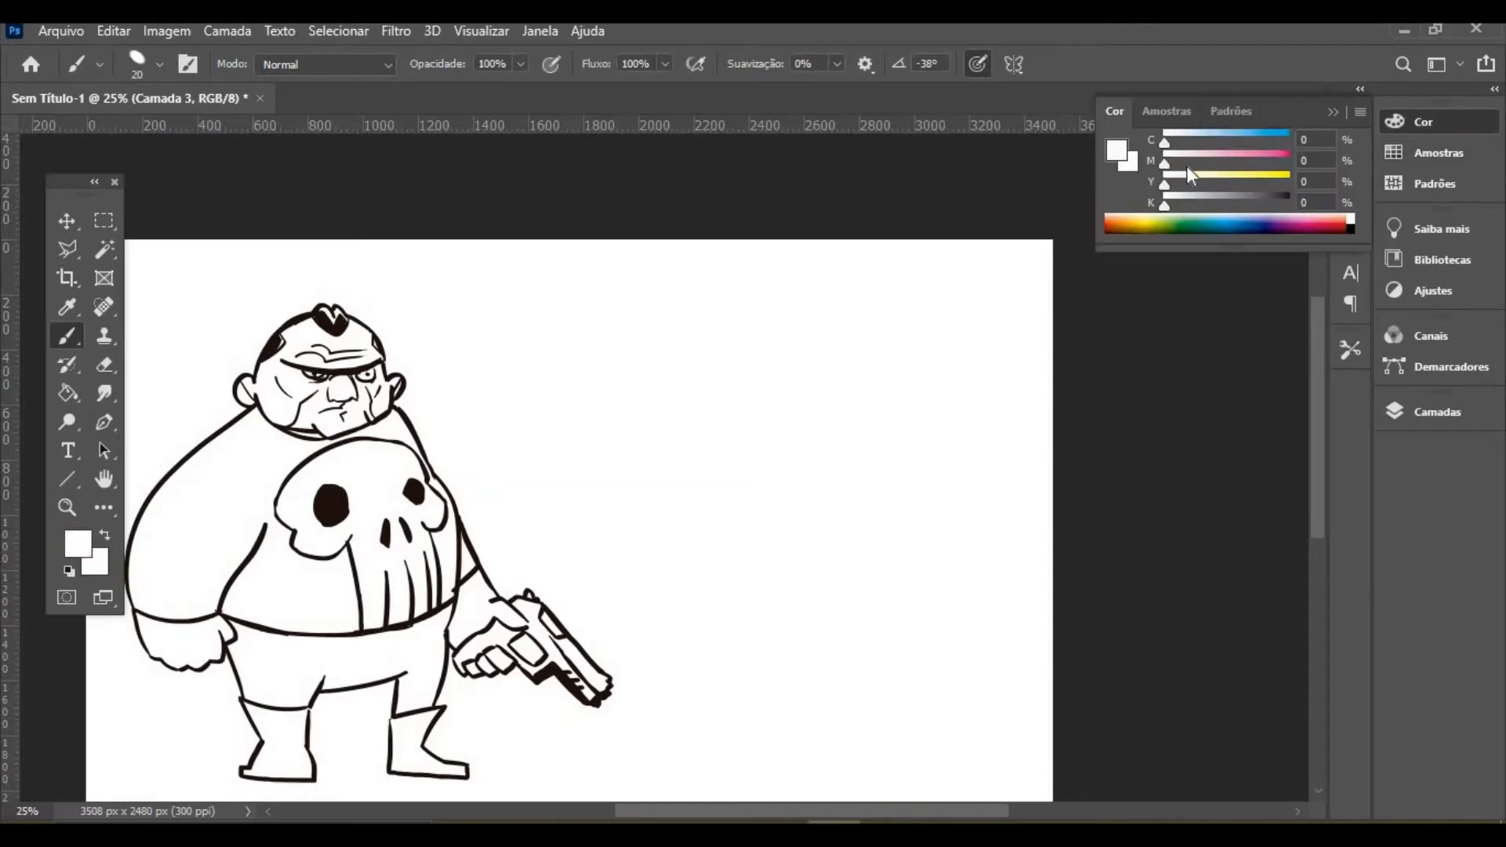
pyautogui.moveTo(1166, 138); pyautogui.dragTo(1296, 138)
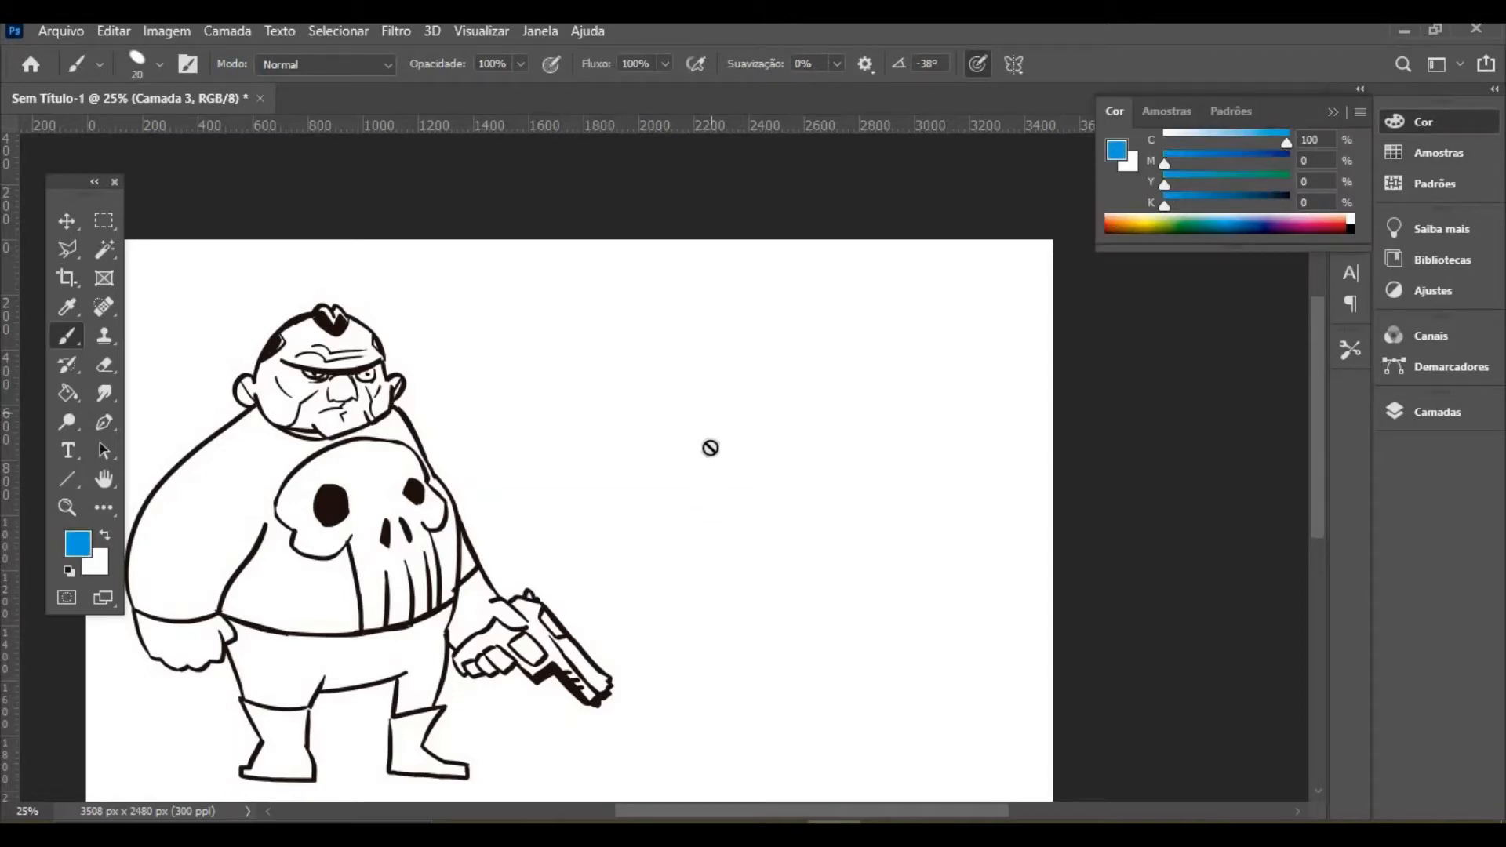
# Make layer Camada 4 active and set the brush size to 10 for sketching
pyautogui.click(1442, 416)
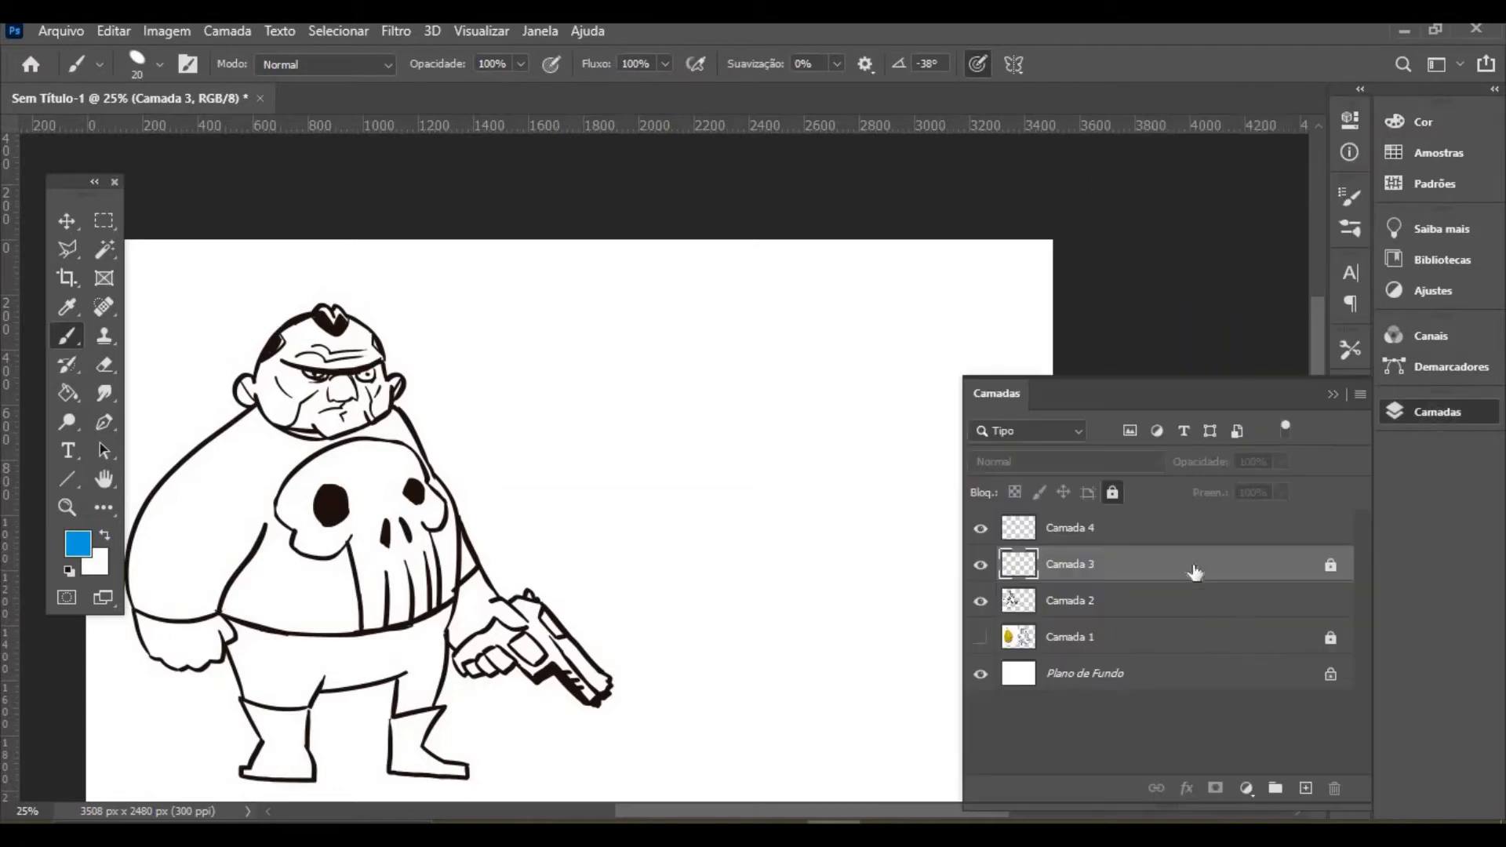
pyautogui.click(1211, 538)
pyautogui.click(1438, 124)
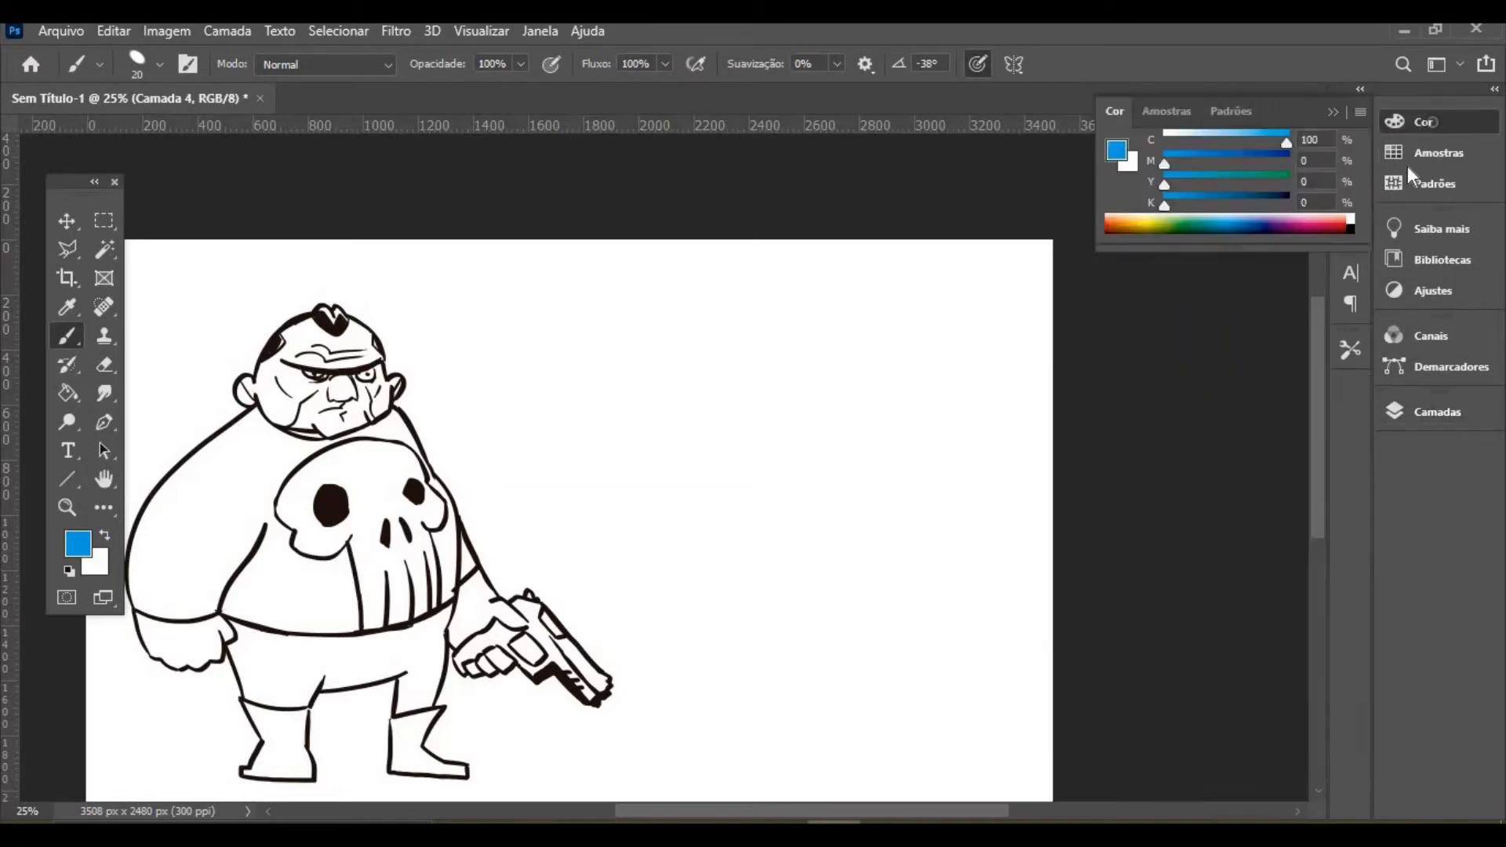
pyautogui.click(64, 341)
pyautogui.press('[')
# Sketch a leaning pear-shaped body in cyan beside the inked character, with a narrow head end above a wide round belly
pyautogui.moveTo(772, 400)
pyautogui.mouseDown()
pyautogui.moveTo(782, 330)
pyautogui.moveTo(843, 312)
pyautogui.moveTo(882, 342)
pyautogui.moveTo(855, 645)
pyautogui.mouseUp()
pyautogui.moveTo(737, 609); pyautogui.dragTo(898, 580)
pyautogui.moveTo(686, 506); pyautogui.dragTo(882, 584)
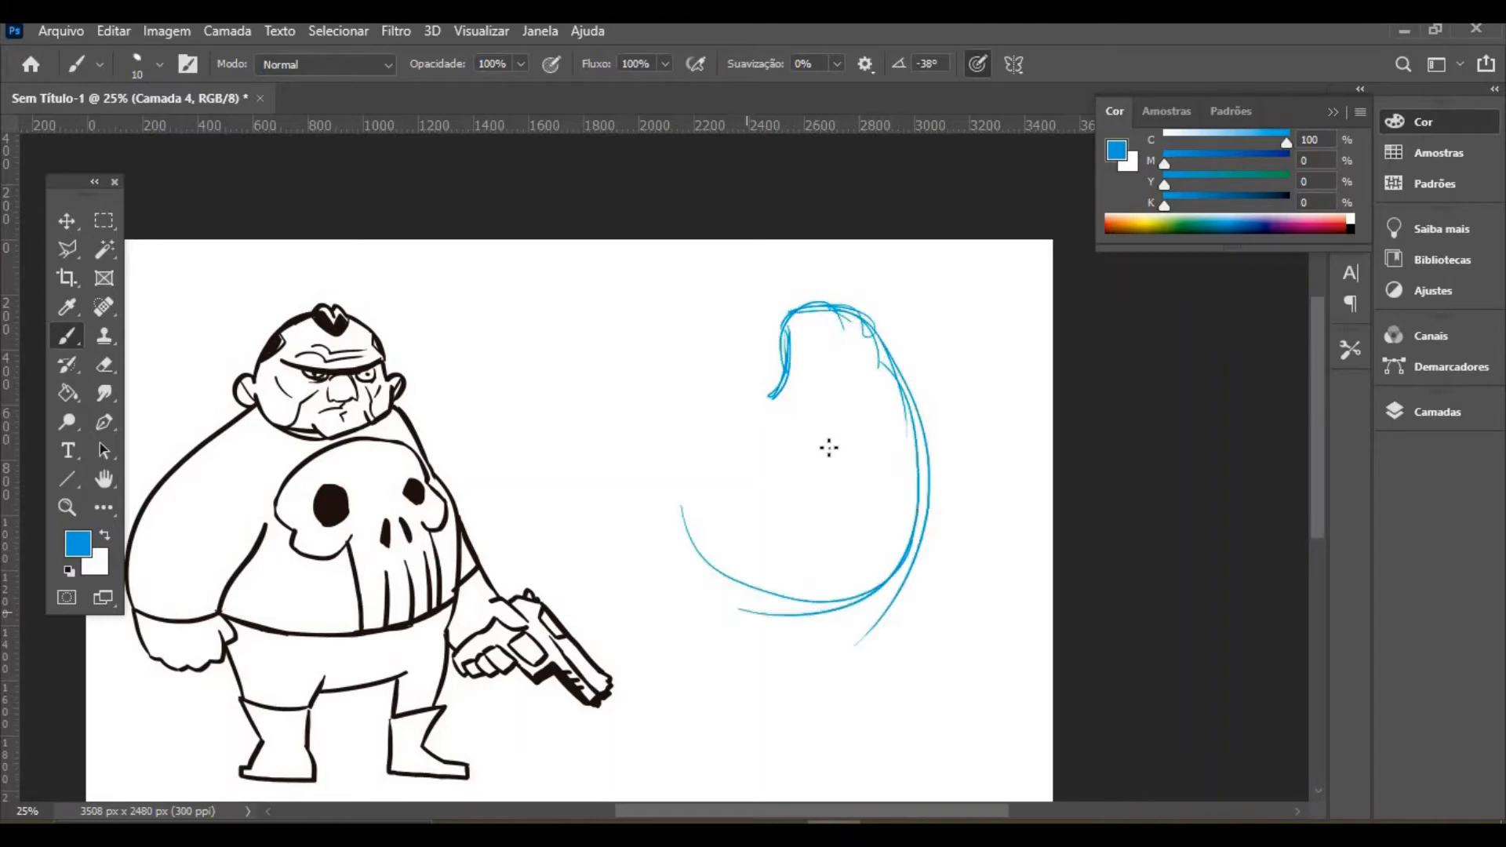
pyautogui.moveTo(796, 412); pyautogui.dragTo(784, 619)
pyautogui.moveTo(690, 561); pyautogui.dragTo(832, 420)
pyautogui.moveTo(682, 474)
pyautogui.mouseDown()
pyautogui.moveTo(787, 437)
pyautogui.moveTo(729, 604)
pyautogui.moveTo(894, 552)
pyautogui.mouseUp()
pyautogui.moveTo(824, 329); pyautogui.dragTo(919, 502)
pyautogui.moveTo(902, 412)
pyautogui.mouseDown()
pyautogui.moveTo(861, 317)
pyautogui.moveTo(894, 377)
pyautogui.mouseUp()
pyautogui.moveTo(860, 313)
pyautogui.mouseDown()
pyautogui.moveTo(797, 316)
pyautogui.moveTo(813, 349)
pyautogui.moveTo(759, 374)
pyautogui.moveTo(727, 419)
pyautogui.moveTo(787, 381)
pyautogui.moveTo(687, 439)
pyautogui.mouseUp()
pyautogui.moveTo(667, 501); pyautogui.dragTo(756, 606)
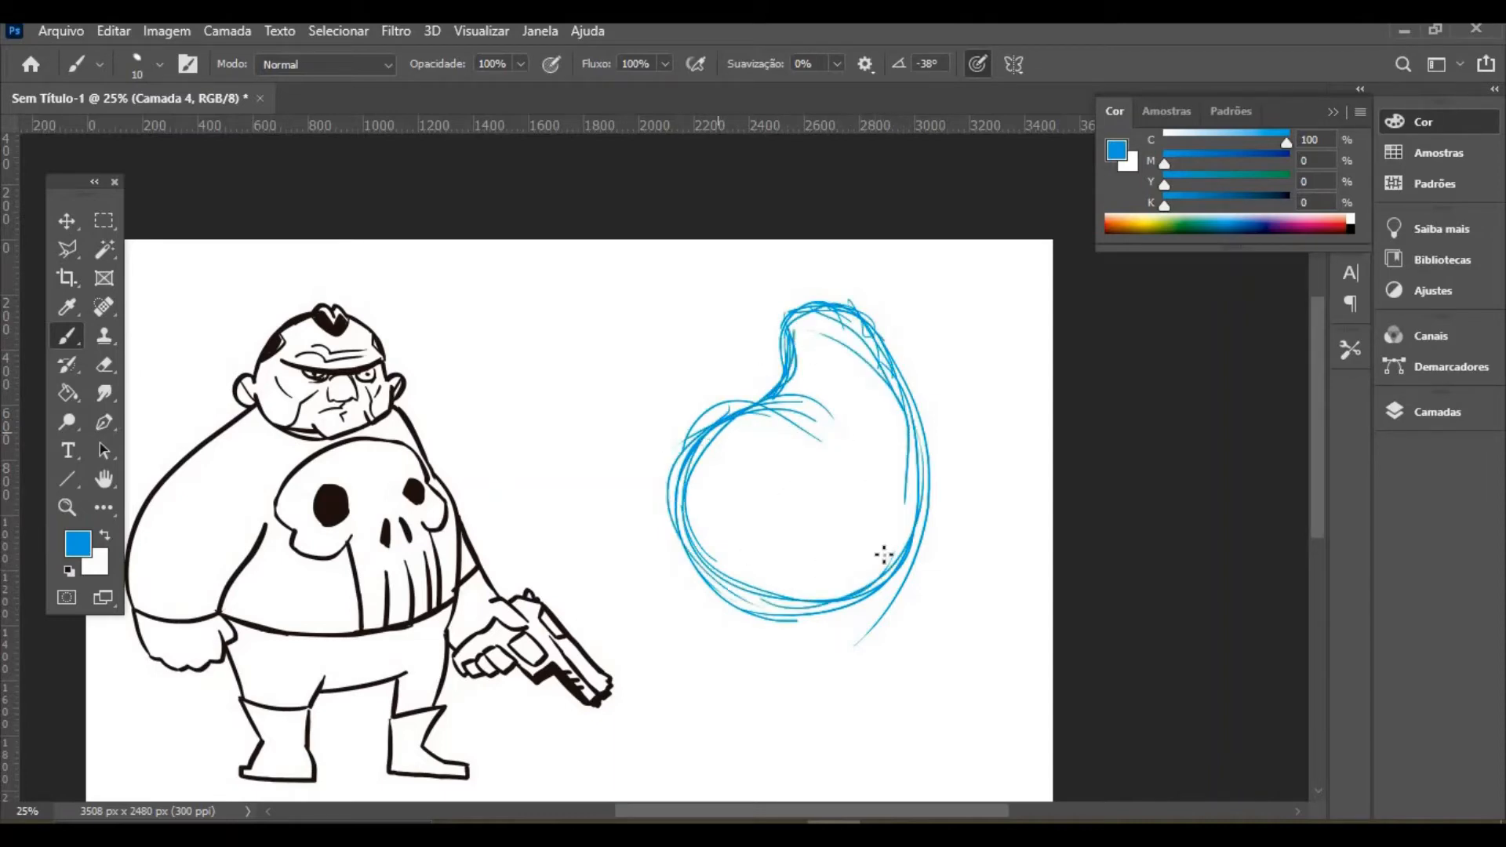
# Reinforce the pear shape's belly curve, far side and head top with overlapping cyan strokes
pyautogui.moveTo(688, 533); pyautogui.dragTo(882, 559)
pyautogui.moveTo(919, 439); pyautogui.dragTo(859, 604)
pyautogui.moveTo(750, 554); pyautogui.dragTo(816, 599)
pyautogui.moveTo(802, 317); pyautogui.dragTo(872, 338)
pyautogui.moveTo(902, 388); pyautogui.dragTo(816, 289)
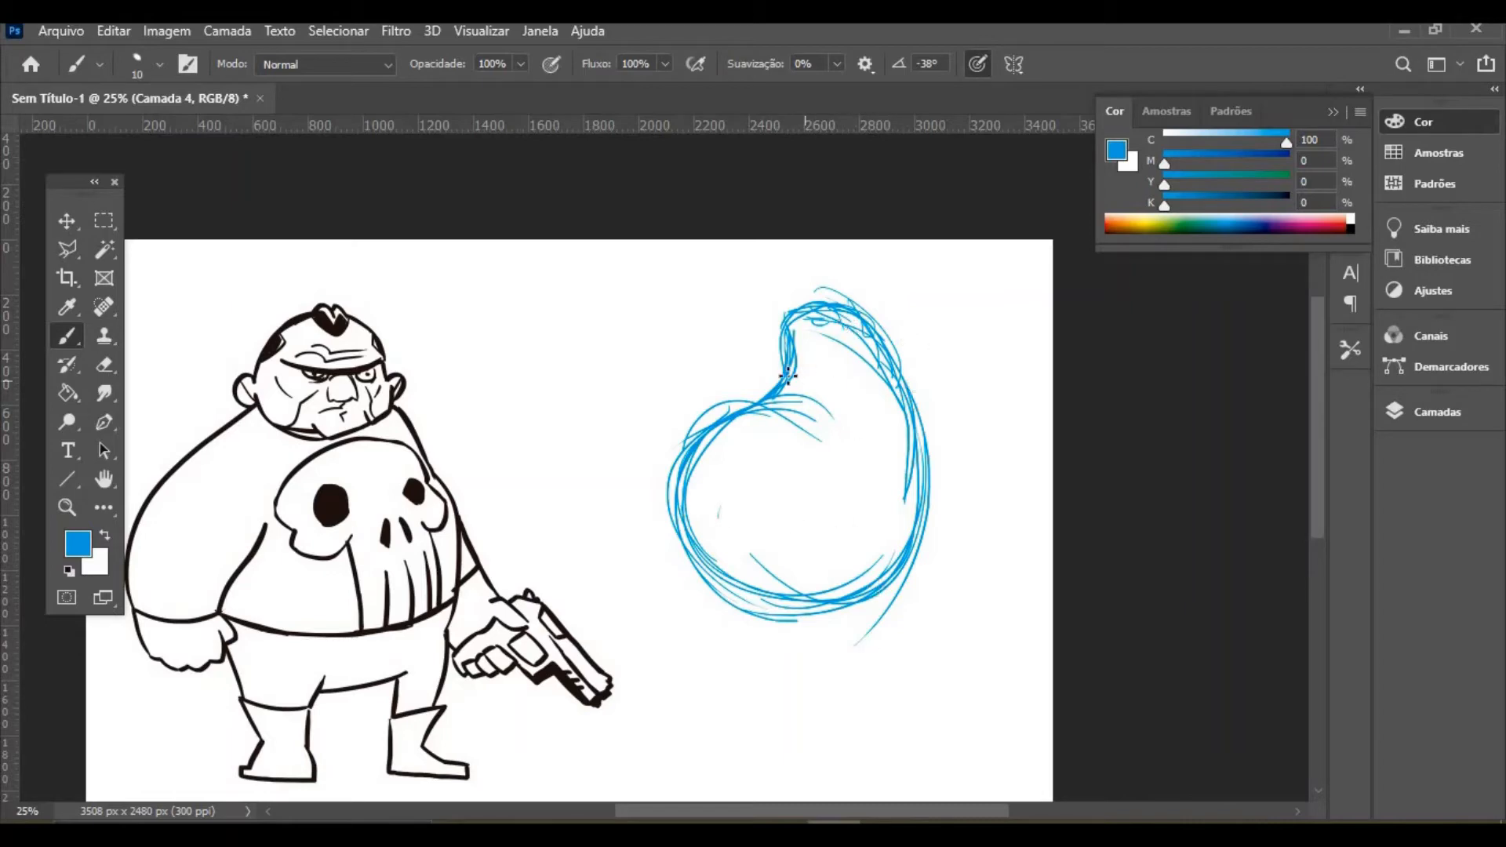
# Switch the brush color to magenta (M 100%, others 0%) and sketch the figure's jaw curve, curved centerline and waistline
pyautogui.moveTo(1286, 142); pyautogui.dragTo(1325, 148)
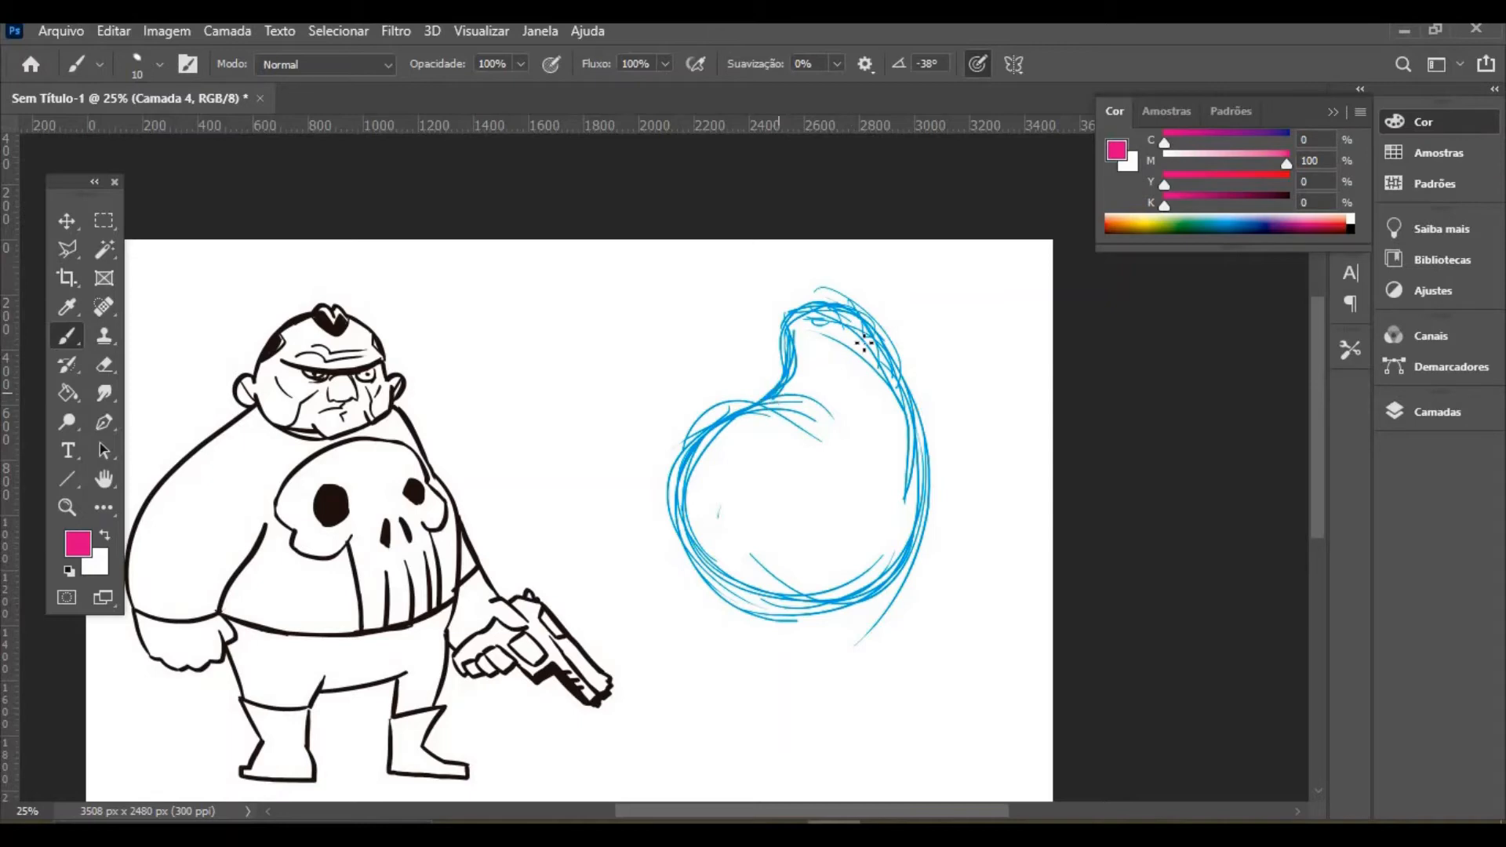
pyautogui.moveTo(789, 373)
pyautogui.mouseDown()
pyautogui.moveTo(888, 347)
pyautogui.moveTo(864, 544)
pyautogui.moveTo(881, 378)
pyautogui.mouseUp()
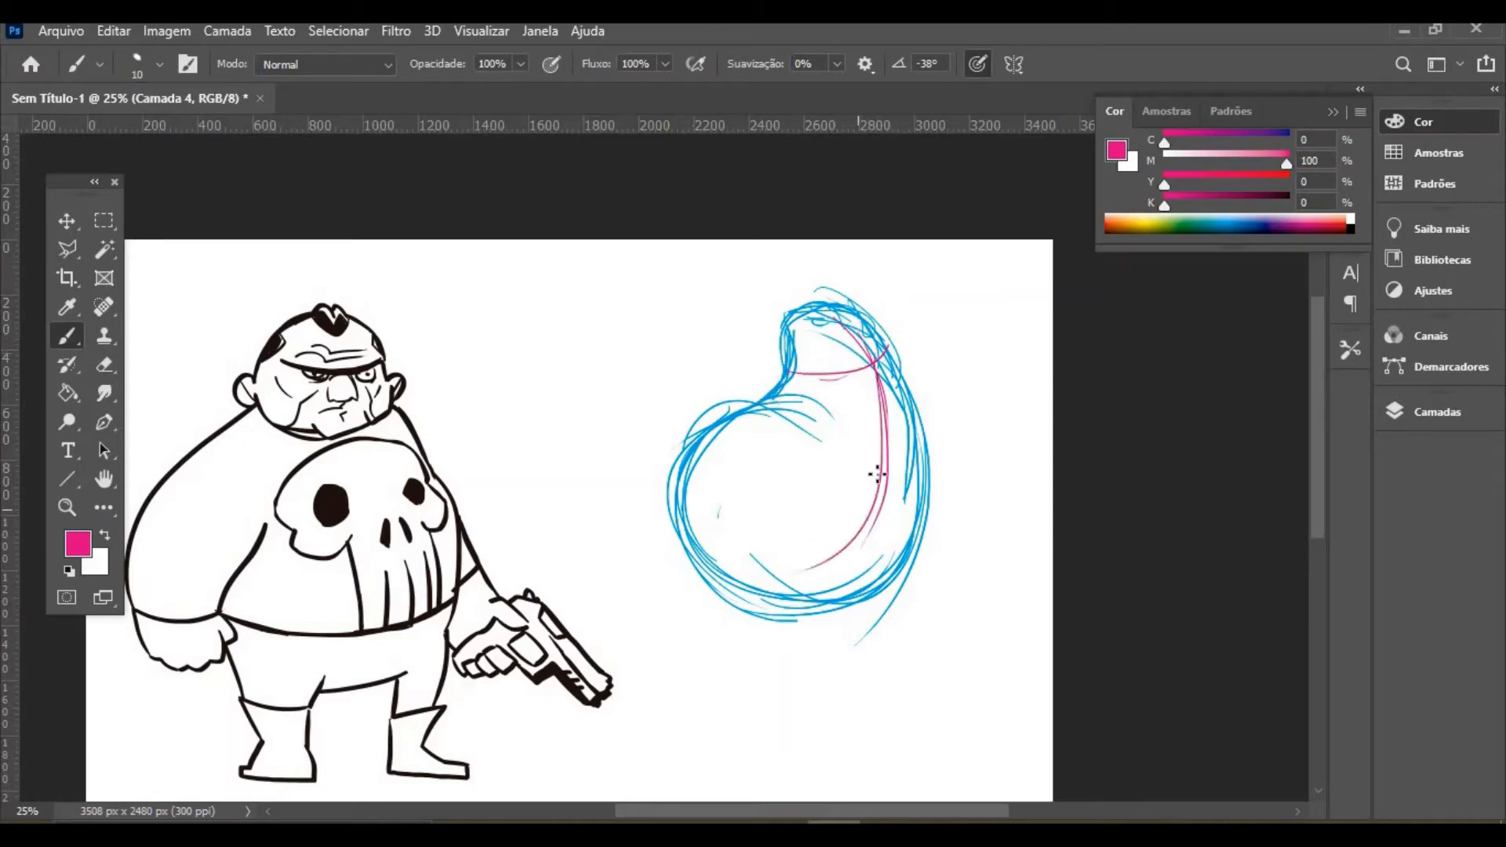
pyautogui.moveTo(876, 479); pyautogui.dragTo(715, 565)
# Mark where the limbs attach with magenta ovals for the raised leg, standing leg and both shoulders
pyautogui.moveTo(741, 434)
pyautogui.mouseDown()
pyautogui.moveTo(733, 504)
pyautogui.moveTo(744, 439)
pyautogui.moveTo(766, 471)
pyautogui.mouseUp()
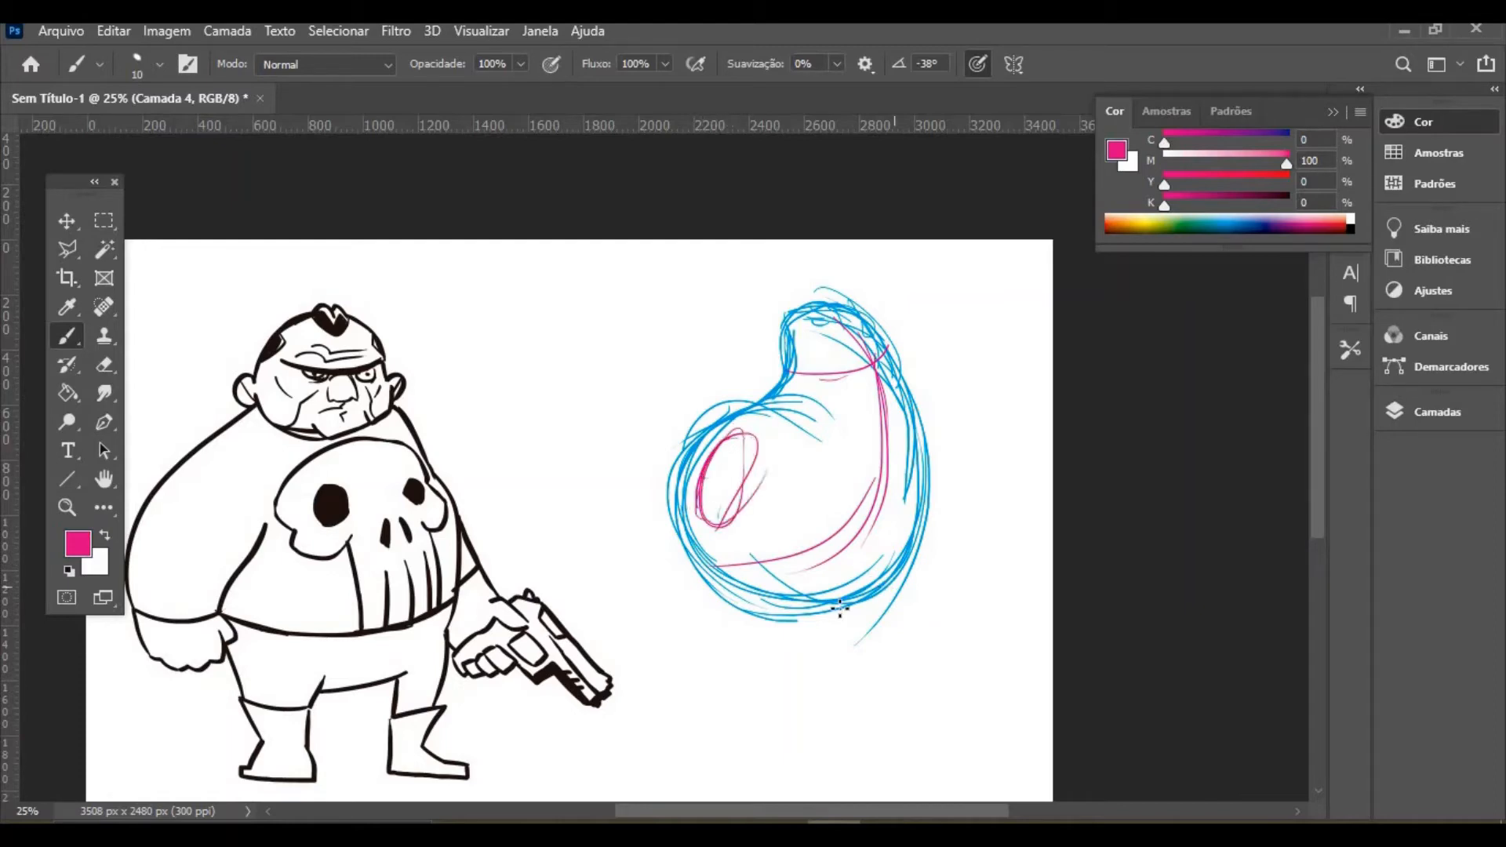
pyautogui.moveTo(847, 586); pyautogui.dragTo(872, 590)
pyautogui.moveTo(795, 390)
pyautogui.mouseDown()
pyautogui.moveTo(790, 416)
pyautogui.moveTo(828, 402)
pyautogui.moveTo(808, 408)
pyautogui.mouseUp()
pyautogui.moveTo(904, 396)
pyautogui.mouseDown()
pyautogui.moveTo(917, 433)
pyautogui.moveTo(906, 401)
pyautogui.mouseUp()
# Sketch the near arm thrust up from its shoulder oval, ending in a large round hand with spread fingers
pyautogui.moveTo(728, 278); pyautogui.dragTo(784, 369)
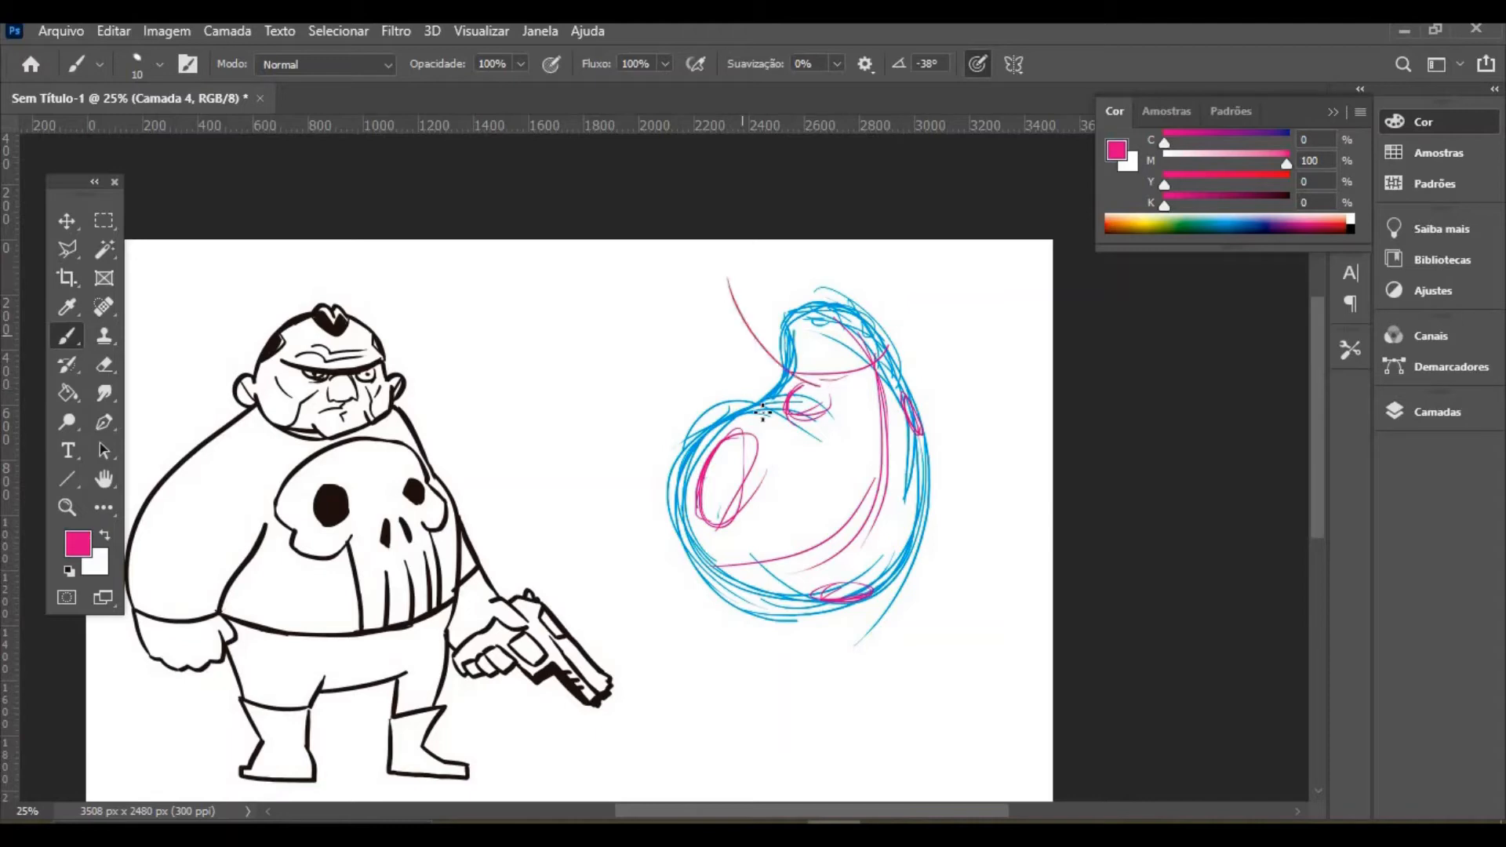
pyautogui.moveTo(679, 363)
pyautogui.mouseDown()
pyautogui.moveTo(792, 424)
pyautogui.moveTo(722, 280)
pyautogui.mouseUp()
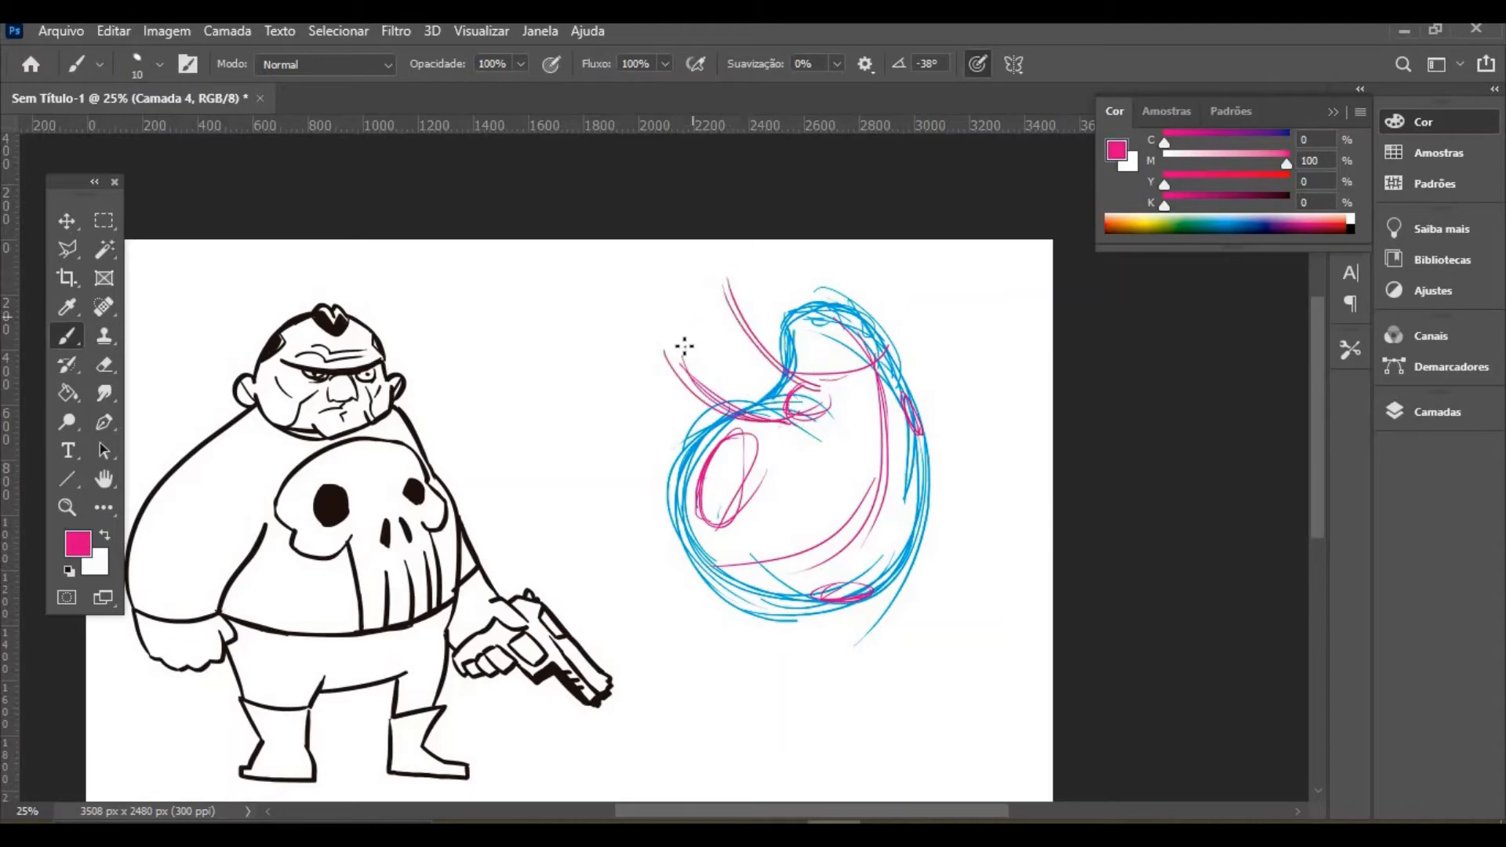
pyautogui.moveTo(665, 353); pyautogui.dragTo(738, 345)
pyautogui.moveTo(704, 277)
pyautogui.mouseDown()
pyautogui.moveTo(733, 354)
pyautogui.moveTo(728, 305)
pyautogui.moveTo(761, 290)
pyautogui.moveTo(773, 301)
pyautogui.mouseUp()
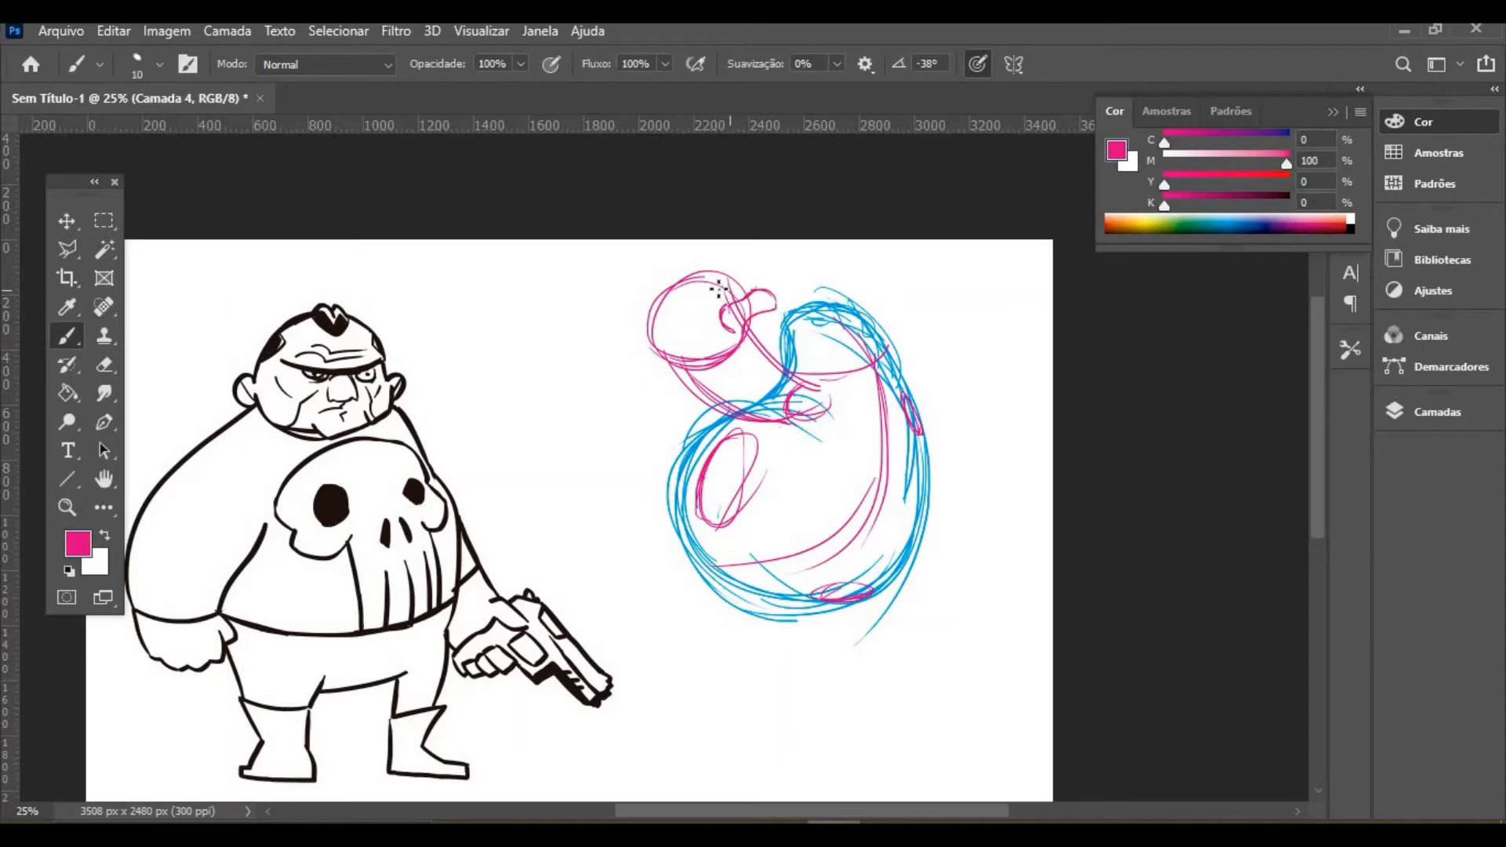
pyautogui.moveTo(725, 298)
pyautogui.mouseDown()
pyautogui.moveTo(732, 263)
pyautogui.moveTo(704, 299)
pyautogui.moveTo(676, 299)
pyautogui.moveTo(672, 256)
pyautogui.moveTo(672, 300)
pyautogui.moveTo(650, 318)
pyautogui.moveTo(624, 304)
pyautogui.moveTo(643, 339)
pyautogui.moveTo(655, 309)
pyautogui.moveTo(626, 367)
pyautogui.mouseUp()
pyautogui.moveTo(727, 343)
pyautogui.mouseDown()
pyautogui.moveTo(692, 361)
pyautogui.moveTo(755, 340)
pyautogui.moveTo(731, 392)
pyautogui.moveTo(698, 394)
pyautogui.moveTo(803, 420)
pyautogui.mouseUp()
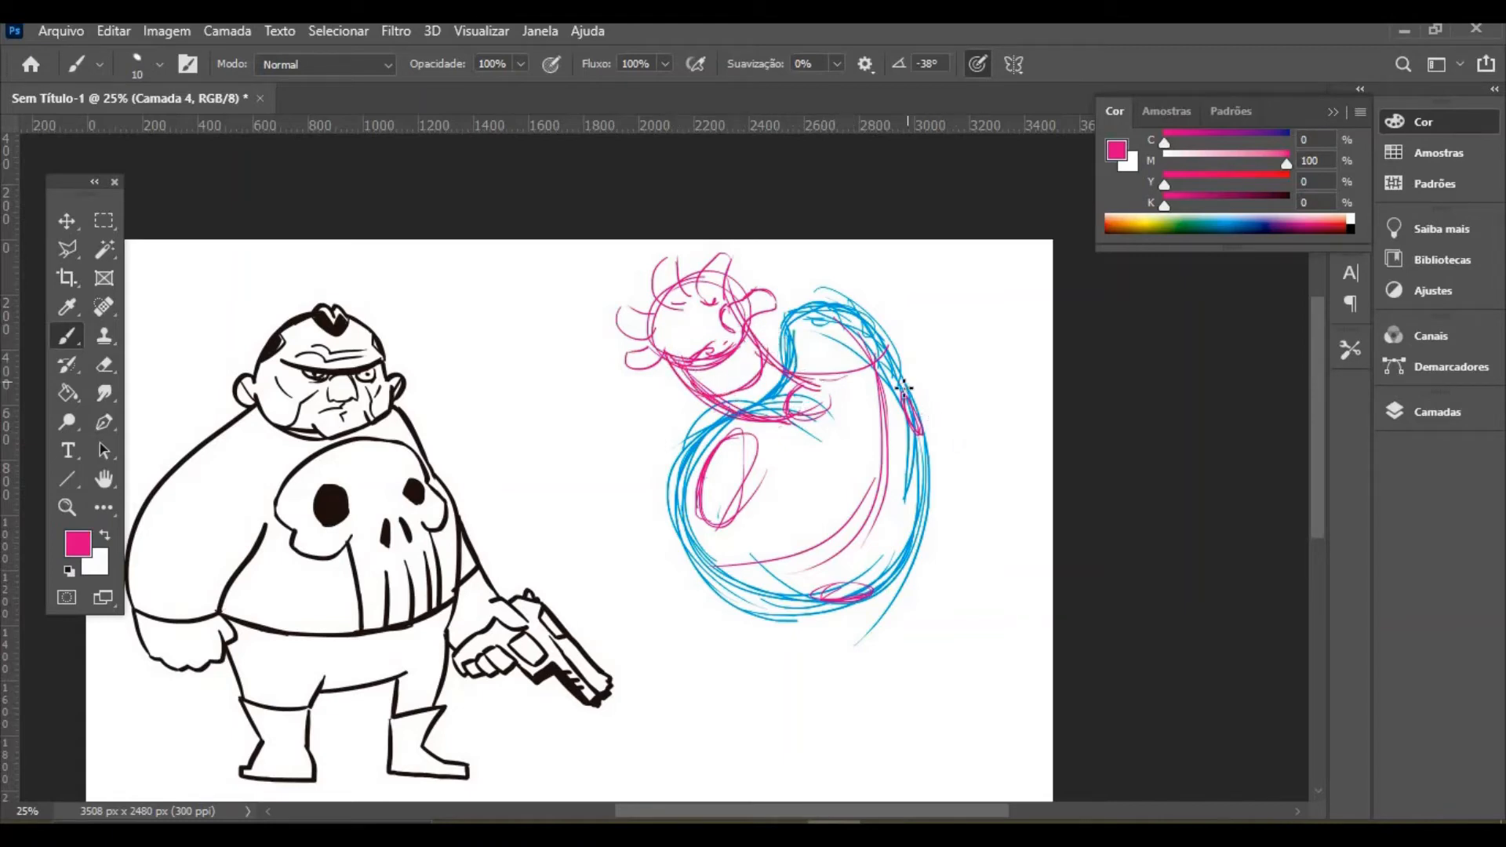
# Sketch the far arm raised behind the body, ending in a small open hand with spread fingers
pyautogui.moveTo(938, 357)
pyautogui.mouseDown()
pyautogui.moveTo(924, 425)
pyautogui.moveTo(917, 348)
pyautogui.moveTo(943, 371)
pyautogui.moveTo(913, 349)
pyautogui.mouseUp()
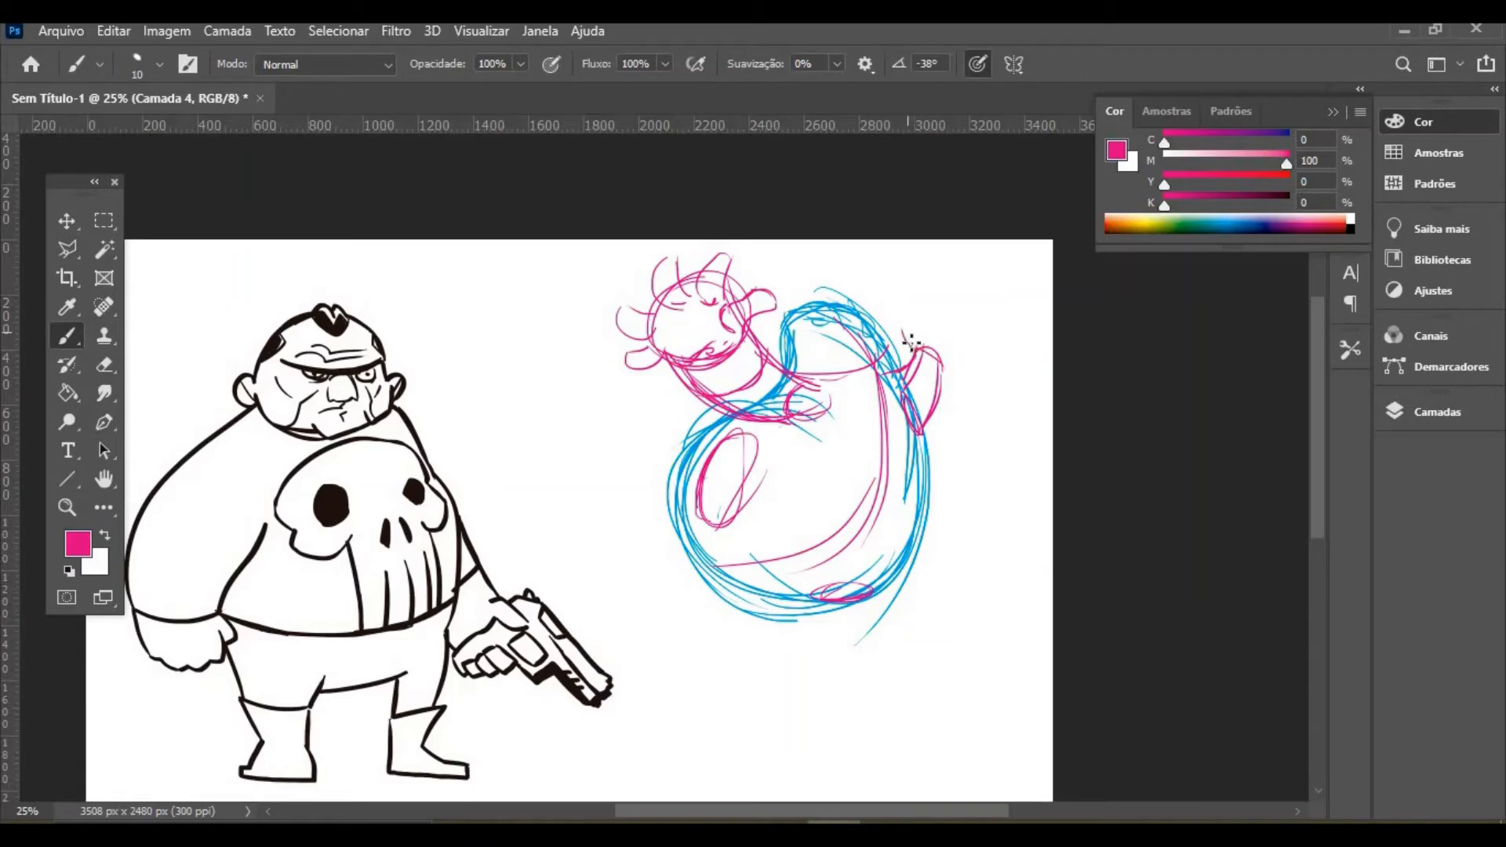
pyautogui.moveTo(904, 329)
pyautogui.mouseDown()
pyautogui.moveTo(931, 309)
pyautogui.moveTo(937, 324)
pyautogui.moveTo(953, 319)
pyautogui.moveTo(948, 336)
pyautogui.moveTo(971, 354)
pyautogui.mouseUp()
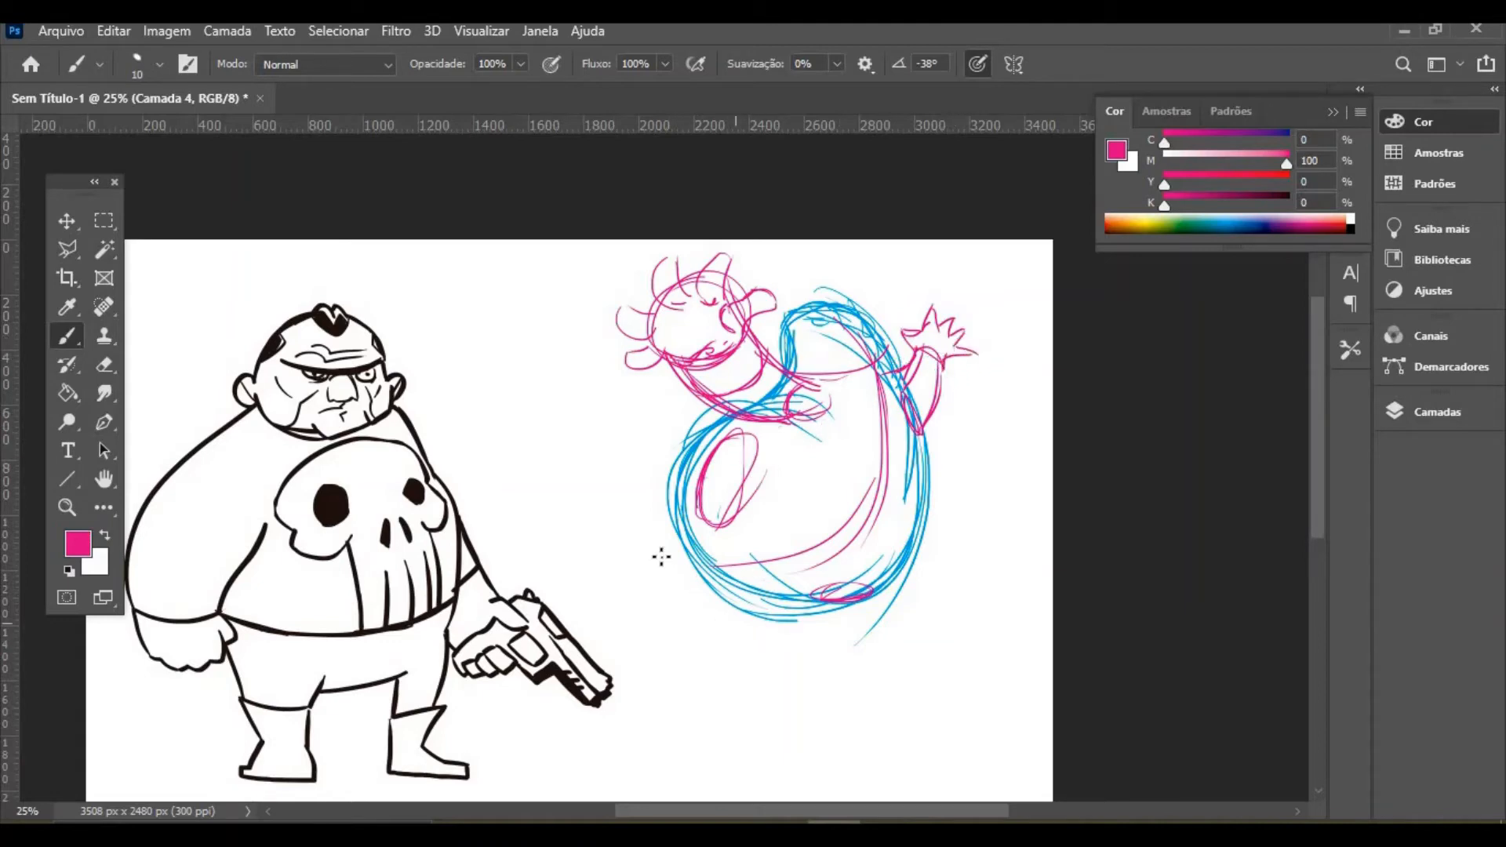
# Sketch the raised near leg tapering outward from its oval, with a boot cuff and a pointed foot
pyautogui.moveTo(584, 501); pyautogui.dragTo(725, 527)
pyautogui.moveTo(585, 379); pyautogui.dragTo(729, 441)
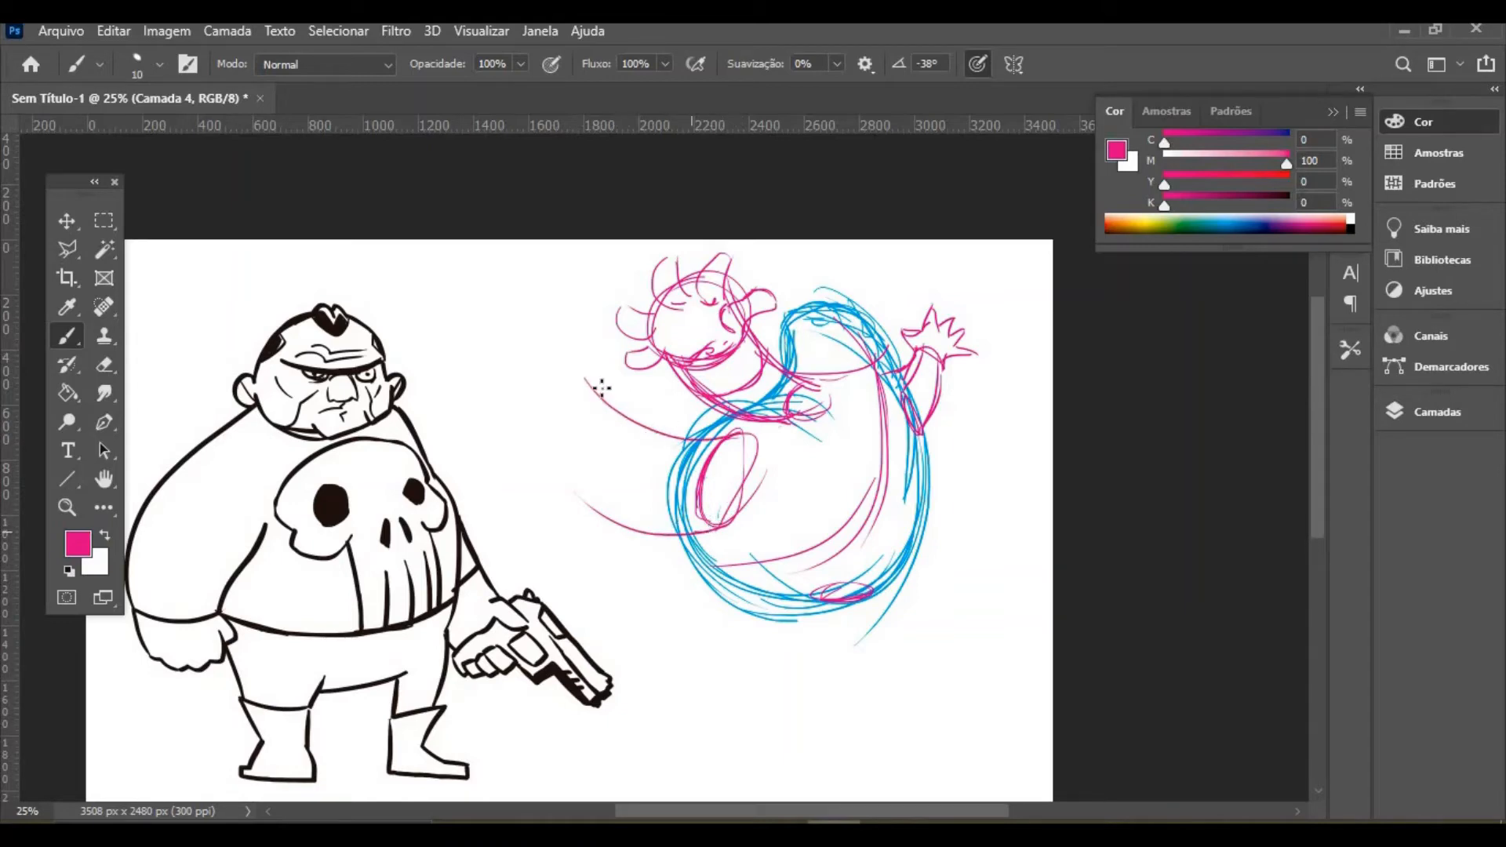
pyautogui.moveTo(596, 392); pyautogui.dragTo(691, 531)
pyautogui.moveTo(615, 467)
pyautogui.mouseDown()
pyautogui.moveTo(717, 524)
pyautogui.moveTo(745, 429)
pyautogui.mouseUp()
pyautogui.moveTo(624, 408)
pyautogui.mouseDown()
pyautogui.moveTo(625, 463)
pyautogui.moveTo(600, 389)
pyautogui.mouseUp()
pyautogui.moveTo(563, 440)
pyautogui.mouseDown()
pyautogui.moveTo(604, 387)
pyautogui.moveTo(568, 444)
pyautogui.mouseUp()
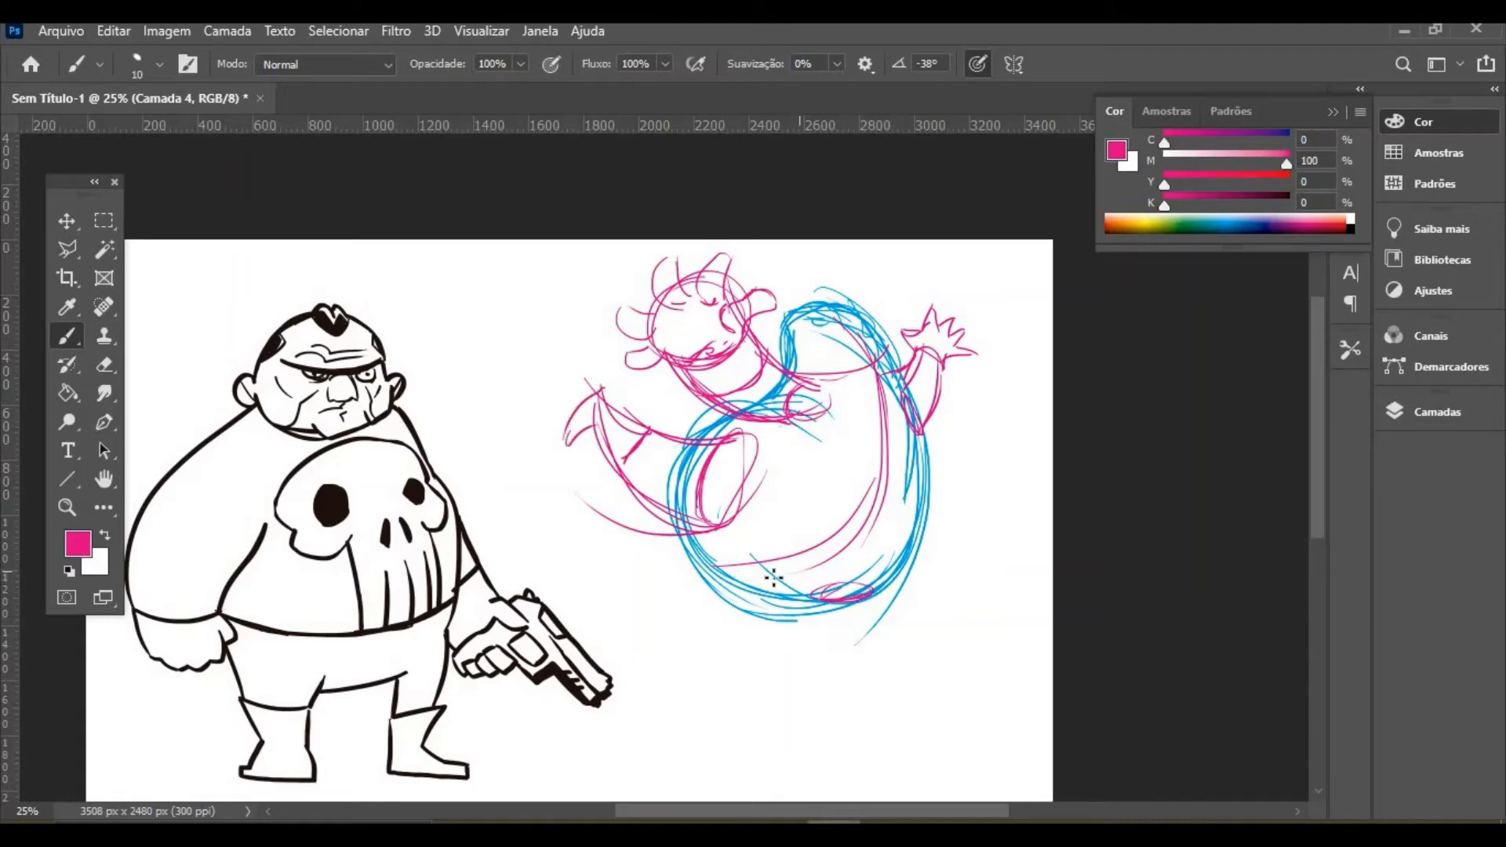
# Sketch the standing leg tapering down from the oval under the belly, with a boot cuff and a pointed foot
pyautogui.moveTo(788, 694)
pyautogui.mouseDown()
pyautogui.moveTo(871, 593)
pyautogui.moveTo(808, 653)
pyautogui.mouseUp()
pyautogui.moveTo(820, 596)
pyautogui.mouseDown()
pyautogui.moveTo(814, 651)
pyautogui.moveTo(816, 609)
pyautogui.mouseUp()
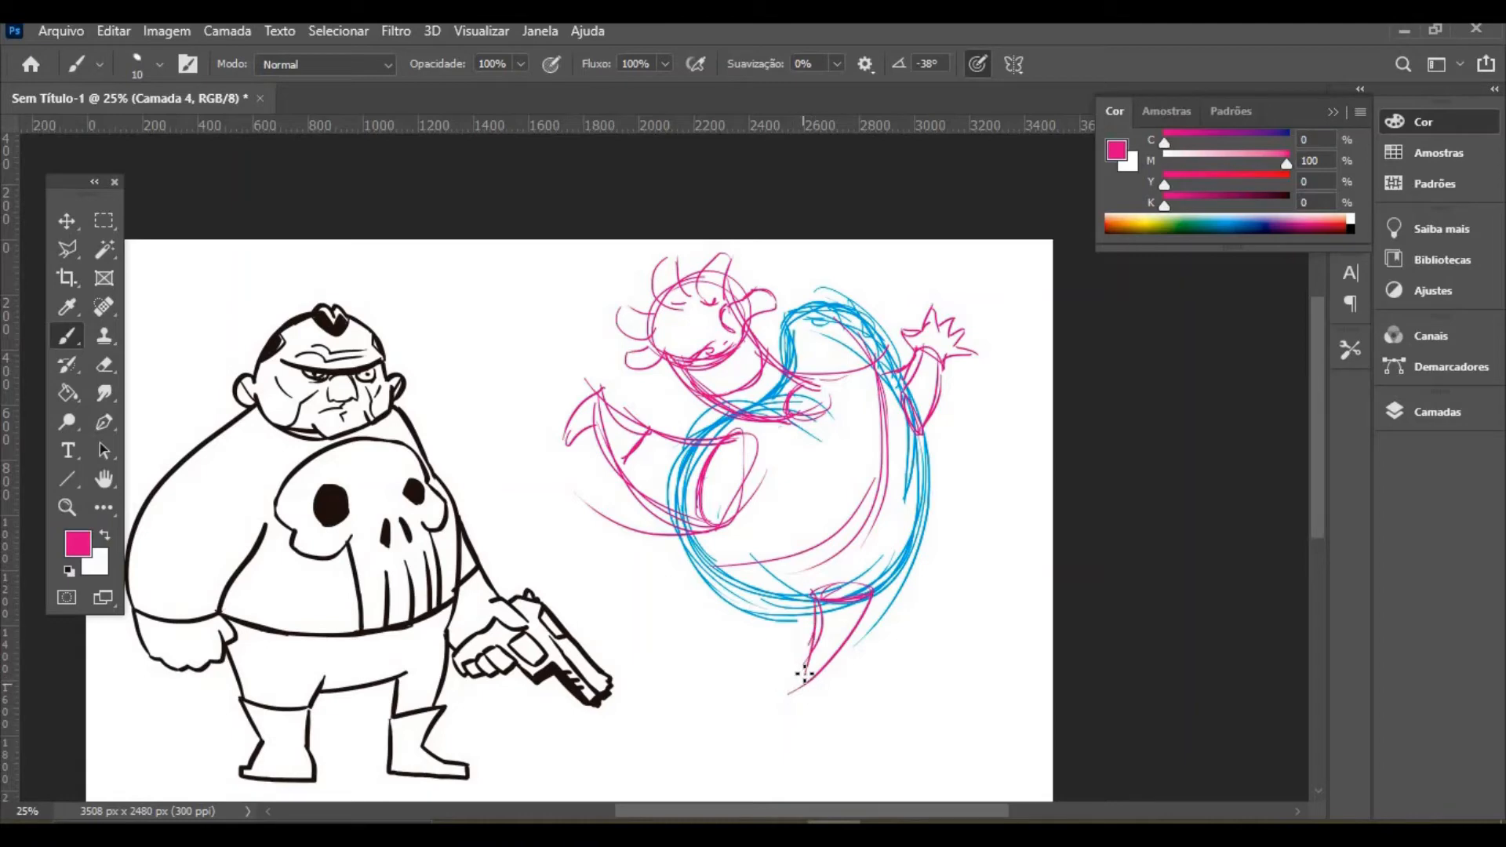
pyautogui.moveTo(769, 668)
pyautogui.mouseDown()
pyautogui.moveTo(811, 666)
pyautogui.moveTo(794, 726)
pyautogui.mouseUp()
pyautogui.moveTo(816, 677); pyautogui.dragTo(792, 727)
# Sketch the chin curve below the jaw and add the head's top contour and small ears on both sides
pyautogui.moveTo(788, 386); pyautogui.dragTo(863, 394)
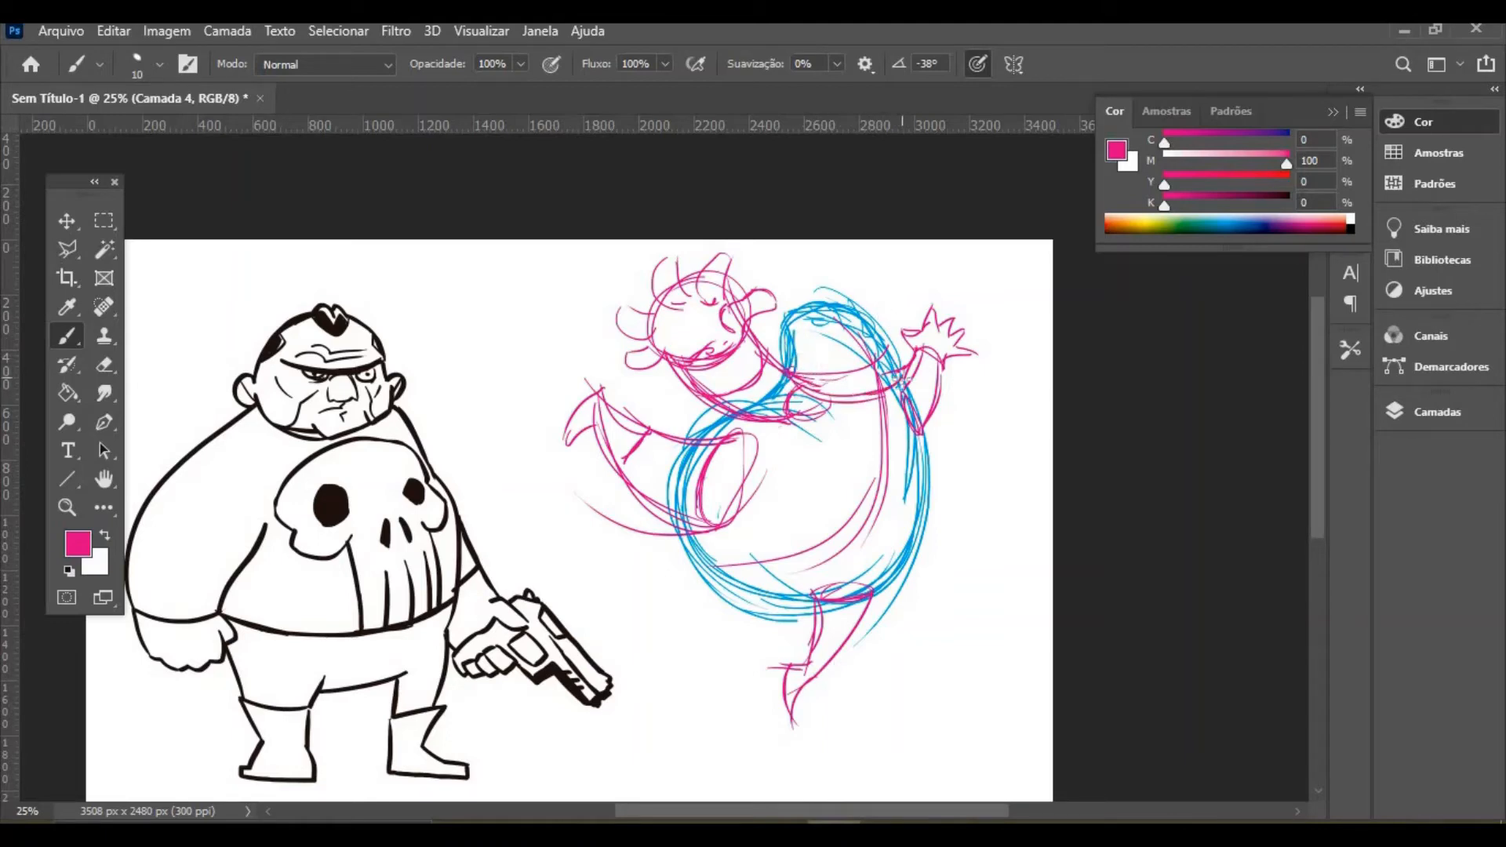
pyautogui.moveTo(864, 312); pyautogui.dragTo(899, 363)
pyautogui.moveTo(787, 309)
pyautogui.mouseDown()
pyautogui.moveTo(862, 310)
pyautogui.moveTo(782, 321)
pyautogui.mouseUp()
# Draw the lower body contour linking the underside of the raised leg to the top of the standing leg
pyautogui.click(68, 507)
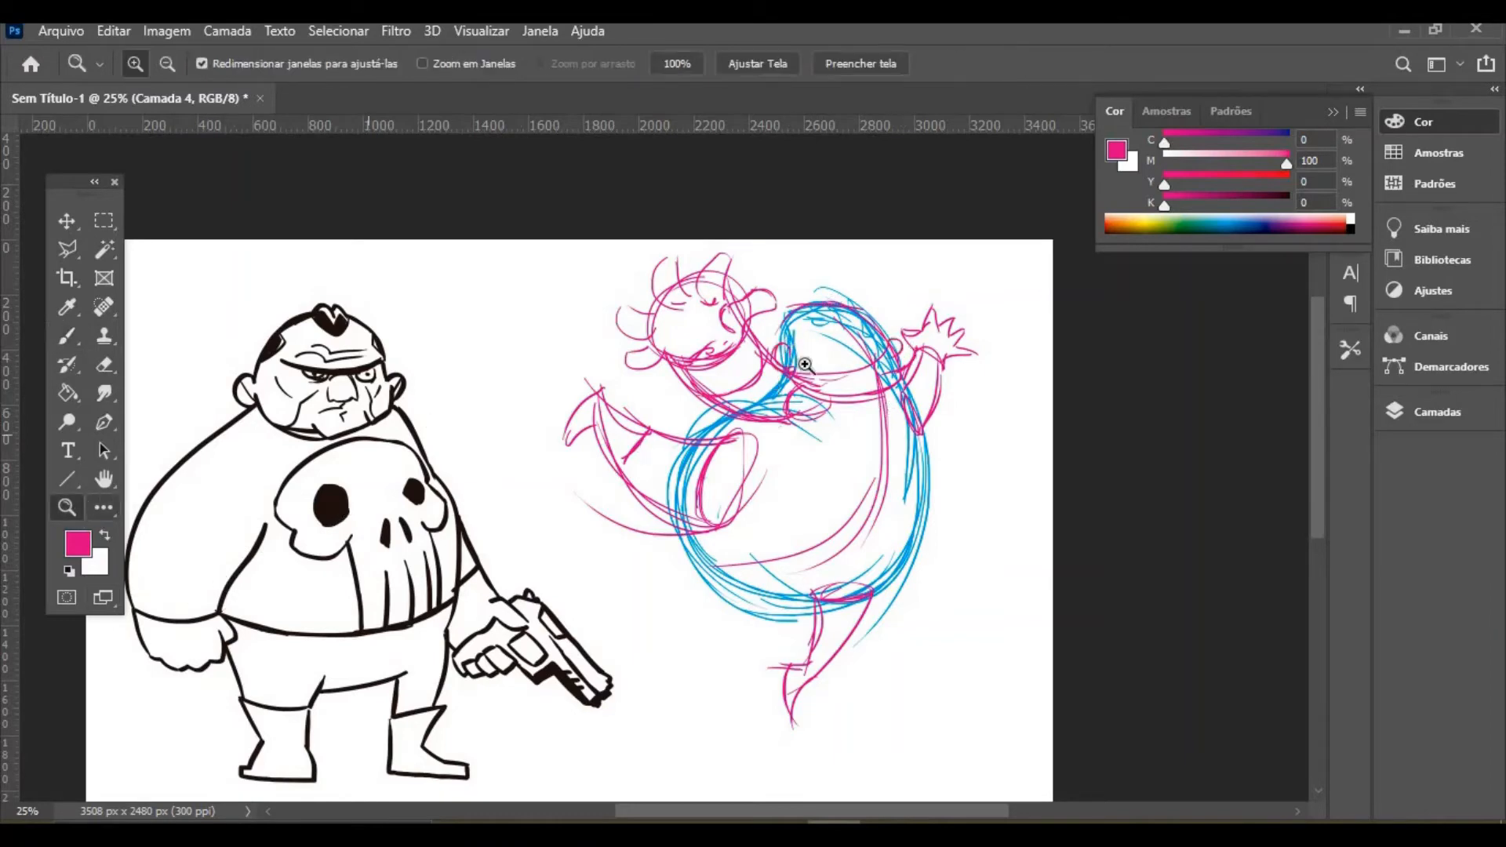
pyautogui.click(932, 390)
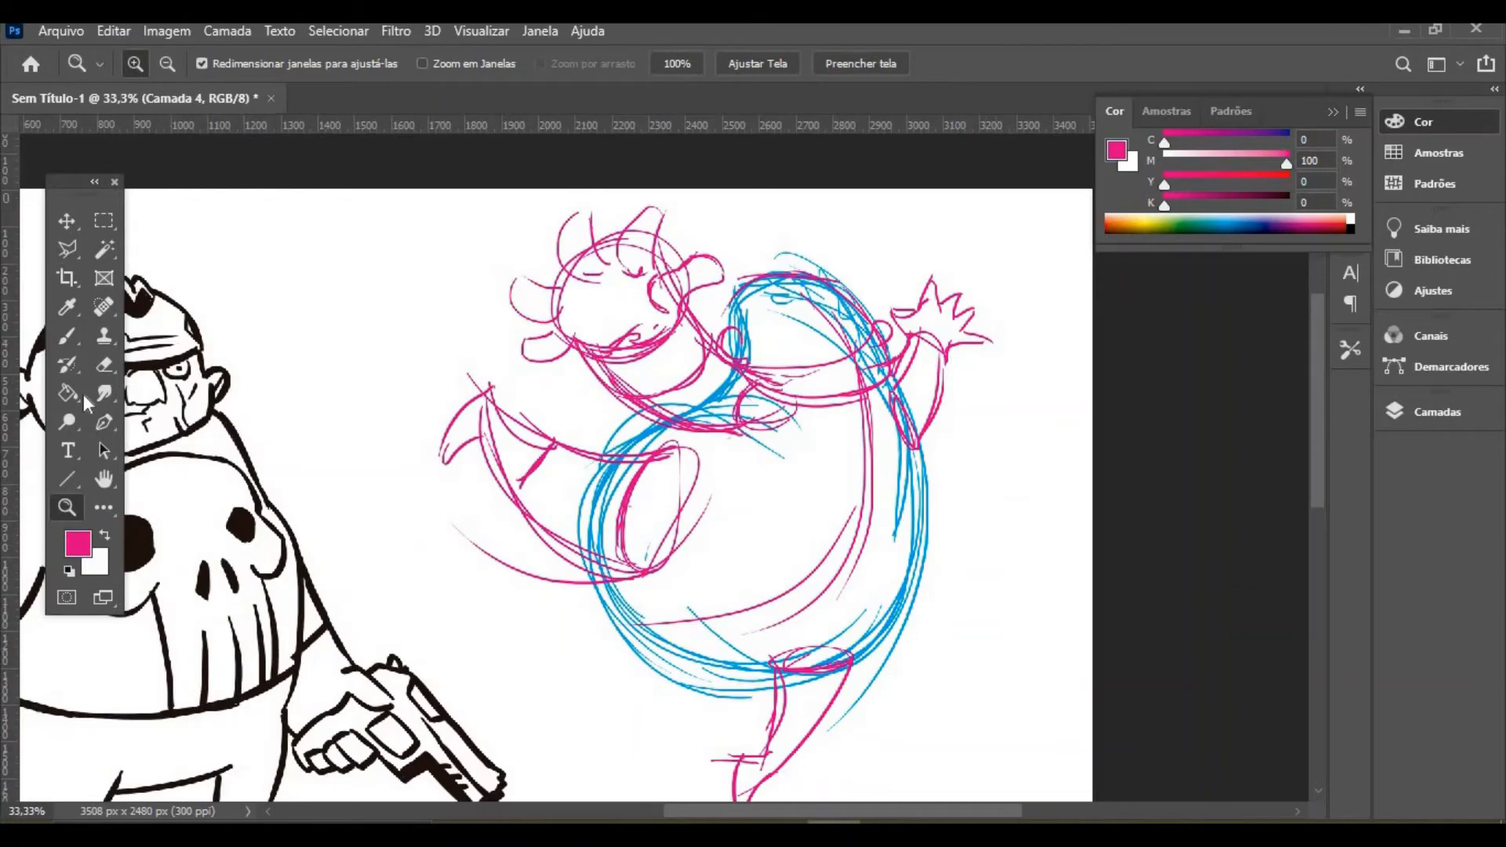
pyautogui.click(68, 336)
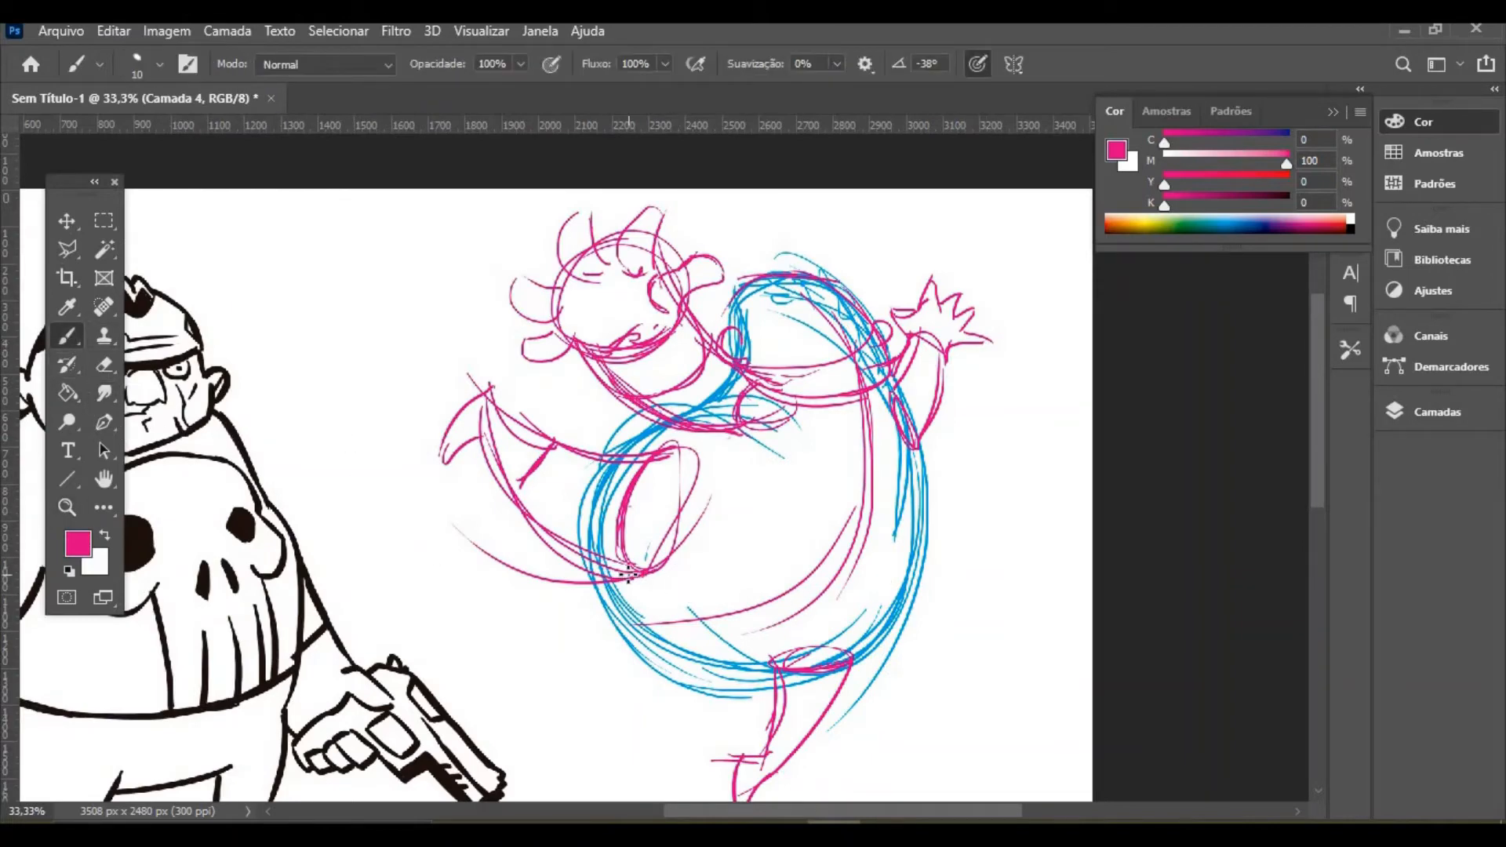
pyautogui.moveTo(630, 575); pyautogui.dragTo(774, 677)
pyautogui.moveTo(666, 616); pyautogui.dragTo(778, 668)
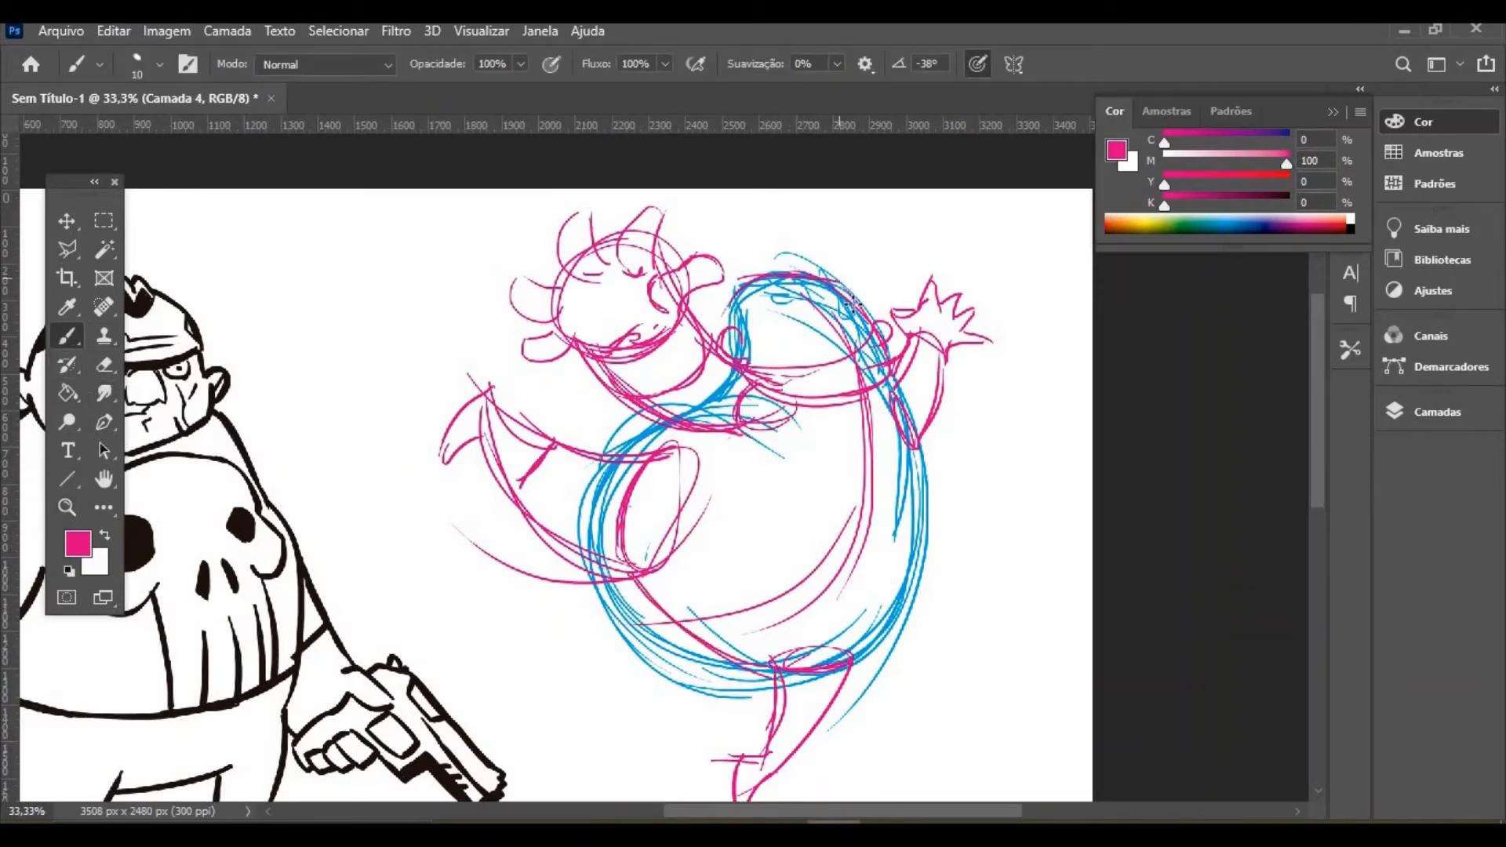
# Sketch the face with a heavy brow line, angry eyes, a nose and a wide mouth above the chin
pyautogui.moveTo(735, 298)
pyautogui.mouseDown()
pyautogui.moveTo(841, 336)
pyautogui.moveTo(847, 323)
pyautogui.moveTo(772, 341)
pyautogui.moveTo(802, 335)
pyautogui.mouseUp()
pyautogui.moveTo(808, 322); pyautogui.dragTo(795, 333)
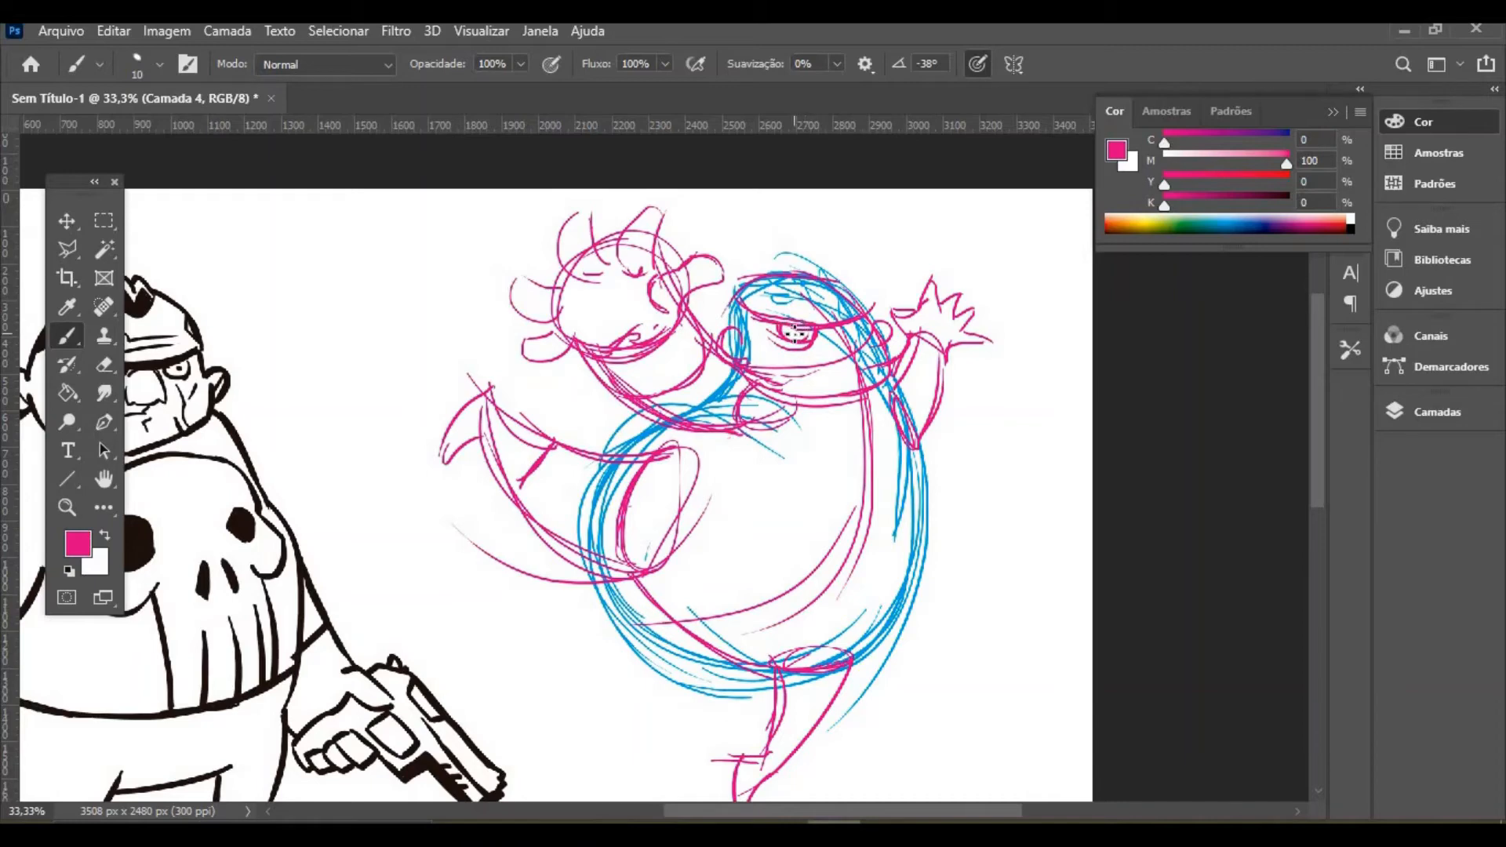
pyautogui.click(795, 334)
pyautogui.moveTo(823, 332)
pyautogui.mouseDown()
pyautogui.moveTo(820, 363)
pyautogui.moveTo(794, 355)
pyautogui.moveTo(820, 365)
pyautogui.mouseUp()
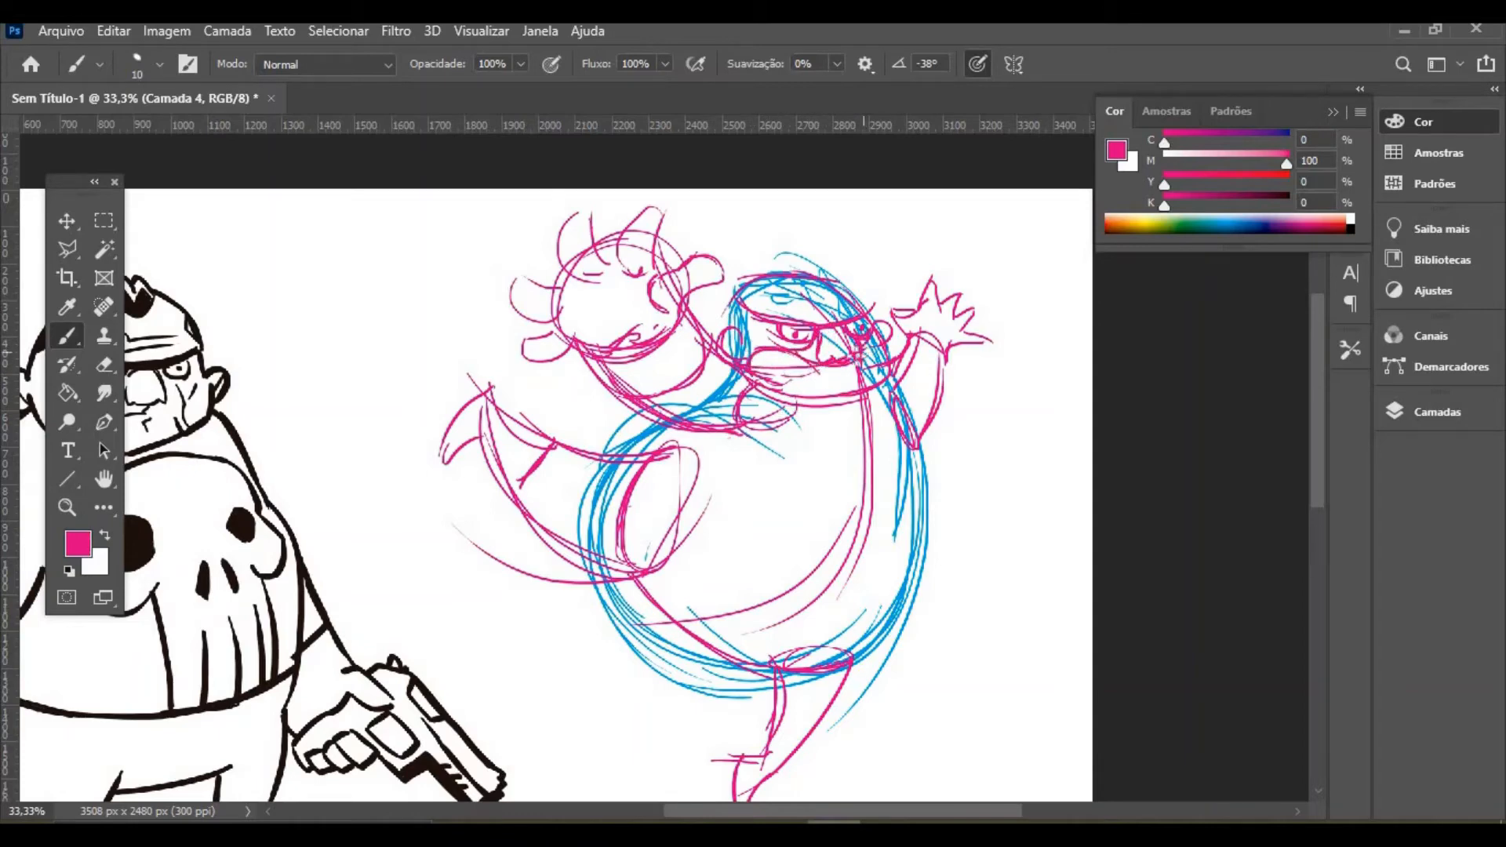
pyautogui.moveTo(781, 376); pyautogui.dragTo(873, 367)
pyautogui.moveTo(784, 384); pyautogui.dragTo(869, 376)
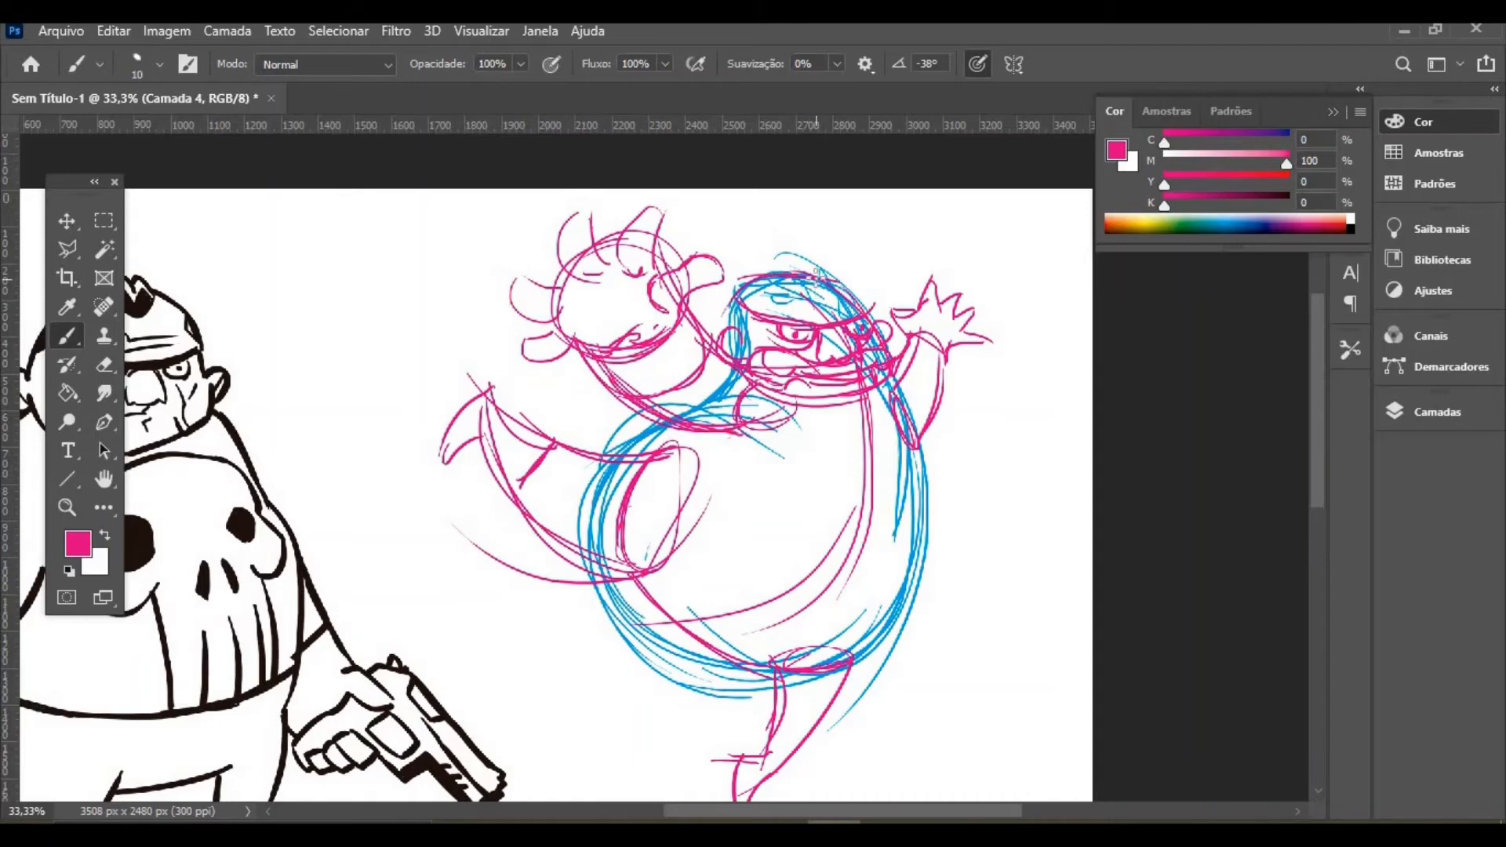
# Sketch a spiky hair tuft on the crown and short hair along both sides of the head
pyautogui.moveTo(779, 251); pyautogui.dragTo(782, 280)
pyautogui.moveTo(857, 312)
pyautogui.mouseDown()
pyautogui.moveTo(833, 284)
pyautogui.moveTo(886, 346)
pyautogui.mouseUp()
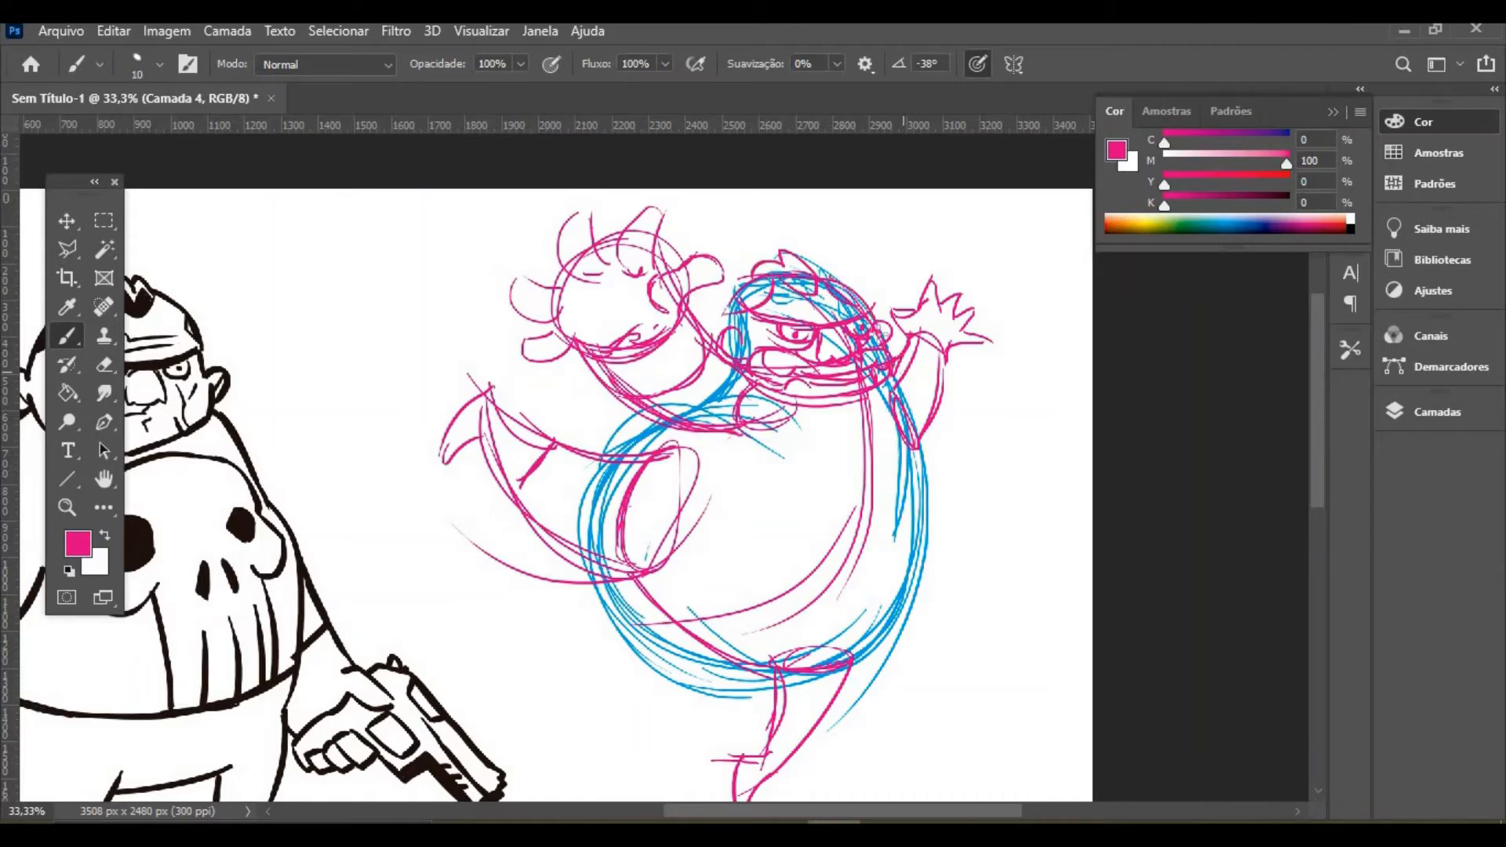
pyautogui.moveTo(727, 299); pyautogui.dragTo(732, 326)
# Sketch the skull emblem on the belly with eye sockets, nose holes, a rounded cranium outline and jagged teeth
pyautogui.moveTo(797, 488); pyautogui.dragTo(800, 496)
pyautogui.moveTo(891, 489)
pyautogui.mouseDown()
pyautogui.moveTo(899, 512)
pyautogui.moveTo(820, 555)
pyautogui.moveTo(875, 561)
pyautogui.mouseUp()
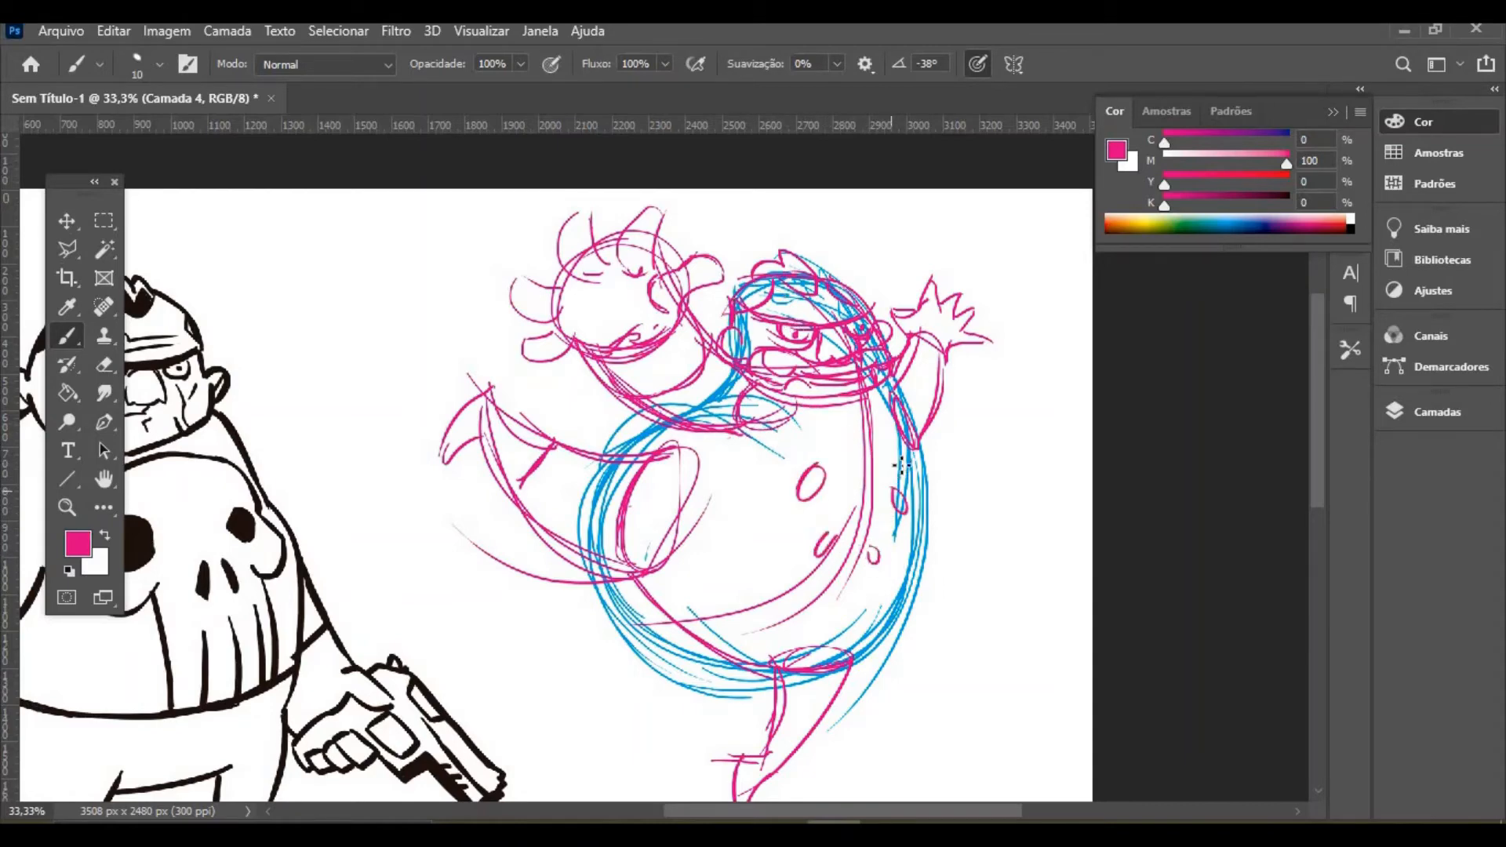
pyautogui.moveTo(910, 455)
pyautogui.mouseDown()
pyautogui.moveTo(777, 427)
pyautogui.moveTo(756, 470)
pyautogui.moveTo(781, 556)
pyautogui.mouseUp()
pyautogui.moveTo(749, 494)
pyautogui.mouseDown()
pyautogui.moveTo(784, 566)
pyautogui.moveTo(751, 594)
pyautogui.moveTo(807, 584)
pyautogui.moveTo(834, 625)
pyautogui.moveTo(874, 588)
pyautogui.moveTo(866, 630)
pyautogui.moveTo(872, 595)
pyautogui.moveTo(877, 621)
pyautogui.mouseUp()
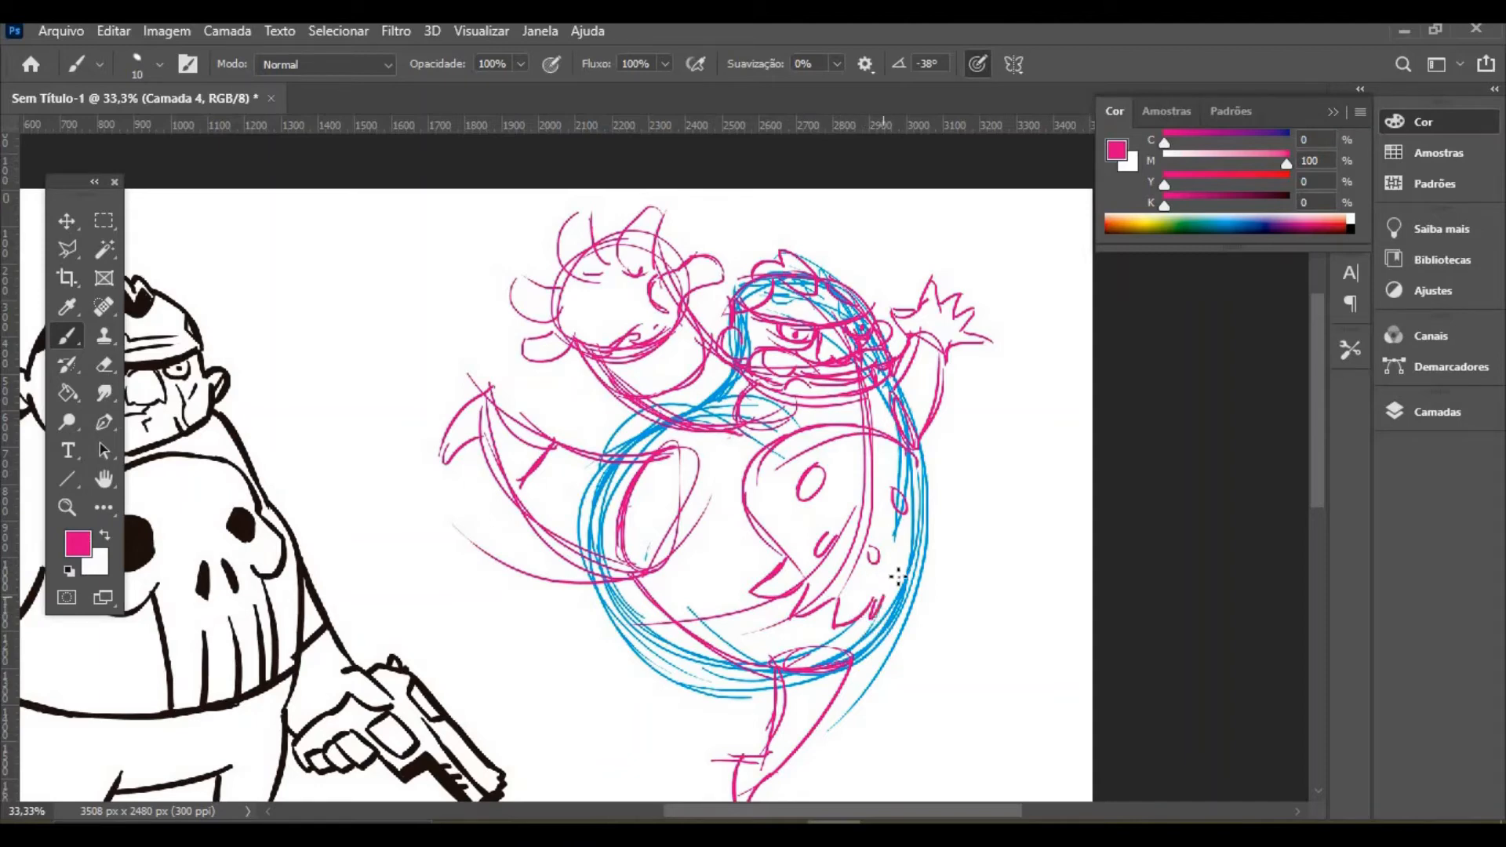
pyautogui.moveTo(920, 564); pyautogui.dragTo(894, 581)
# Sketch the shirt's side edge and curved hem around the skull emblem, and strengthen the contour below the raised leg
pyautogui.moveTo(687, 427); pyautogui.dragTo(720, 548)
pyautogui.moveTo(693, 471); pyautogui.dragTo(759, 608)
pyautogui.moveTo(695, 533)
pyautogui.mouseDown()
pyautogui.moveTo(758, 605)
pyautogui.moveTo(899, 622)
pyautogui.mouseUp()
pyautogui.moveTo(645, 575); pyautogui.dragTo(743, 657)
pyautogui.moveTo(680, 589); pyautogui.dragTo(704, 608)
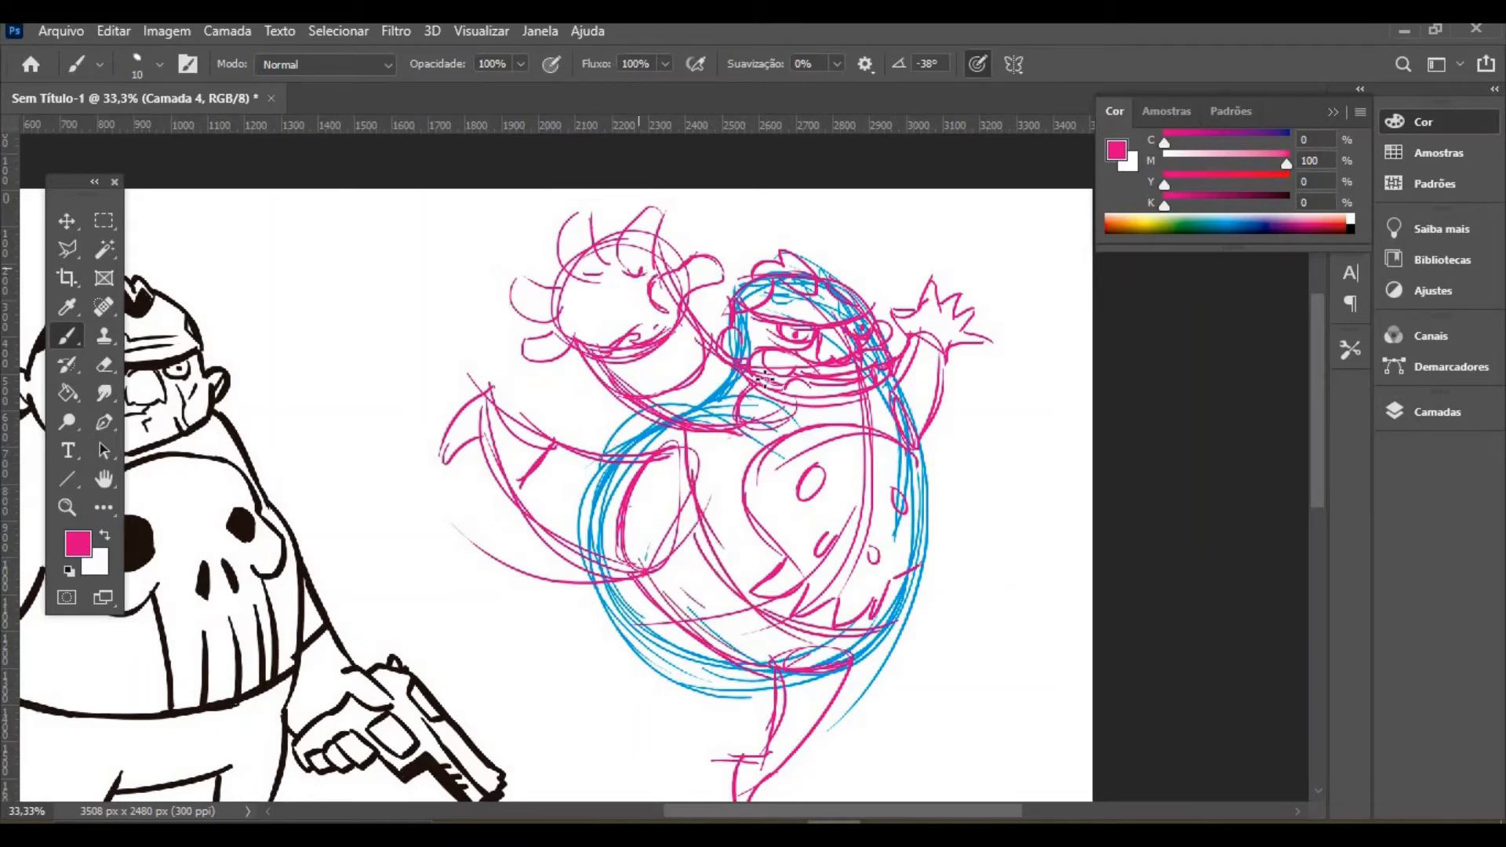
# Sketch straps over both shoulders and a cord rising from each side of the head
pyautogui.moveTo(772, 410); pyautogui.dragTo(757, 378)
pyautogui.moveTo(886, 371); pyautogui.dragTo(894, 417)
pyautogui.moveTo(744, 237); pyautogui.dragTo(734, 335)
pyautogui.moveTo(889, 262); pyautogui.dragTo(883, 345)
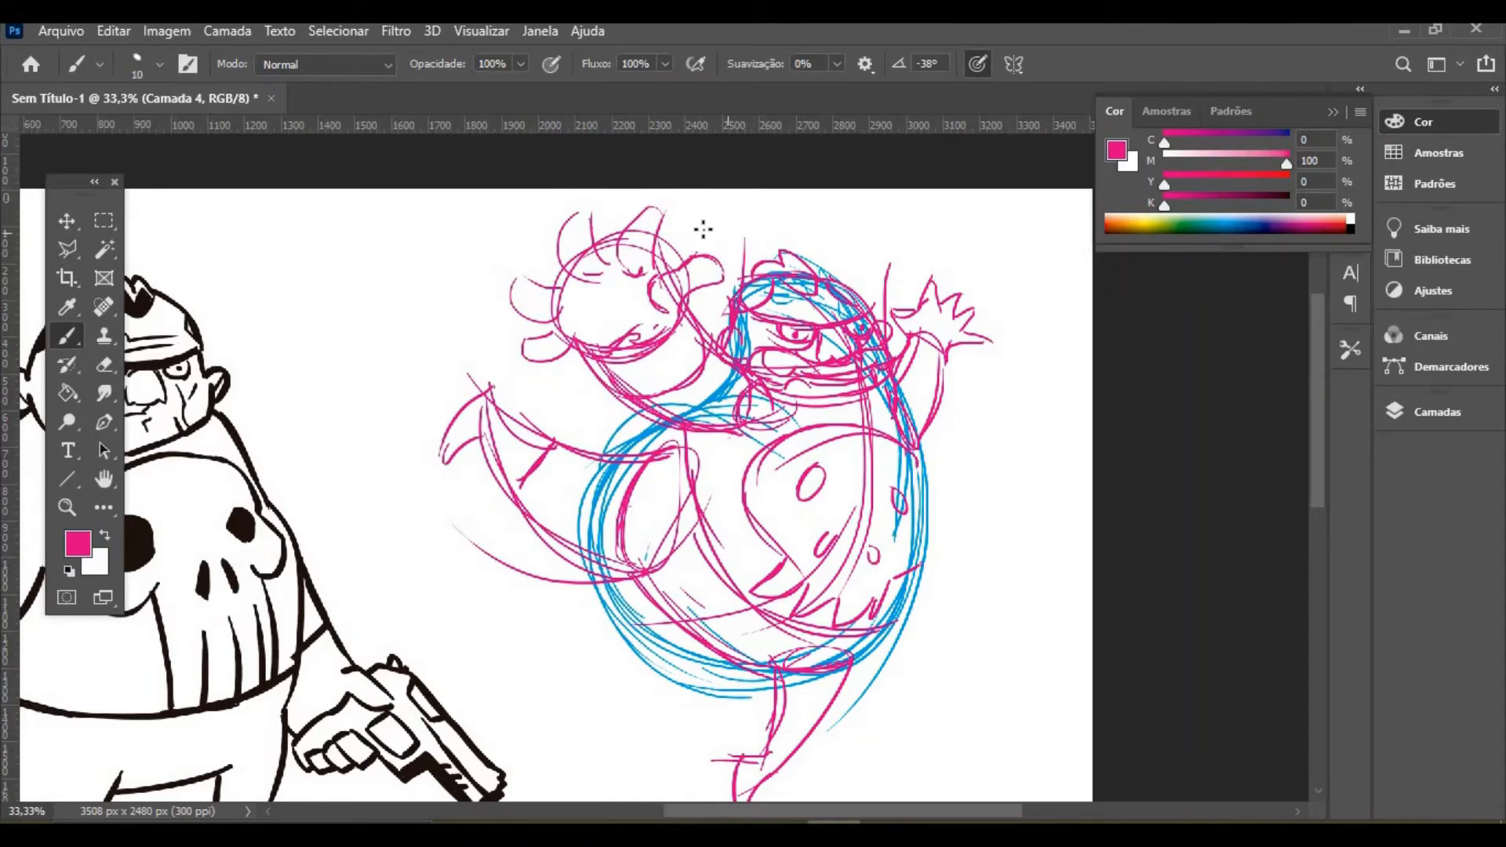
# Sketch a scalloped, canopy-like edge above the figure with spreading ribs that run up to the canvas edge
pyautogui.moveTo(692, 232)
pyautogui.mouseDown()
pyautogui.moveTo(874, 248)
pyautogui.moveTo(915, 235)
pyautogui.moveTo(951, 255)
pyautogui.mouseUp()
pyautogui.moveTo(887, 182); pyautogui.dragTo(876, 251)
pyautogui.moveTo(767, 235); pyautogui.dragTo(746, 189)
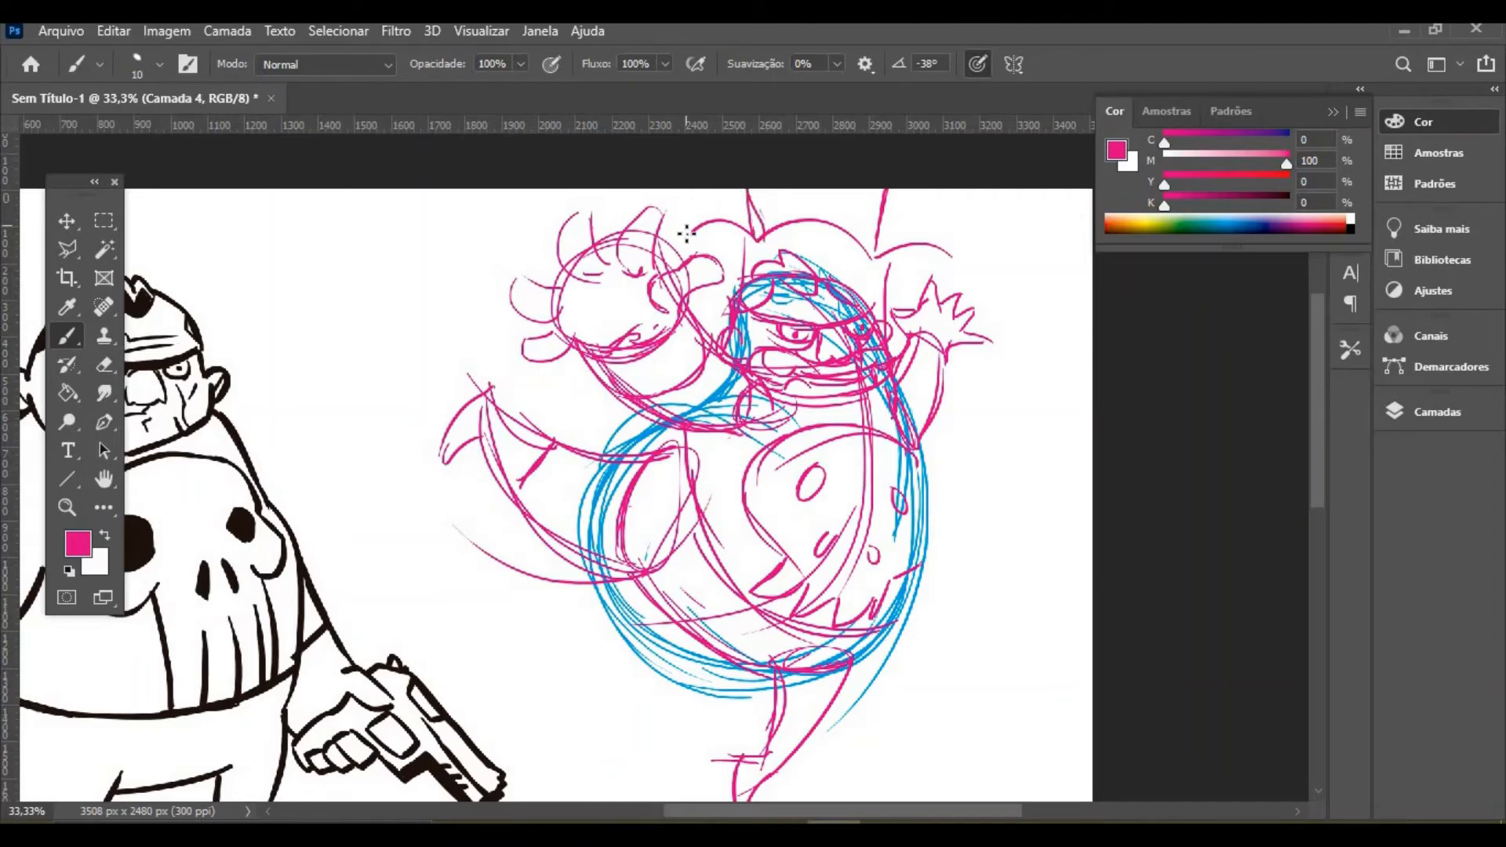
pyautogui.moveTo(691, 233); pyautogui.dragTo(642, 188)
pyautogui.moveTo(951, 255); pyautogui.dragTo(999, 206)
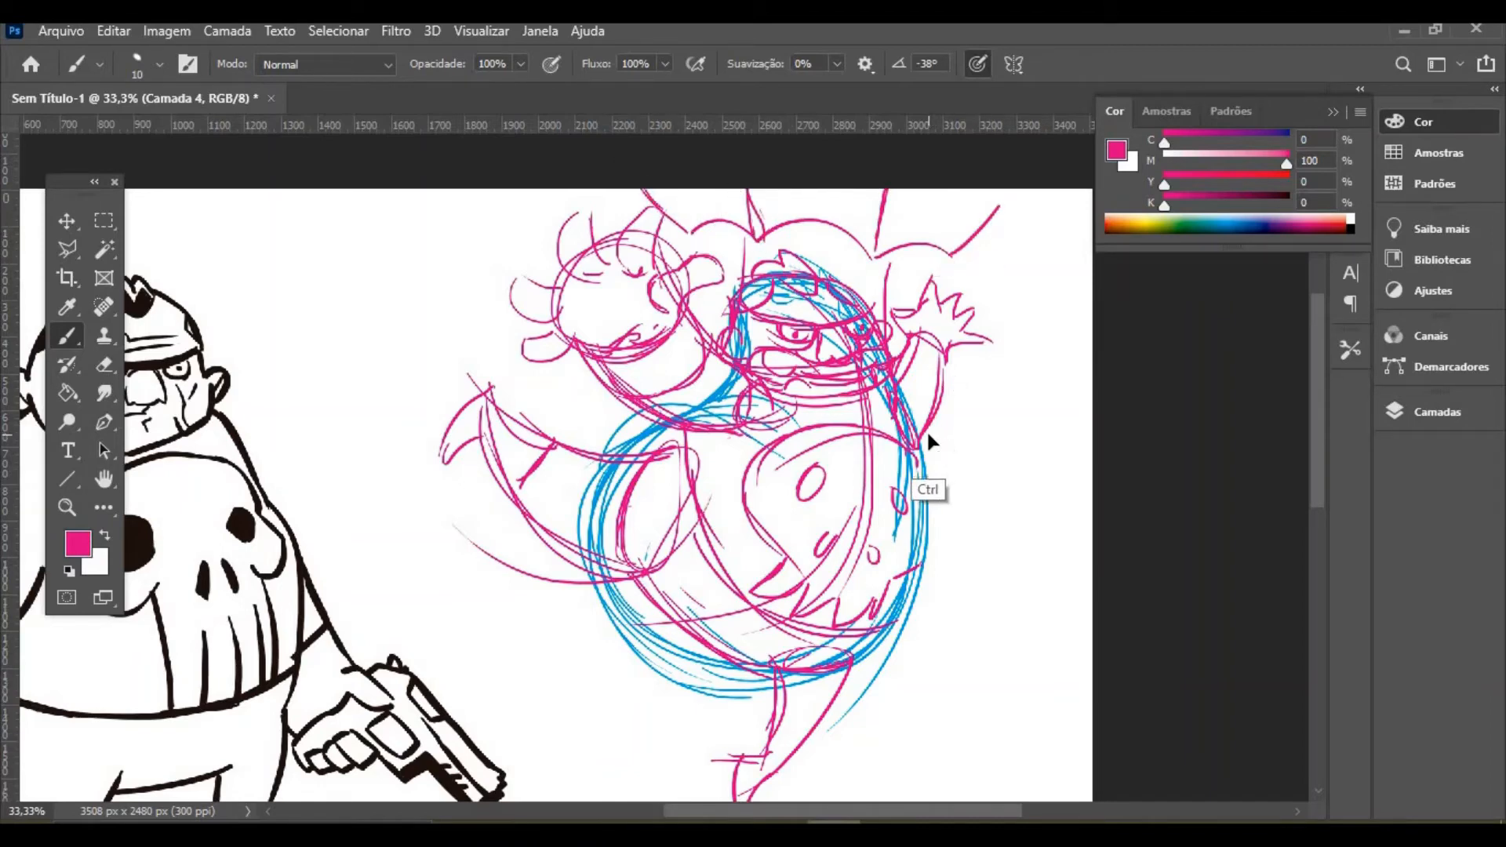
# Scale the second figure's sketch down to about 51% and reposition it lower on the canvas, leaving space above it
pyautogui.hotkey('ctrl', 't')
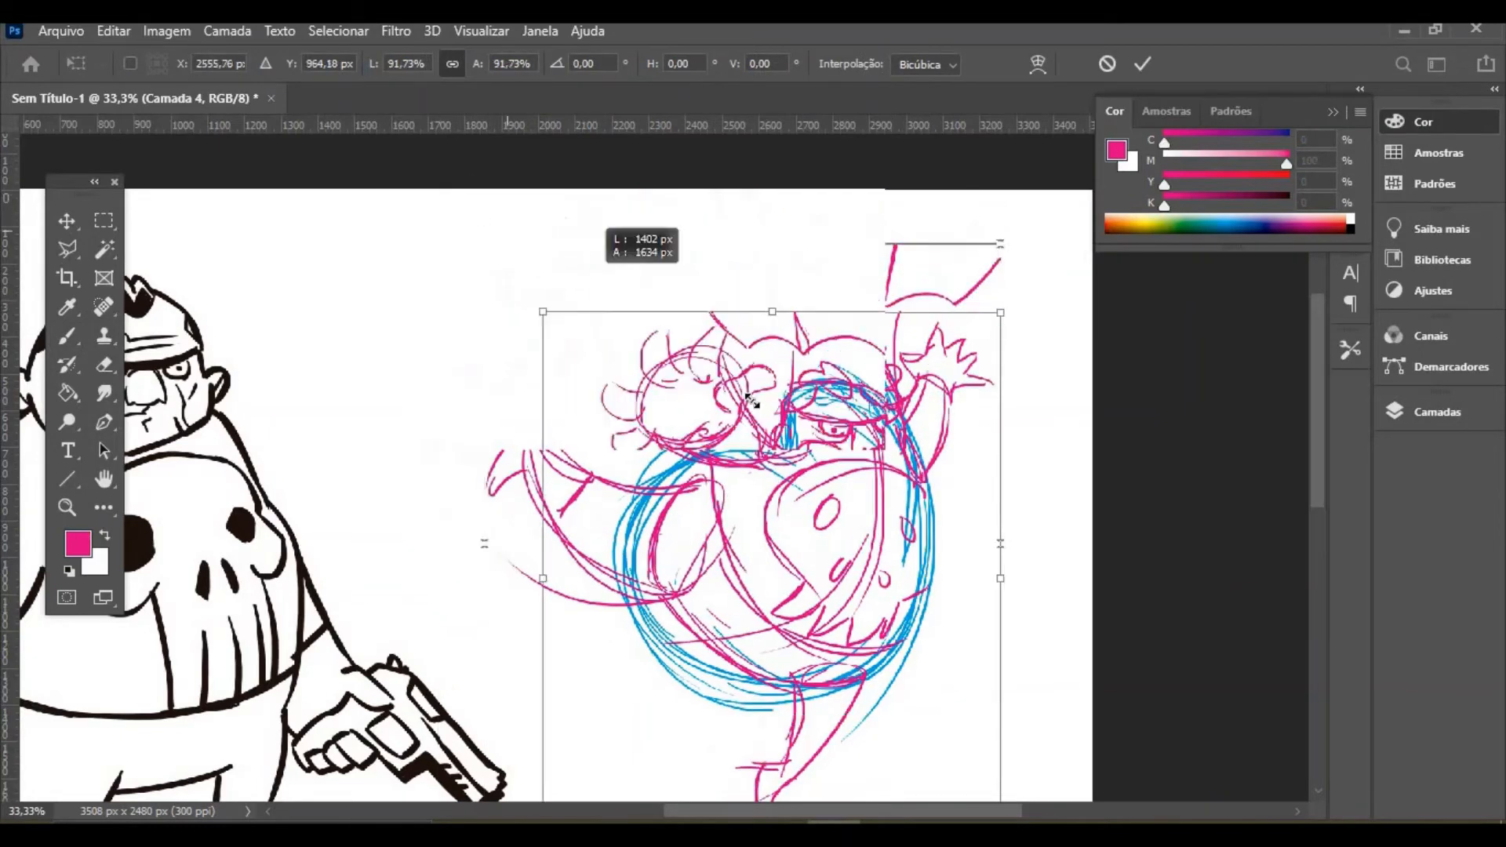
pyautogui.moveTo(437, 190); pyautogui.dragTo(807, 445)
pyautogui.moveTo(970, 556); pyautogui.dragTo(835, 439)
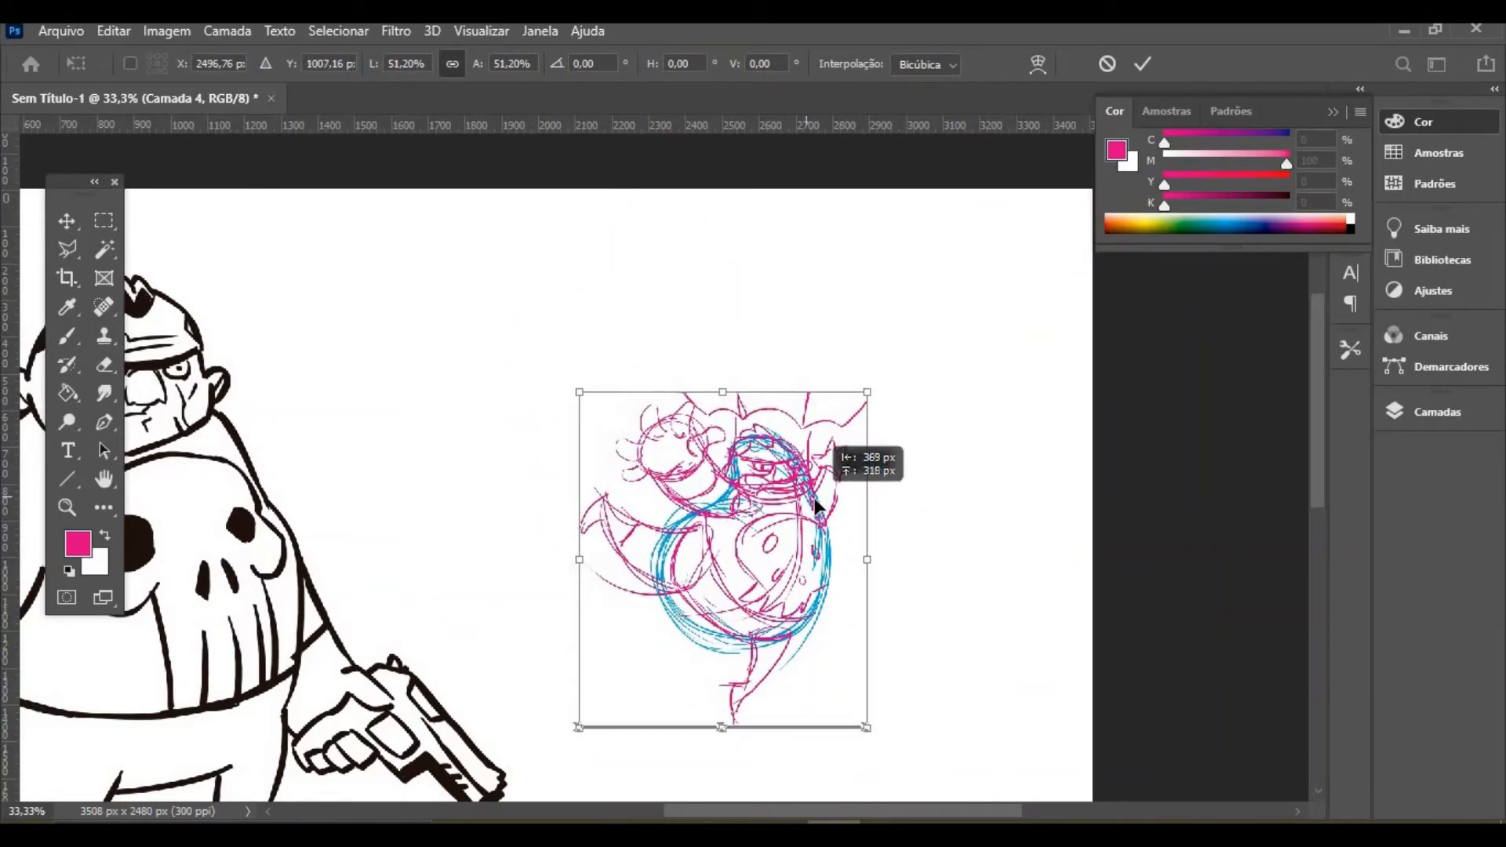
pyautogui.press('Return')
pyautogui.press('b')
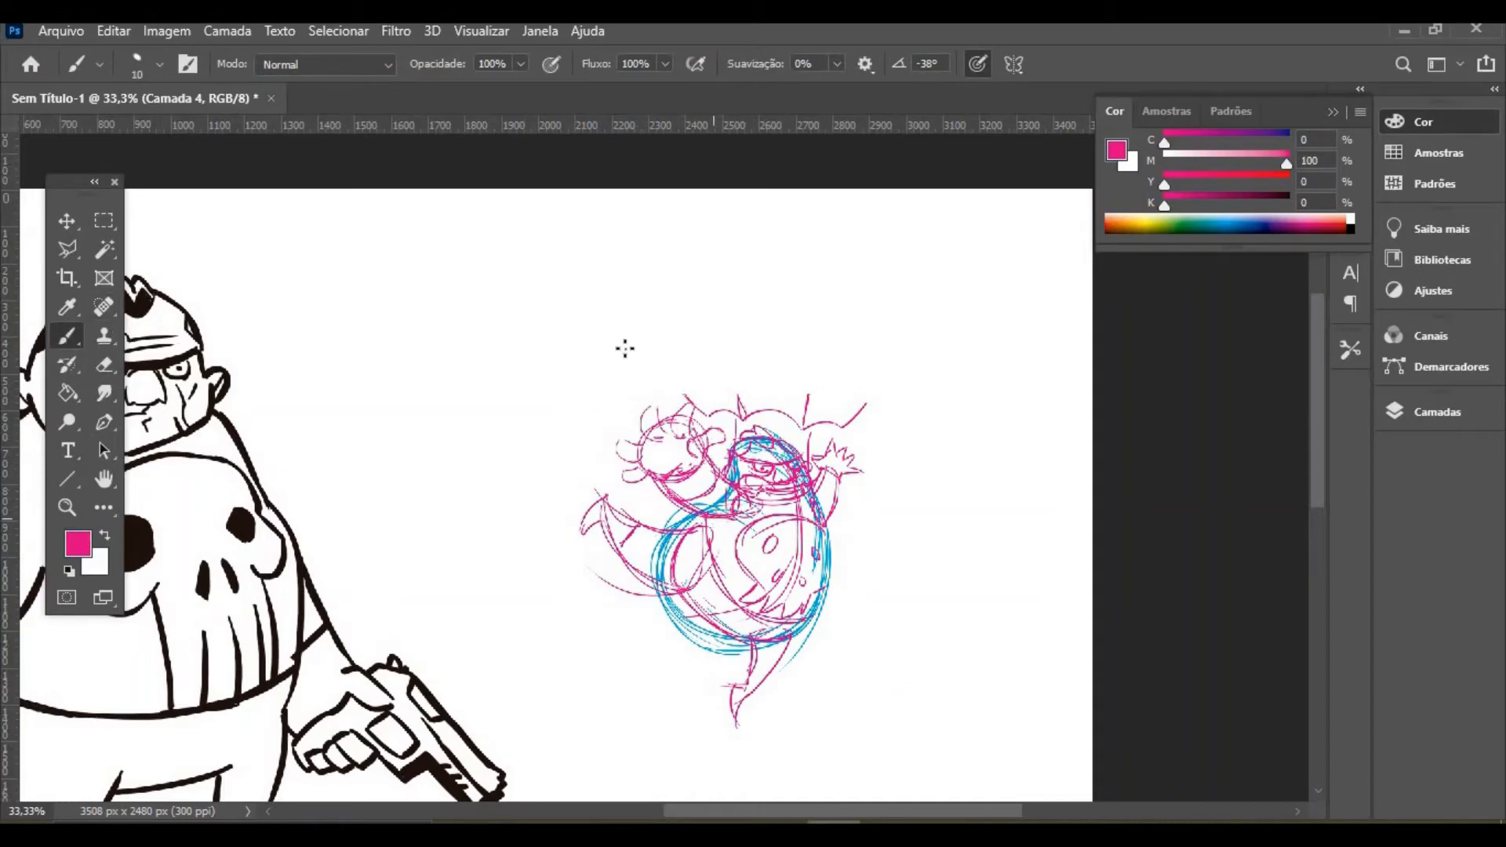
# Sketch the rounded, balloon-like outline of the parachute canopy from the scalloped edge up to the canvas top
pyautogui.moveTo(625, 349); pyautogui.dragTo(708, 511)
pyautogui.moveTo(637, 392)
pyautogui.mouseDown()
pyautogui.moveTo(689, 382)
pyautogui.moveTo(584, 282)
pyautogui.moveTo(604, 227)
pyautogui.moveTo(718, 257)
pyautogui.moveTo(666, 229)
pyautogui.moveTo(833, 222)
pyautogui.mouseUp()
pyautogui.moveTo(641, 216); pyautogui.dragTo(853, 254)
pyautogui.moveTo(713, 204); pyautogui.dragTo(918, 283)
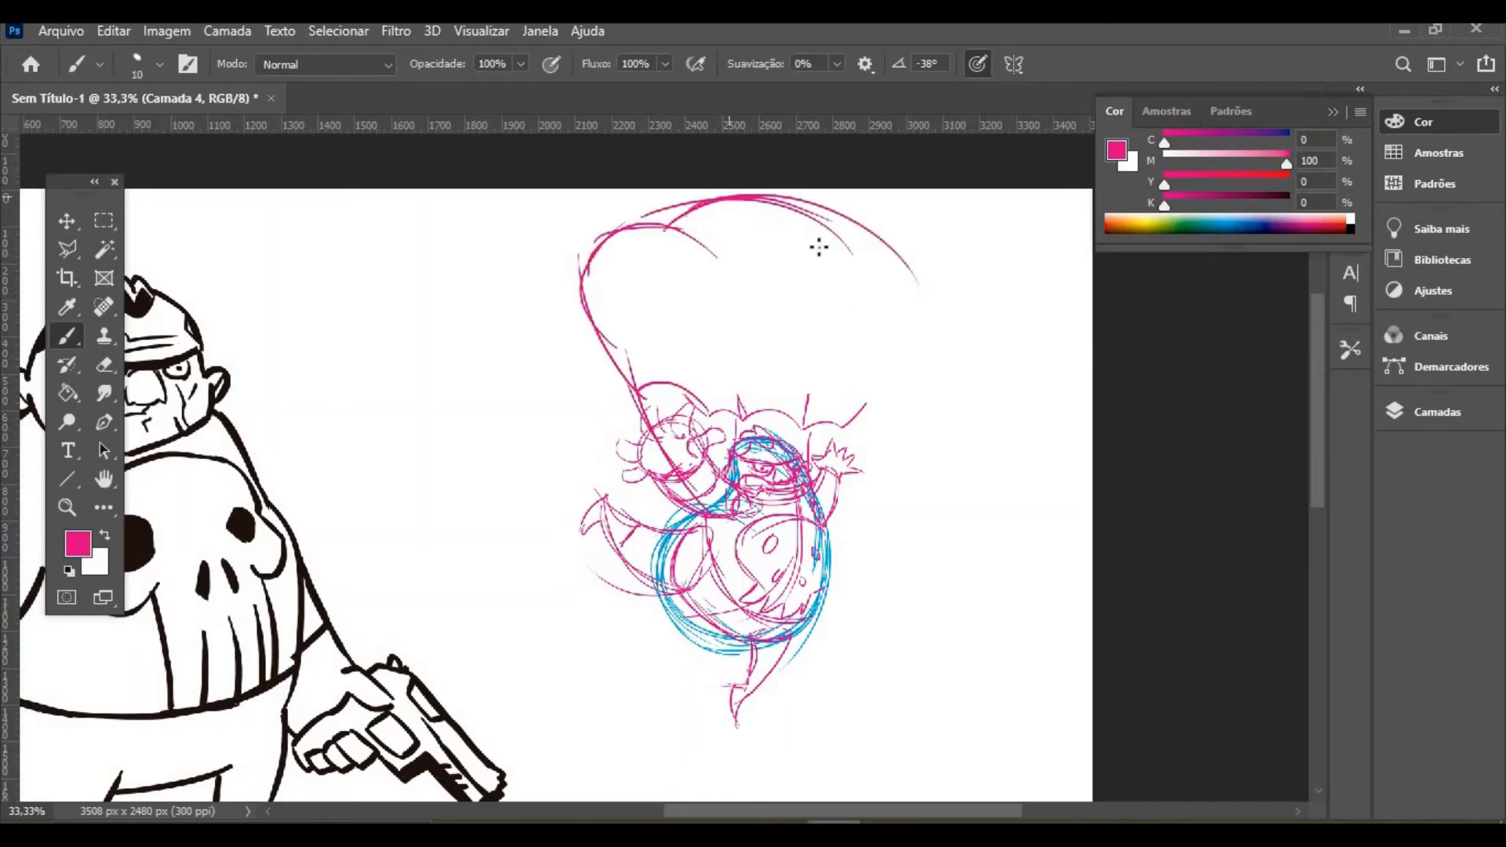
pyautogui.moveTo(767, 197)
pyautogui.mouseDown()
pyautogui.moveTo(868, 228)
pyautogui.moveTo(918, 357)
pyautogui.mouseUp()
pyautogui.moveTo(924, 274)
pyautogui.mouseDown()
pyautogui.moveTo(904, 339)
pyautogui.moveTo(833, 428)
pyautogui.mouseUp()
pyautogui.moveTo(912, 338)
pyautogui.mouseDown()
pyautogui.moveTo(846, 413)
pyautogui.moveTo(877, 193)
pyautogui.moveTo(611, 226)
pyautogui.moveTo(600, 334)
pyautogui.mouseUp()
# Sketch curved ribs inside the canopy, converging down to the points of its scalloped edge
pyautogui.moveTo(598, 247)
pyautogui.mouseDown()
pyautogui.moveTo(651, 404)
pyautogui.moveTo(671, 234)
pyautogui.moveTo(737, 414)
pyautogui.mouseUp()
pyautogui.moveTo(751, 233); pyautogui.dragTo(742, 424)
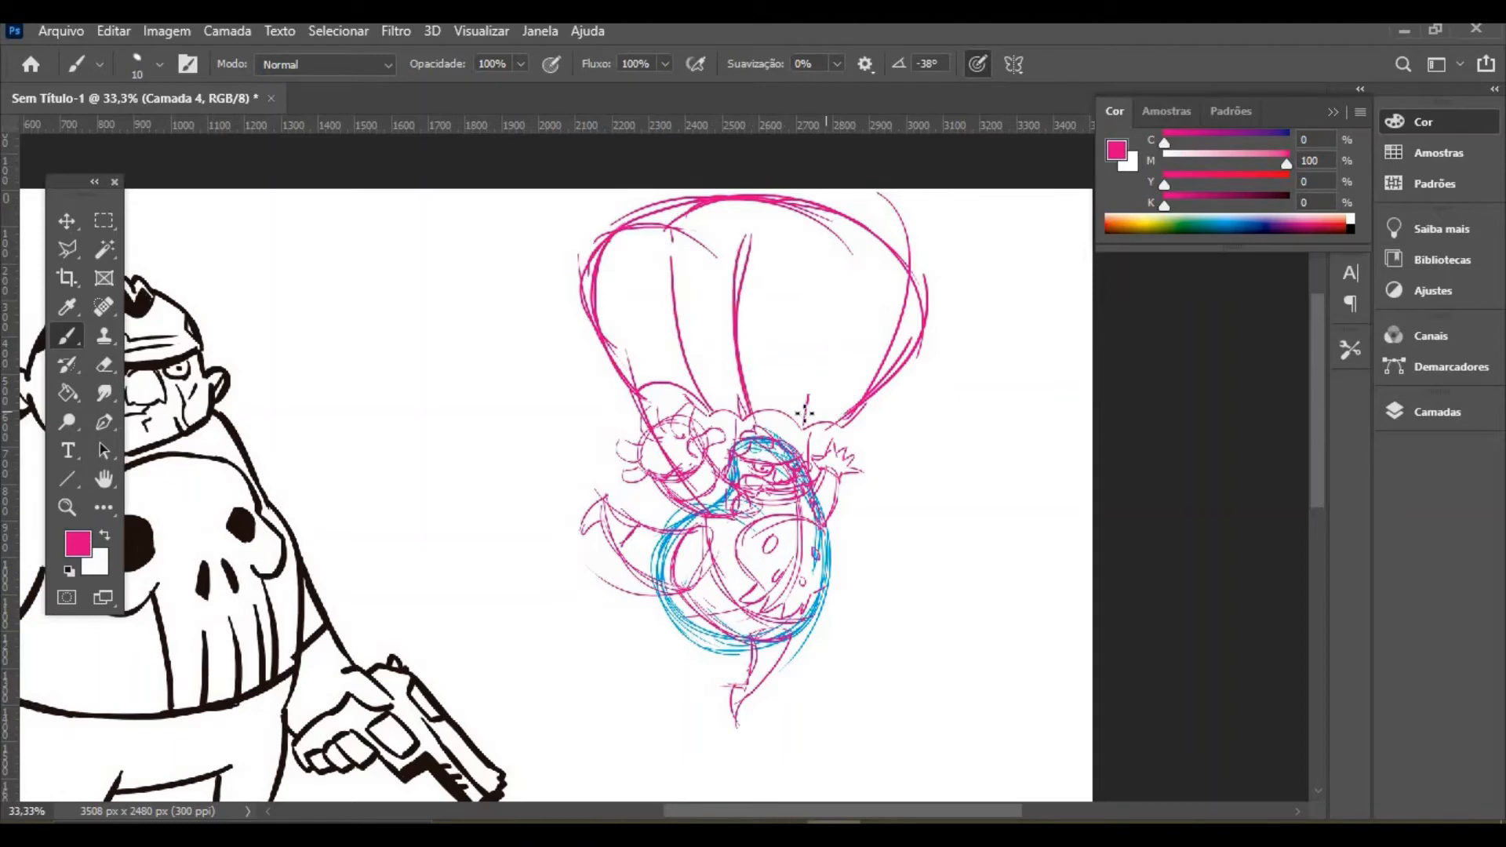
pyautogui.moveTo(855, 296); pyautogui.dragTo(805, 409)
pyautogui.moveTo(861, 269); pyautogui.dragTo(808, 412)
pyautogui.moveTo(919, 273); pyautogui.dragTo(854, 420)
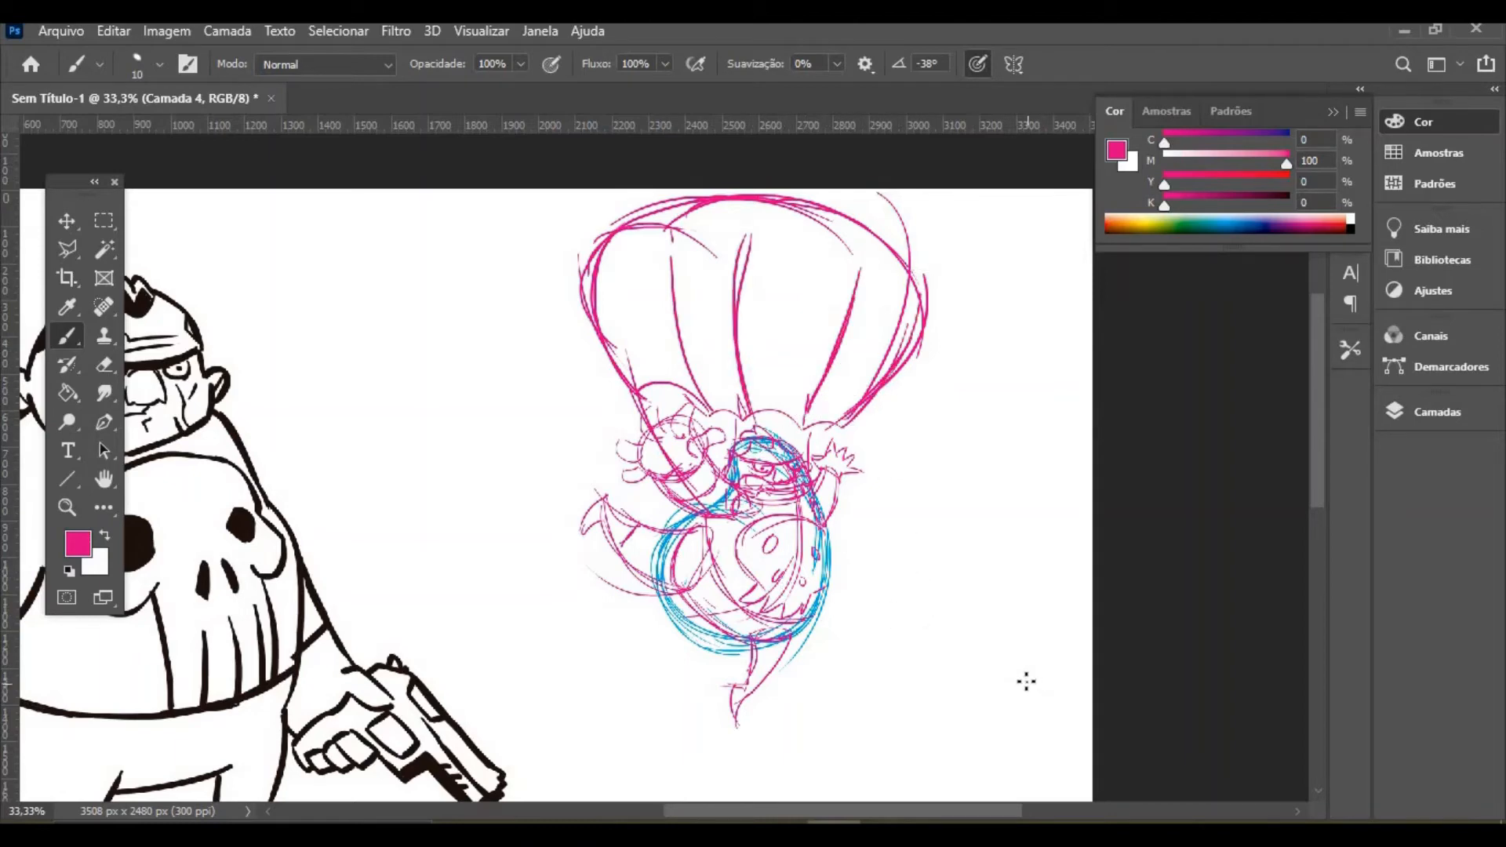
# Erase the parachuting figure's open-handed arm and sketch an outstretched arm aiming a pistol diagonally downward in its place
pyautogui.click(104, 364)
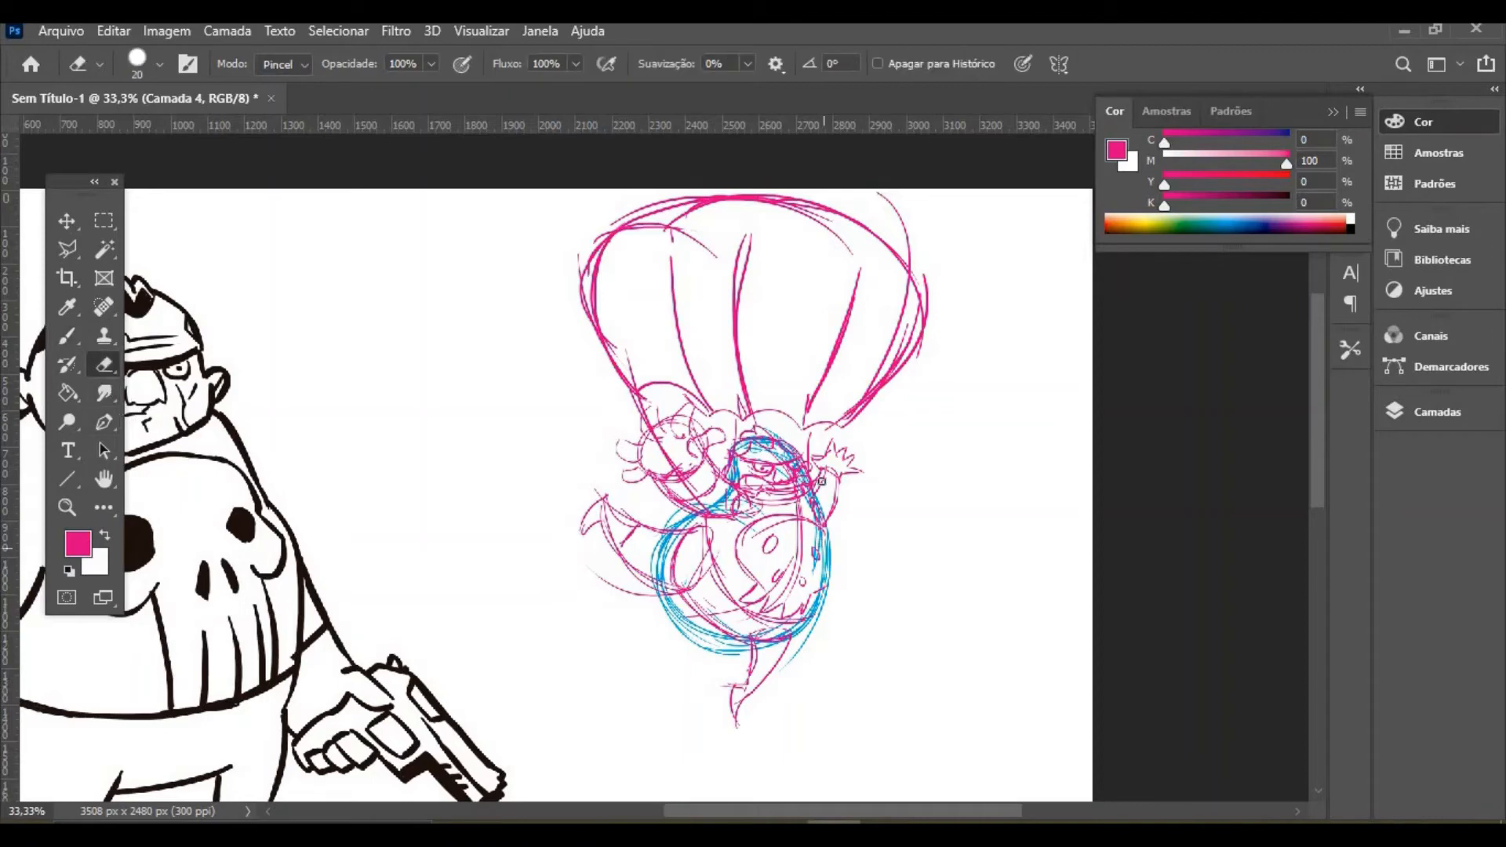
pyautogui.moveTo(848, 456)
pyautogui.mouseDown()
pyautogui.moveTo(812, 469)
pyautogui.moveTo(832, 510)
pyautogui.mouseUp()
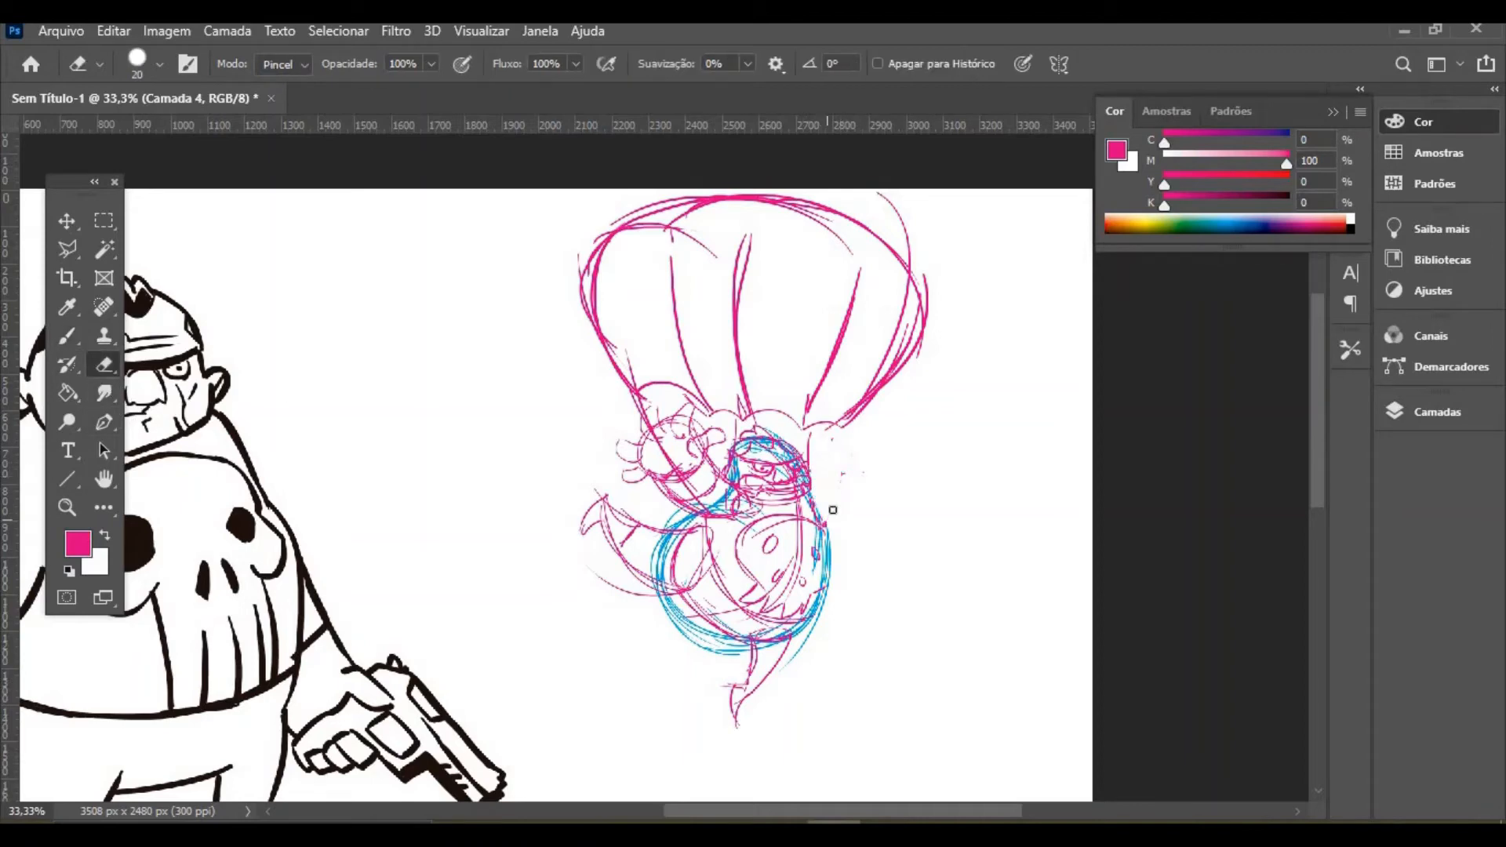
pyautogui.click(68, 336)
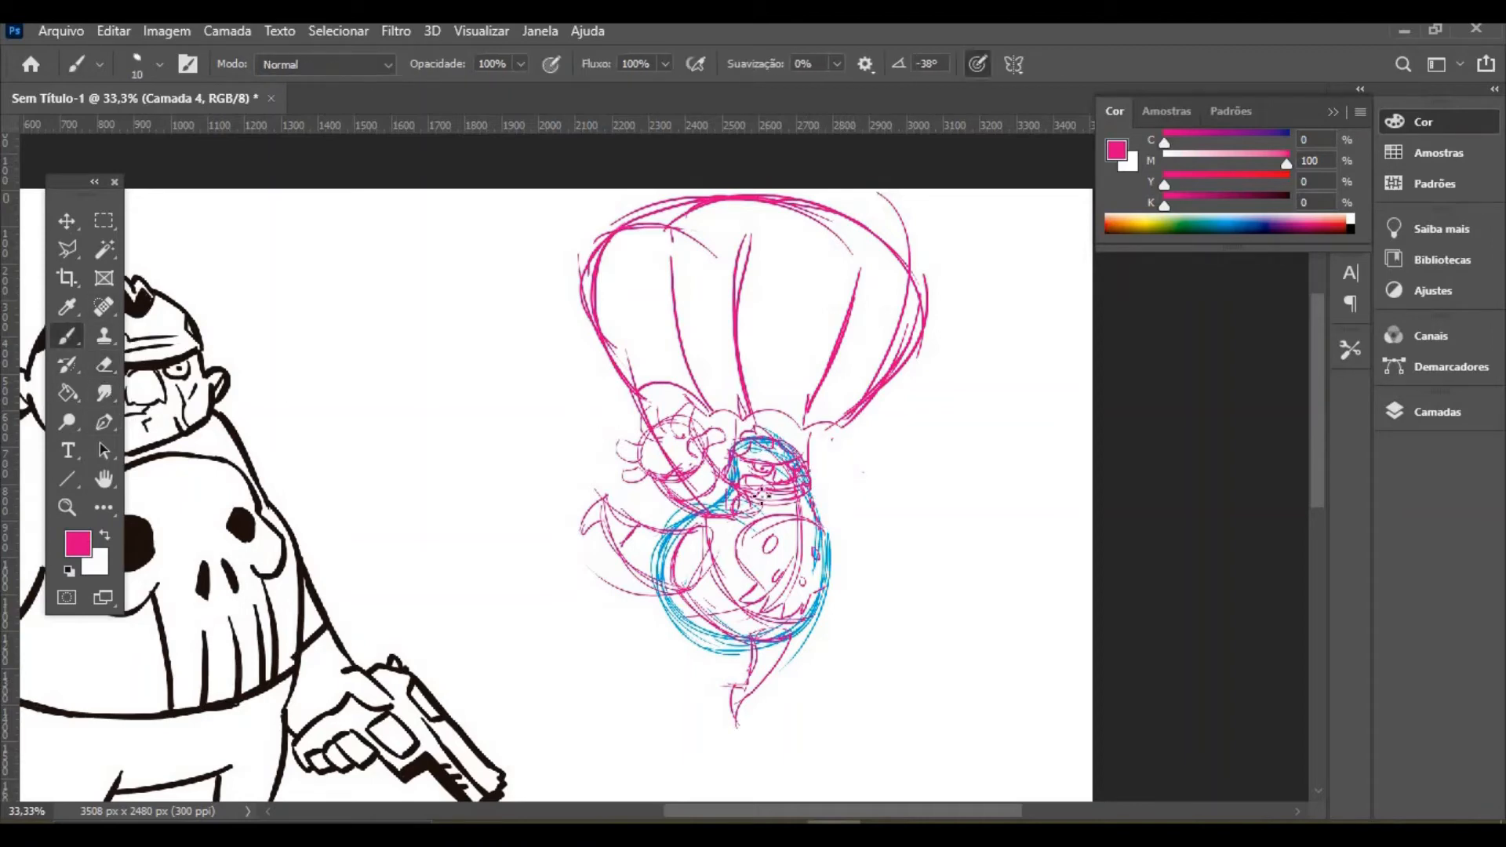
pyautogui.moveTo(869, 546)
pyautogui.mouseDown()
pyautogui.moveTo(812, 491)
pyautogui.moveTo(827, 552)
pyautogui.mouseUp()
pyautogui.moveTo(810, 499)
pyautogui.mouseDown()
pyautogui.moveTo(828, 553)
pyautogui.moveTo(915, 584)
pyautogui.moveTo(894, 597)
pyautogui.moveTo(923, 593)
pyautogui.moveTo(949, 628)
pyautogui.moveTo(928, 635)
pyautogui.moveTo(953, 632)
pyautogui.mouseUp()
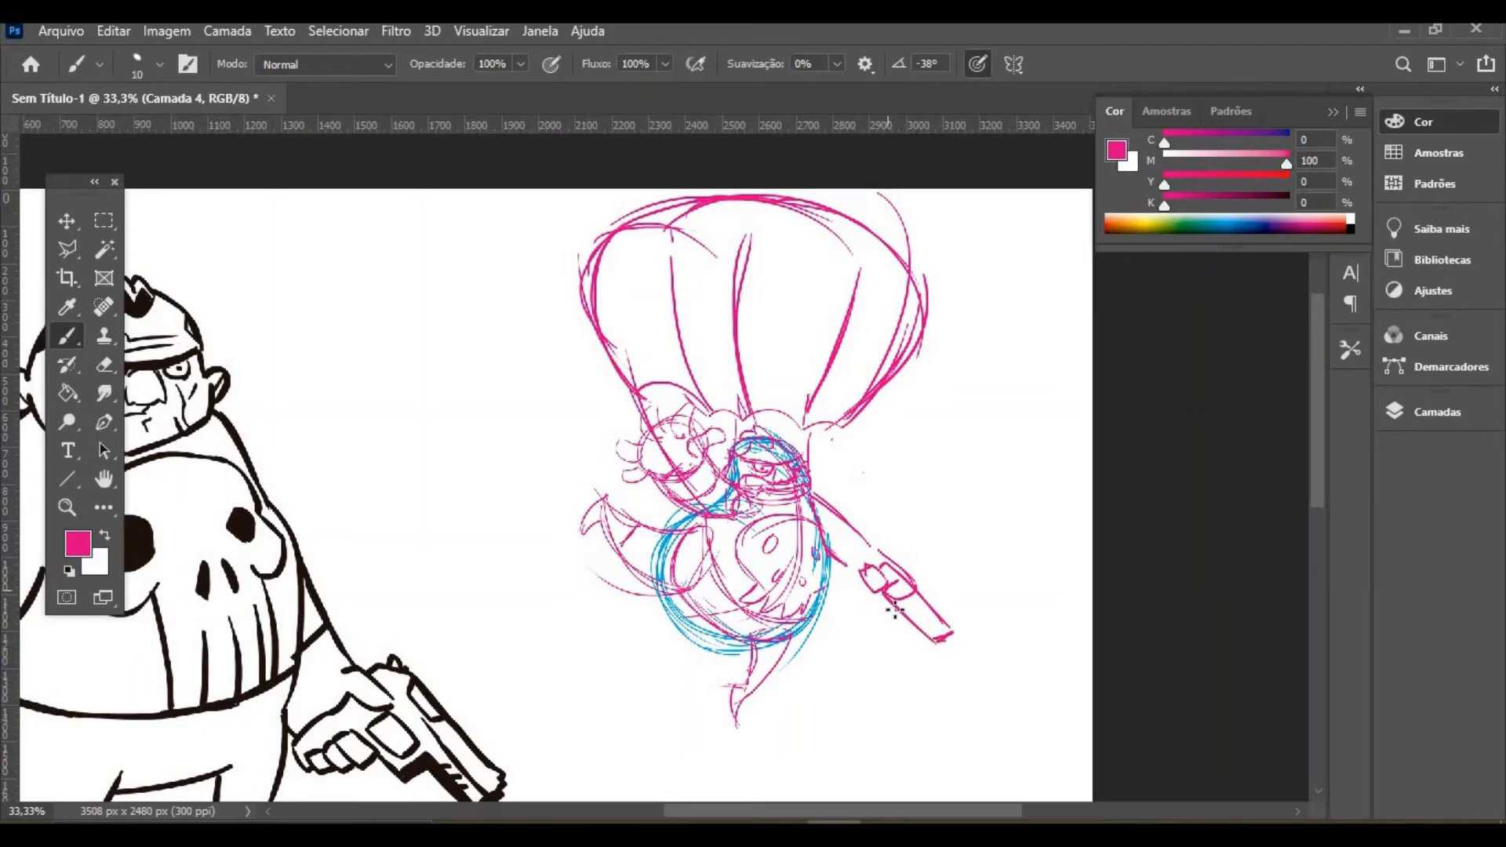
pyautogui.moveTo(916, 583)
pyautogui.mouseDown()
pyautogui.moveTo(902, 618)
pyautogui.moveTo(881, 603)
pyautogui.moveTo(938, 609)
pyautogui.mouseUp()
pyautogui.moveTo(878, 547); pyautogui.dragTo(861, 584)
pyautogui.moveTo(883, 547); pyautogui.dragTo(867, 594)
pyautogui.moveTo(816, 549); pyautogui.dragTo(866, 593)
# Sketch a muzzle flash at the pistol's tip with long pointed streaks radiating outward from it
pyautogui.moveTo(945, 627)
pyautogui.mouseDown()
pyautogui.moveTo(990, 620)
pyautogui.moveTo(1002, 672)
pyautogui.moveTo(945, 695)
pyautogui.moveTo(961, 714)
pyautogui.mouseUp()
pyautogui.moveTo(955, 683)
pyautogui.mouseDown()
pyautogui.moveTo(1012, 705)
pyautogui.moveTo(1067, 768)
pyautogui.mouseUp()
pyautogui.moveTo(996, 703); pyautogui.dragTo(1065, 780)
pyautogui.moveTo(958, 704); pyautogui.dragTo(1008, 792)
pyautogui.moveTo(1012, 667)
pyautogui.mouseDown()
pyautogui.moveTo(1080, 702)
pyautogui.moveTo(1088, 724)
pyautogui.mouseUp()
pyautogui.moveTo(1090, 643); pyautogui.dragTo(1029, 628)
pyautogui.moveTo(1092, 649); pyautogui.dragTo(1043, 642)
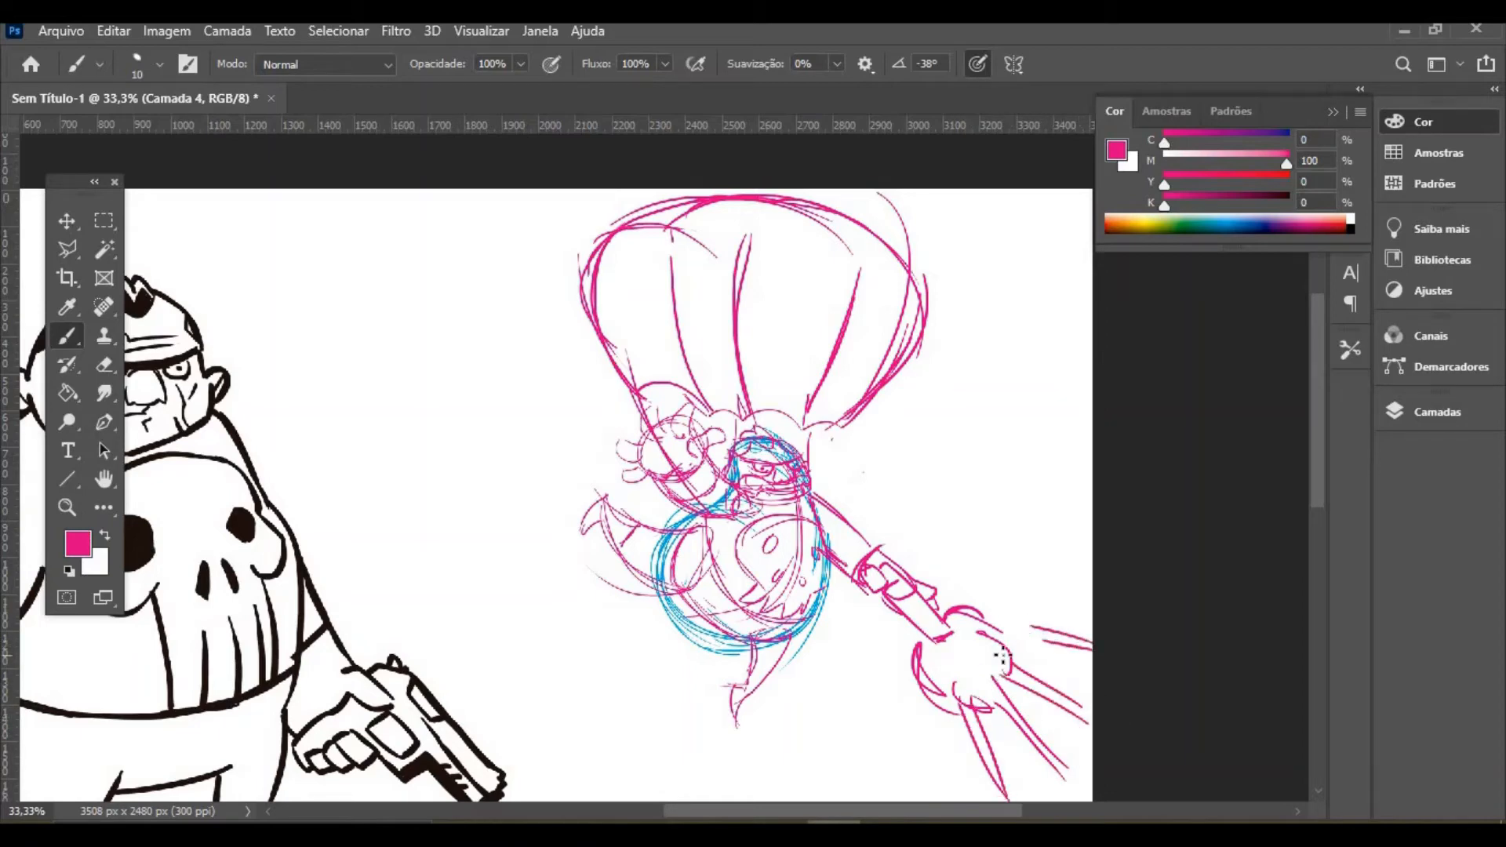
# Move the parachuting figure's sketch closer to the inked character and scale it down proportionally, leaving room below it
pyautogui.hotkey('ctrl', '-')
pyautogui.hotkey('ctrl', '-')
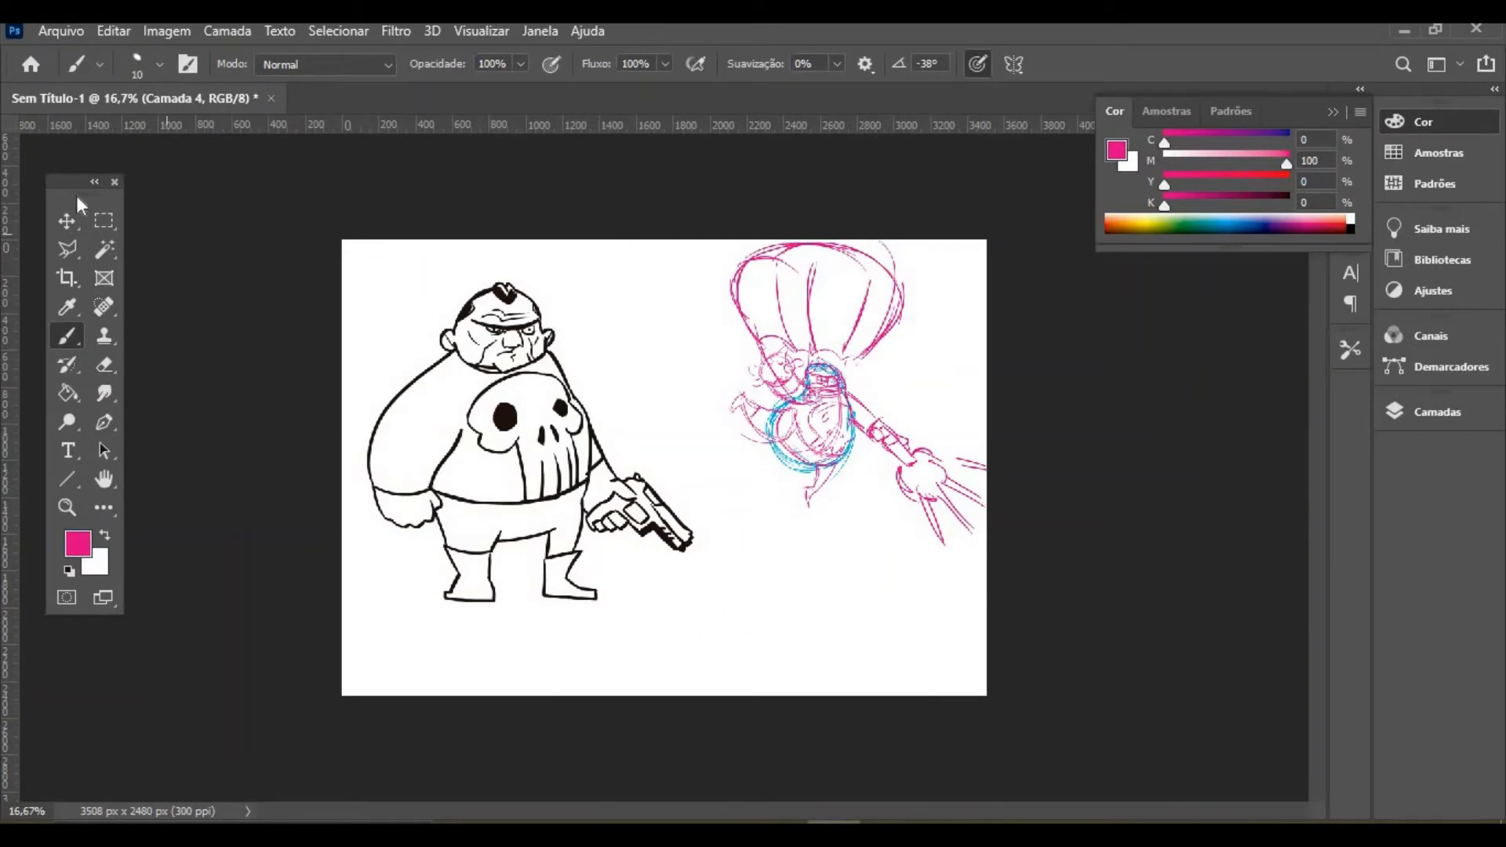
pyautogui.click(68, 222)
pyautogui.moveTo(824, 388); pyautogui.dragTo(709, 385)
pyautogui.hotkey('ctrl', 't')
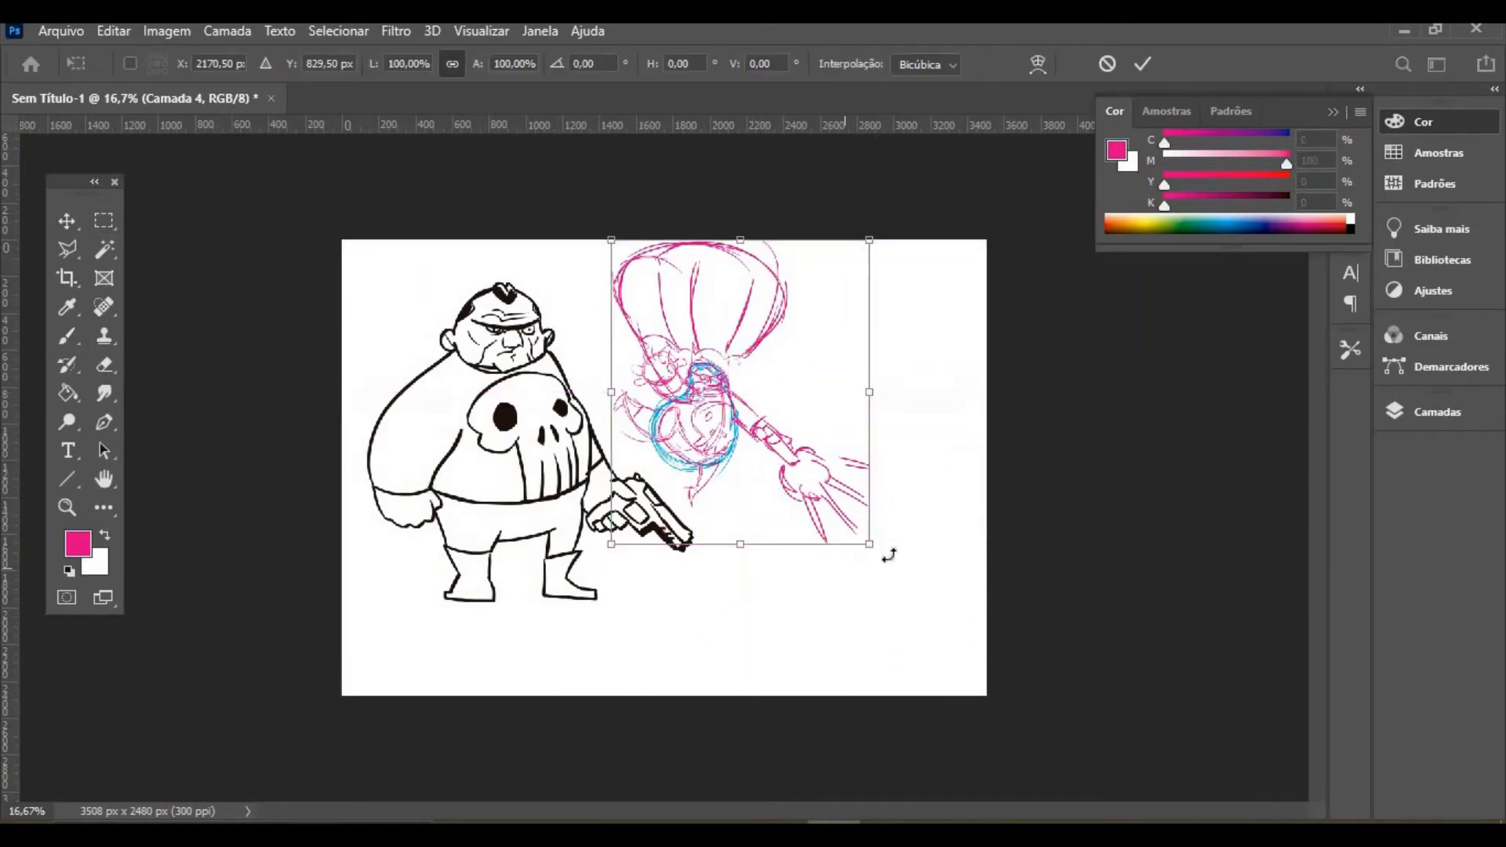
pyautogui.moveTo(871, 541); pyautogui.dragTo(815, 483)
pyautogui.moveTo(707, 394); pyautogui.dragTo(714, 417)
pyautogui.press('Return')
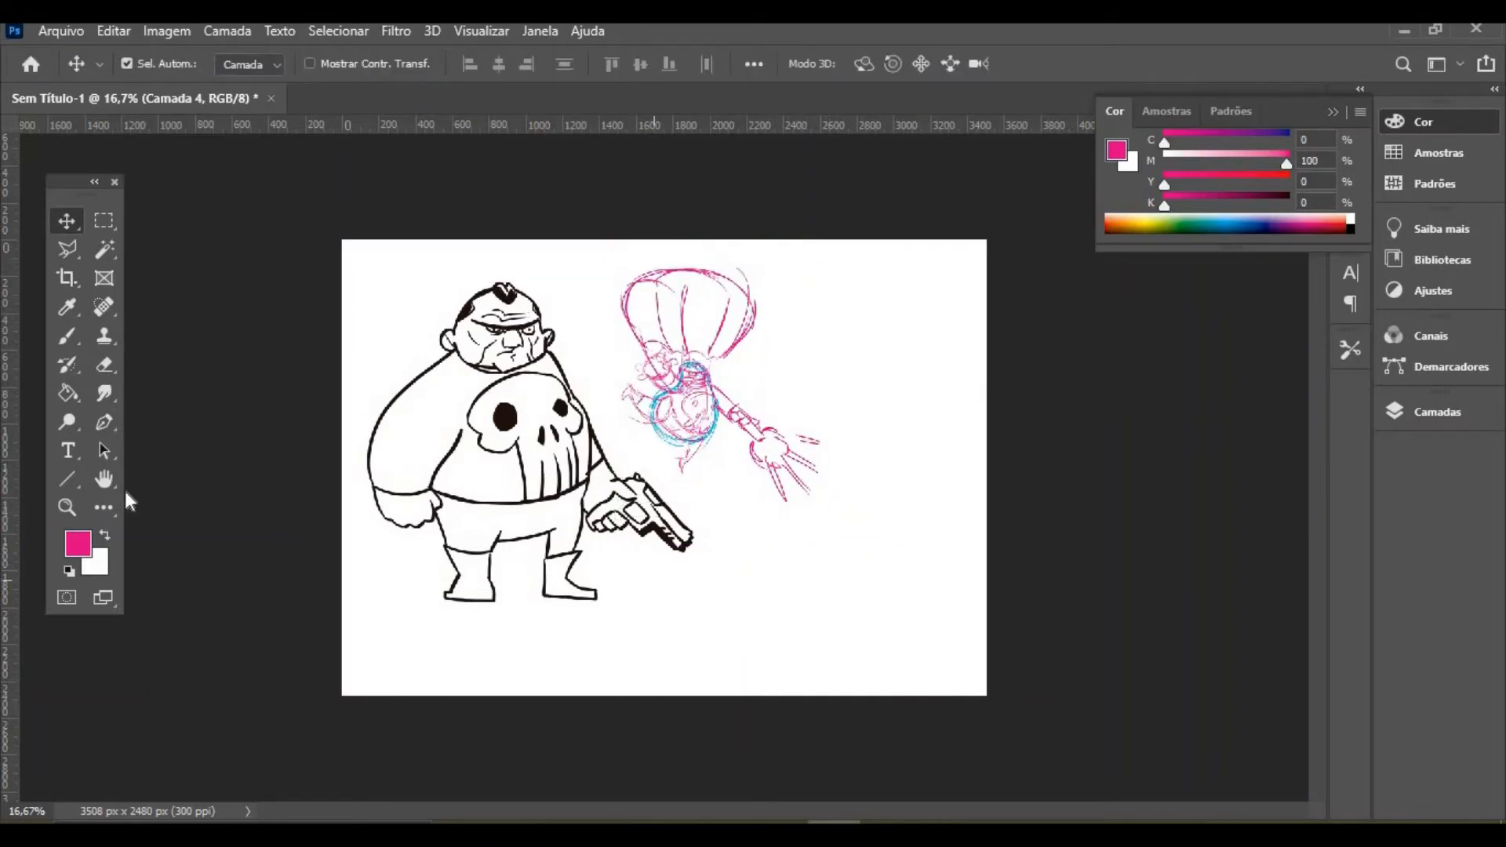
# Add a new layer above Camada 4 and fully lock Camada 4, keeping the new layer active
pyautogui.click(67, 508)
pyautogui.click(1072, 631)
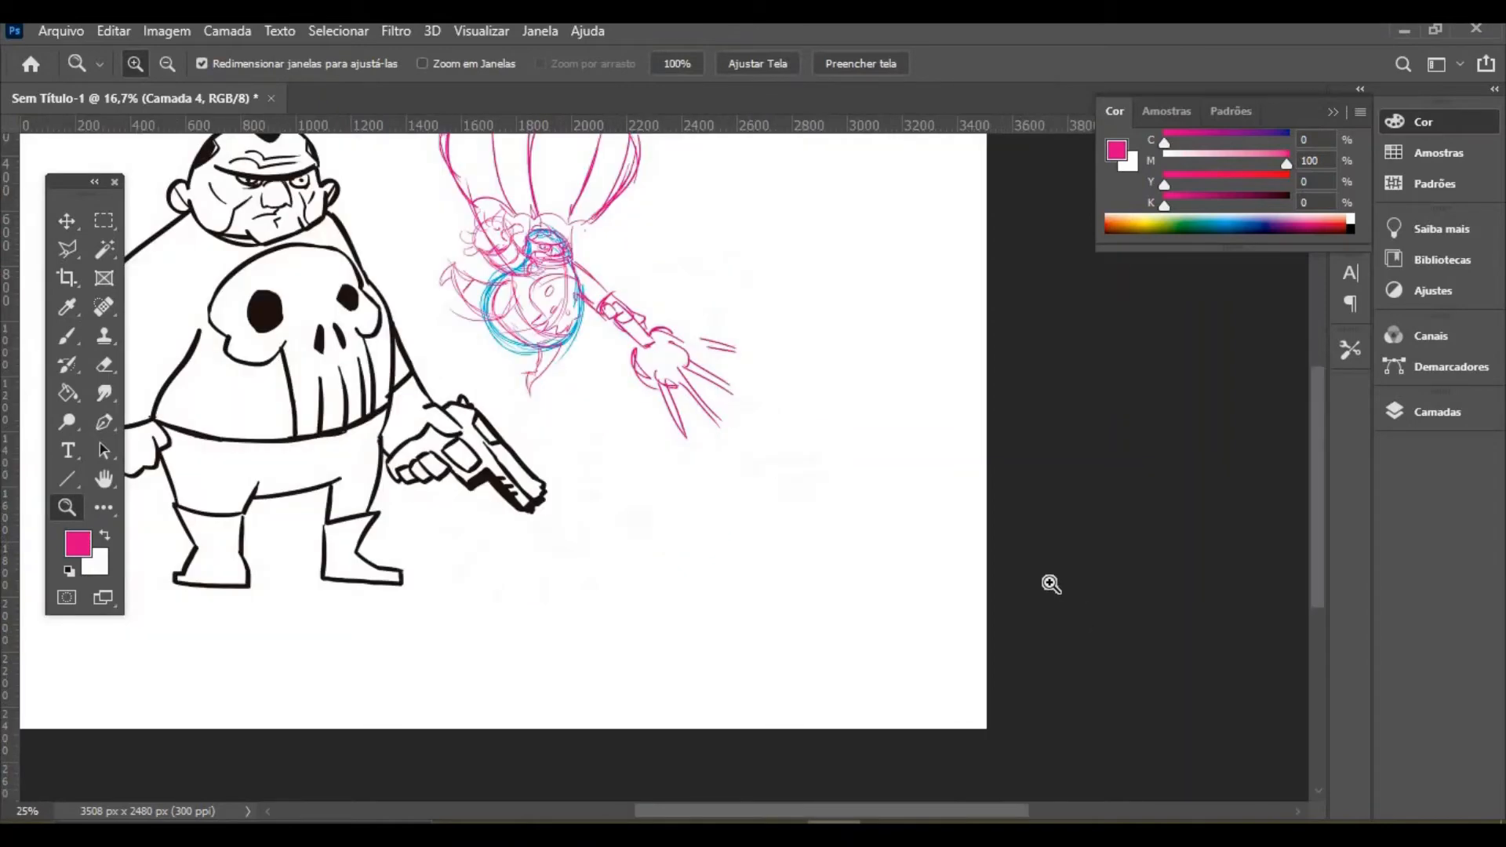
pyautogui.click(1434, 416)
pyautogui.click(1305, 788)
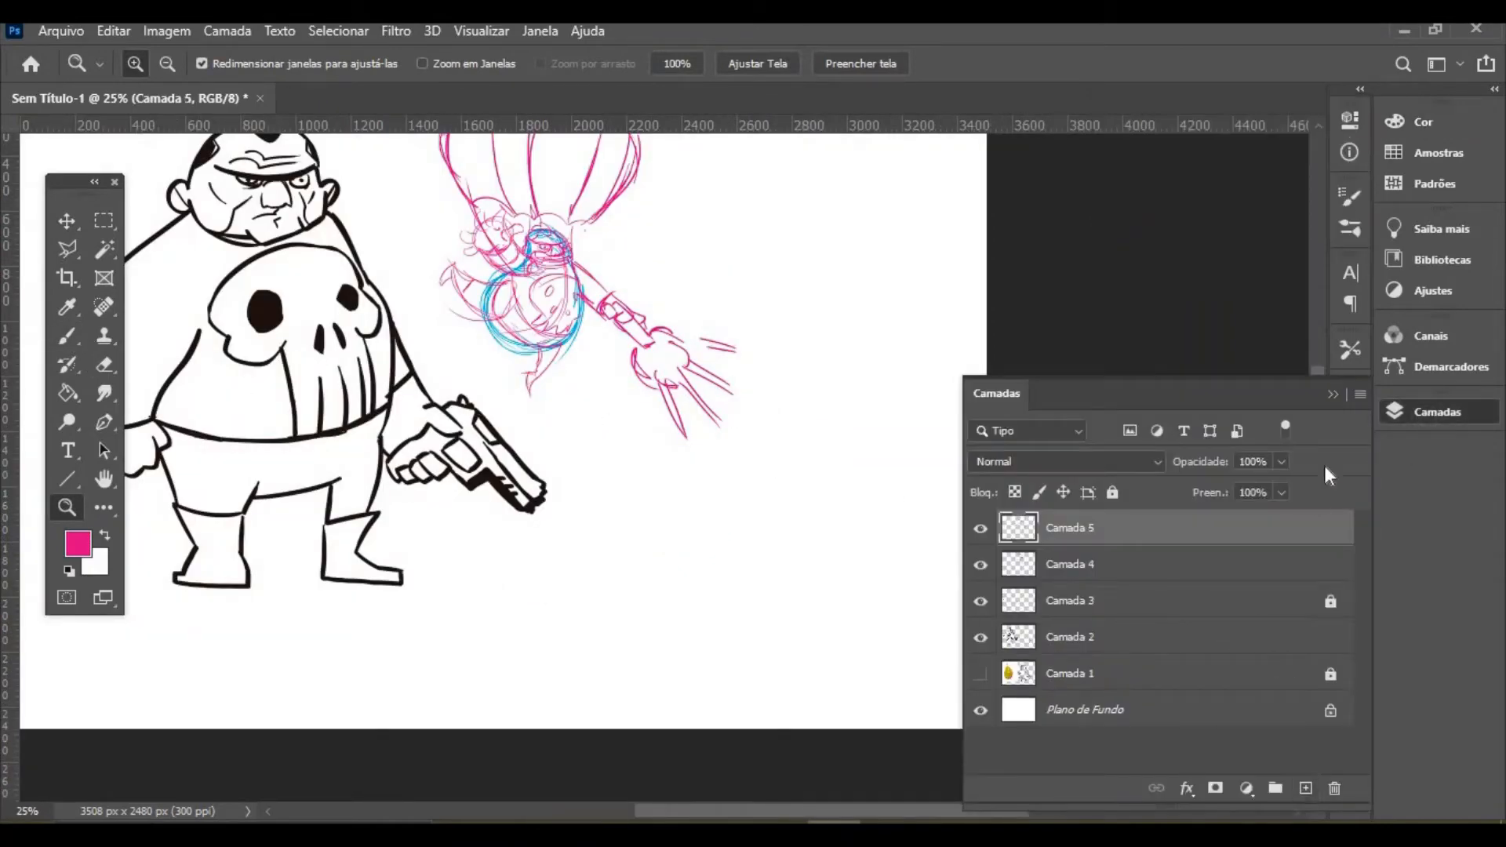
pyautogui.click(1255, 566)
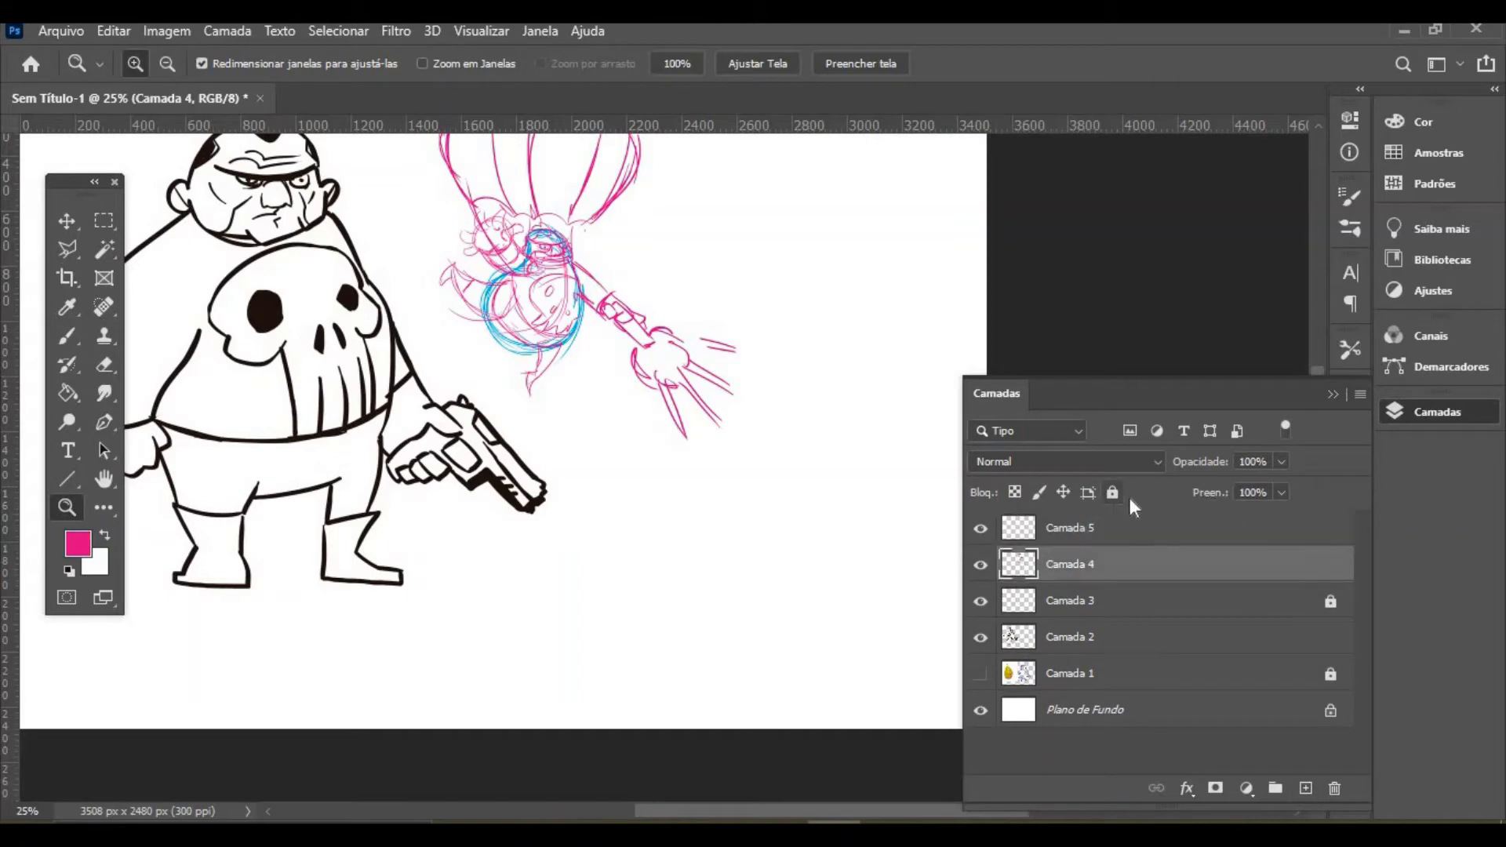
pyautogui.click(1112, 492)
pyautogui.click(1200, 531)
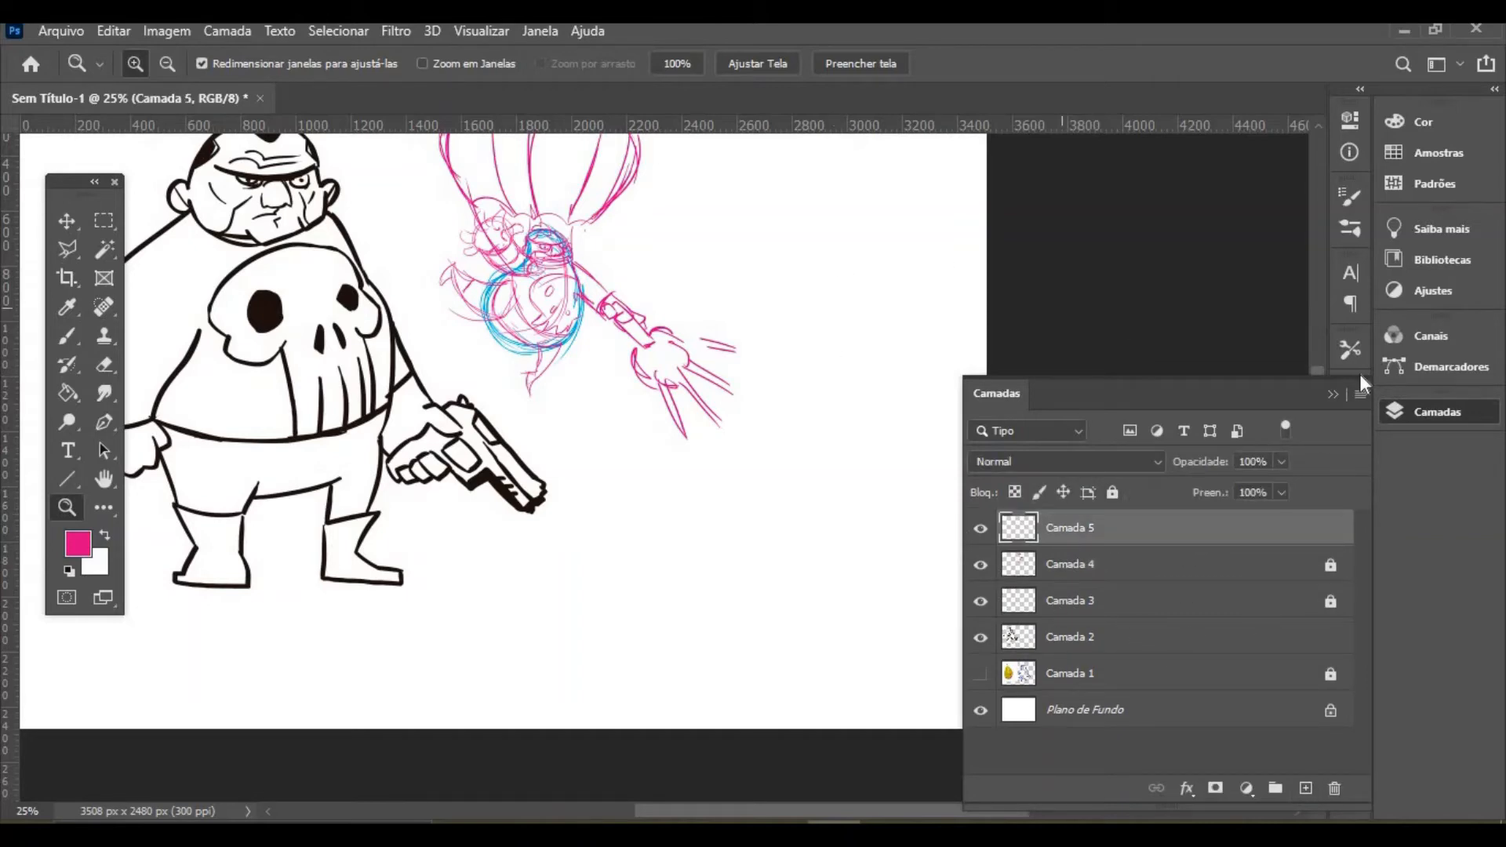
pyautogui.click(1334, 395)
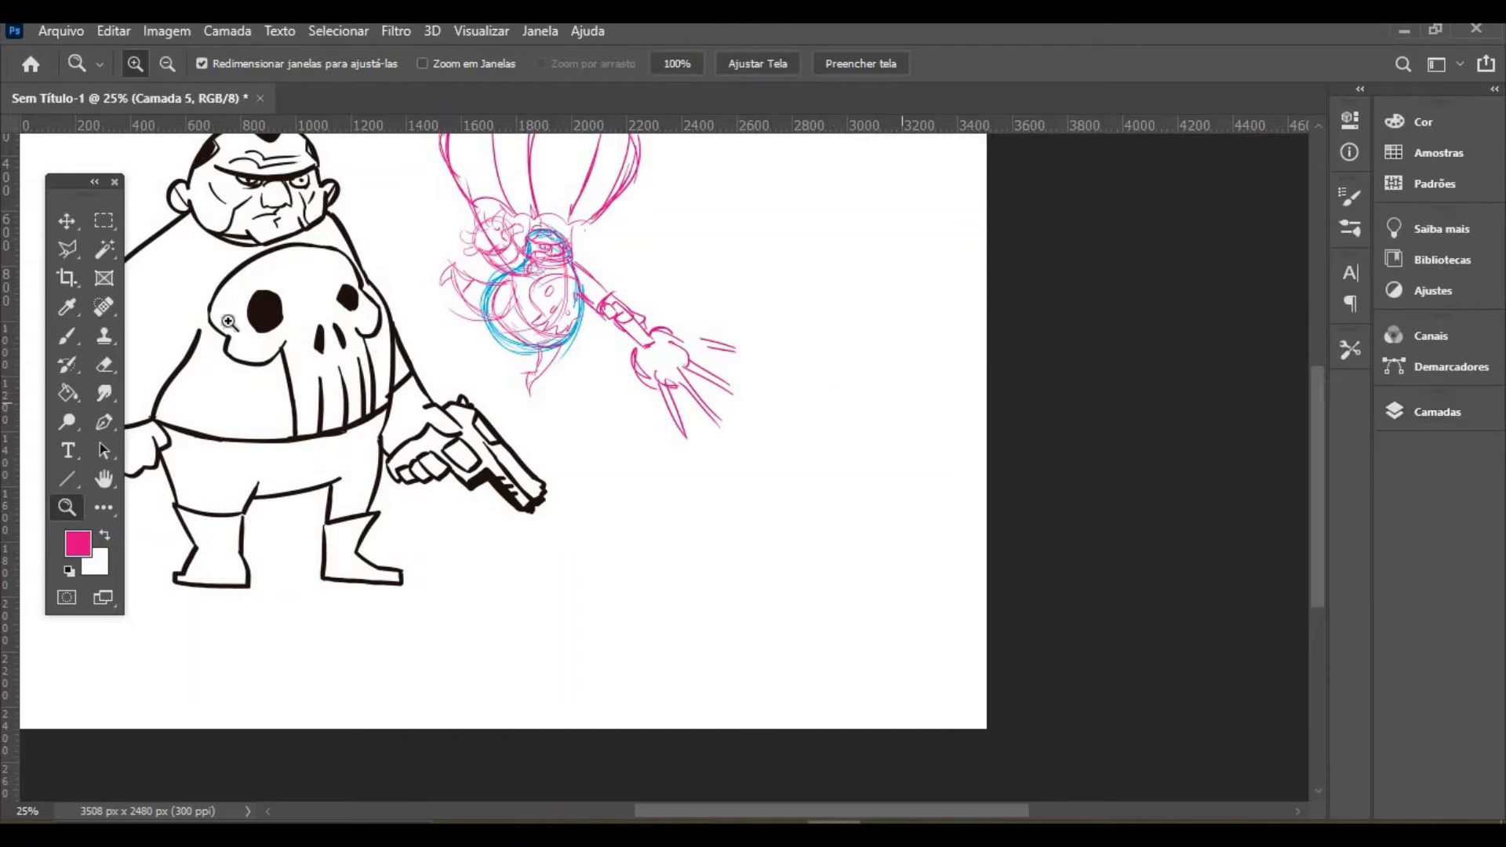
# Rough out a third figure's squat, pear-shaped body in magenta below the muzzle flash, with a smaller head bulge on top
pyautogui.click(67, 336)
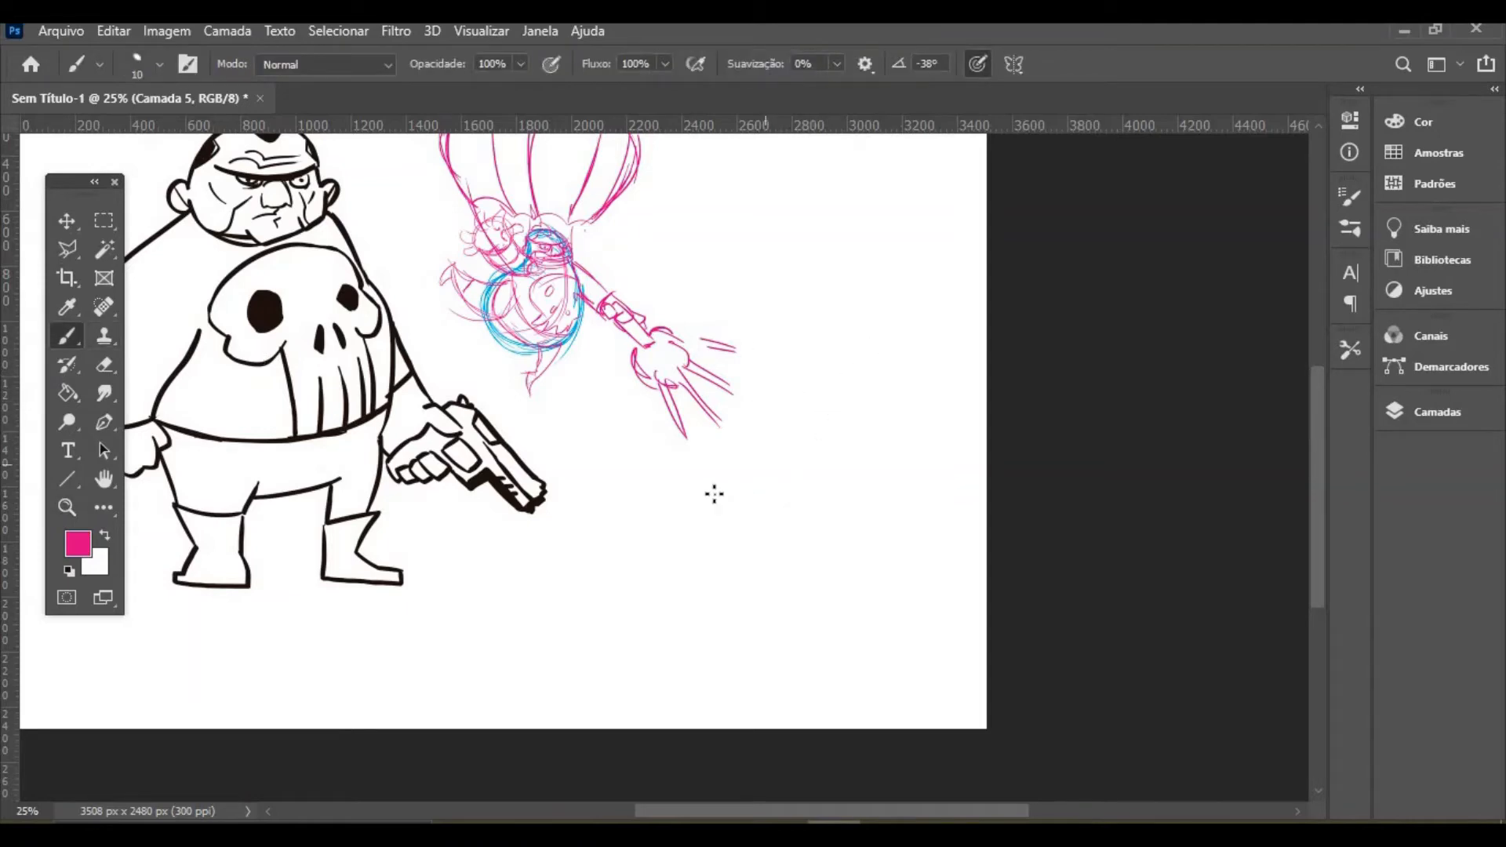
pyautogui.moveTo(647, 509)
pyautogui.mouseDown()
pyautogui.moveTo(728, 451)
pyautogui.moveTo(672, 461)
pyautogui.moveTo(658, 516)
pyautogui.moveTo(642, 503)
pyautogui.moveTo(711, 527)
pyautogui.mouseUp()
pyautogui.moveTo(675, 513)
pyautogui.mouseDown()
pyautogui.moveTo(701, 530)
pyautogui.moveTo(596, 588)
pyautogui.moveTo(659, 526)
pyautogui.moveTo(800, 640)
pyautogui.mouseUp()
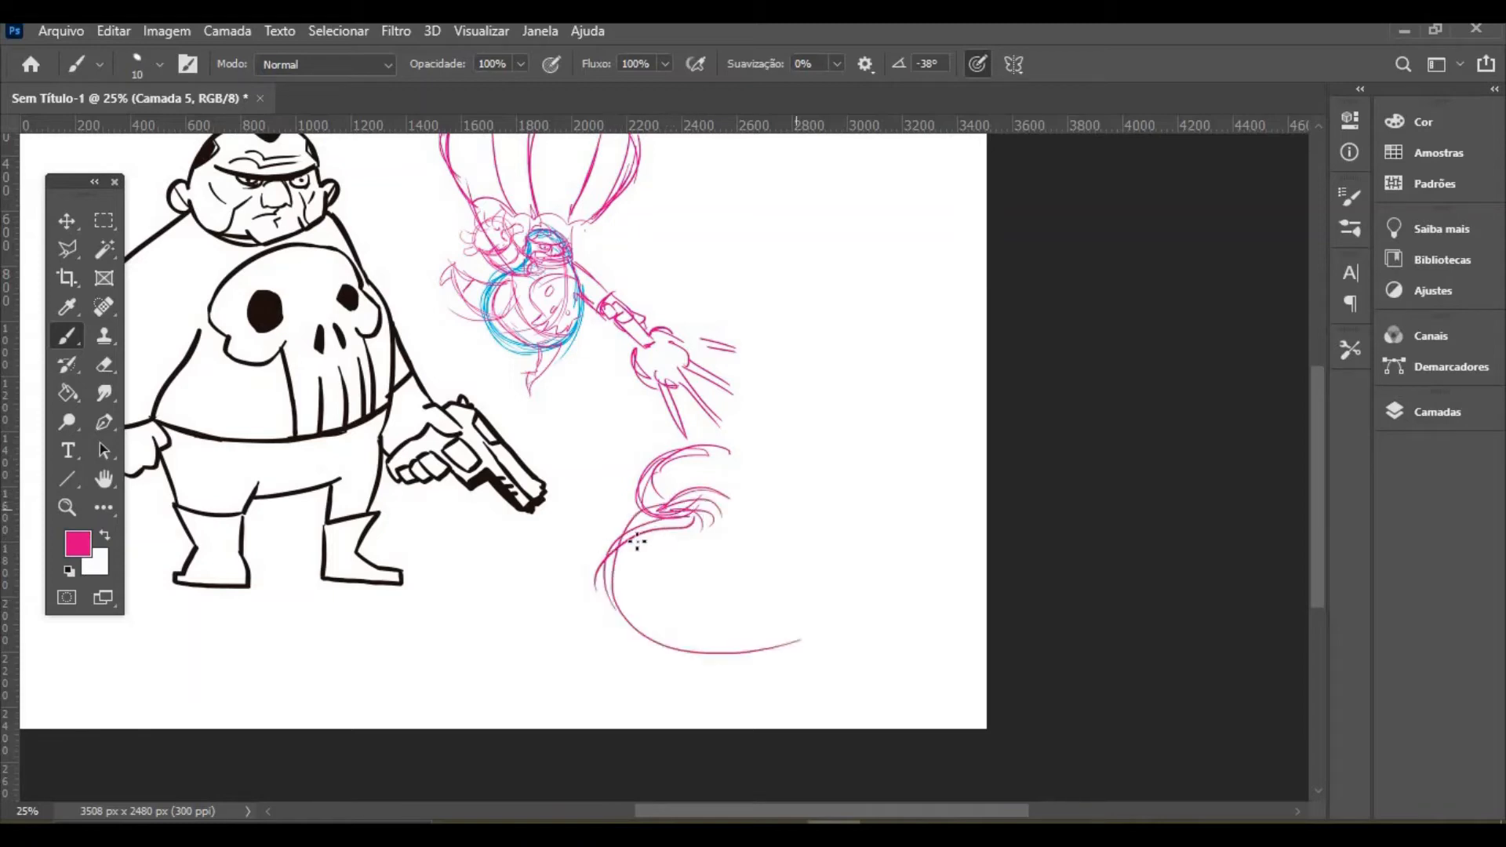
pyautogui.moveTo(633, 547); pyautogui.dragTo(826, 592)
pyautogui.moveTo(680, 447); pyautogui.dragTo(728, 638)
pyautogui.moveTo(804, 477); pyautogui.dragTo(641, 508)
pyautogui.moveTo(707, 434)
pyautogui.mouseDown()
pyautogui.moveTo(682, 516)
pyautogui.moveTo(709, 535)
pyautogui.moveTo(702, 554)
pyautogui.mouseUp()
pyautogui.moveTo(679, 449); pyautogui.dragTo(809, 563)
pyautogui.moveTo(766, 463); pyautogui.dragTo(816, 559)
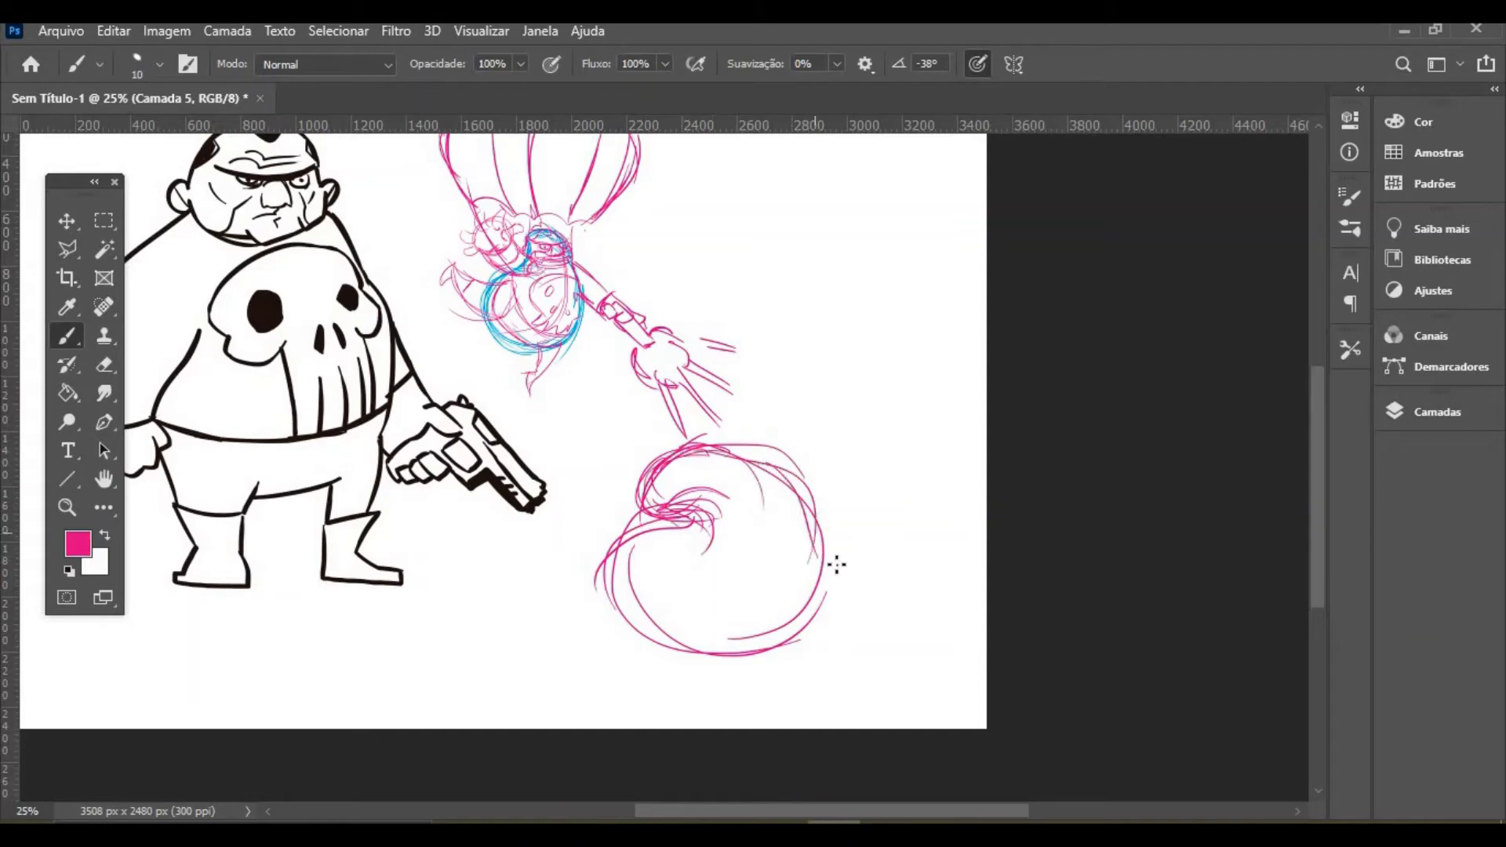
# Reinforce the third figure's body contour with repeated sweeping strokes and add inner curves for the chest and belly
pyautogui.moveTo(784, 488)
pyautogui.mouseDown()
pyautogui.moveTo(850, 583)
pyautogui.moveTo(823, 627)
pyautogui.moveTo(682, 651)
pyautogui.moveTo(617, 557)
pyautogui.mouseUp()
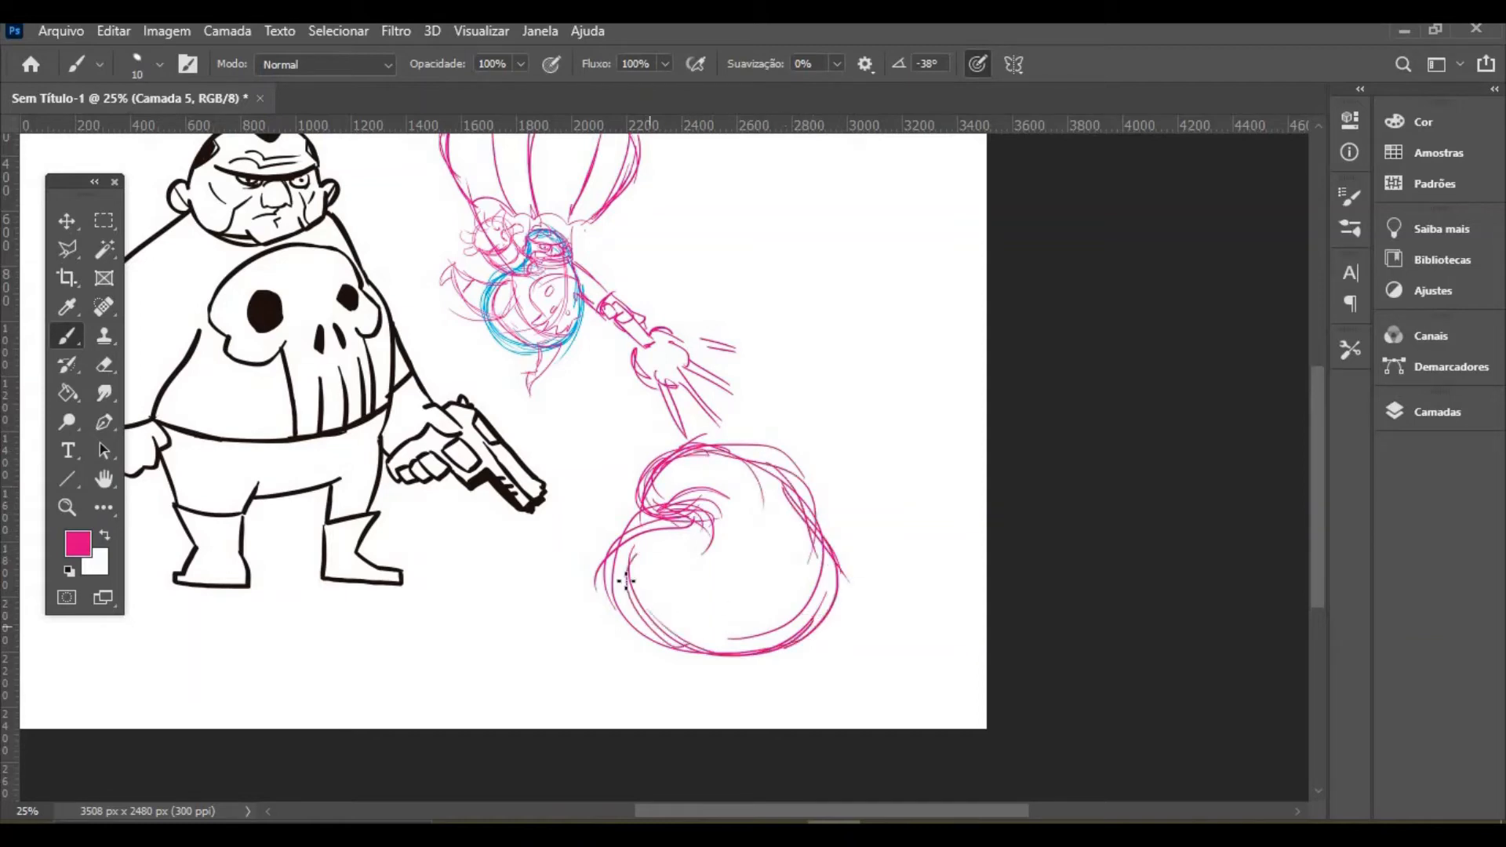
pyautogui.moveTo(695, 516)
pyautogui.mouseDown()
pyautogui.moveTo(693, 662)
pyautogui.moveTo(823, 612)
pyautogui.mouseUp()
pyautogui.moveTo(737, 473)
pyautogui.mouseDown()
pyautogui.moveTo(818, 615)
pyautogui.moveTo(794, 605)
pyautogui.mouseUp()
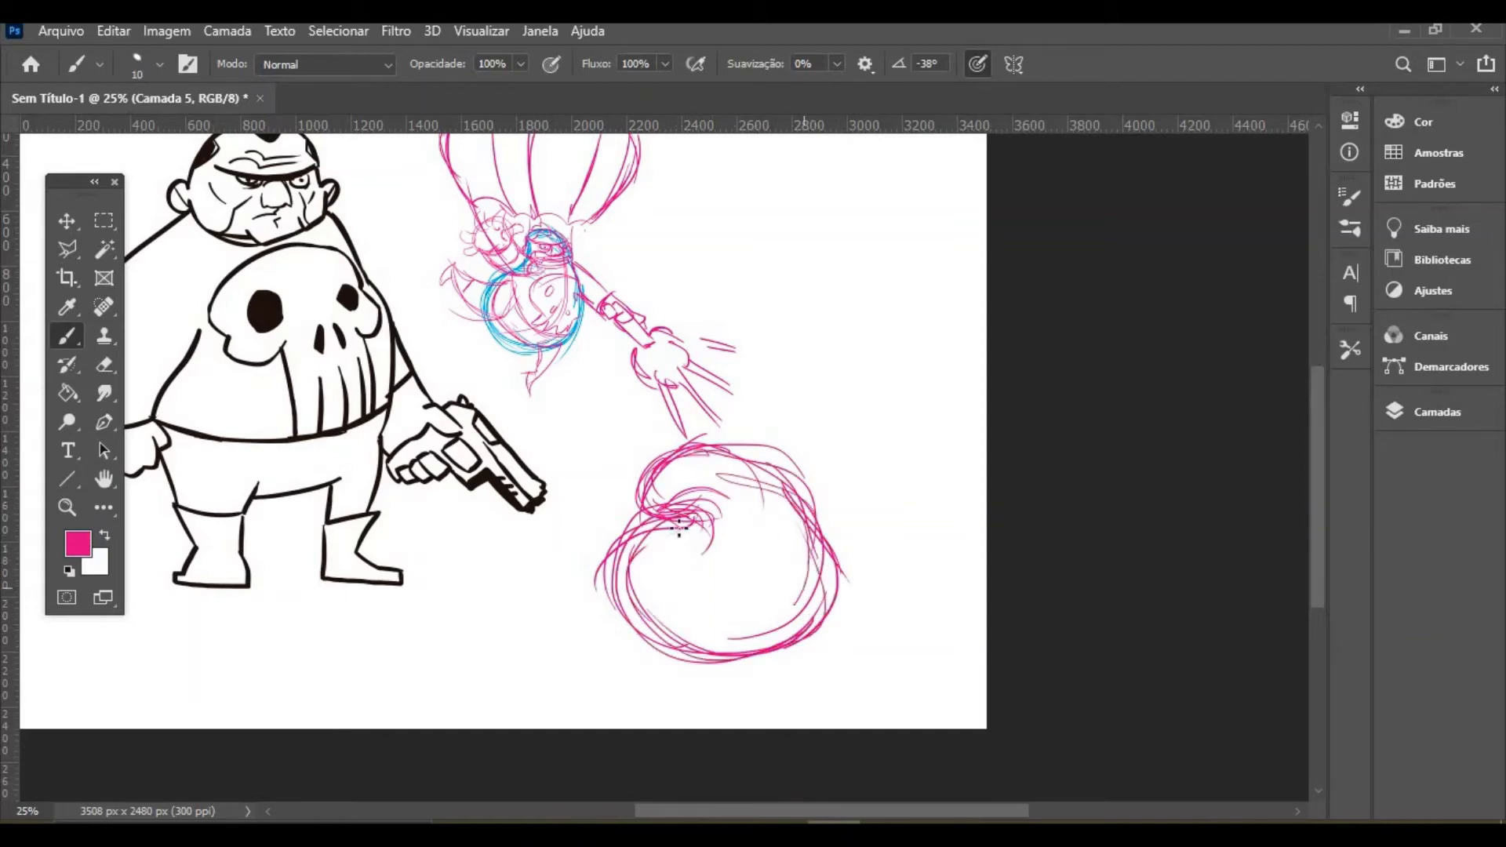
pyautogui.moveTo(668, 519)
pyautogui.mouseDown()
pyautogui.moveTo(820, 596)
pyautogui.moveTo(817, 616)
pyautogui.mouseUp()
pyautogui.moveTo(783, 510)
pyautogui.mouseDown()
pyautogui.moveTo(654, 549)
pyautogui.moveTo(666, 651)
pyautogui.mouseUp()
pyautogui.moveTo(857, 612); pyautogui.dragTo(753, 658)
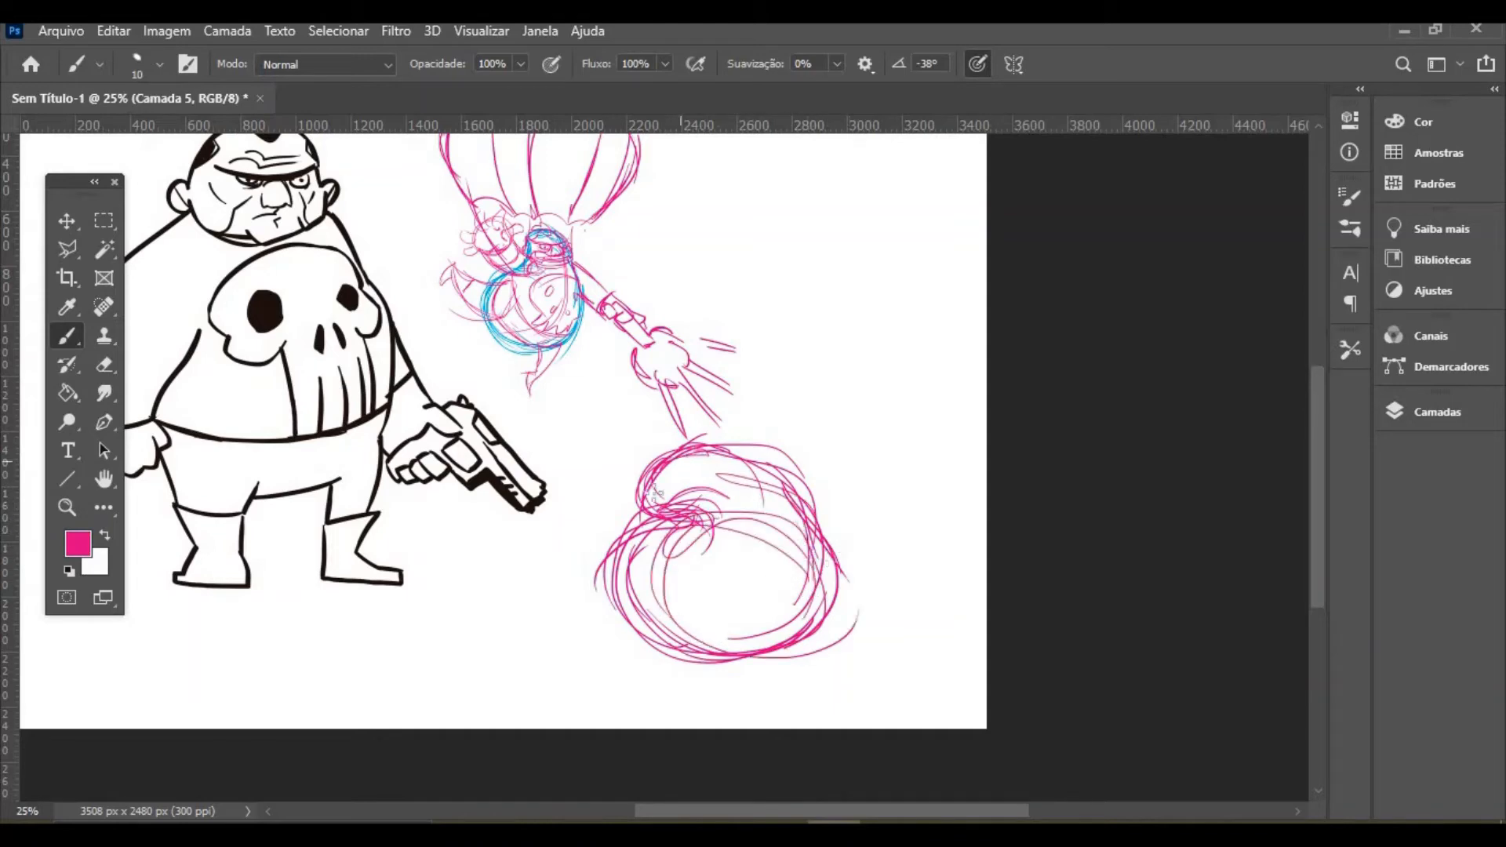
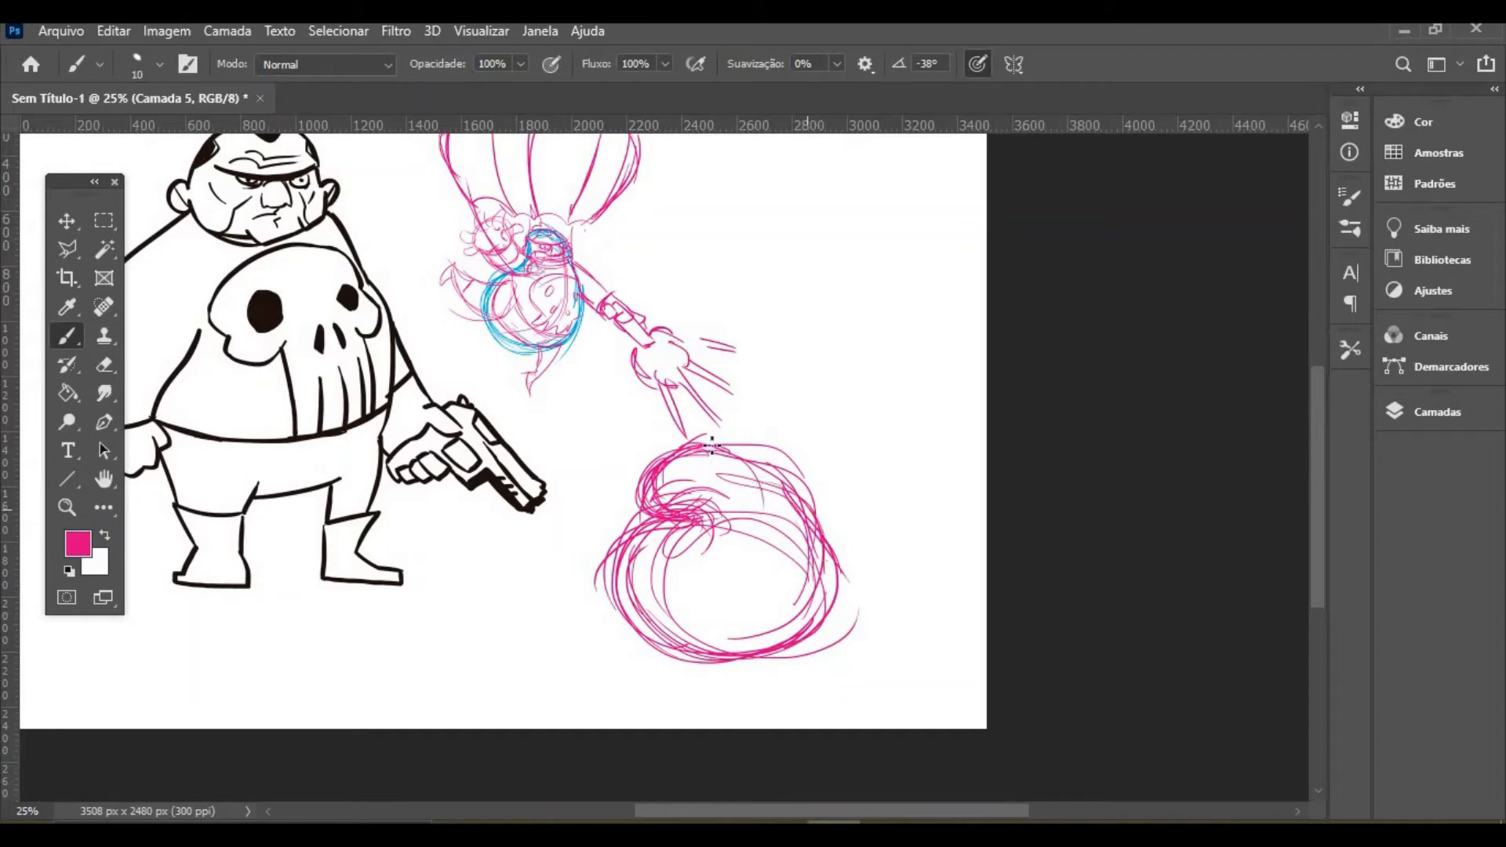
# Set the brush colour to 100% cyan and sketch the third figure's rounded head with curved face guidelines
pyautogui.click(67, 508)
pyautogui.click(803, 708)
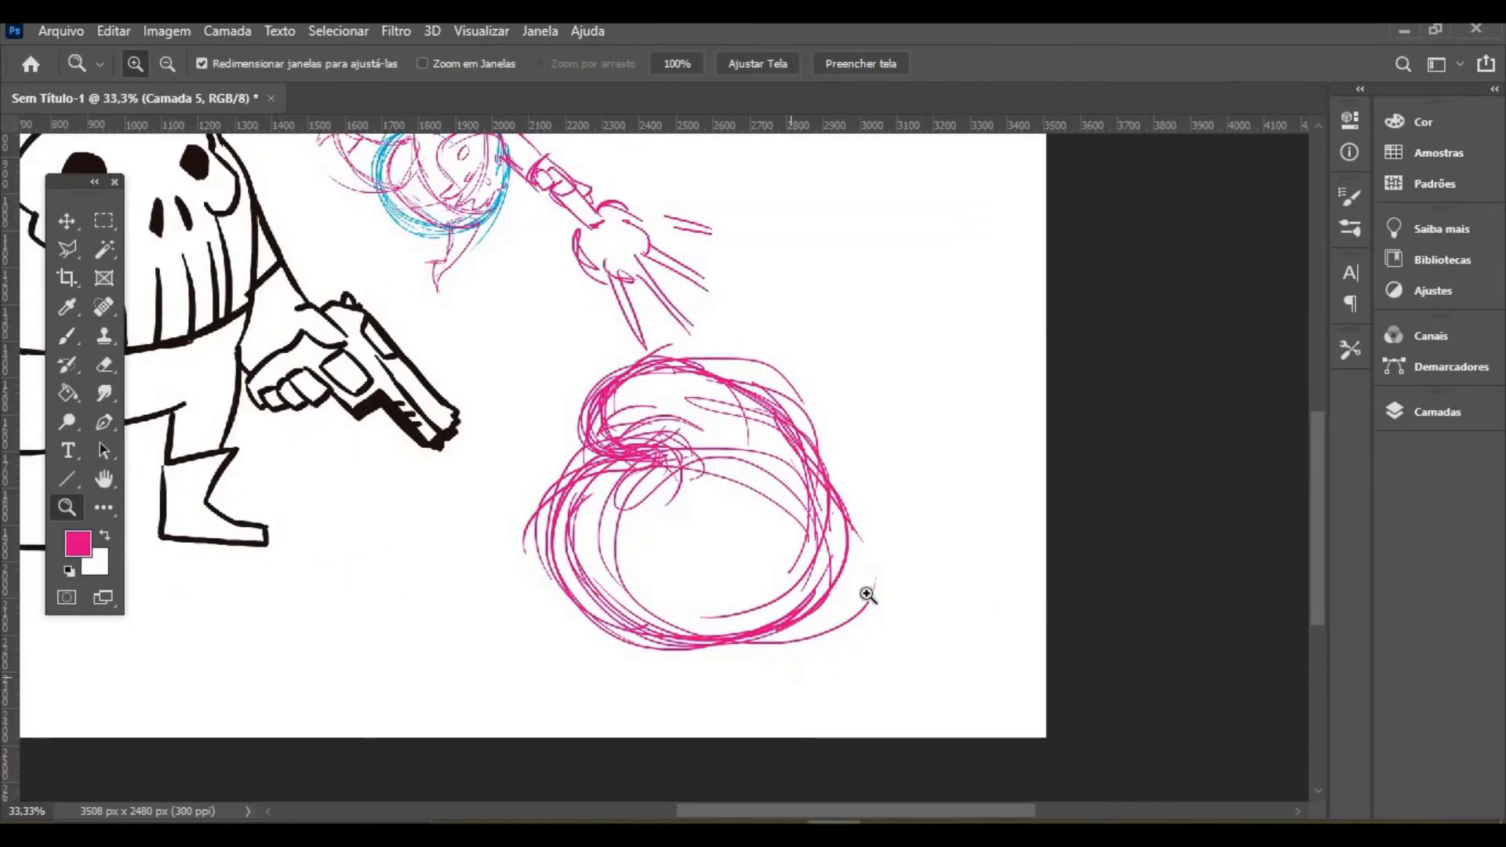
pyautogui.click(1430, 122)
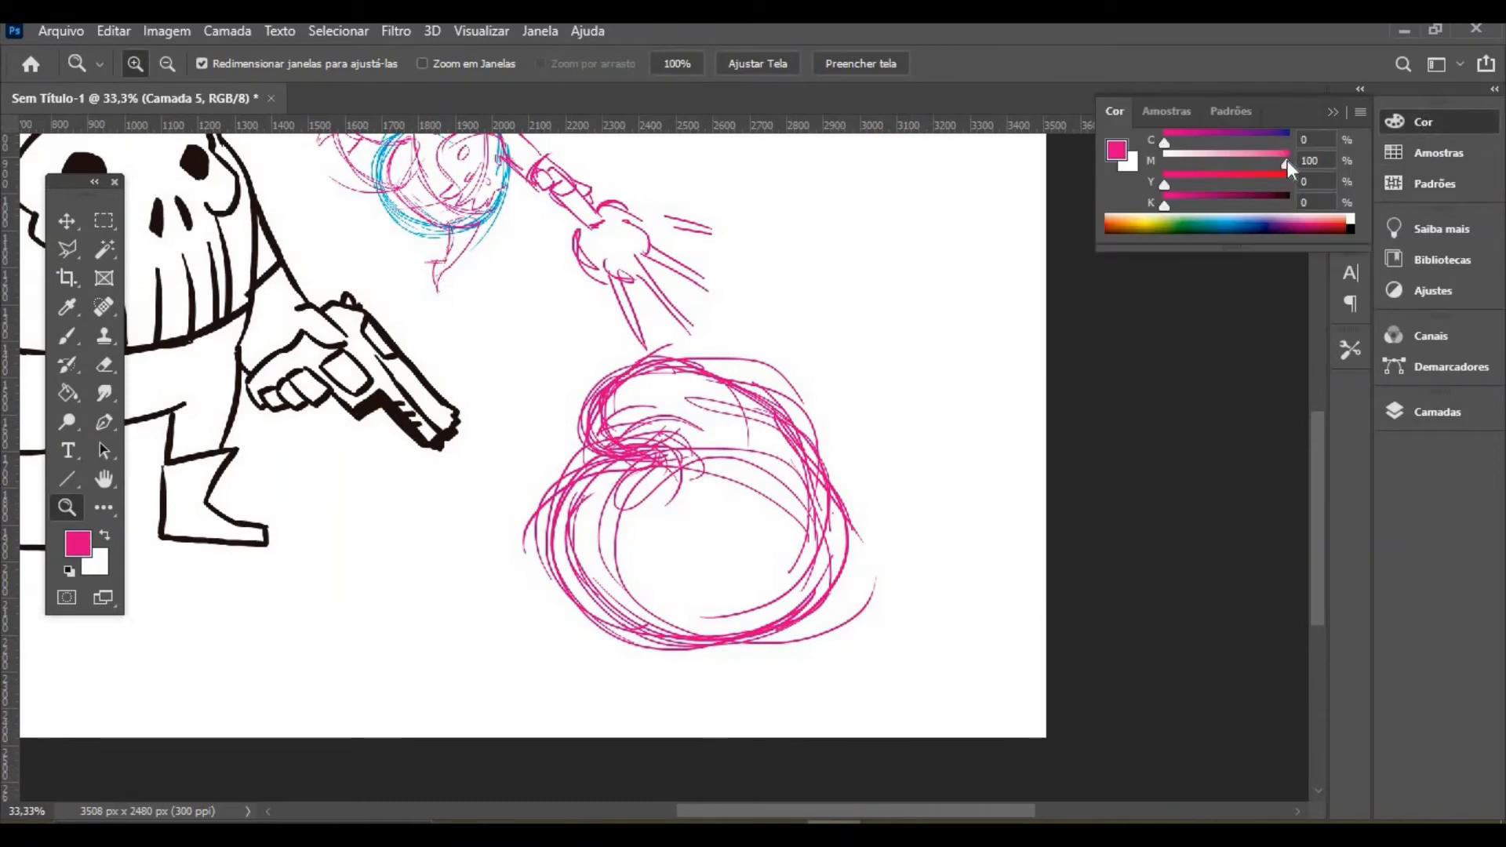
pyautogui.moveTo(1287, 162)
pyautogui.mouseDown()
pyautogui.moveTo(1162, 163)
pyautogui.moveTo(1288, 146)
pyautogui.mouseUp()
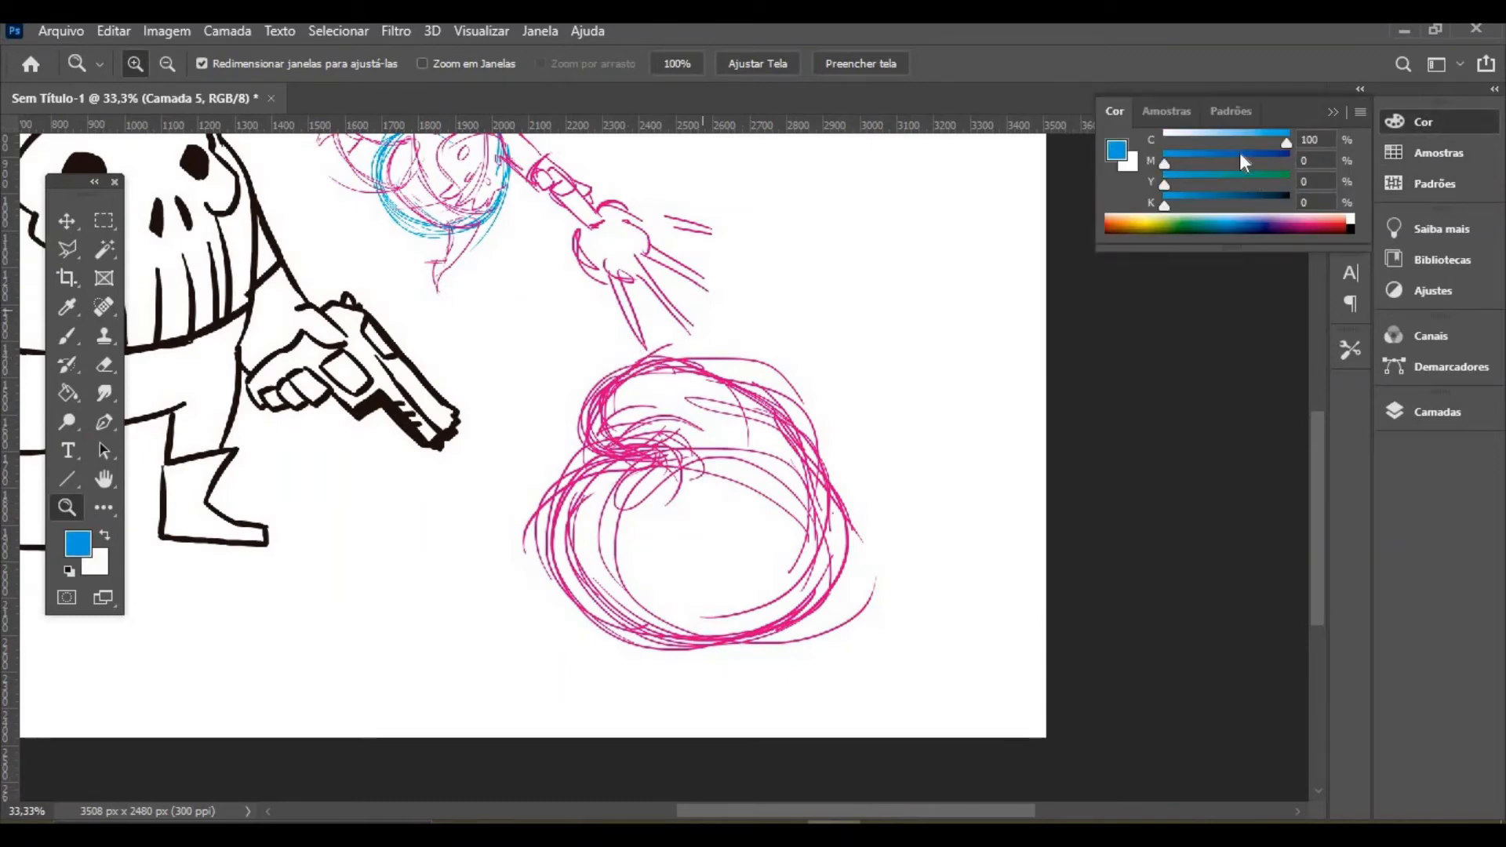
pyautogui.click(67, 336)
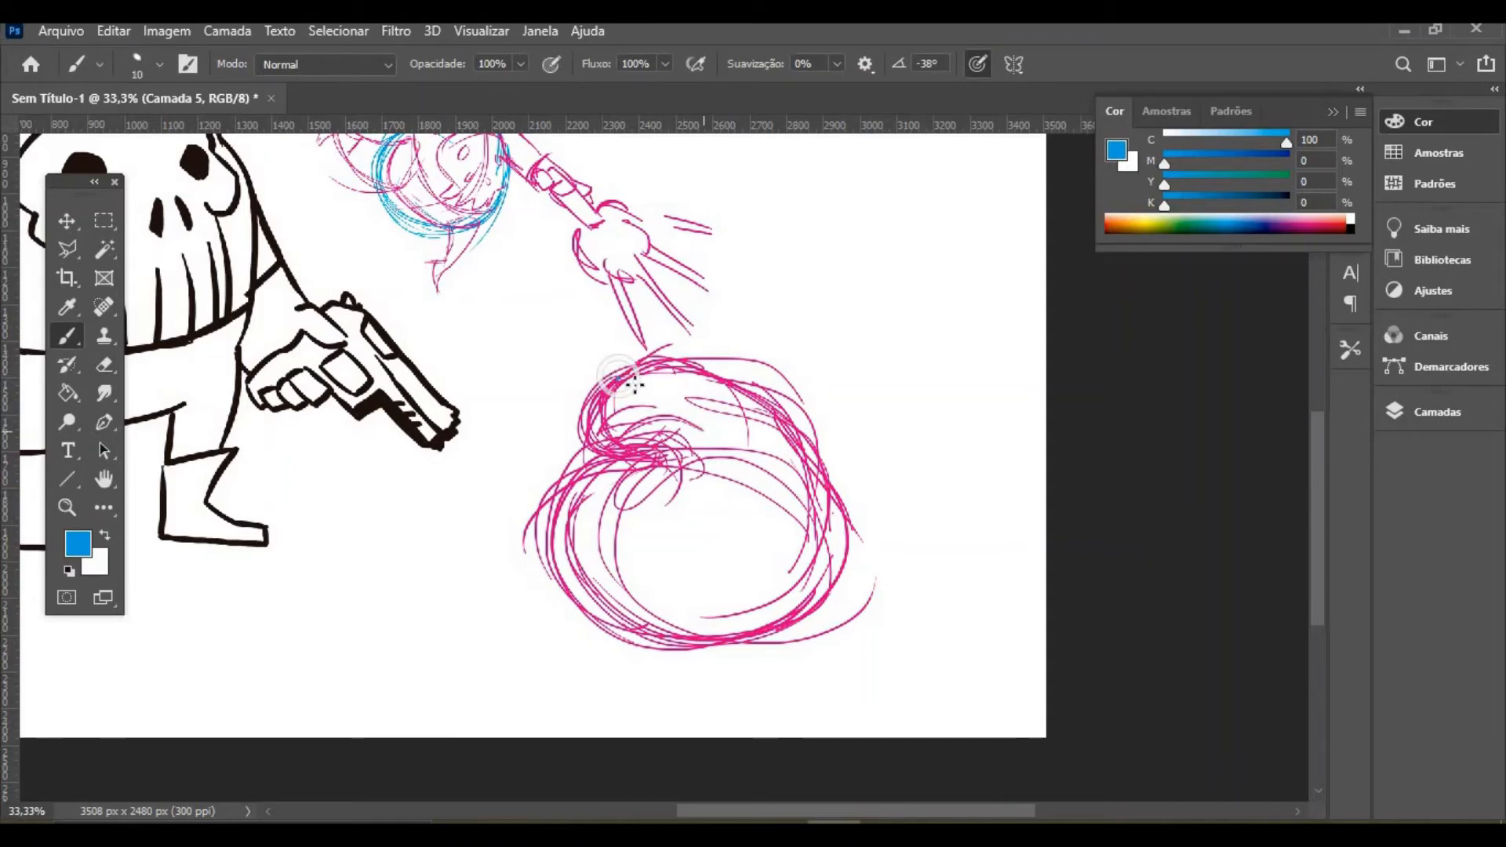
pyautogui.moveTo(626, 444); pyautogui.dragTo(613, 375)
pyautogui.moveTo(591, 432); pyautogui.dragTo(686, 414)
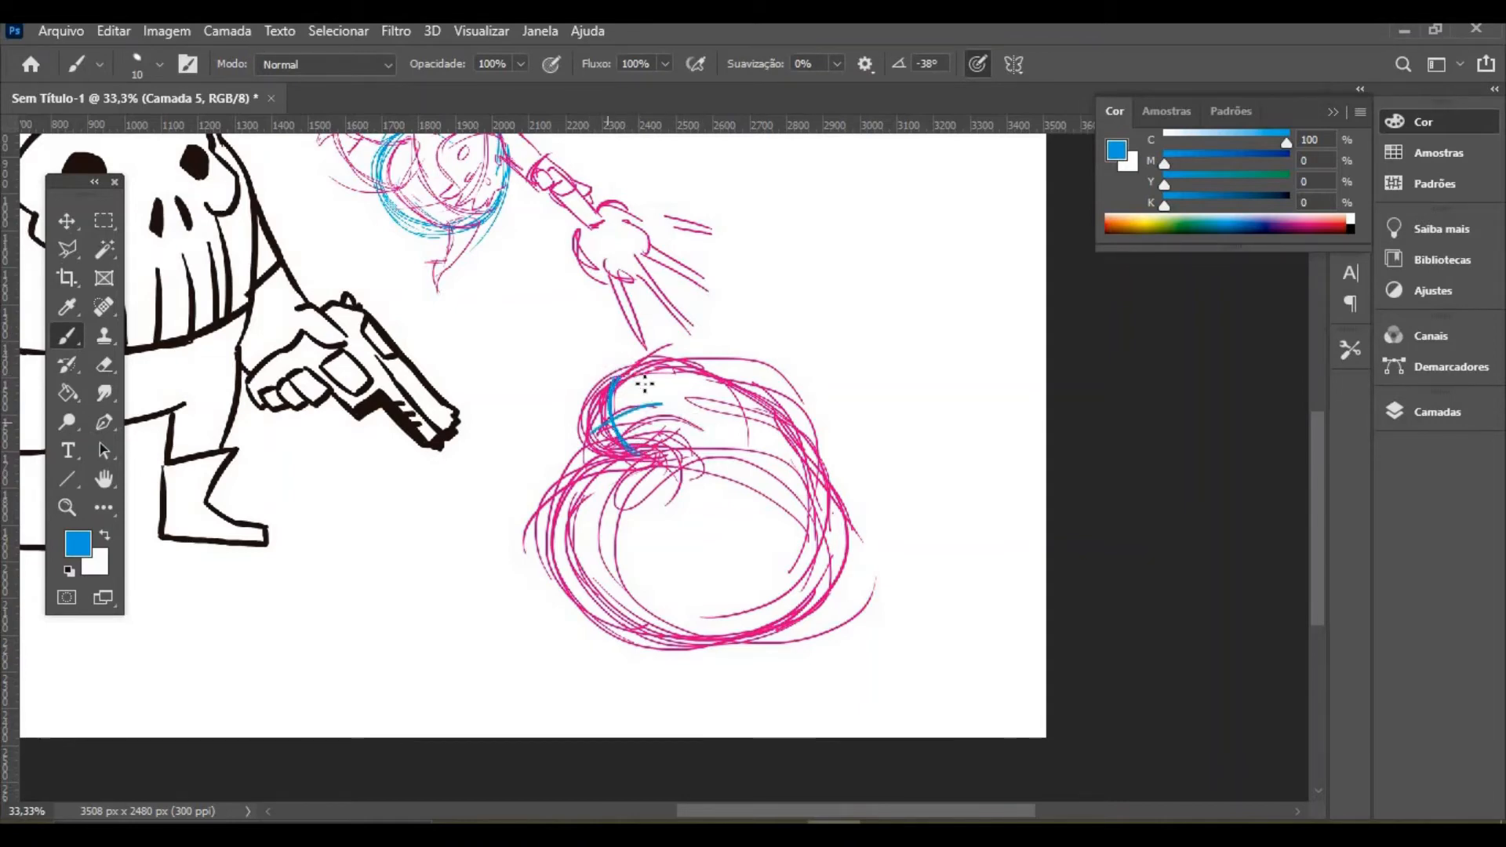
pyautogui.moveTo(618, 378); pyautogui.dragTo(626, 468)
pyautogui.moveTo(682, 359); pyautogui.dragTo(689, 450)
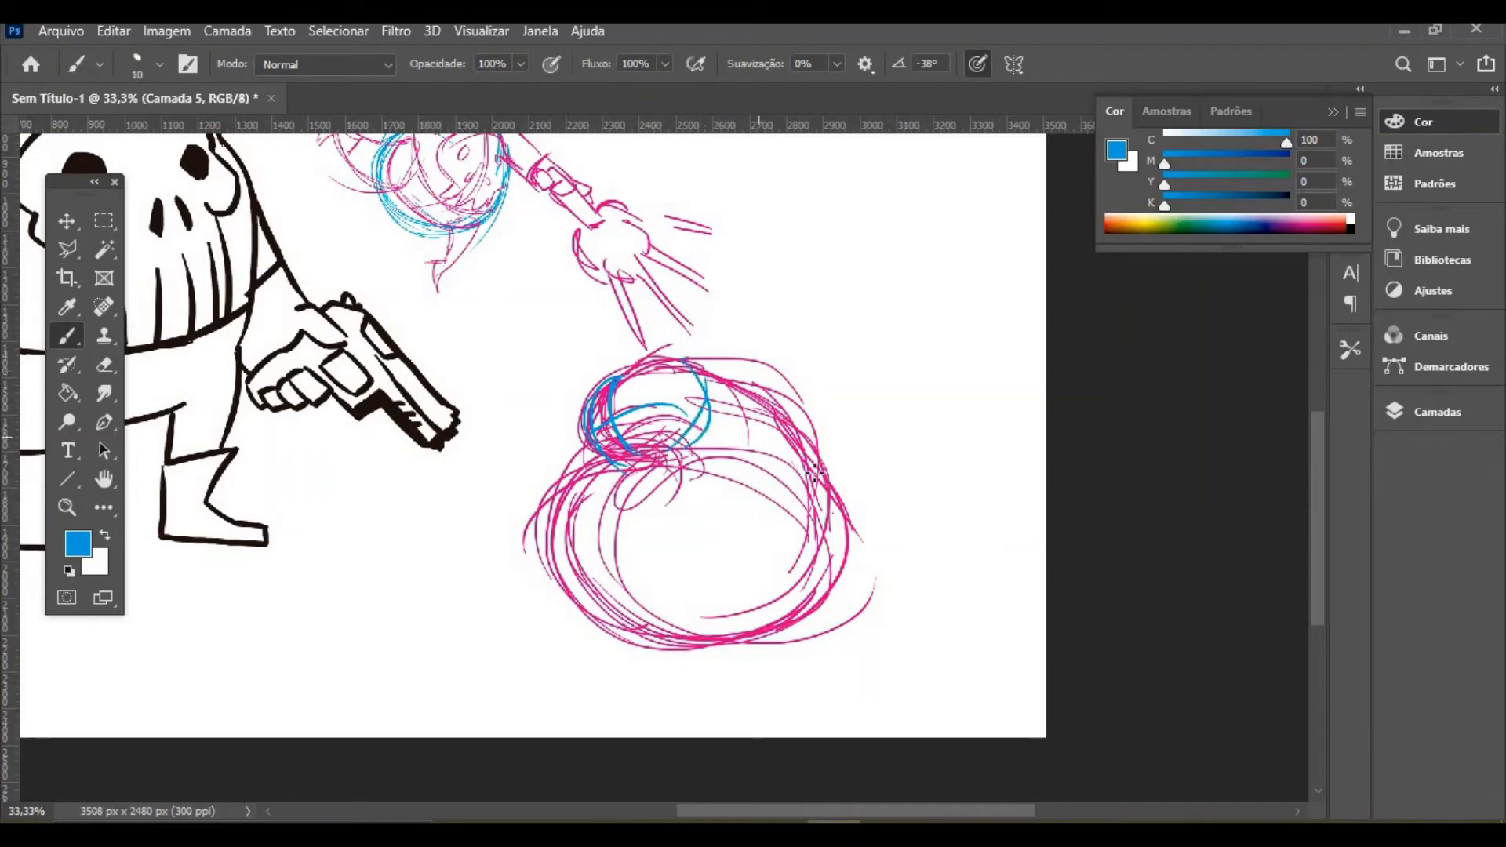
# Sketch four cyan ovals on the body to mark both shoulder joints and both leg joints
pyautogui.moveTo(780, 427)
pyautogui.mouseDown()
pyautogui.moveTo(819, 502)
pyautogui.moveTo(765, 430)
pyautogui.mouseUp()
pyautogui.moveTo(602, 461)
pyautogui.mouseDown()
pyautogui.moveTo(551, 490)
pyautogui.moveTo(594, 468)
pyautogui.mouseUp()
pyautogui.moveTo(765, 527)
pyautogui.mouseDown()
pyautogui.moveTo(820, 599)
pyautogui.moveTo(745, 533)
pyautogui.mouseUp()
pyautogui.moveTo(569, 545)
pyautogui.mouseDown()
pyautogui.moveTo(554, 599)
pyautogui.moveTo(584, 543)
pyautogui.mouseUp()
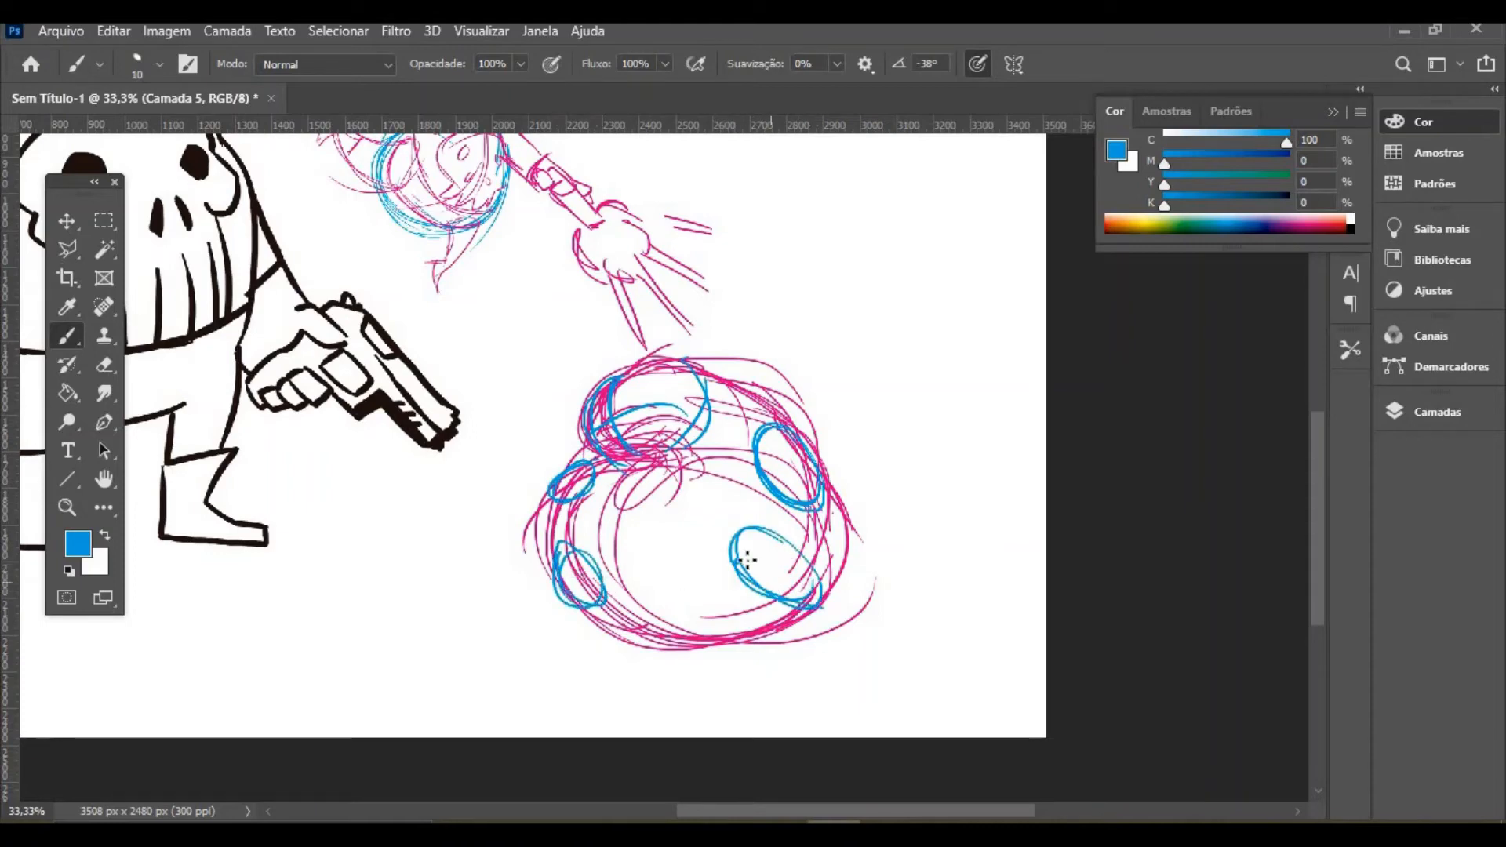
# Sketch one leg stretched out behind to a point and the other bent forward with its foot on the ground
pyautogui.moveTo(788, 606); pyautogui.dragTo(914, 639)
pyautogui.moveTo(791, 561); pyautogui.dragTo(957, 651)
pyautogui.moveTo(876, 633); pyautogui.dragTo(928, 643)
pyautogui.moveTo(571, 550)
pyautogui.mouseDown()
pyautogui.moveTo(475, 620)
pyautogui.moveTo(486, 586)
pyautogui.moveTo(537, 634)
pyautogui.mouseUp()
pyautogui.moveTo(604, 596)
pyautogui.mouseDown()
pyautogui.moveTo(543, 616)
pyautogui.moveTo(538, 635)
pyautogui.moveTo(563, 637)
pyautogui.mouseUp()
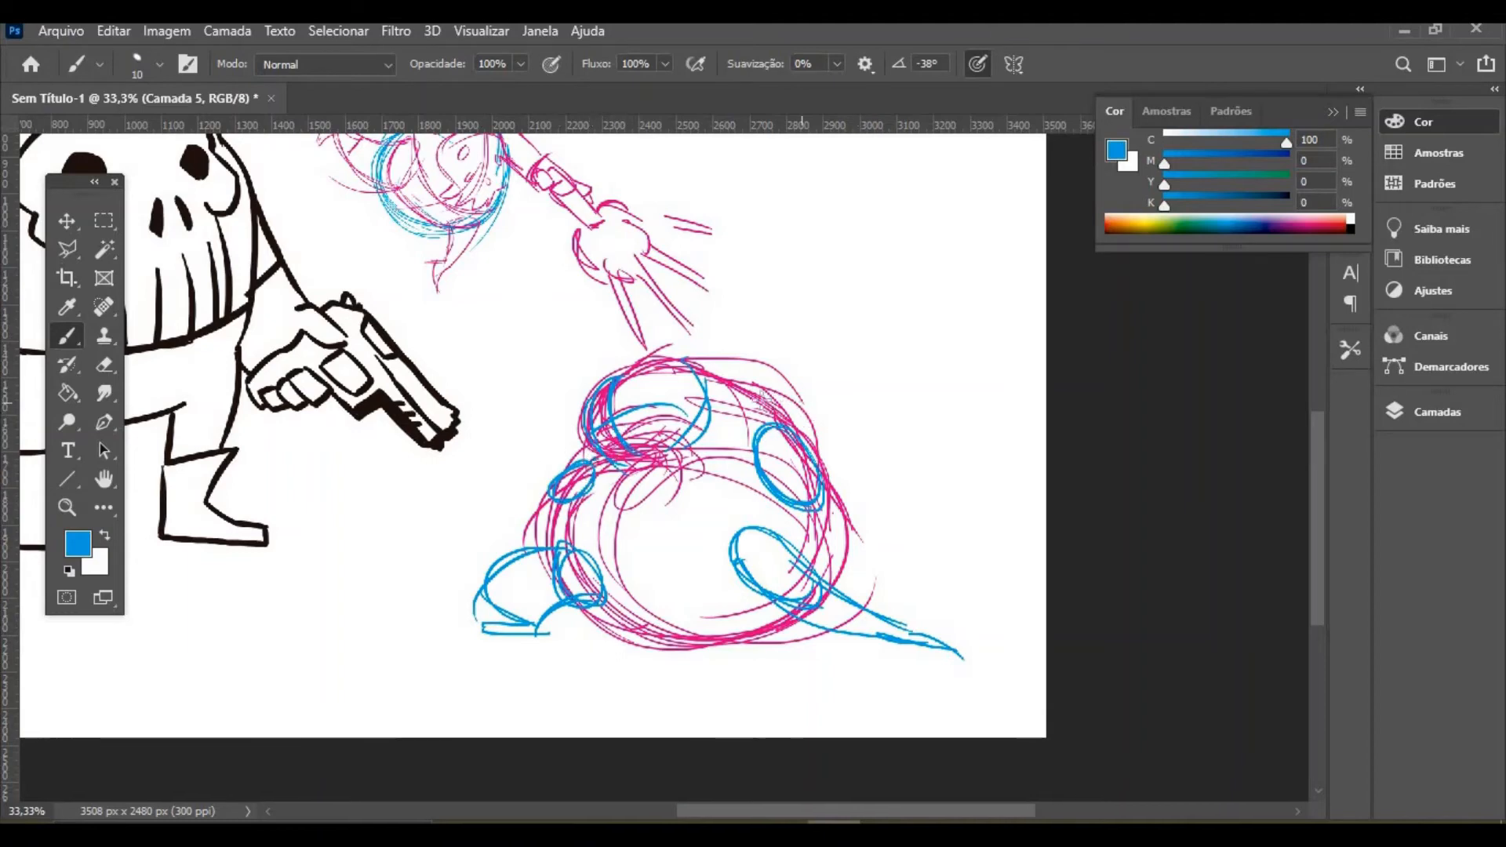
# Sketch an arm extending back from the larger shoulder oval, ending in an open hand with spread fingers
pyautogui.moveTo(778, 412); pyautogui.dragTo(872, 455)
pyautogui.moveTo(800, 502); pyautogui.dragTo(893, 514)
pyautogui.moveTo(794, 422); pyautogui.dragTo(916, 492)
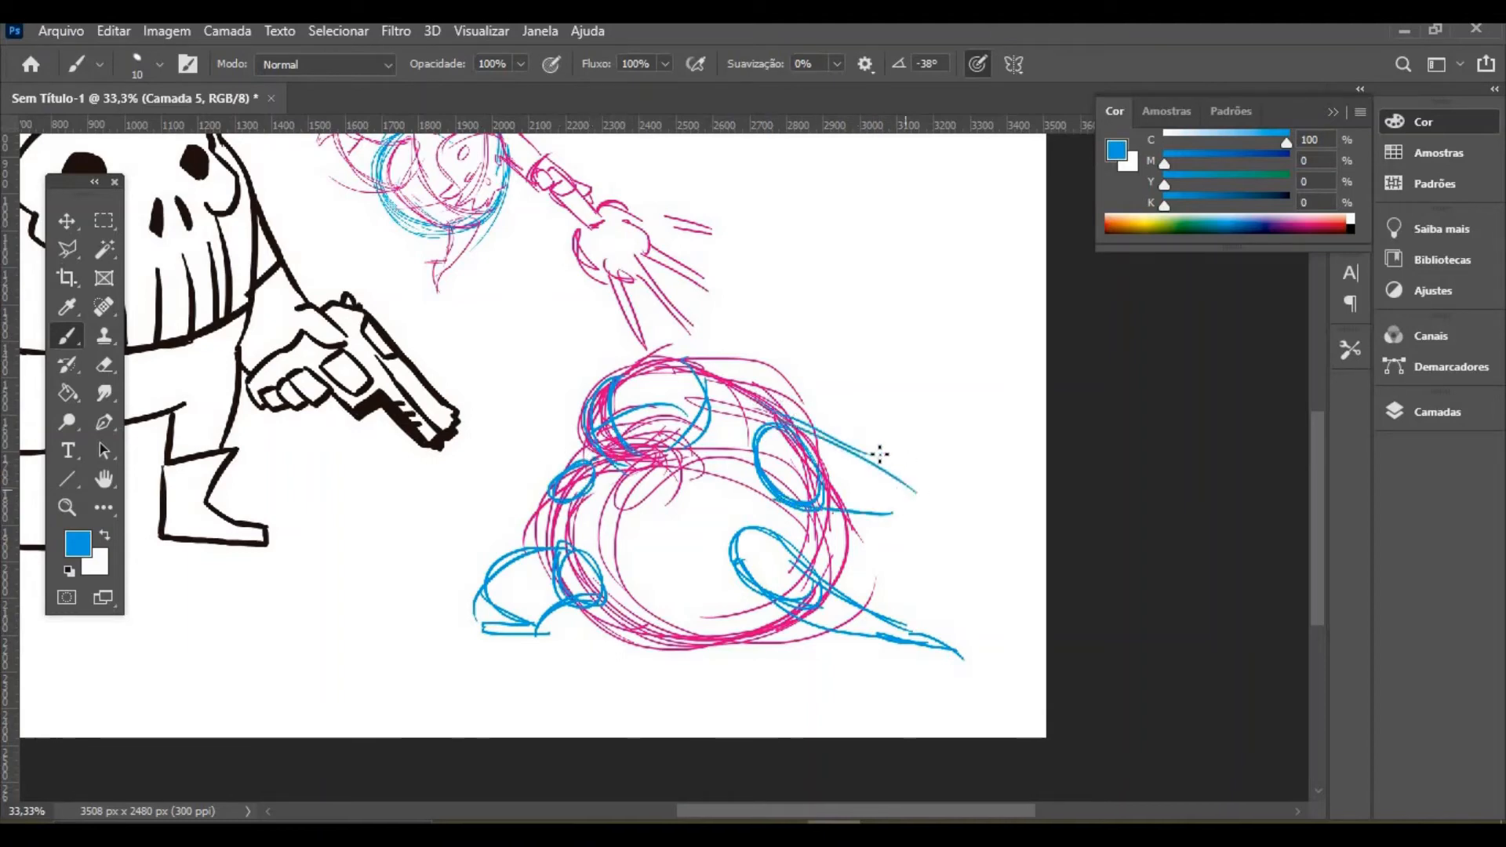
pyautogui.moveTo(878, 445)
pyautogui.mouseDown()
pyautogui.moveTo(866, 502)
pyautogui.moveTo(932, 454)
pyautogui.moveTo(923, 511)
pyautogui.mouseUp()
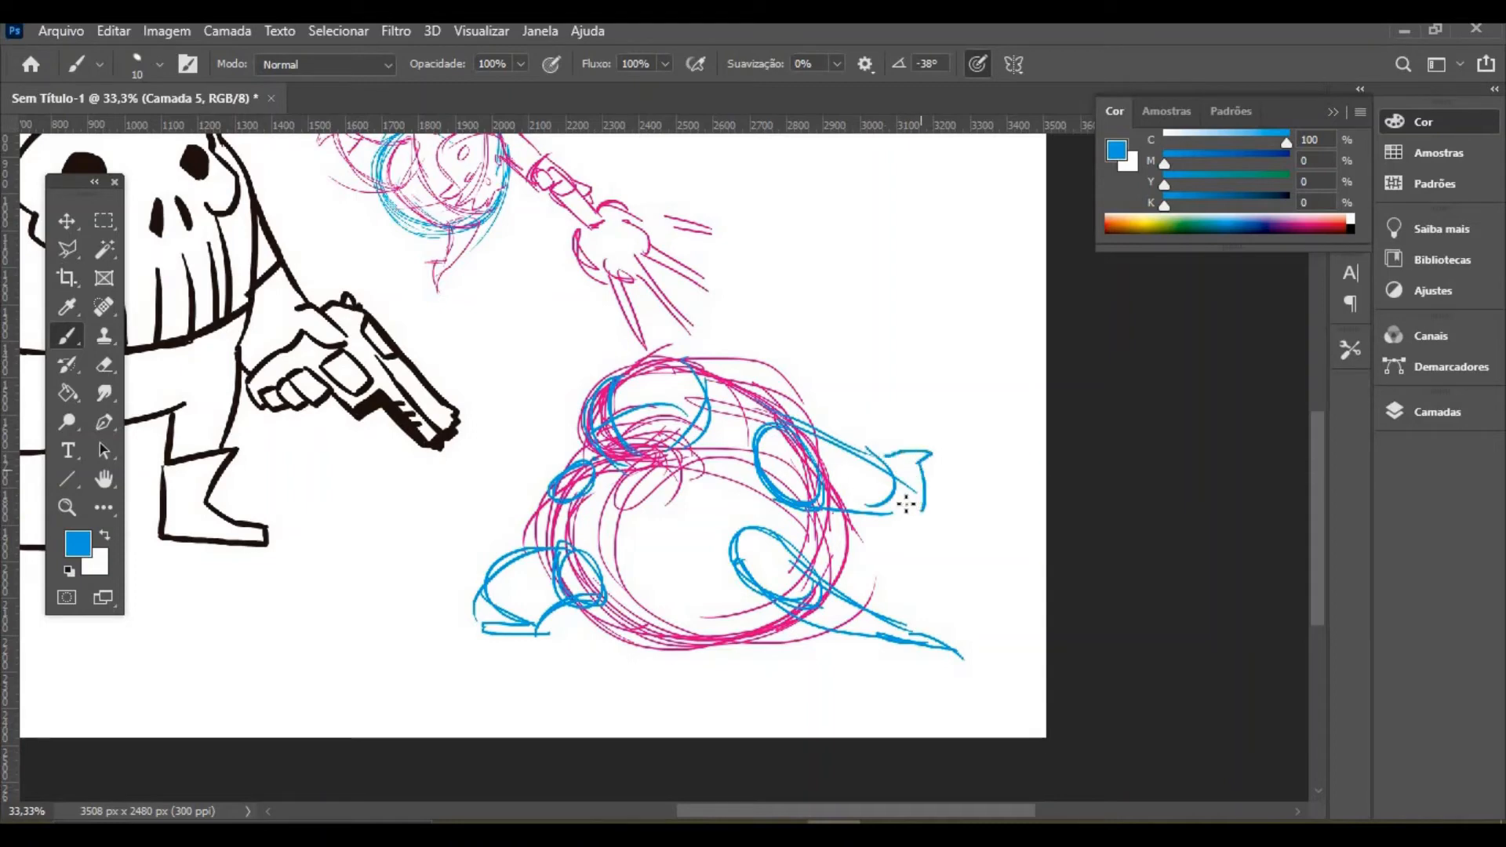
pyautogui.moveTo(919, 464)
pyautogui.mouseDown()
pyautogui.moveTo(916, 449)
pyautogui.moveTo(938, 444)
pyautogui.moveTo(948, 481)
pyautogui.moveTo(914, 528)
pyautogui.moveTo(921, 459)
pyautogui.mouseUp()
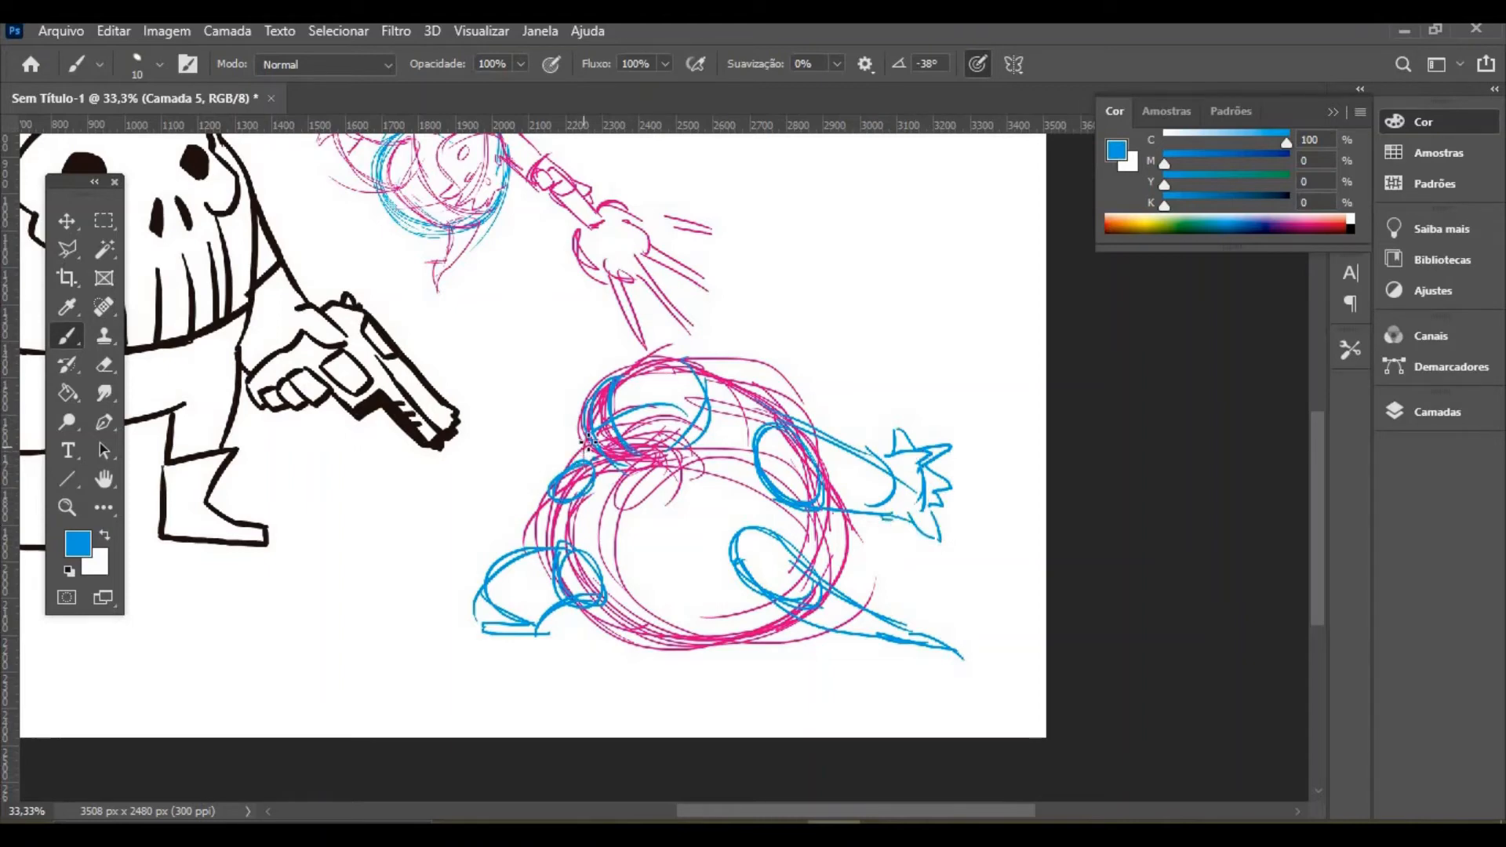
# Sketch the bent front arm with its open, spread-fingered hand below the head, and a round lit bomb beyond the back hand
pyautogui.moveTo(584, 444)
pyautogui.mouseDown()
pyautogui.moveTo(499, 490)
pyautogui.moveTo(523, 506)
pyautogui.moveTo(564, 469)
pyautogui.moveTo(521, 519)
pyautogui.moveTo(618, 512)
pyautogui.moveTo(596, 477)
pyautogui.moveTo(666, 459)
pyautogui.moveTo(628, 517)
pyautogui.moveTo(680, 452)
pyautogui.mouseUp()
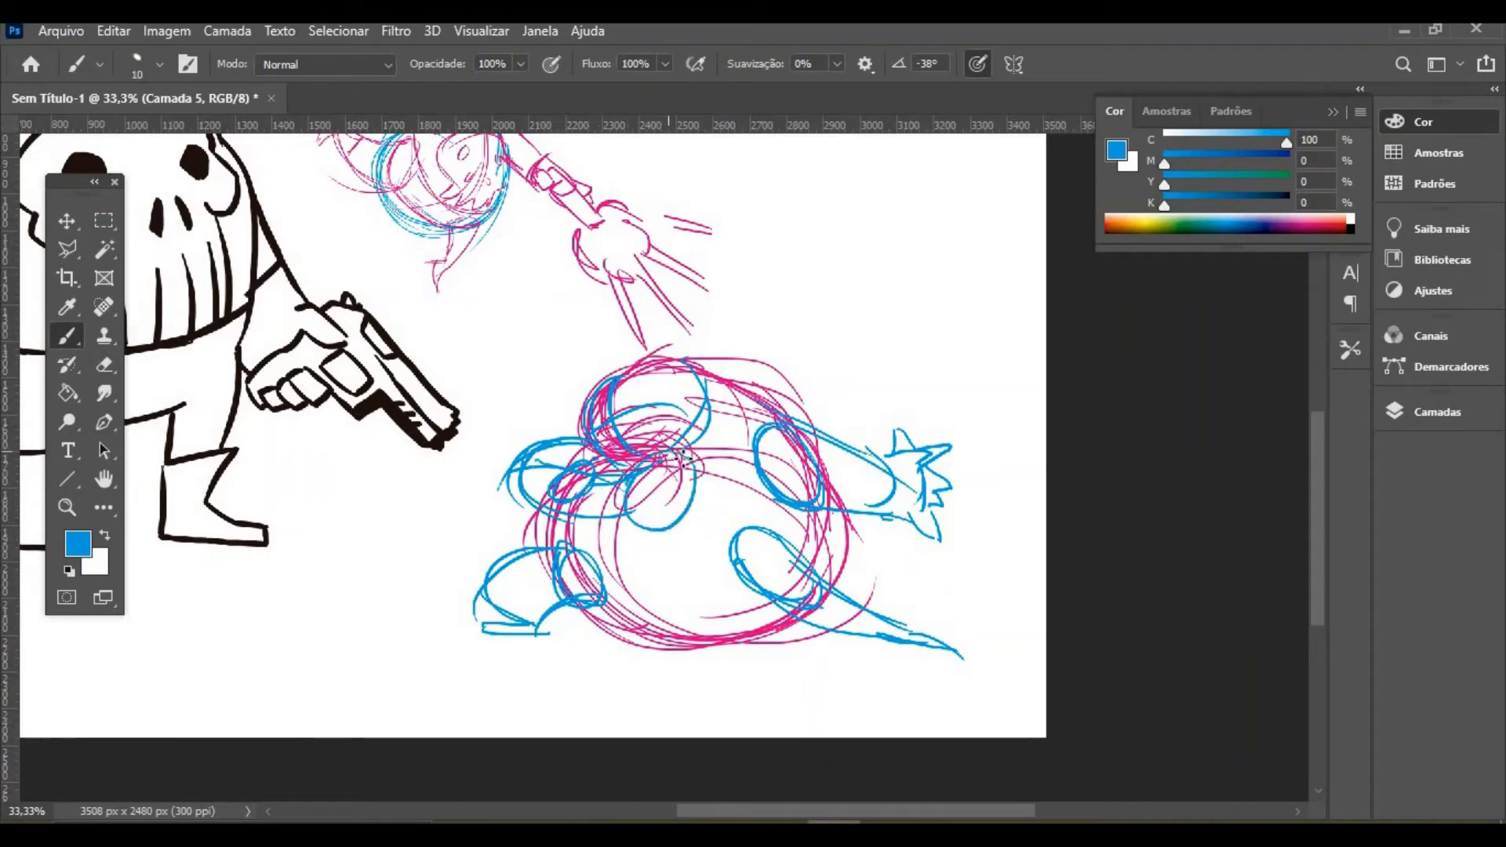
pyautogui.moveTo(626, 506); pyautogui.dragTo(679, 526)
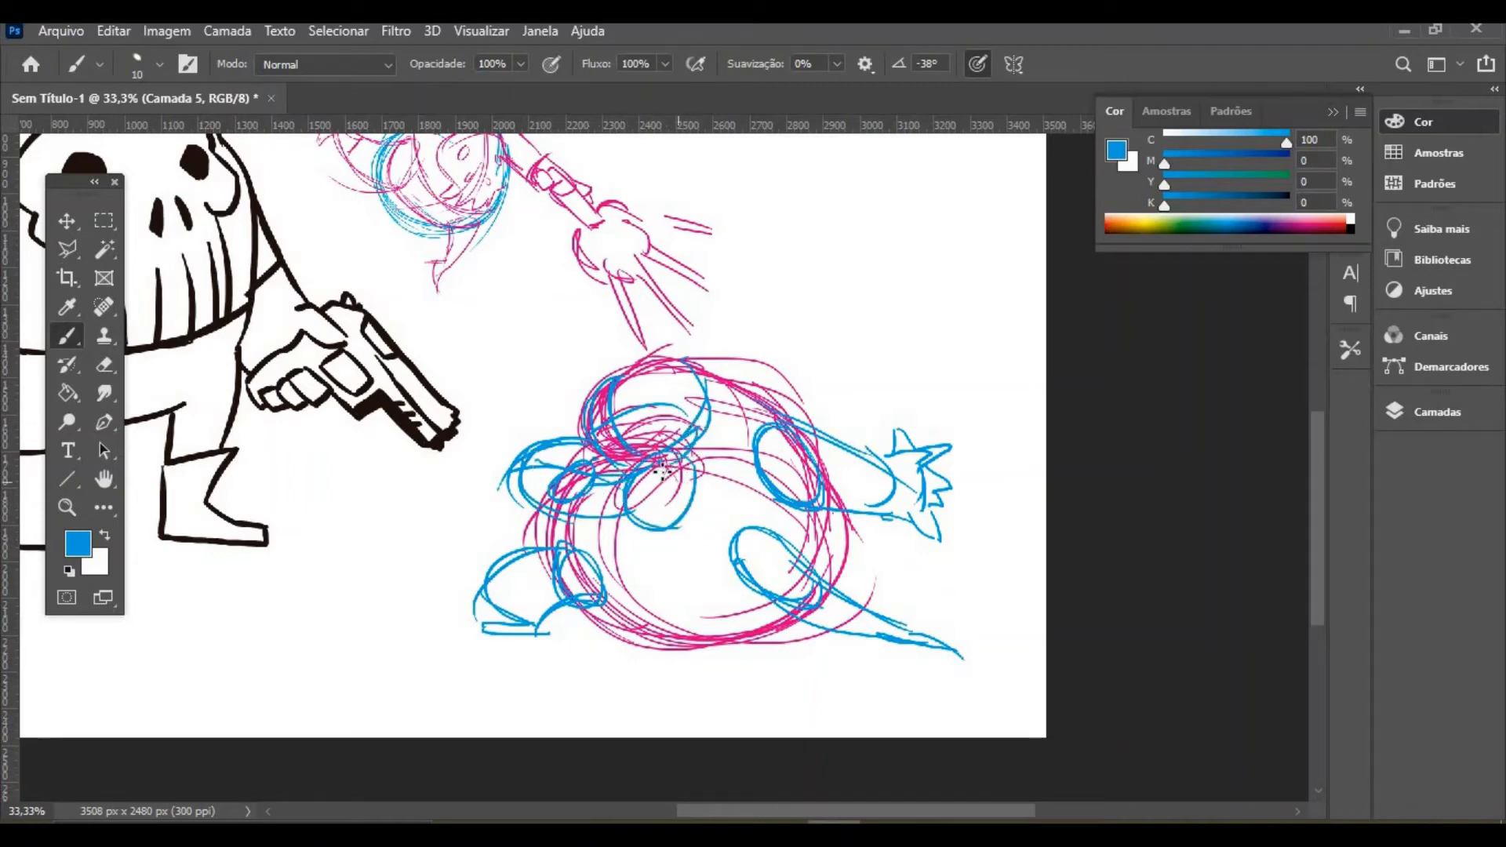
pyautogui.moveTo(661, 471)
pyautogui.mouseDown()
pyautogui.moveTo(733, 461)
pyautogui.moveTo(676, 496)
pyautogui.moveTo(695, 531)
pyautogui.moveTo(673, 565)
pyautogui.moveTo(648, 526)
pyautogui.mouseUp()
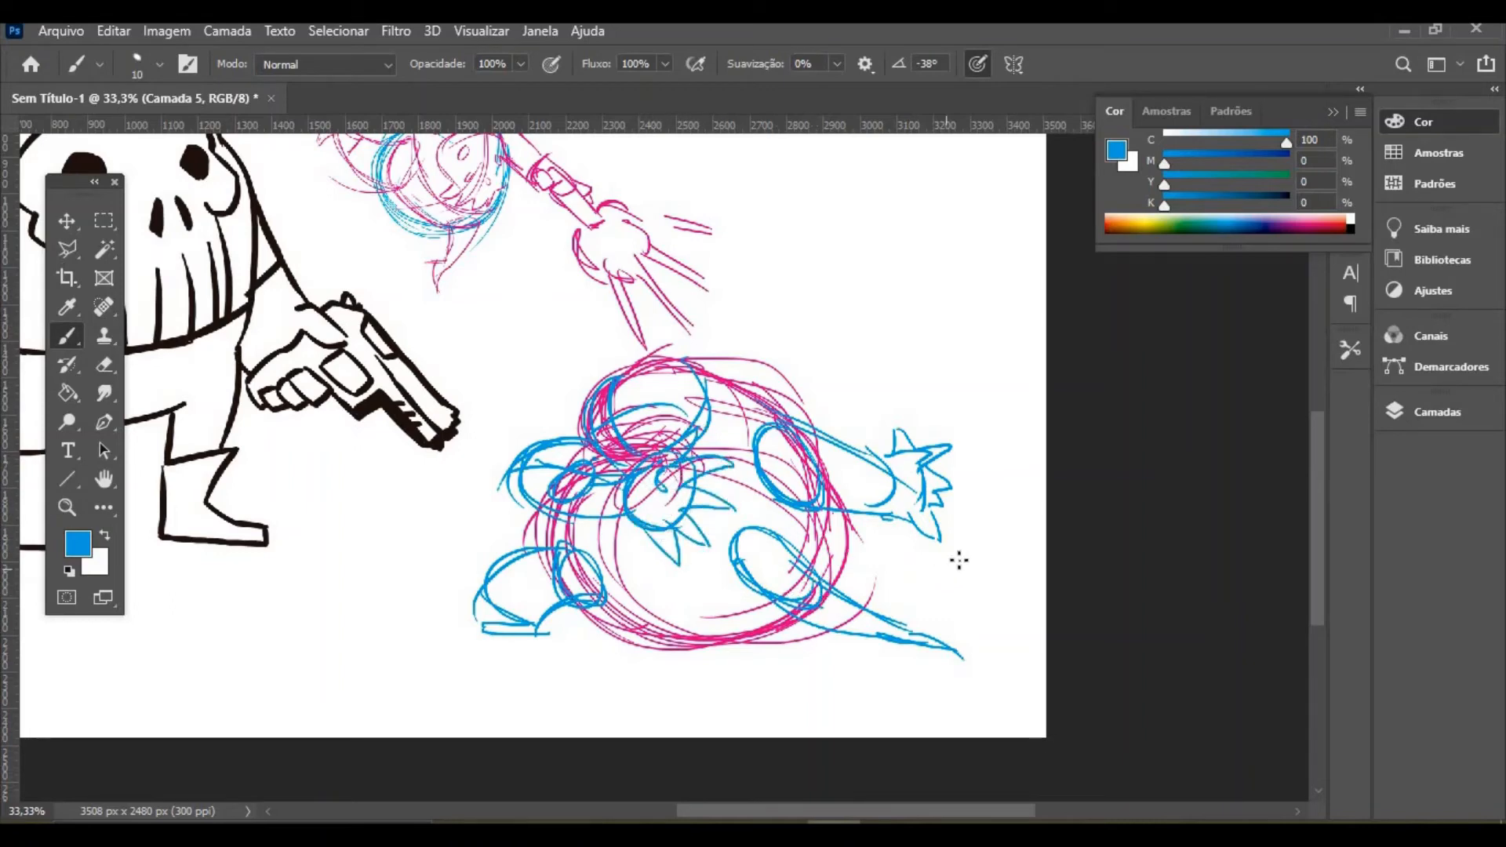
pyautogui.moveTo(992, 420)
pyautogui.mouseDown()
pyautogui.moveTo(952, 374)
pyautogui.moveTo(992, 354)
pyautogui.moveTo(980, 375)
pyautogui.moveTo(964, 347)
pyautogui.moveTo(984, 357)
pyautogui.moveTo(1015, 343)
pyautogui.mouseUp()
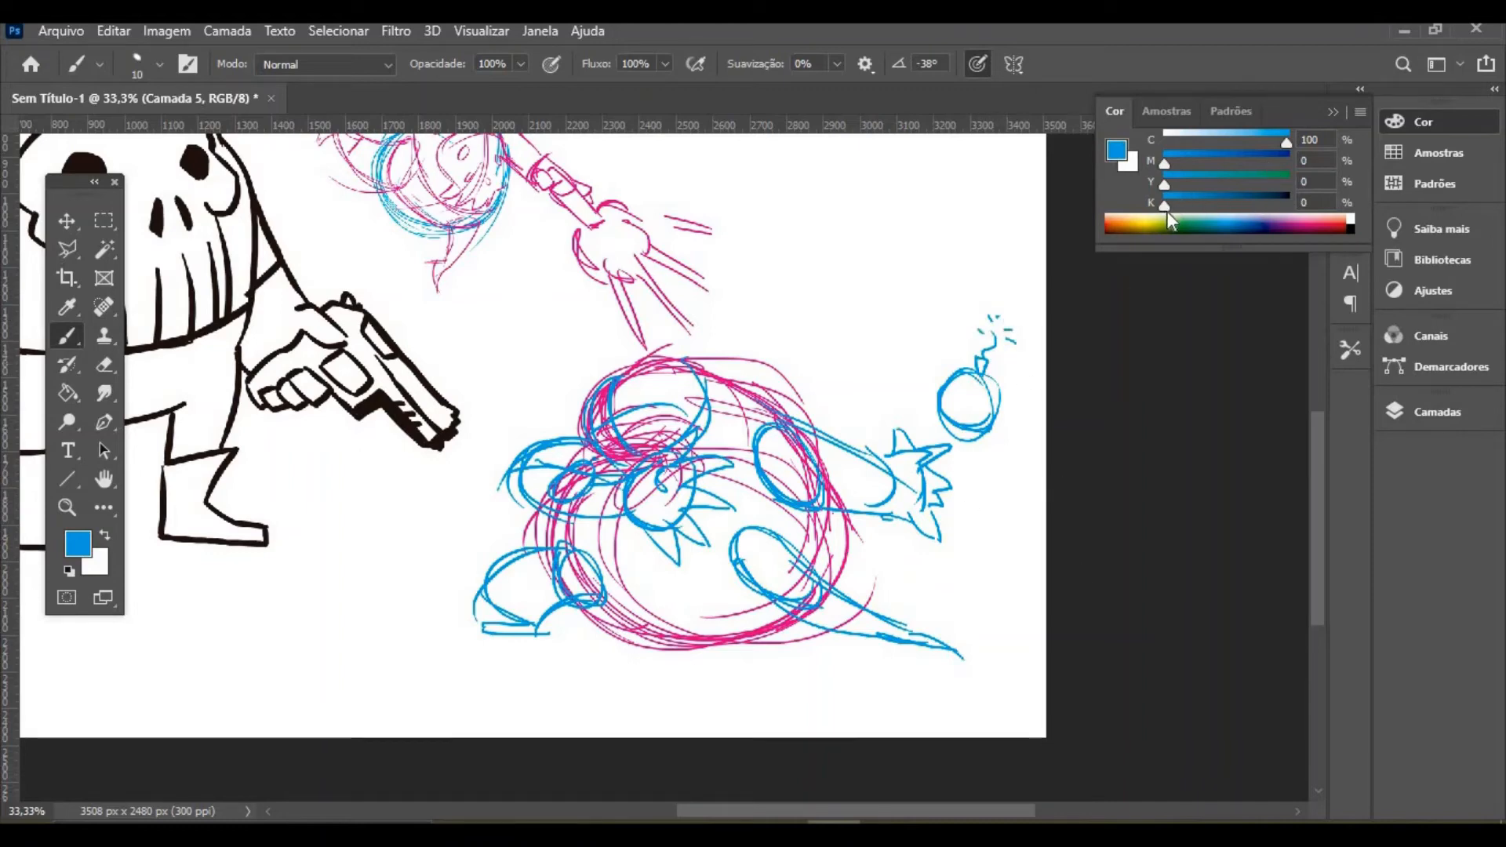
# Set the brush colour to pure black with K at 100% and C, M and Y at 0%
pyautogui.moveTo(1165, 207); pyautogui.dragTo(1380, 193)
pyautogui.moveTo(1040, 214); pyautogui.dragTo(807, 342)
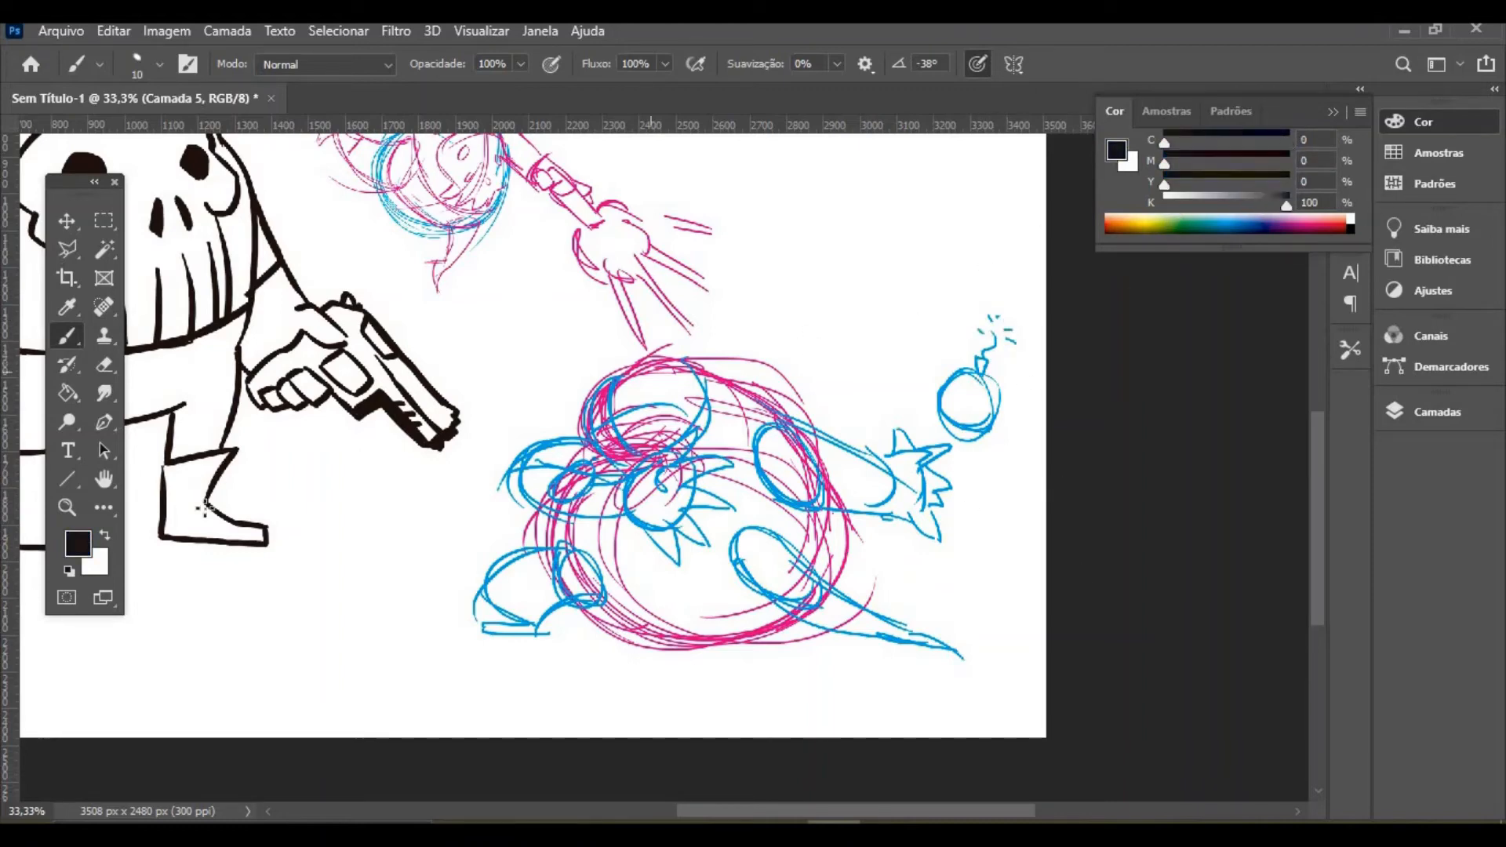
pyautogui.click(67, 508)
pyautogui.click(691, 481)
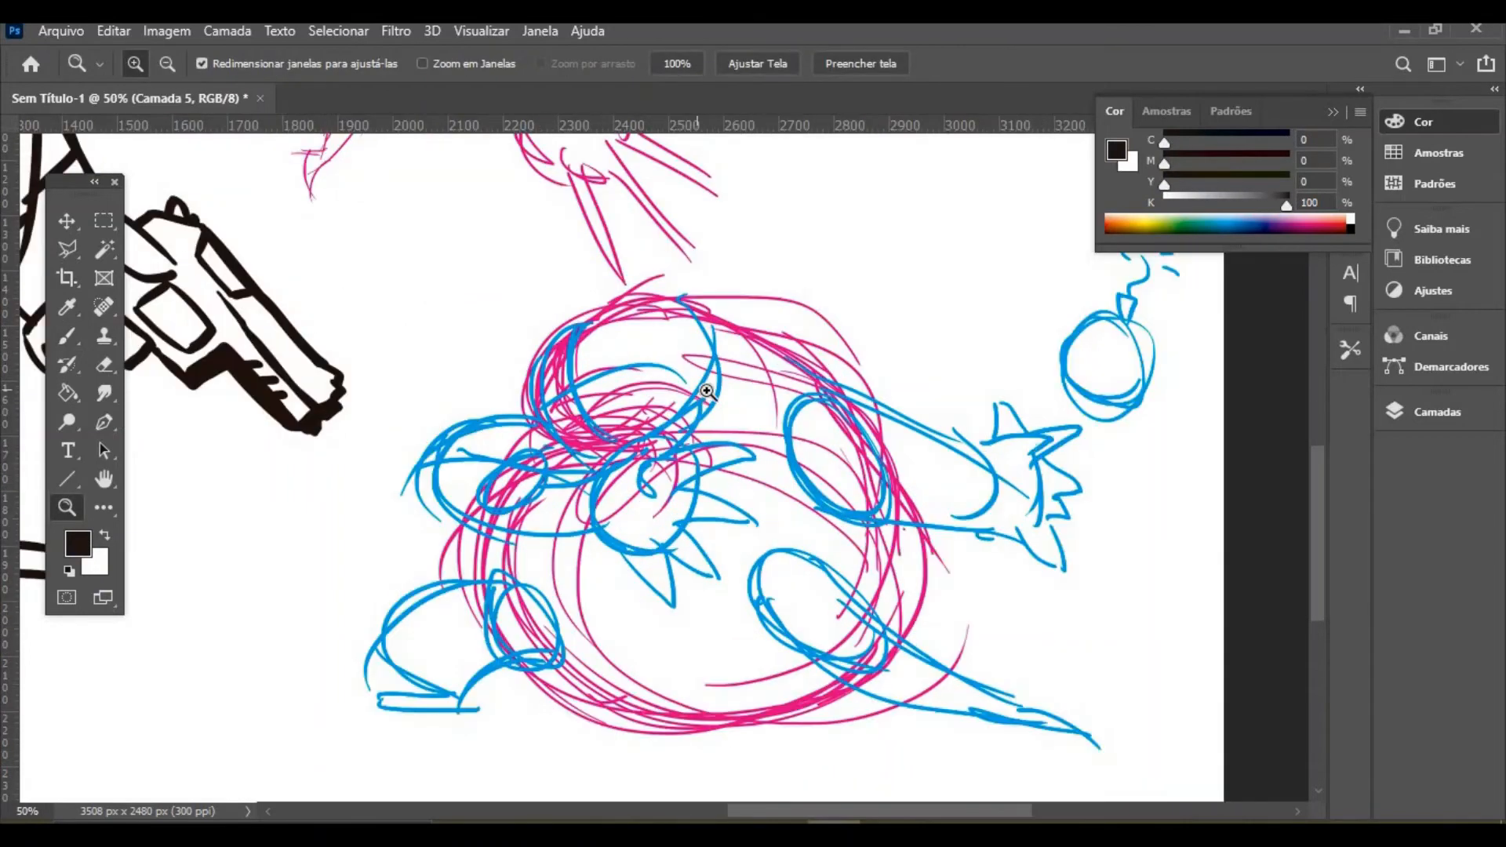
pyautogui.click(690, 482)
pyautogui.click(1459, 413)
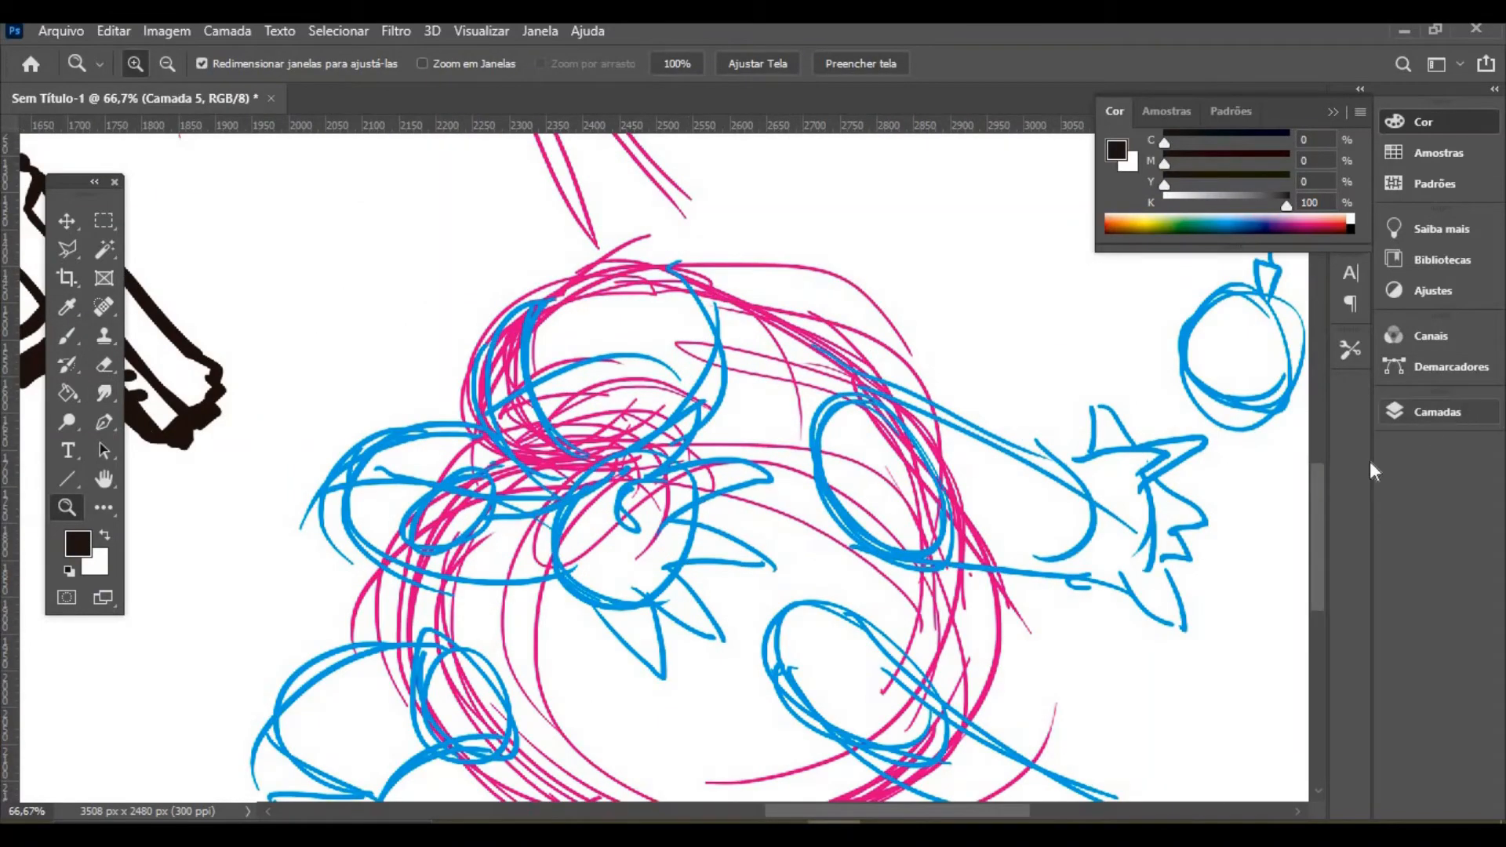
pyautogui.click(1282, 463)
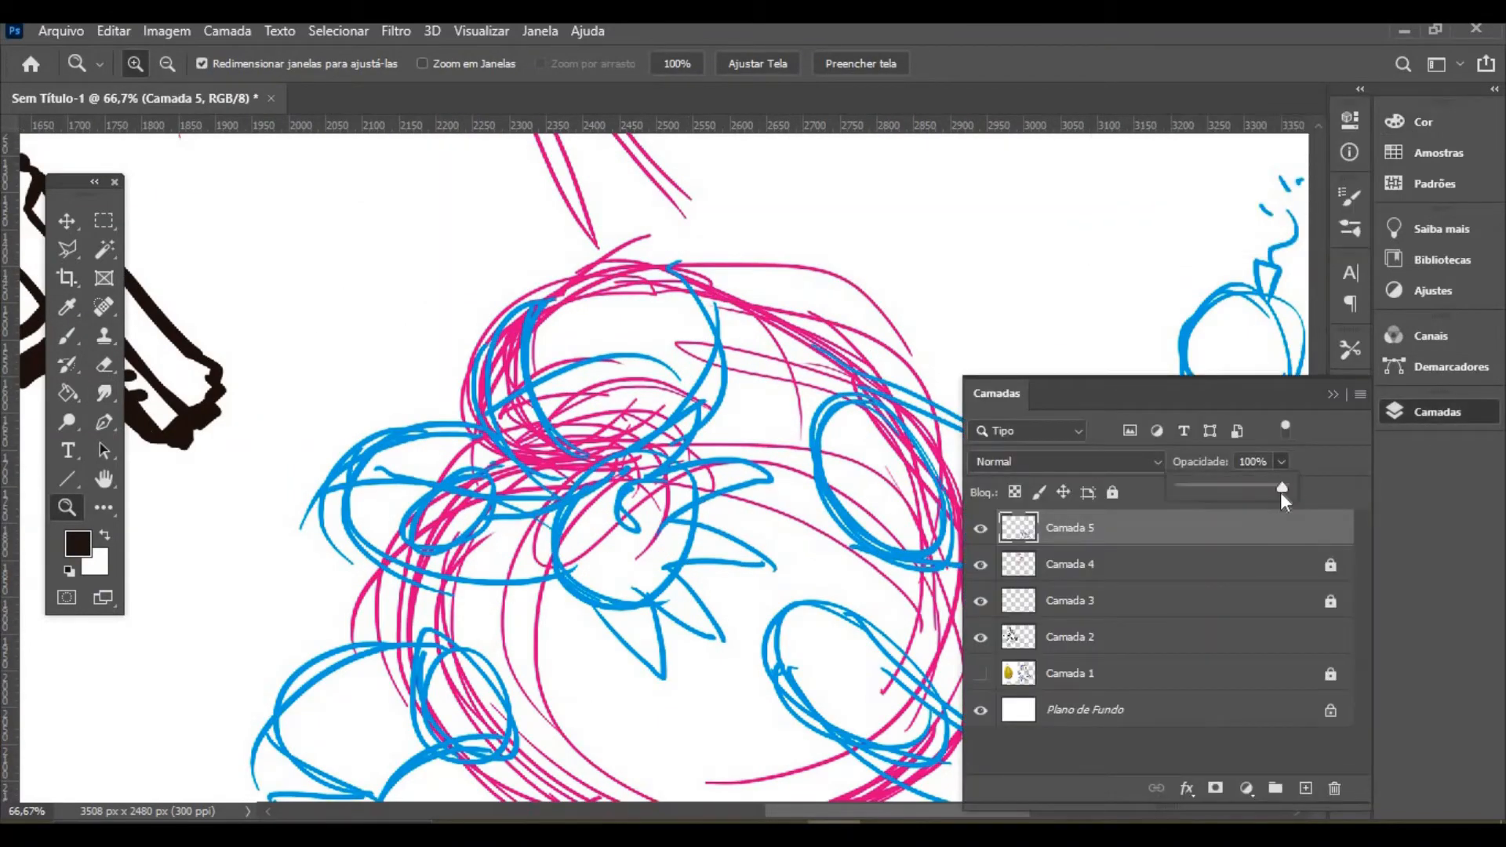
pyautogui.moveTo(1247, 491); pyautogui.dragTo(1293, 483)
# Draw the third figure's head in black over the sketch, with slanted brow, round eye, nose, frowning mouth, hair tufts and ears
pyautogui.click(67, 335)
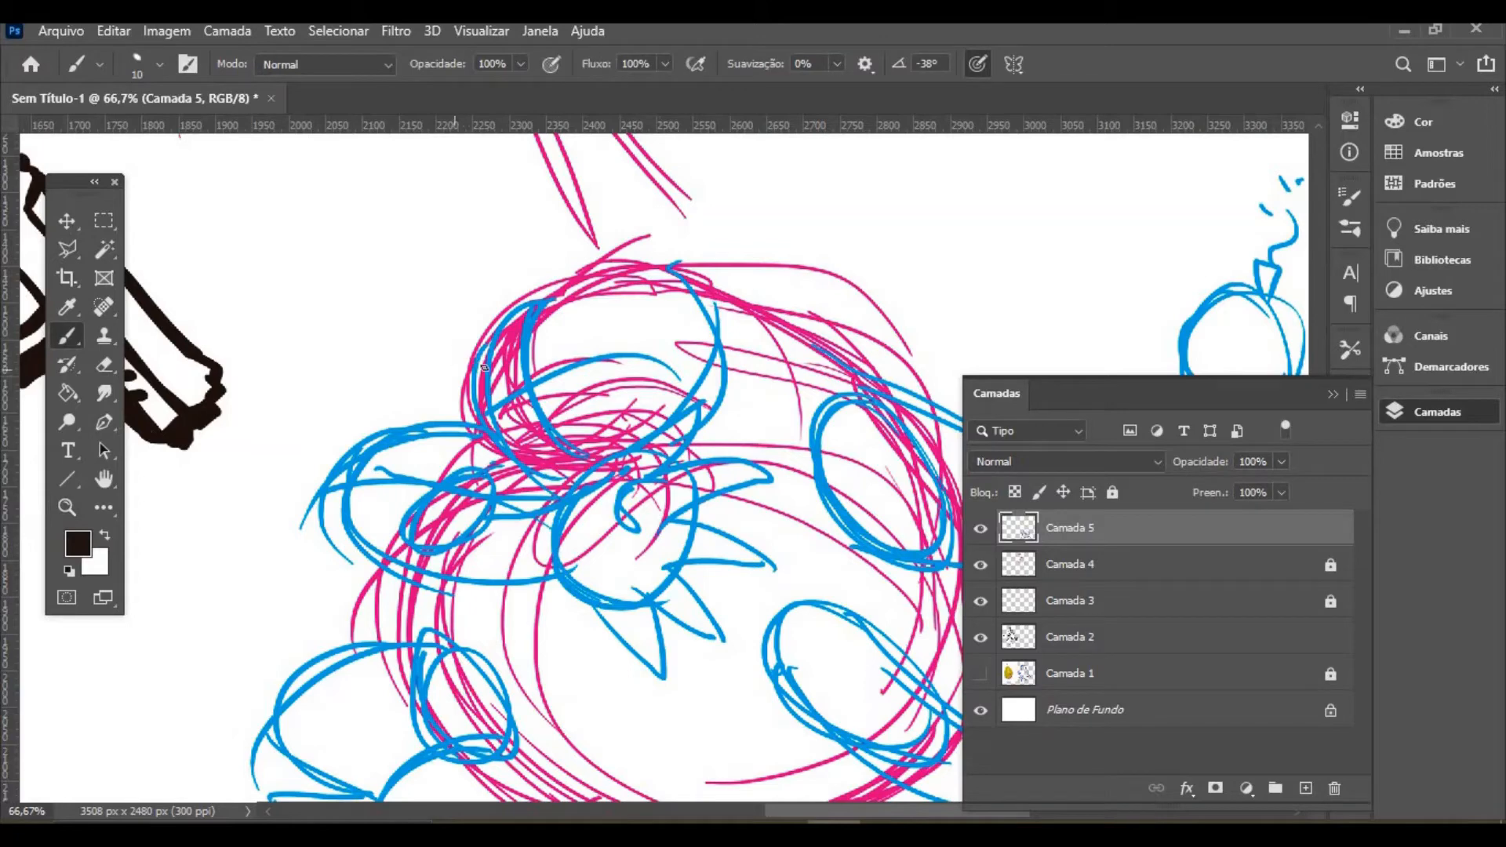
pyautogui.moveTo(586, 325); pyautogui.dragTo(460, 376)
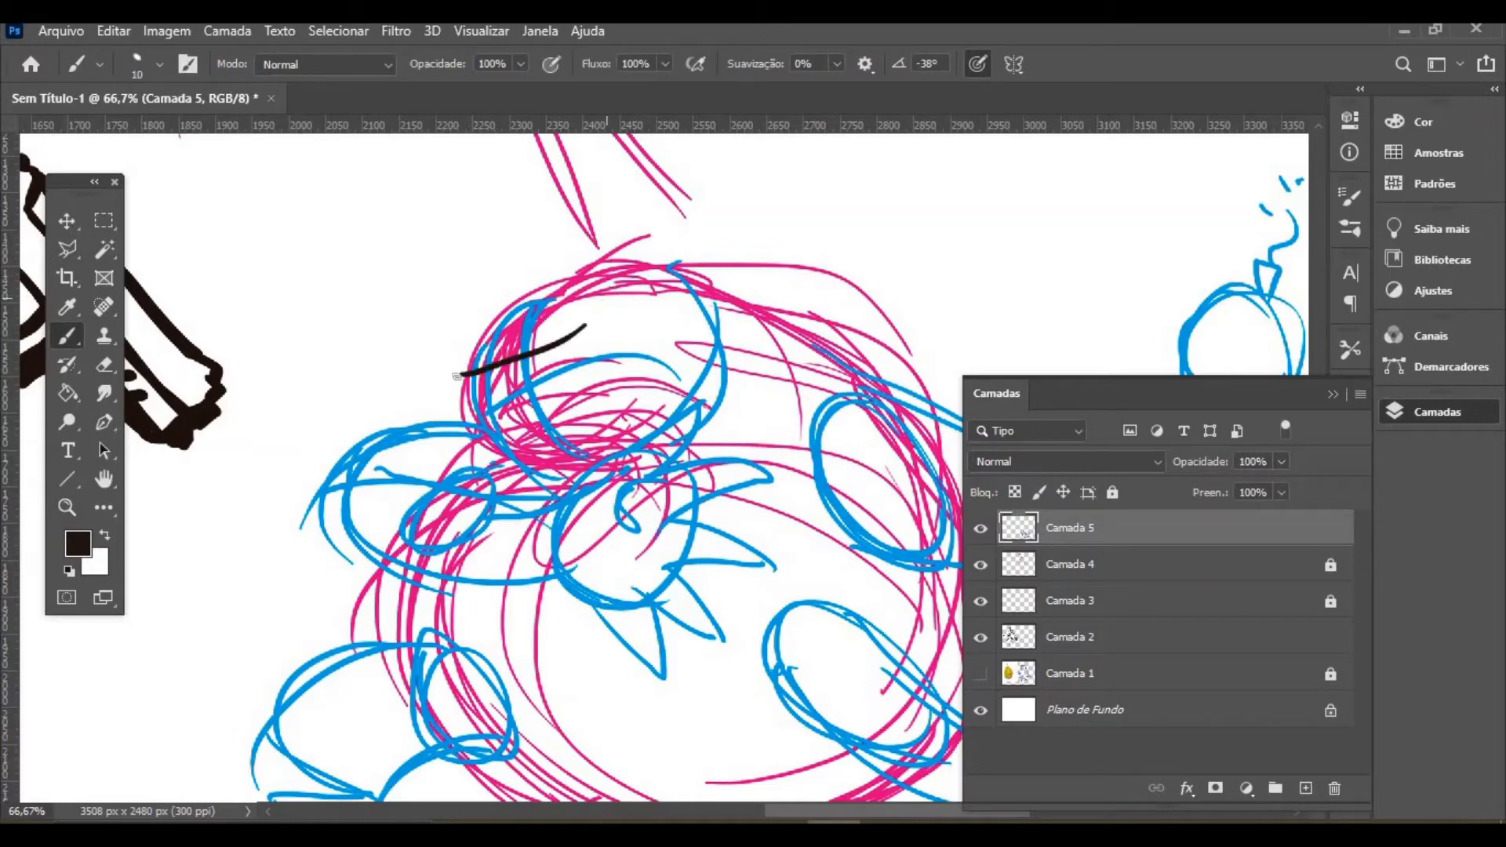
pyautogui.moveTo(617, 307)
pyautogui.mouseDown()
pyautogui.moveTo(529, 352)
pyautogui.moveTo(566, 345)
pyautogui.moveTo(620, 369)
pyautogui.moveTo(627, 337)
pyautogui.moveTo(584, 316)
pyautogui.moveTo(605, 331)
pyautogui.mouseUp()
pyautogui.click(608, 332)
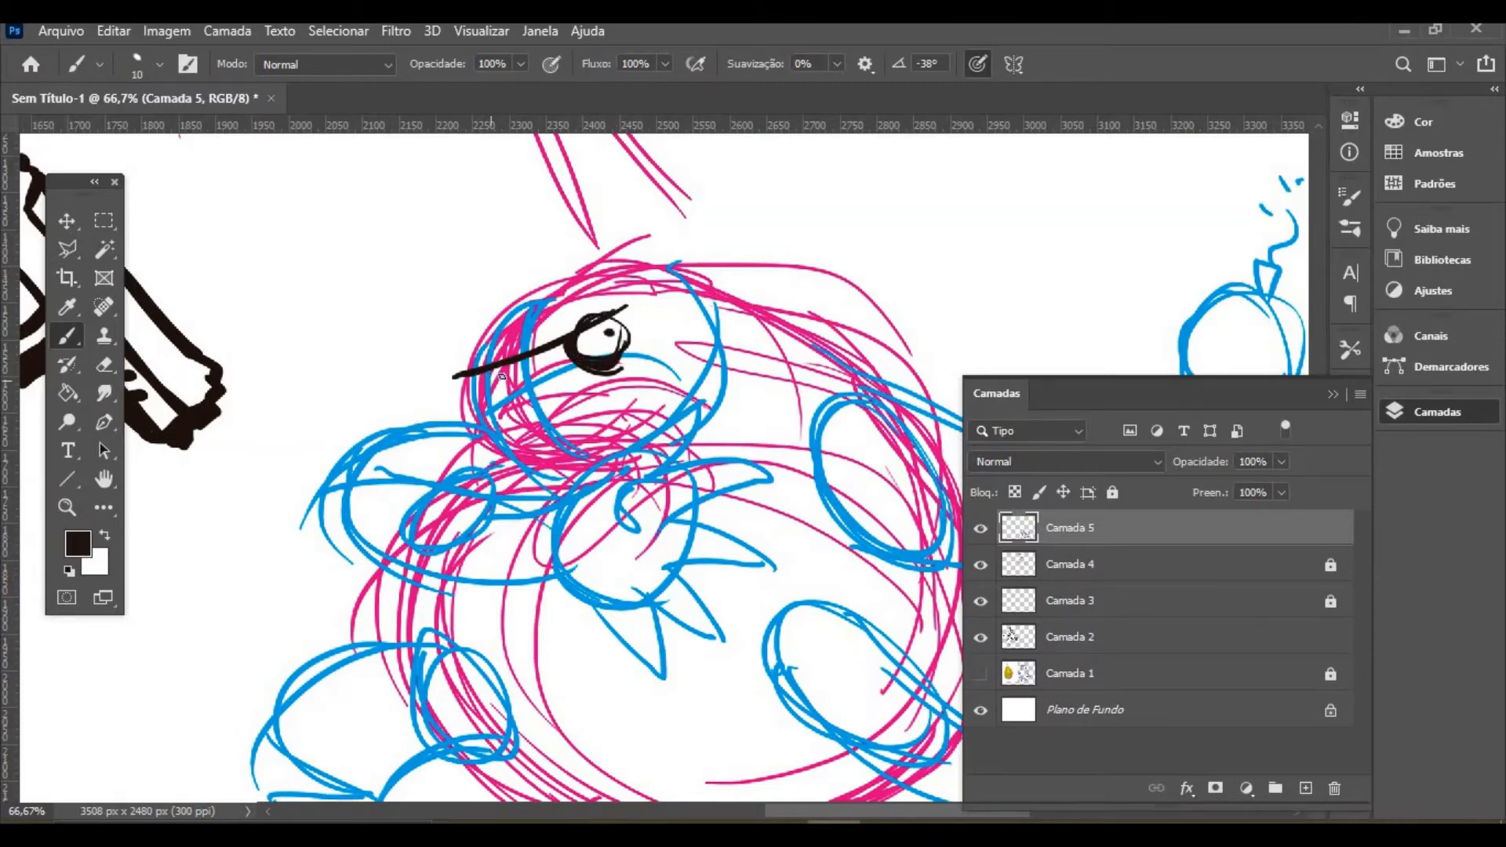
pyautogui.moveTo(511, 375)
pyautogui.mouseDown()
pyautogui.moveTo(463, 389)
pyautogui.moveTo(517, 419)
pyautogui.moveTo(569, 372)
pyautogui.mouseUp()
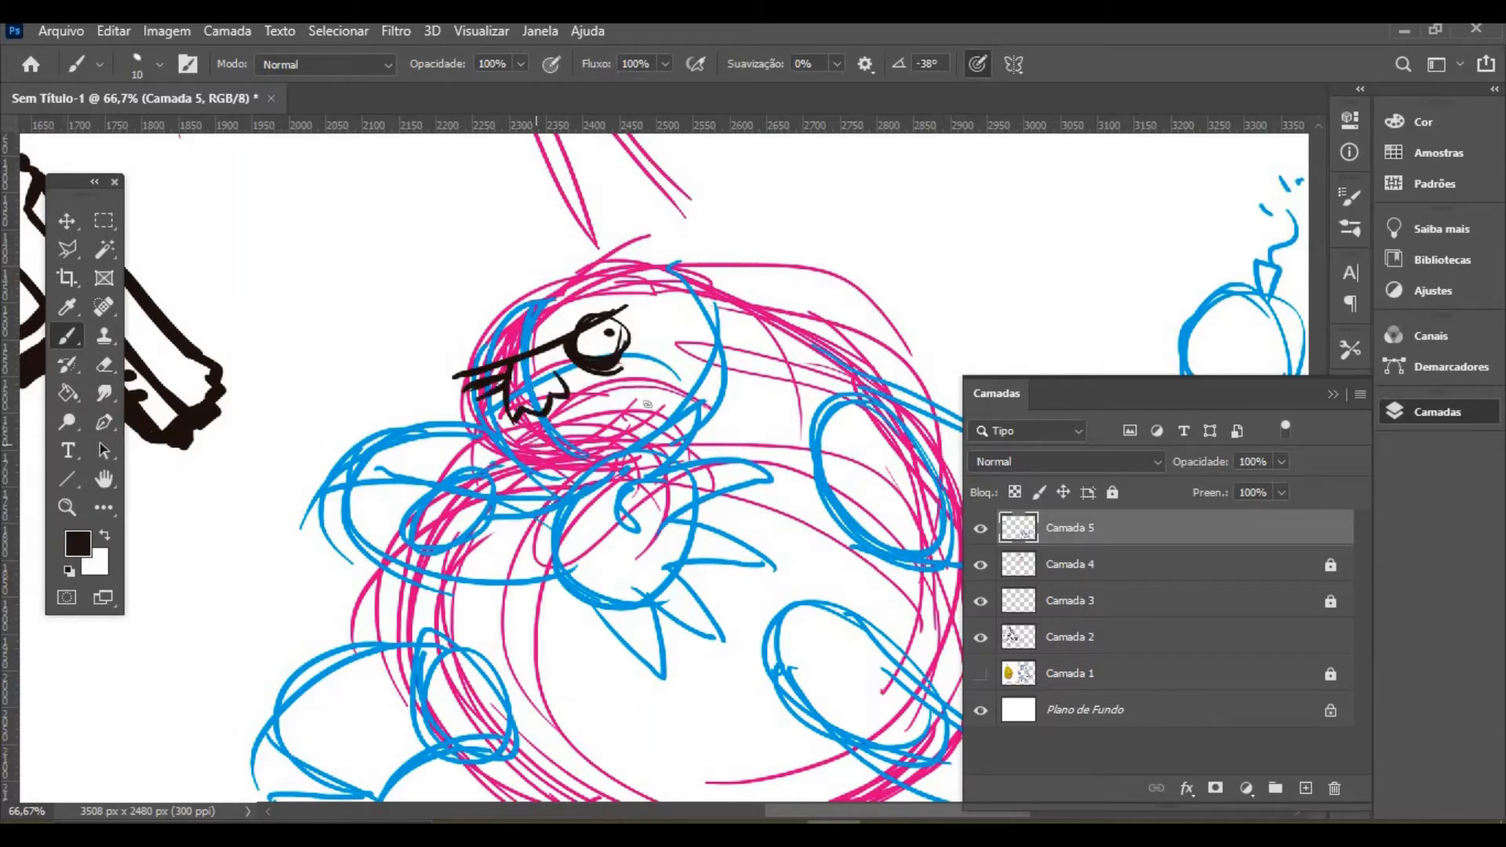
pyautogui.moveTo(536, 444)
pyautogui.mouseDown()
pyautogui.moveTo(628, 392)
pyautogui.moveTo(603, 405)
pyautogui.mouseUp()
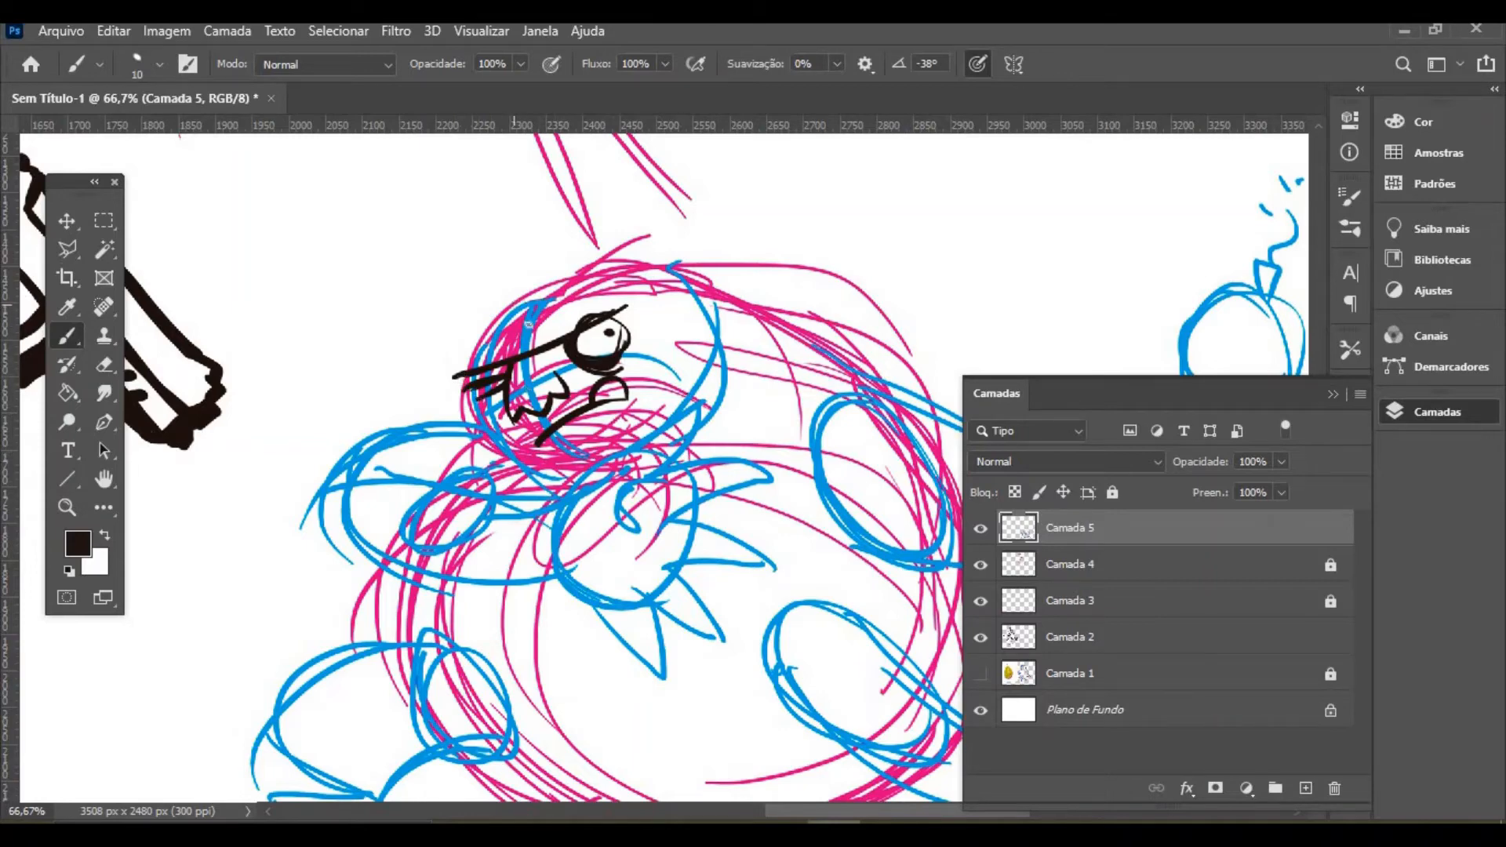
pyautogui.moveTo(529, 324)
pyautogui.mouseDown()
pyautogui.moveTo(516, 298)
pyautogui.moveTo(540, 258)
pyautogui.moveTo(567, 271)
pyautogui.moveTo(558, 298)
pyautogui.moveTo(675, 295)
pyautogui.moveTo(642, 321)
pyautogui.moveTo(700, 298)
pyautogui.moveTo(731, 314)
pyautogui.moveTo(690, 327)
pyautogui.moveTo(697, 418)
pyautogui.mouseUp()
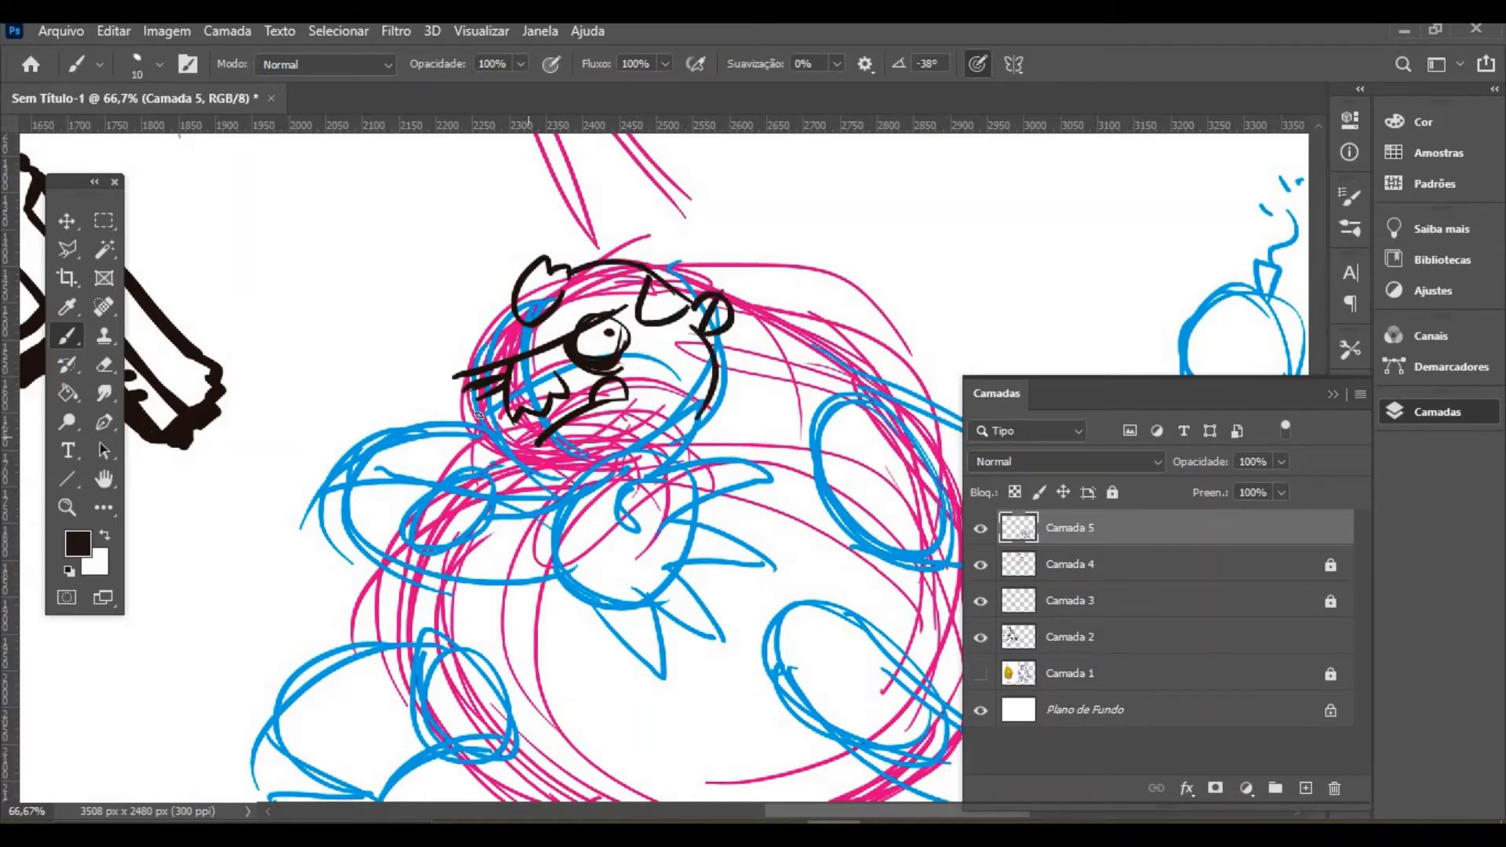
pyautogui.moveTo(461, 378)
pyautogui.mouseDown()
pyautogui.moveTo(475, 438)
pyautogui.moveTo(438, 402)
pyautogui.moveTo(465, 421)
pyautogui.moveTo(512, 313)
pyautogui.mouseUp()
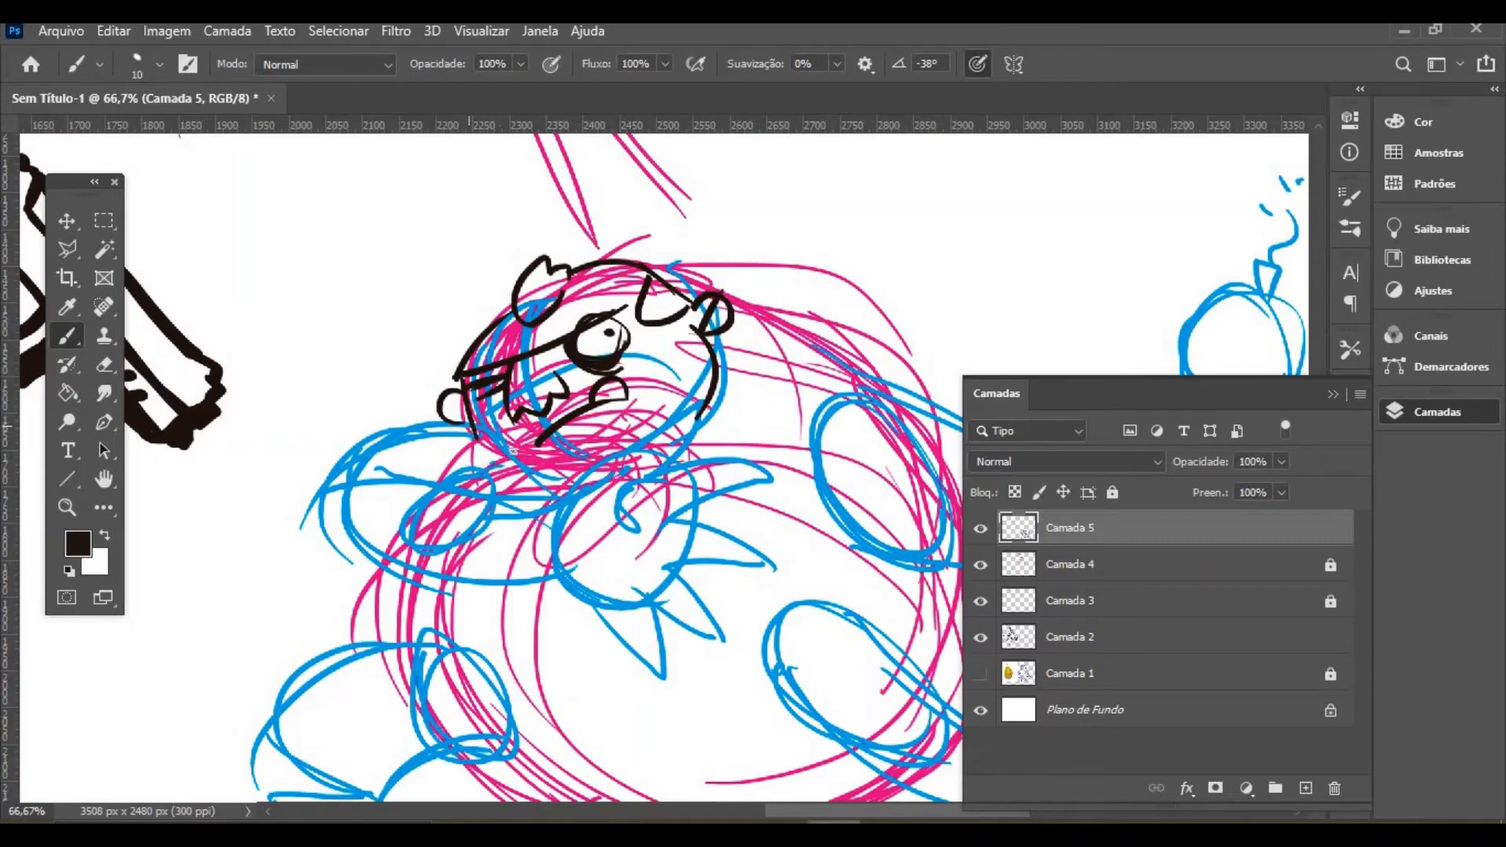
# Outline the bent front arm in black and draw its open hand with pointed, spread fingers, undoing the first finger strokes
pyautogui.moveTo(473, 427)
pyautogui.mouseDown()
pyautogui.moveTo(537, 475)
pyautogui.moveTo(580, 482)
pyautogui.mouseUp()
pyautogui.moveTo(469, 428)
pyautogui.mouseDown()
pyautogui.moveTo(303, 549)
pyautogui.moveTo(563, 578)
pyautogui.moveTo(552, 493)
pyautogui.moveTo(359, 455)
pyautogui.mouseUp()
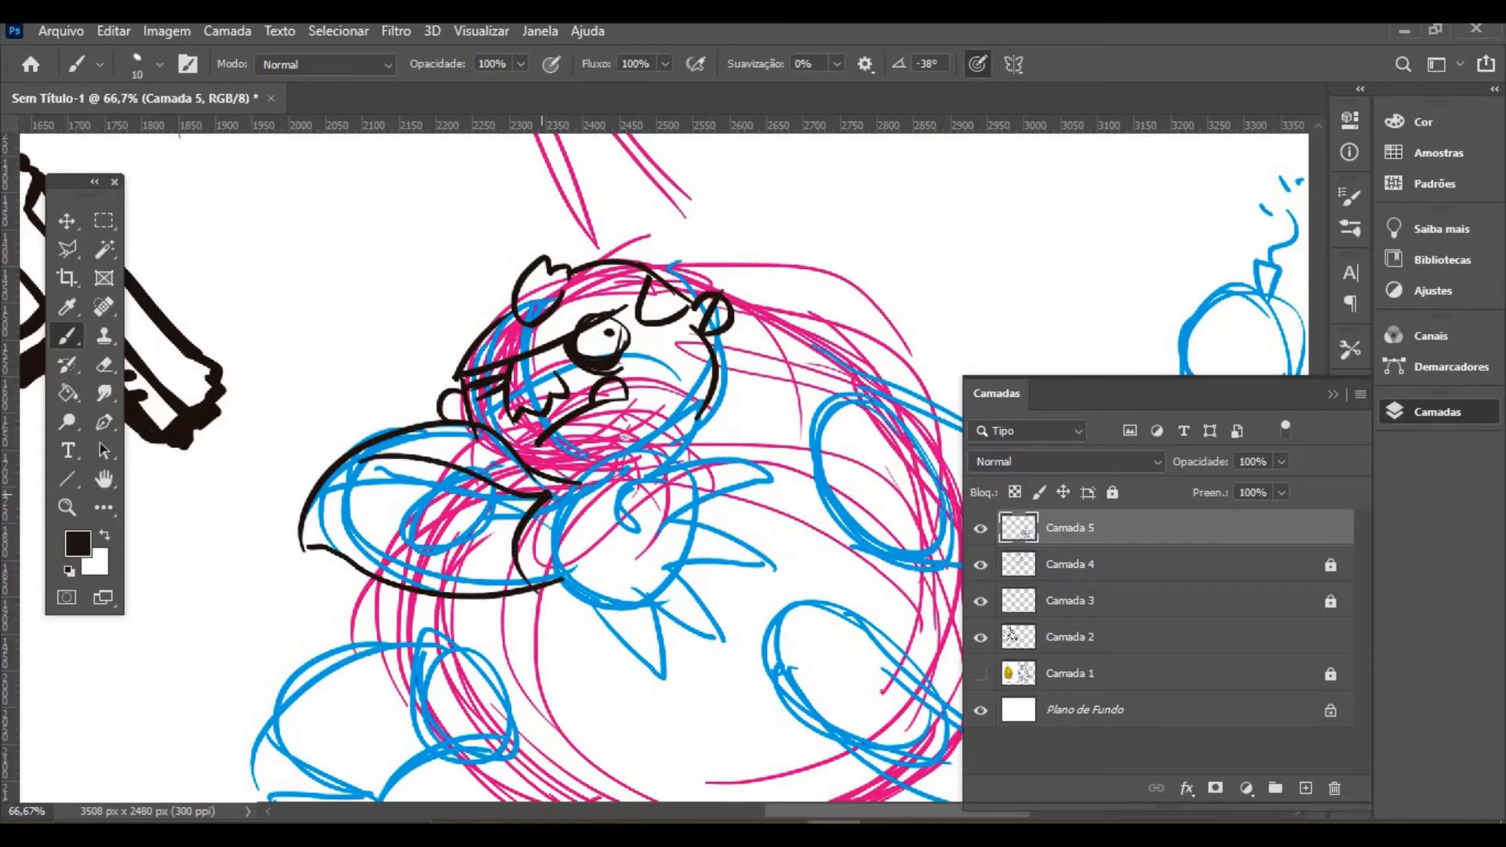
pyautogui.moveTo(553, 487)
pyautogui.mouseDown()
pyautogui.moveTo(639, 417)
pyautogui.moveTo(645, 458)
pyautogui.moveTo(740, 438)
pyautogui.moveTo(676, 492)
pyautogui.moveTo(748, 521)
pyautogui.moveTo(667, 542)
pyautogui.mouseUp()
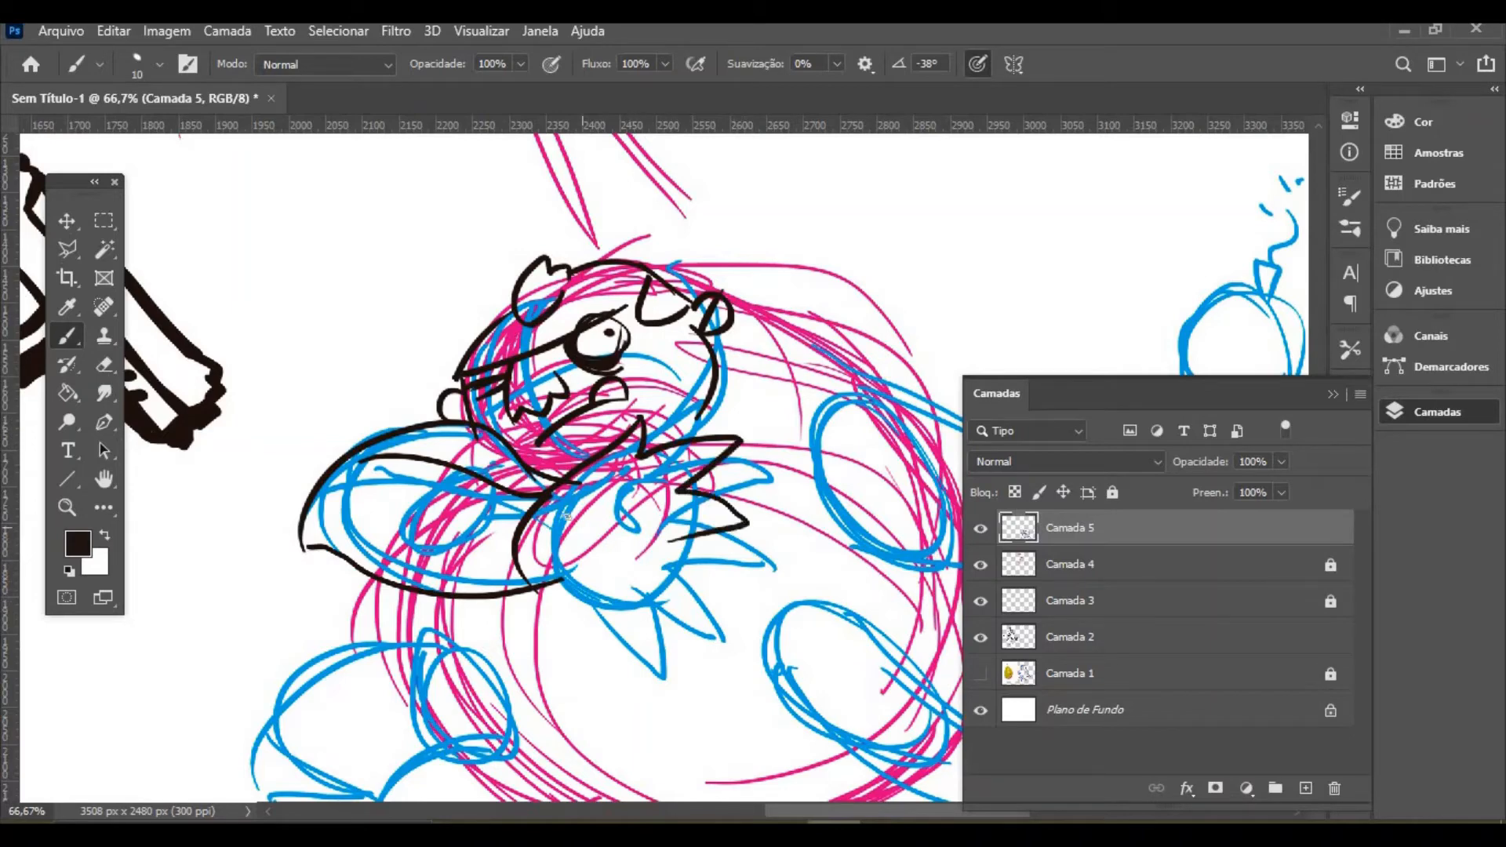
pyautogui.hotkey('ctrl', 'z')
pyautogui.hotkey('ctrl', 'z')
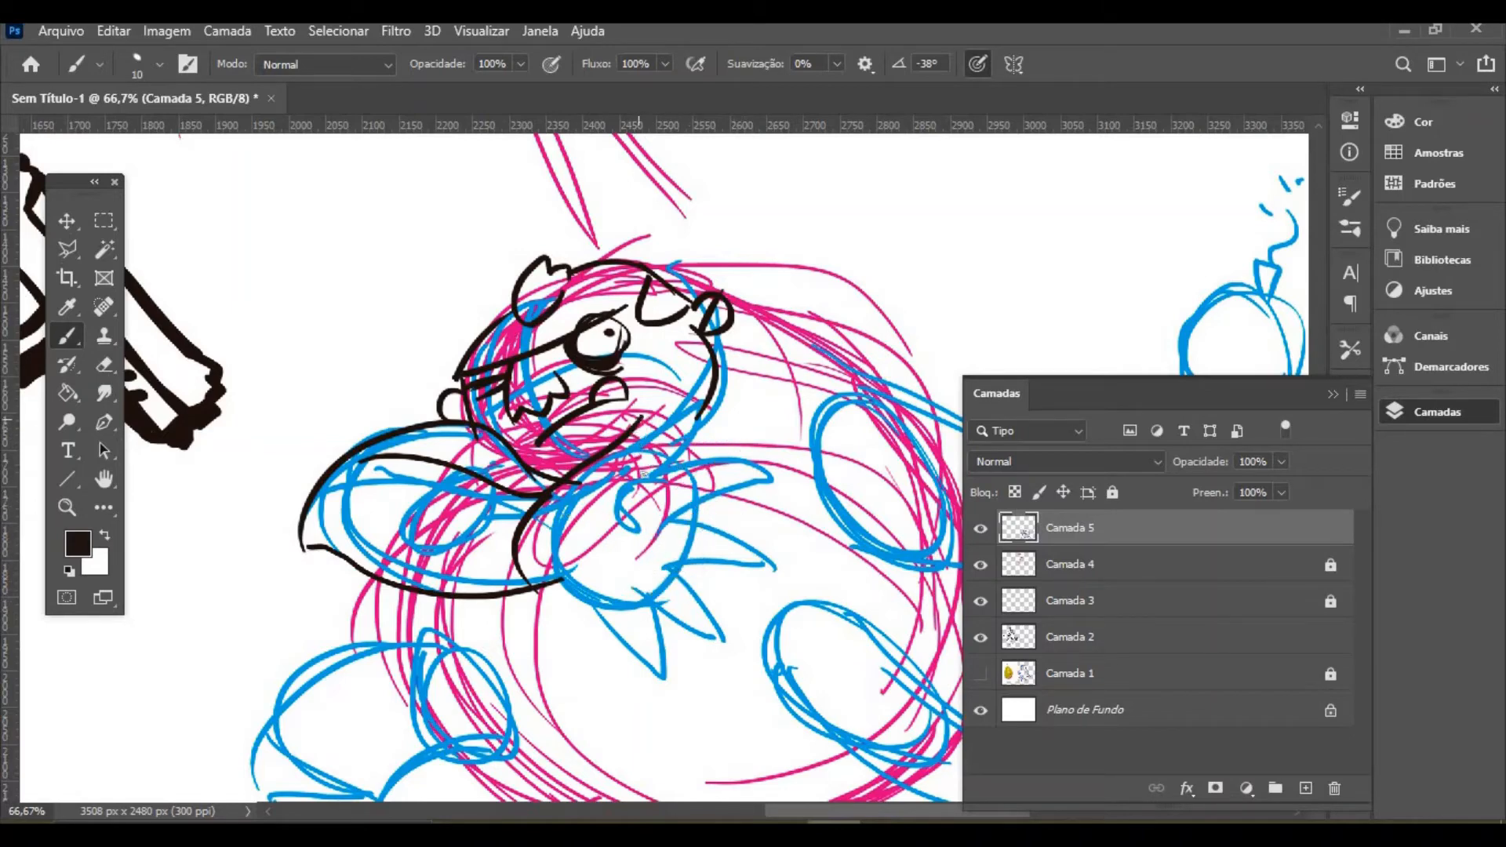
pyautogui.moveTo(641, 416)
pyautogui.mouseDown()
pyautogui.moveTo(643, 475)
pyautogui.moveTo(757, 468)
pyautogui.moveTo(680, 524)
pyautogui.moveTo(704, 562)
pyautogui.moveTo(678, 560)
pyautogui.moveTo(690, 621)
pyautogui.moveTo(656, 588)
pyautogui.moveTo(665, 665)
pyautogui.moveTo(619, 608)
pyautogui.moveTo(553, 571)
pyautogui.mouseUp()
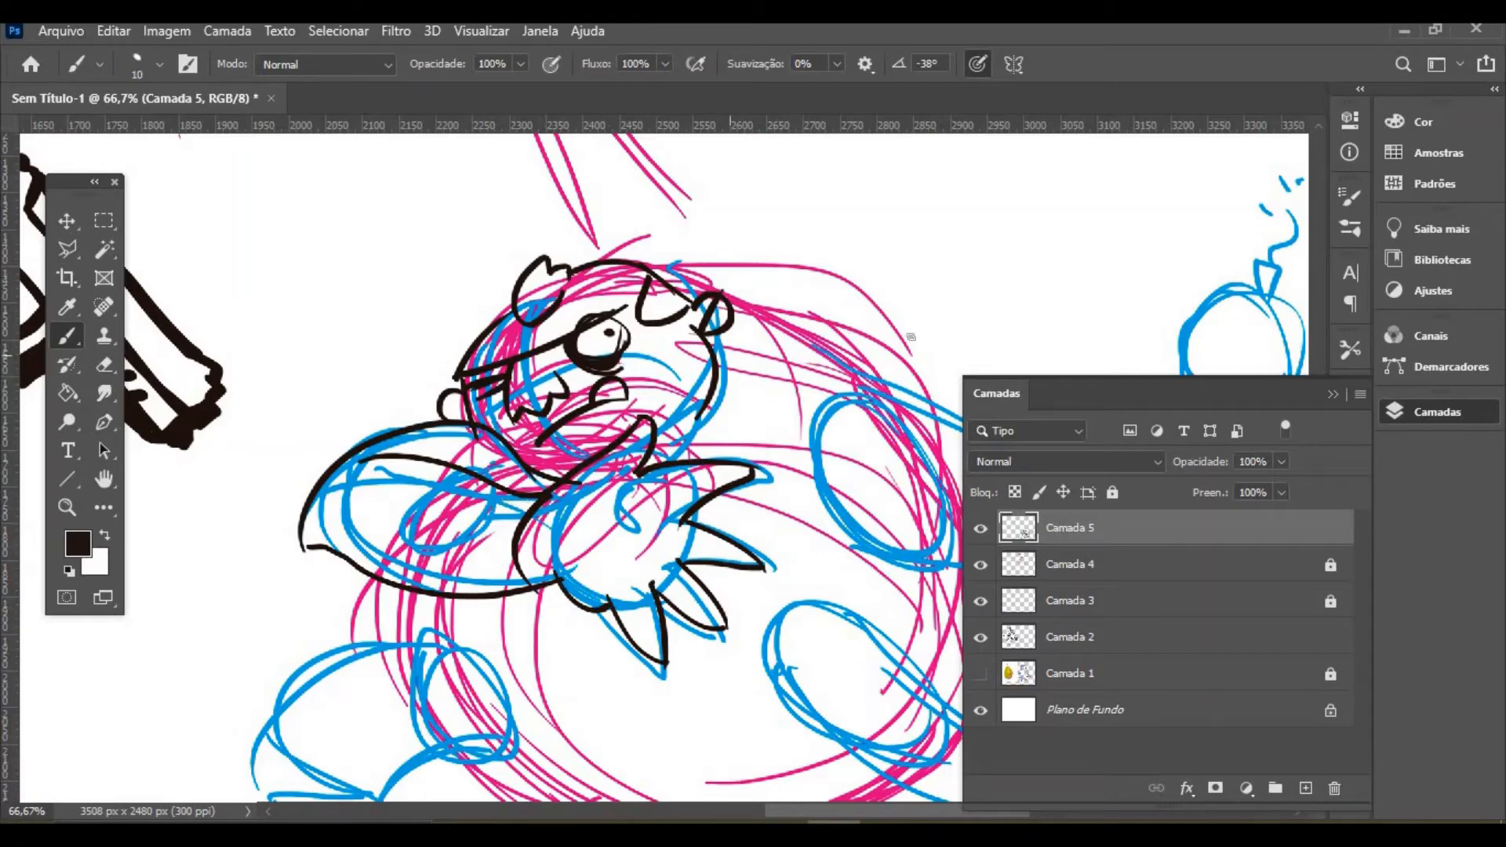
# Outline the arm extended behind in black, with a curved cuff and an open hand with a raised thumb and spread fingers
pyautogui.click(1336, 394)
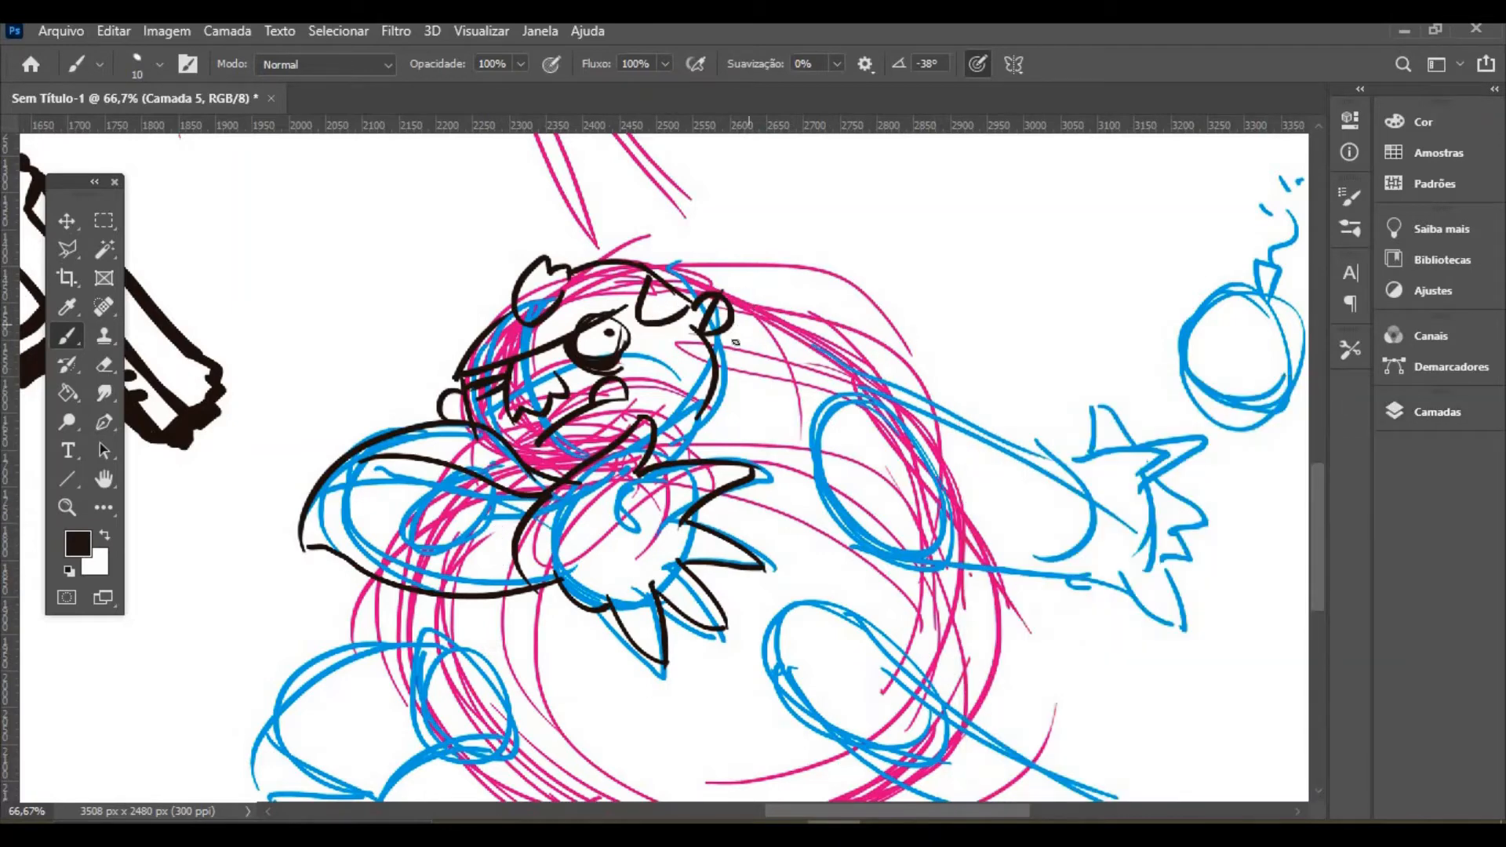
pyautogui.moveTo(725, 329); pyautogui.dragTo(1012, 417)
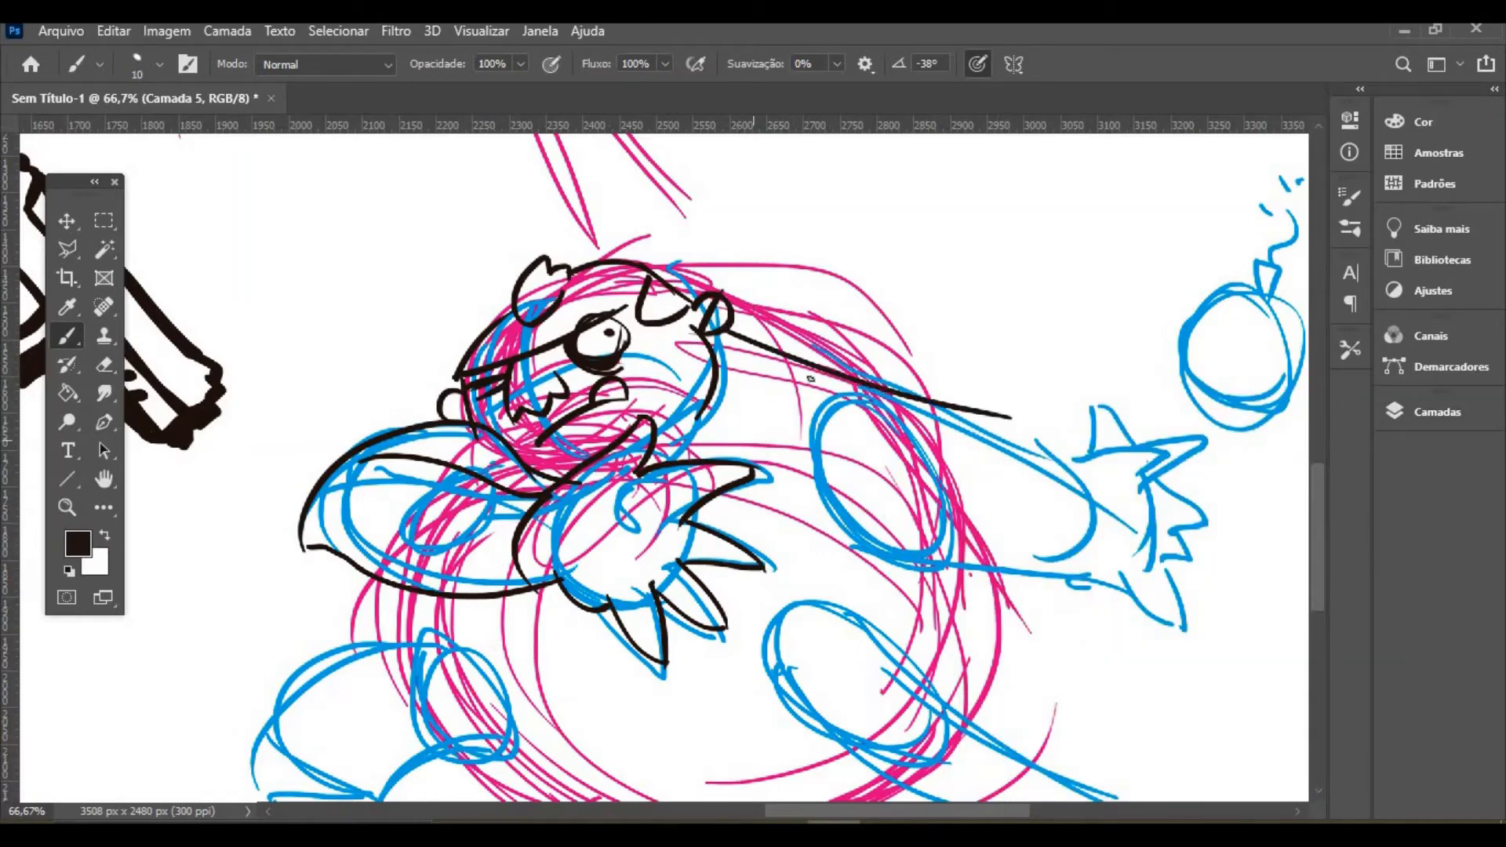
pyautogui.moveTo(796, 389); pyautogui.dragTo(843, 539)
pyautogui.moveTo(1075, 553); pyautogui.dragTo(833, 534)
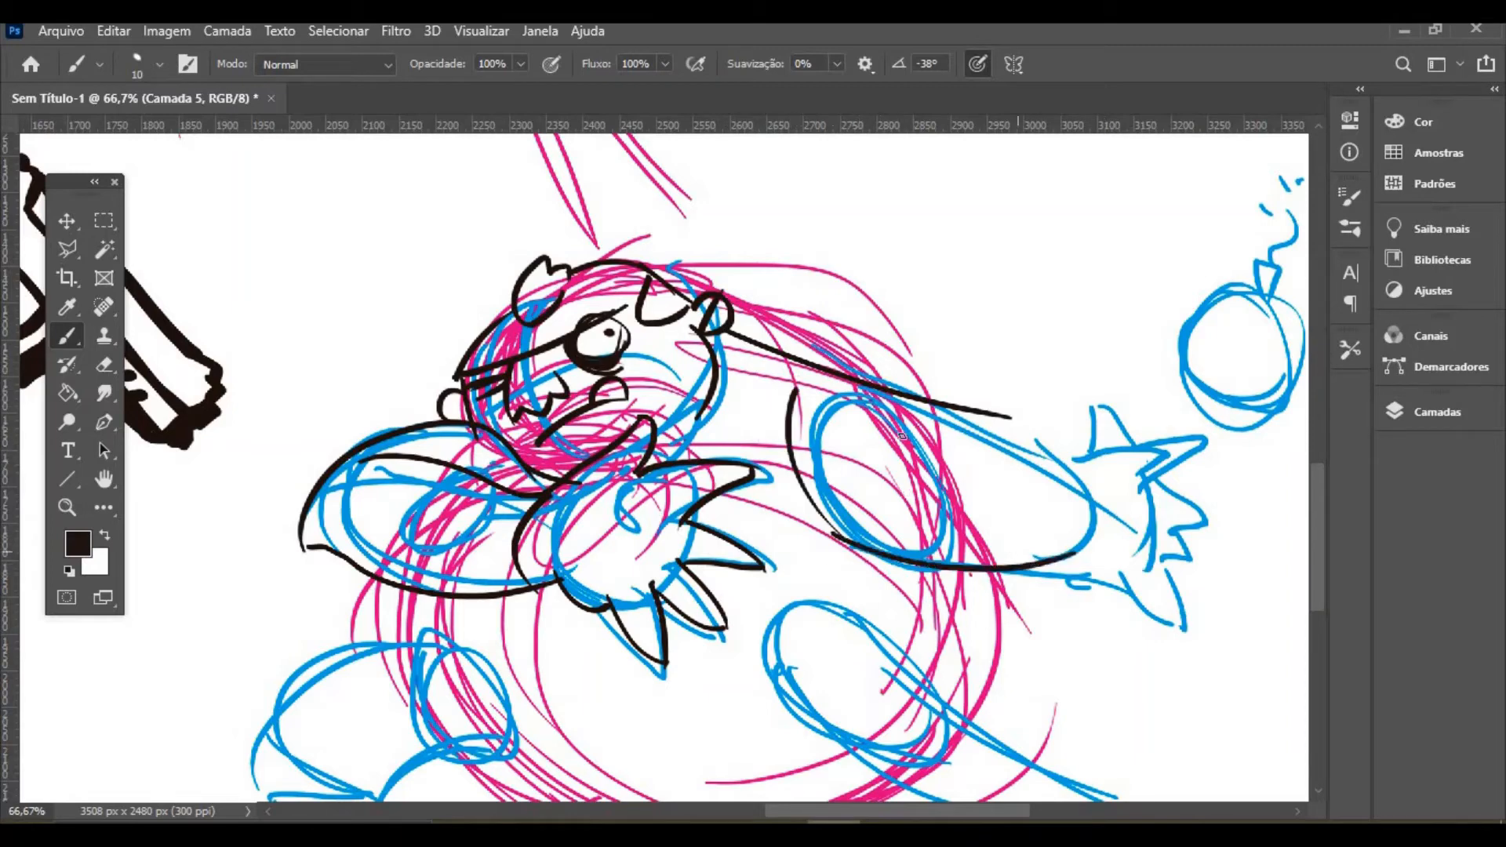
pyautogui.moveTo(1013, 416); pyautogui.dragTo(1049, 560)
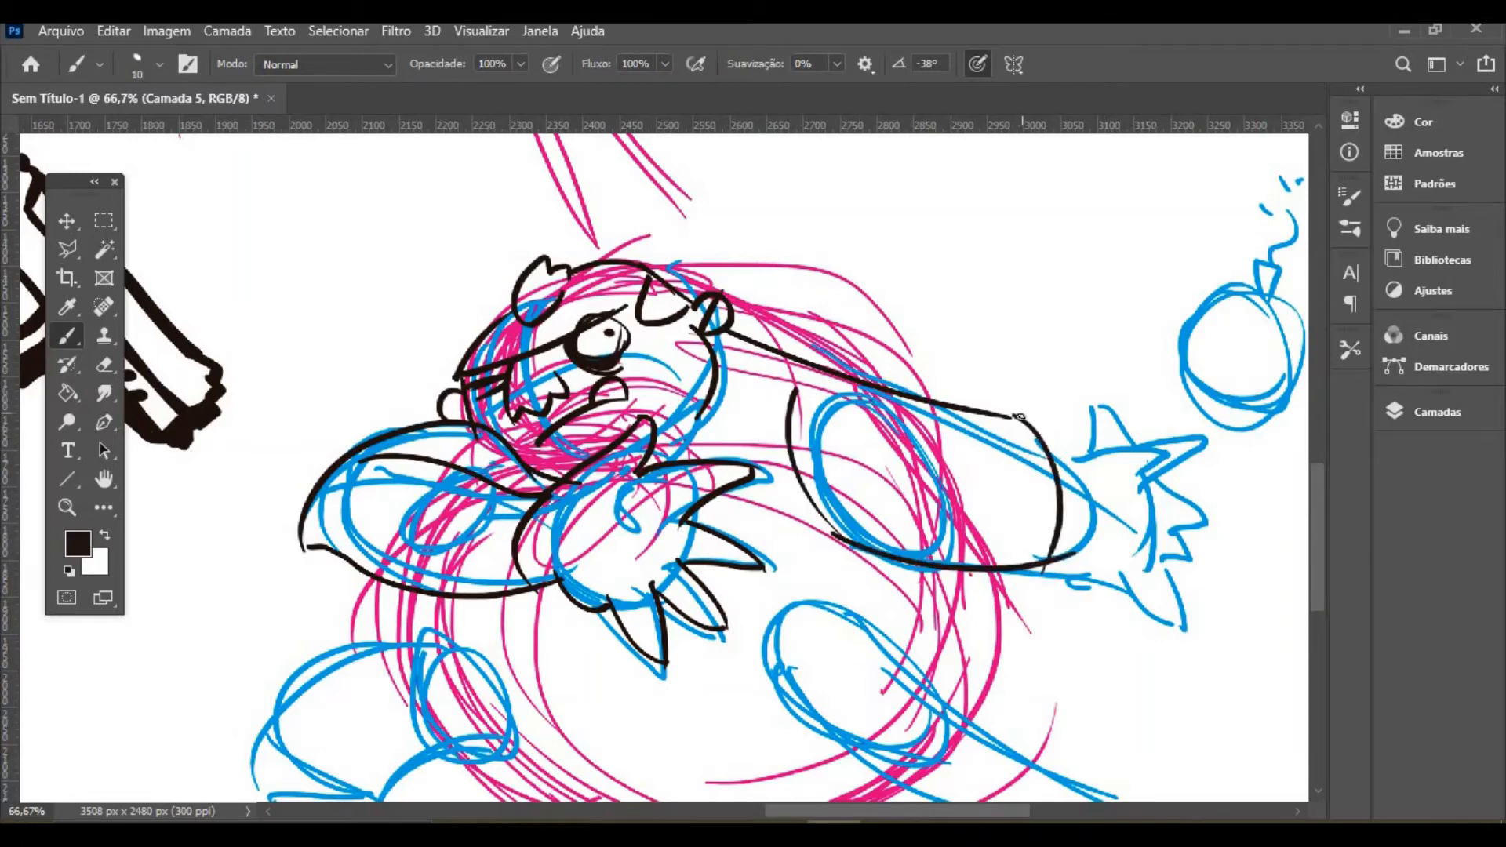
pyautogui.moveTo(1019, 417)
pyautogui.mouseDown()
pyautogui.moveTo(1017, 359)
pyautogui.moveTo(1109, 567)
pyautogui.moveTo(1059, 557)
pyautogui.mouseUp()
pyautogui.moveTo(1071, 429)
pyautogui.mouseDown()
pyautogui.moveTo(1129, 416)
pyautogui.moveTo(1094, 456)
pyautogui.moveTo(1159, 463)
pyautogui.moveTo(1110, 496)
pyautogui.moveTo(1164, 529)
pyautogui.moveTo(1114, 549)
pyautogui.moveTo(1146, 588)
pyautogui.moveTo(1102, 566)
pyautogui.mouseUp()
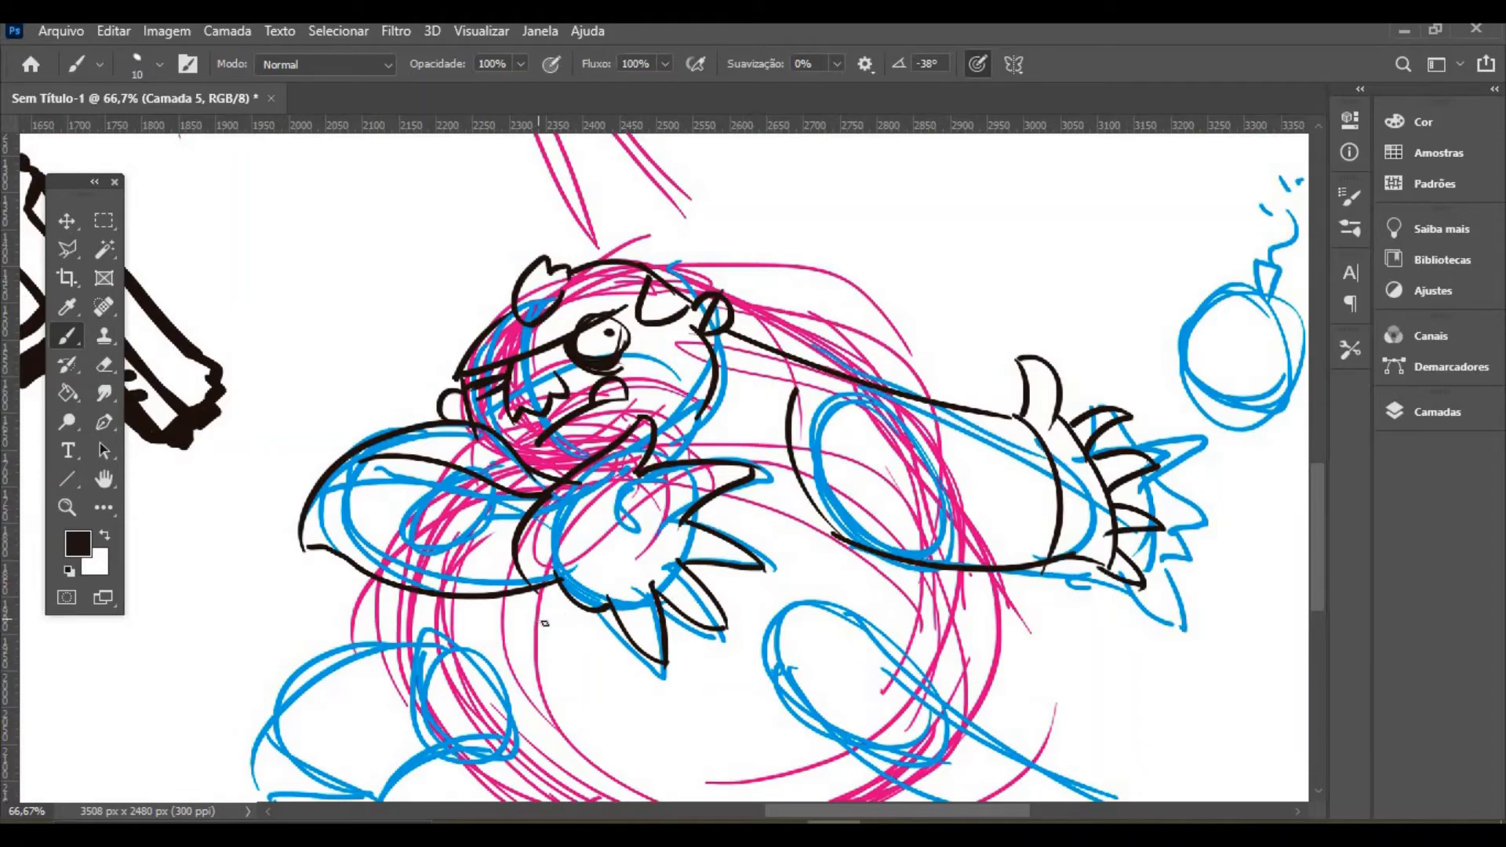
# Outline the bent front leg in black, ending in a flat foot on the ground
pyautogui.press('space')
pyautogui.moveTo(545, 624)
pyautogui.mouseDown()
pyautogui.moveTo(552, 424)
pyautogui.moveTo(549, 469)
pyautogui.mouseUp()
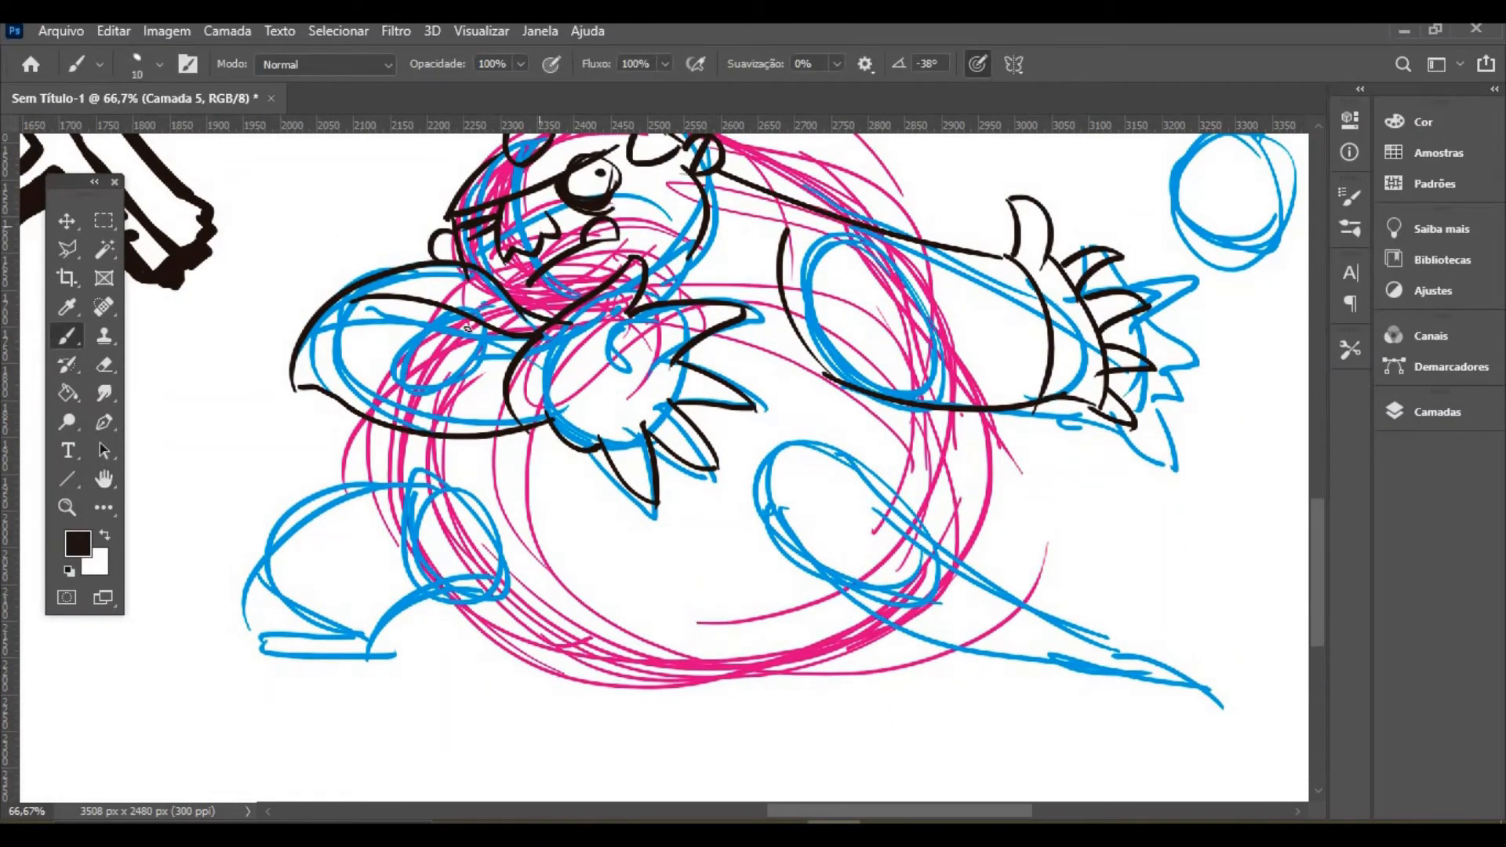
pyautogui.moveTo(429, 431)
pyautogui.mouseDown()
pyautogui.moveTo(441, 464)
pyautogui.moveTo(381, 502)
pyautogui.moveTo(426, 466)
pyautogui.moveTo(392, 476)
pyautogui.moveTo(300, 580)
pyautogui.moveTo(372, 622)
pyautogui.moveTo(269, 631)
pyautogui.moveTo(467, 648)
pyautogui.moveTo(414, 669)
pyautogui.mouseUp()
pyautogui.hotkey('ctrl', 'z')
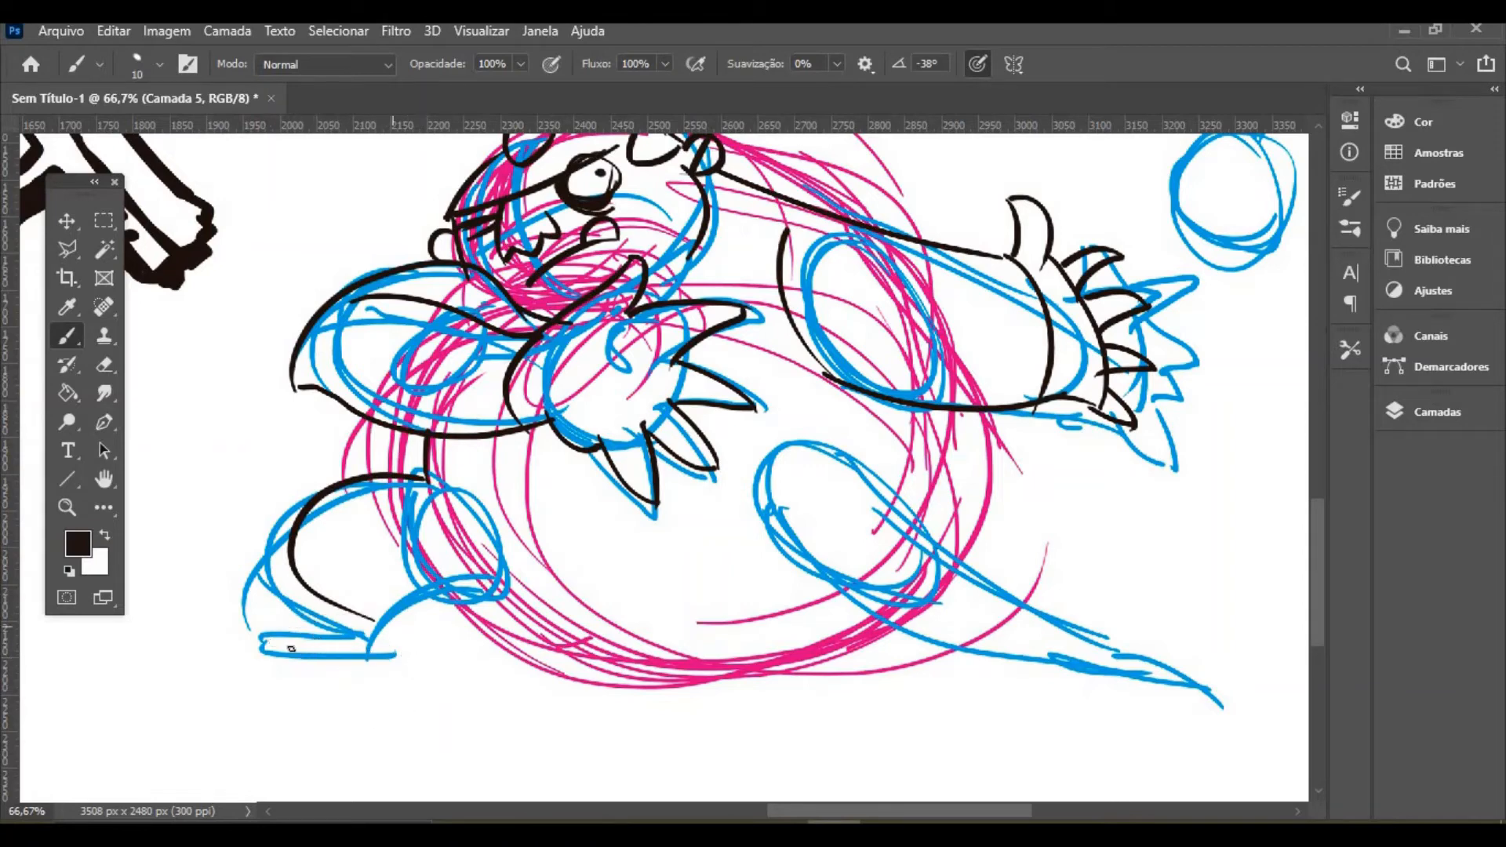
pyautogui.moveTo(355, 617); pyautogui.dragTo(289, 636)
pyautogui.moveTo(288, 637)
pyautogui.mouseDown()
pyautogui.moveTo(467, 634)
pyautogui.moveTo(423, 640)
pyautogui.moveTo(404, 587)
pyautogui.moveTo(351, 591)
pyautogui.moveTo(395, 610)
pyautogui.moveTo(490, 584)
pyautogui.mouseUp()
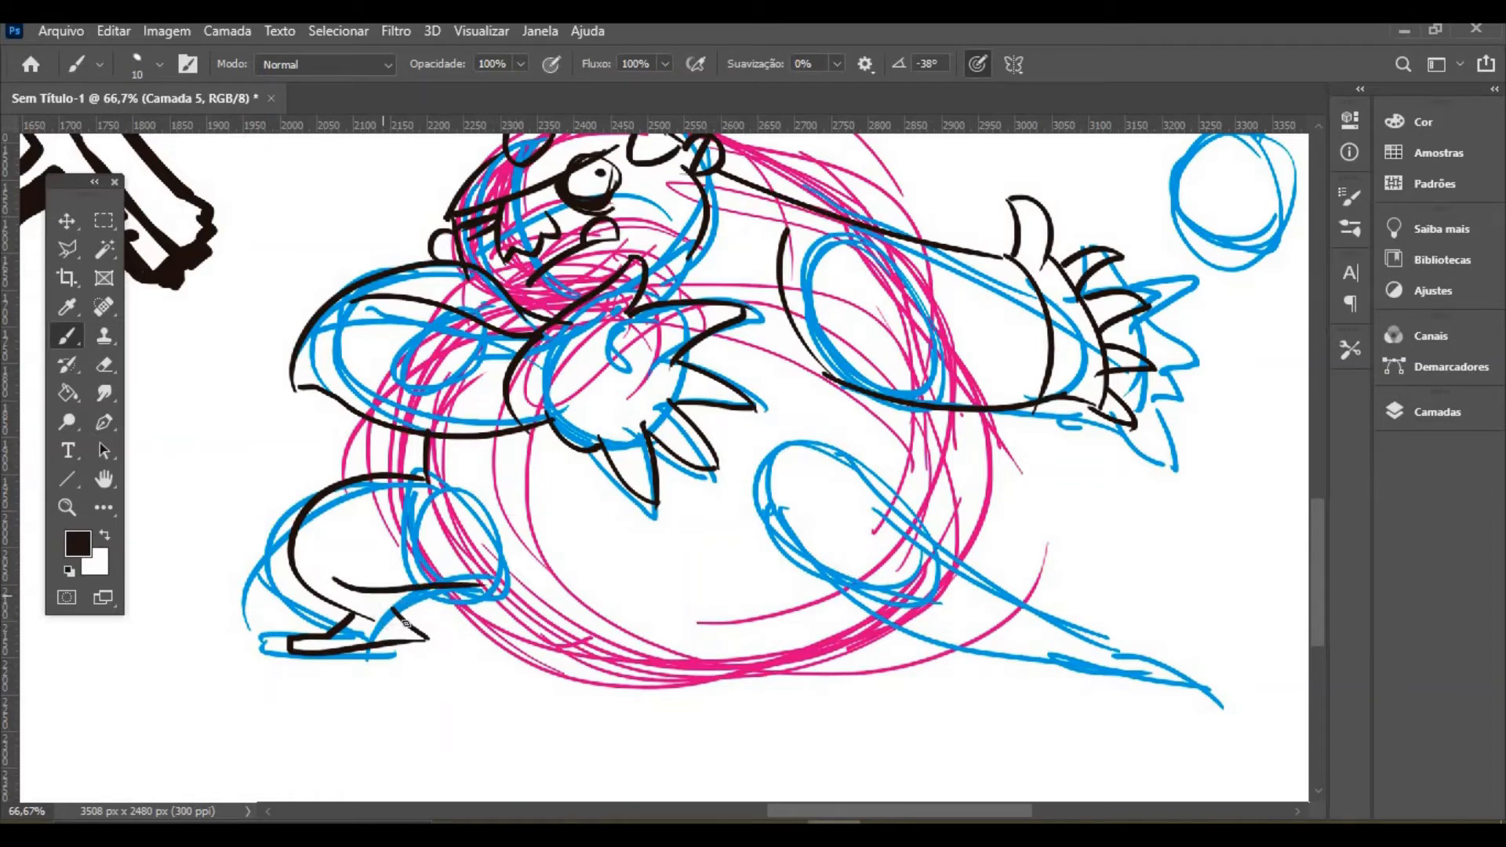
pyautogui.moveTo(384, 593); pyautogui.dragTo(396, 614)
# Draw the underside of the hips and the leg stretched out behind, with its boot cuff and shoe
pyautogui.moveTo(474, 588)
pyautogui.mouseDown()
pyautogui.moveTo(863, 598)
pyautogui.moveTo(1010, 694)
pyautogui.mouseUp()
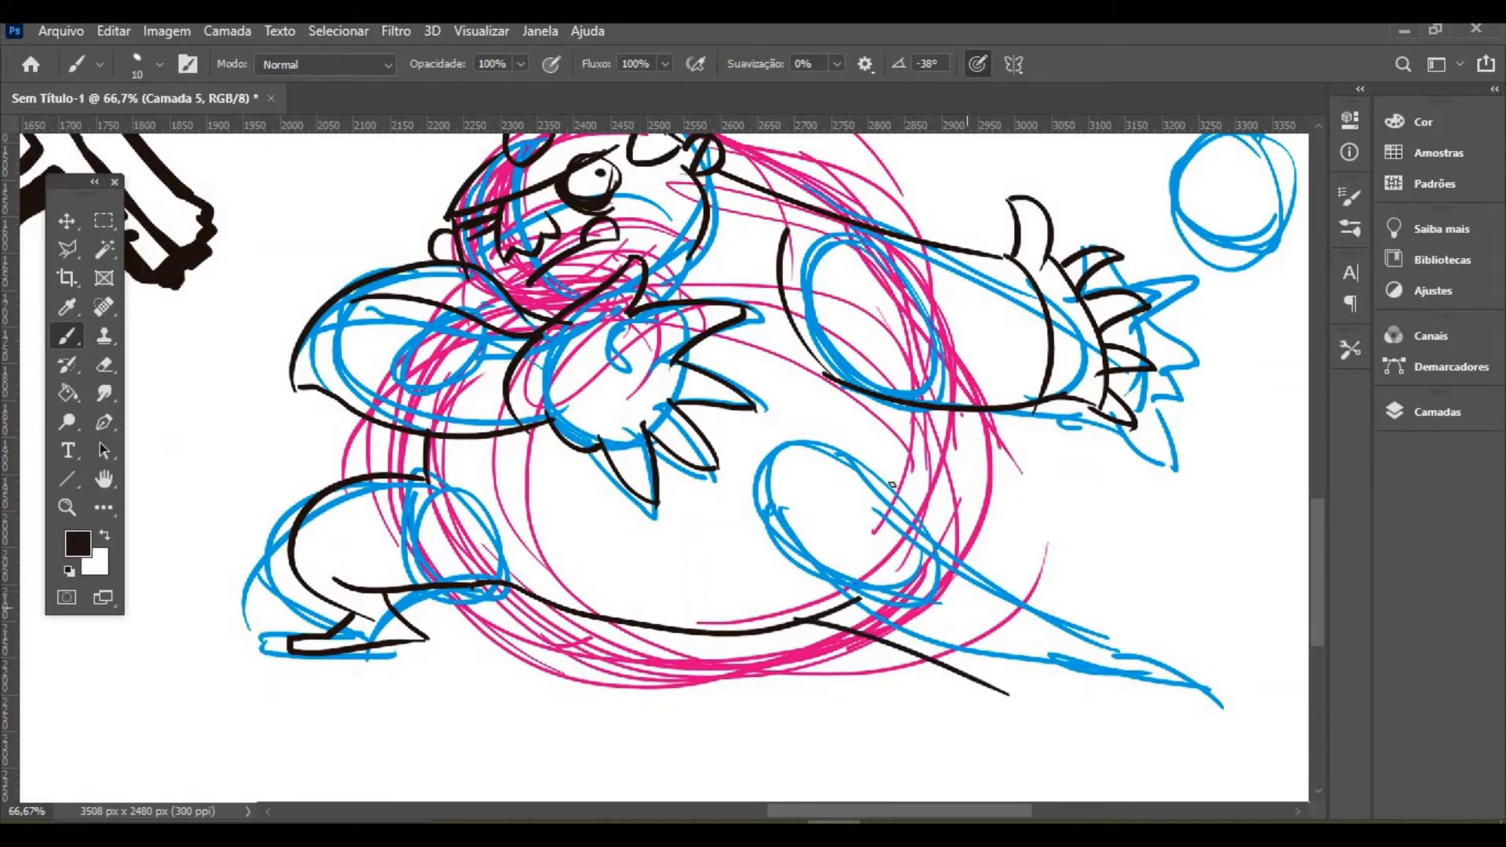
pyautogui.moveTo(878, 476)
pyautogui.mouseDown()
pyautogui.moveTo(1105, 701)
pyautogui.moveTo(1139, 695)
pyautogui.moveTo(1141, 712)
pyautogui.moveTo(1004, 701)
pyautogui.mouseUp()
pyautogui.moveTo(999, 632); pyautogui.dragTo(927, 648)
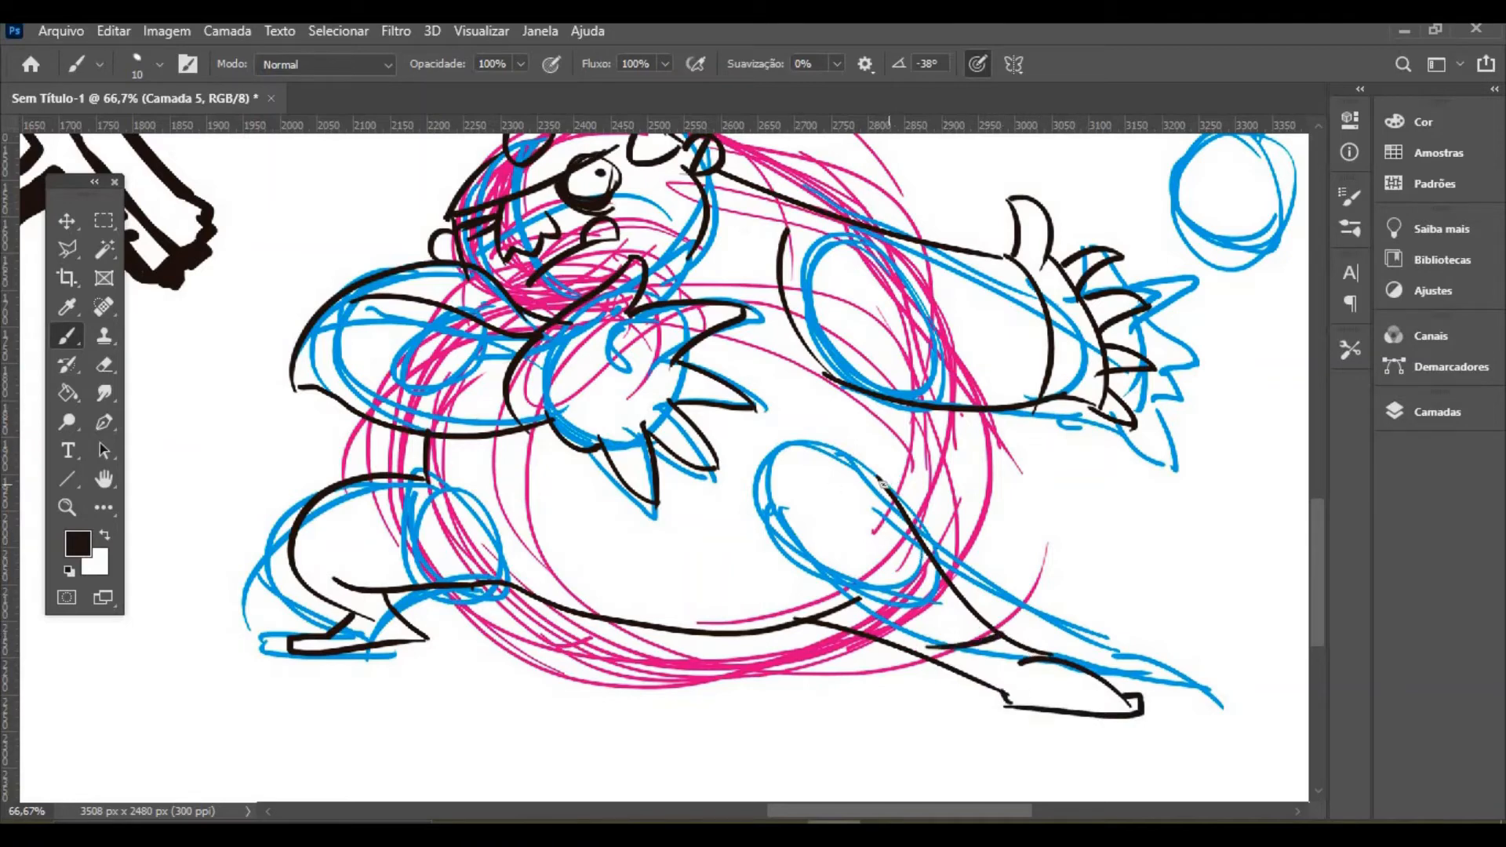
# Draw the back side of the torso and the waistline, and add the shirt skull's teeth and curved outline
pyautogui.moveTo(889, 401); pyautogui.dragTo(891, 489)
pyautogui.moveTo(430, 484); pyautogui.dragTo(851, 489)
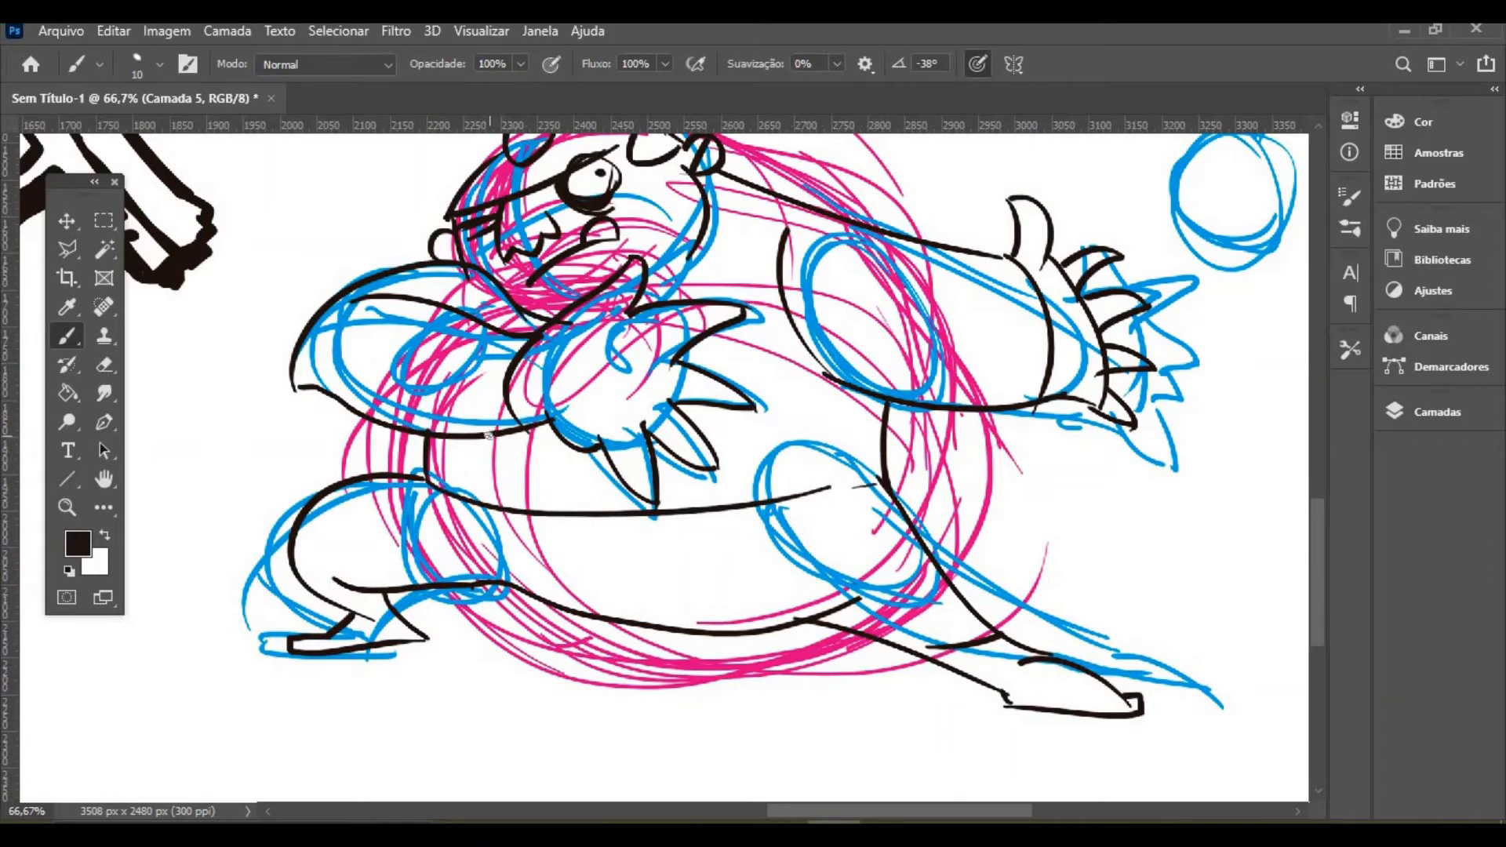
pyautogui.moveTo(489, 441); pyautogui.dragTo(519, 505)
pyautogui.moveTo(552, 457)
pyautogui.mouseDown()
pyautogui.moveTo(557, 514)
pyautogui.moveTo(596, 512)
pyautogui.mouseUp()
pyautogui.moveTo(672, 456)
pyautogui.mouseDown()
pyautogui.moveTo(678, 508)
pyautogui.moveTo(722, 506)
pyautogui.mouseUp()
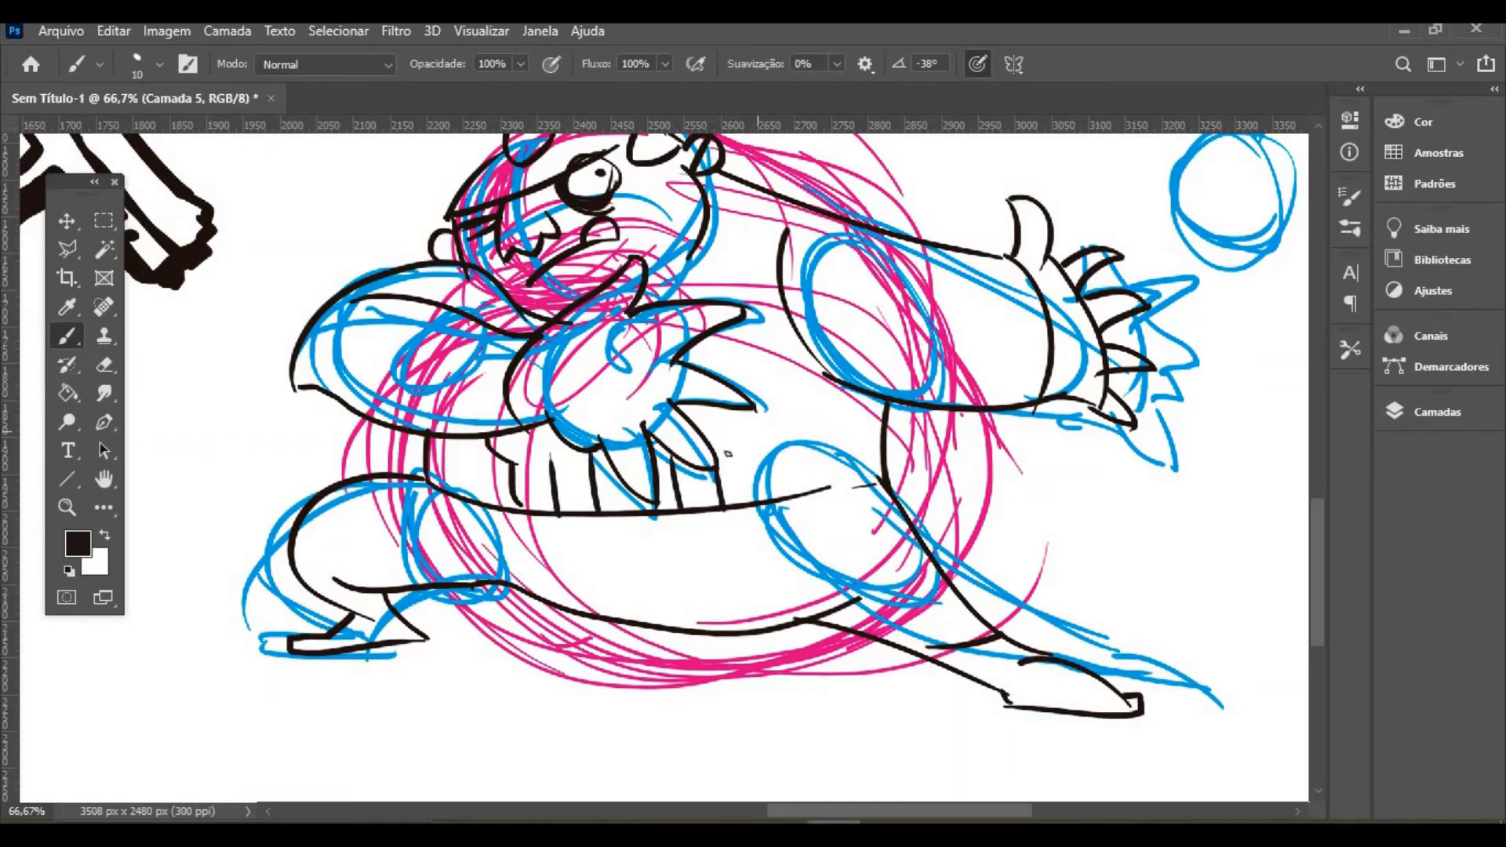
pyautogui.moveTo(814, 296); pyautogui.dragTo(723, 462)
pyautogui.moveTo(707, 246); pyautogui.dragTo(778, 289)
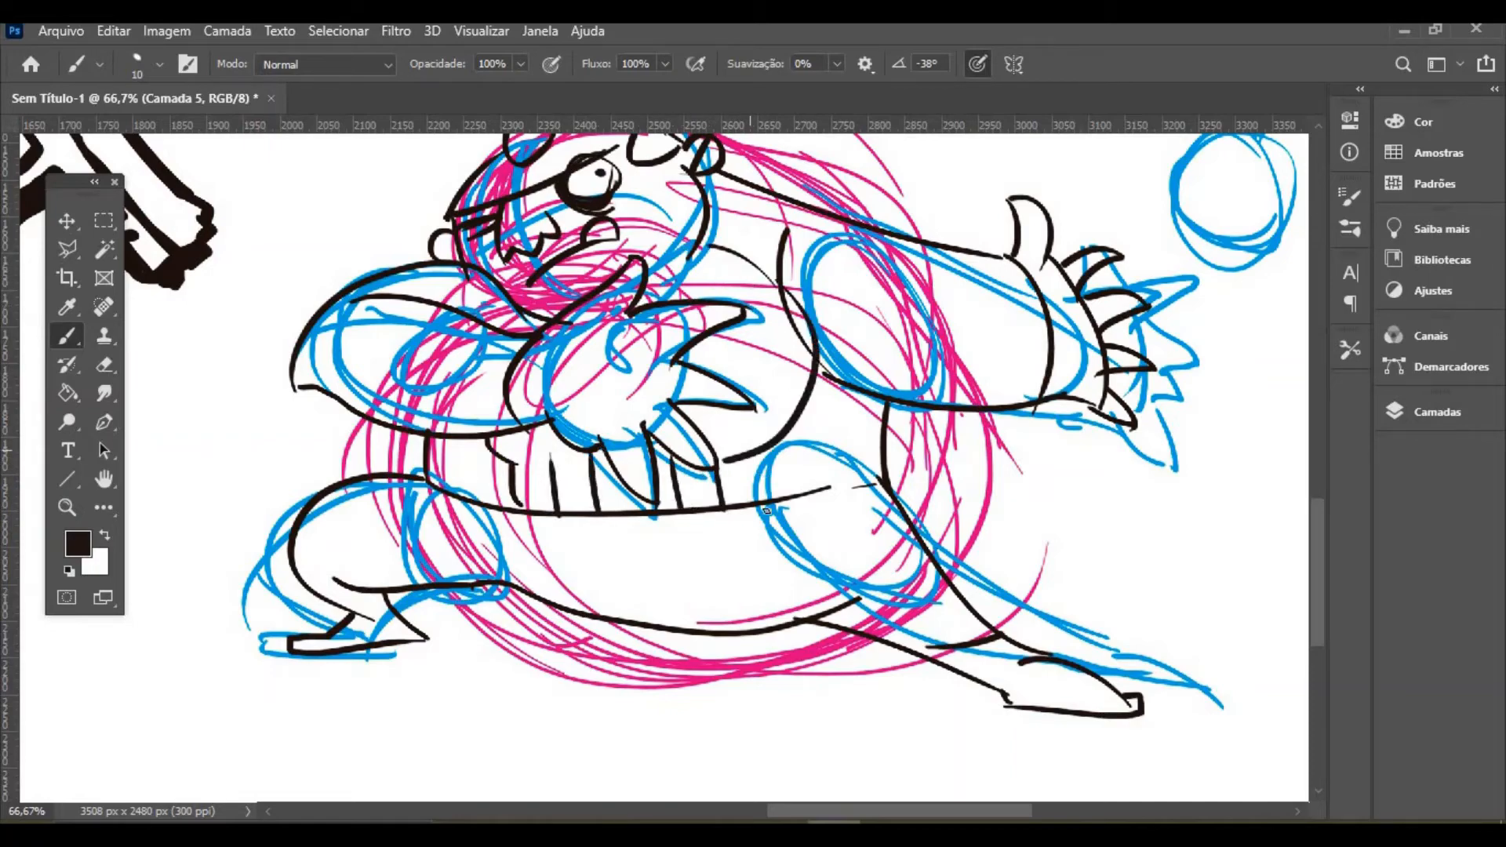
# Outline the bomb in black with its cap, fuse and small sparks
pyautogui.hotkey('ctrl', '-')
pyautogui.hotkey('ctrl', '-')
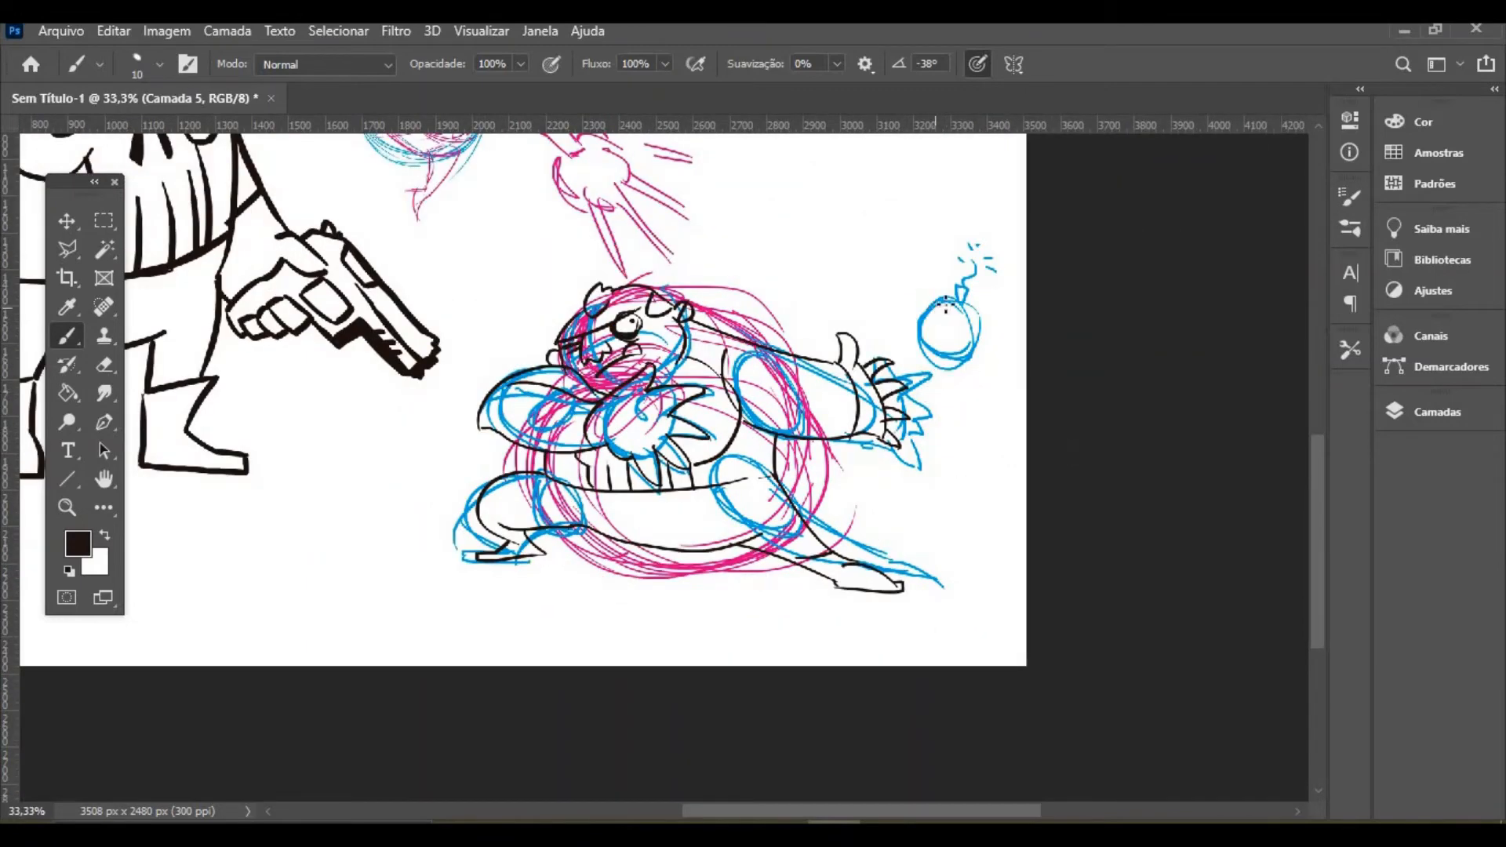
pyautogui.moveTo(945, 306)
pyautogui.mouseDown()
pyautogui.moveTo(937, 369)
pyautogui.moveTo(973, 251)
pyautogui.mouseUp()
pyautogui.moveTo(991, 258); pyautogui.dragTo(984, 261)
pyautogui.moveTo(995, 274); pyautogui.dragTo(1002, 276)
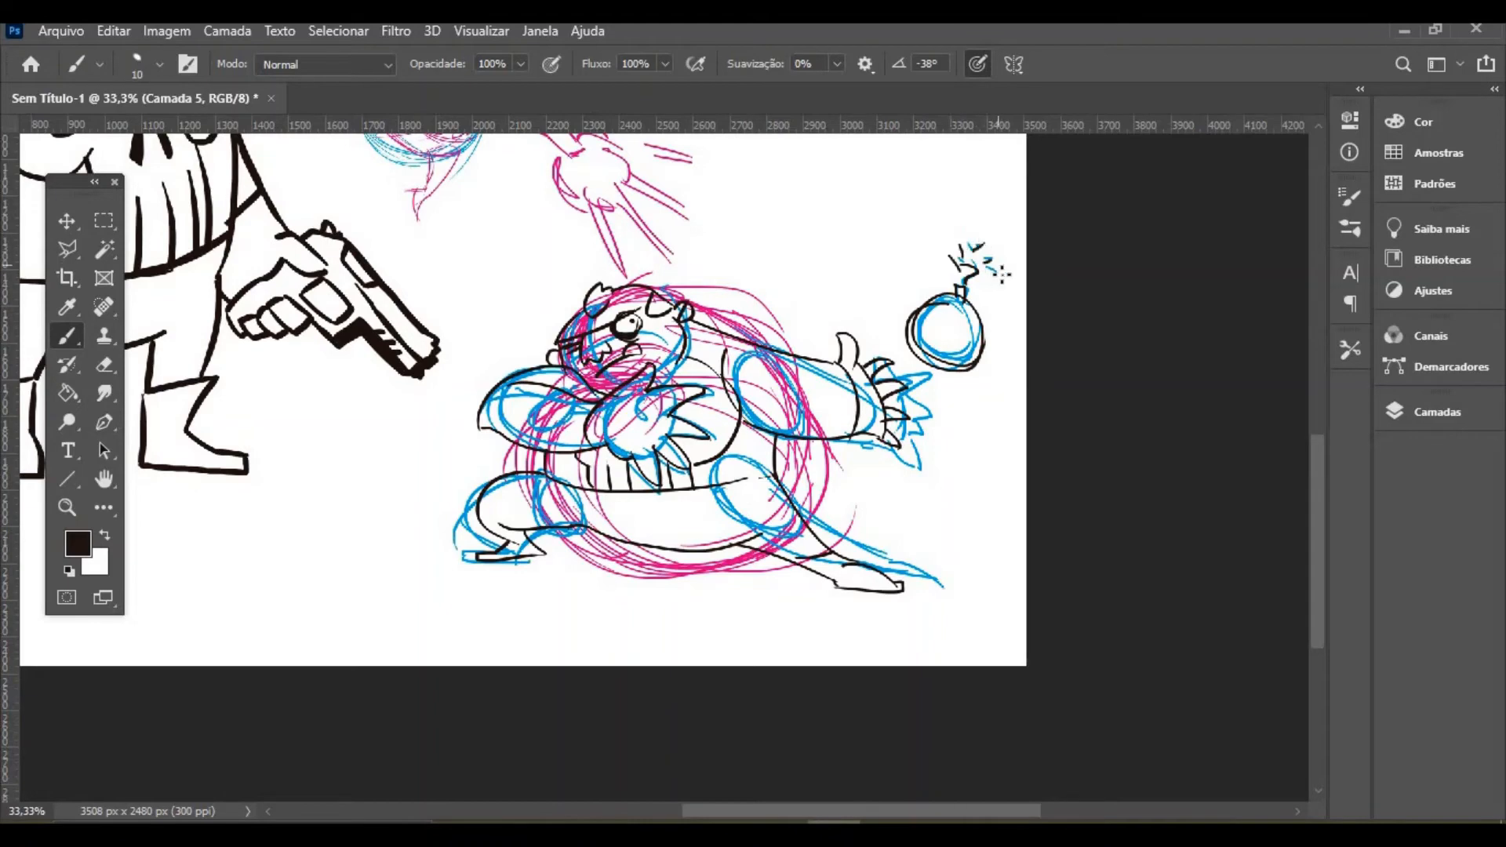
pyautogui.click(1000, 283)
pyautogui.hotkey('ctrl', '-')
pyautogui.hotkey('ctrl', '-')
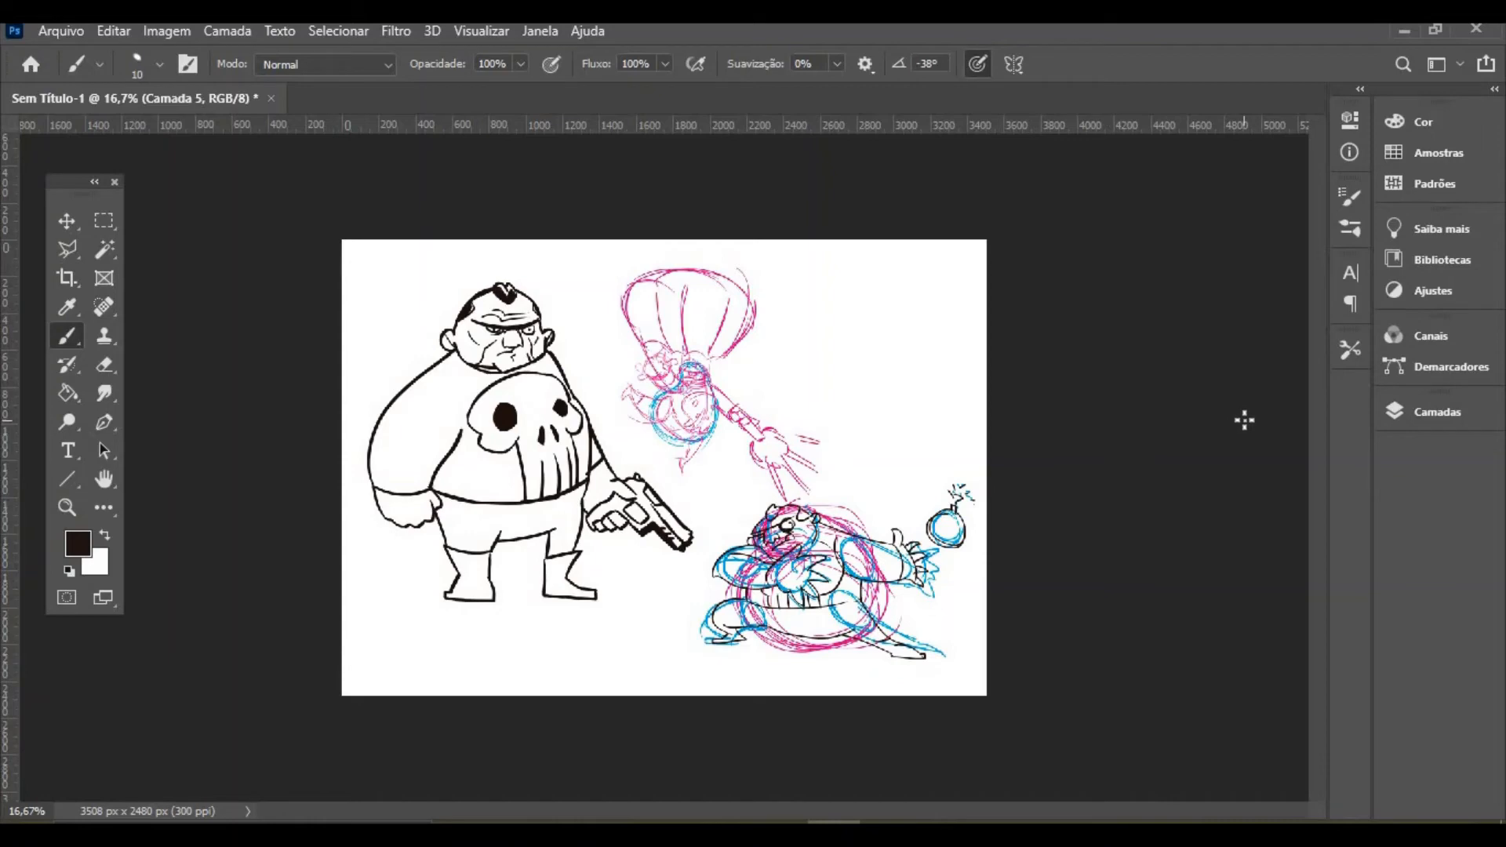
# Lock layers Camada 2 and Camada 5, and move Camada 2 above Camada 5 in the layer stack
pyautogui.click(1429, 412)
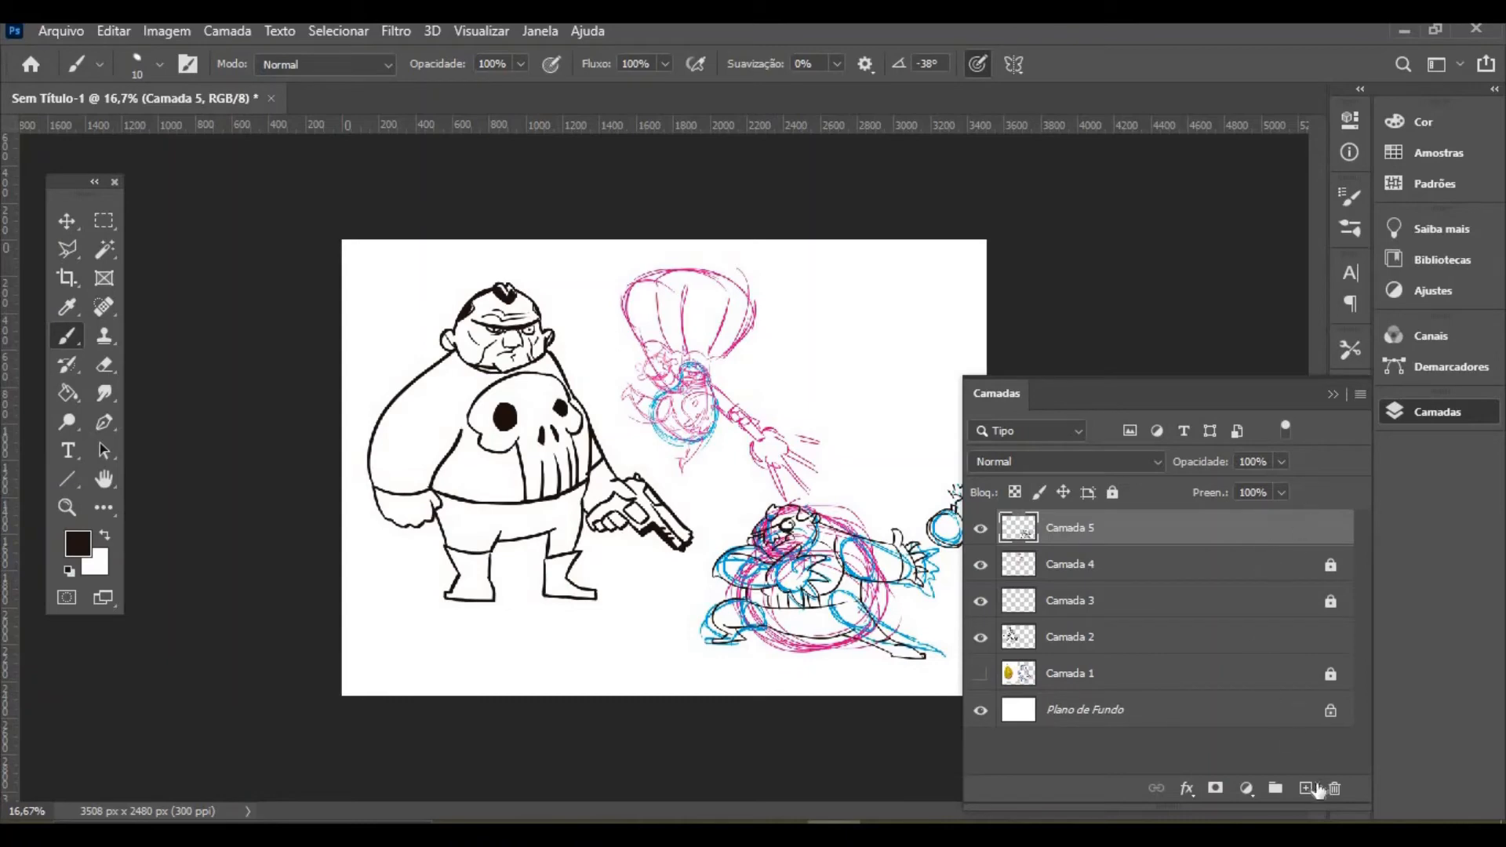
pyautogui.click(1326, 638)
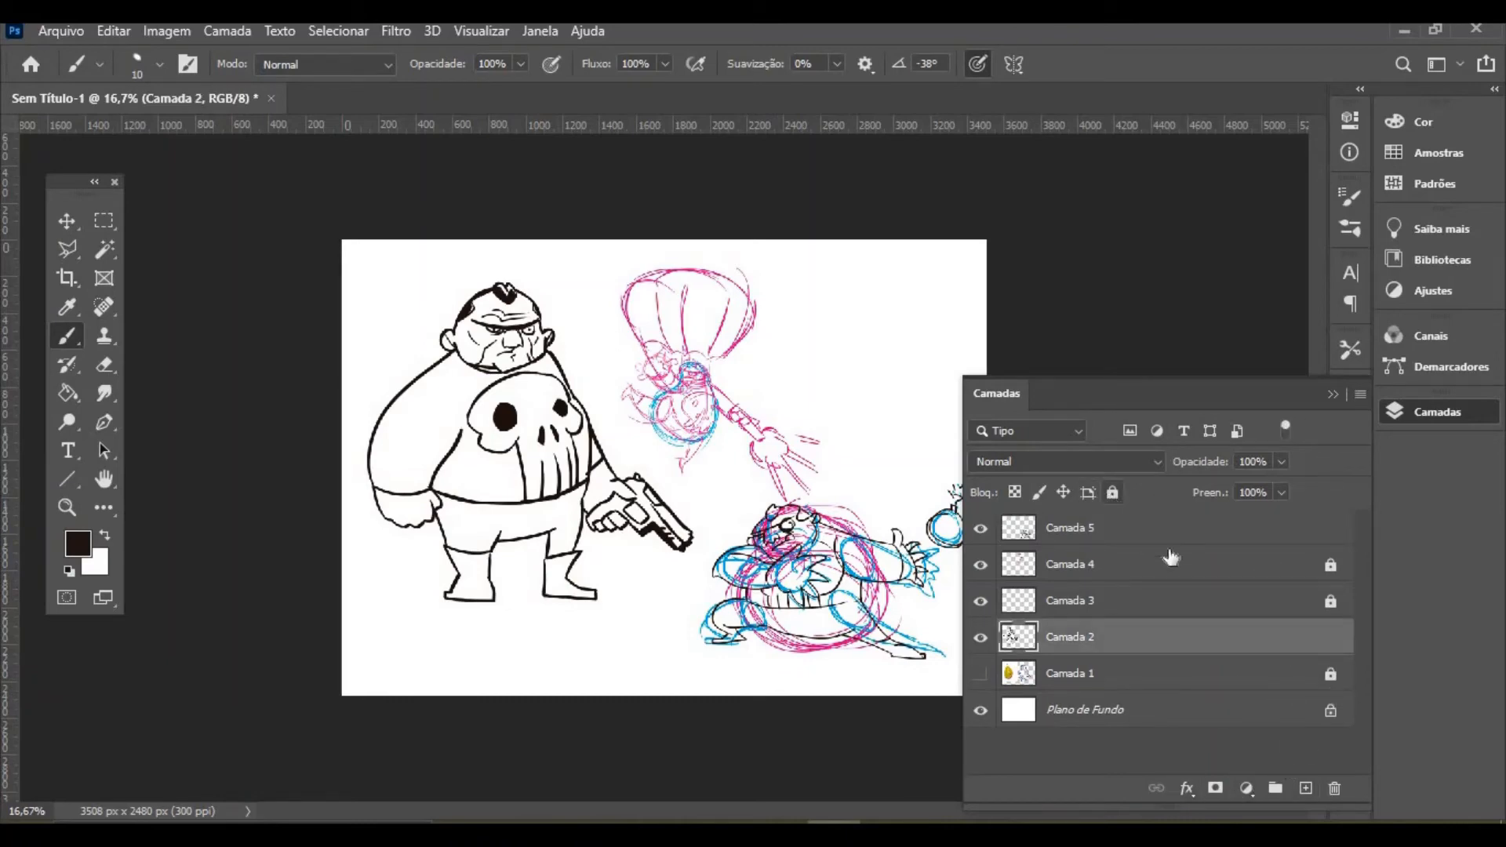
pyautogui.hotkey('ctrl', '/')
pyautogui.click(1180, 529)
pyautogui.click(1112, 492)
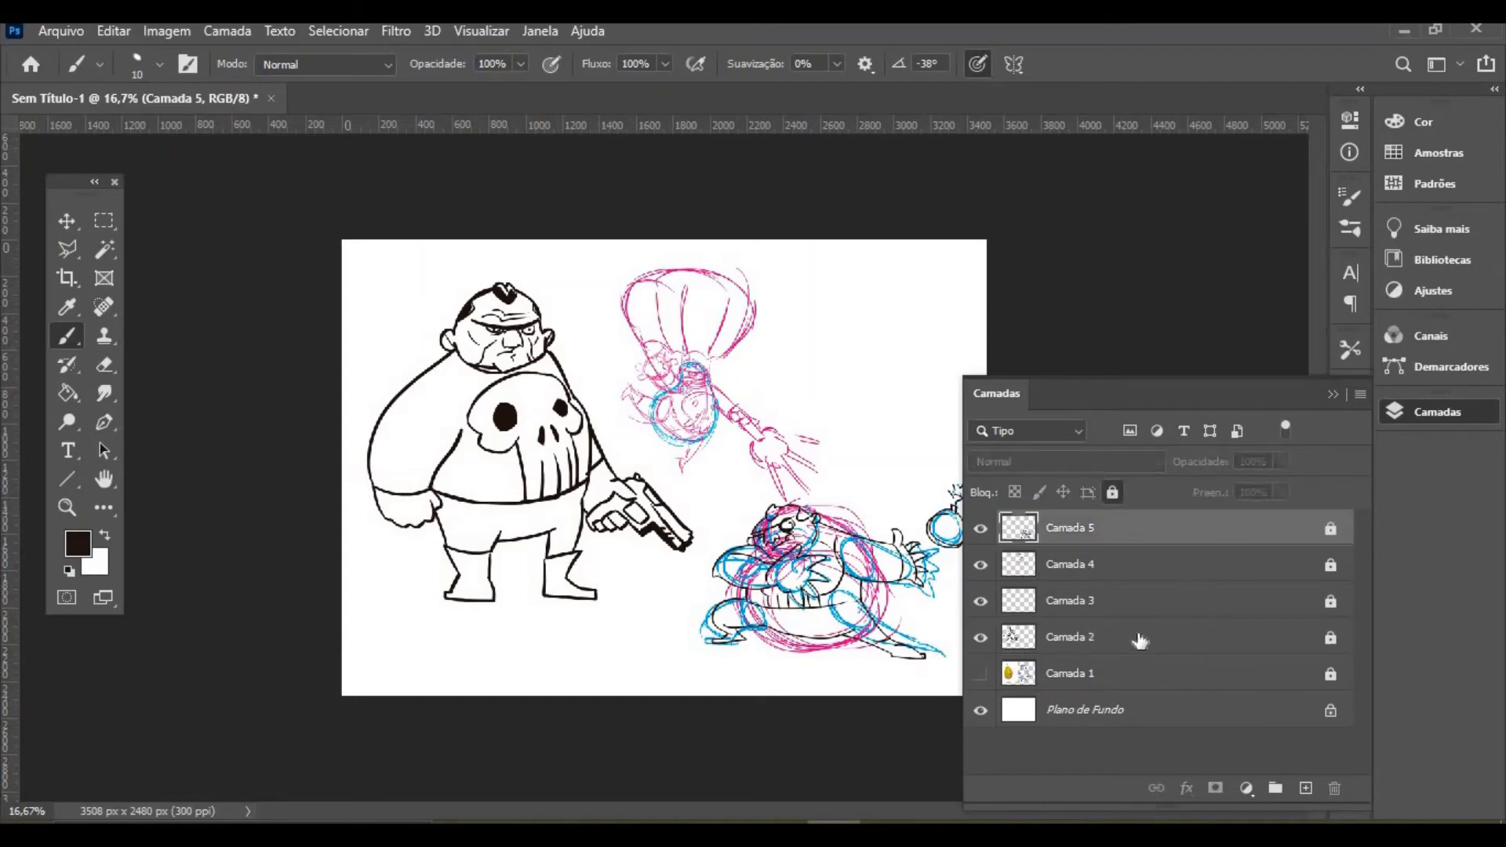
pyautogui.moveTo(1147, 640); pyautogui.dragTo(1168, 522)
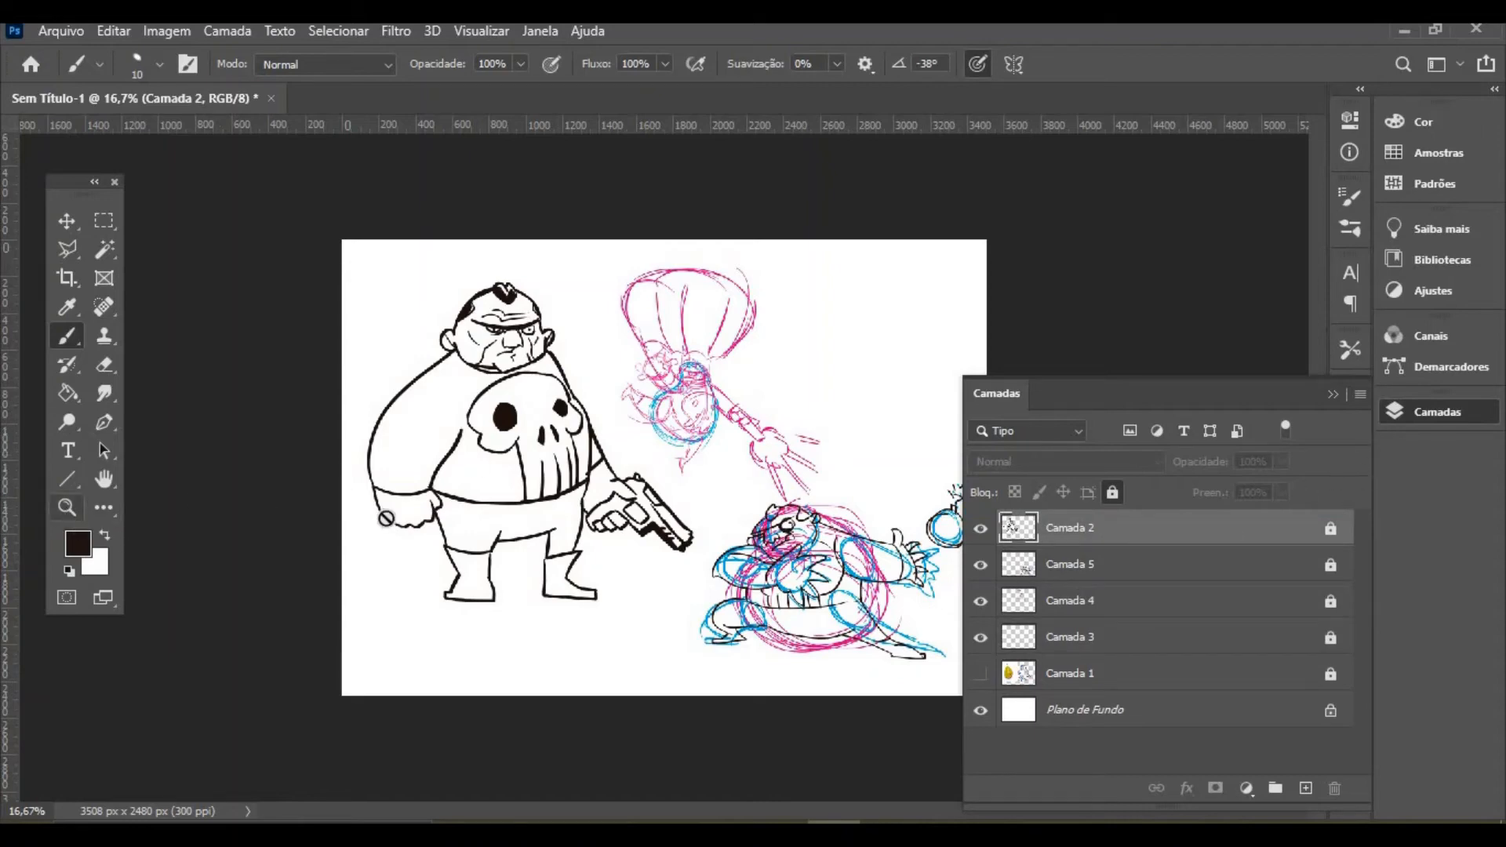
# Add a new layer above Camada 2 and set the foreground colour to C 61, M 35, Y 0, K 0
pyautogui.click(1305, 788)
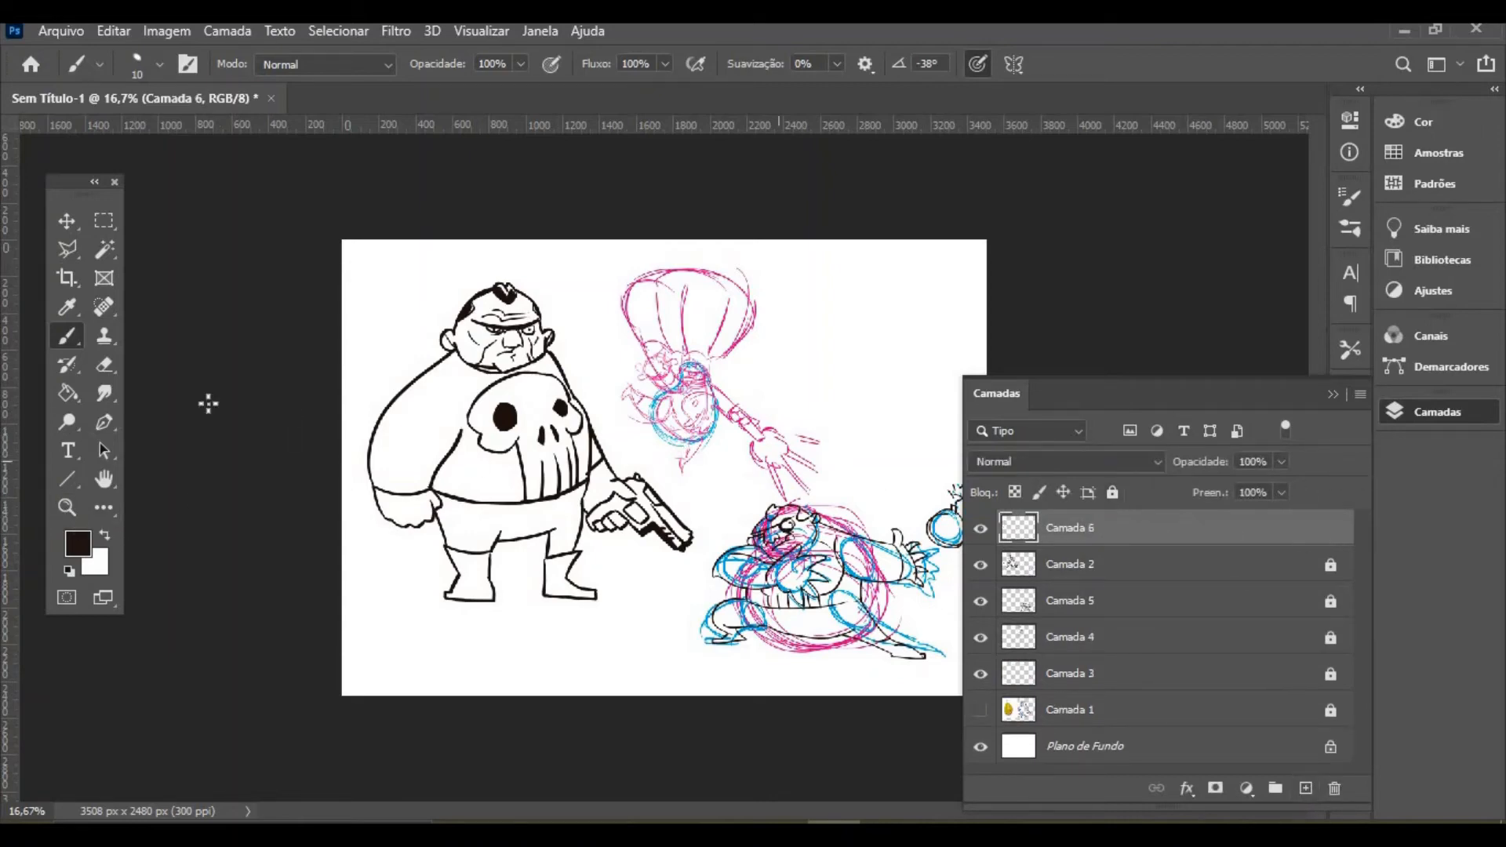
pyautogui.click(68, 508)
pyautogui.click(467, 421)
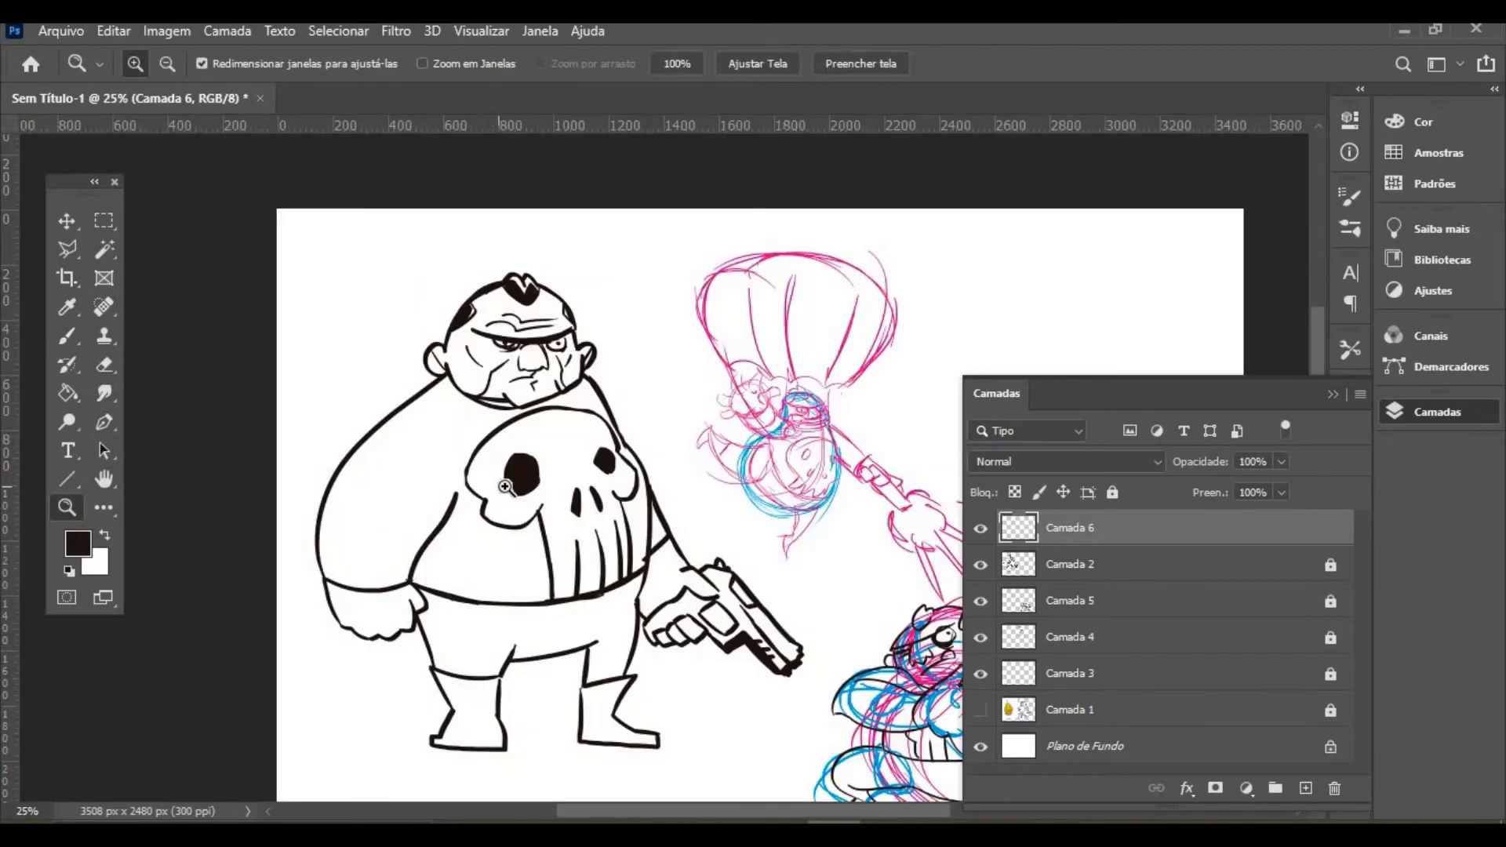
pyautogui.click(506, 487)
pyautogui.press('b')
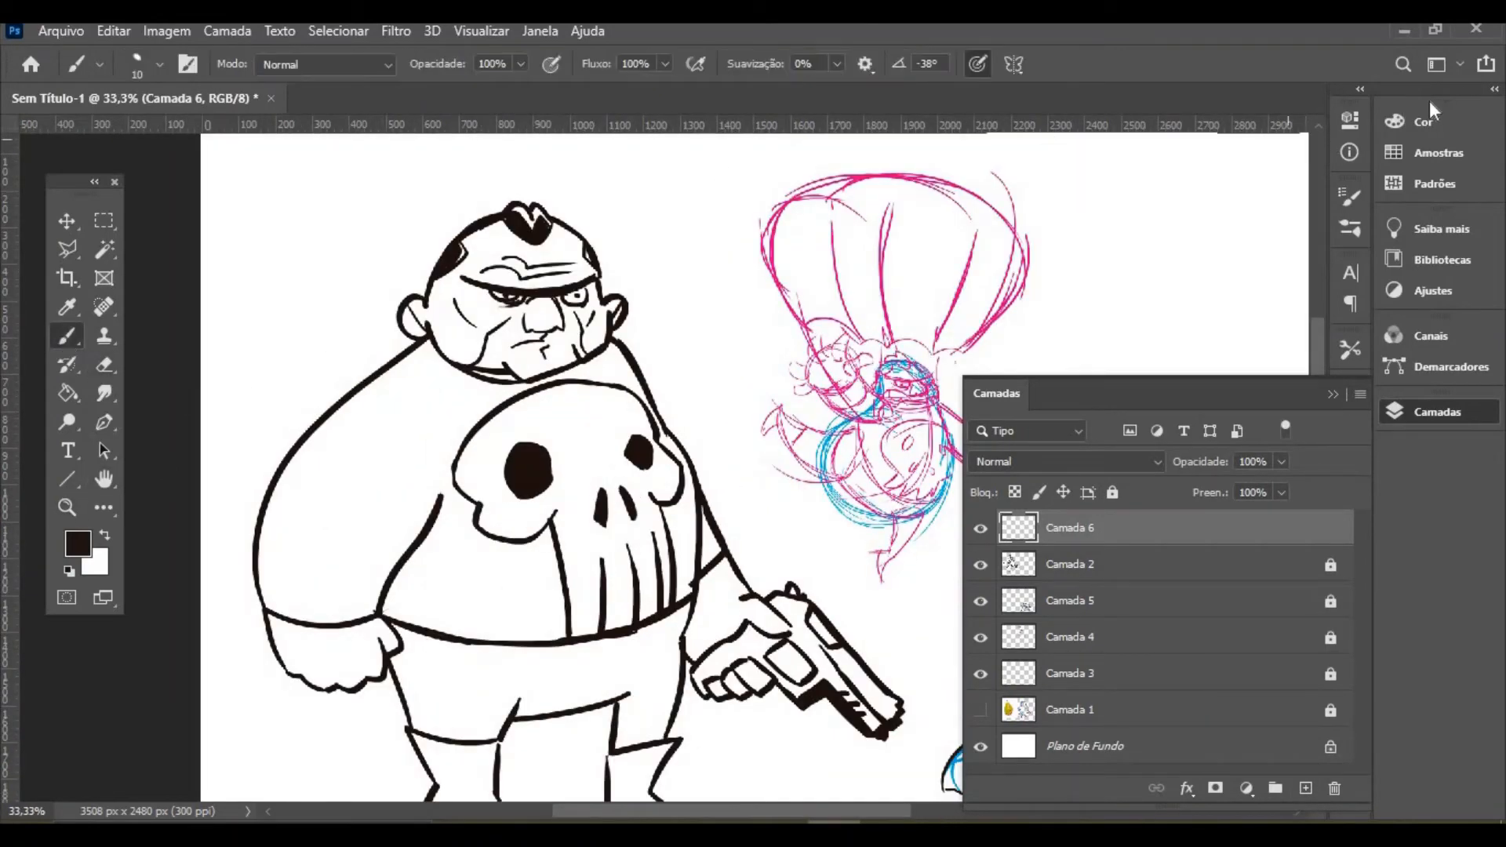
pyautogui.click(1424, 122)
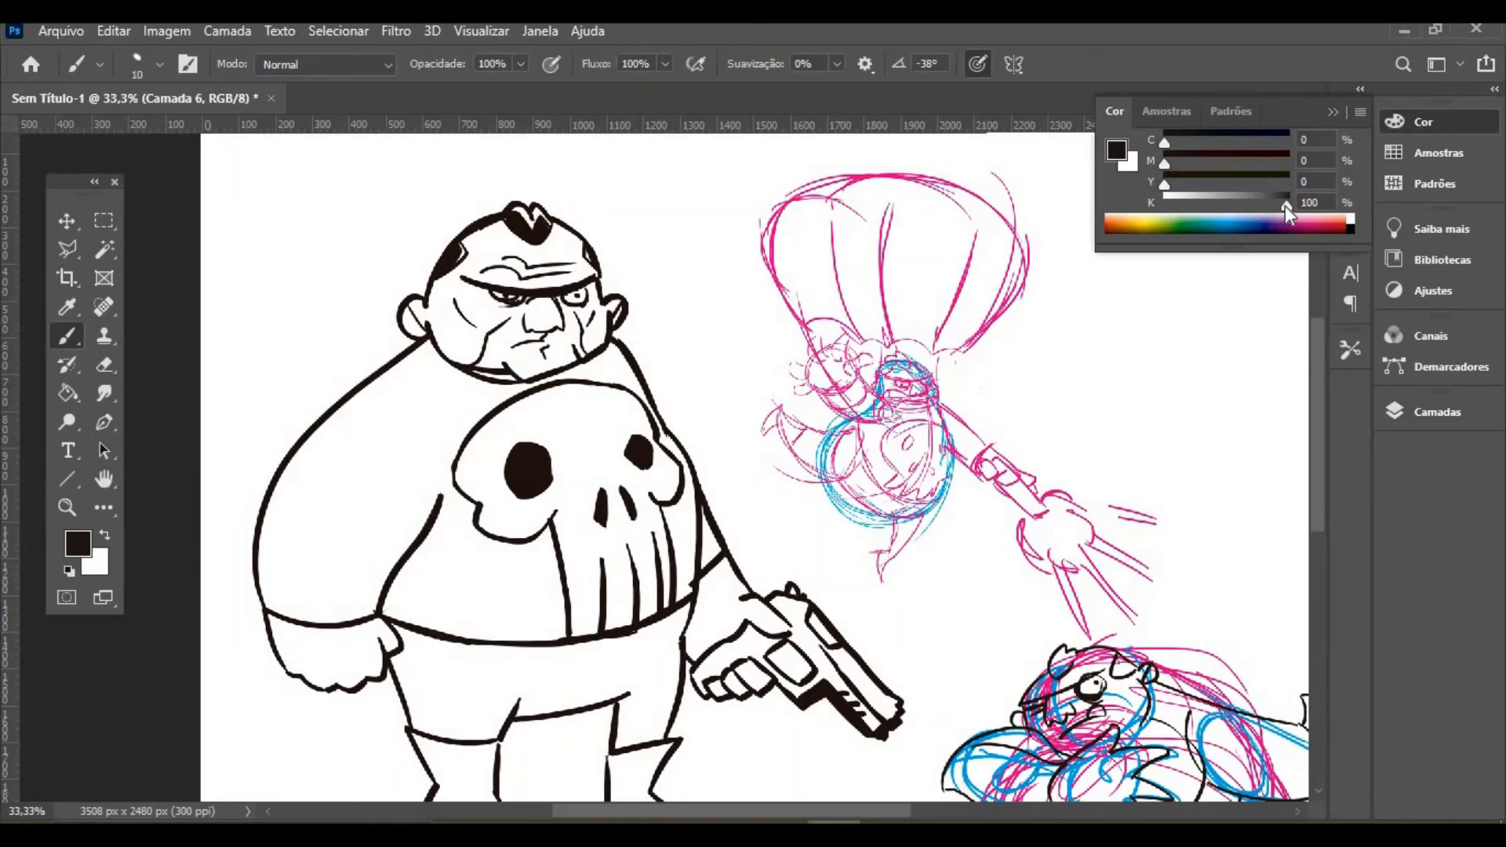
pyautogui.moveTo(1286, 207); pyautogui.dragTo(1161, 207)
pyautogui.moveTo(1163, 144); pyautogui.dragTo(1288, 144)
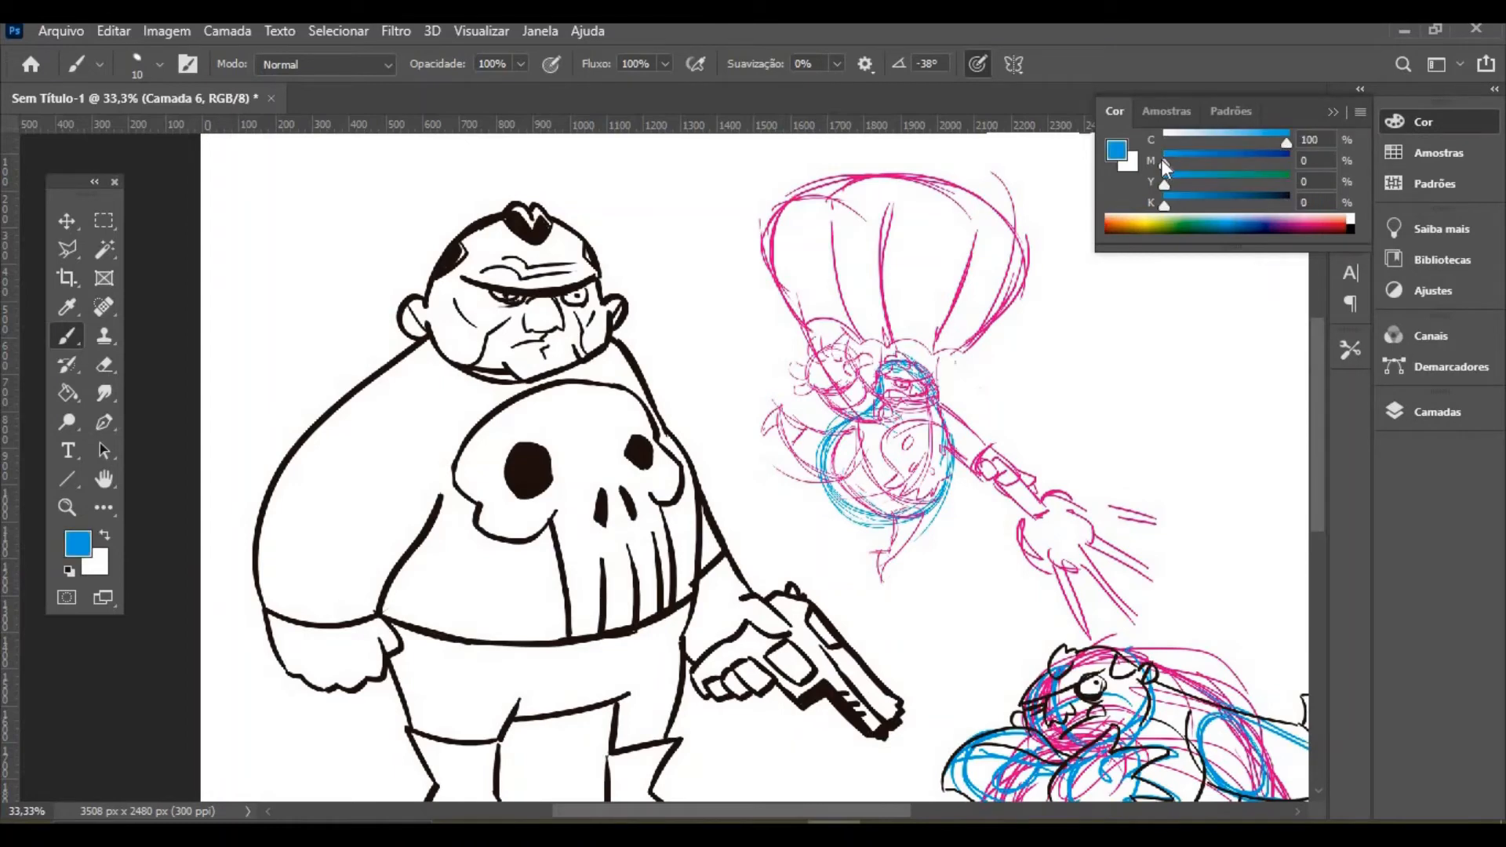
pyautogui.moveTo(1164, 164)
pyautogui.mouseDown()
pyautogui.moveTo(1211, 167)
pyautogui.moveTo(1162, 165)
pyautogui.mouseUp()
pyautogui.moveTo(1167, 167); pyautogui.dragTo(1213, 170)
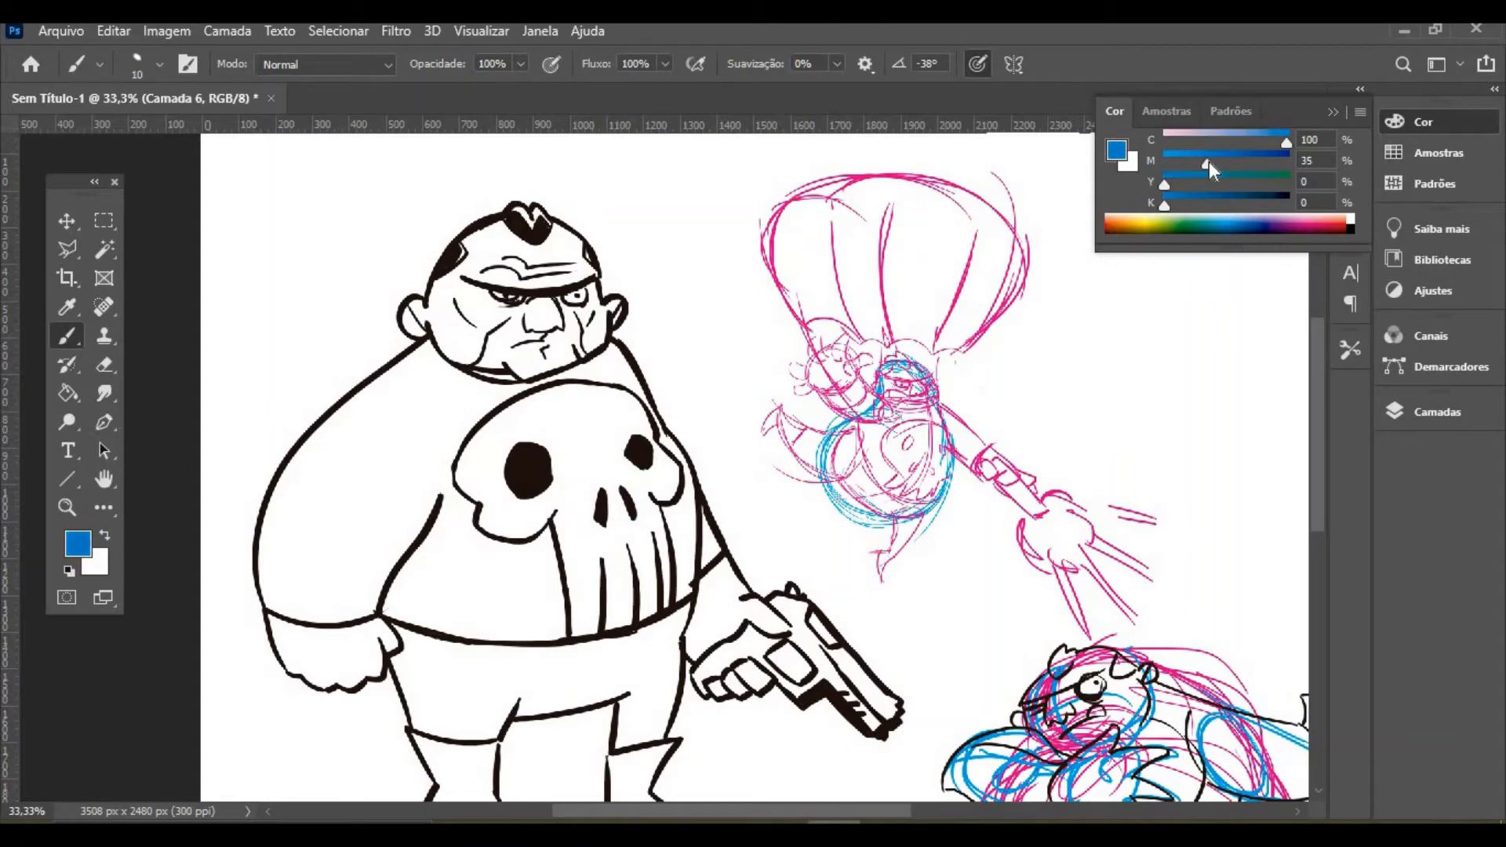
pyautogui.click(1249, 146)
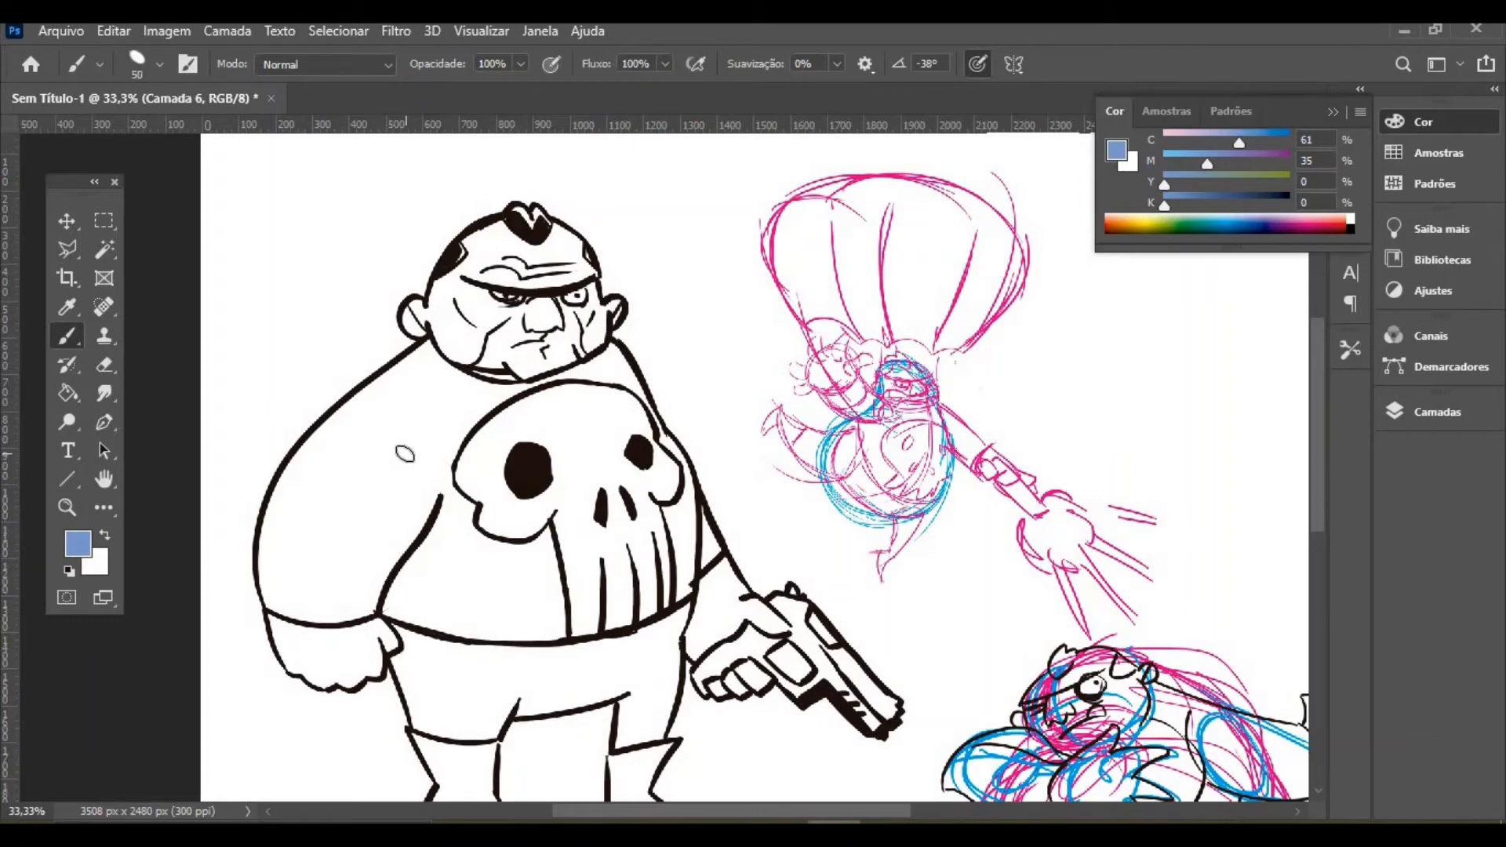
# Start a Polygonal Lasso selection at the empty hand's cuff, tracing the sleeve, shoulder, neckline and gun arm's outer edge to its cuff
pyautogui.click(68, 249)
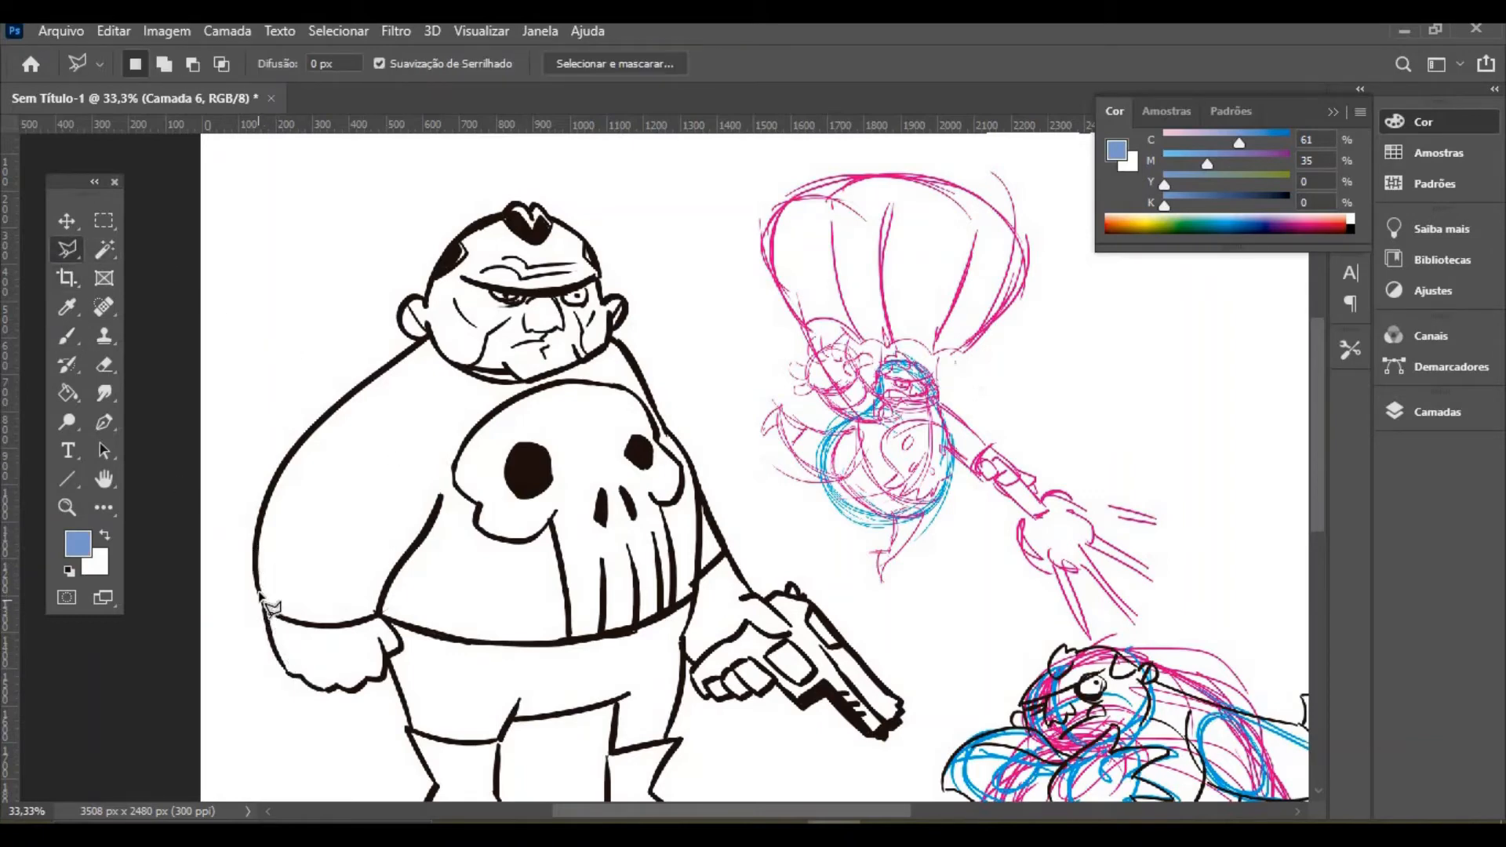
pyautogui.click(267, 608)
pyautogui.click(262, 538)
pyautogui.click(283, 497)
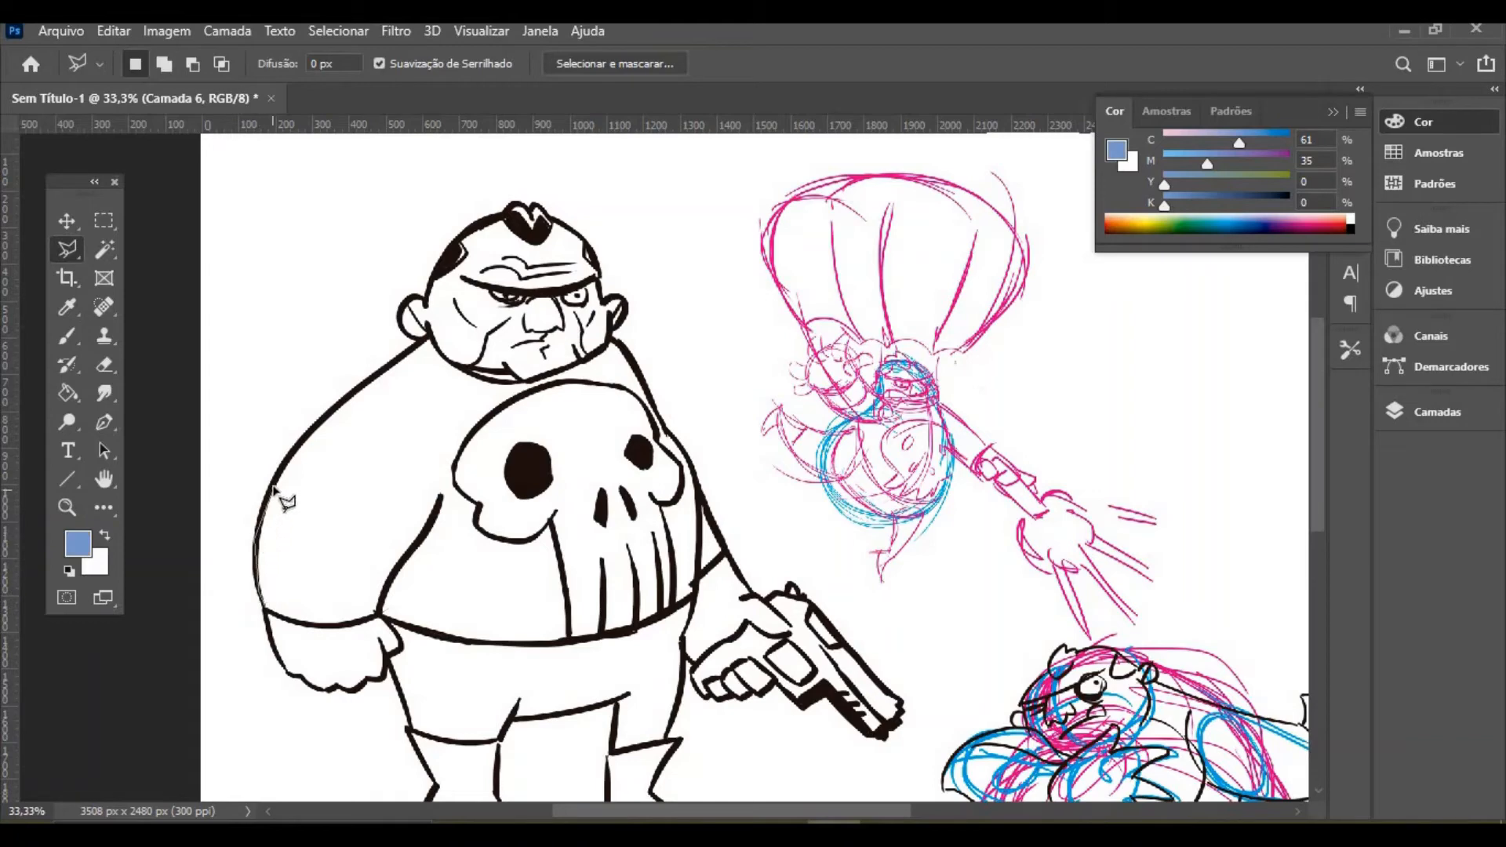
pyautogui.click(295, 449)
pyautogui.click(330, 407)
pyautogui.click(404, 355)
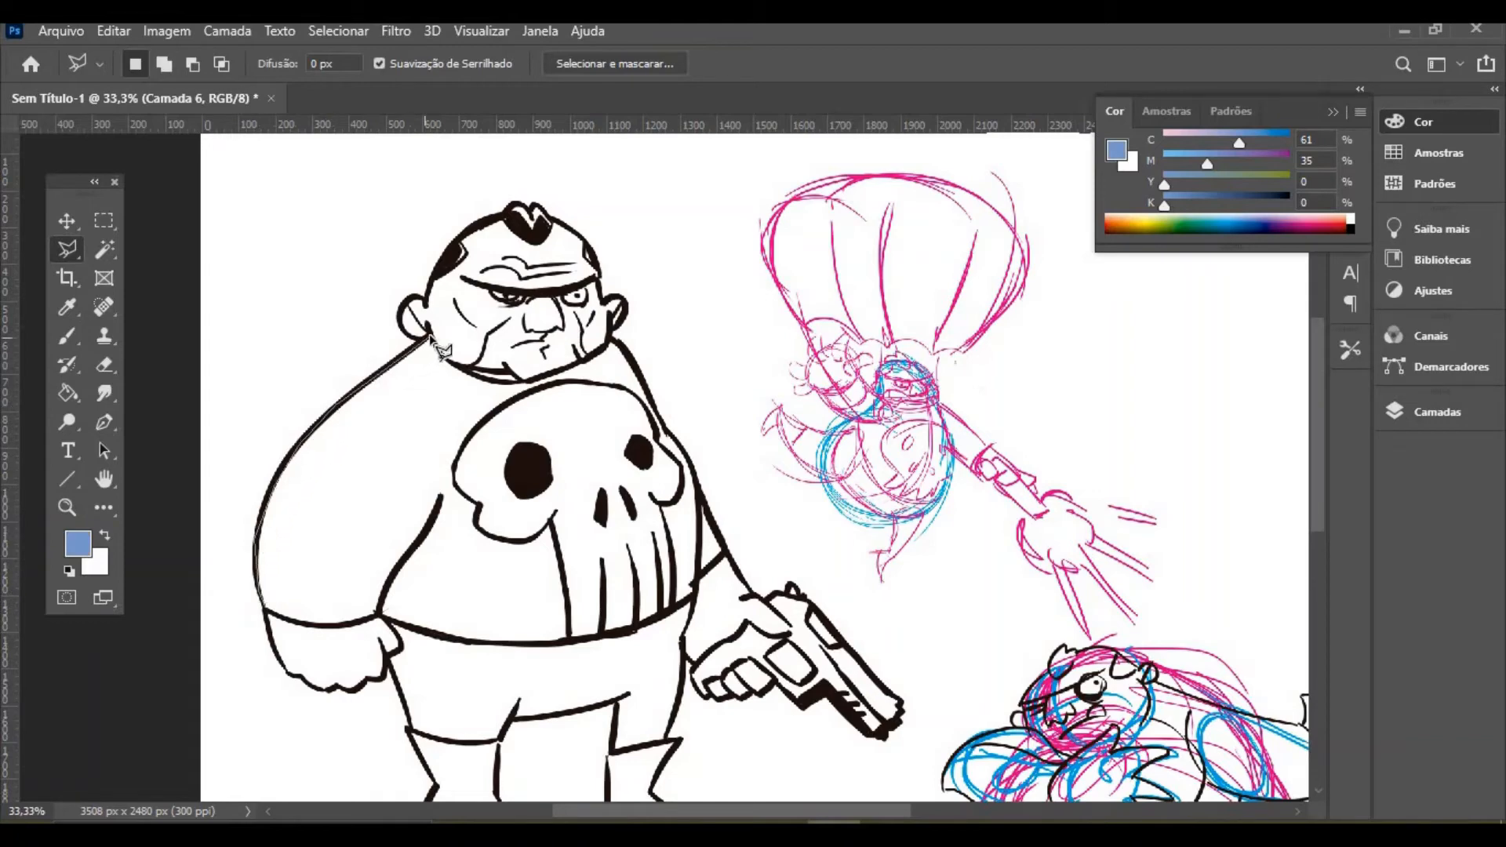
pyautogui.click(455, 367)
pyautogui.click(542, 379)
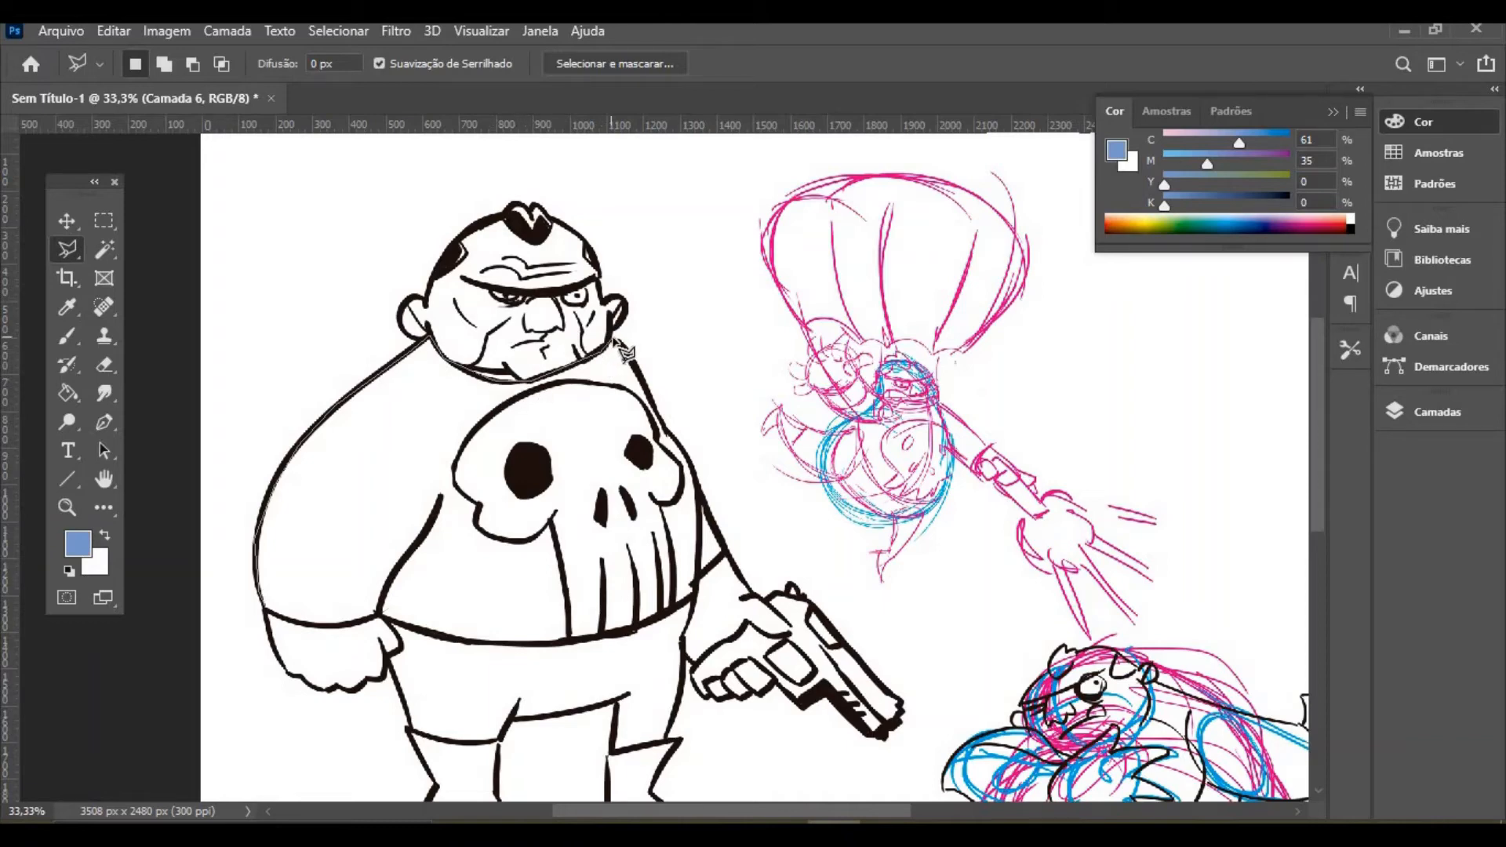
pyautogui.click(616, 342)
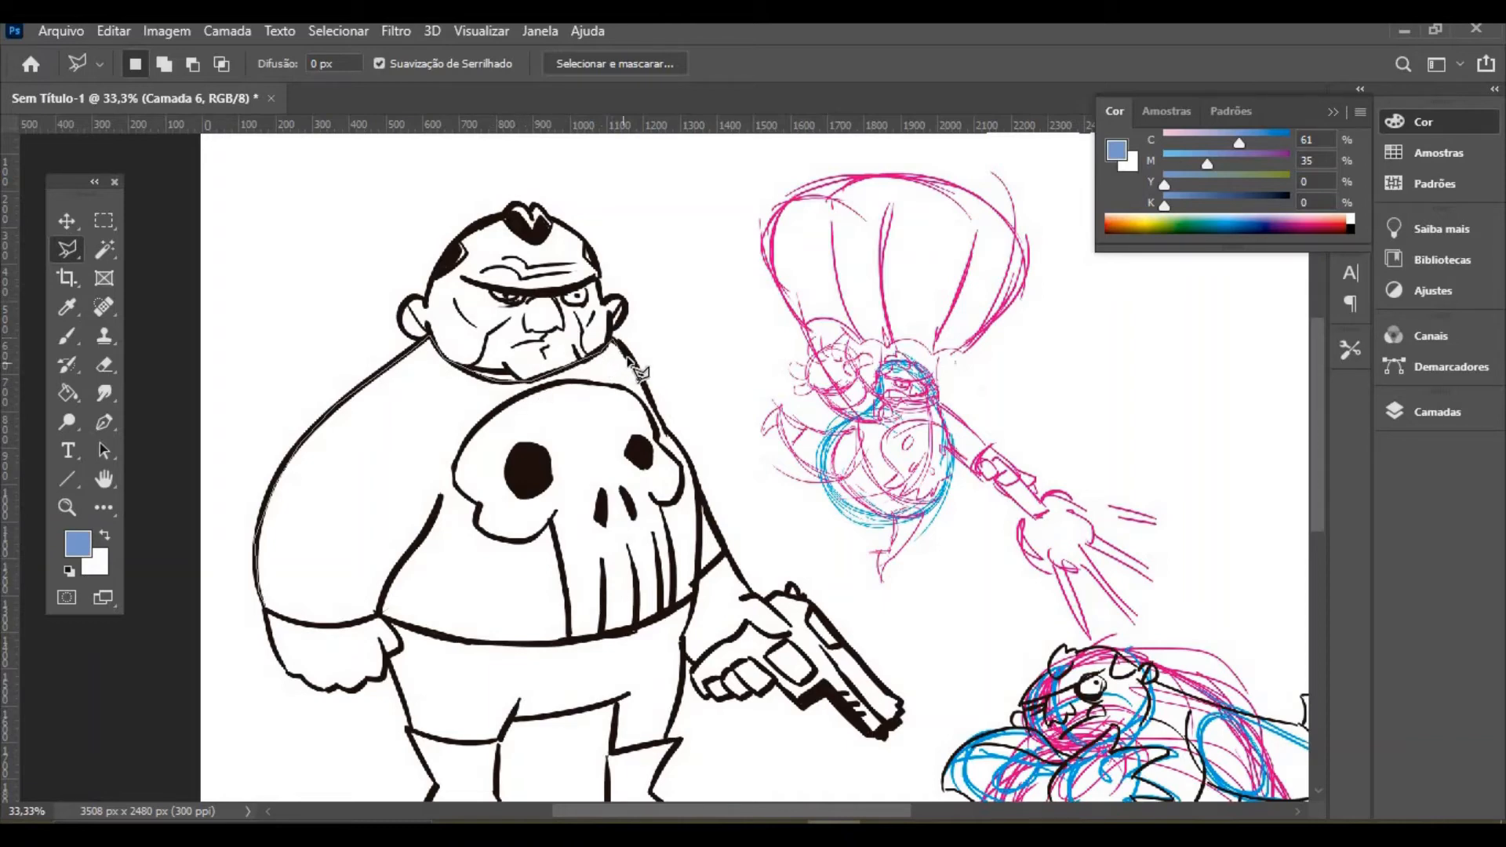
pyautogui.click(673, 436)
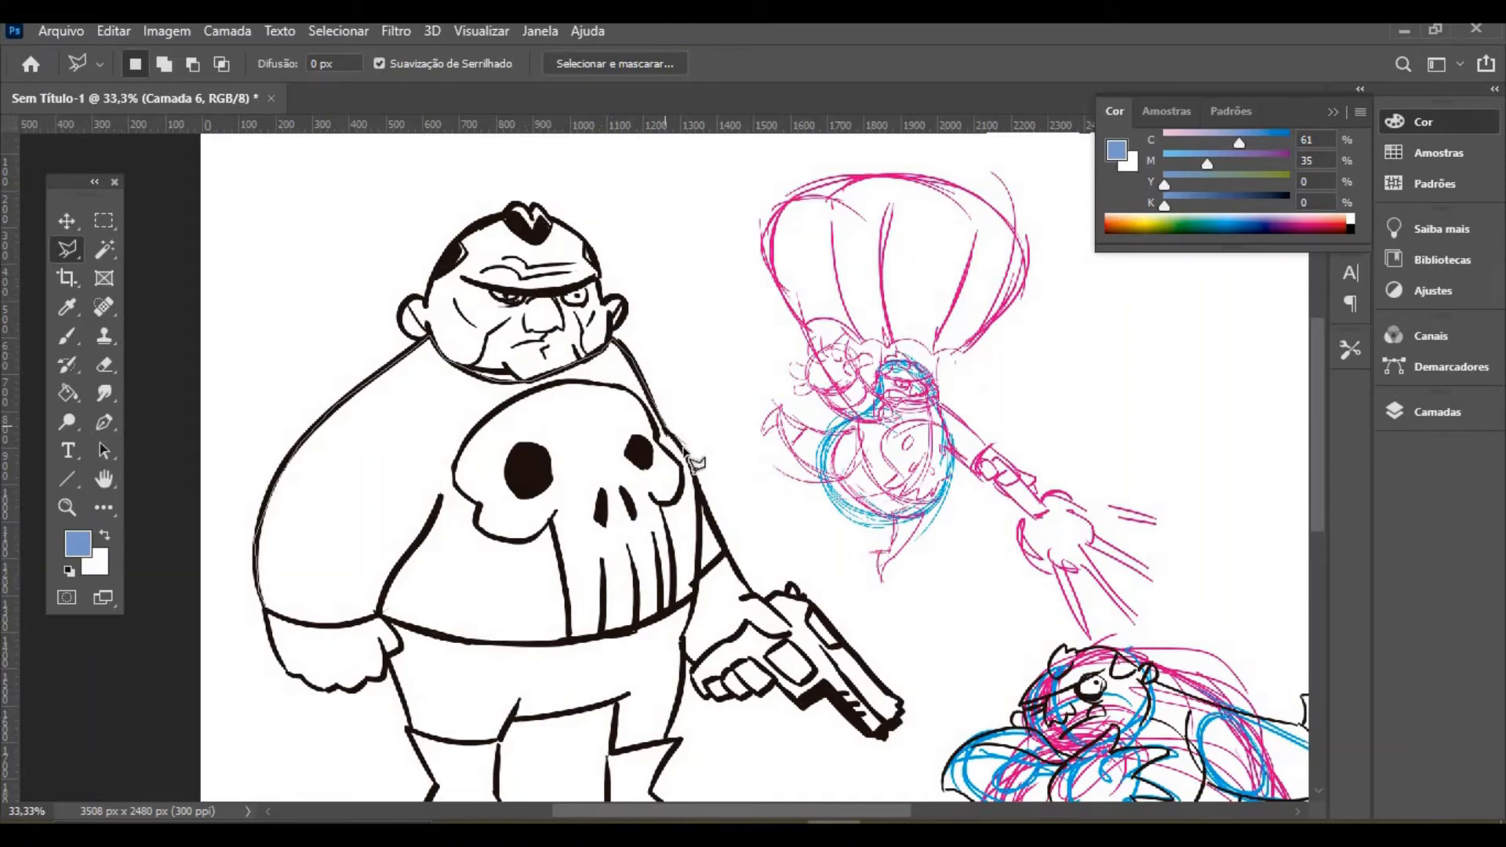
pyautogui.click(720, 552)
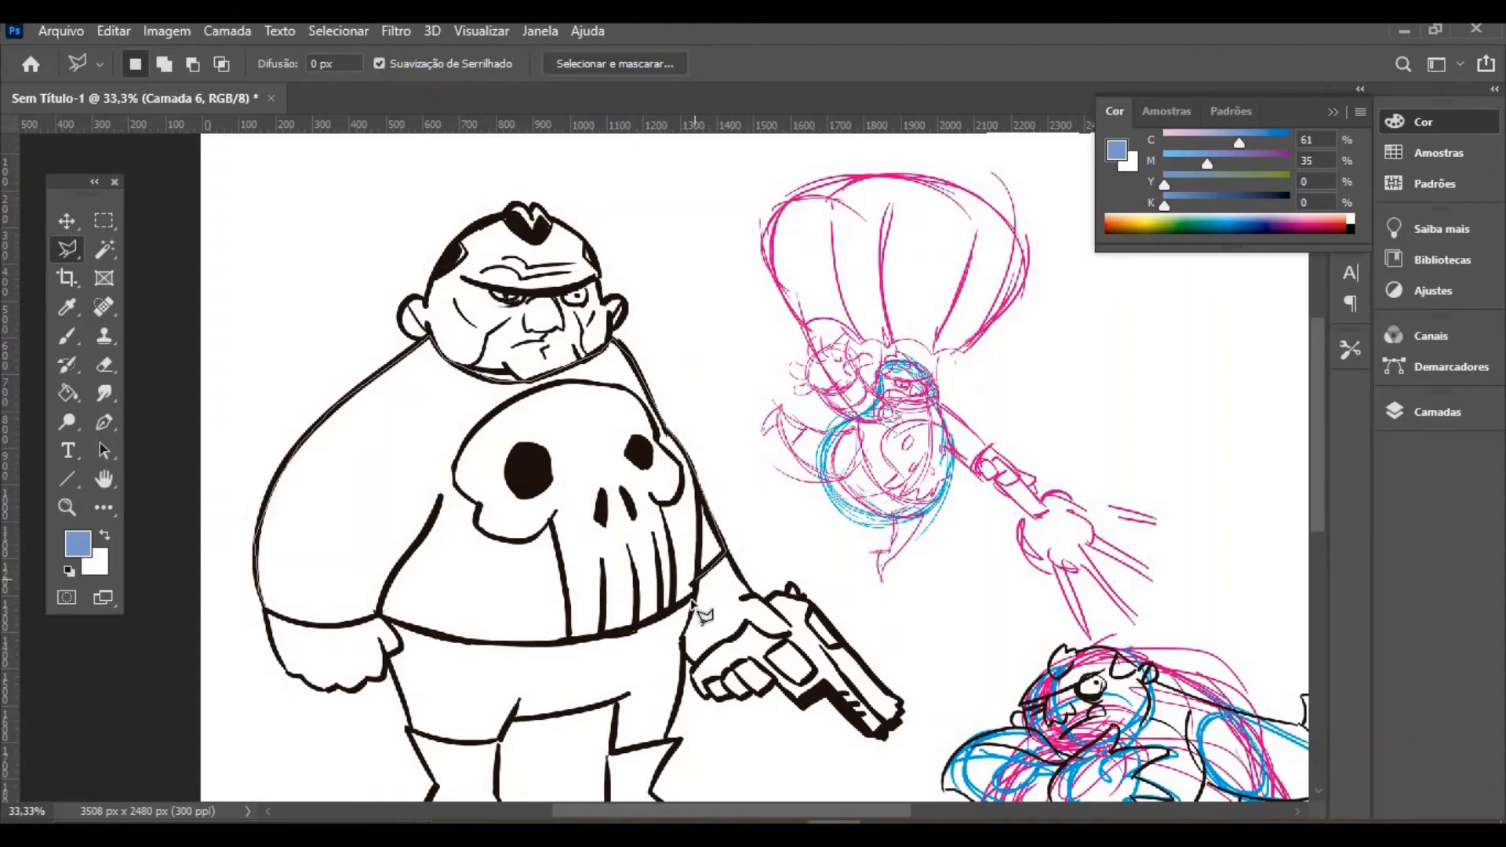
# Continue the lasso down the torso and around both trouser legs, closing the selection along the empty hand's cuff
pyautogui.click(692, 588)
pyautogui.click(668, 739)
pyautogui.click(610, 753)
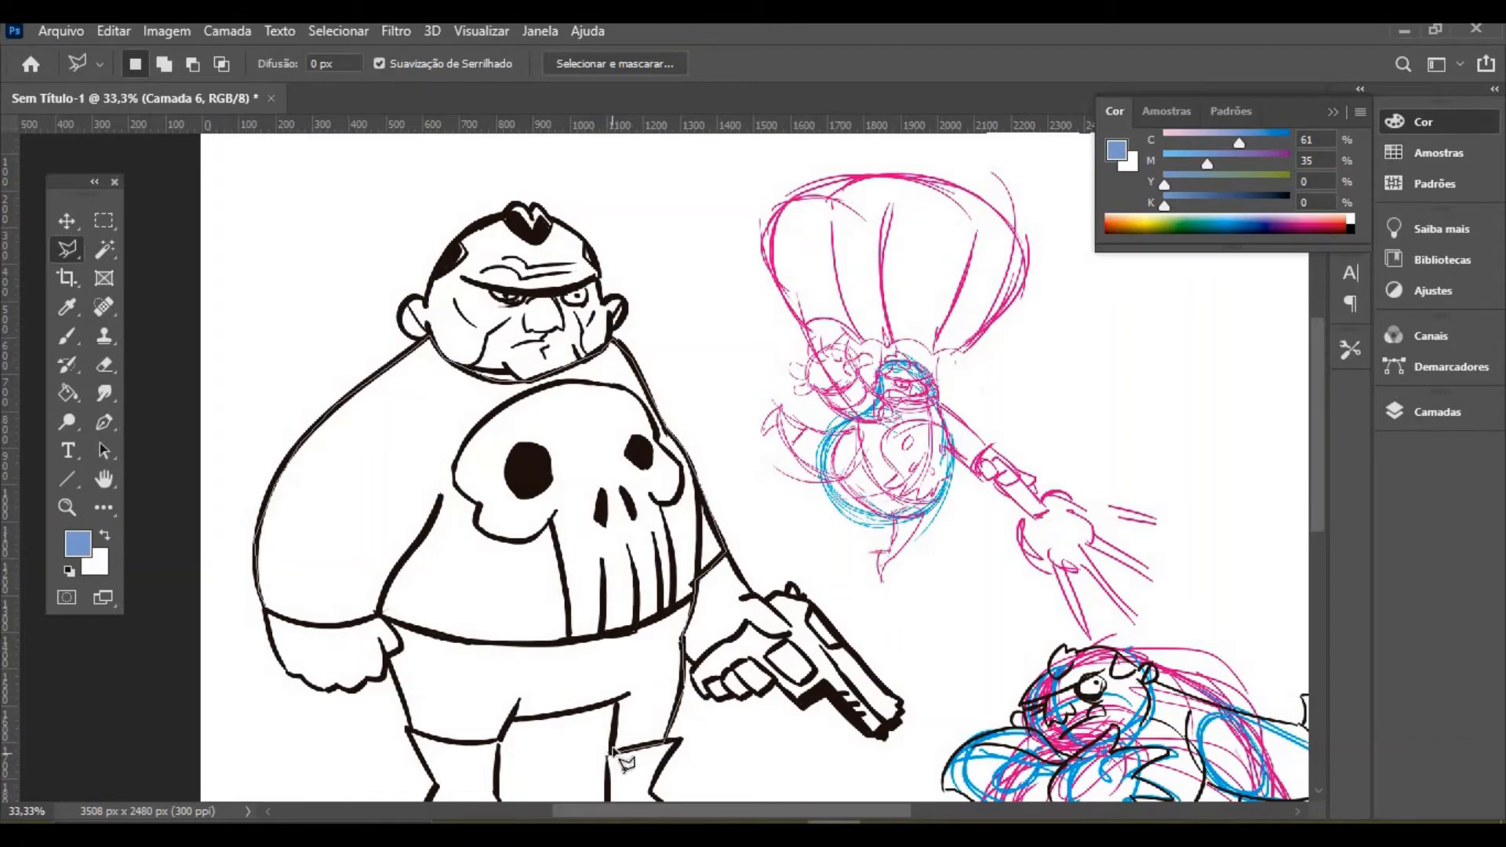
pyautogui.click(615, 701)
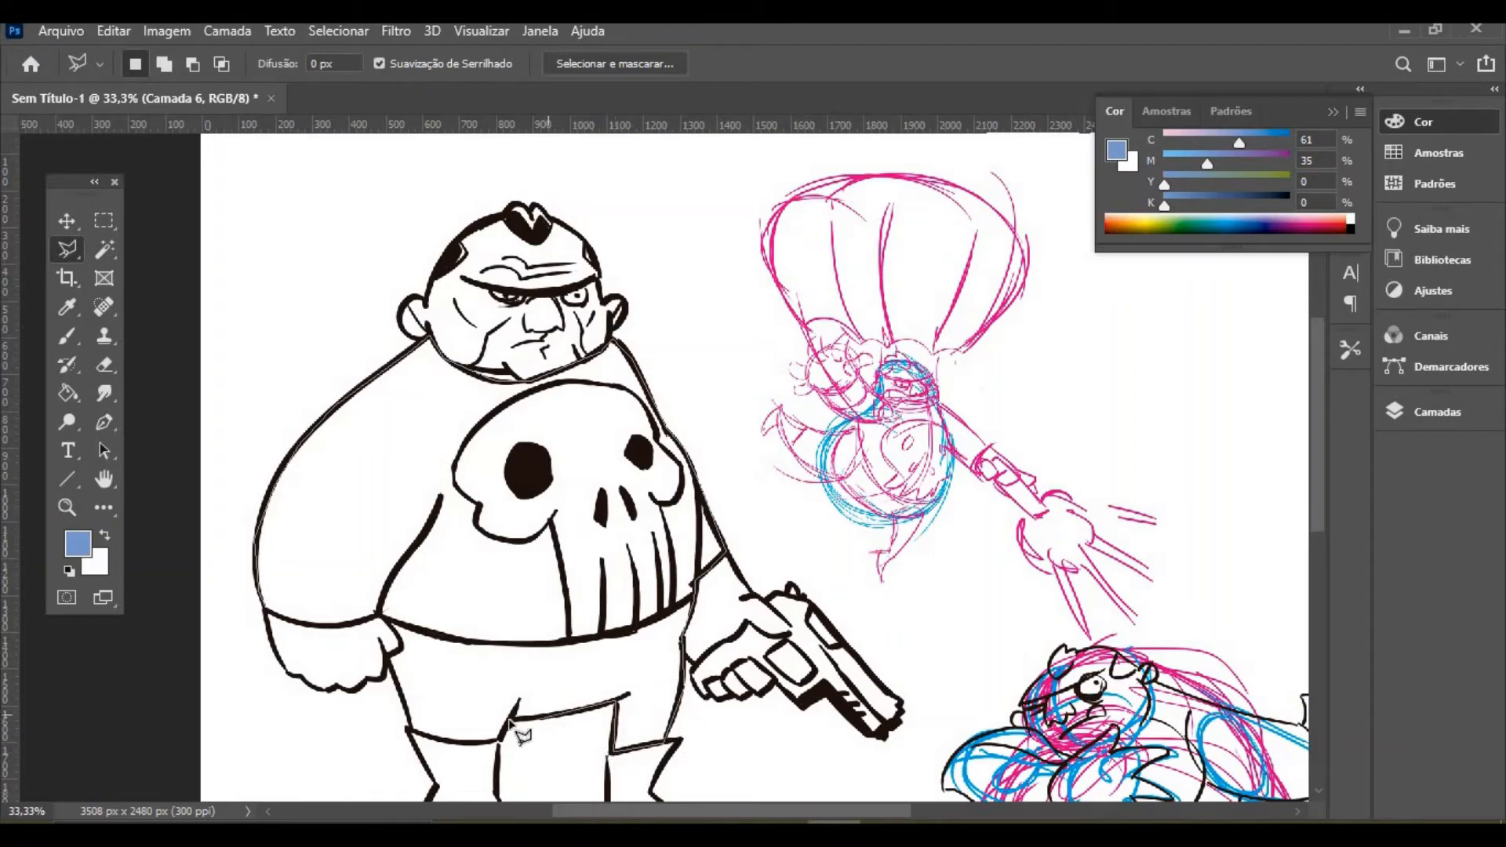
pyautogui.click(518, 715)
pyautogui.click(499, 740)
pyautogui.click(407, 729)
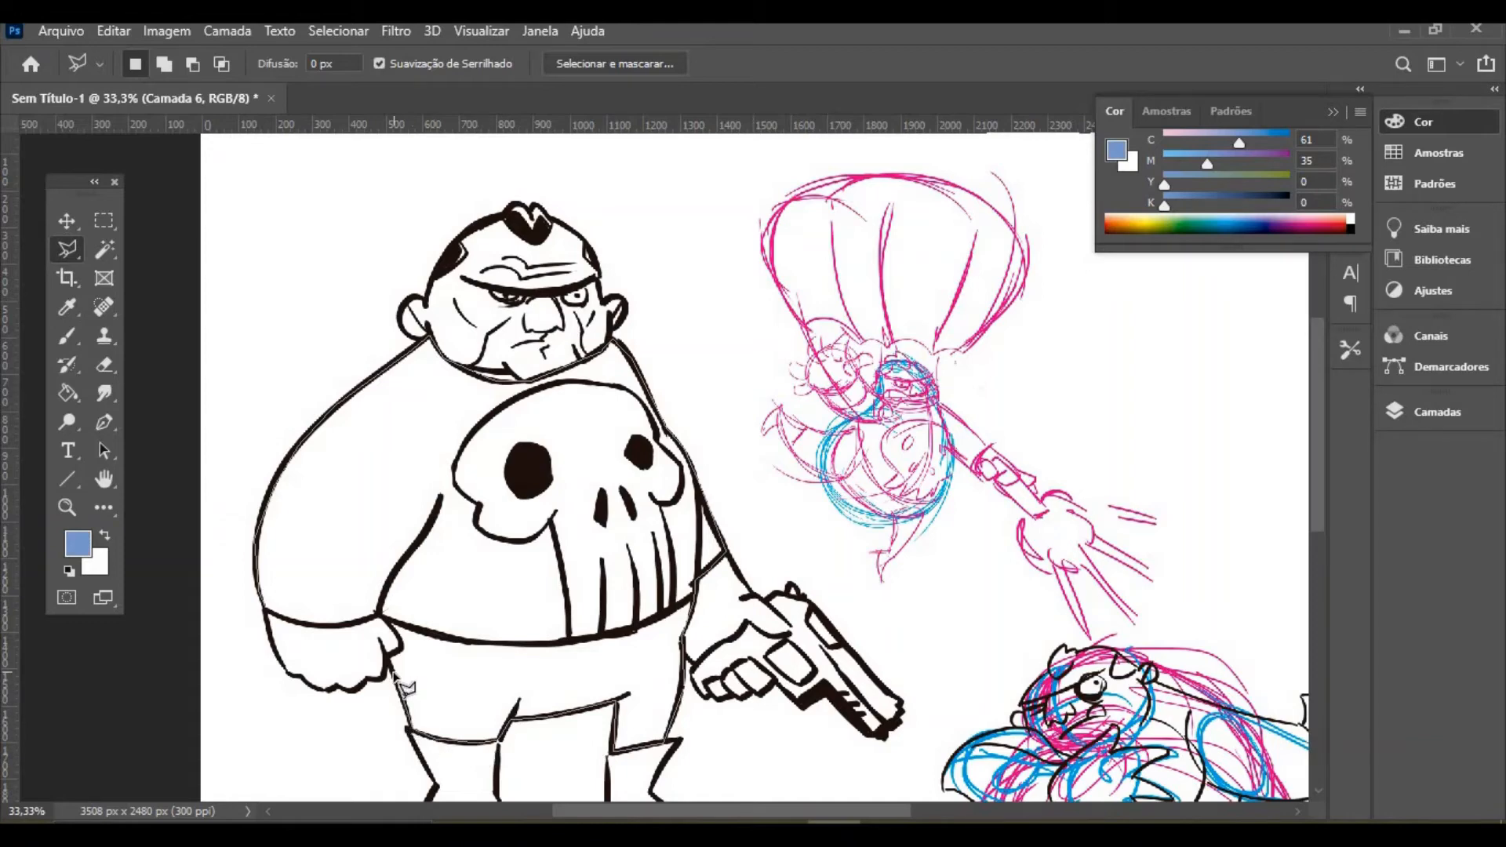
pyautogui.click(383, 617)
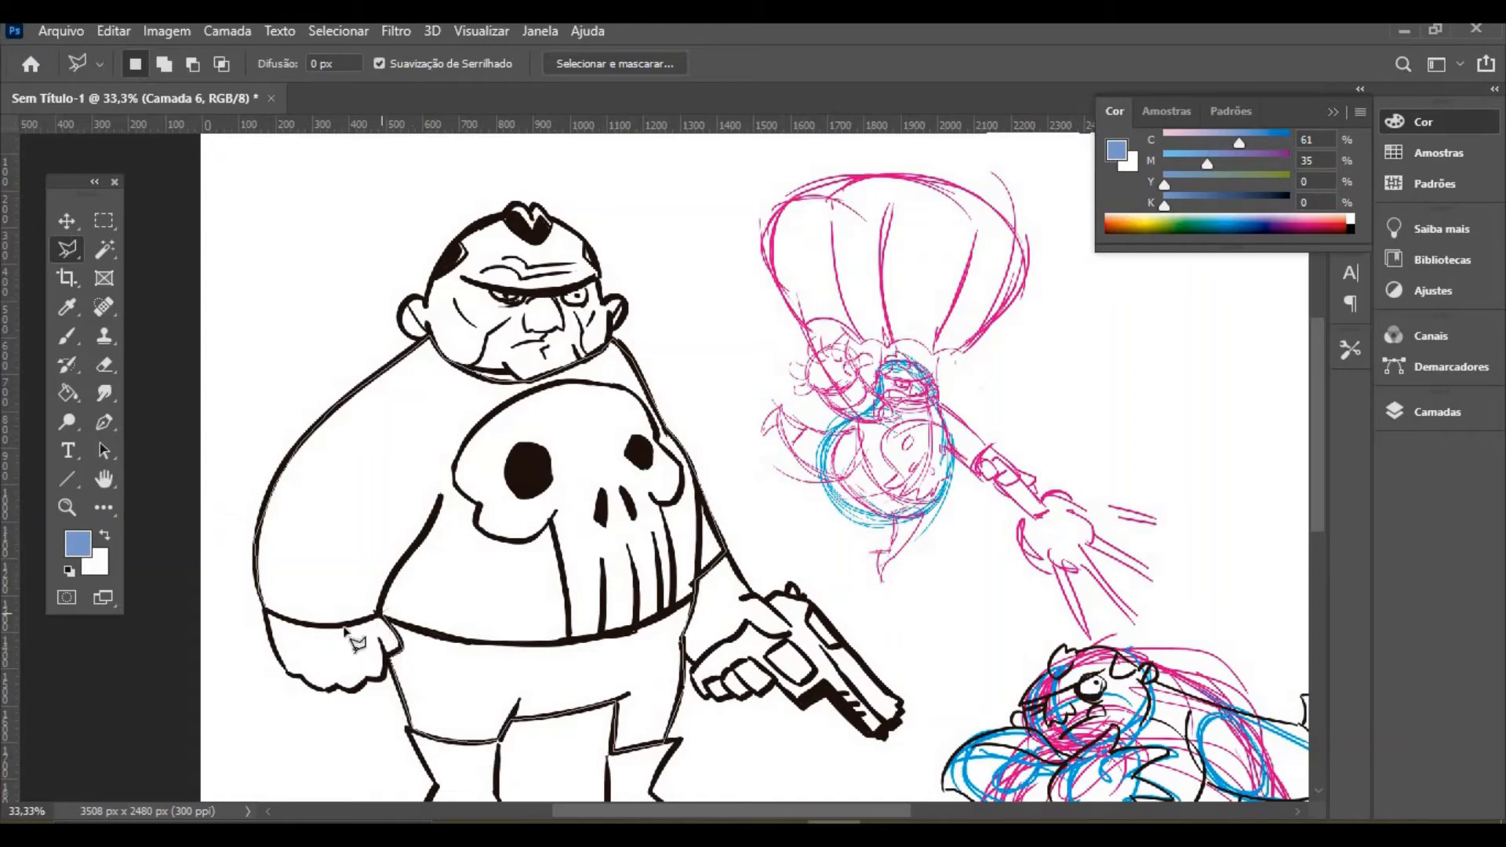
pyautogui.doubleClick(276, 631)
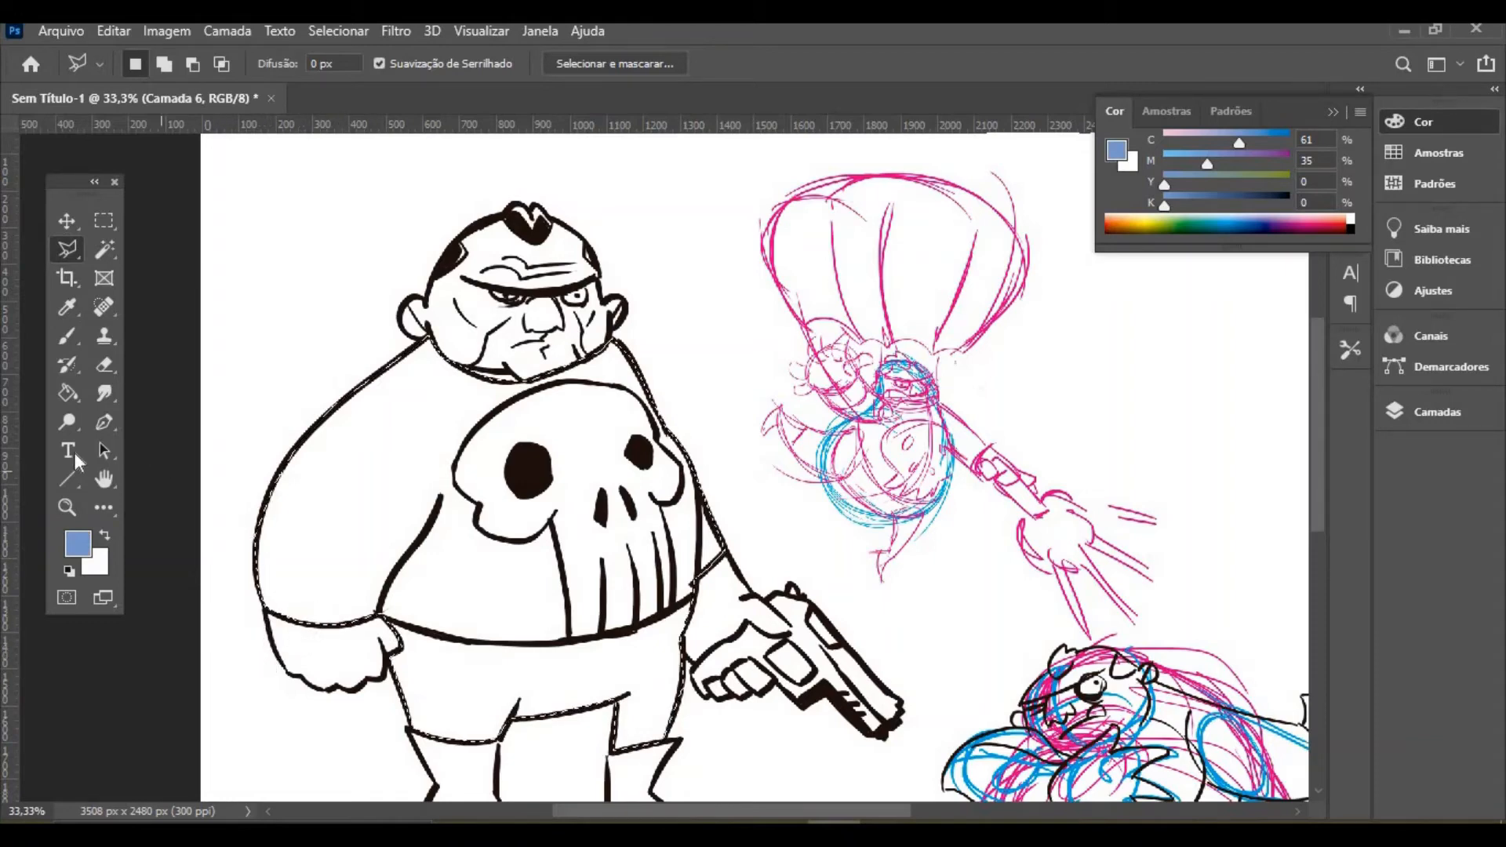
# Fill the selected shirt and trousers with the blue, set the layer's blend mode to Multiplicação and deselect
pyautogui.click(68, 393)
pyautogui.click(284, 612)
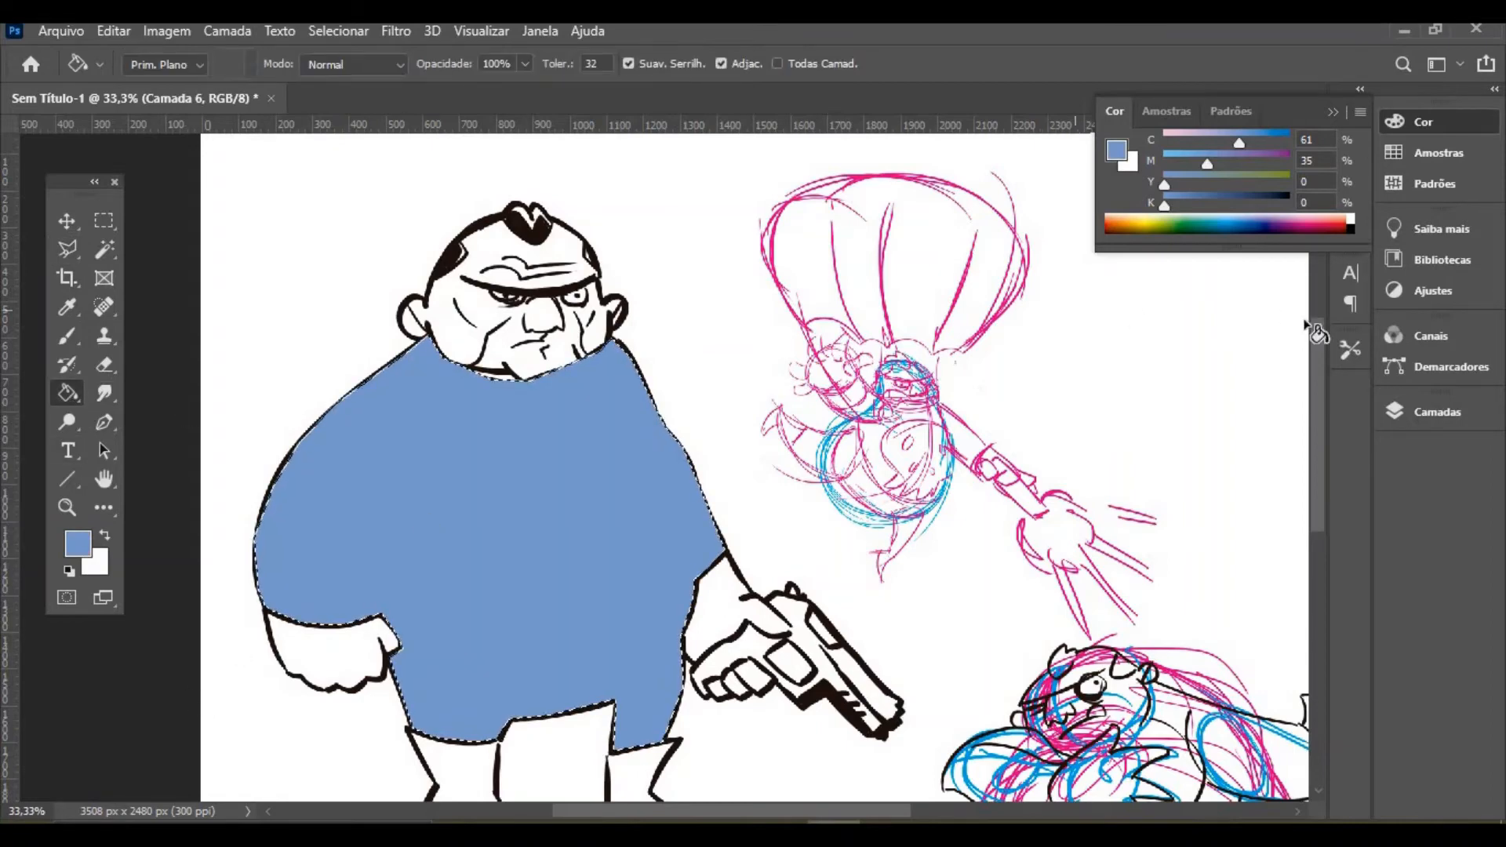
pyautogui.click(1438, 412)
pyautogui.click(1019, 461)
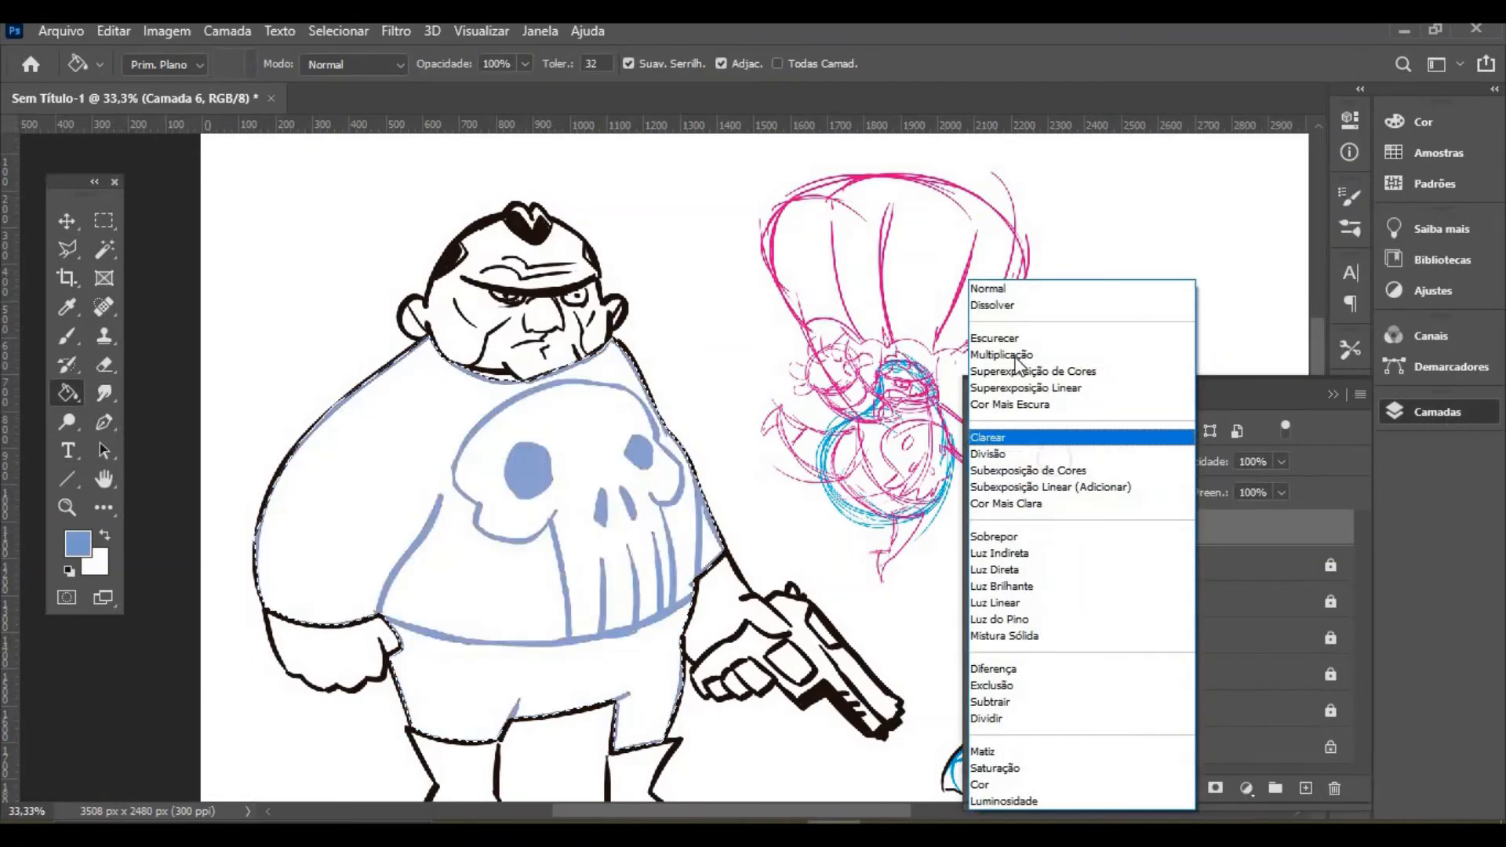
pyautogui.click(1013, 355)
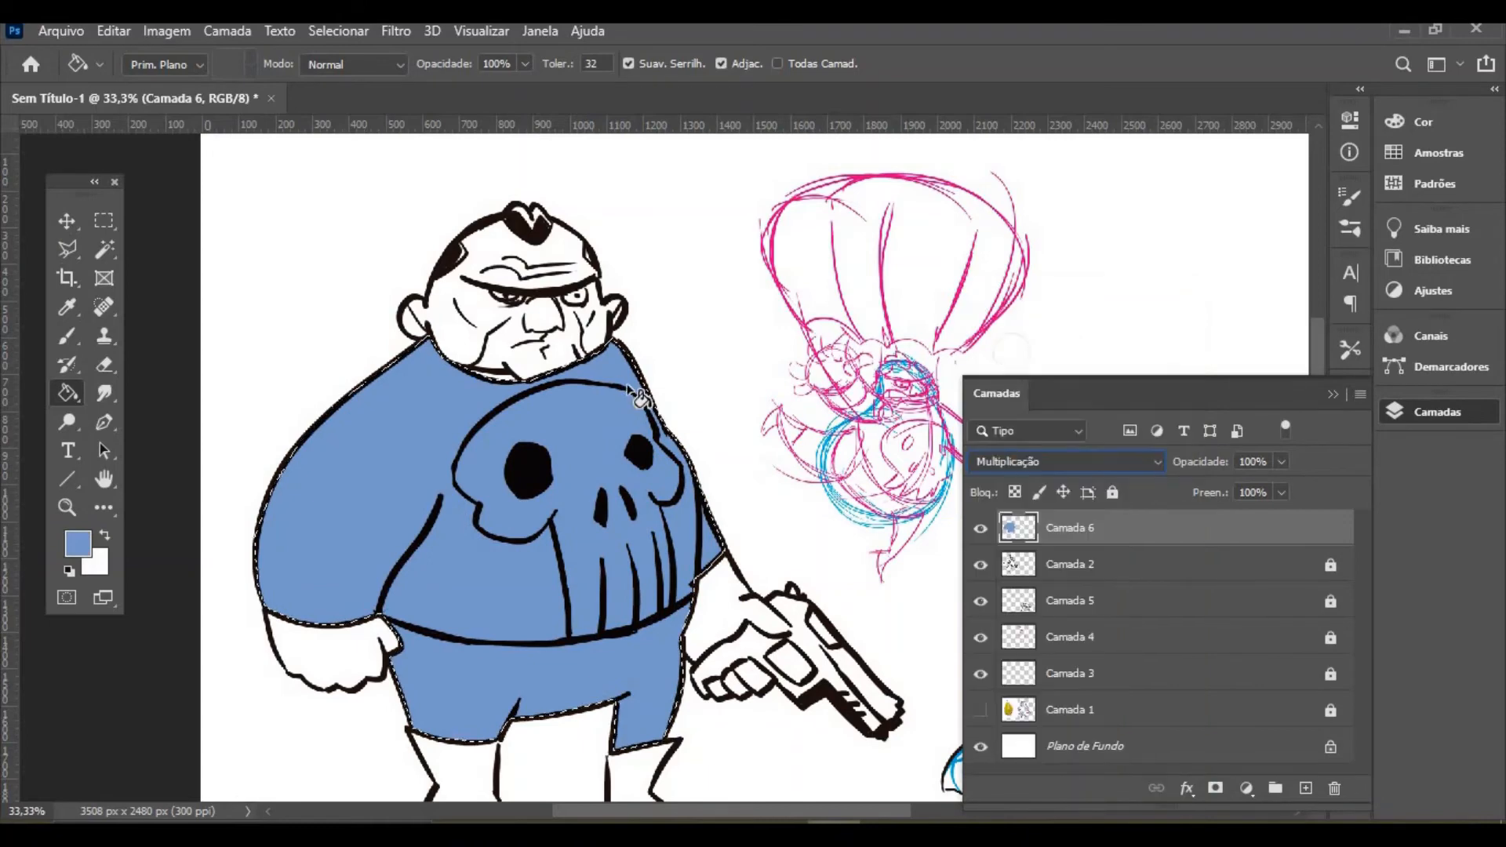
pyautogui.click(105, 220)
pyautogui.click(178, 275)
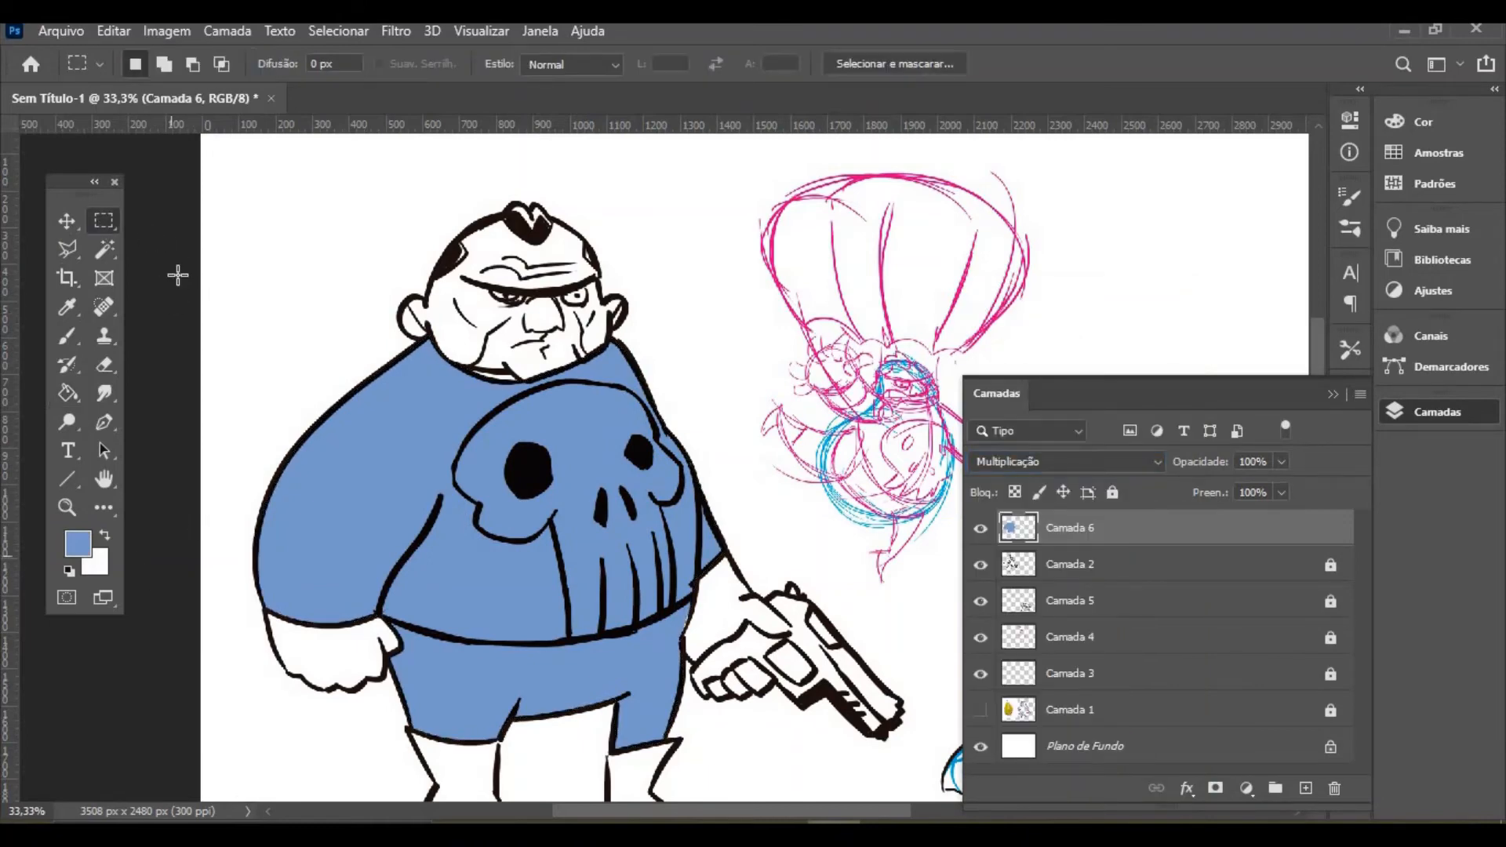
# Start a Polygonal Lasso selection around the shirt skull, tracing its near cheek, the teeth block and the teeth's far edge
pyautogui.click(69, 250)
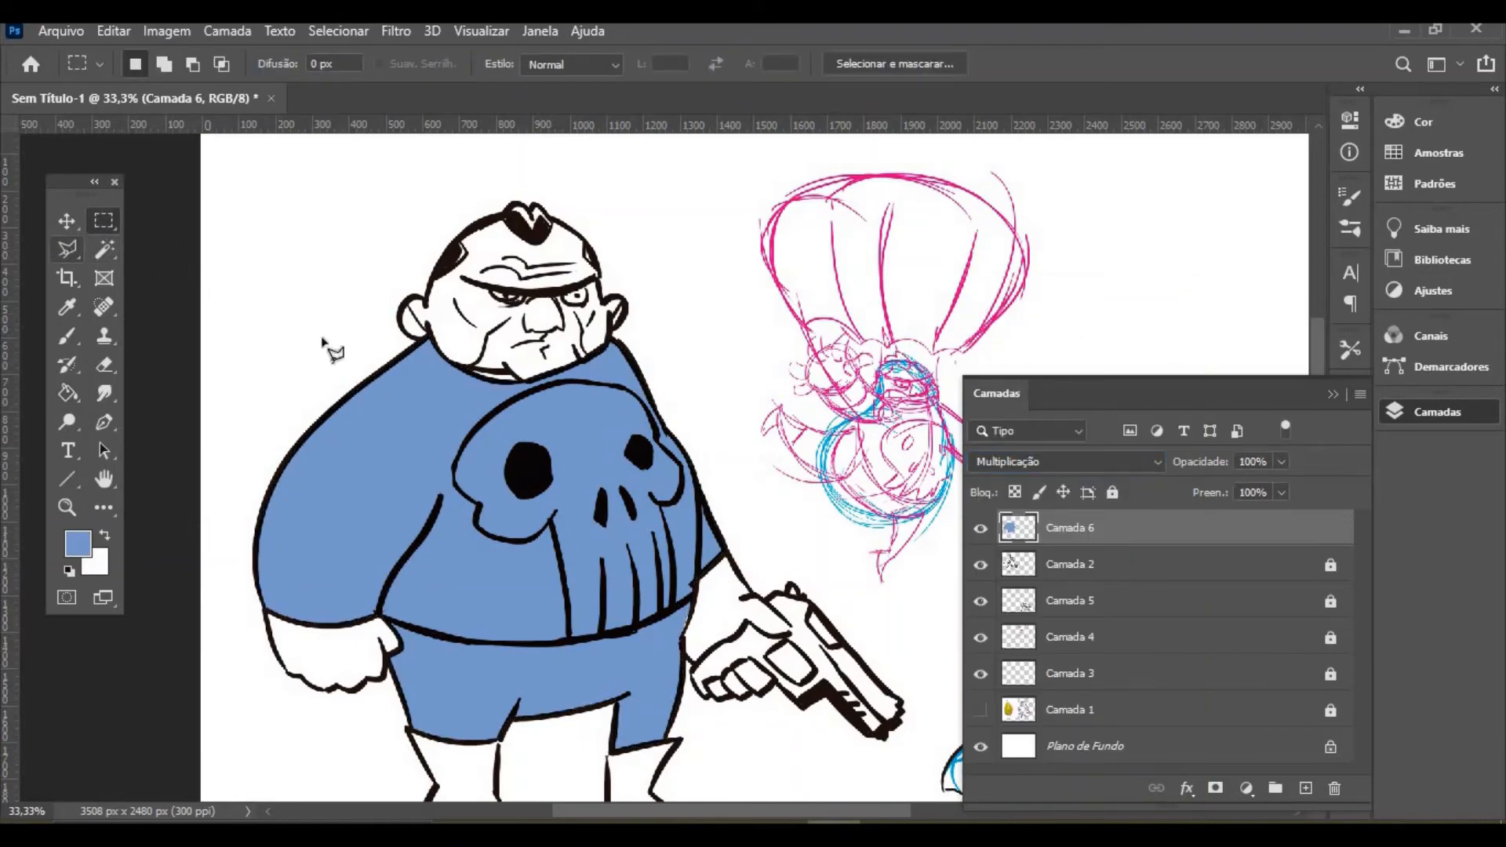
pyautogui.click(480, 530)
pyautogui.click(514, 541)
pyautogui.click(539, 534)
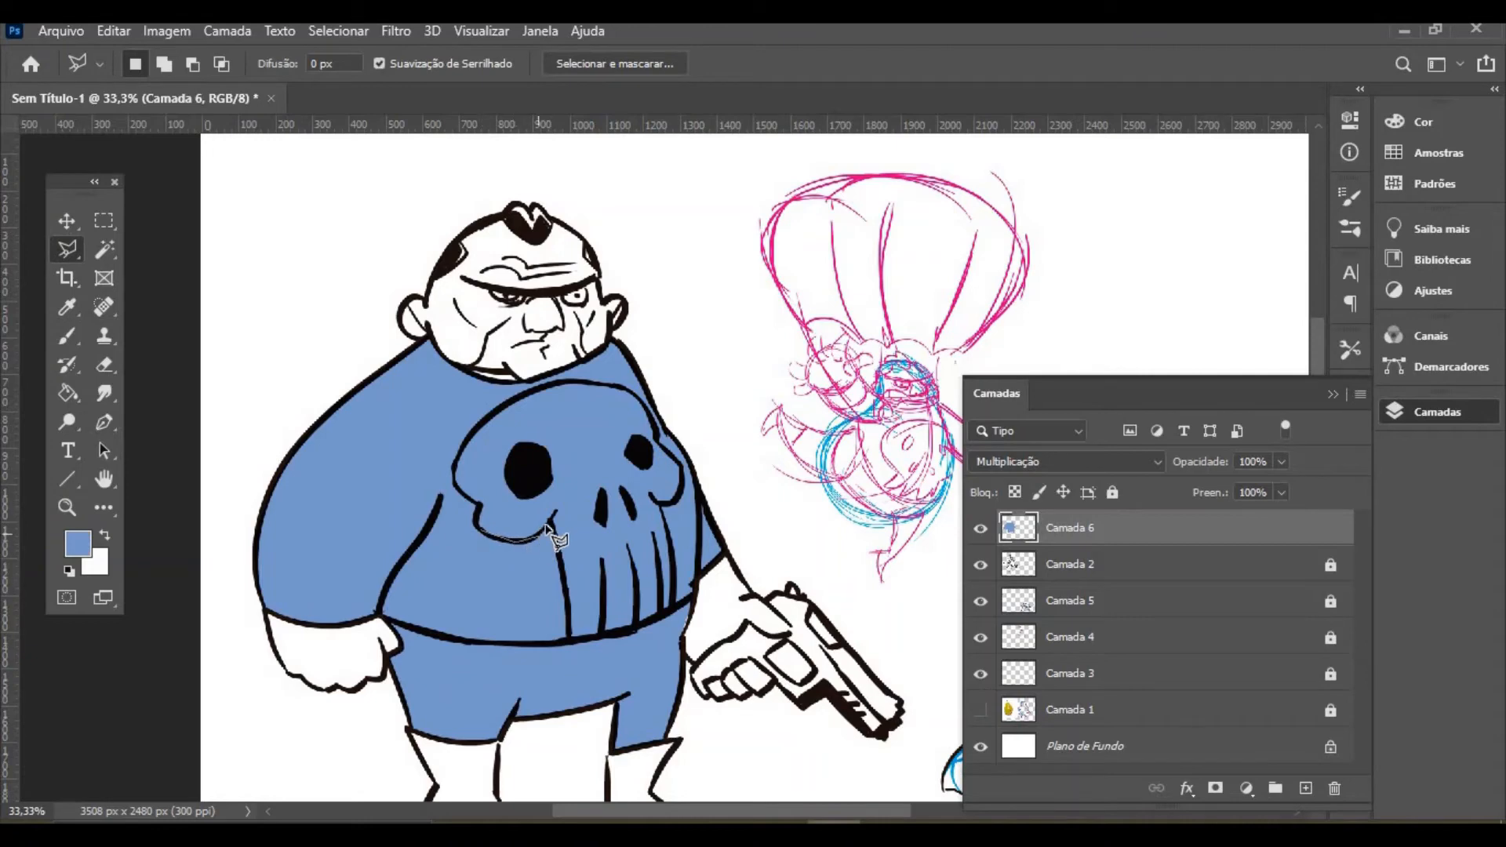
pyautogui.click(551, 520)
pyautogui.click(569, 637)
pyautogui.click(634, 630)
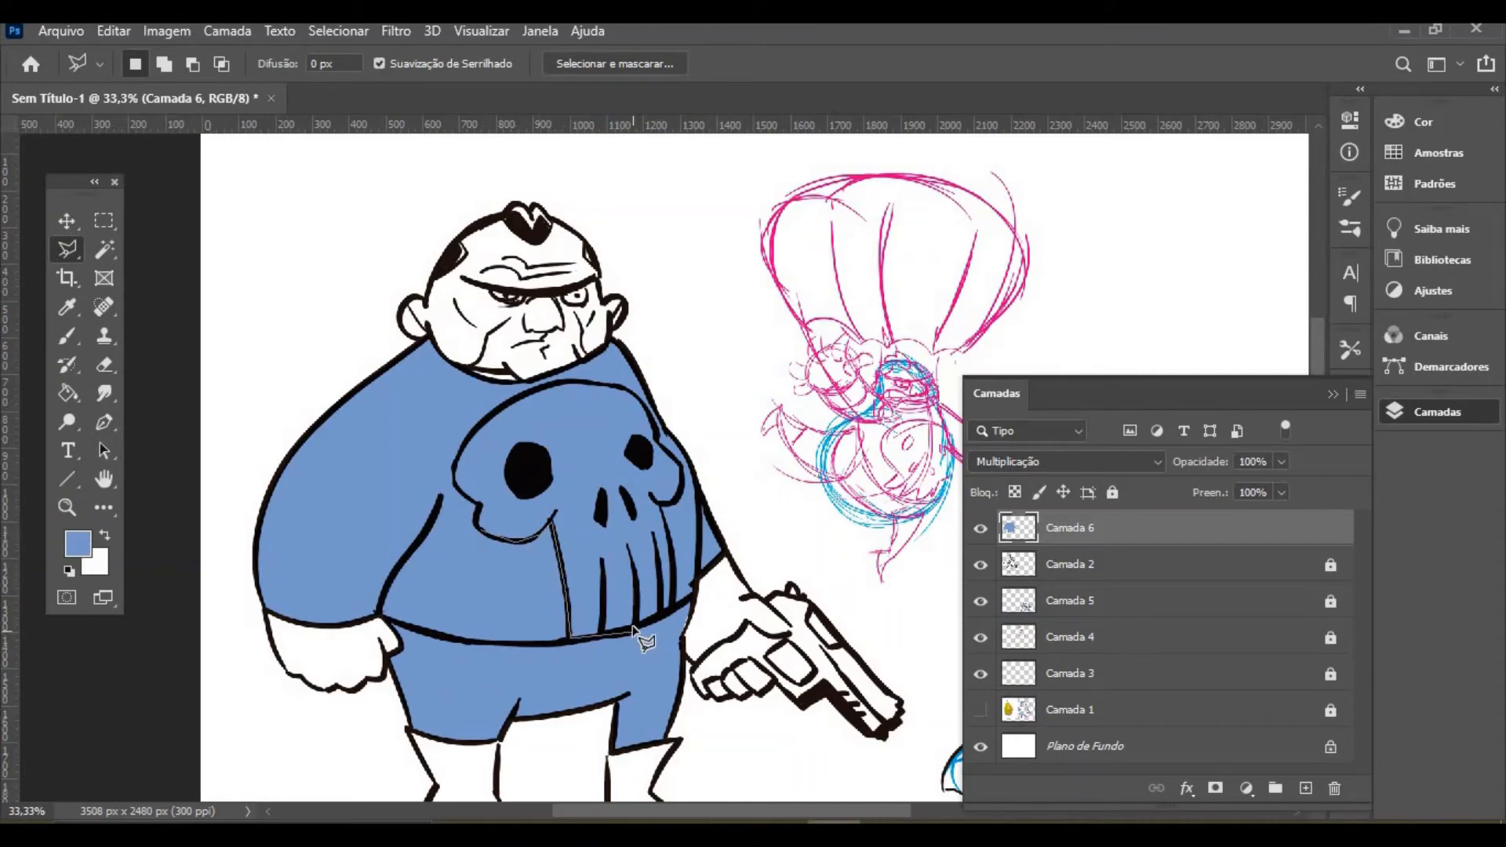
pyautogui.click(675, 605)
pyautogui.click(669, 530)
pyautogui.click(661, 506)
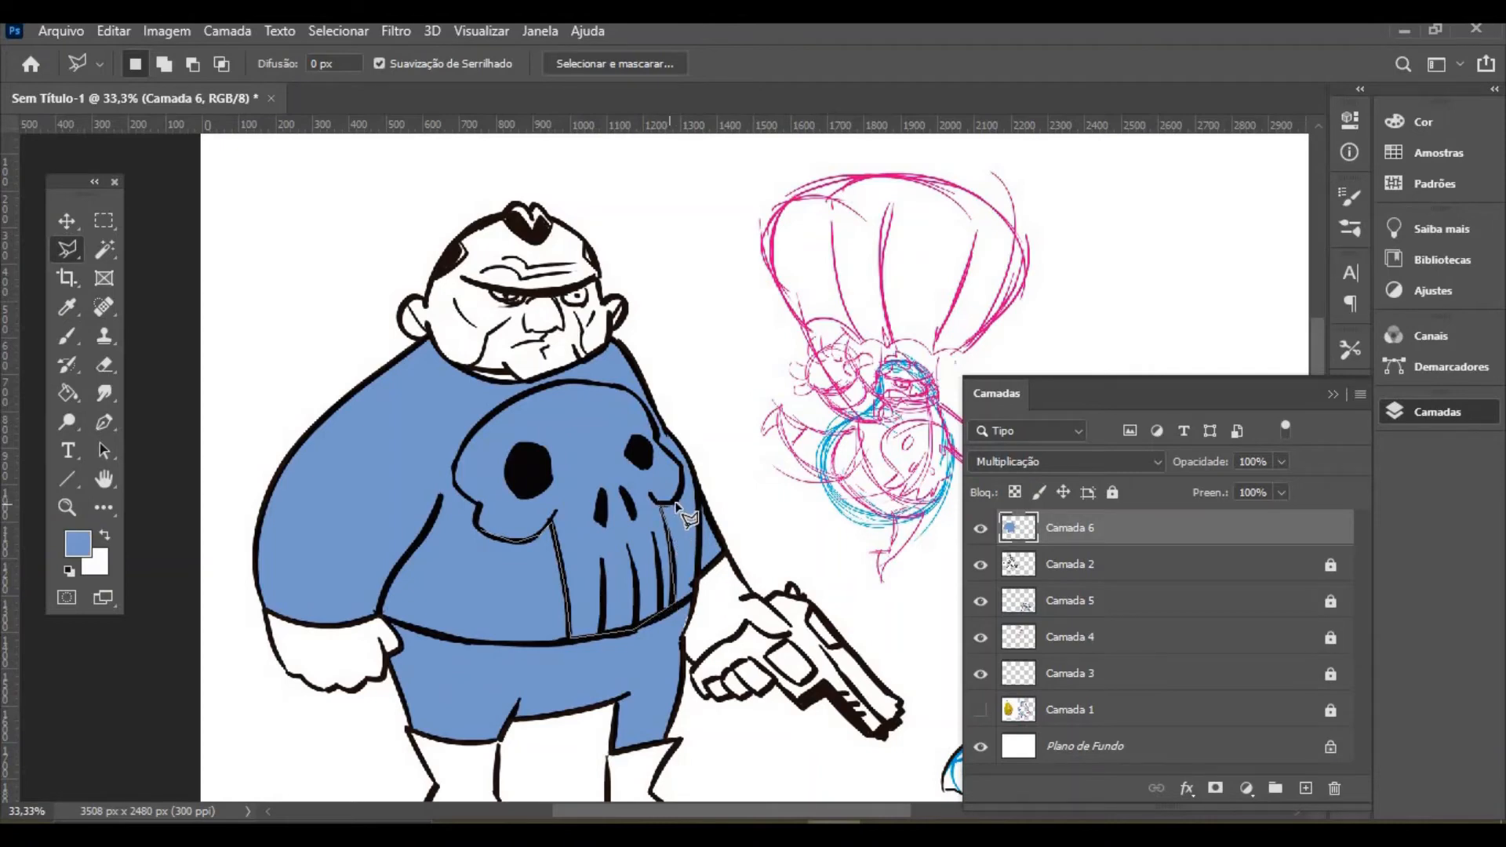
# Continue the lasso around the skull's far cheek and over the top of its head, closing the selection at the near cheek
pyautogui.click(676, 502)
pyautogui.click(679, 467)
pyautogui.click(661, 439)
pyautogui.click(595, 382)
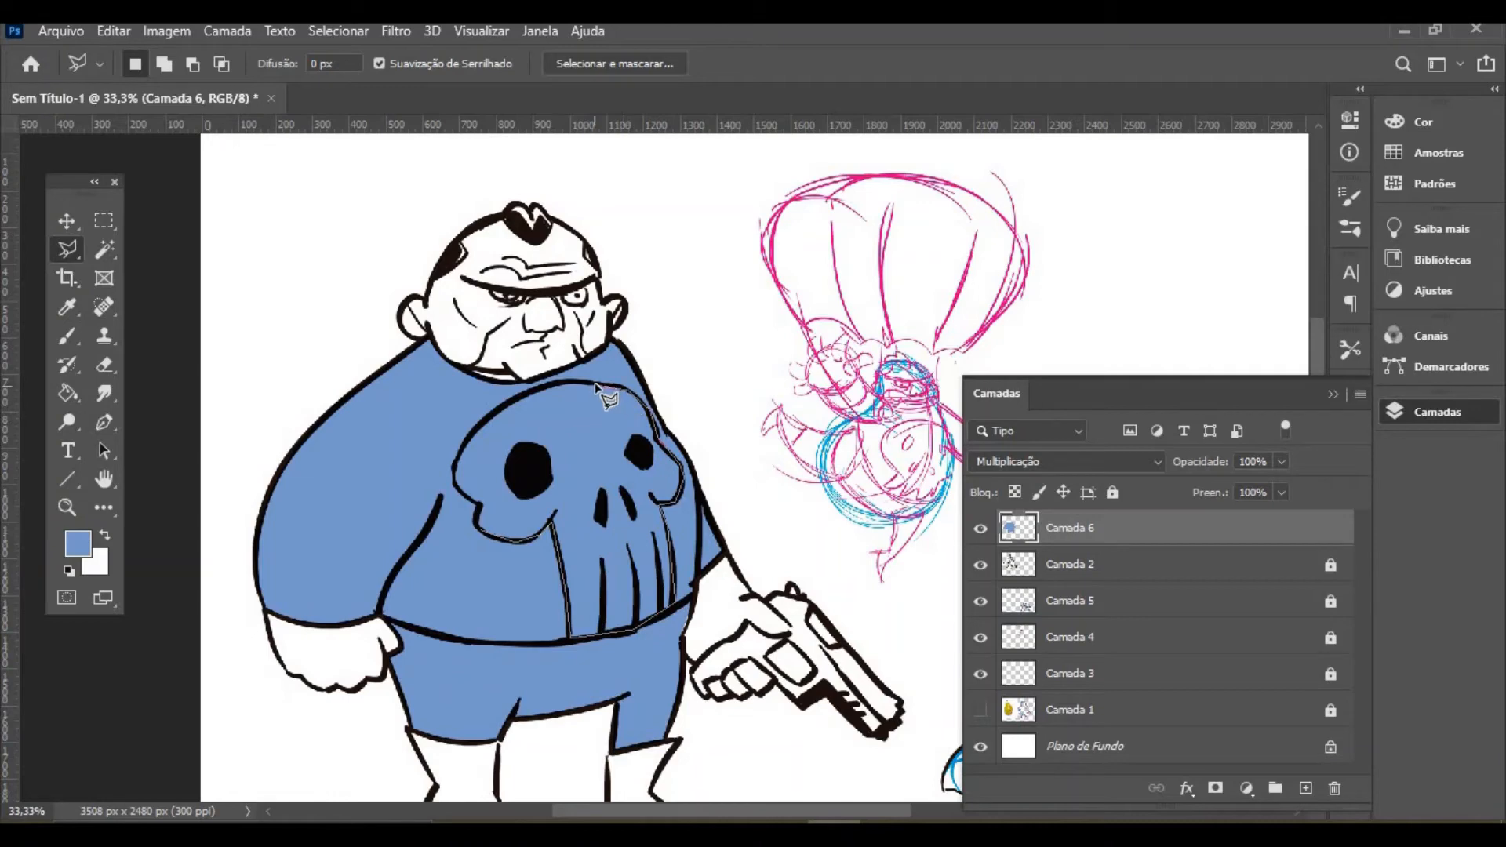
pyautogui.click(567, 381)
pyautogui.click(517, 396)
pyautogui.click(486, 424)
pyautogui.click(469, 448)
pyautogui.click(453, 475)
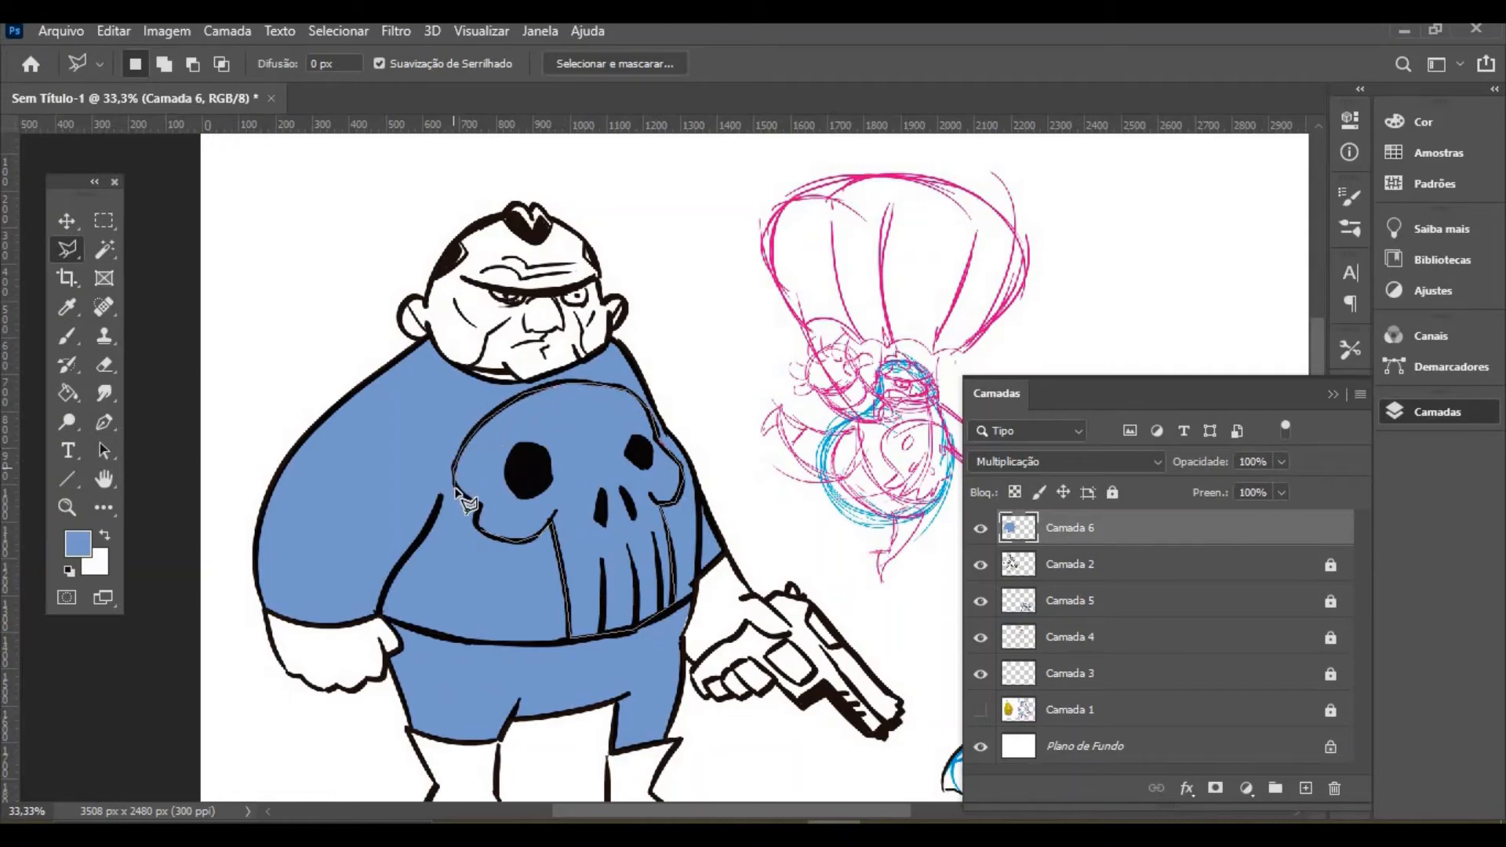
pyautogui.click(475, 523)
pyautogui.click(483, 534)
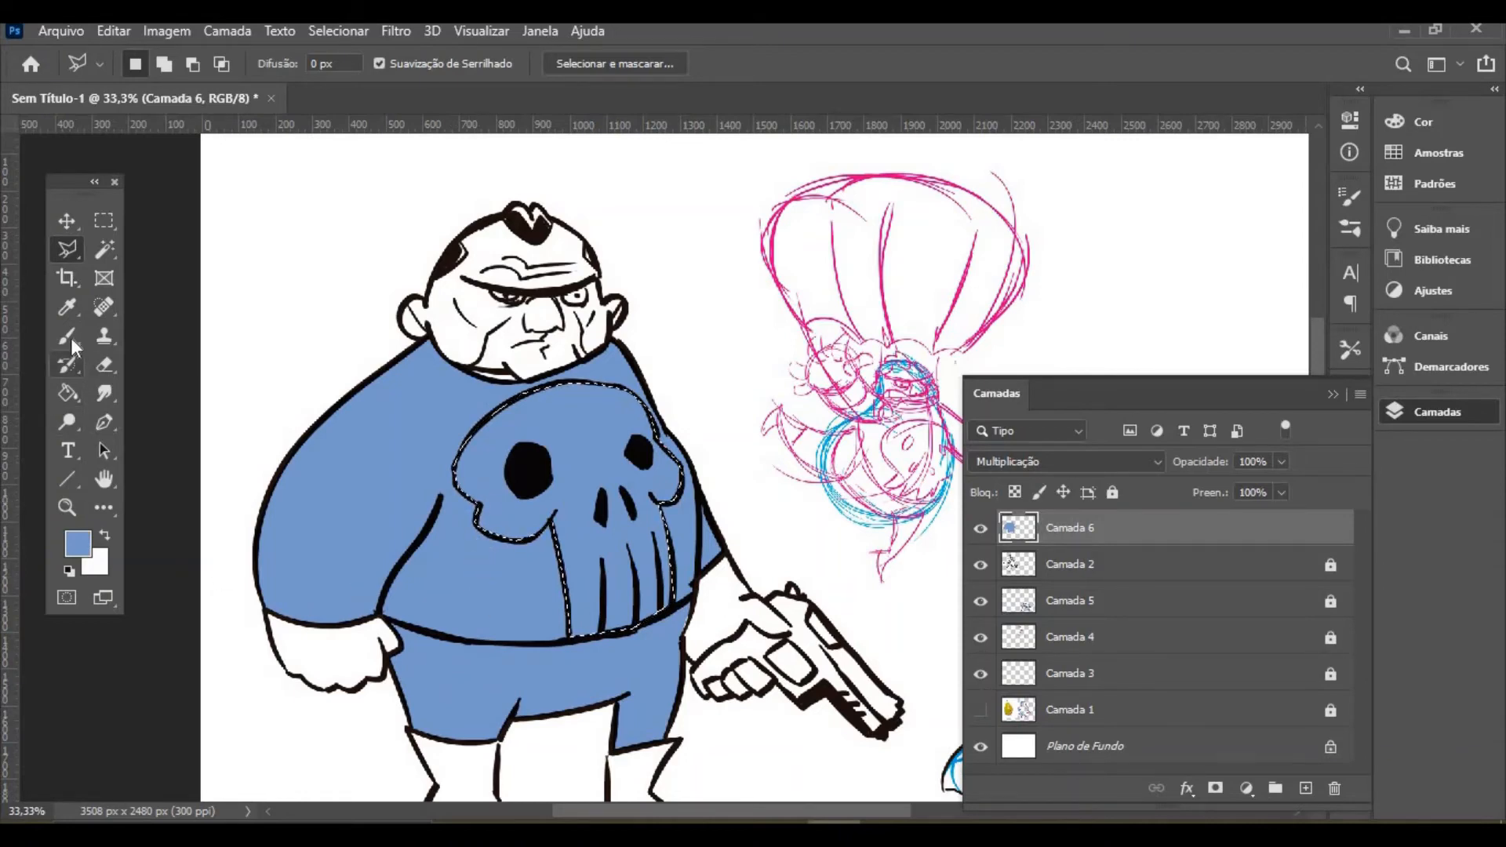
# Sample white from the character's empty hand, fill the selected shirt skull with it and deselect
pyautogui.click(68, 310)
pyautogui.click(346, 657)
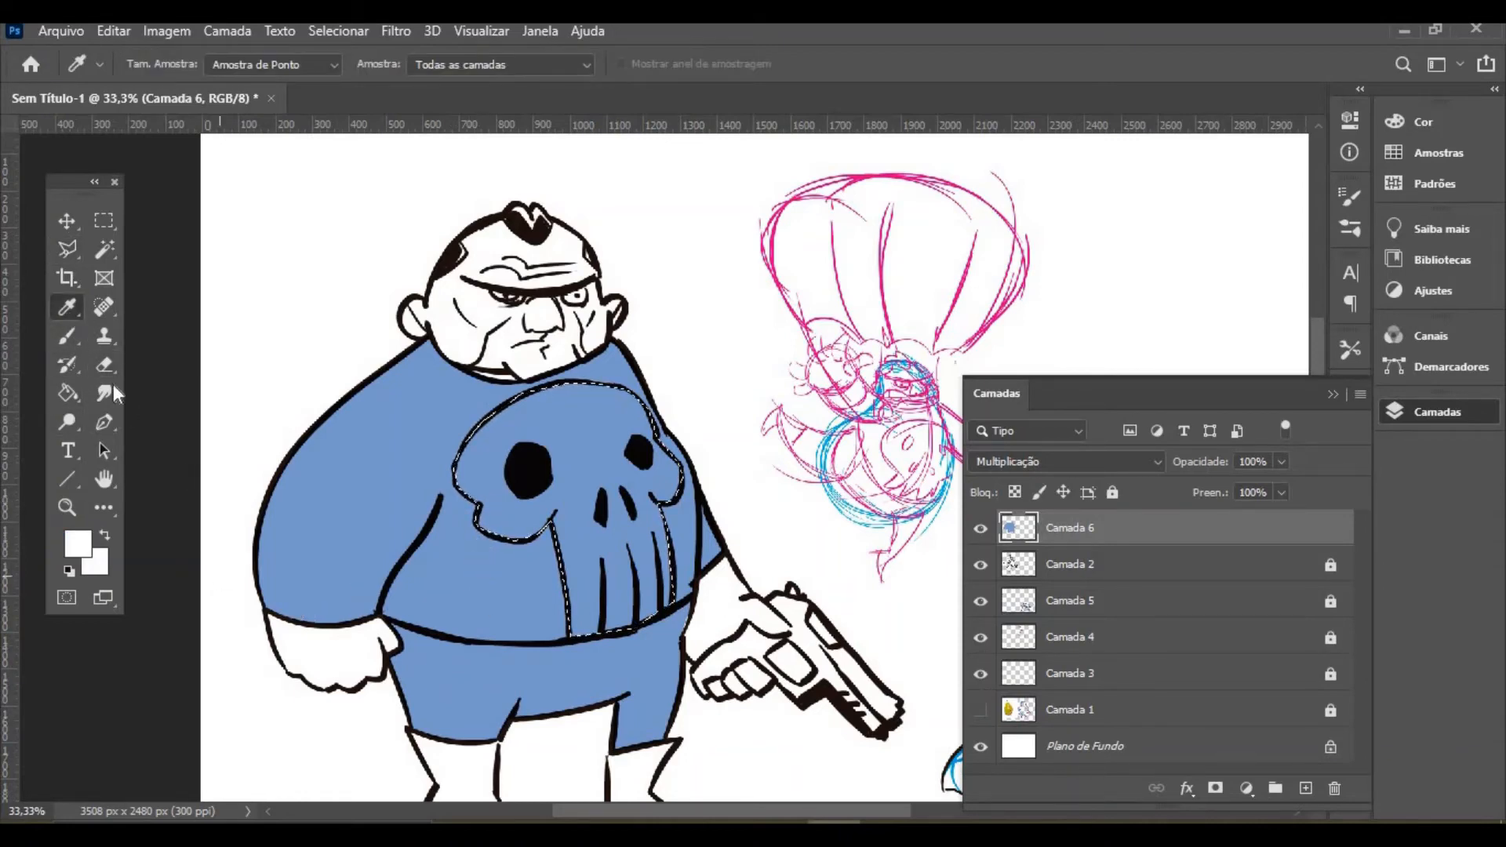
pyautogui.click(69, 392)
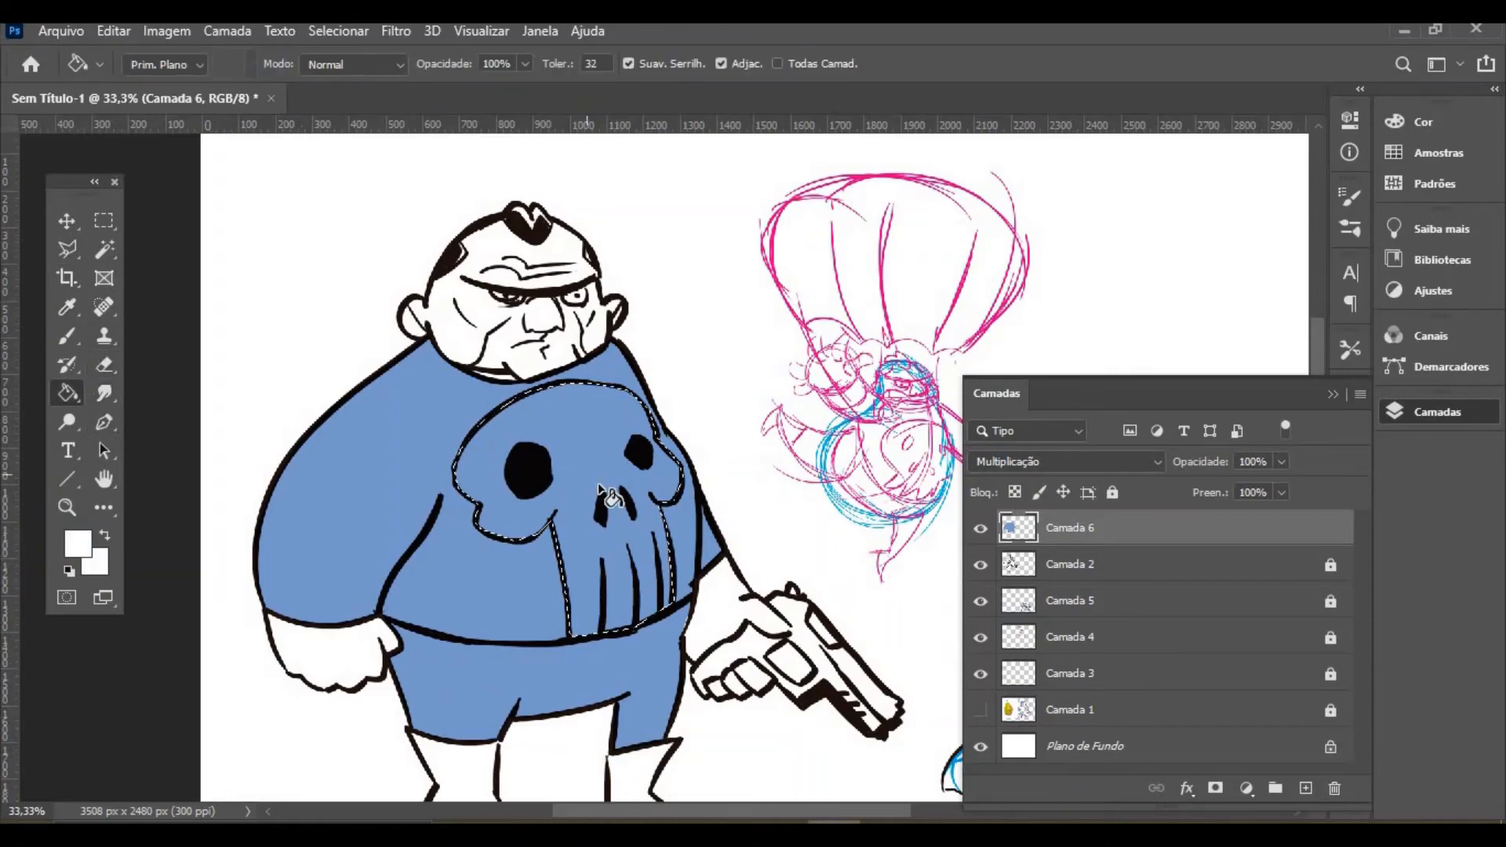
pyautogui.click(619, 478)
pyautogui.click(110, 227)
pyautogui.click(206, 282)
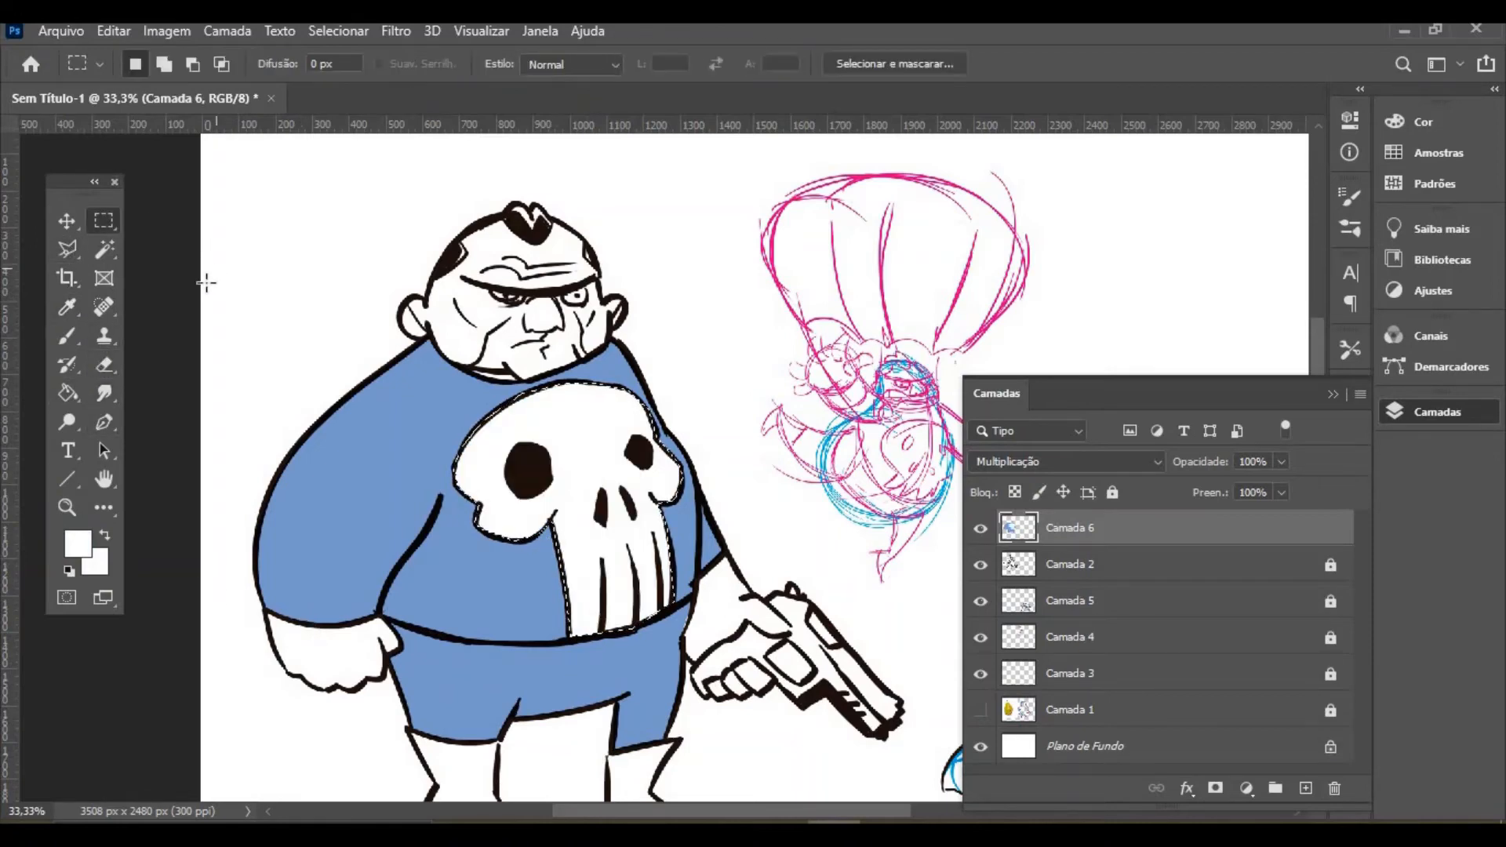
# Trace a Polygonal Lasso selection around the character's whole head, including both ears and the chin, and close it
pyautogui.click(70, 254)
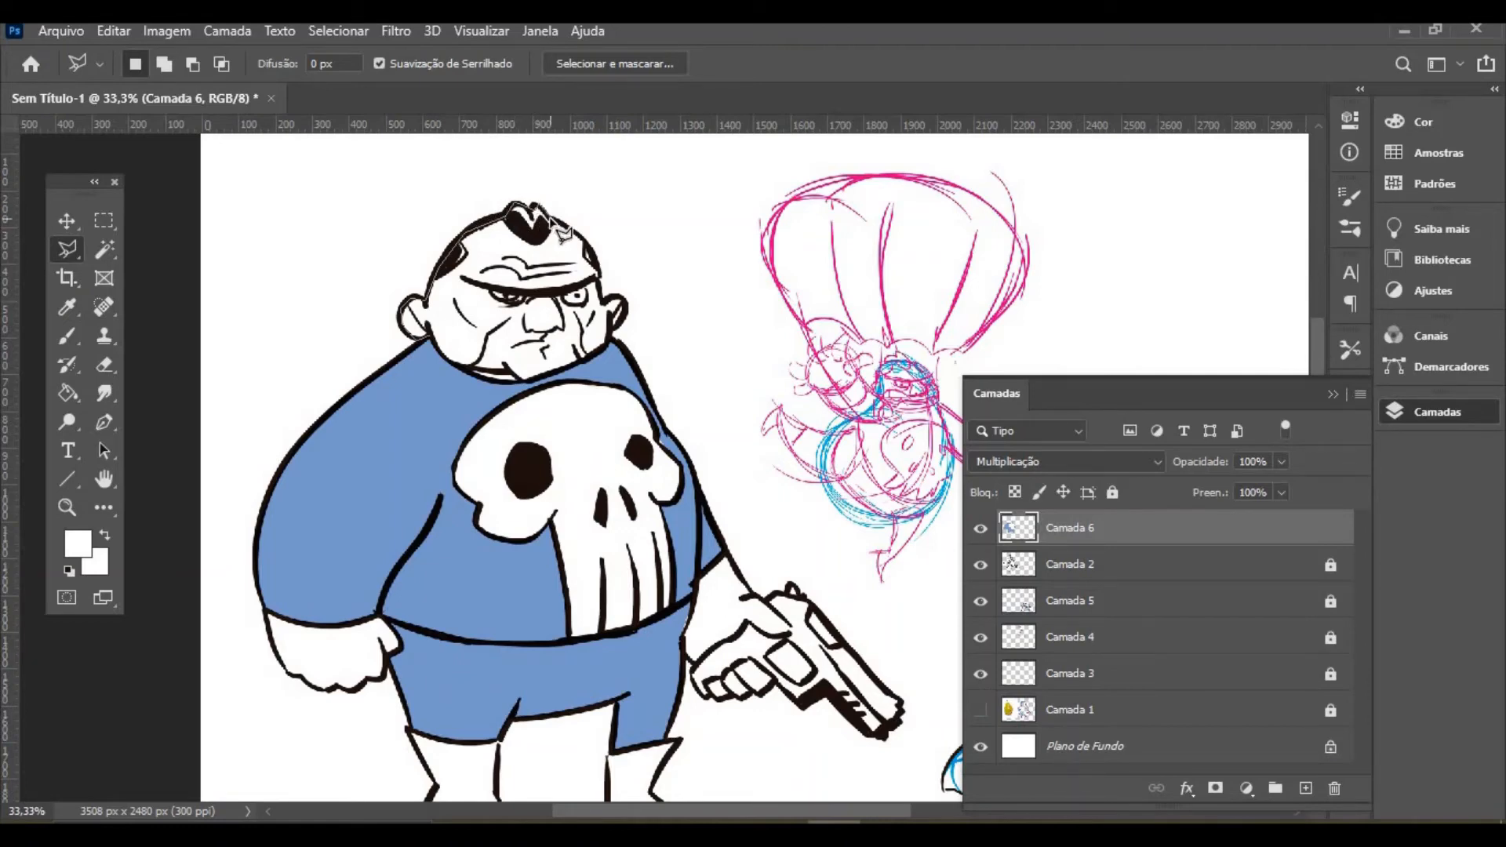
pyautogui.click(609, 345)
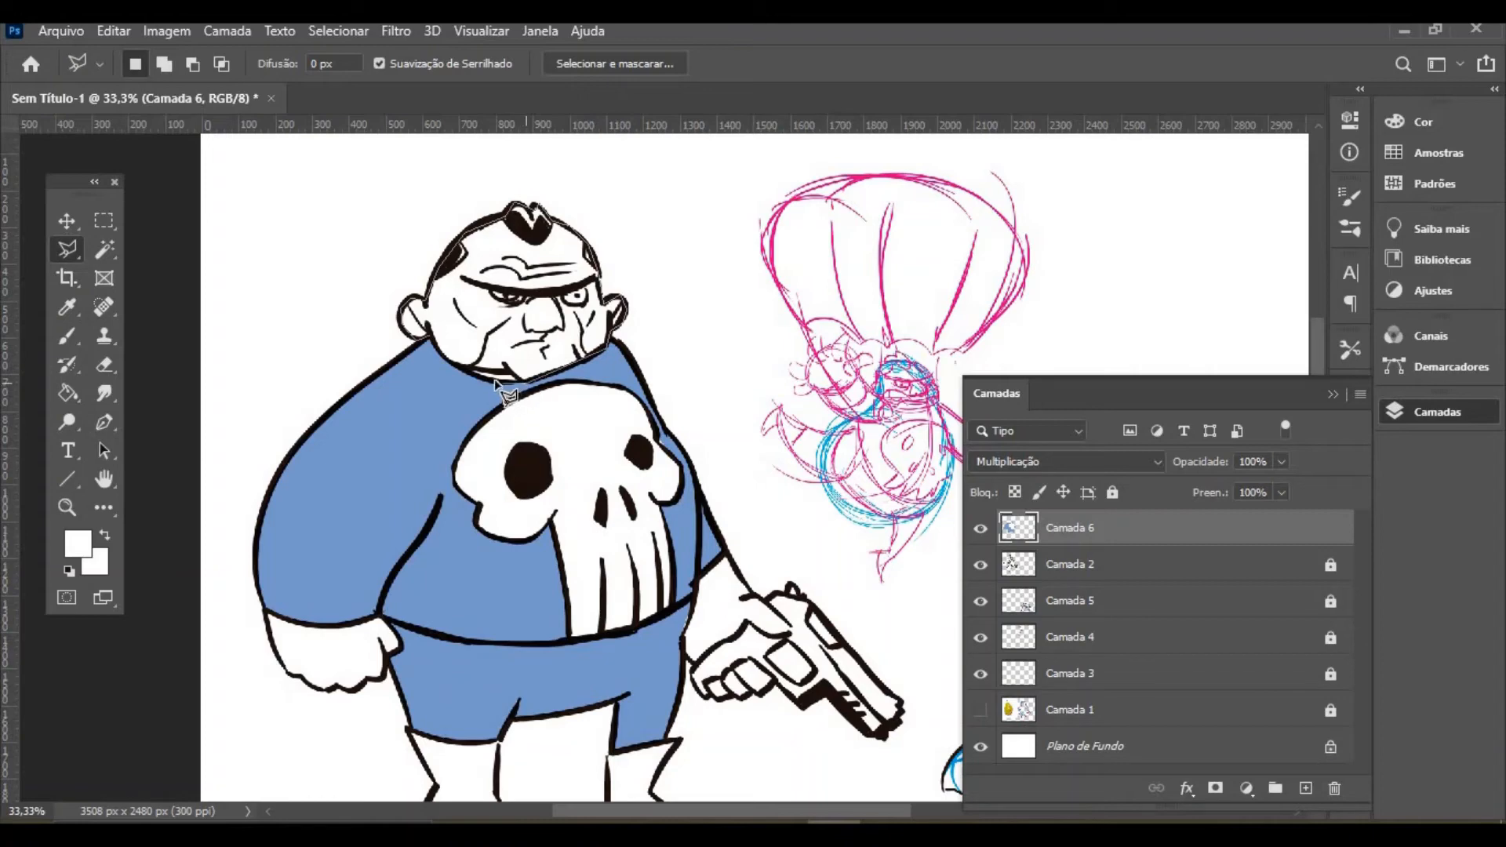
pyautogui.click(495, 381)
pyautogui.click(468, 371)
pyautogui.click(439, 353)
pyautogui.click(433, 342)
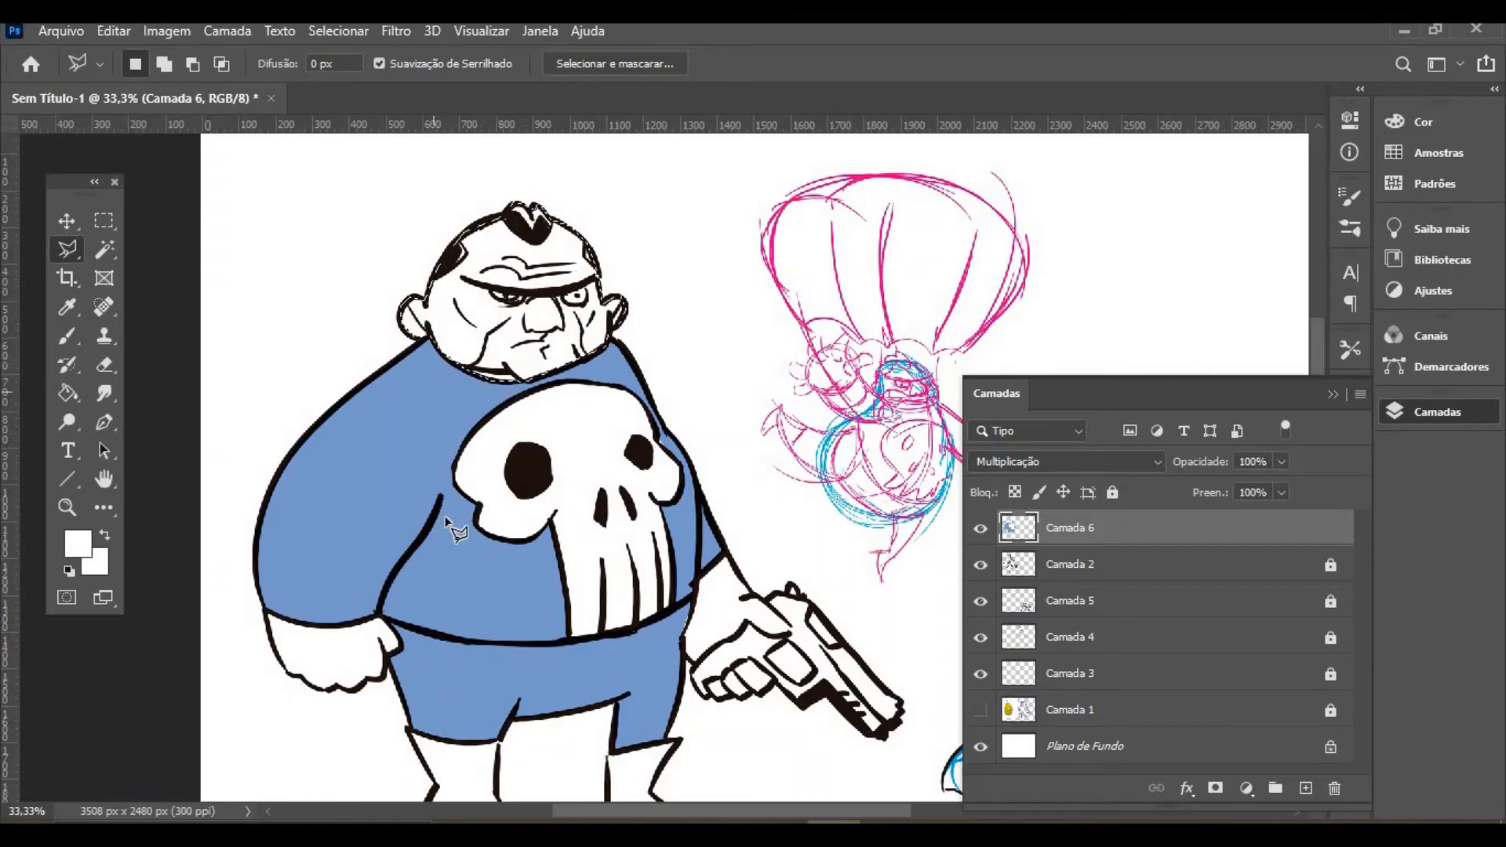
# Mix a skin tone of M 21, Y 30 and fill the selected head with the Paint Bucket
pyautogui.click(1432, 120)
pyautogui.moveTo(1164, 164)
pyautogui.mouseDown()
pyautogui.moveTo(1212, 167)
pyautogui.moveTo(1207, 185)
pyautogui.moveTo(1192, 163)
pyautogui.mouseUp()
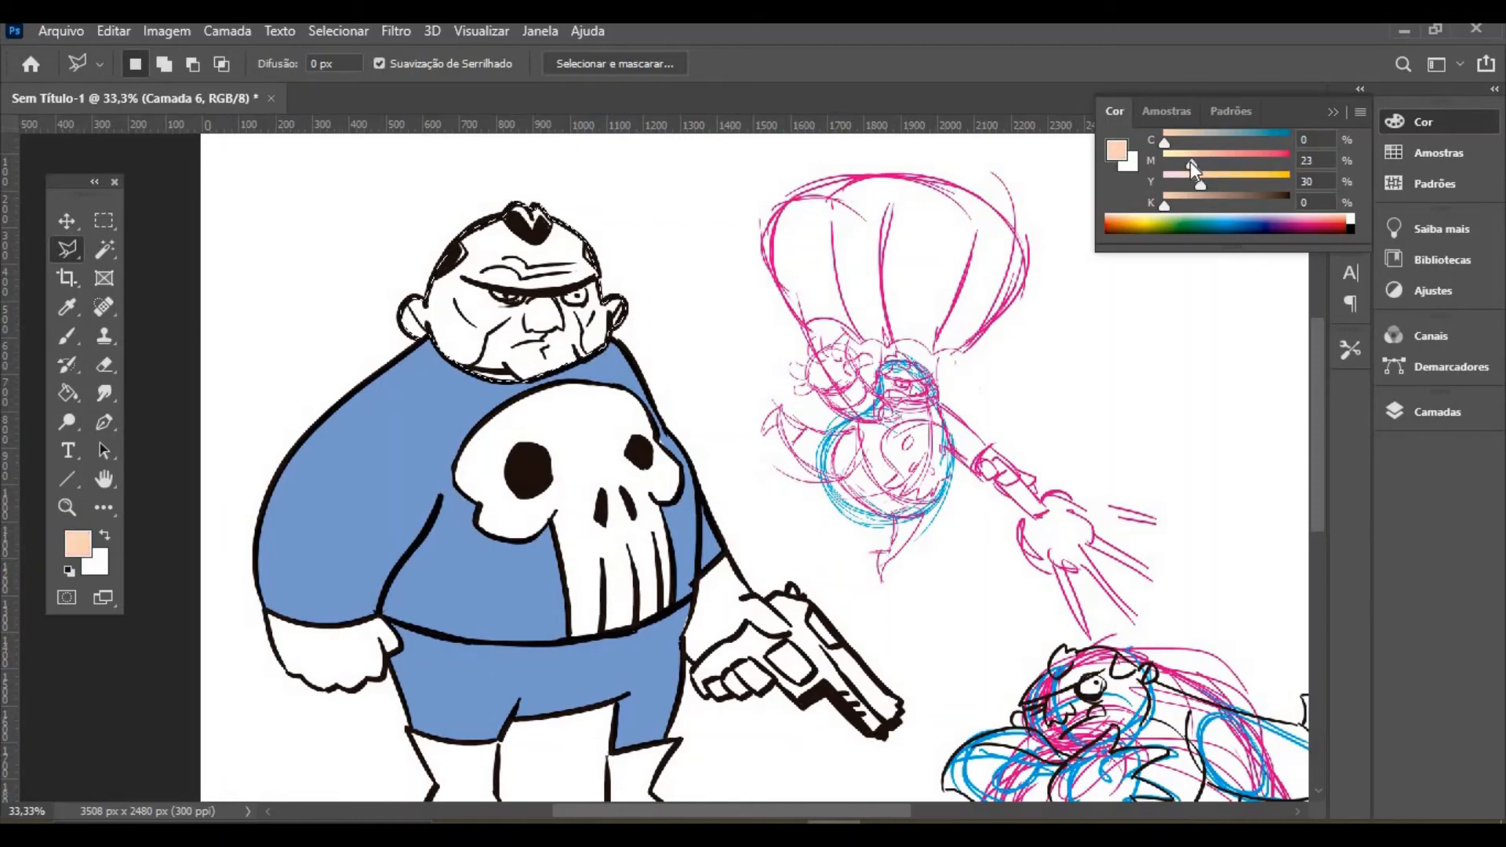
pyautogui.click(67, 399)
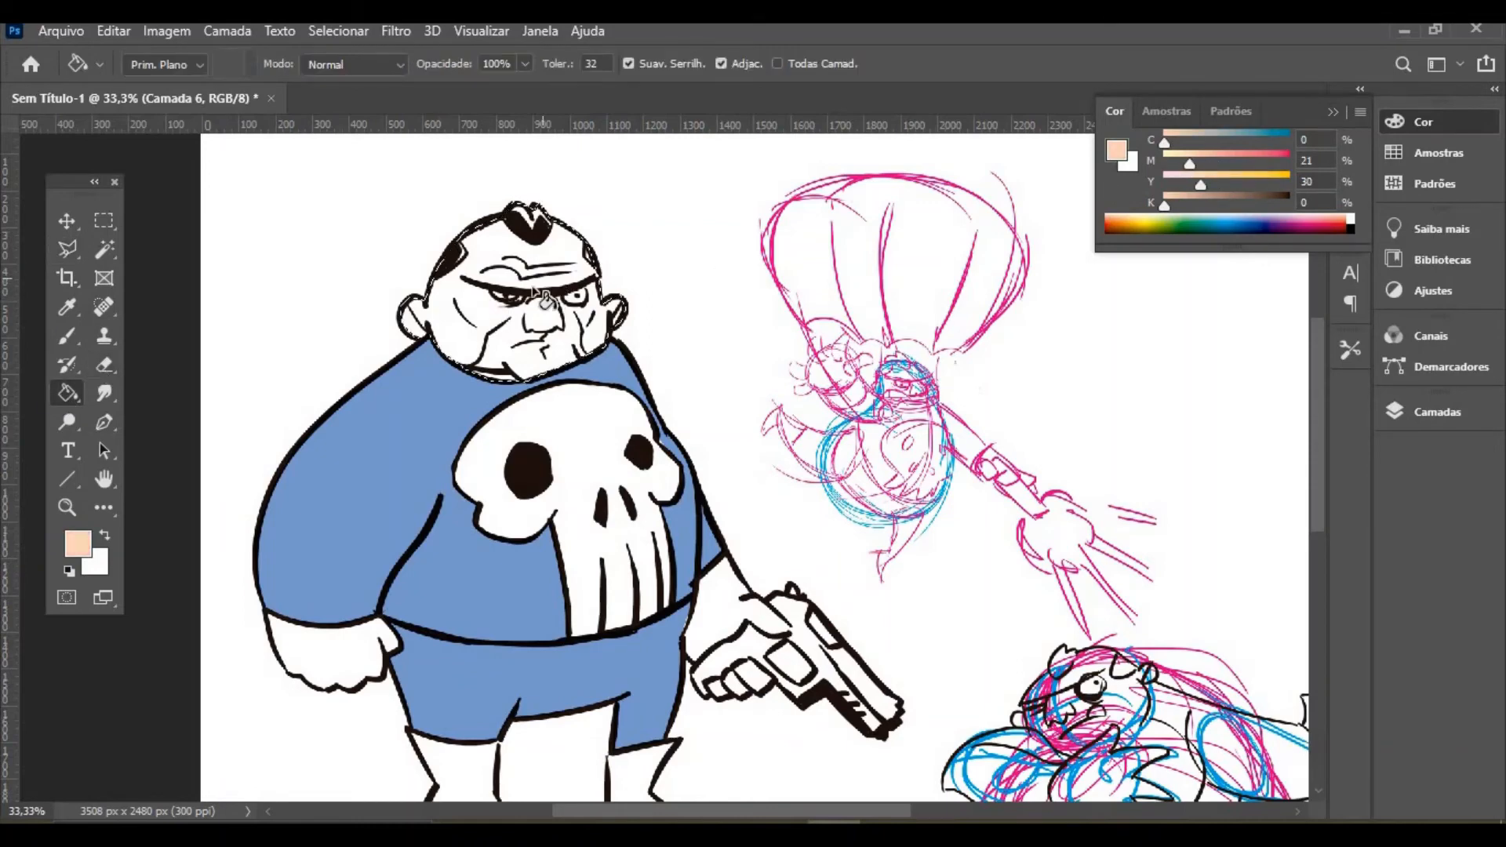
pyautogui.click(486, 338)
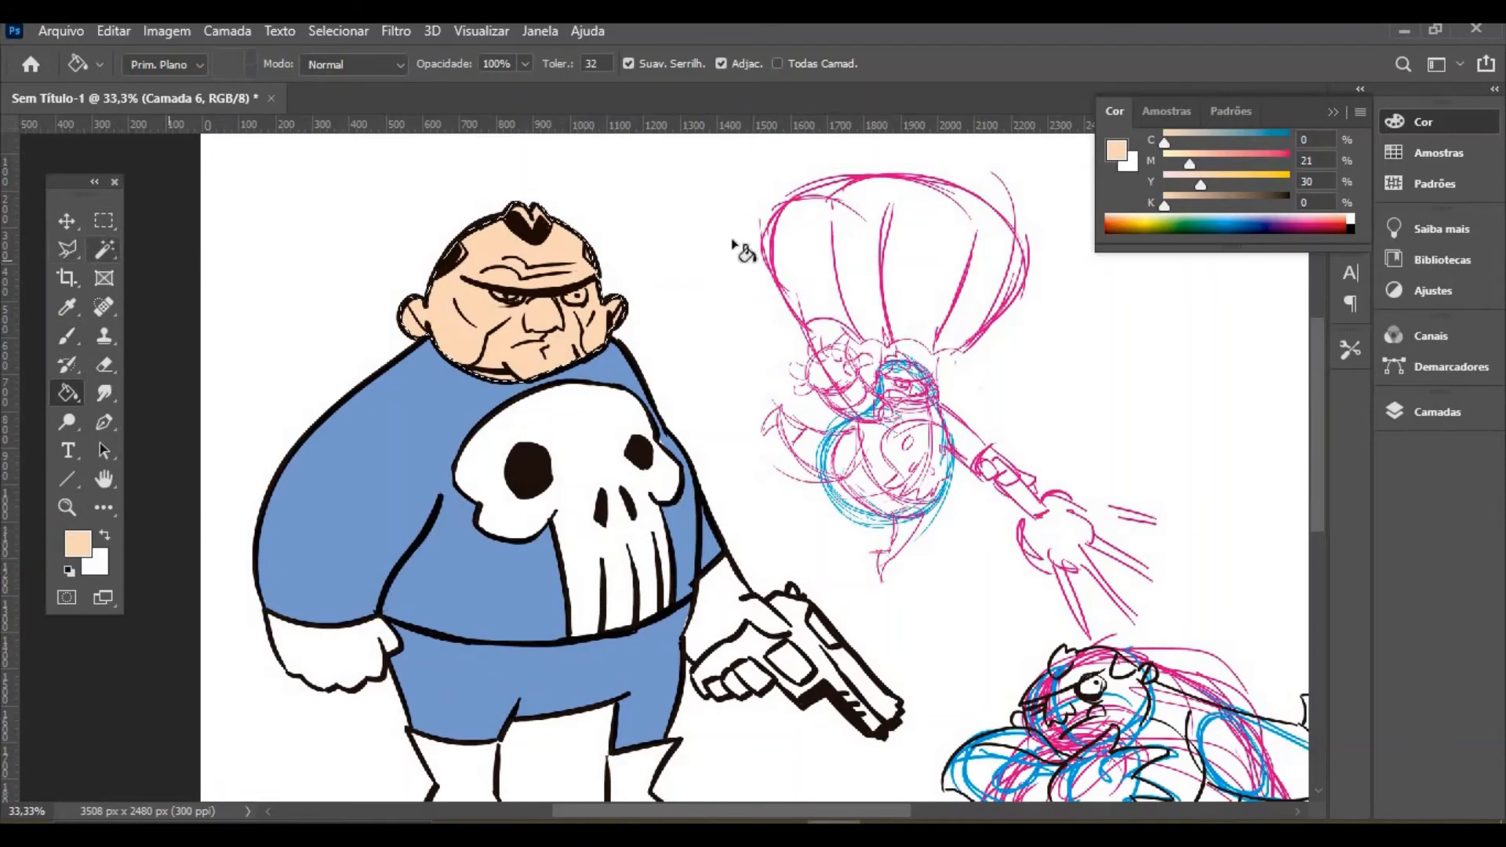
# Brush the nose pink with M 50, Y 30, and paint the eyes white with a size 35 brush
pyautogui.moveTo(1197, 168); pyautogui.dragTo(1227, 165)
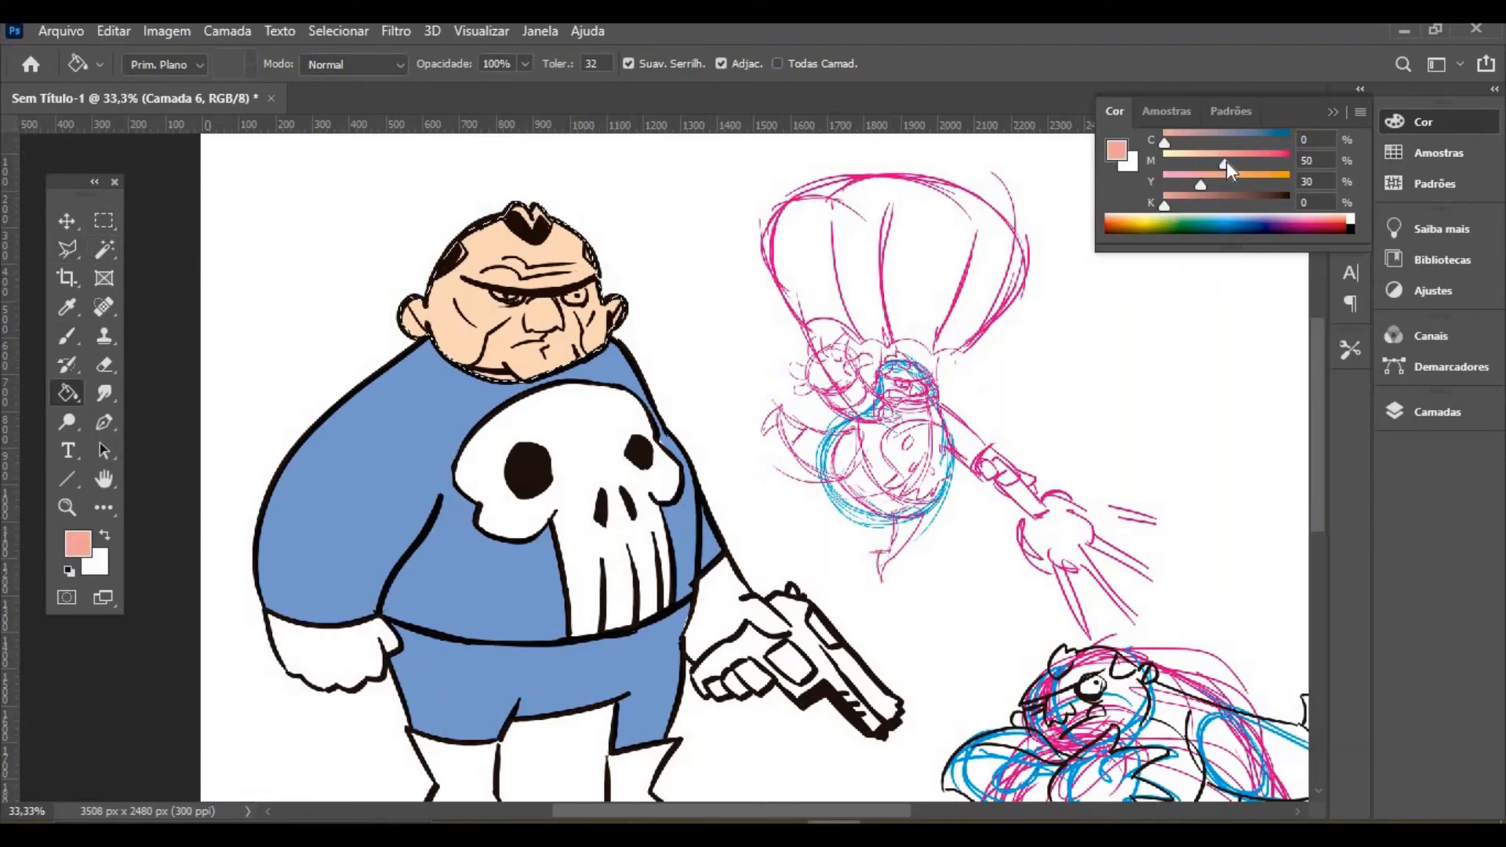
pyautogui.click(68, 336)
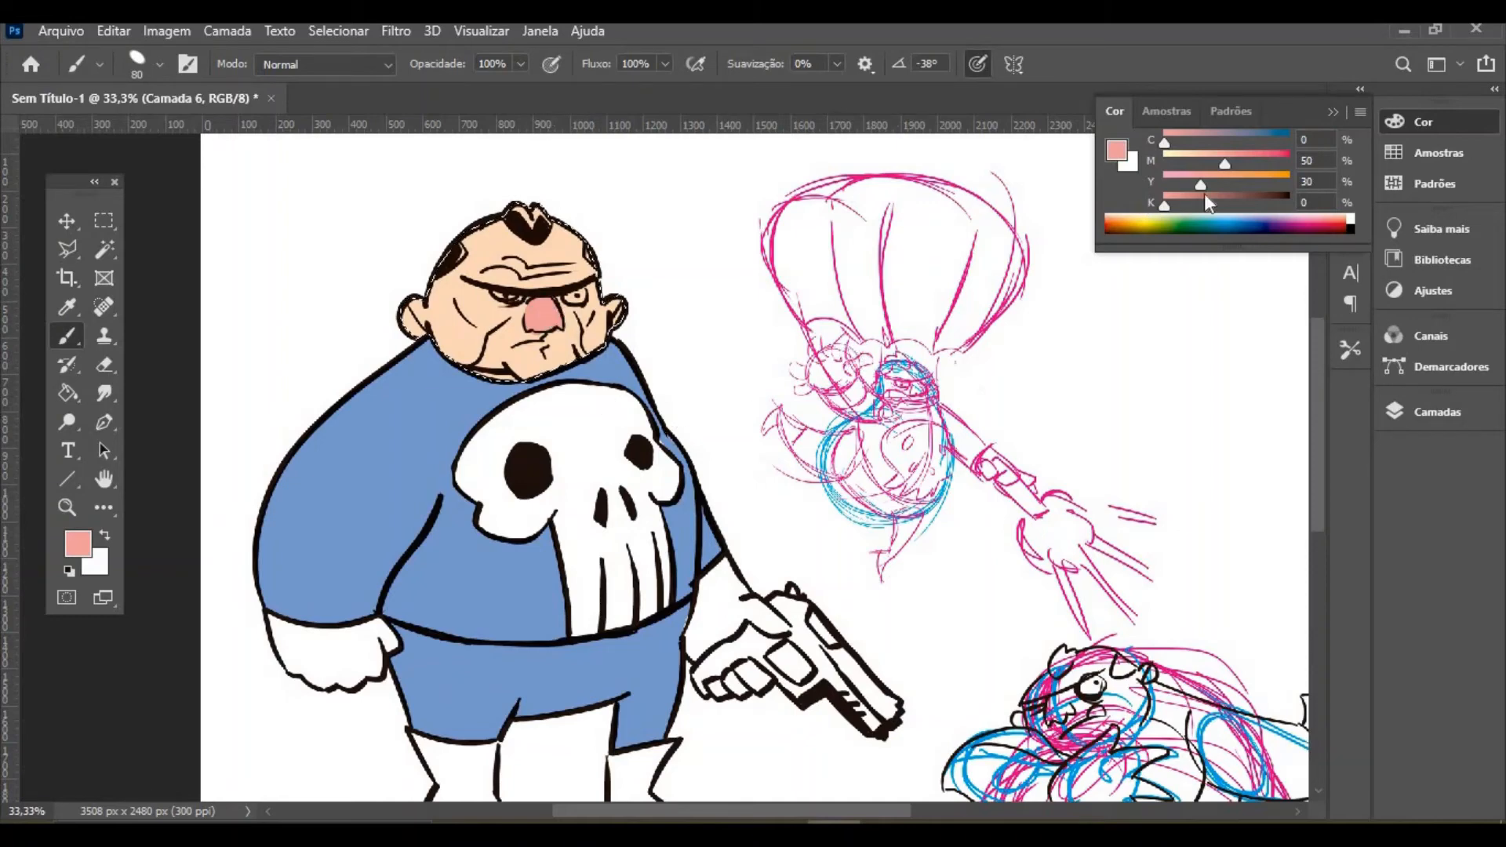
pyautogui.moveTo(1223, 162)
pyautogui.mouseDown()
pyautogui.moveTo(1162, 166)
pyautogui.moveTo(1164, 185)
pyautogui.mouseUp()
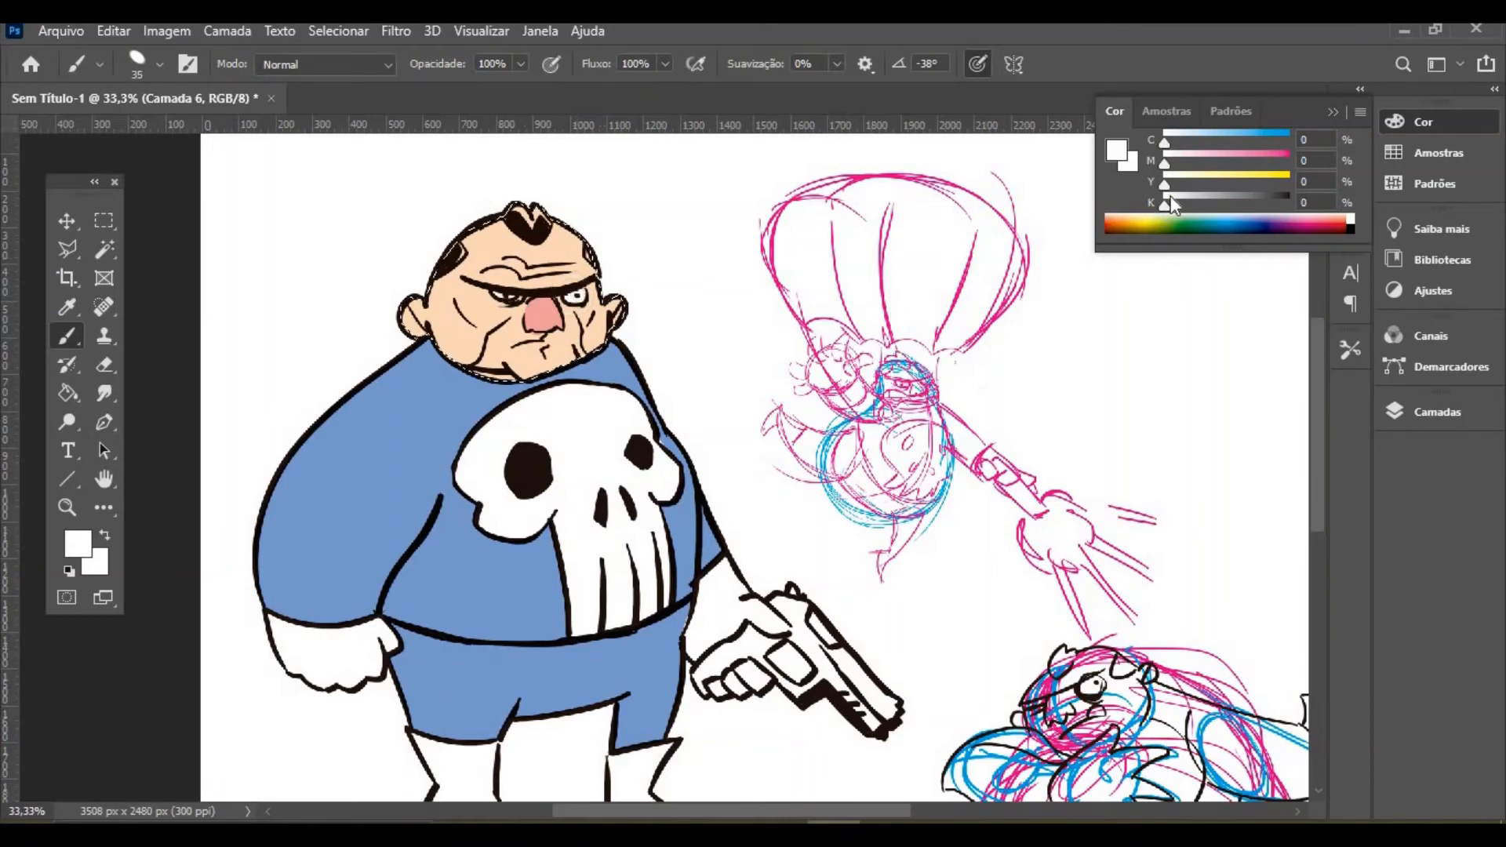
# Try brushing a beard shadow above the mouth with Y 30, K 20, working at 66,7% zoom
pyautogui.moveTo(1196, 180); pyautogui.dragTo(1189, 202)
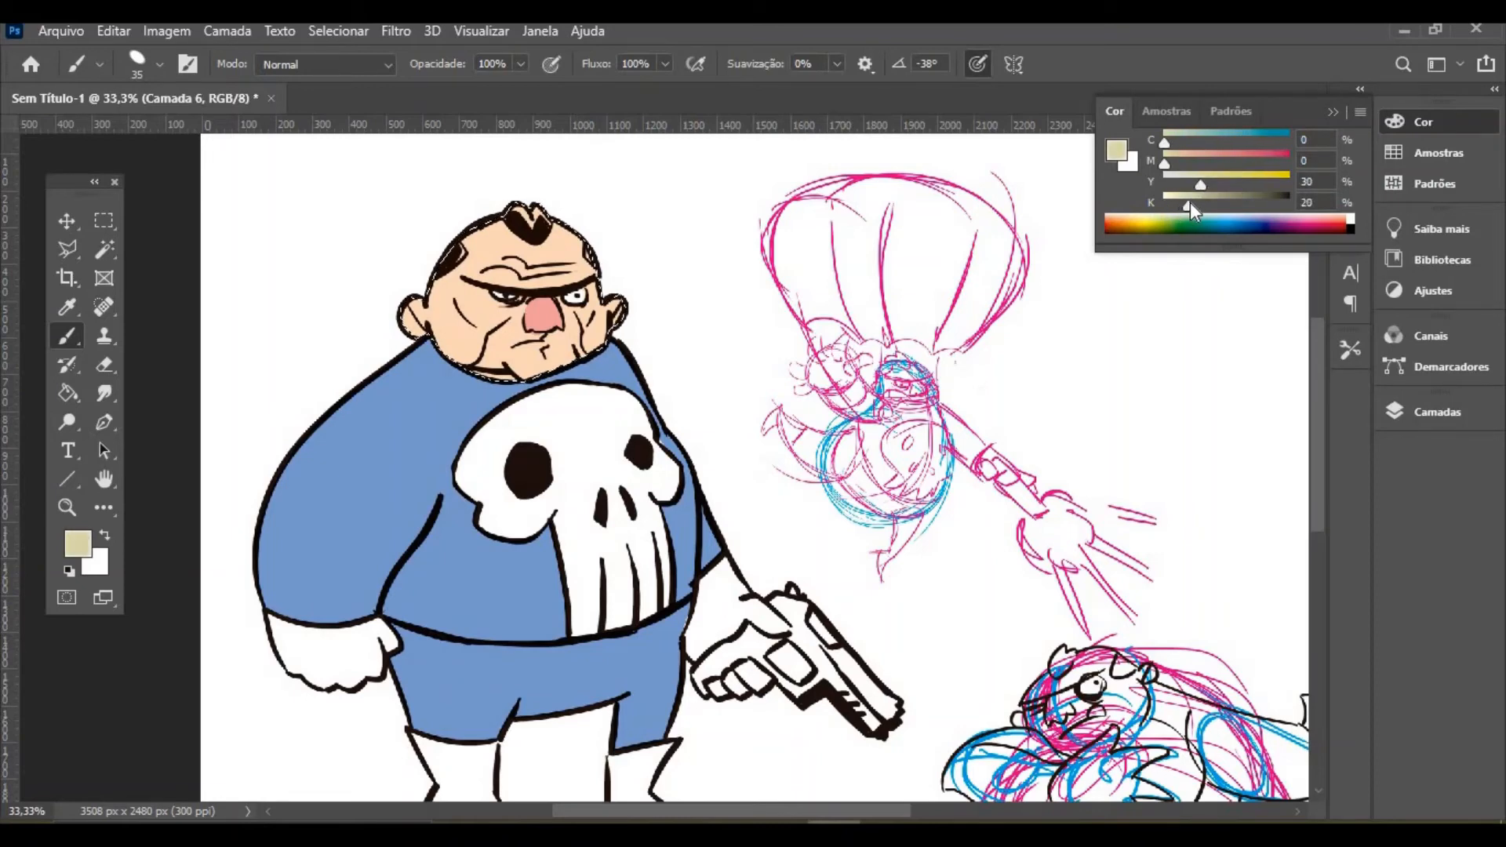
pyautogui.click(68, 508)
pyautogui.click(480, 392)
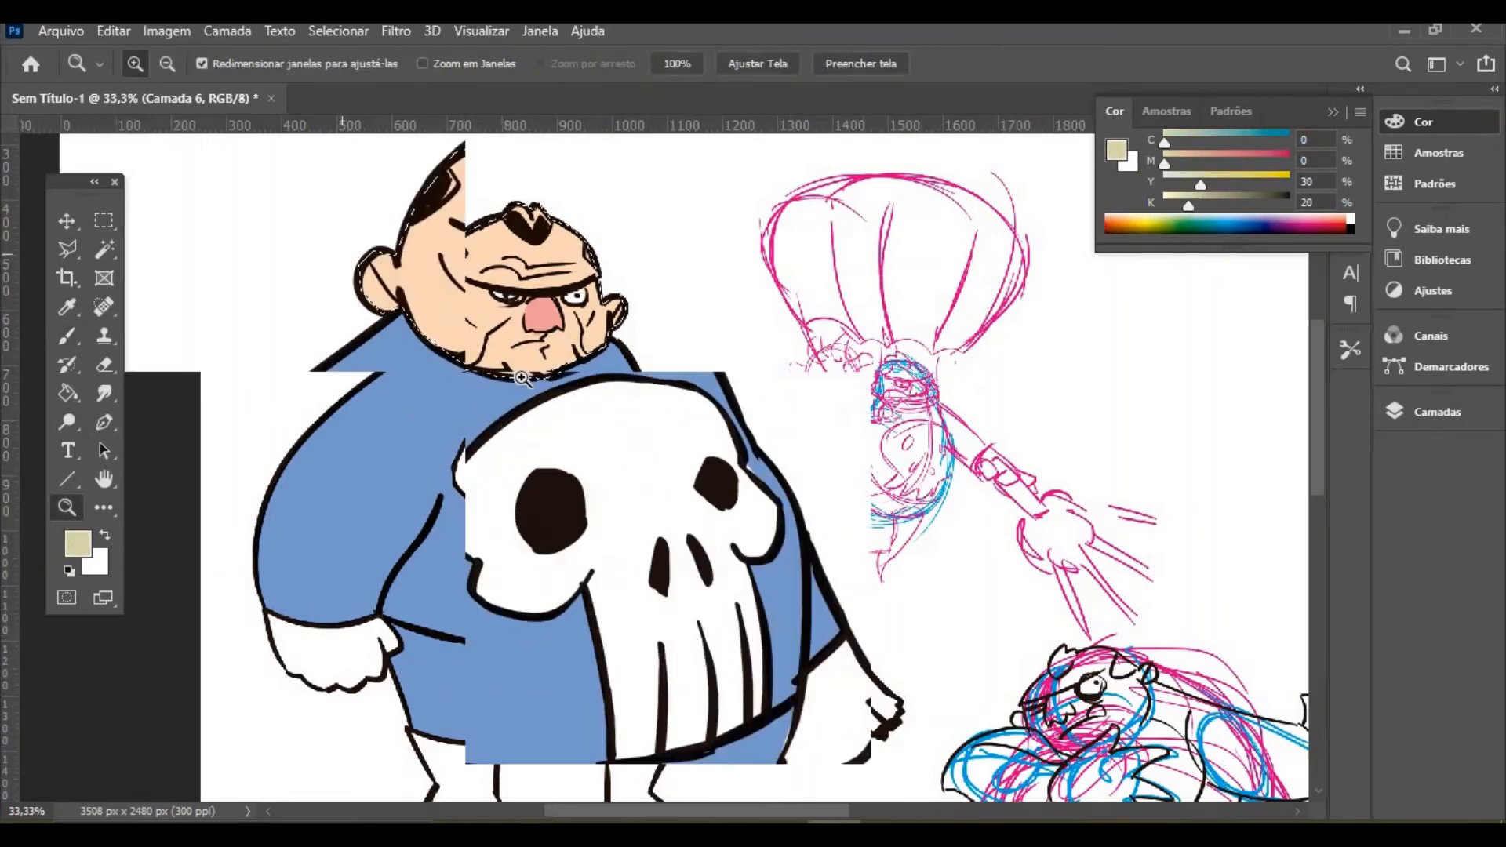
pyautogui.click(654, 370)
pyautogui.press('b')
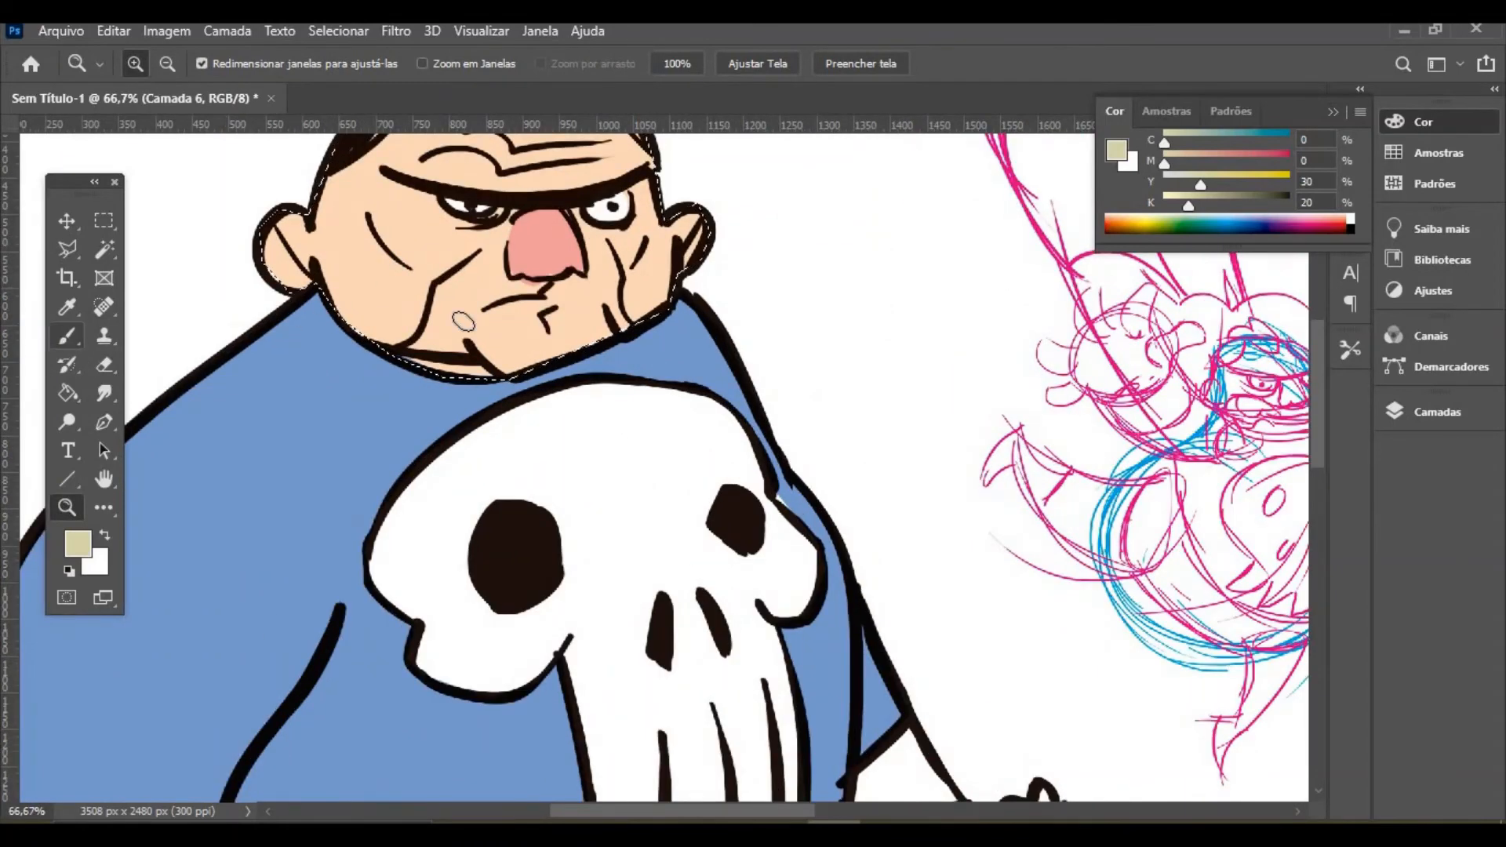
pyautogui.moveTo(478, 295); pyautogui.dragTo(524, 290)
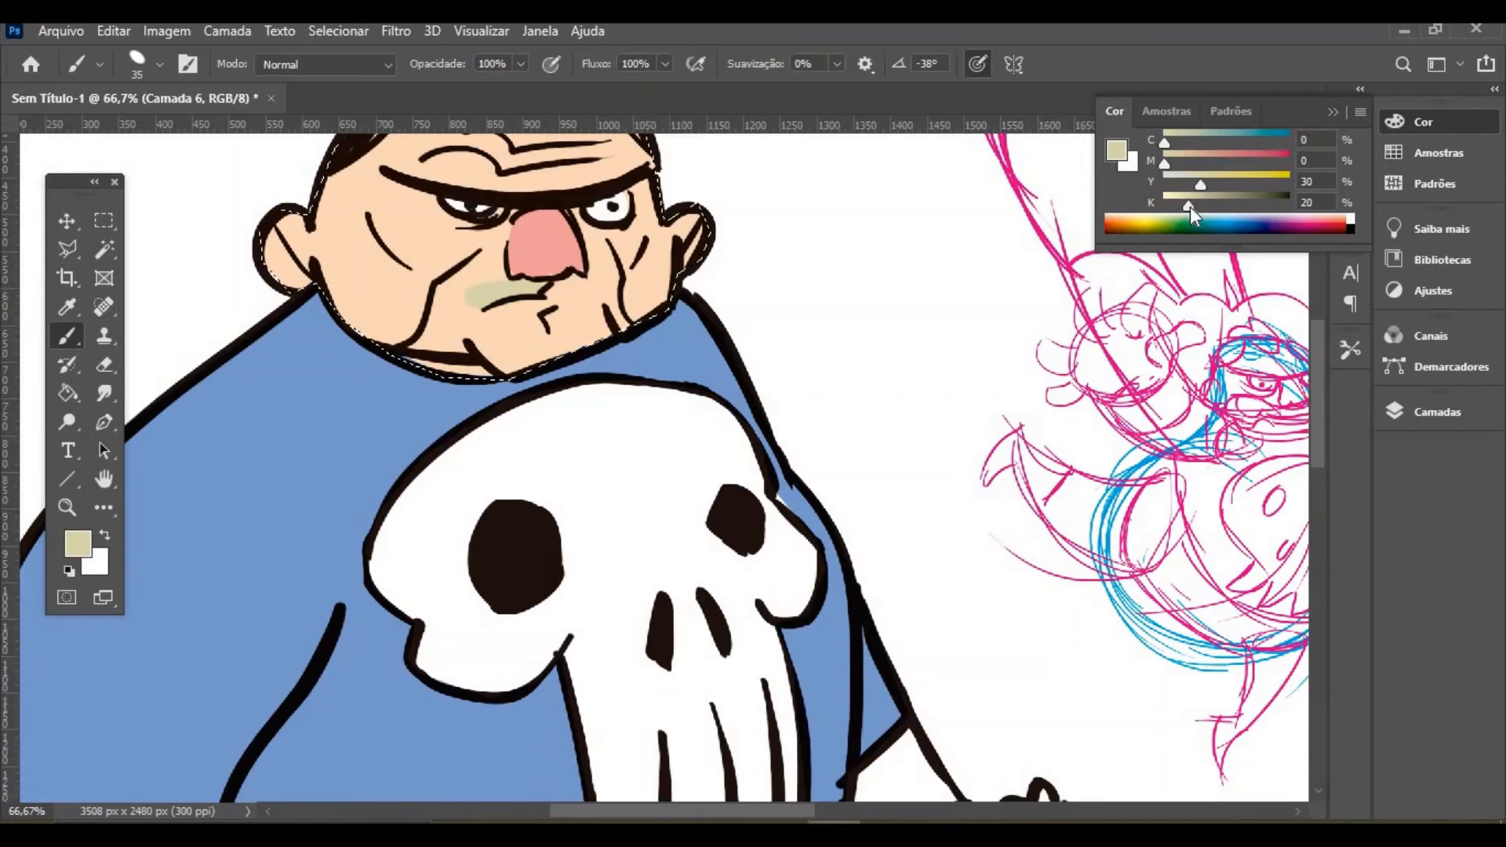
# Try the beard shadow around the mouth with M 32, Y 30, K 20, and again with Y raised to 60
pyautogui.moveTo(1167, 163); pyautogui.dragTo(1189, 166)
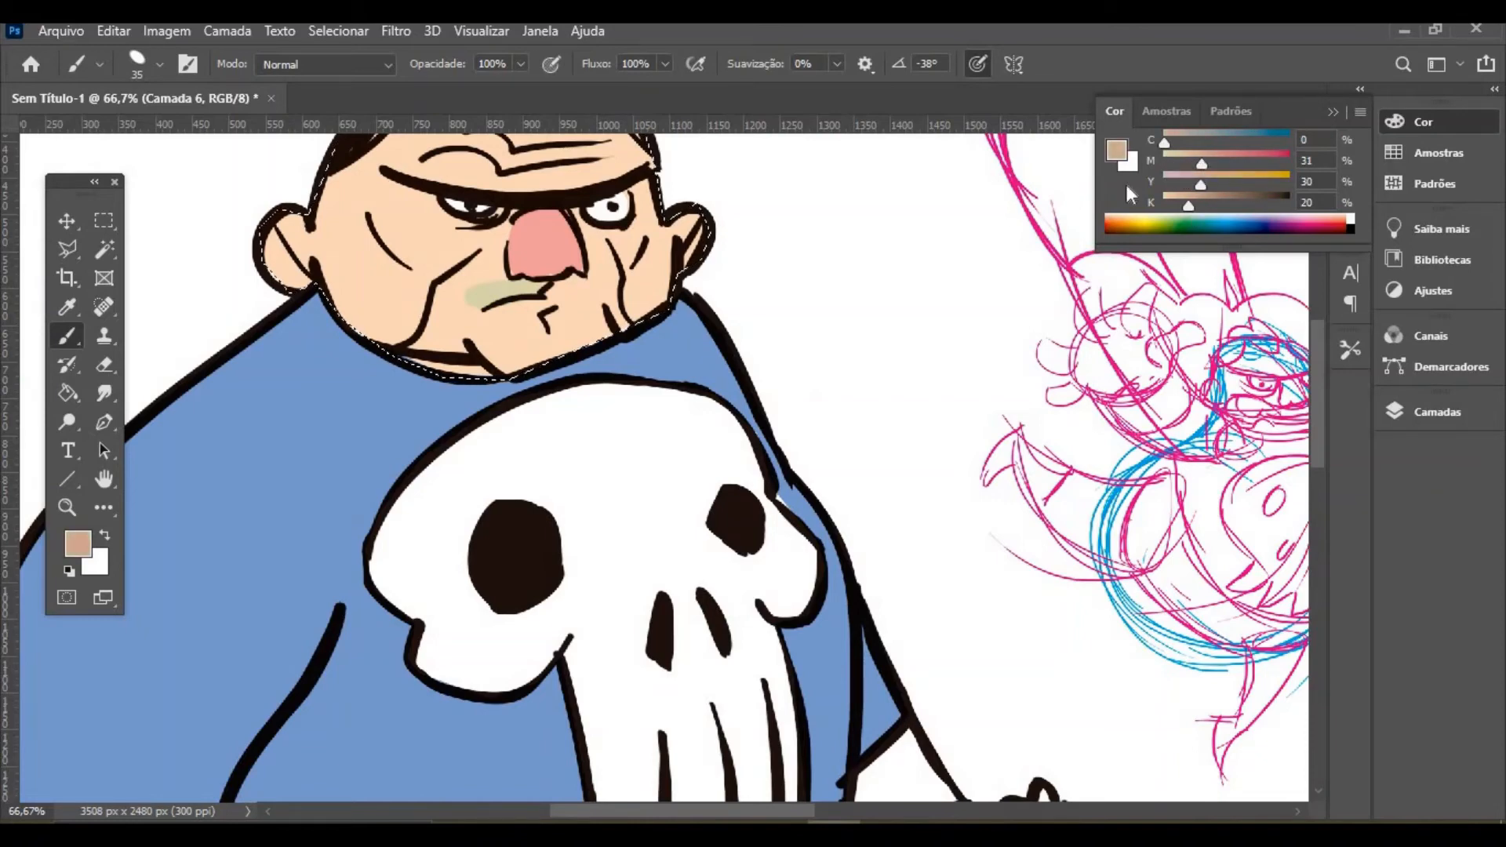
pyautogui.moveTo(471, 294); pyautogui.dragTo(547, 291)
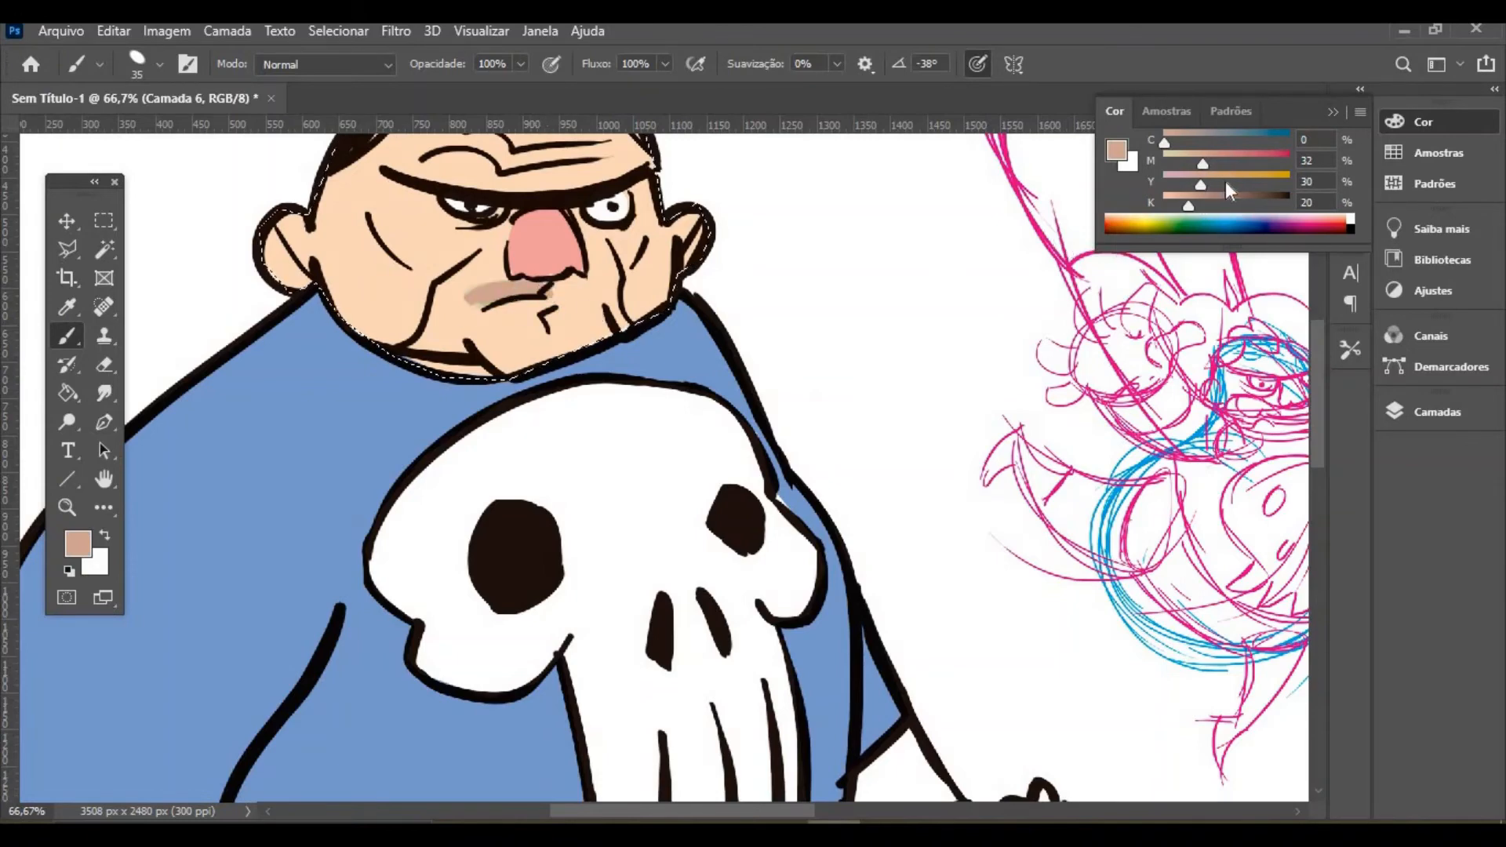
pyautogui.moveTo(1225, 182); pyautogui.dragTo(1228, 182)
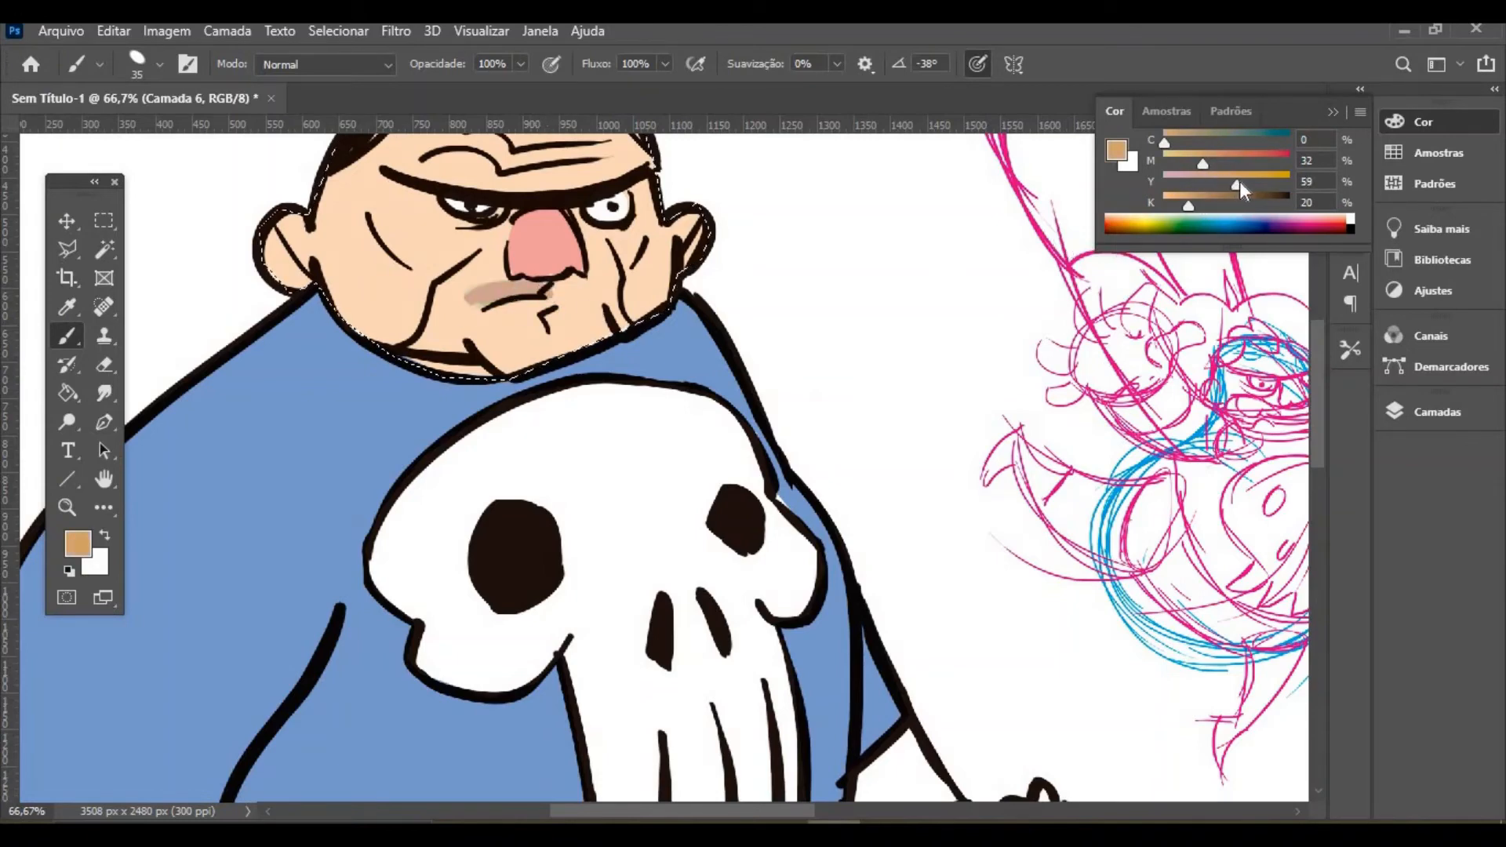
pyautogui.moveTo(459, 298)
pyautogui.mouseDown()
pyautogui.moveTo(540, 285)
pyautogui.moveTo(476, 339)
pyautogui.moveTo(473, 301)
pyautogui.moveTo(476, 340)
pyautogui.mouseUp()
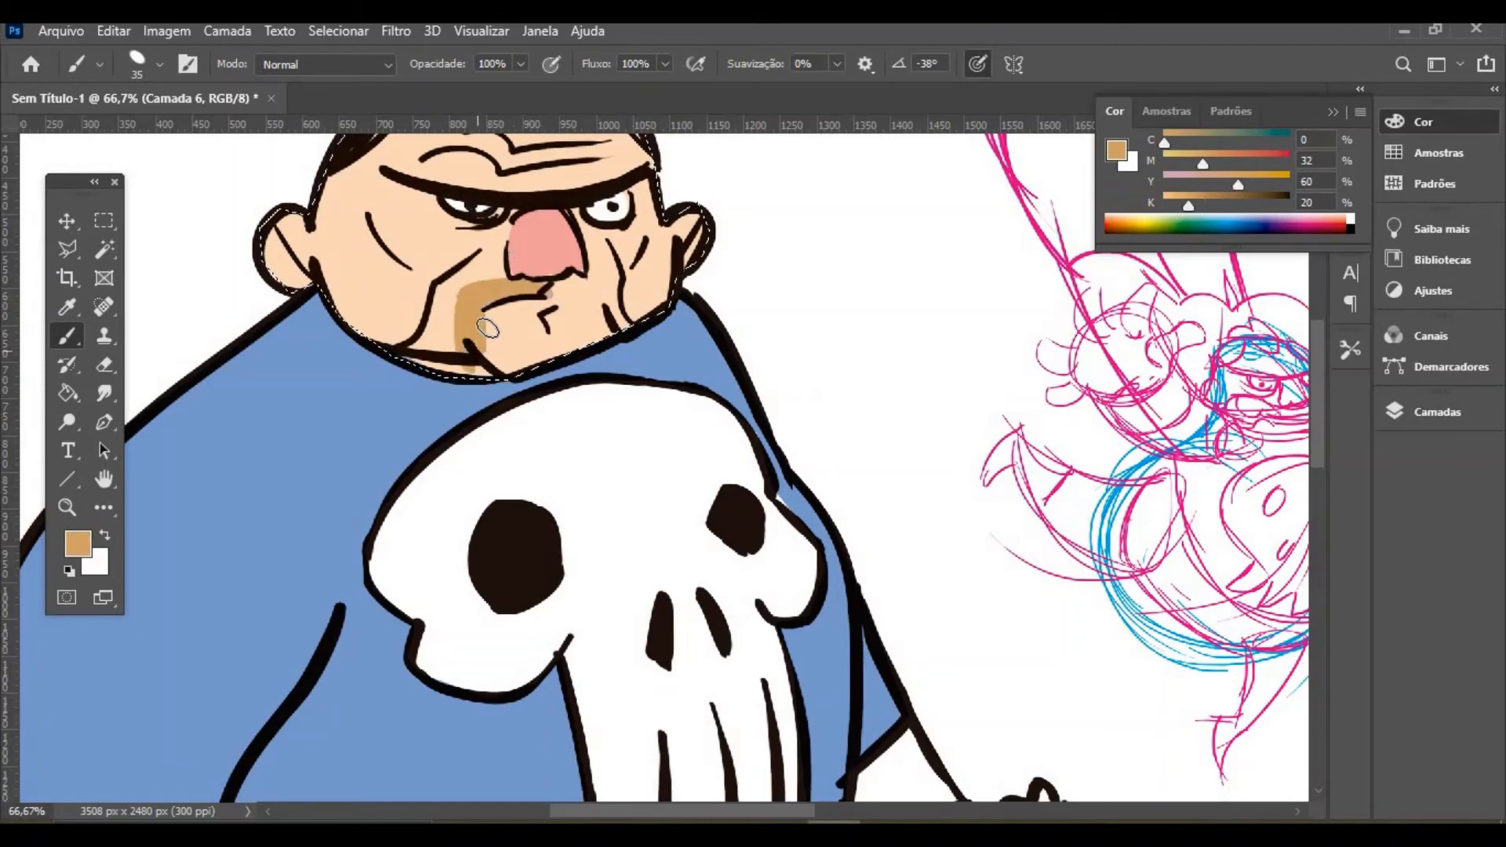
# Undo the trial beard strokes around the mouth
pyautogui.hotkey('ctrl', 'z')
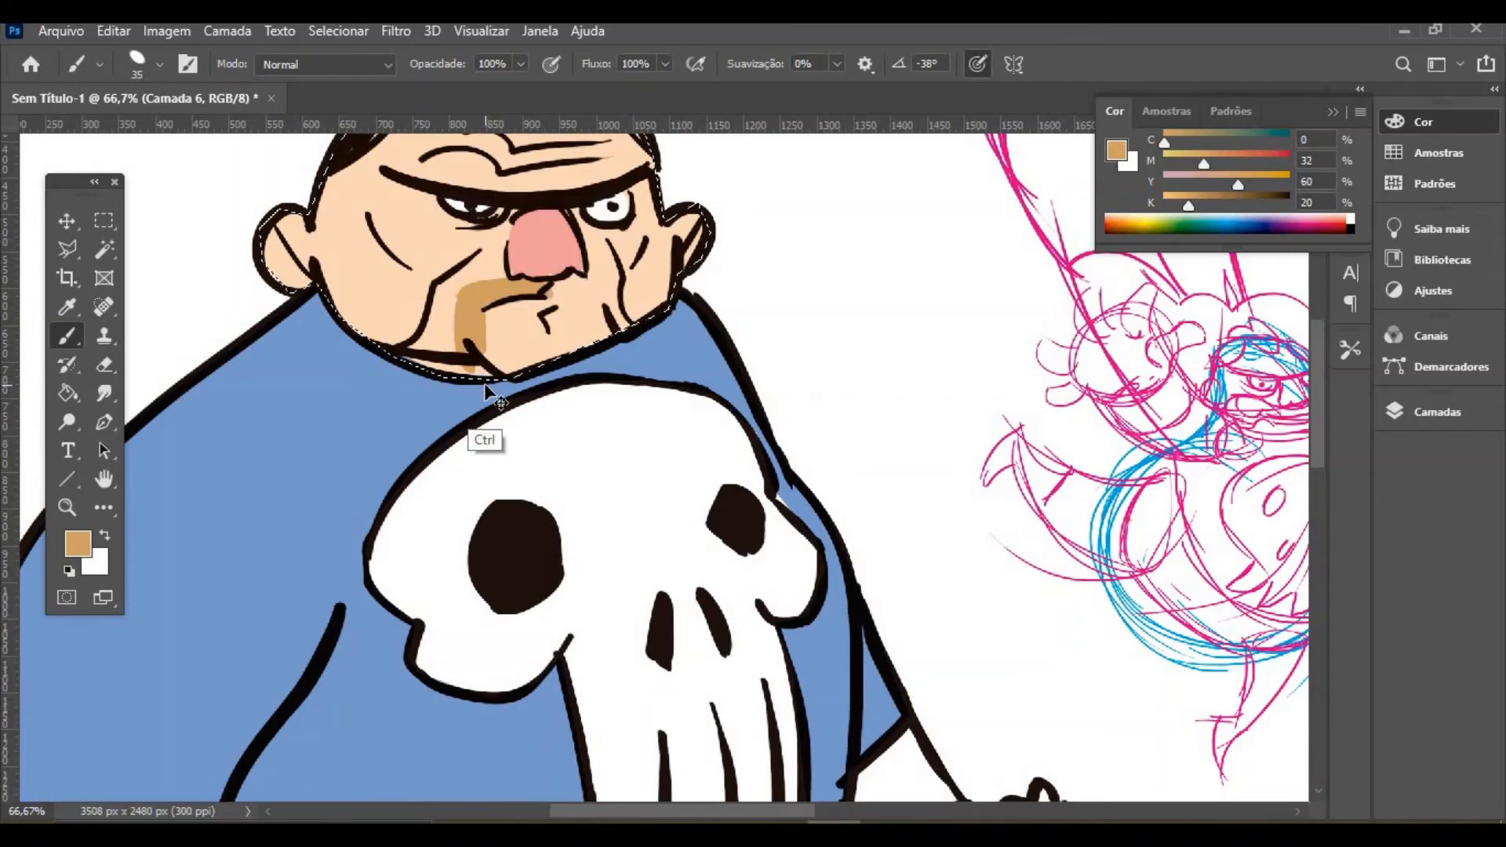
pyautogui.hotkey('ctrl', 'z')
pyautogui.hotkey('ctrl', 'z')
pyautogui.hotkey('ctrl', 'z')
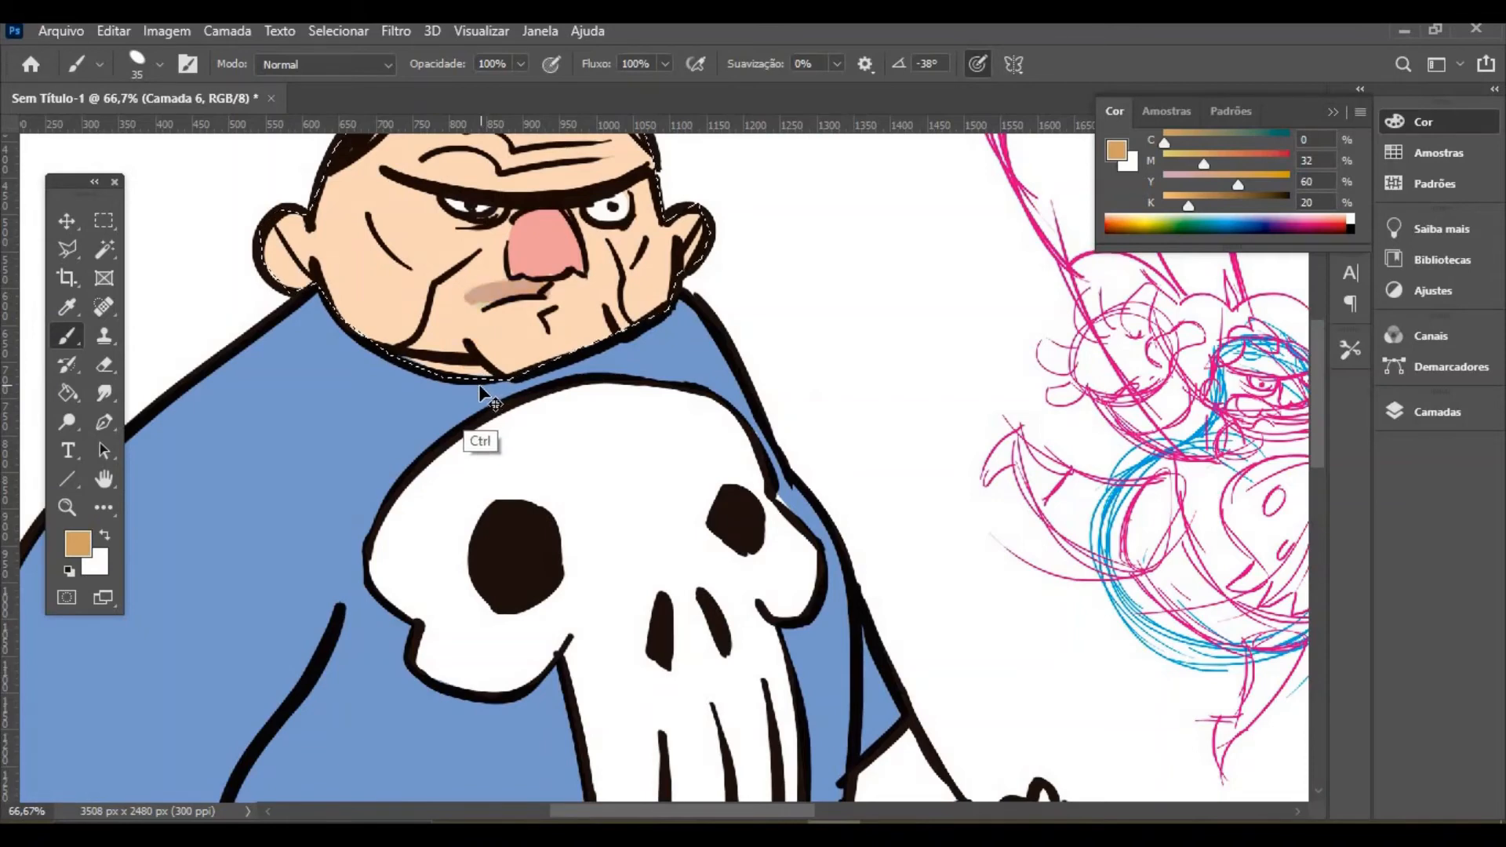
pyautogui.hotkey('ctrl', 'z')
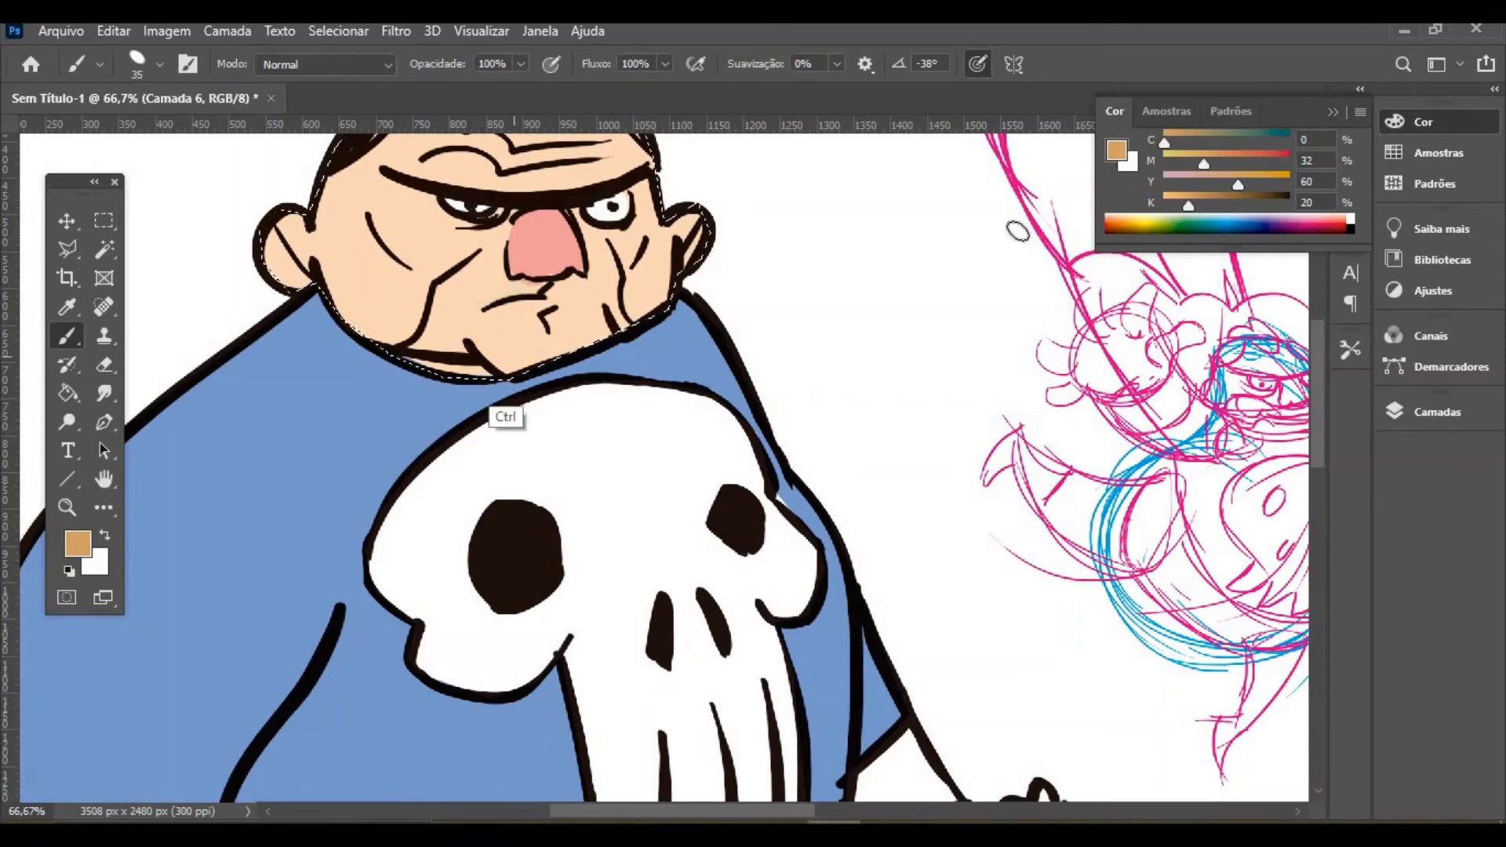
# Brush a brown beard shadow around the mouth, chin, jaw and sideburns with M 32, Y 44, K 34
pyautogui.click(1206, 205)
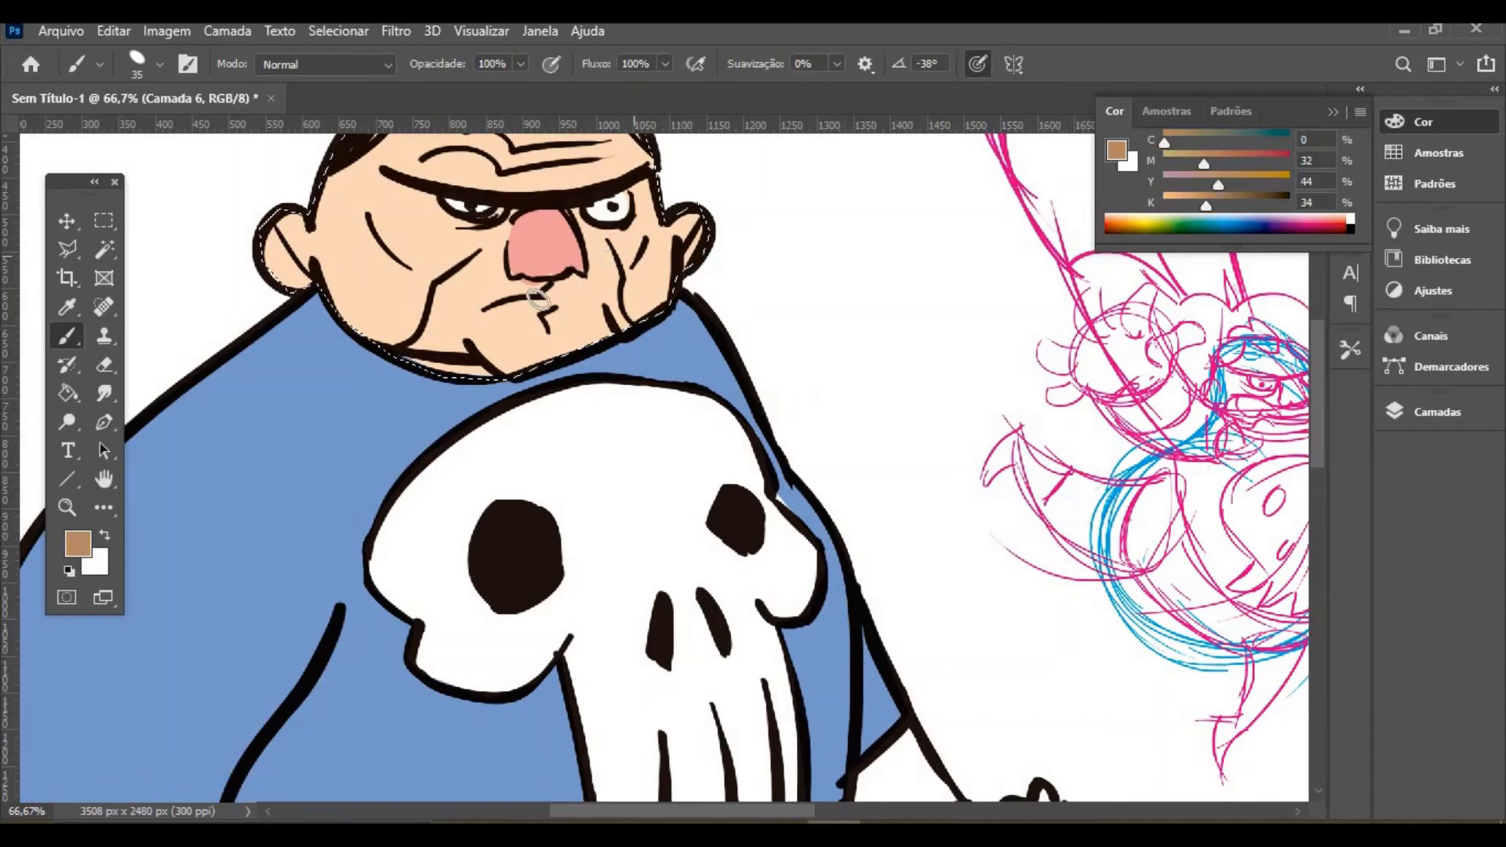
pyautogui.moveTo(469, 296)
pyautogui.mouseDown()
pyautogui.moveTo(540, 289)
pyautogui.moveTo(497, 296)
pyautogui.moveTo(469, 325)
pyautogui.moveTo(467, 304)
pyautogui.moveTo(480, 352)
pyautogui.moveTo(522, 350)
pyautogui.moveTo(482, 345)
pyautogui.moveTo(503, 366)
pyautogui.moveTo(480, 340)
pyautogui.moveTo(534, 347)
pyautogui.moveTo(521, 360)
pyautogui.moveTo(579, 346)
pyautogui.mouseUp()
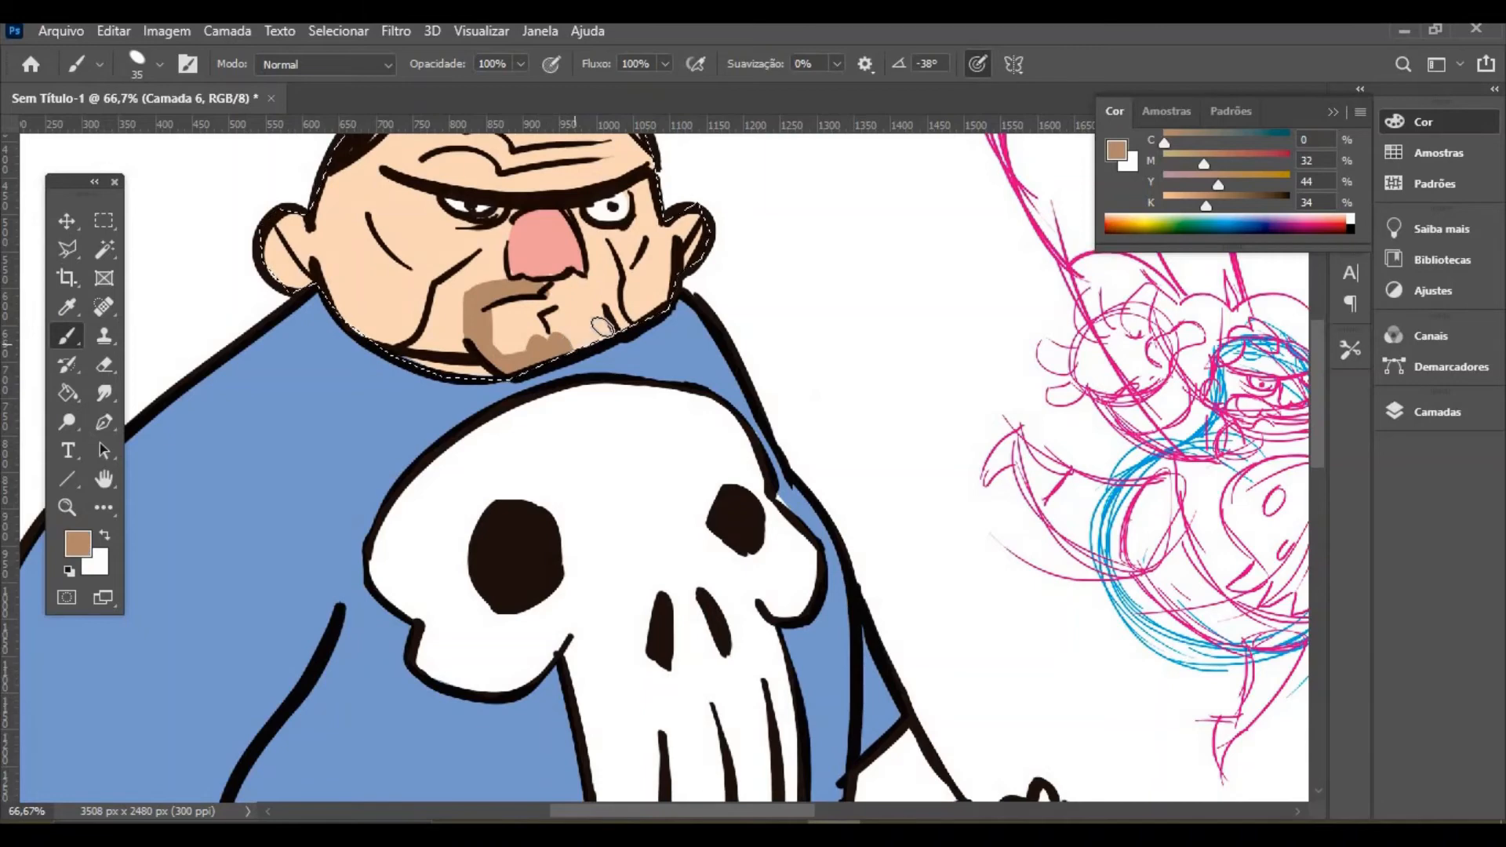
pyautogui.moveTo(546, 288)
pyautogui.mouseDown()
pyautogui.moveTo(596, 289)
pyautogui.moveTo(542, 289)
pyautogui.moveTo(602, 287)
pyautogui.moveTo(607, 304)
pyautogui.moveTo(603, 287)
pyautogui.moveTo(578, 342)
pyautogui.mouseUp()
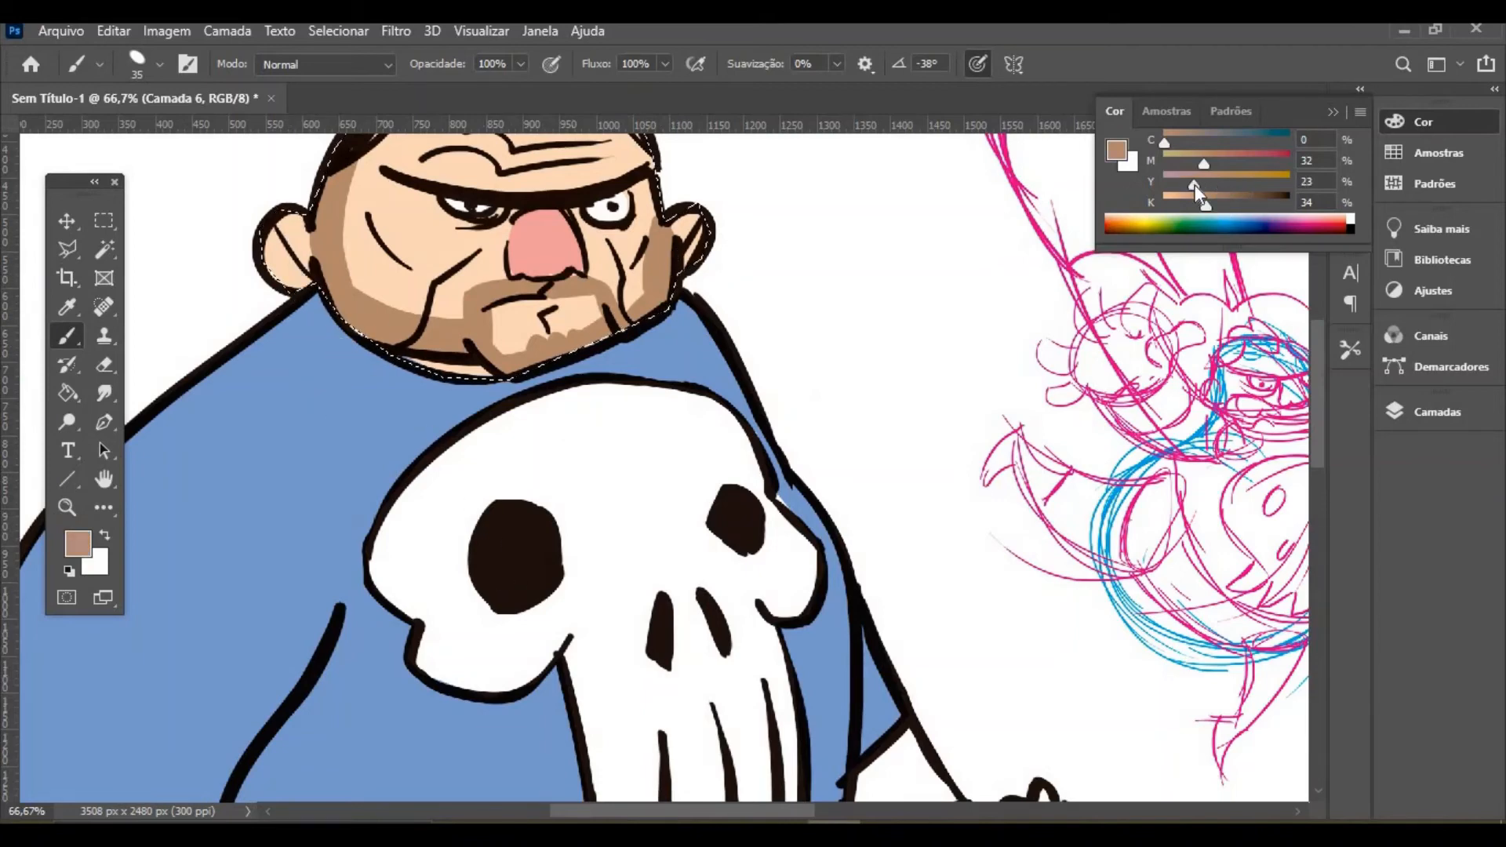
# Sample the skin tone, darken it to K 25 and brush shadows inside the ear and around both eyes
pyautogui.click(67, 306)
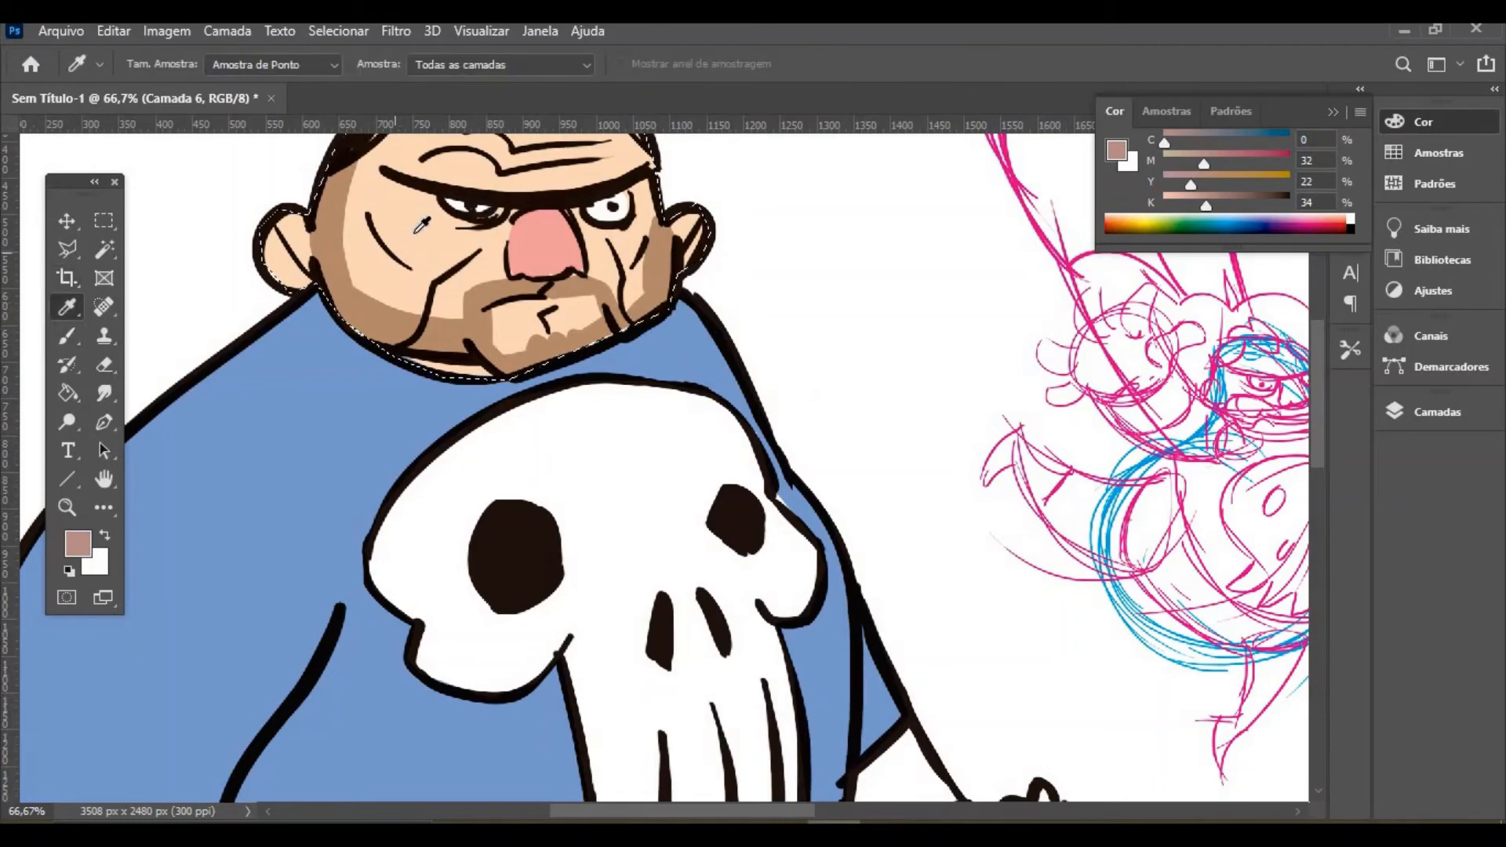
pyautogui.click(455, 229)
pyautogui.click(1192, 206)
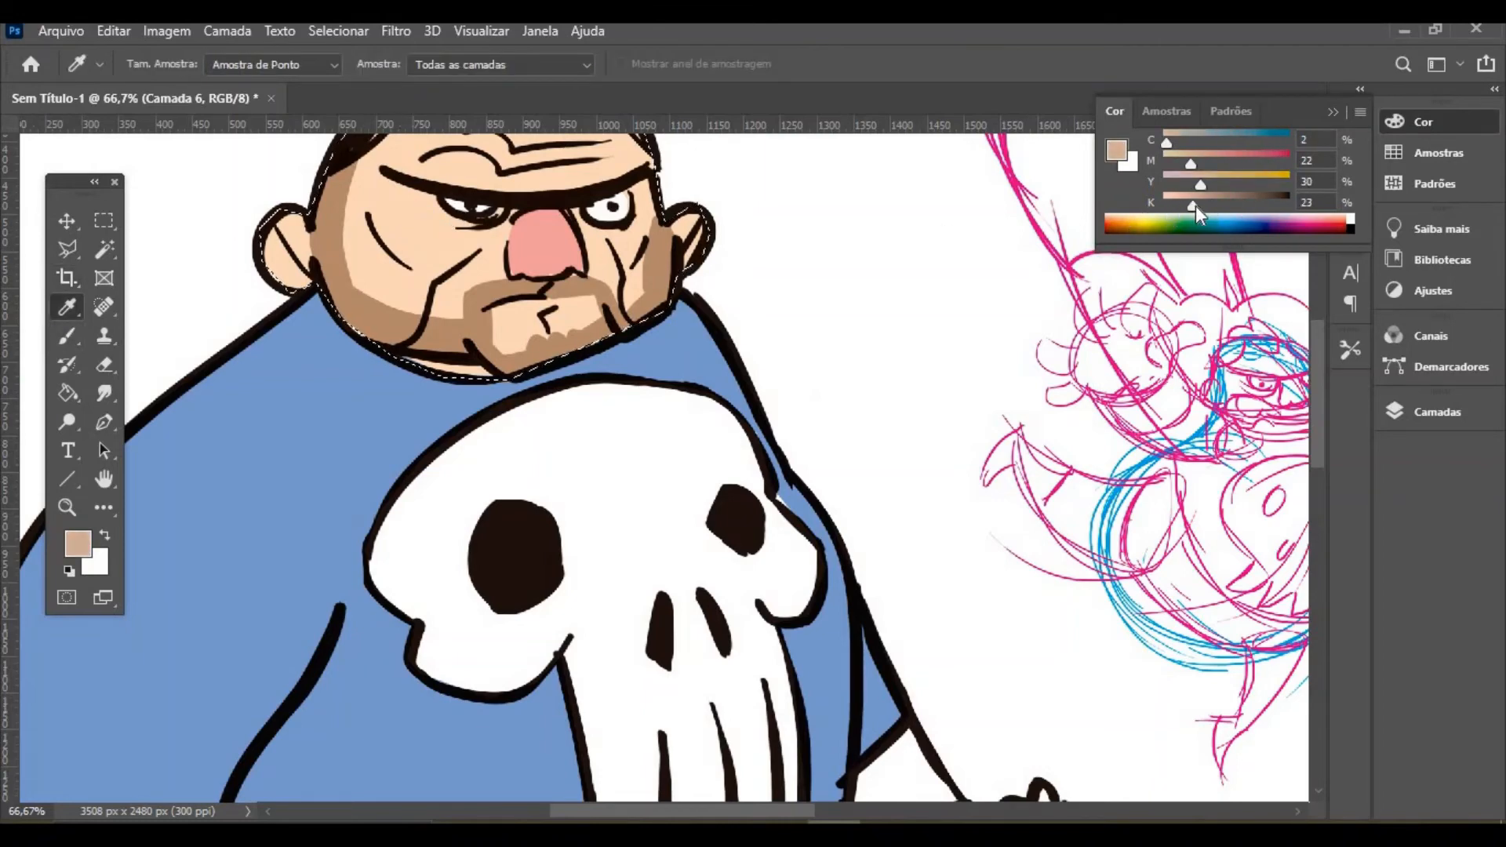
pyautogui.click(67, 336)
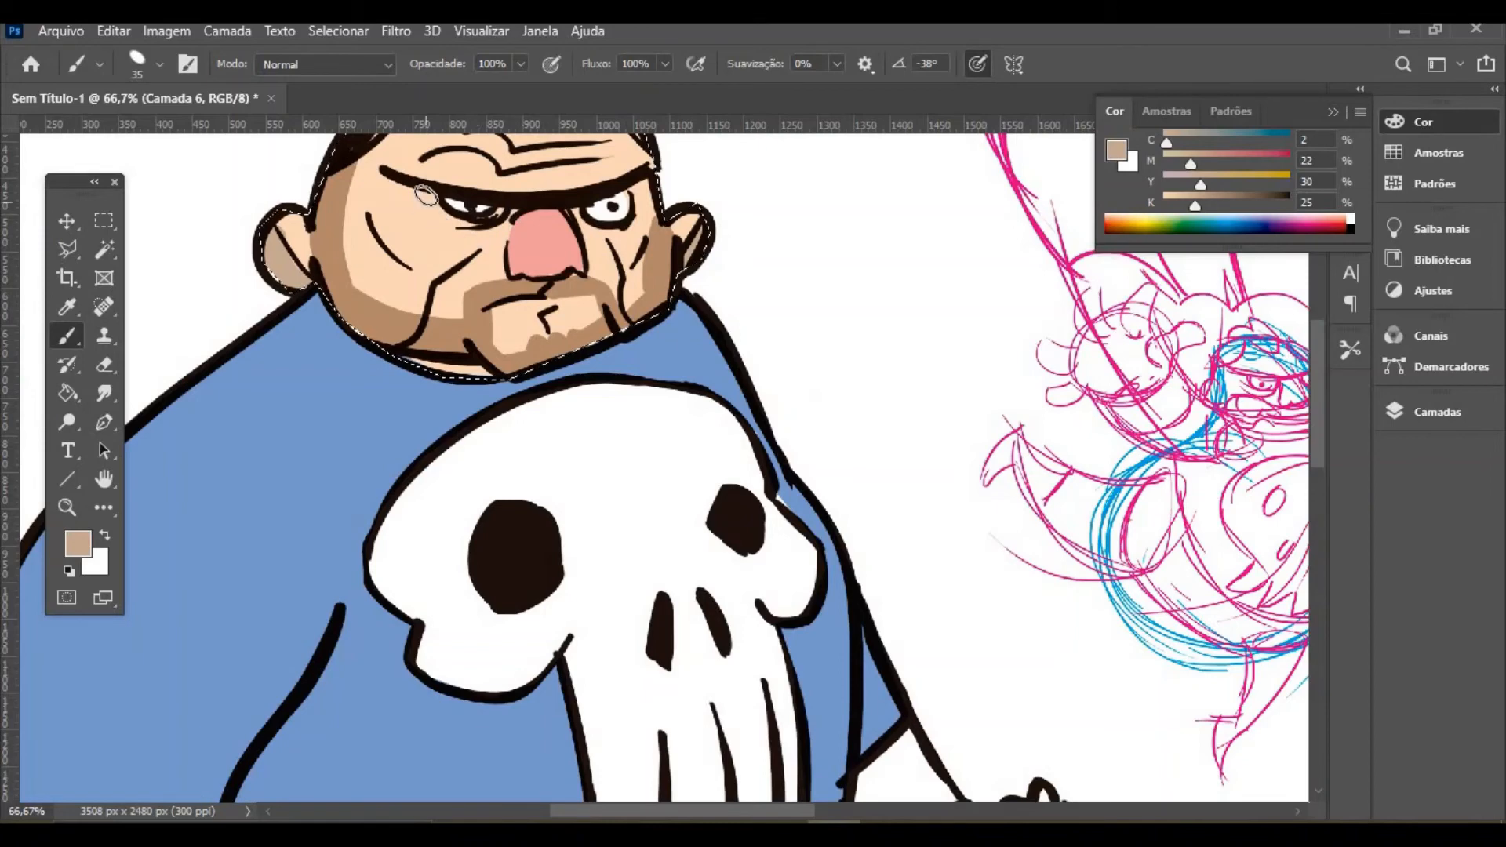
pyautogui.moveTo(474, 230)
pyautogui.mouseDown()
pyautogui.moveTo(439, 200)
pyautogui.moveTo(474, 229)
pyautogui.moveTo(498, 208)
pyautogui.moveTo(479, 232)
pyautogui.mouseUp()
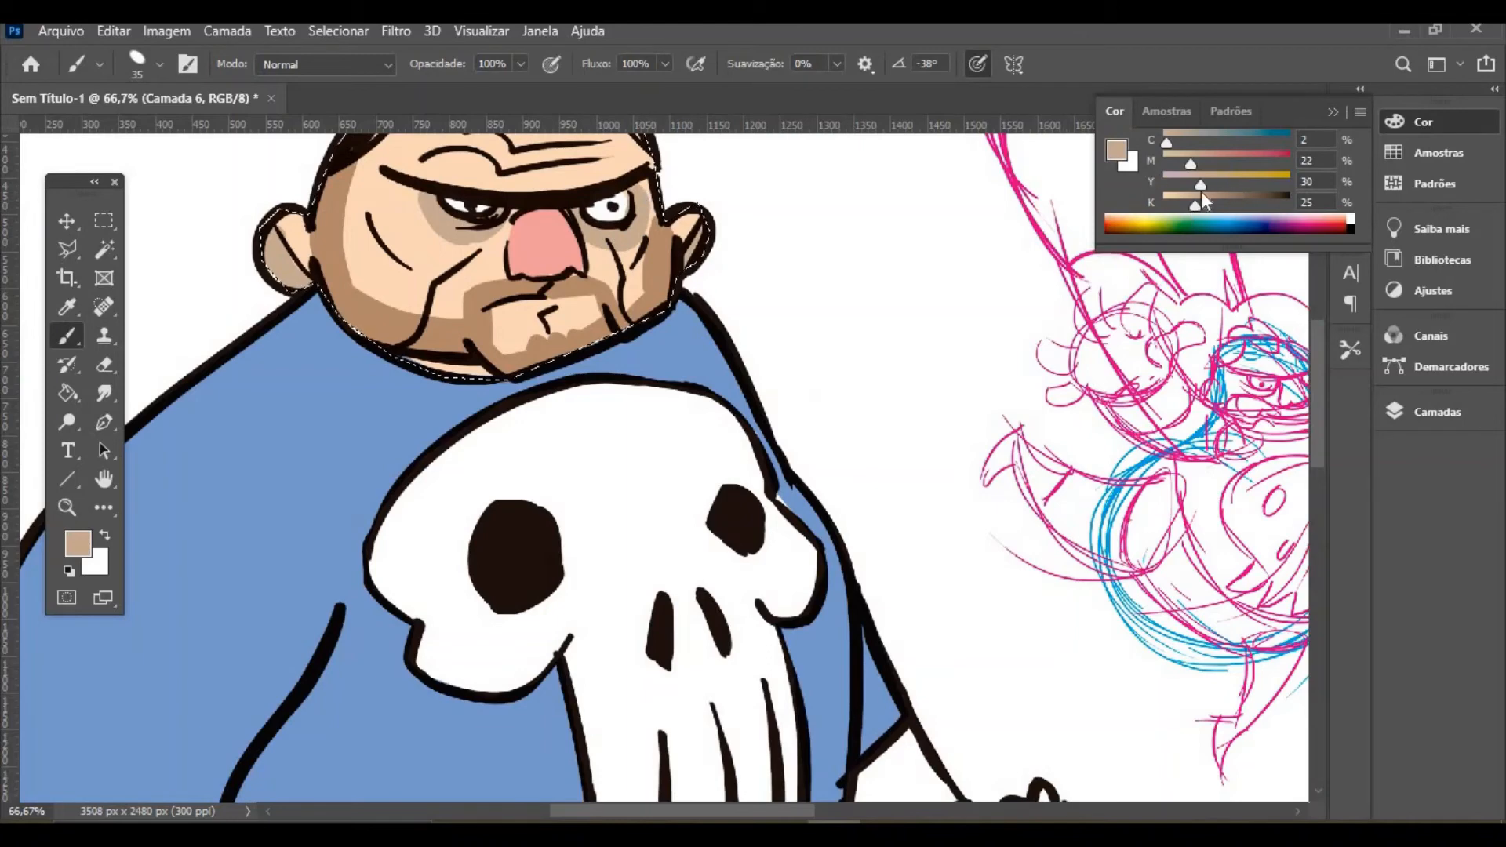
# Shade the whites of the eyes grey with C 2, M 0, Y 0, K 41 and a size 10 brush
pyautogui.moveTo(1200, 185)
pyautogui.mouseDown()
pyautogui.moveTo(1146, 190)
pyautogui.moveTo(1153, 164)
pyautogui.moveTo(1213, 204)
pyautogui.mouseUp()
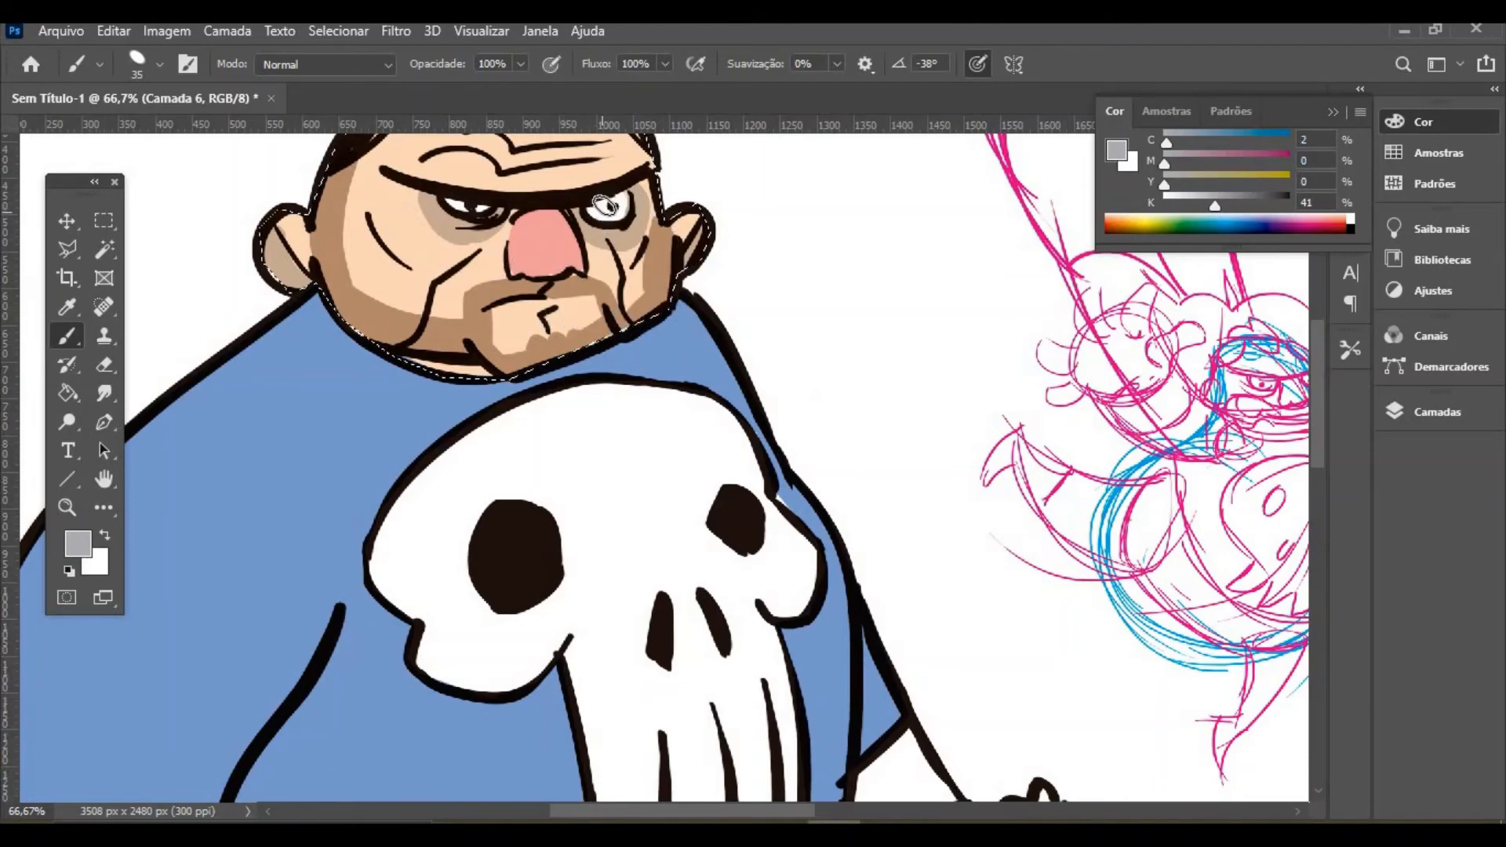
pyautogui.press('[')
pyautogui.press('[')
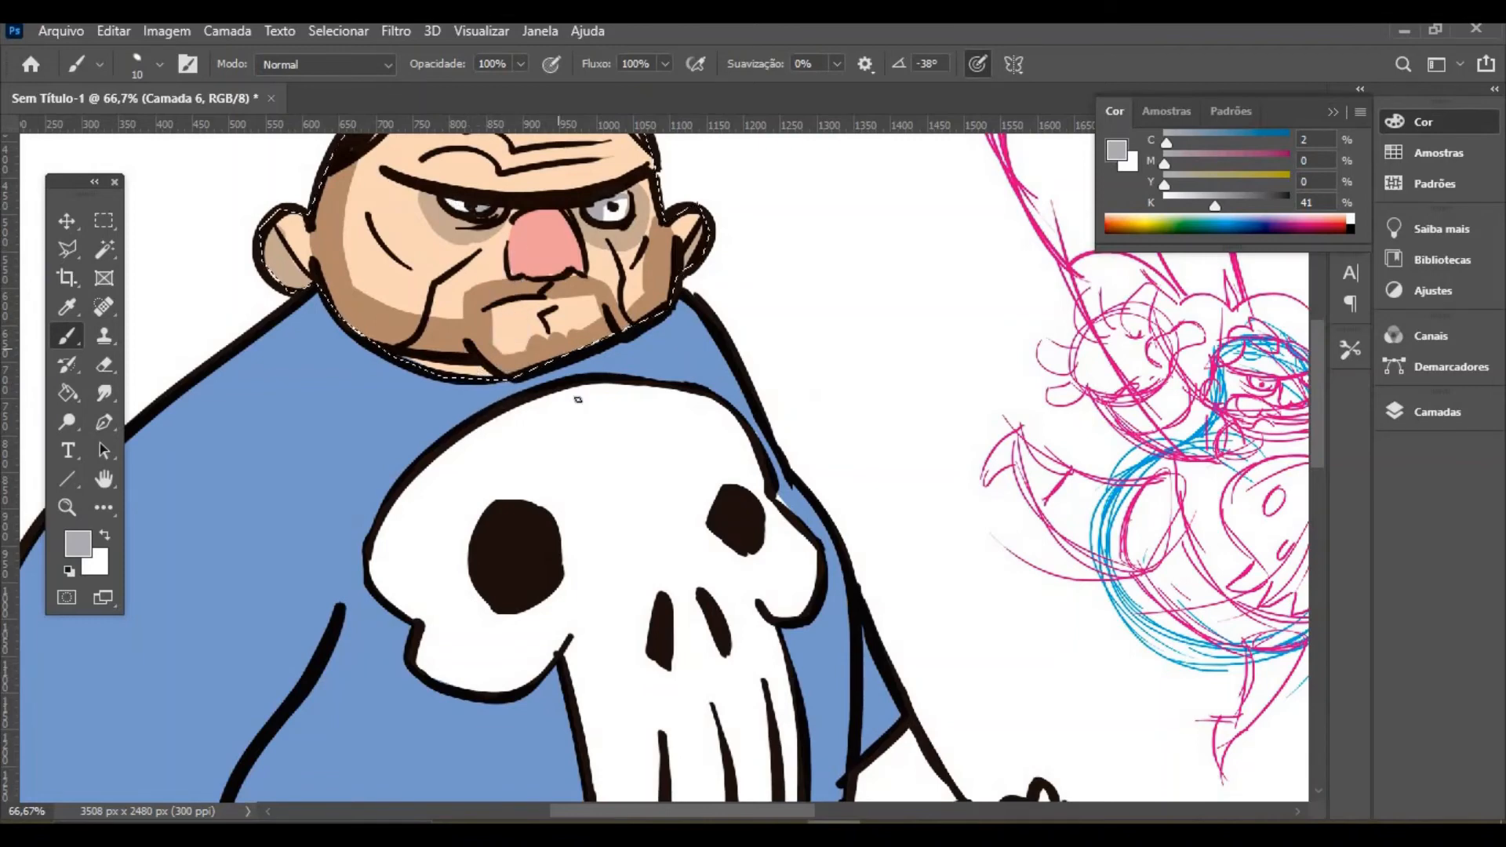
# Sample the nose's pink, darken it to K 23 and brush a shadow along one side of the nose at size 25
pyautogui.click(67, 307)
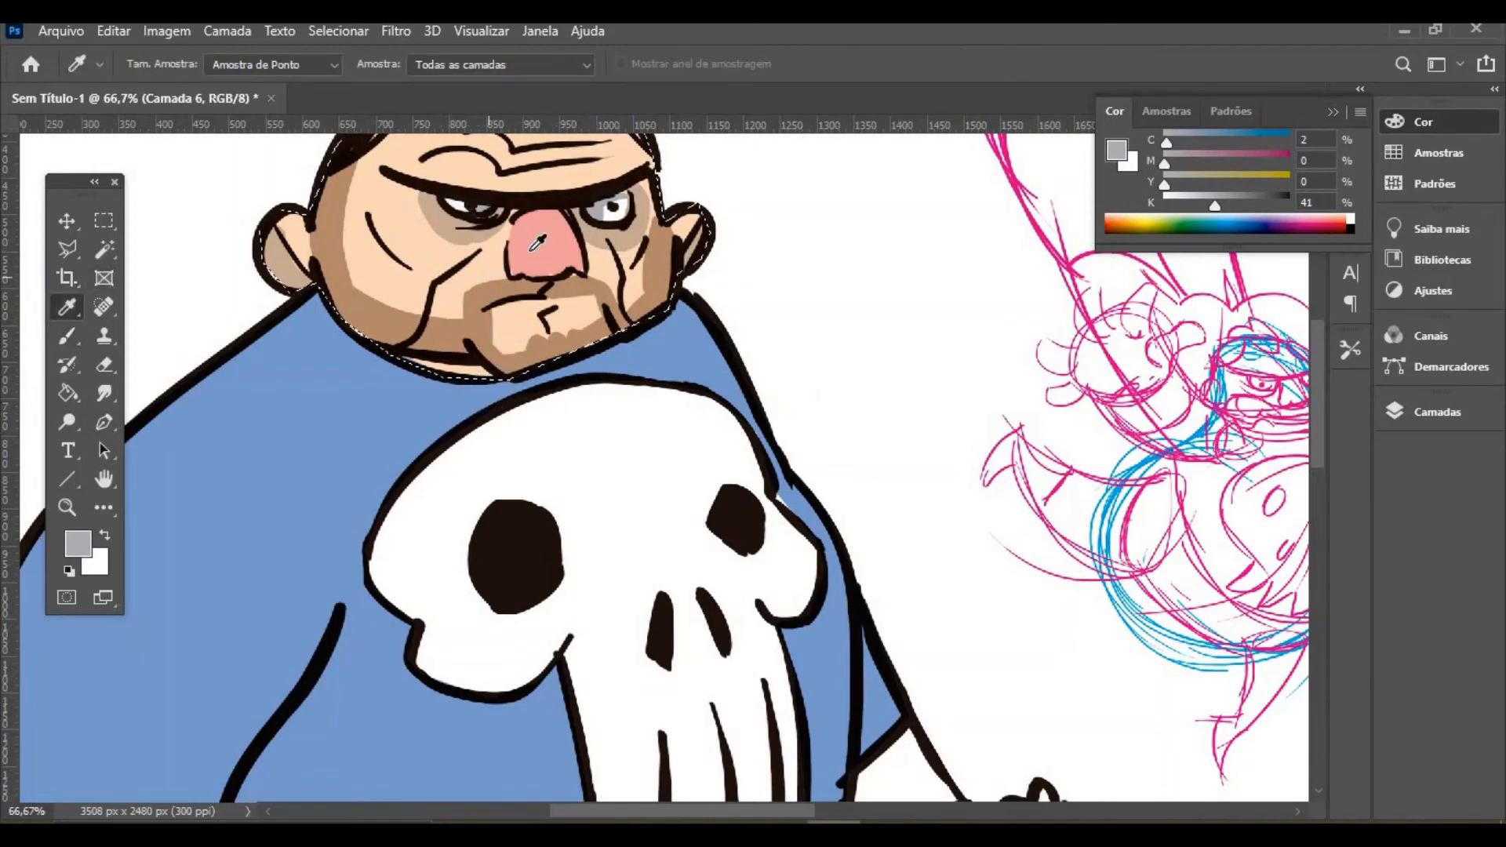
pyautogui.click(540, 244)
pyautogui.click(68, 337)
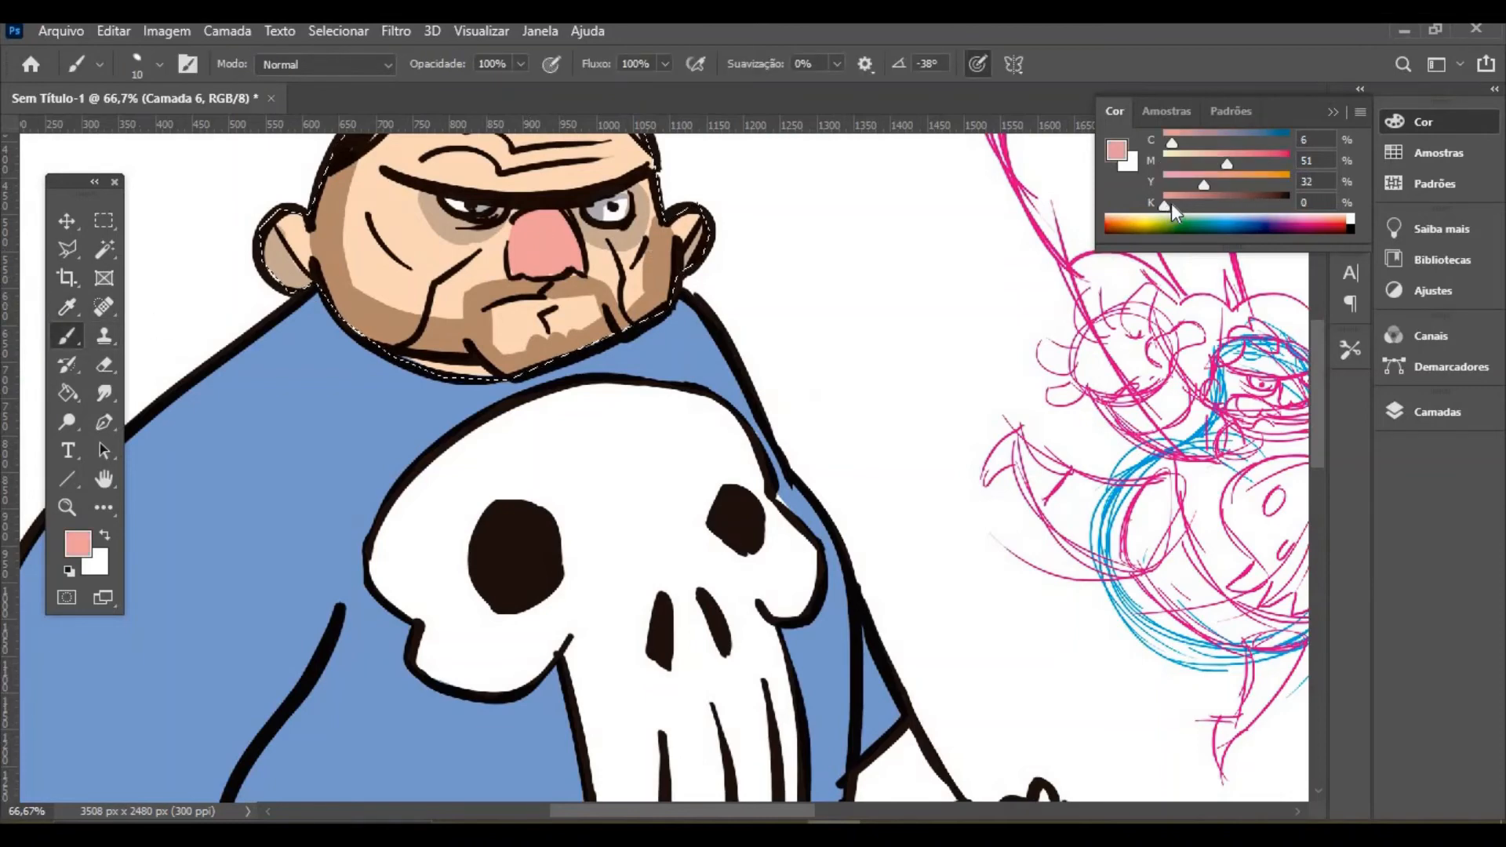
pyautogui.moveTo(1167, 205); pyautogui.dragTo(1192, 206)
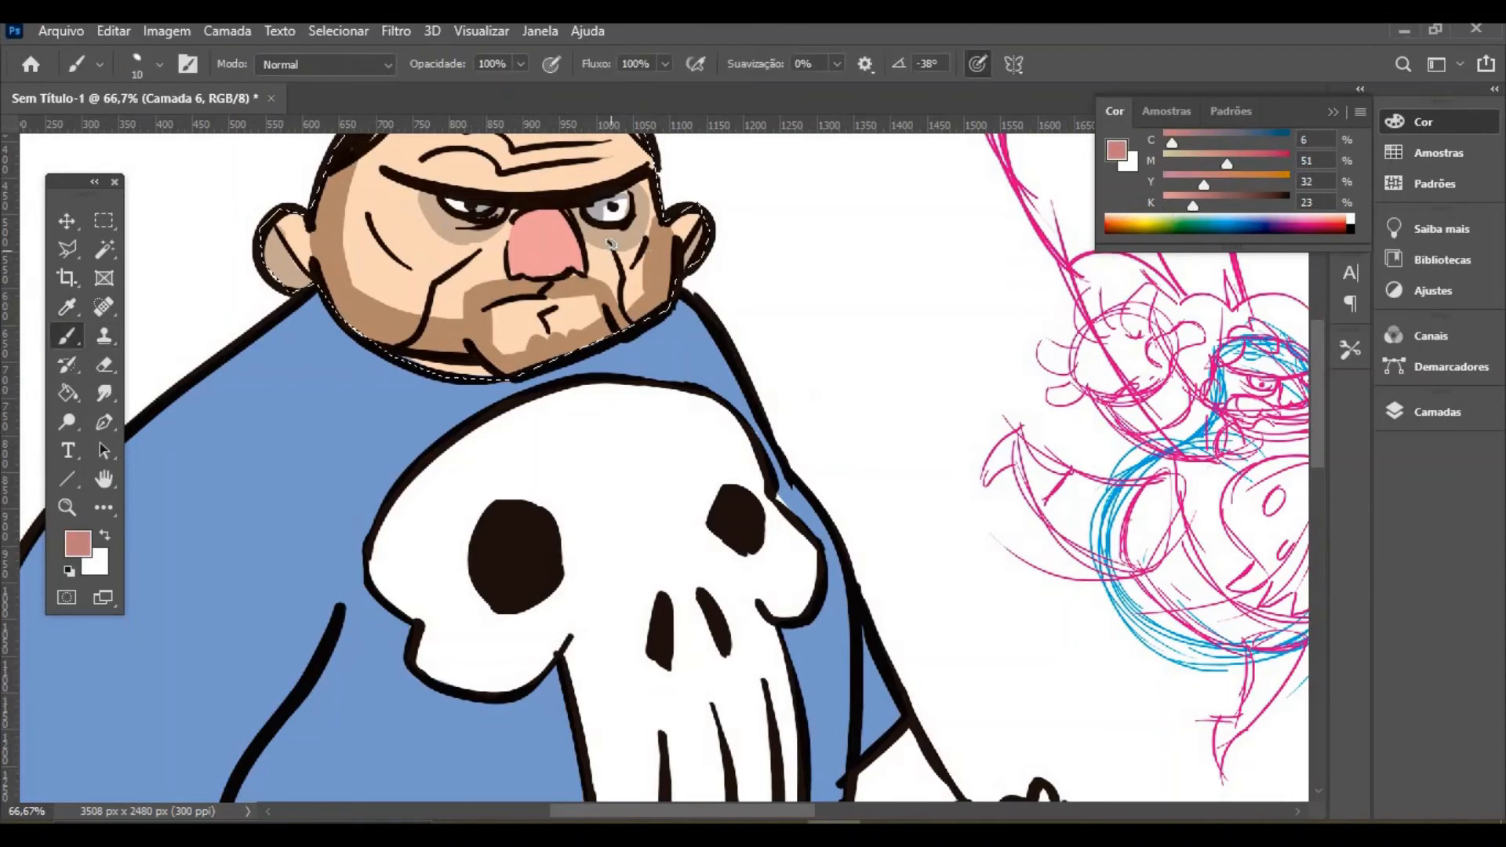
pyautogui.press(']')
pyautogui.press(']')
pyautogui.press(']')
pyautogui.moveTo(529, 218)
pyautogui.mouseDown()
pyautogui.moveTo(530, 261)
pyautogui.moveTo(515, 234)
pyautogui.moveTo(513, 274)
pyautogui.moveTo(529, 232)
pyautogui.moveTo(531, 259)
pyautogui.mouseUp()
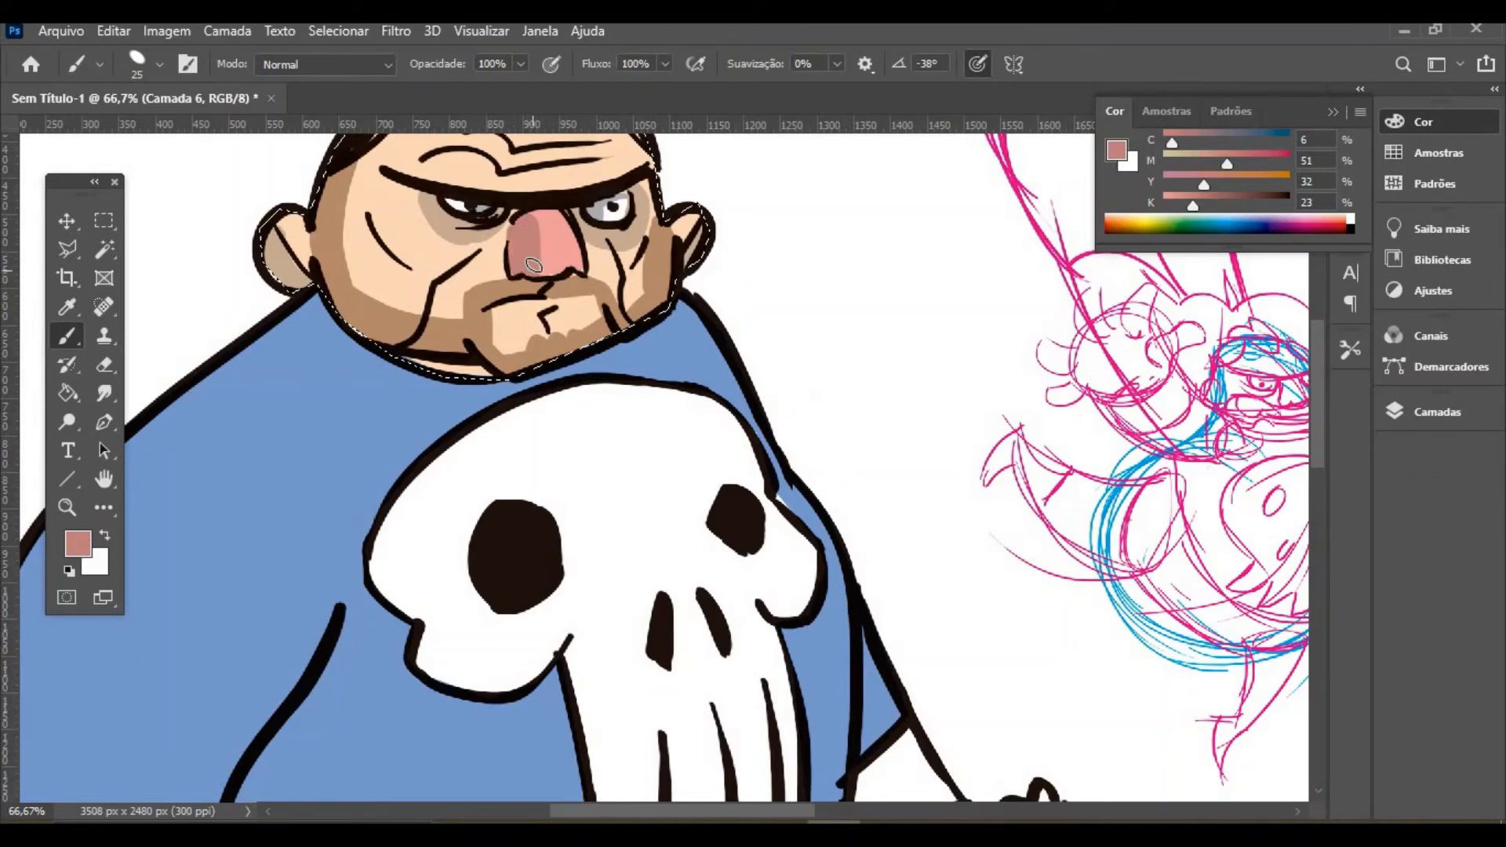
# Sample the skin tone, darken it to K 21 and brush a shadow over the shaded half of the forehead, temple and cheek
pyautogui.click(67, 307)
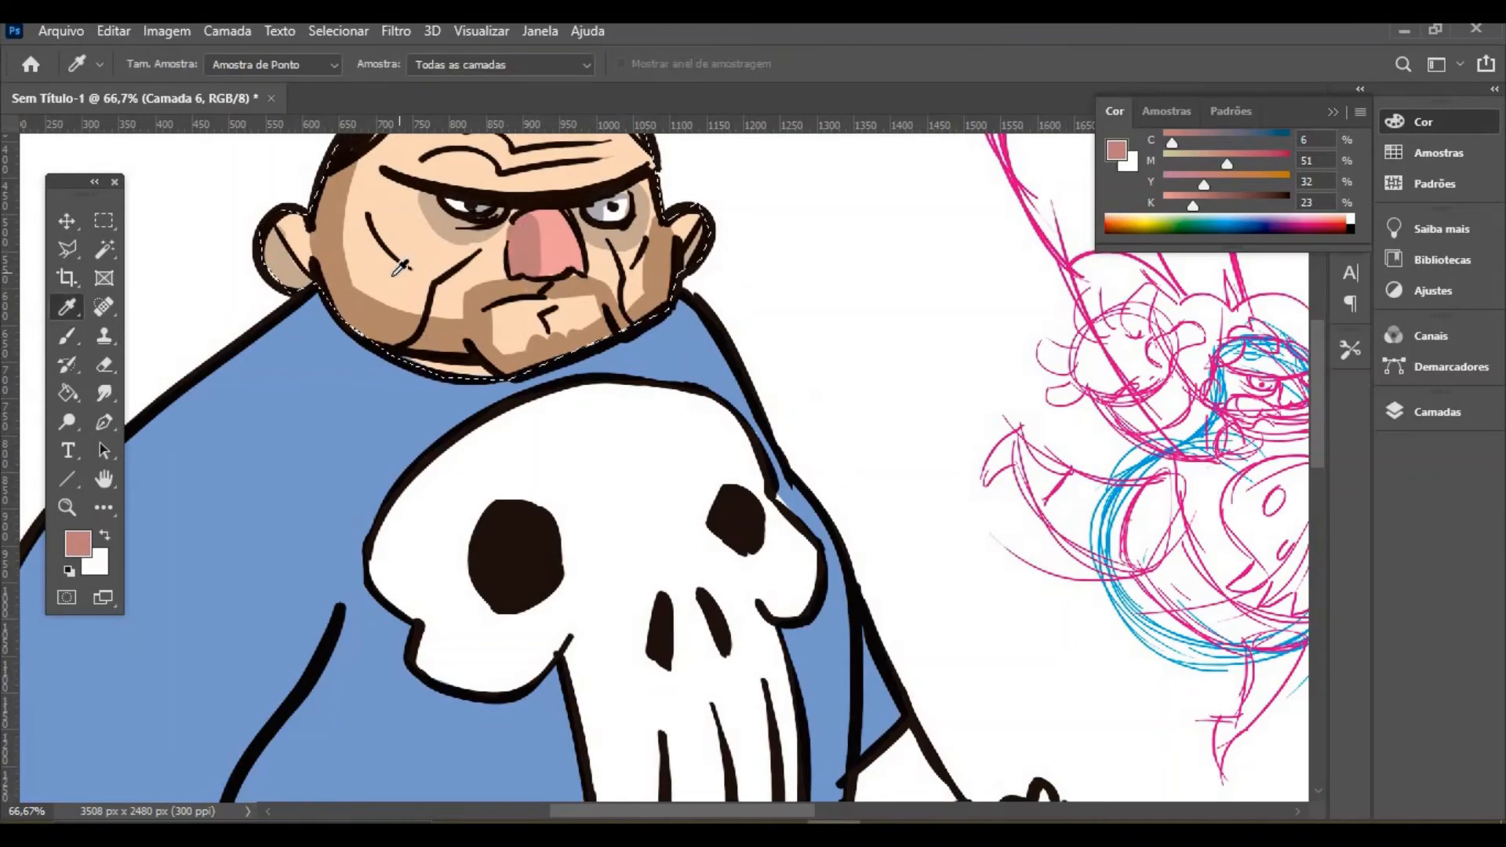
pyautogui.click(400, 267)
pyautogui.moveTo(1168, 205); pyautogui.dragTo(1187, 207)
pyautogui.click(104, 478)
pyautogui.moveTo(366, 294); pyautogui.dragTo(369, 450)
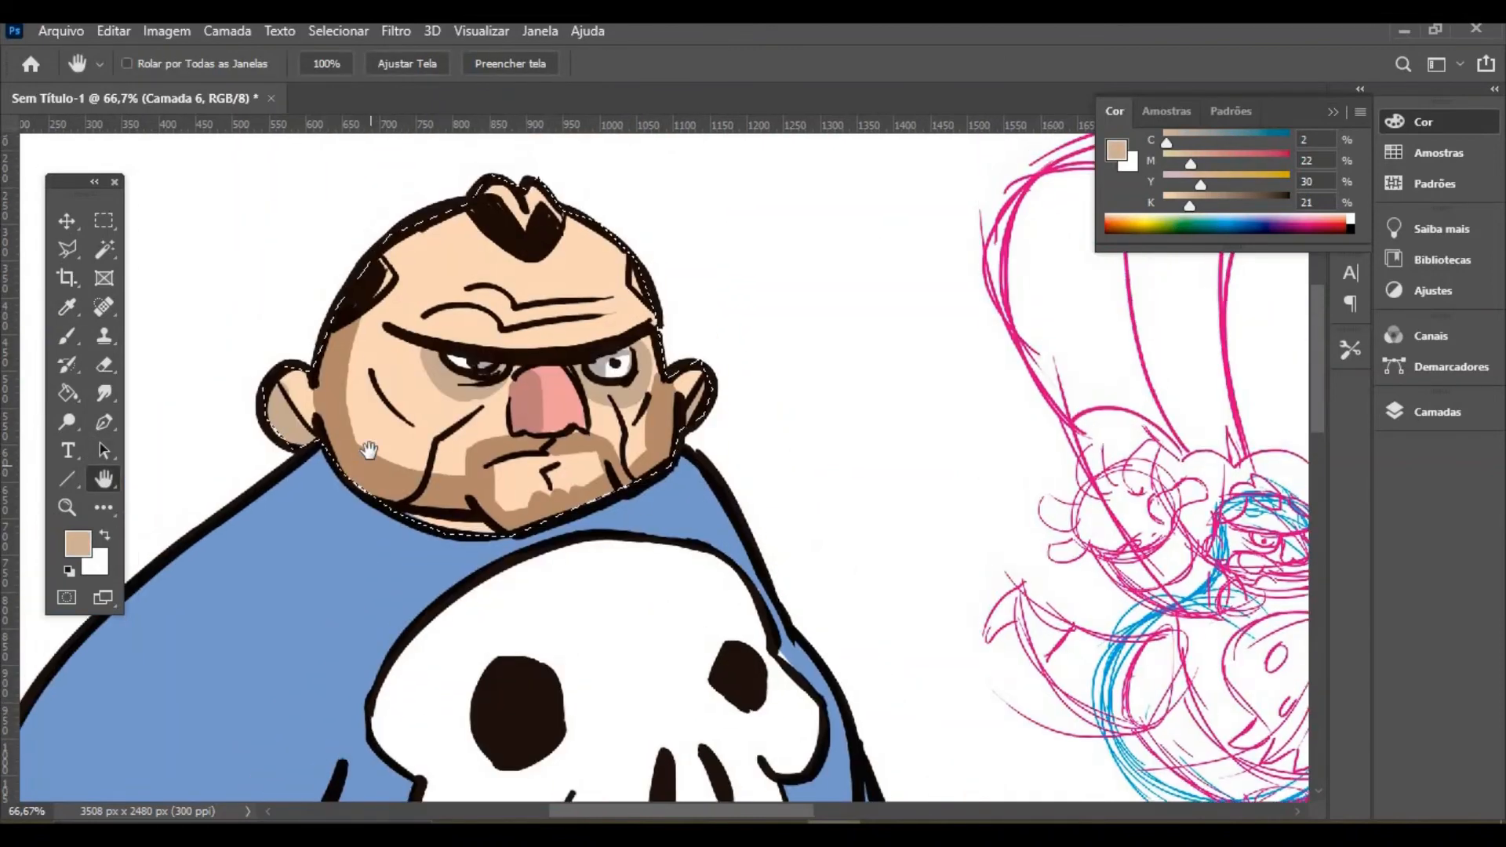
pyautogui.press('b')
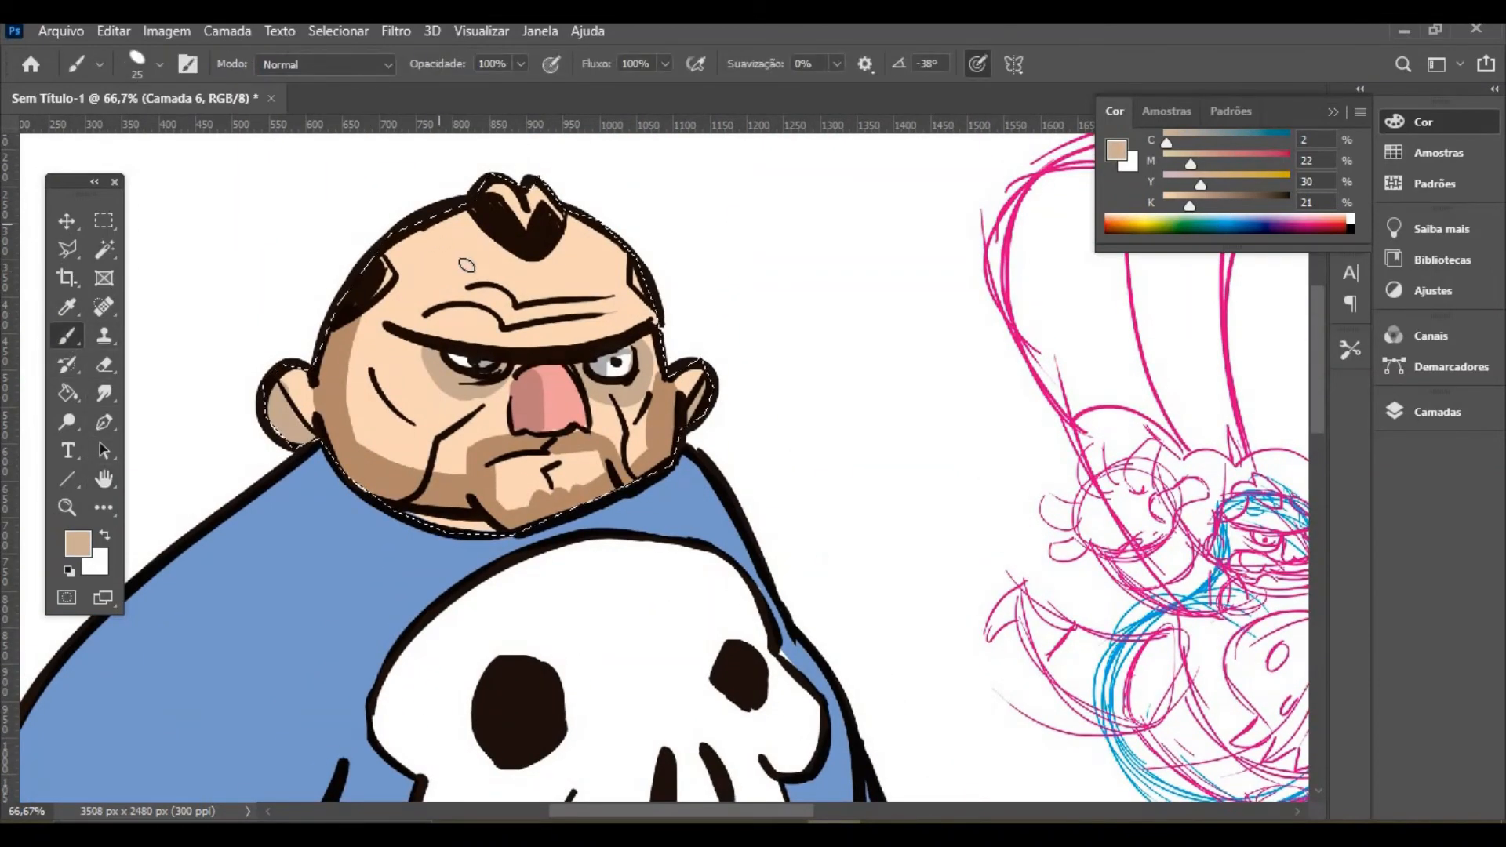
pyautogui.moveTo(467, 265)
pyautogui.mouseDown()
pyautogui.moveTo(452, 327)
pyautogui.moveTo(453, 262)
pyautogui.moveTo(451, 331)
pyautogui.moveTo(451, 253)
pyautogui.moveTo(448, 336)
pyautogui.moveTo(441, 232)
pyautogui.moveTo(432, 276)
pyautogui.moveTo(428, 245)
pyautogui.moveTo(440, 230)
pyautogui.moveTo(391, 253)
pyautogui.moveTo(408, 313)
pyautogui.moveTo(417, 242)
pyautogui.moveTo(430, 329)
pyautogui.moveTo(394, 387)
pyautogui.moveTo(404, 341)
pyautogui.moveTo(412, 378)
pyautogui.moveTo(403, 390)
pyautogui.moveTo(408, 302)
pyautogui.moveTo(401, 370)
pyautogui.moveTo(411, 312)
pyautogui.moveTo(418, 351)
pyautogui.moveTo(414, 366)
pyautogui.moveTo(397, 354)
pyautogui.moveTo(404, 290)
pyautogui.moveTo(380, 346)
pyautogui.moveTo(392, 300)
pyautogui.moveTo(352, 362)
pyautogui.moveTo(366, 366)
pyautogui.moveTo(368, 443)
pyautogui.moveTo(429, 450)
pyautogui.moveTo(361, 440)
pyautogui.moveTo(432, 455)
pyautogui.moveTo(373, 446)
pyautogui.moveTo(410, 465)
pyautogui.moveTo(362, 440)
pyautogui.moveTo(428, 461)
pyautogui.moveTo(440, 439)
pyautogui.moveTo(443, 466)
pyautogui.moveTo(367, 439)
pyautogui.moveTo(428, 460)
pyautogui.moveTo(370, 354)
pyautogui.mouseUp()
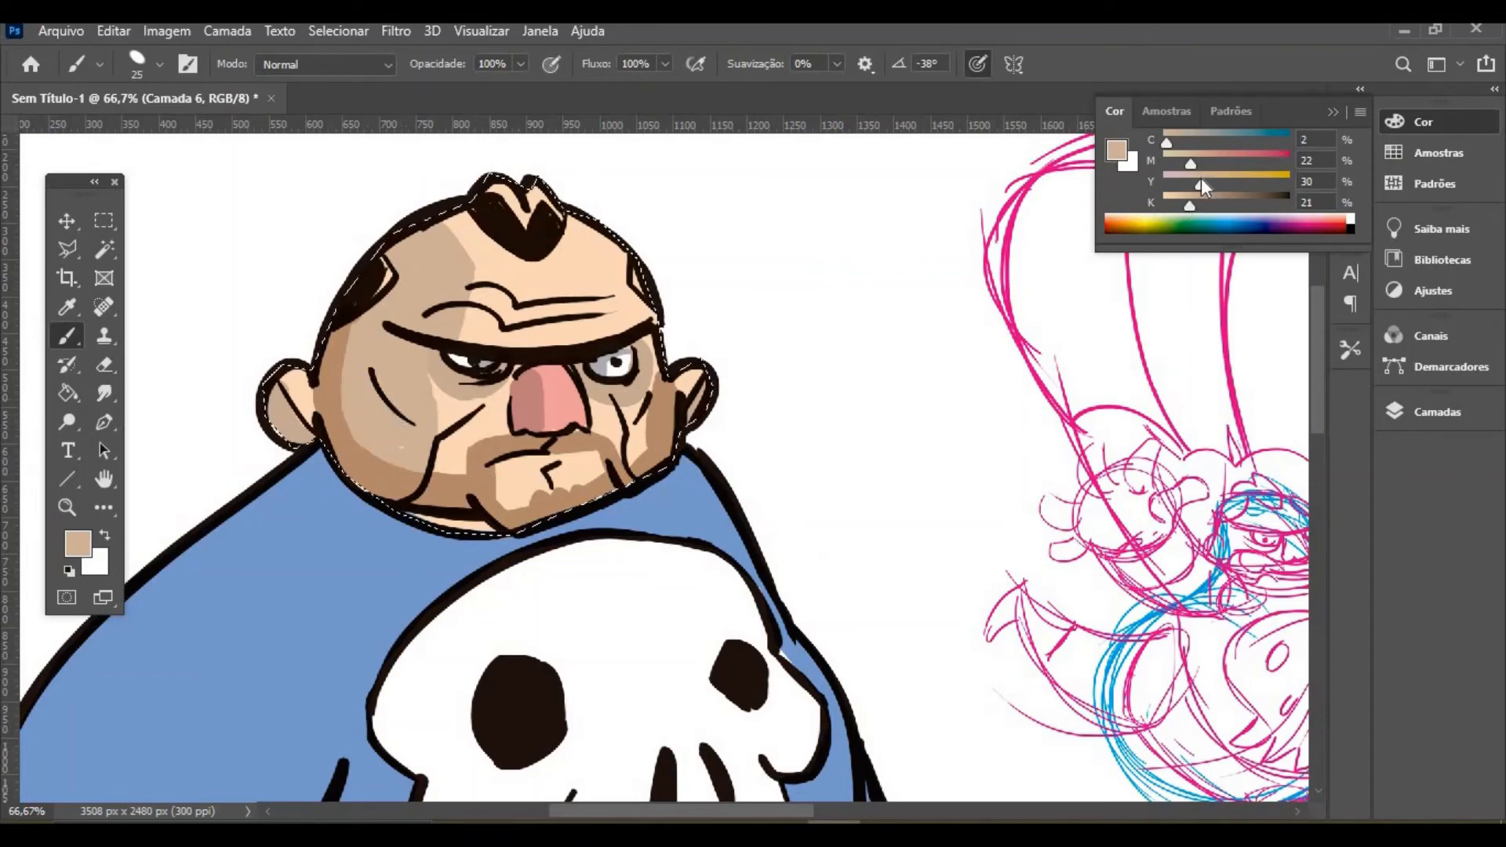
# Set the colour to pure white with all CMYK values at 0 and paint the streaks in the front hair tuft
pyautogui.moveTo(1199, 185); pyautogui.dragTo(1098, 205)
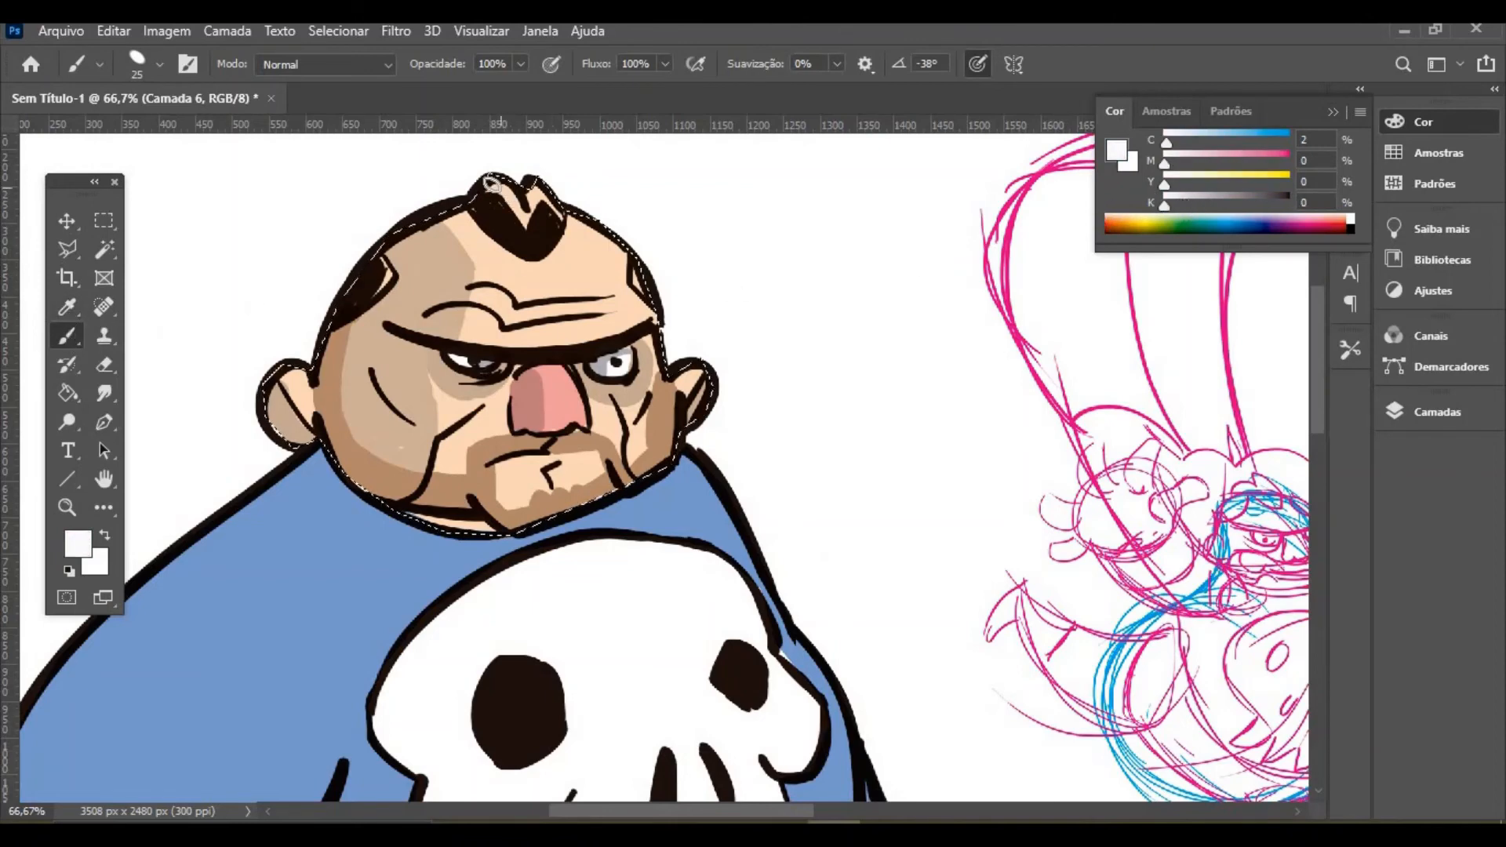
pyautogui.moveTo(488, 187); pyautogui.dragTo(524, 211)
pyautogui.moveTo(1167, 143); pyautogui.dragTo(1114, 135)
pyautogui.moveTo(492, 192)
pyautogui.mouseDown()
pyautogui.moveTo(525, 203)
pyautogui.moveTo(534, 236)
pyautogui.moveTo(556, 209)
pyautogui.mouseUp()
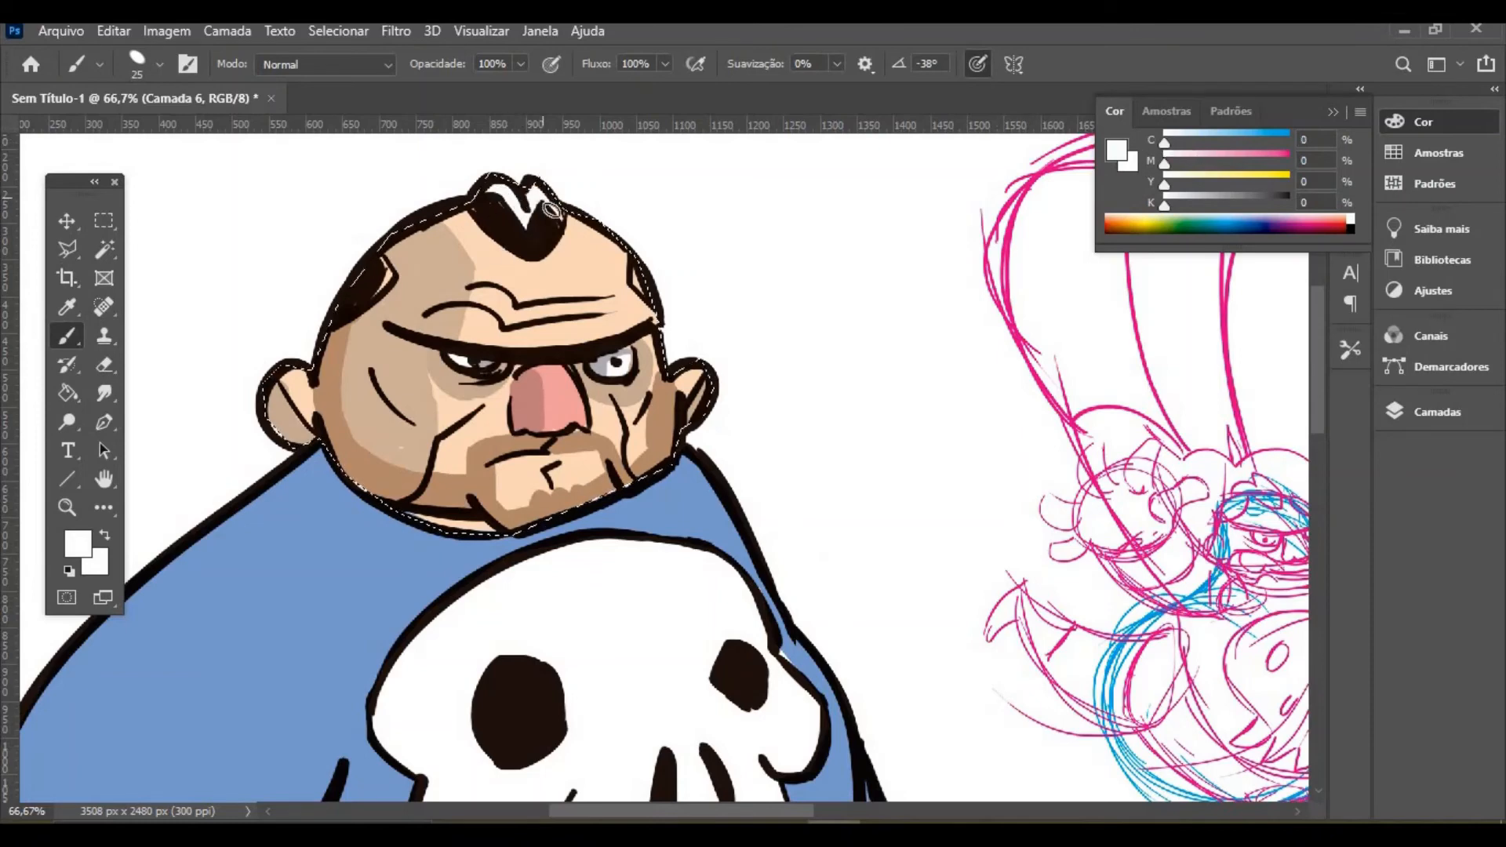
# Select the blue clothes, sample their blue, darken it to K 19 and brush shadows on the sleeve, torso and trousers at size 125
pyautogui.hotkey('ctrl', '-')
pyautogui.hotkey('ctrl', '-')
pyautogui.hotkey('ctrl', '-')
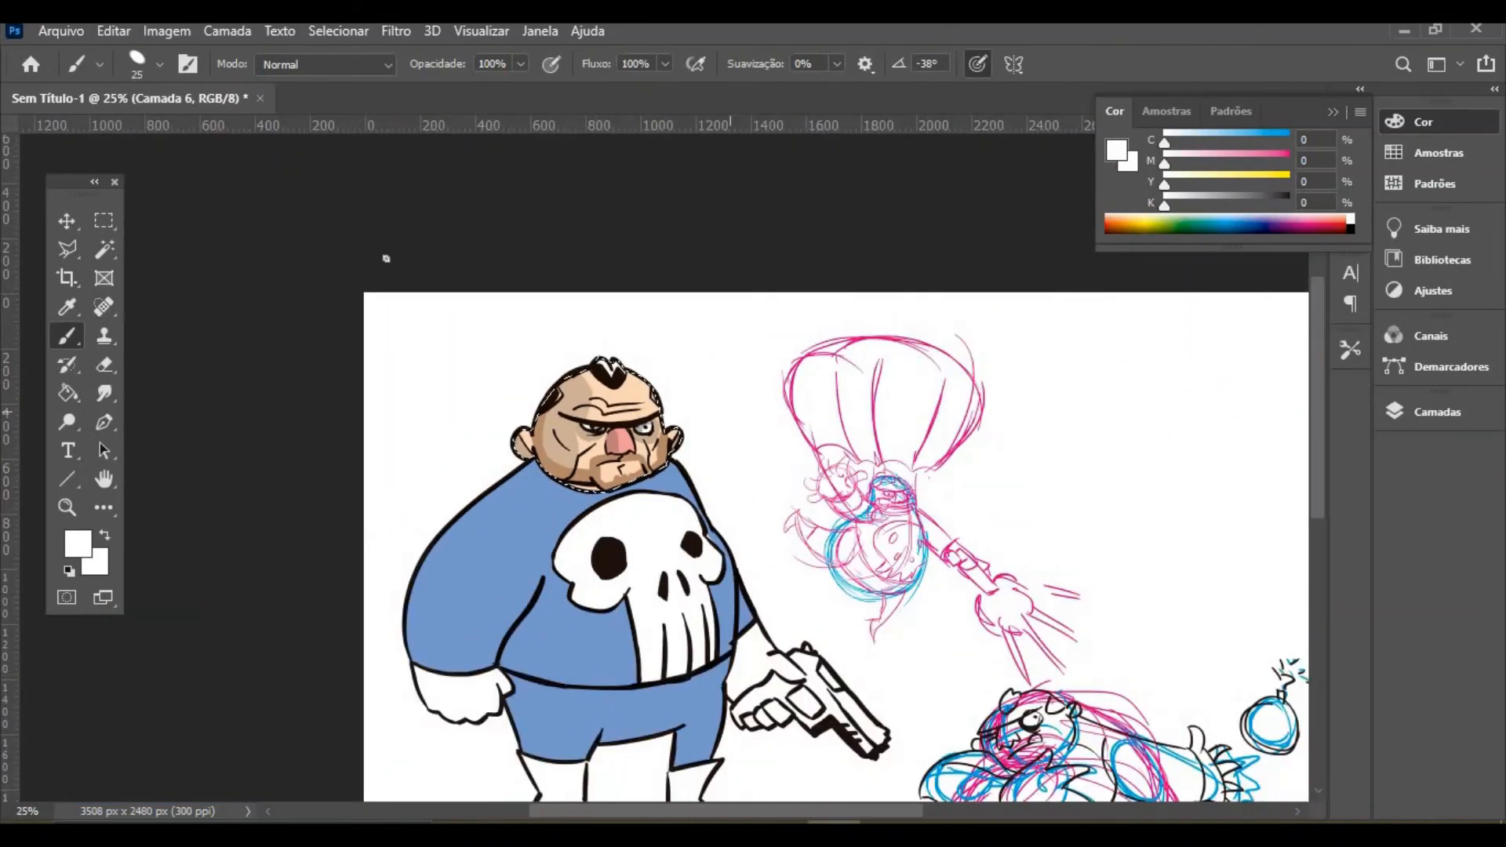
pyautogui.click(67, 307)
pyautogui.click(487, 560)
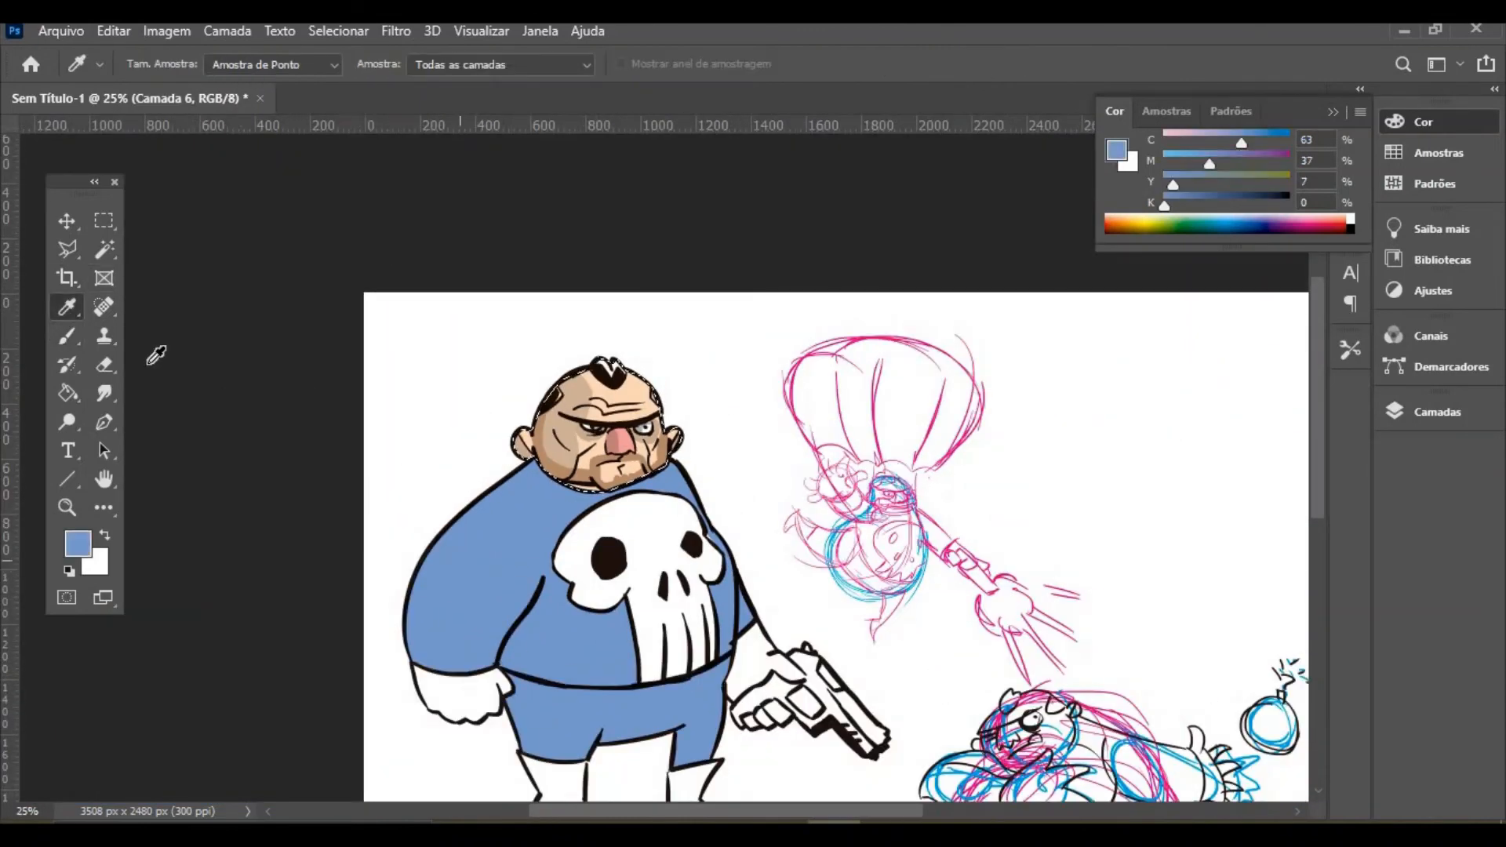
pyautogui.click(104, 249)
pyautogui.click(604, 589)
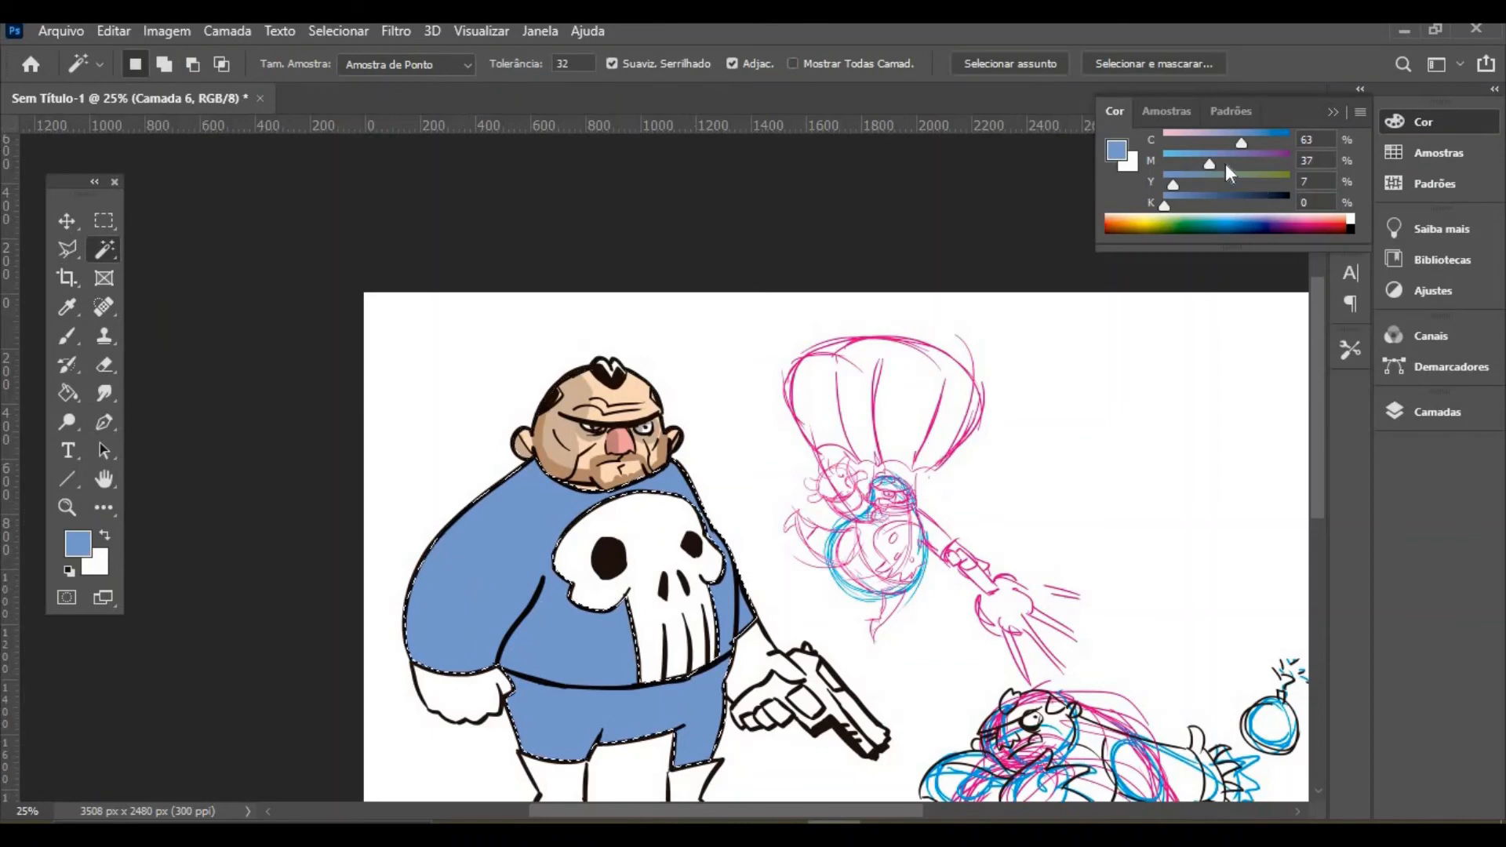
pyautogui.moveTo(1165, 205); pyautogui.dragTo(1188, 204)
pyautogui.click(66, 336)
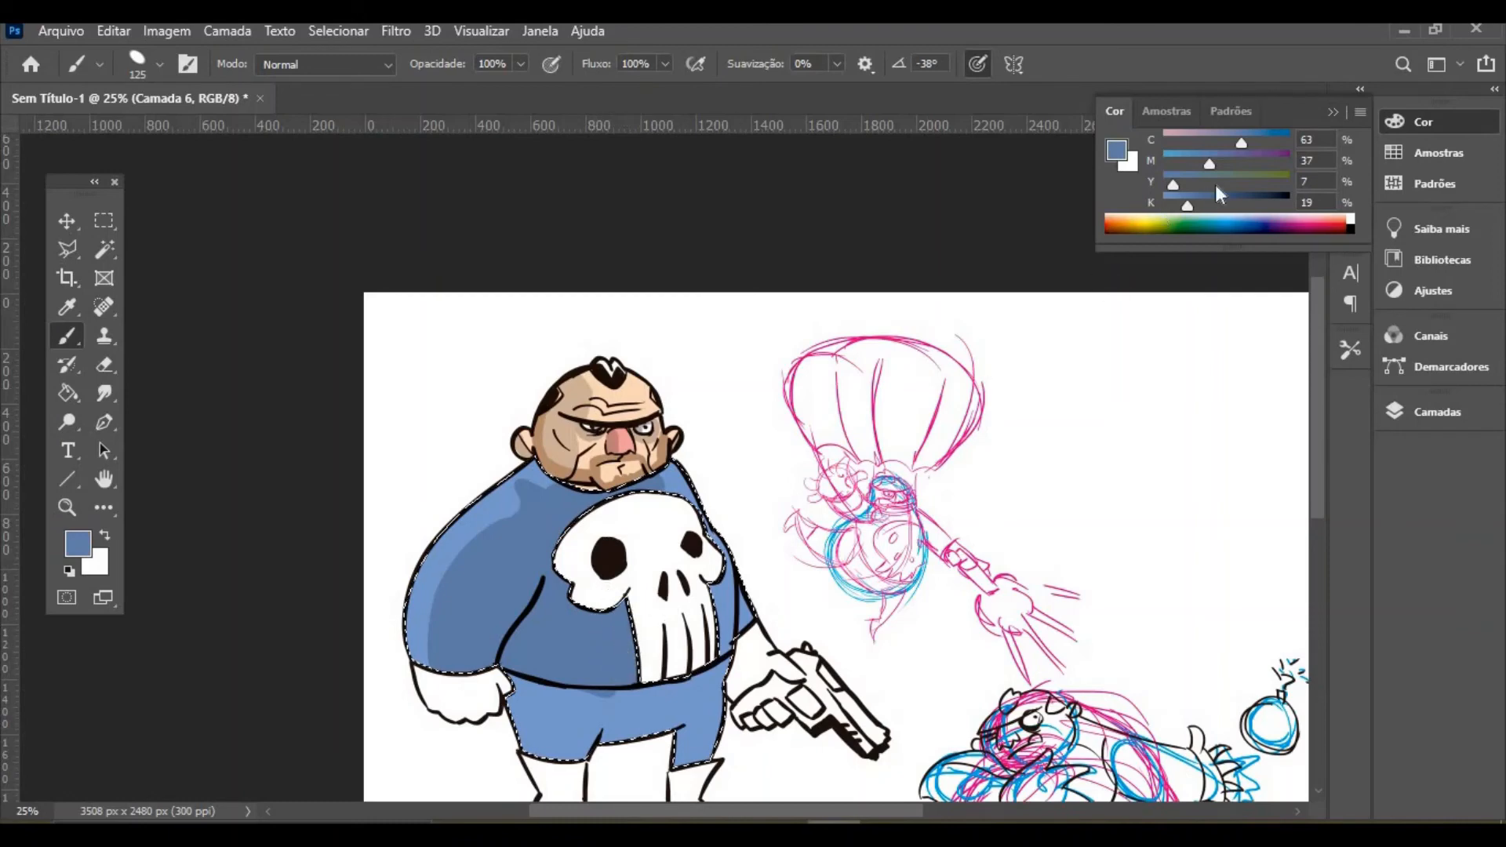
pyautogui.moveTo(527, 753)
pyautogui.mouseDown()
pyautogui.moveTo(503, 657)
pyautogui.moveTo(536, 679)
pyautogui.moveTo(551, 745)
pyautogui.moveTo(560, 706)
pyautogui.moveTo(560, 746)
pyautogui.moveTo(566, 721)
pyautogui.moveTo(562, 744)
pyautogui.moveTo(630, 696)
pyautogui.moveTo(587, 688)
pyautogui.moveTo(605, 734)
pyautogui.mouseUp()
pyautogui.moveTo(609, 677); pyautogui.dragTo(618, 731)
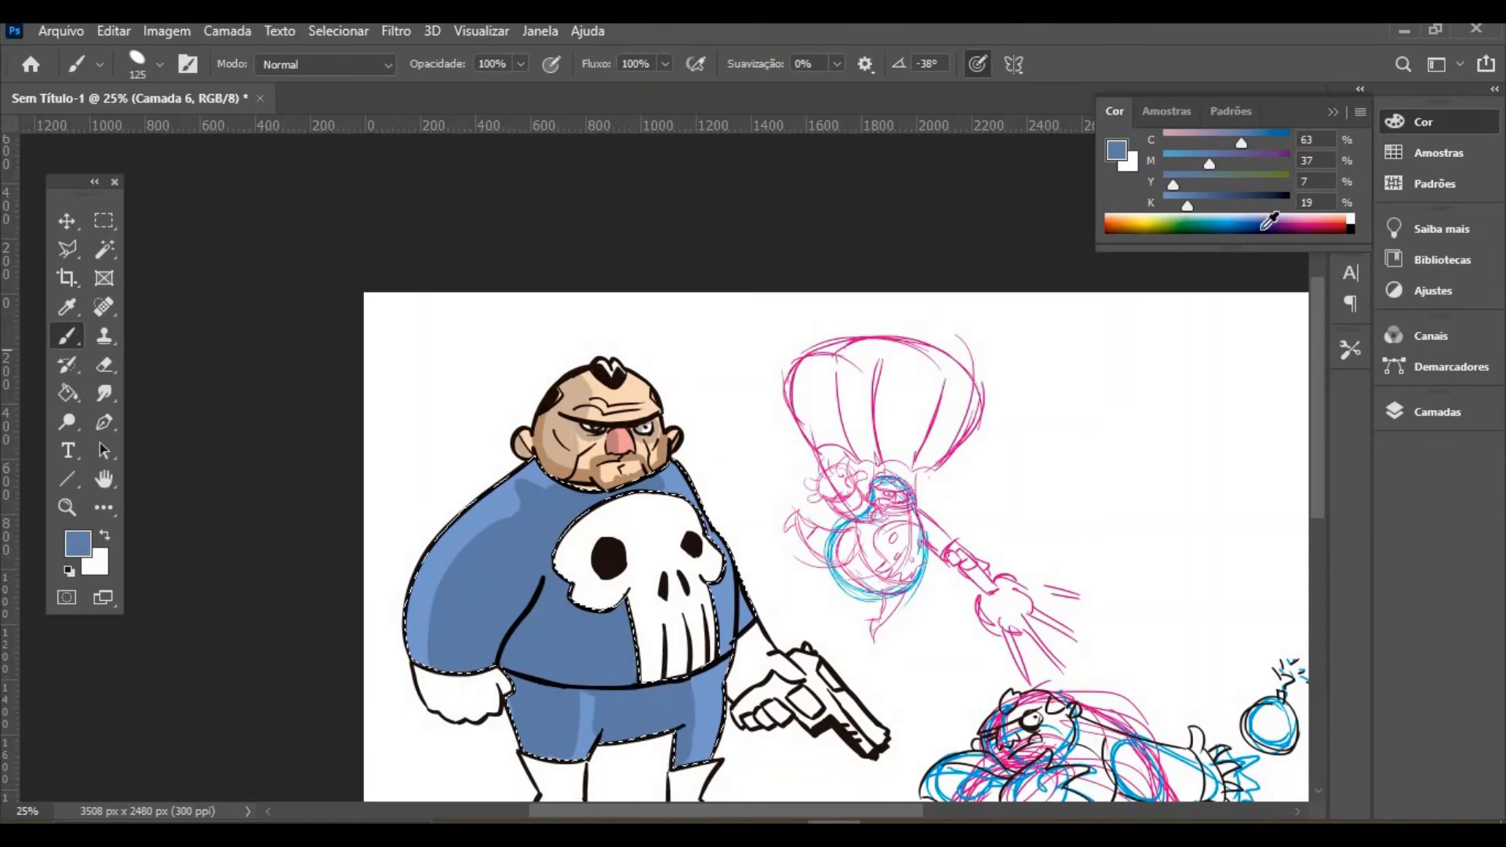
# Select the chest skull and brush a grey shadow on its darker half with C 0, M 0, Y 7, K 39
pyautogui.press('w')
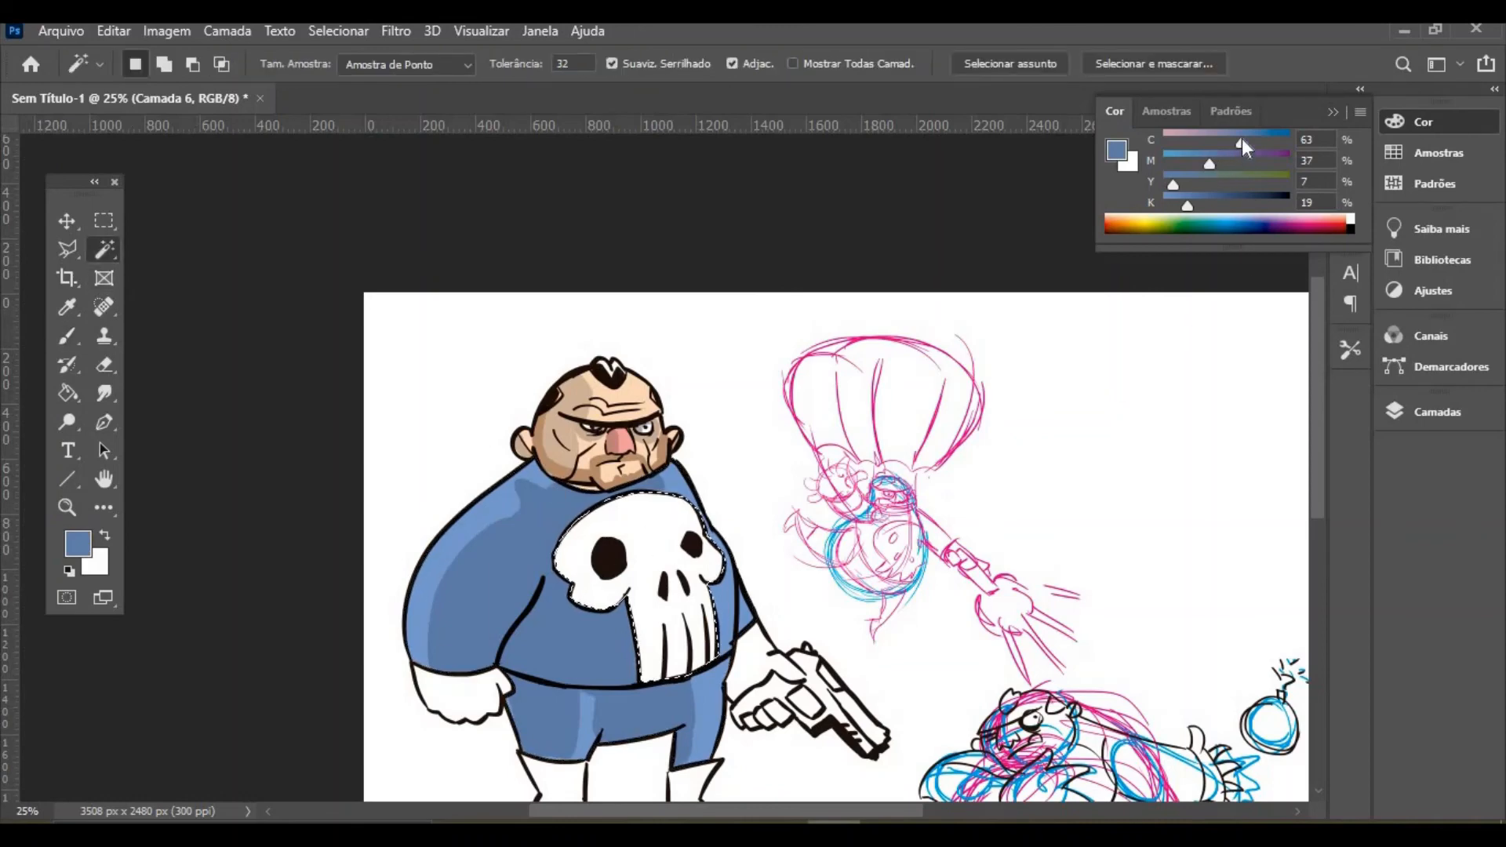
pyautogui.moveTo(1240, 138)
pyautogui.mouseDown()
pyautogui.moveTo(1164, 139)
pyautogui.moveTo(1163, 161)
pyautogui.moveTo(1212, 203)
pyautogui.mouseUp()
pyautogui.press('b')
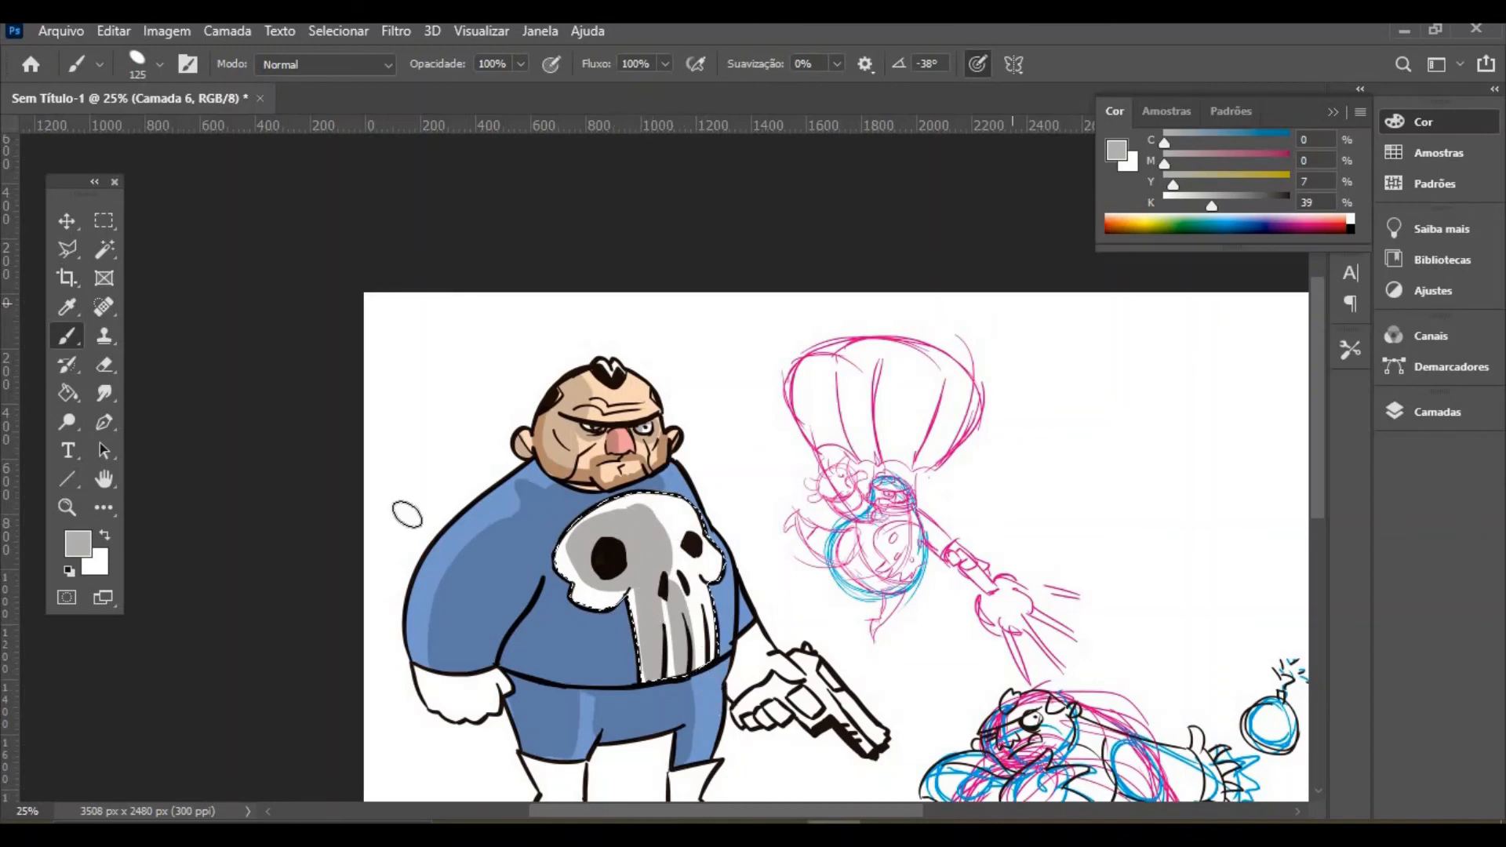
# Clear the selection and shade the lowered hand's glove light grey with C 0, M 0, Y 7, K 24
pyautogui.click(104, 250)
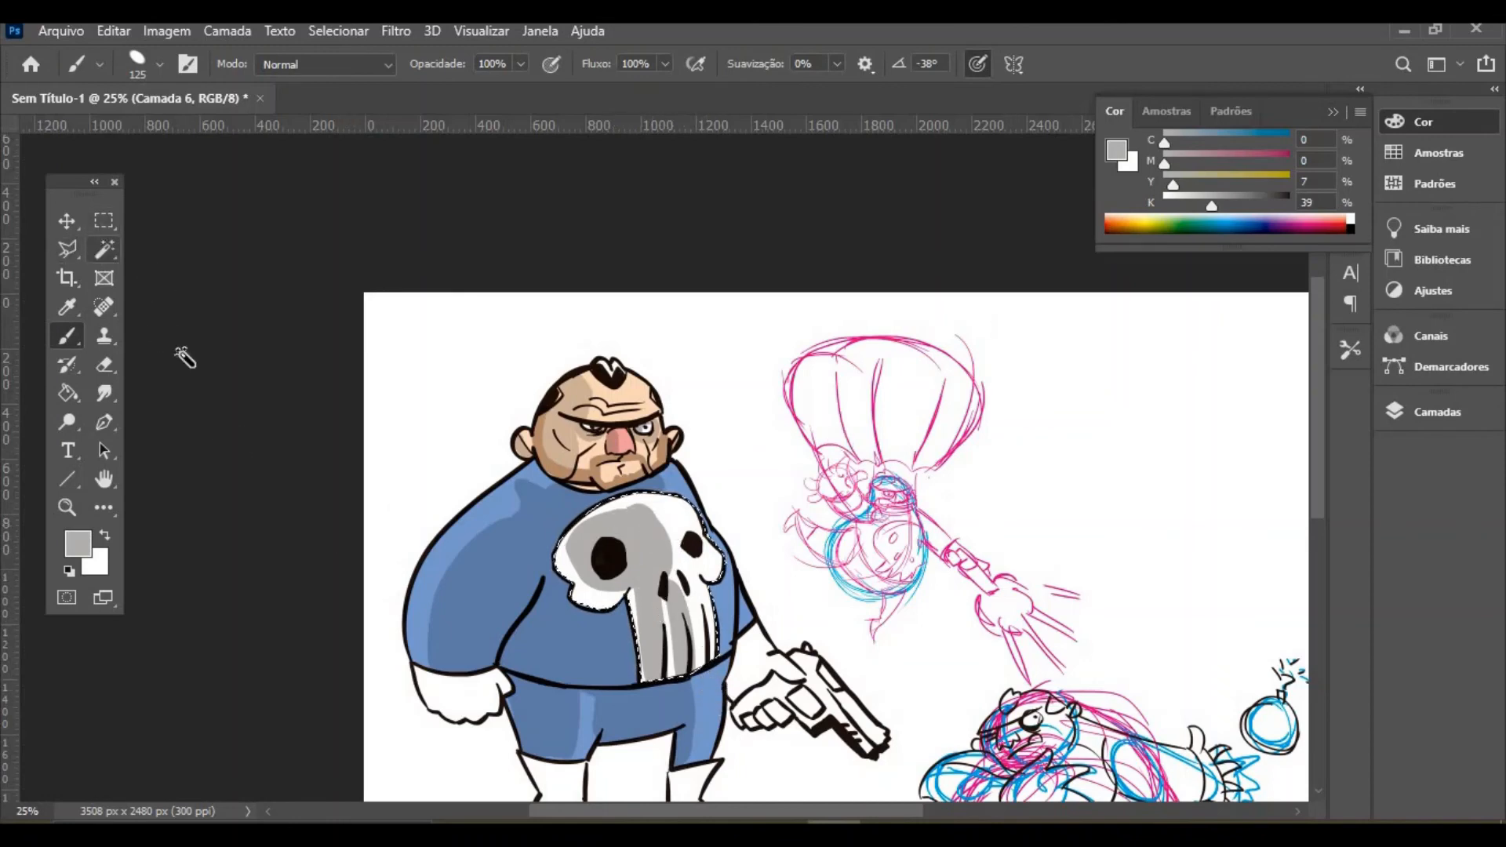
pyautogui.click(433, 571)
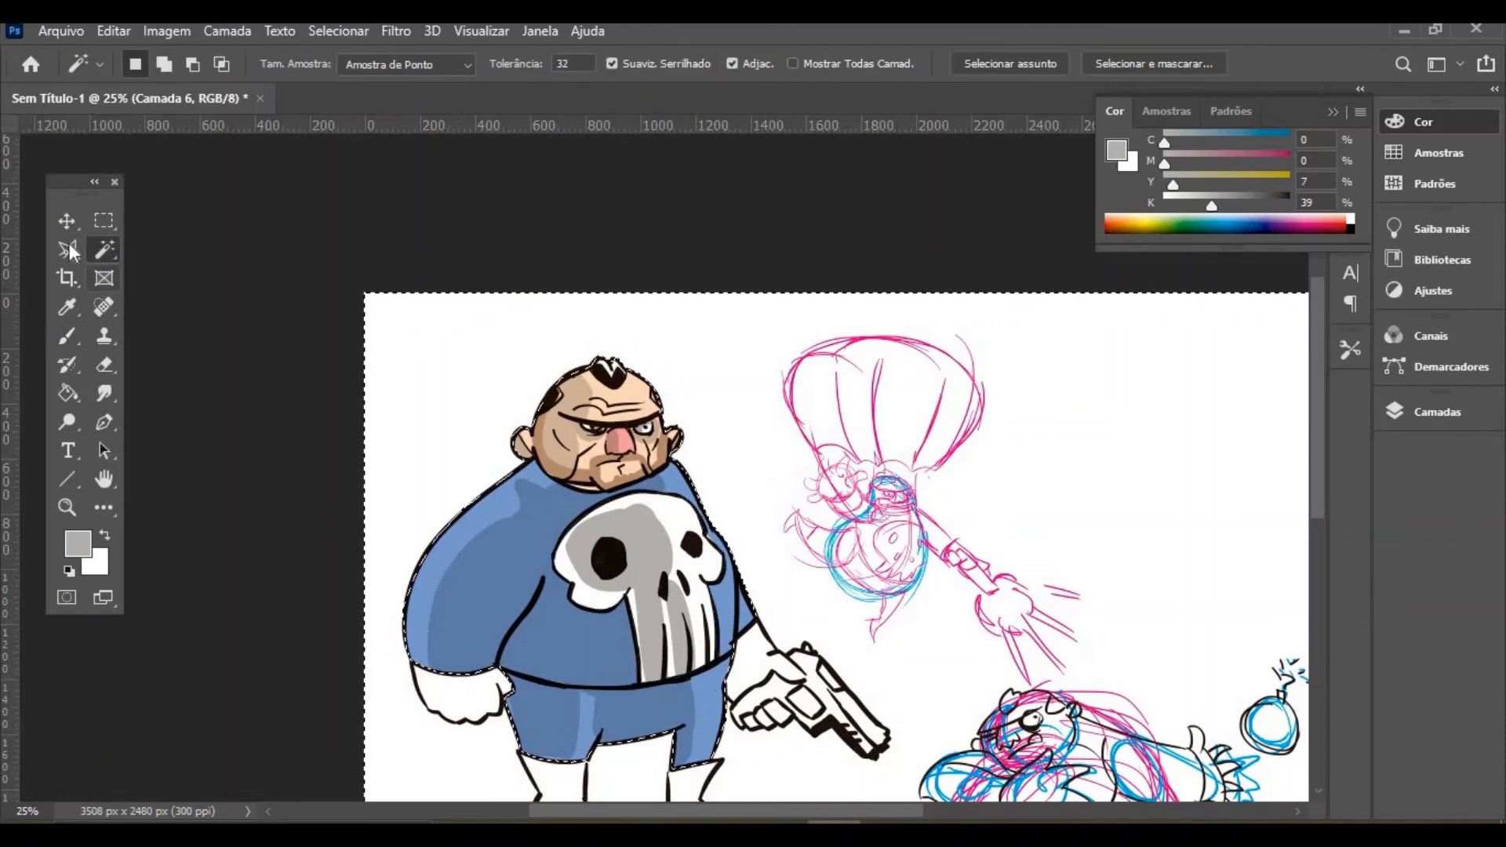
pyautogui.click(106, 222)
pyautogui.click(220, 325)
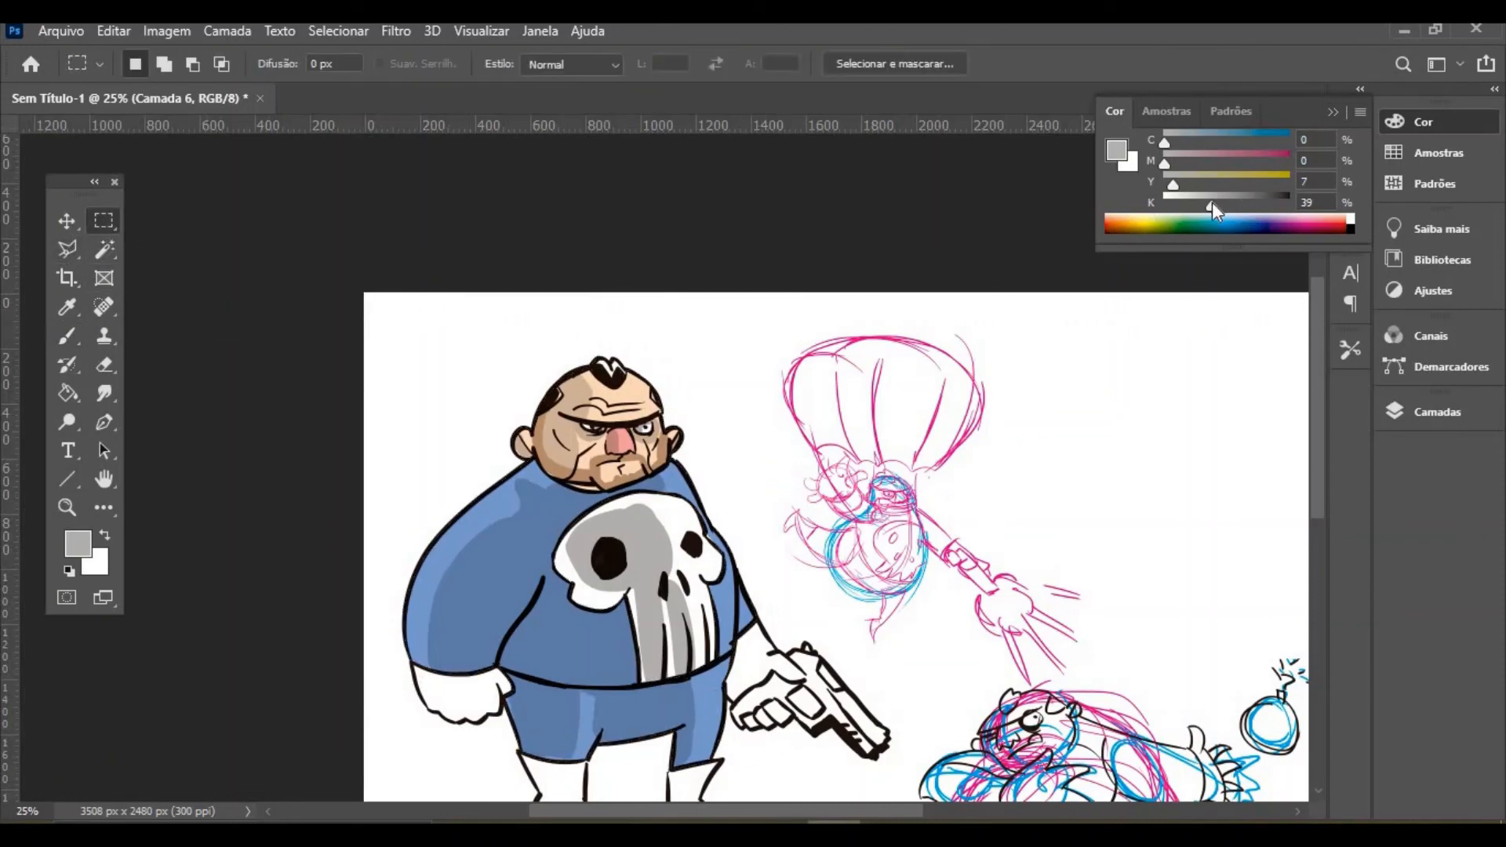
pyautogui.moveTo(1211, 202); pyautogui.dragTo(1193, 204)
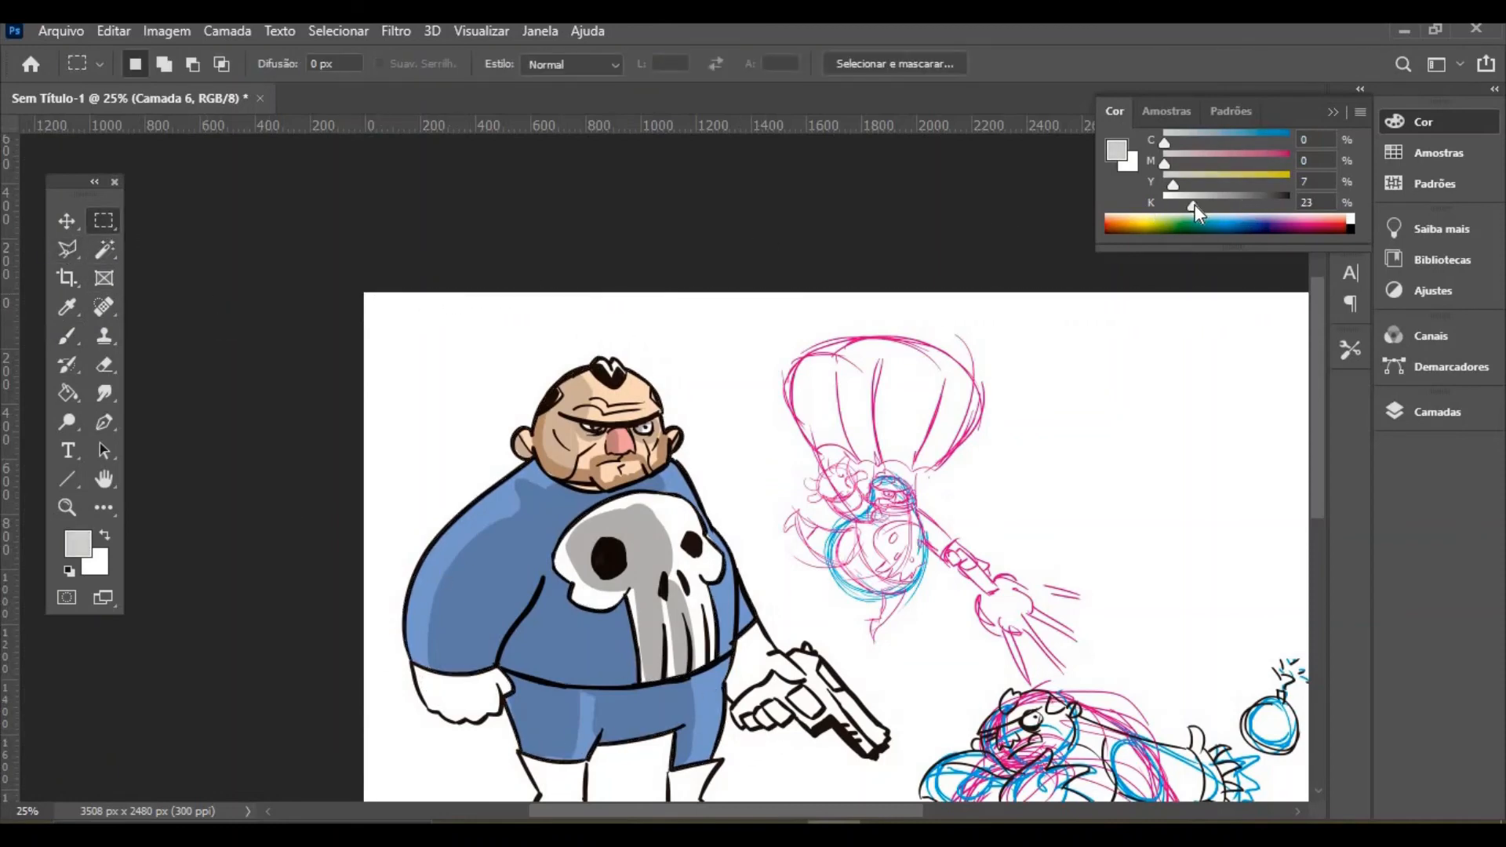
pyautogui.click(66, 339)
pyautogui.moveTo(447, 685)
pyautogui.mouseDown()
pyautogui.moveTo(483, 698)
pyautogui.moveTo(453, 691)
pyautogui.moveTo(490, 682)
pyautogui.moveTo(506, 709)
pyautogui.mouseUp()
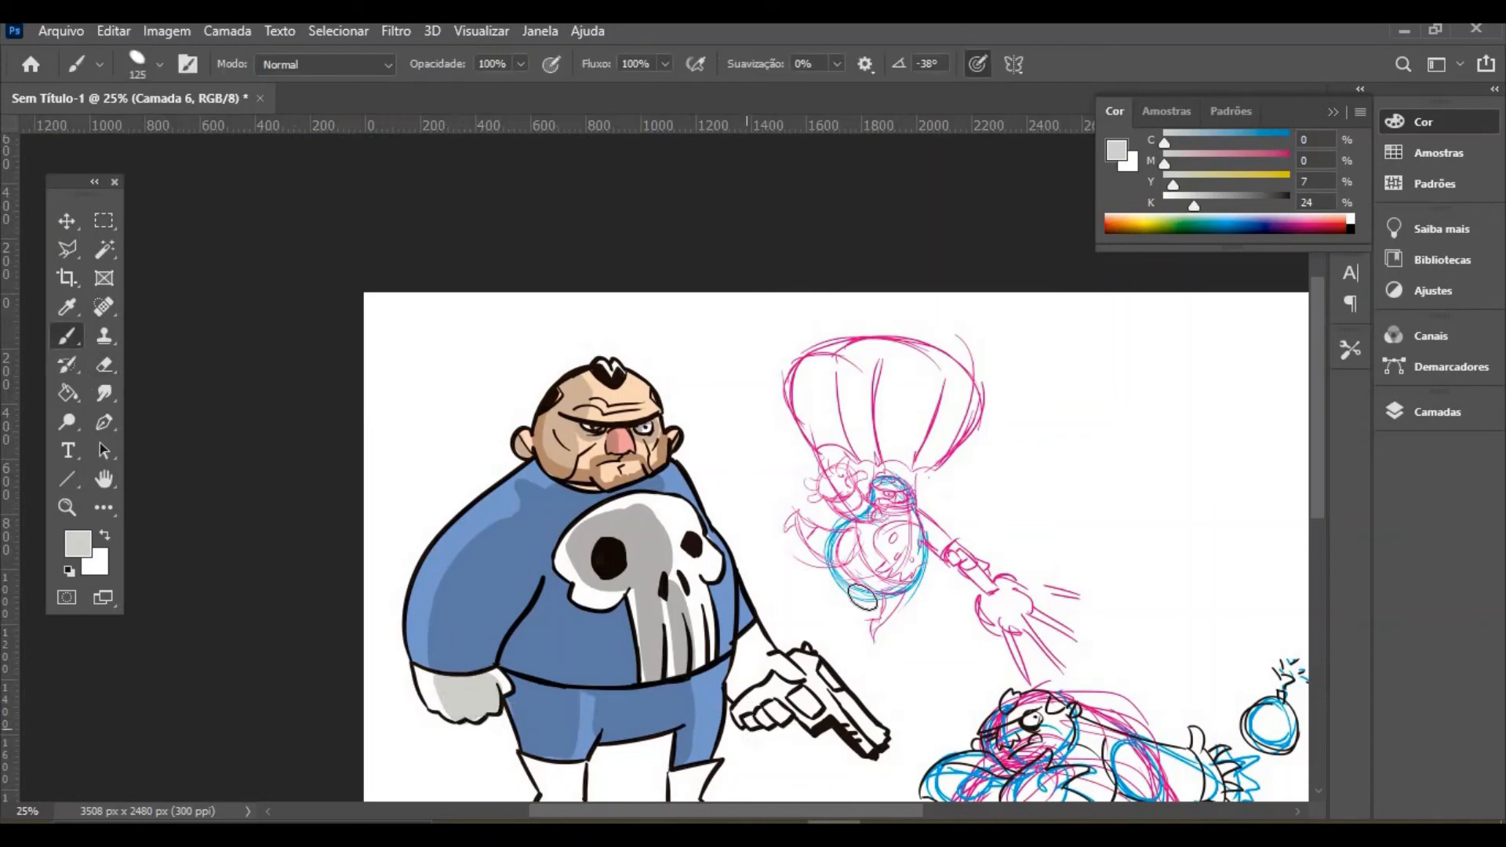
# Shade both boots with the same light grey, reducing the brush to size 70 for the second boot
pyautogui.press('h')
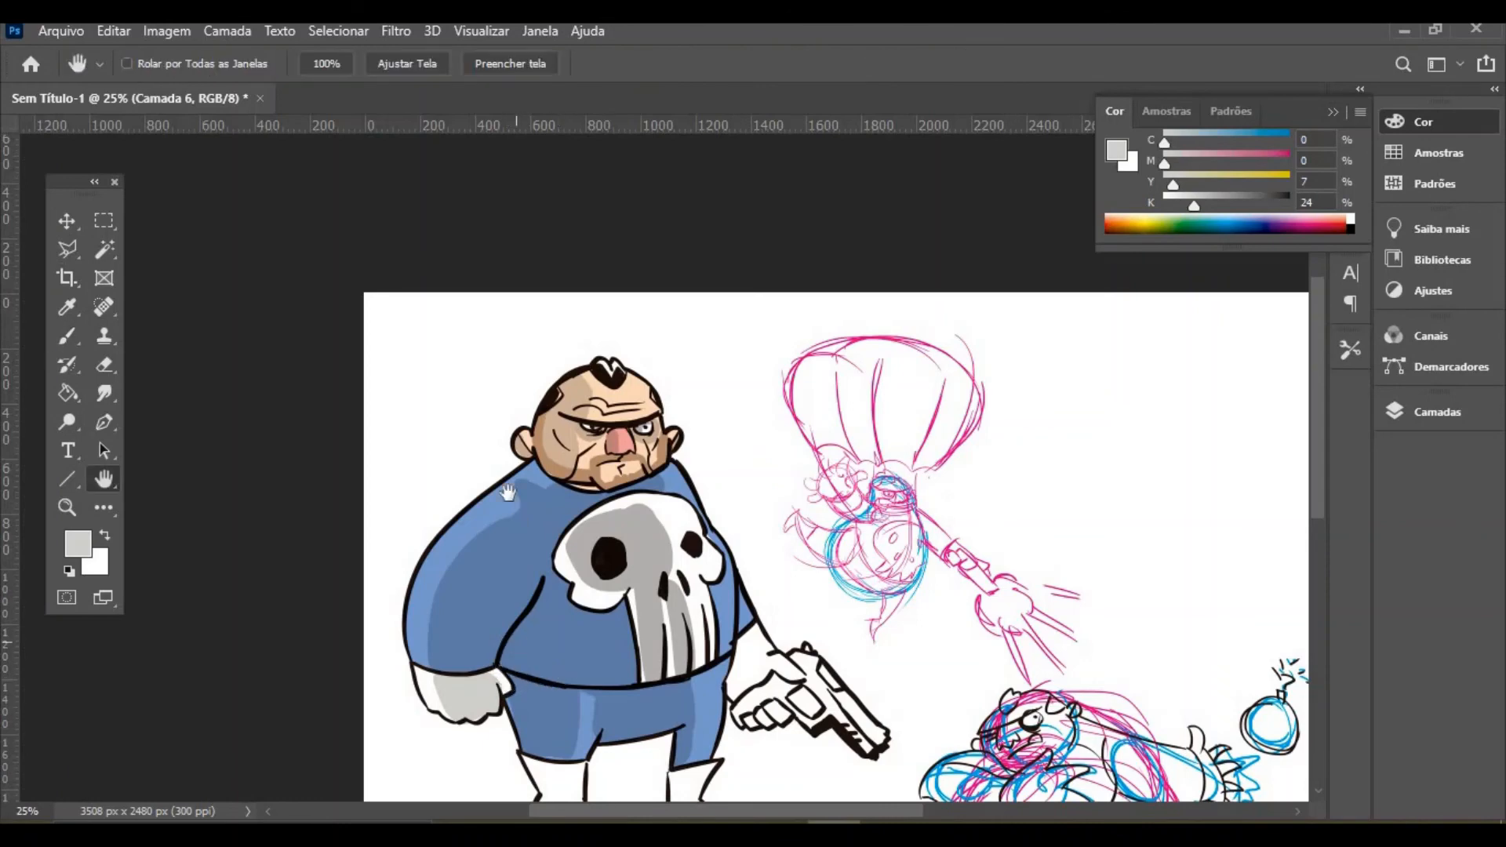
pyautogui.moveTo(508, 492); pyautogui.dragTo(500, 342)
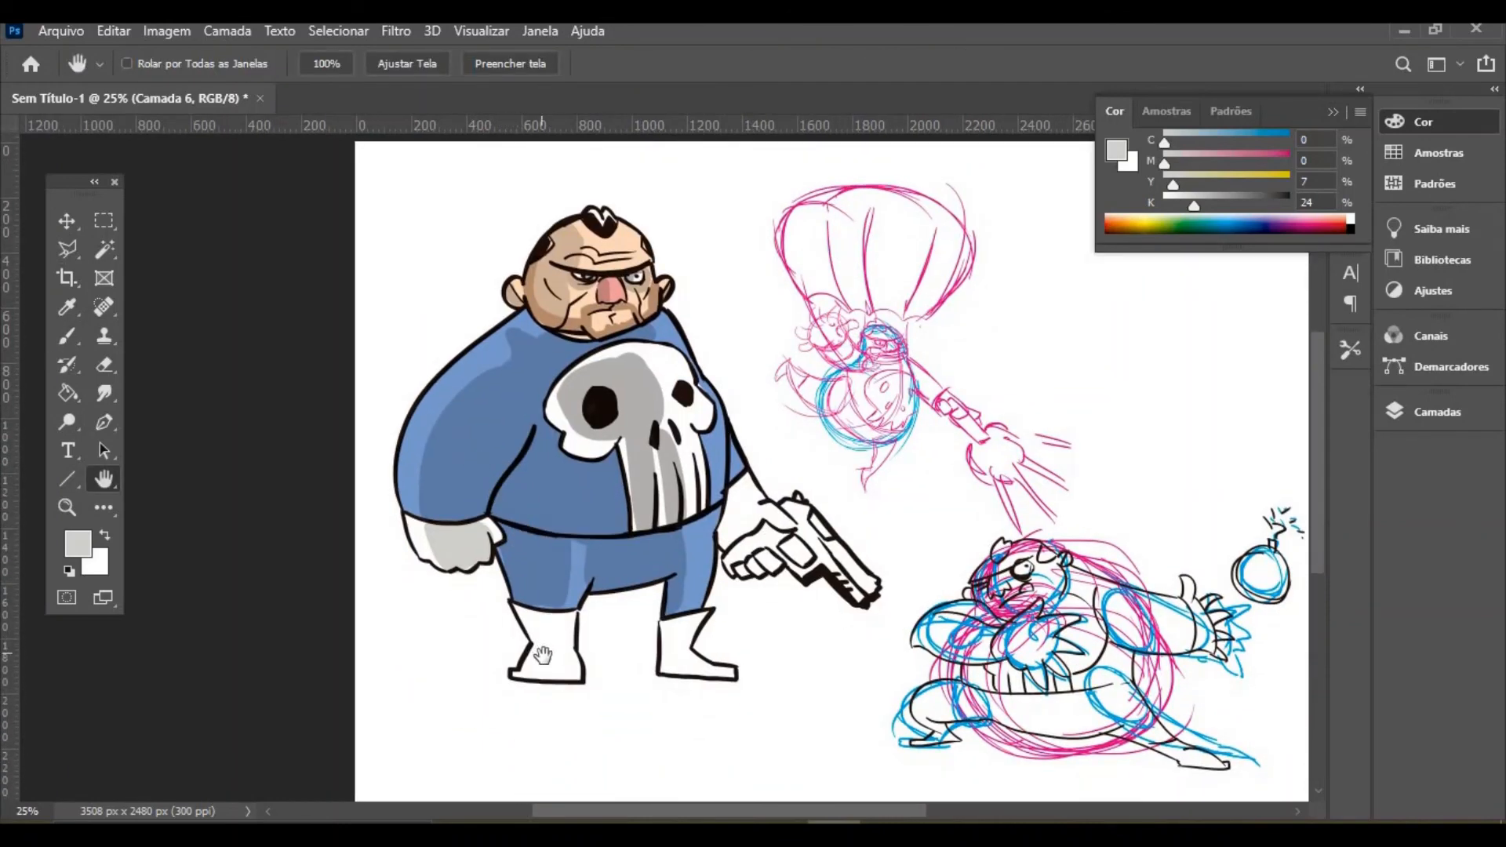
pyautogui.press('b')
pyautogui.moveTo(524, 611)
pyautogui.mouseDown()
pyautogui.moveTo(550, 655)
pyautogui.moveTo(516, 674)
pyautogui.moveTo(561, 663)
pyautogui.mouseUp()
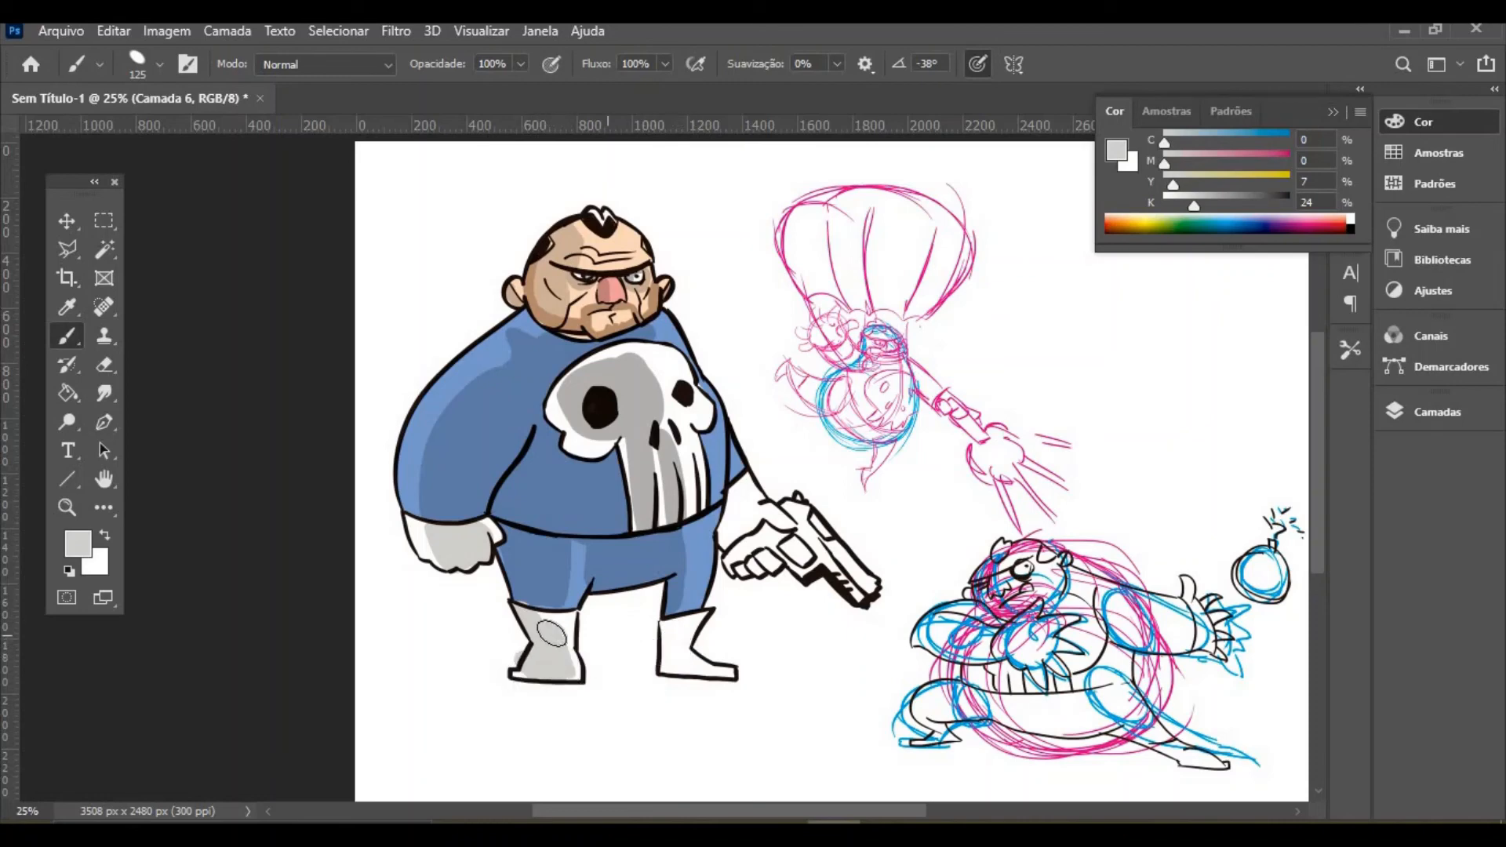
pyautogui.press('[')
pyautogui.press('[')
pyautogui.press('[')
pyautogui.press('[')
pyautogui.moveTo(689, 624)
pyautogui.mouseDown()
pyautogui.moveTo(668, 666)
pyautogui.moveTo(694, 665)
pyautogui.mouseUp()
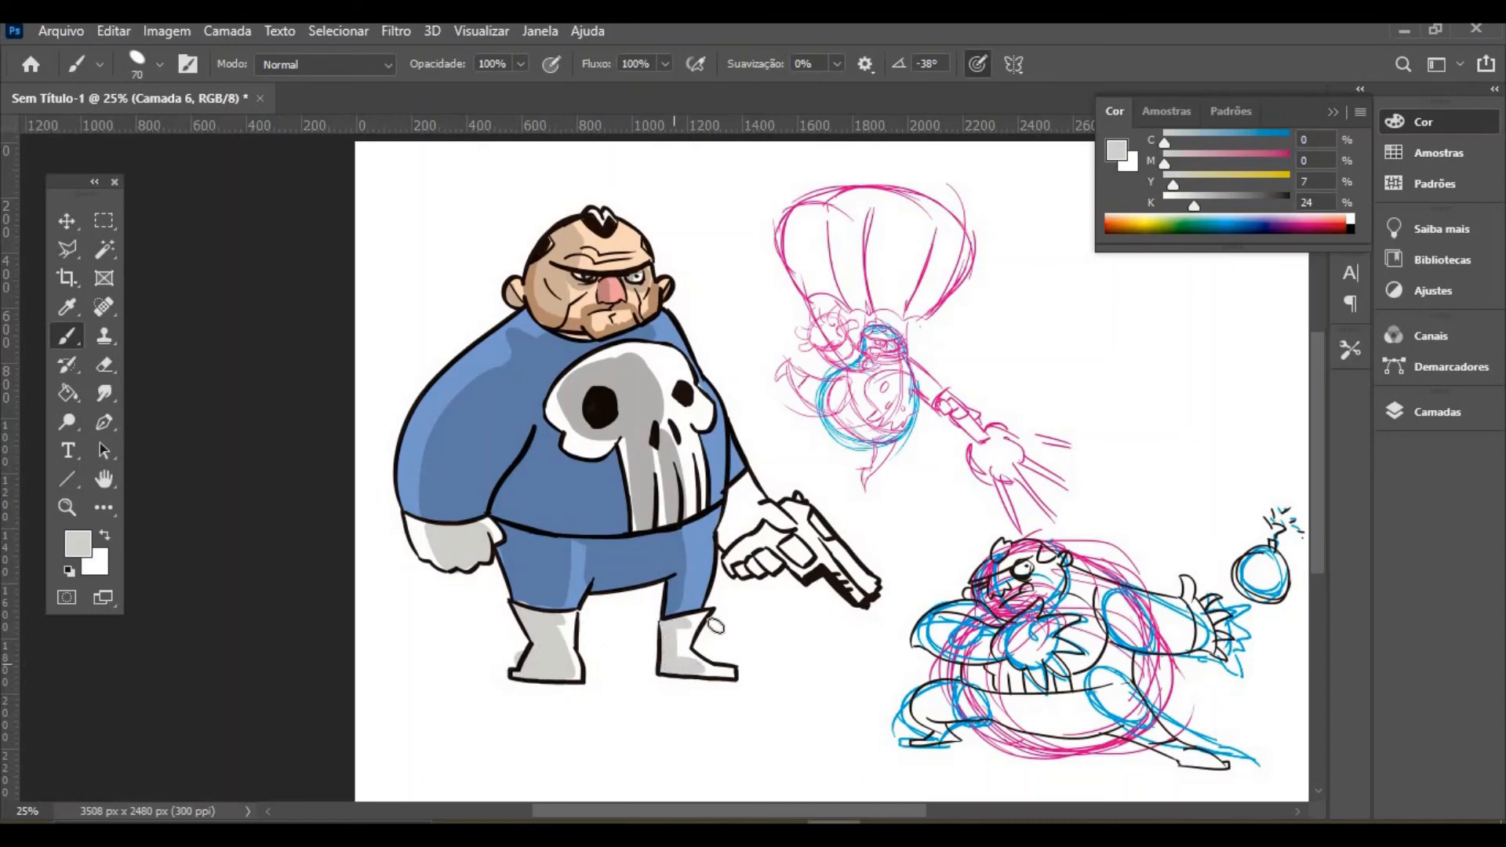
# Paint the pistol's grip, frame and slide mid-grey with K 54 and a size 40 brush
pyautogui.click(1228, 204)
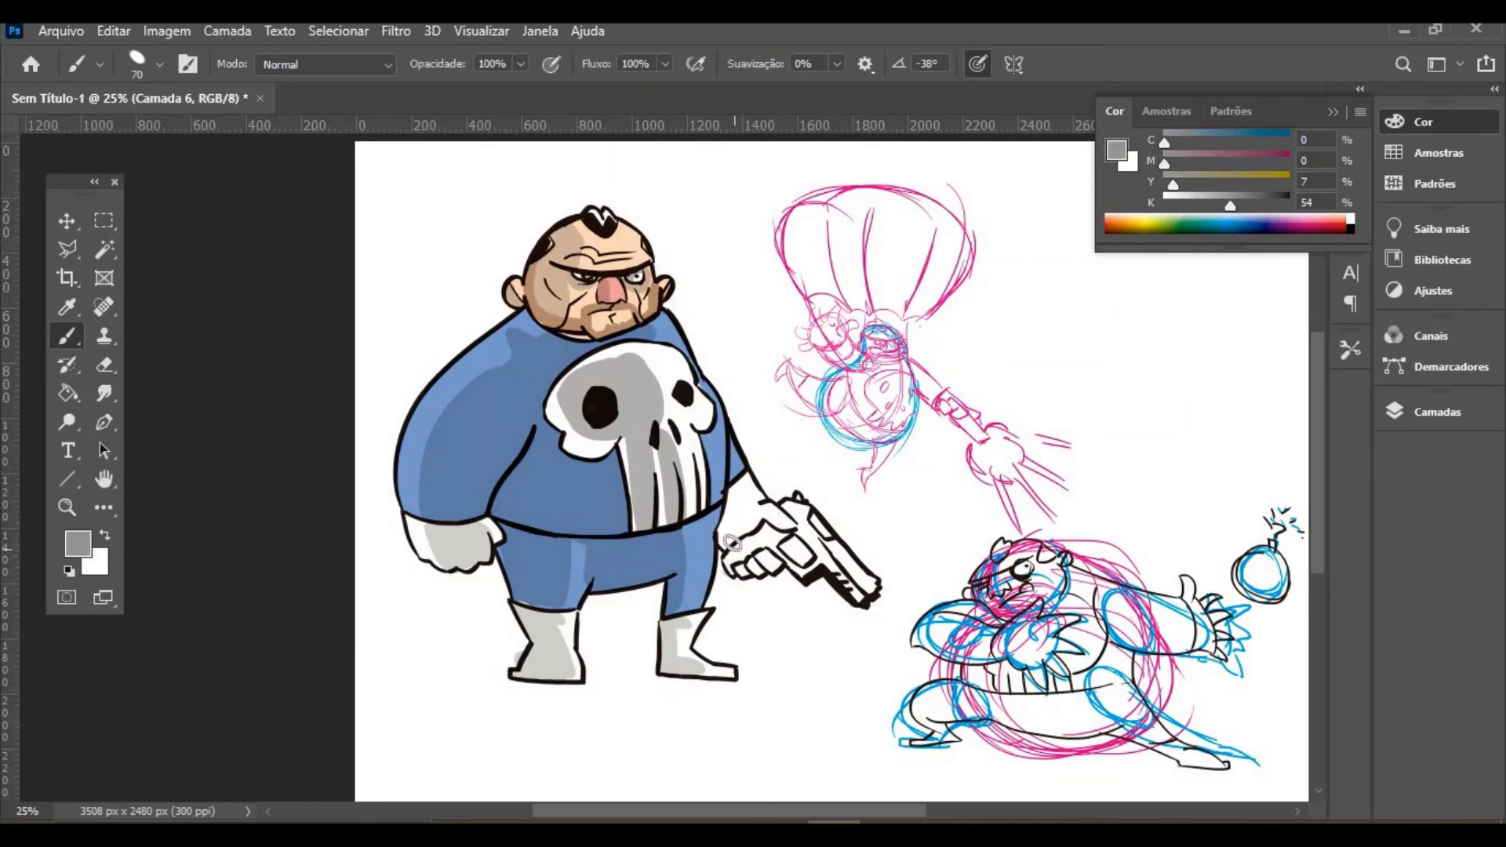
pyautogui.press('[')
pyautogui.press('[')
pyautogui.press('[')
pyautogui.moveTo(763, 529)
pyautogui.mouseDown()
pyautogui.moveTo(731, 556)
pyautogui.moveTo(764, 530)
pyautogui.mouseUp()
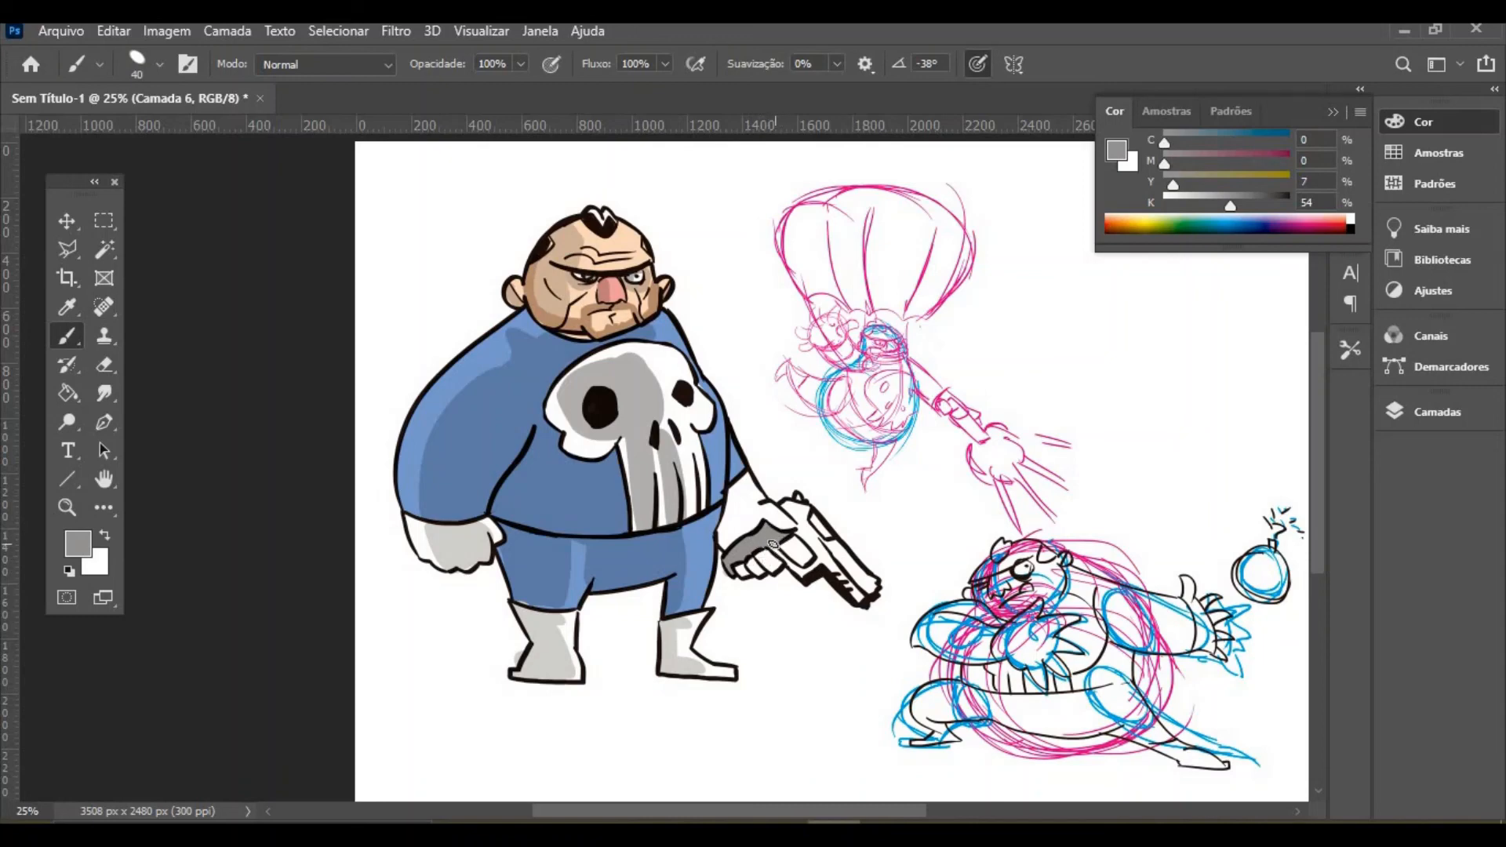
pyautogui.moveTo(774, 543)
pyautogui.mouseDown()
pyautogui.moveTo(811, 569)
pyautogui.moveTo(831, 561)
pyautogui.moveTo(797, 532)
pyautogui.mouseUp()
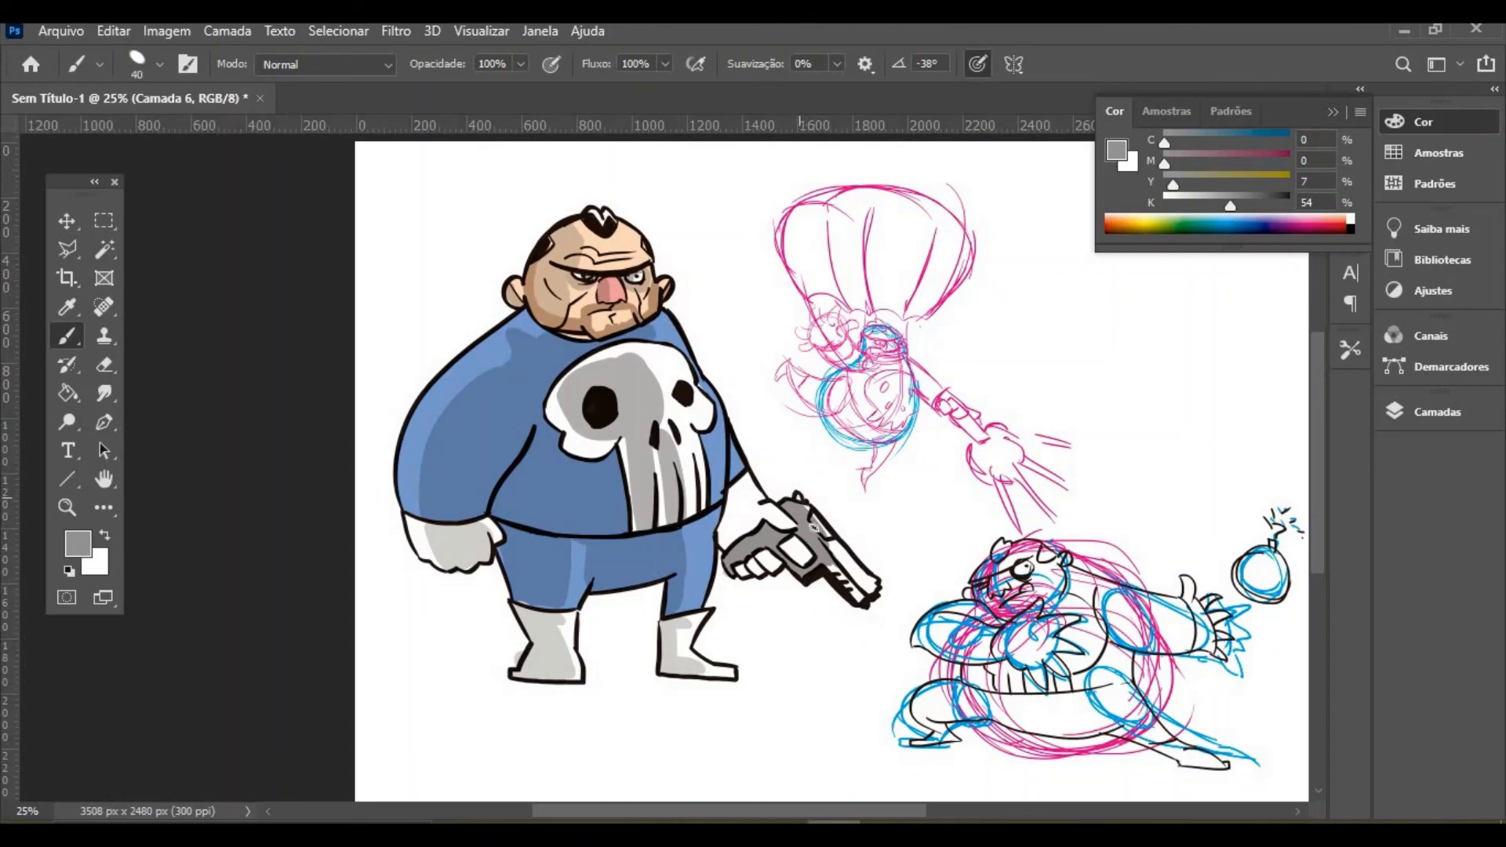
pyautogui.moveTo(835, 544)
pyautogui.mouseDown()
pyautogui.moveTo(868, 585)
pyautogui.moveTo(841, 558)
pyautogui.moveTo(855, 599)
pyautogui.mouseUp()
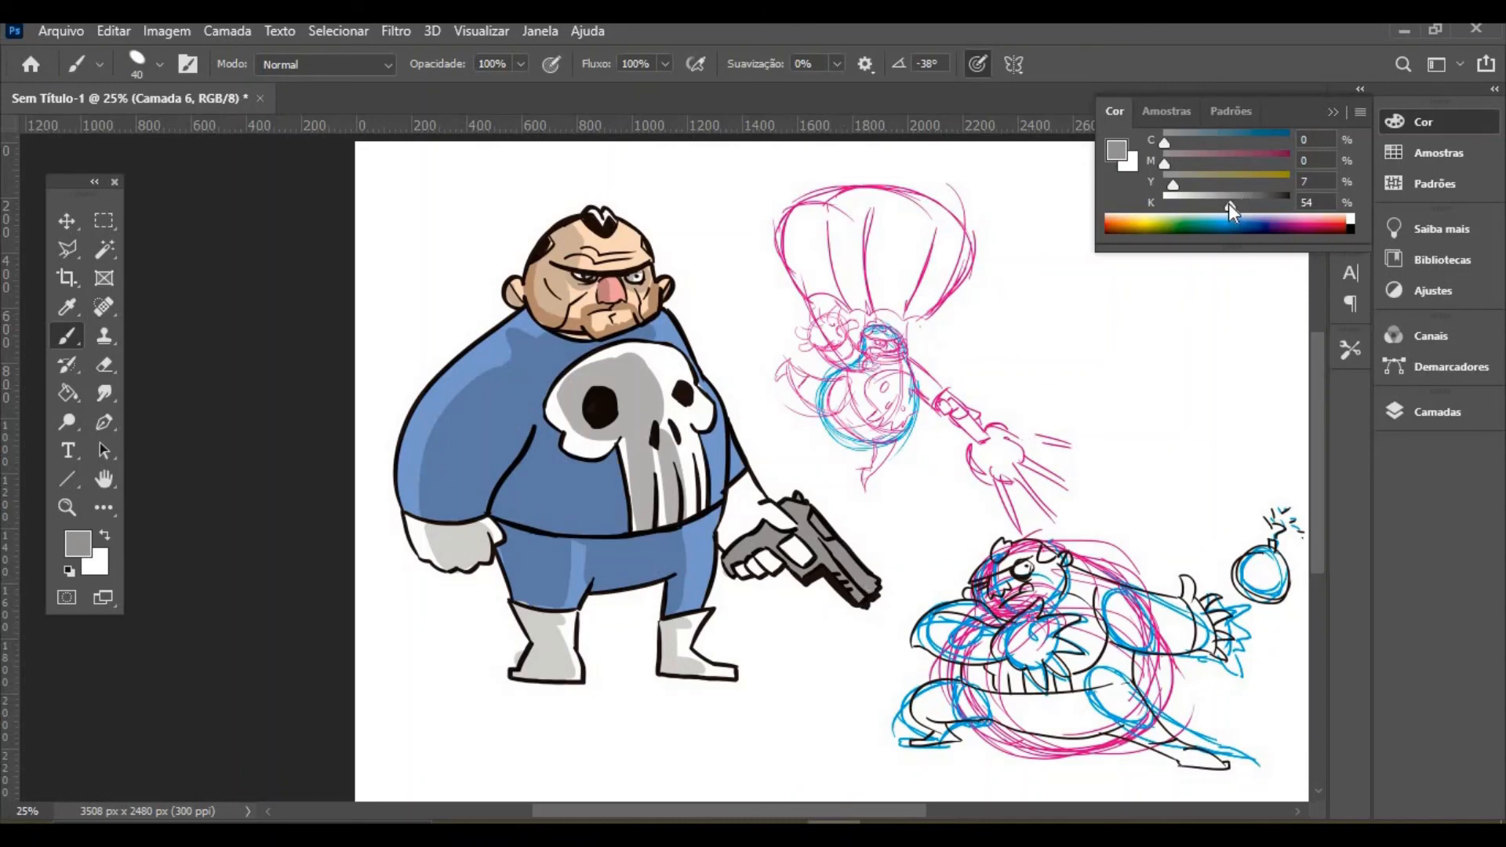
# Brush darker shadows along the pistol's slide and frame, first with K 69 and then with K 81
pyautogui.moveTo(1230, 205); pyautogui.dragTo(1249, 206)
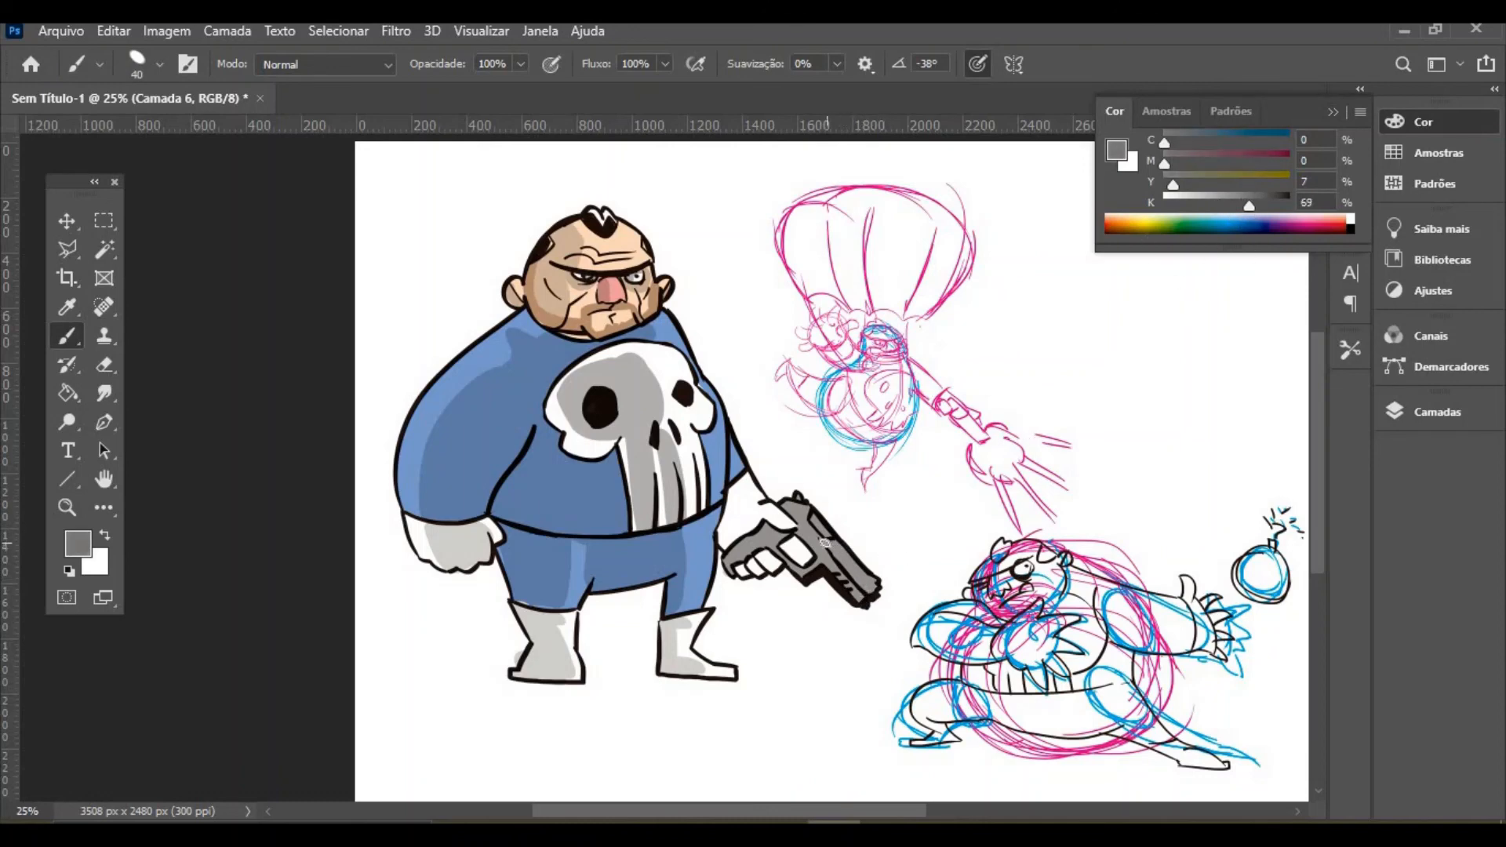
pyautogui.moveTo(825, 542); pyautogui.dragTo(874, 599)
pyautogui.moveTo(1249, 206); pyautogui.dragTo(1257, 208)
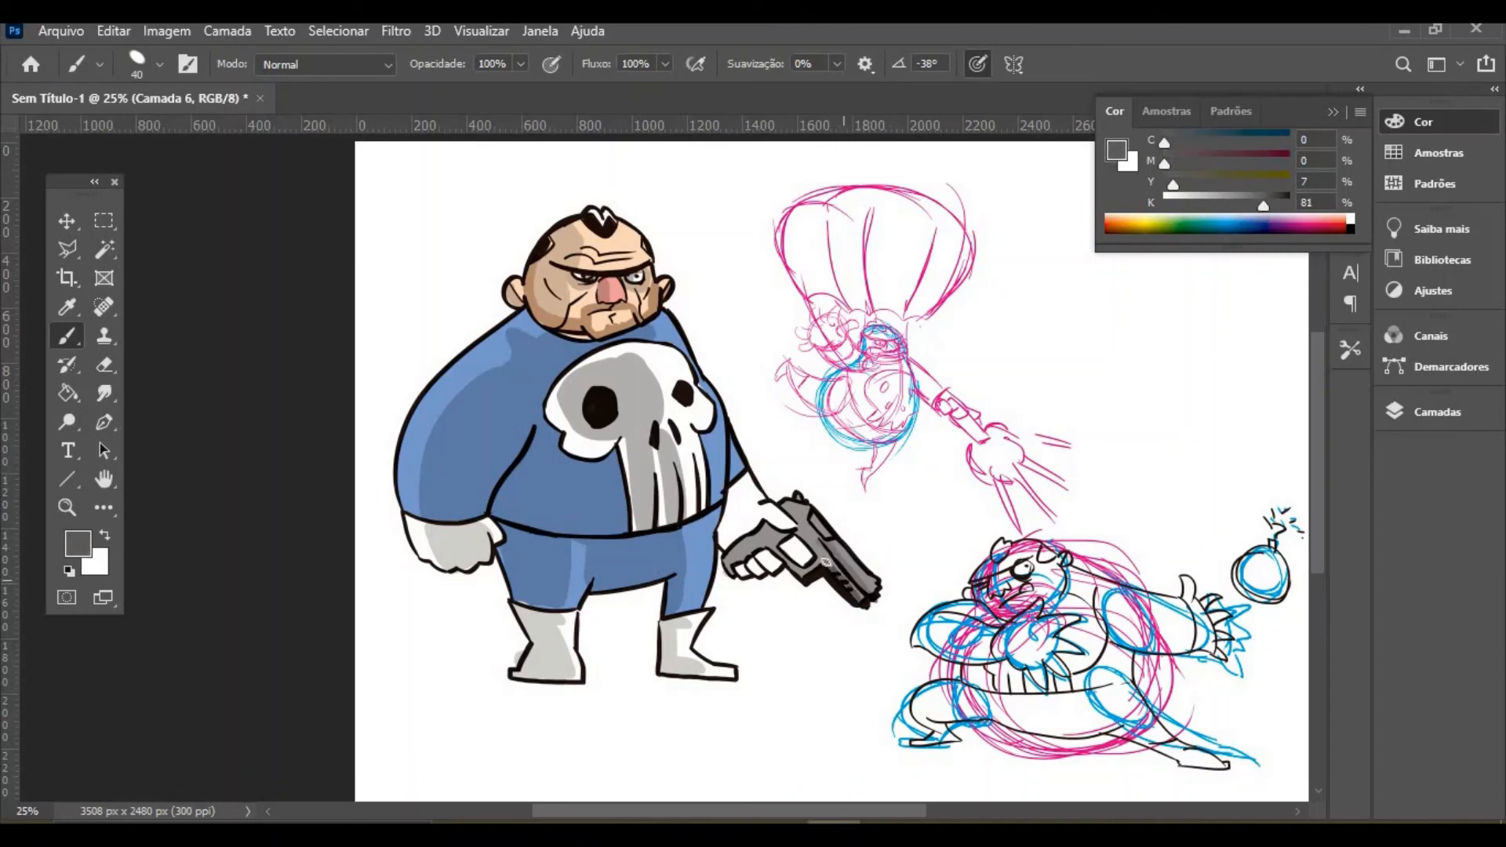
pyautogui.moveTo(823, 562); pyautogui.dragTo(827, 541)
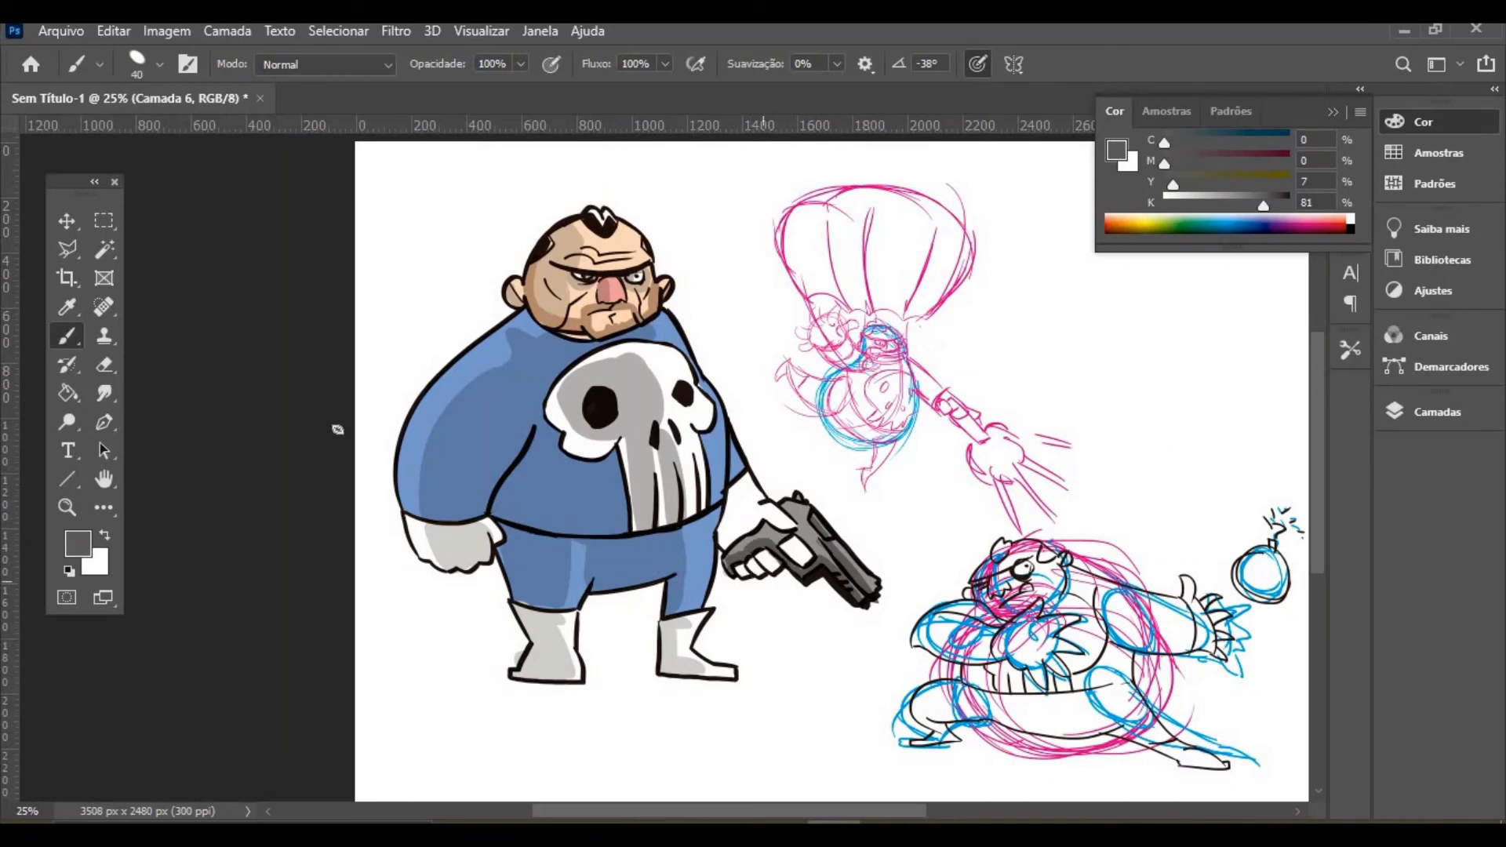
# Shade the gun-holding hand's glove with grey sampled from the lowered glove, and sample the pistol's dark grey for the brush
pyautogui.click(67, 307)
pyautogui.click(437, 525)
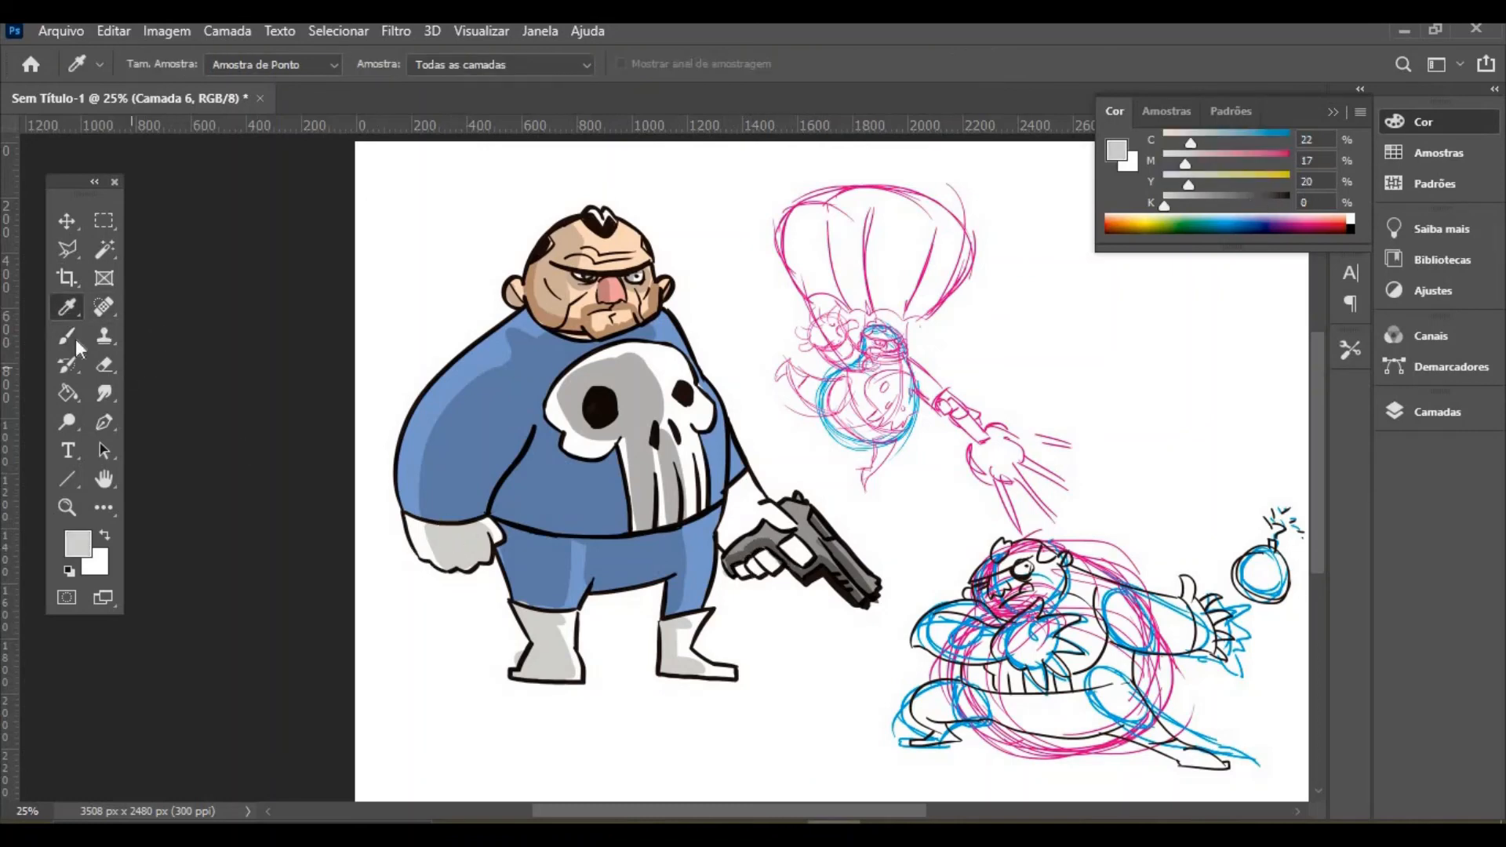
pyautogui.click(66, 336)
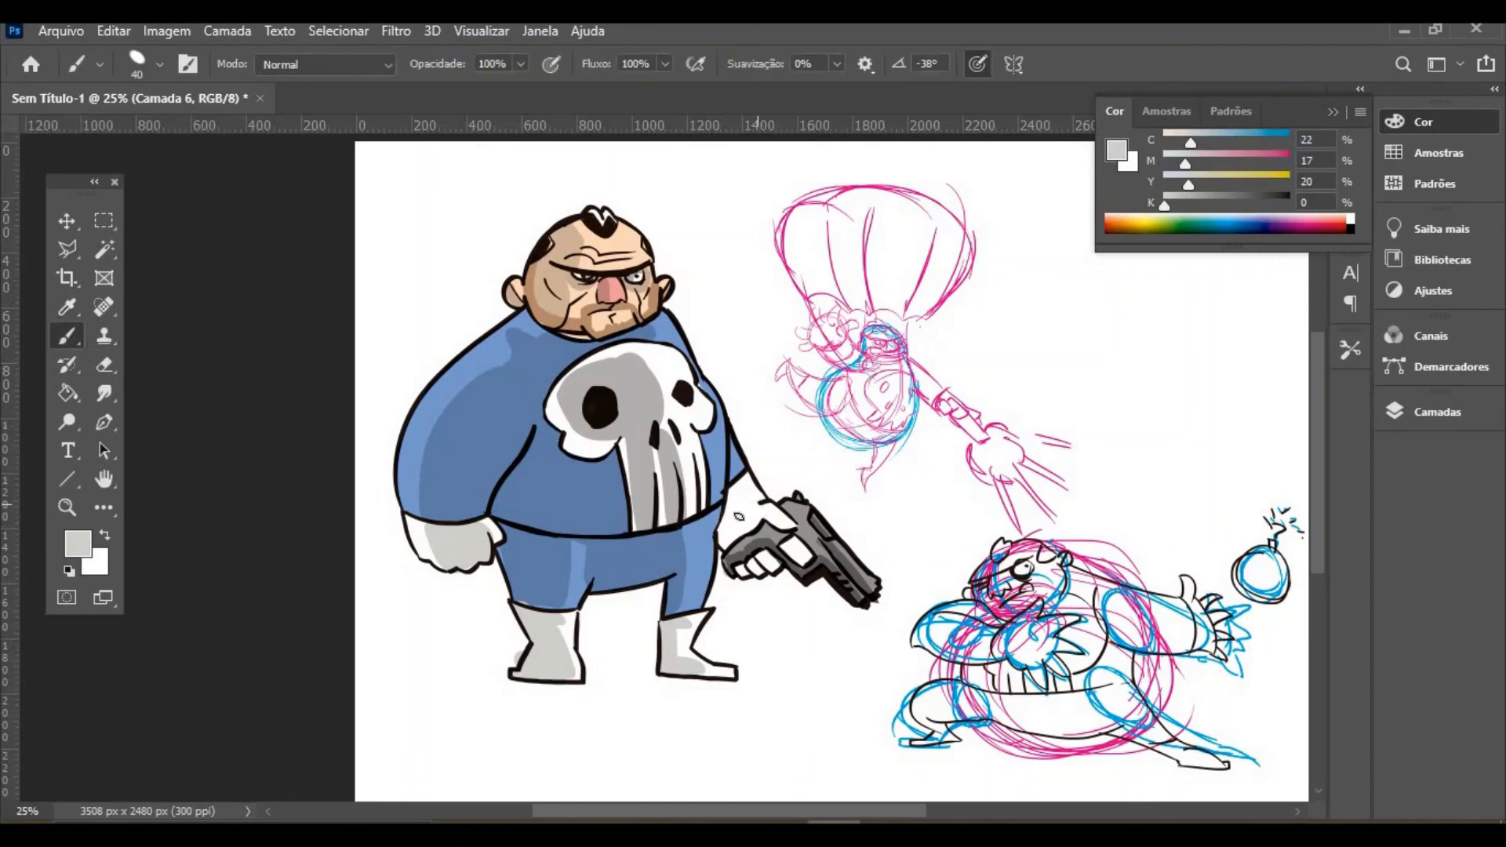
pyautogui.moveTo(736, 499); pyautogui.dragTo(742, 504)
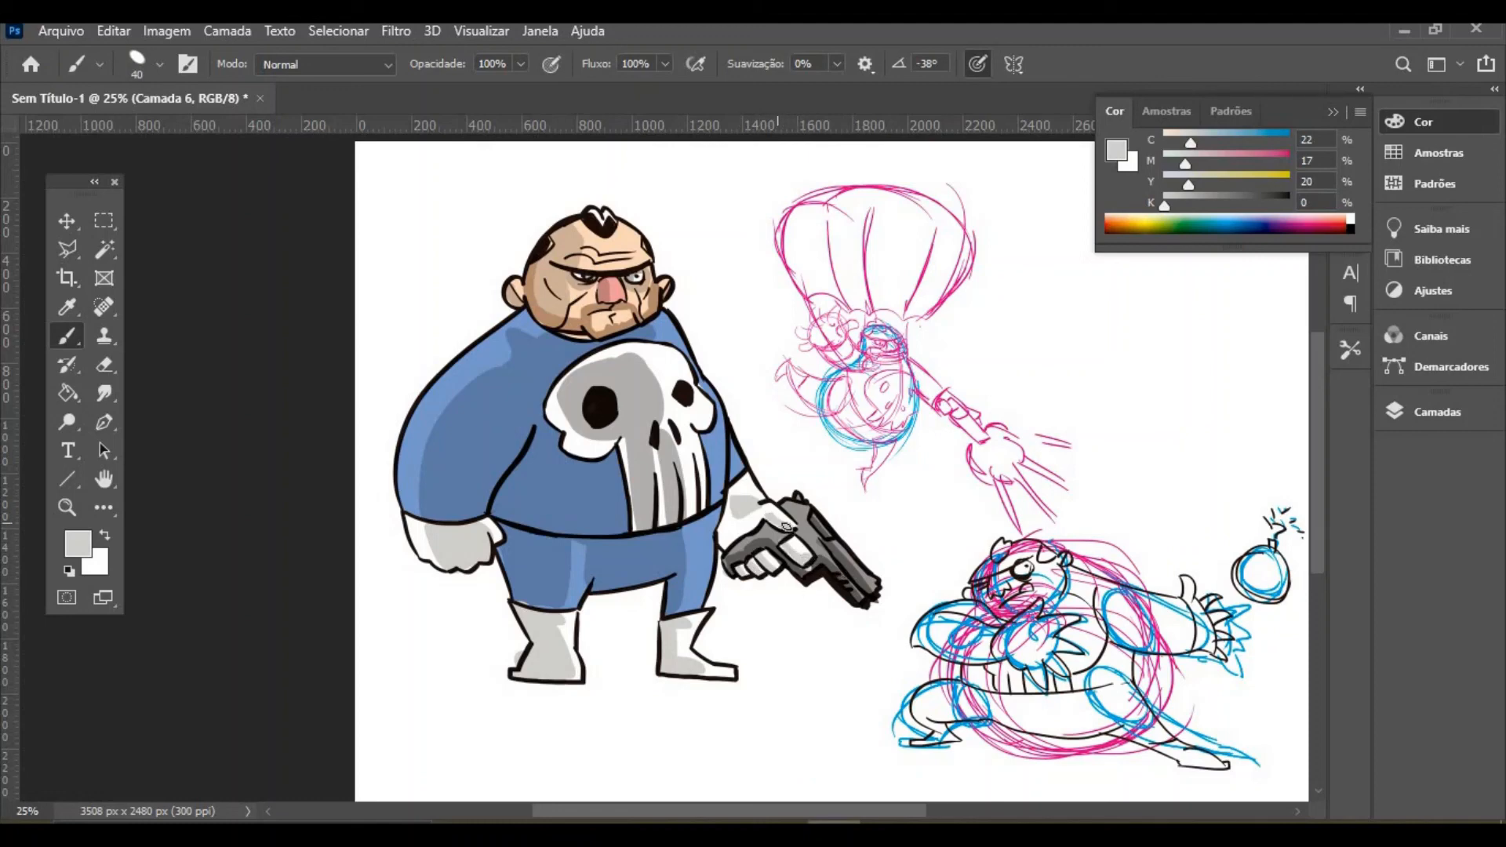
pyautogui.press('i')
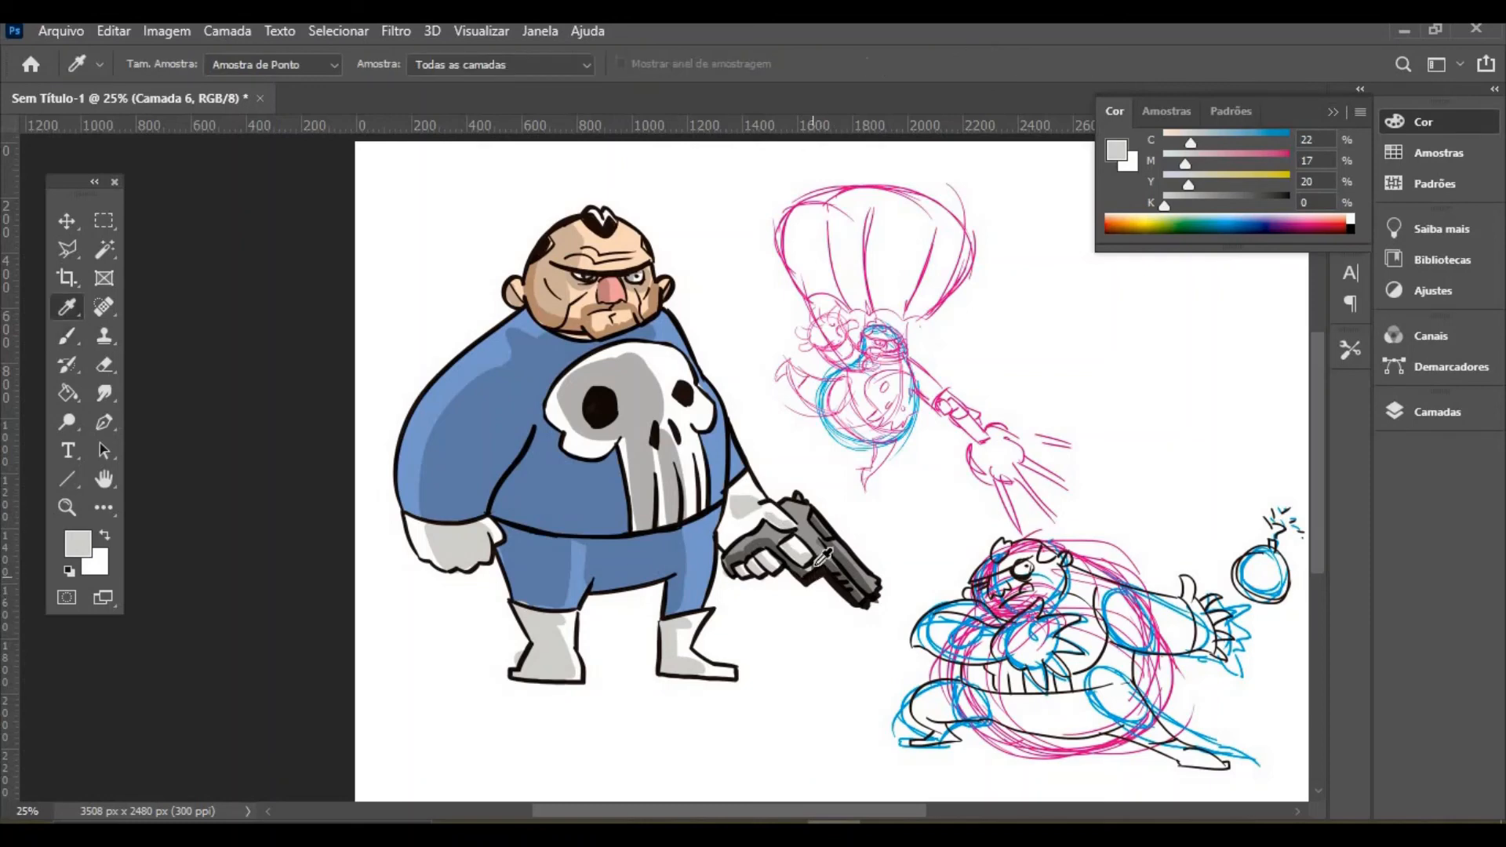
pyautogui.click(808, 566)
pyautogui.press('b')
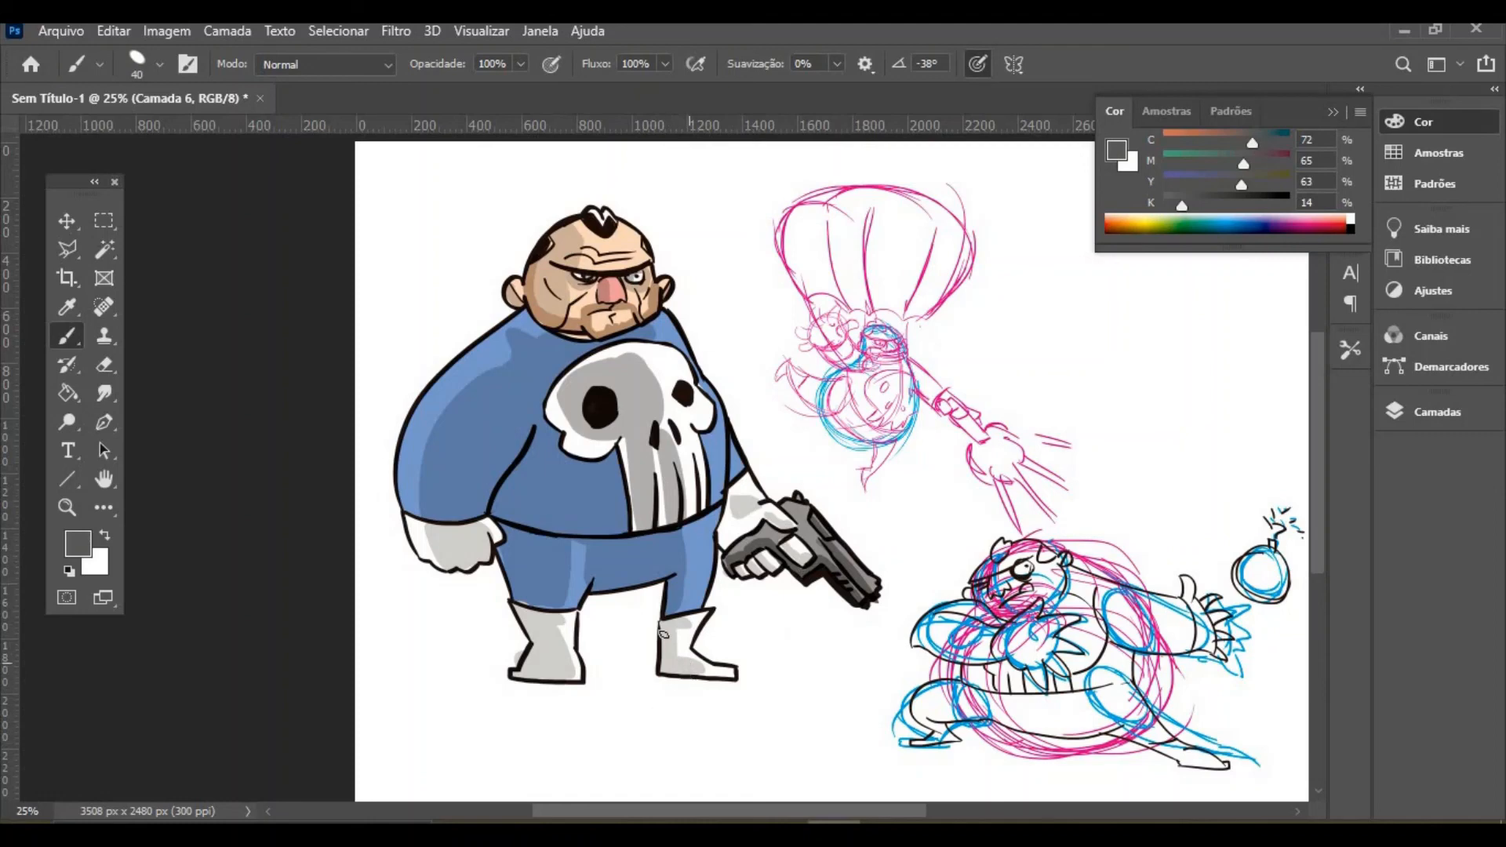
# Hide the ink layer Camada 2 and duplicate the colour layer Camada 6 under the name textura
pyautogui.click(67, 220)
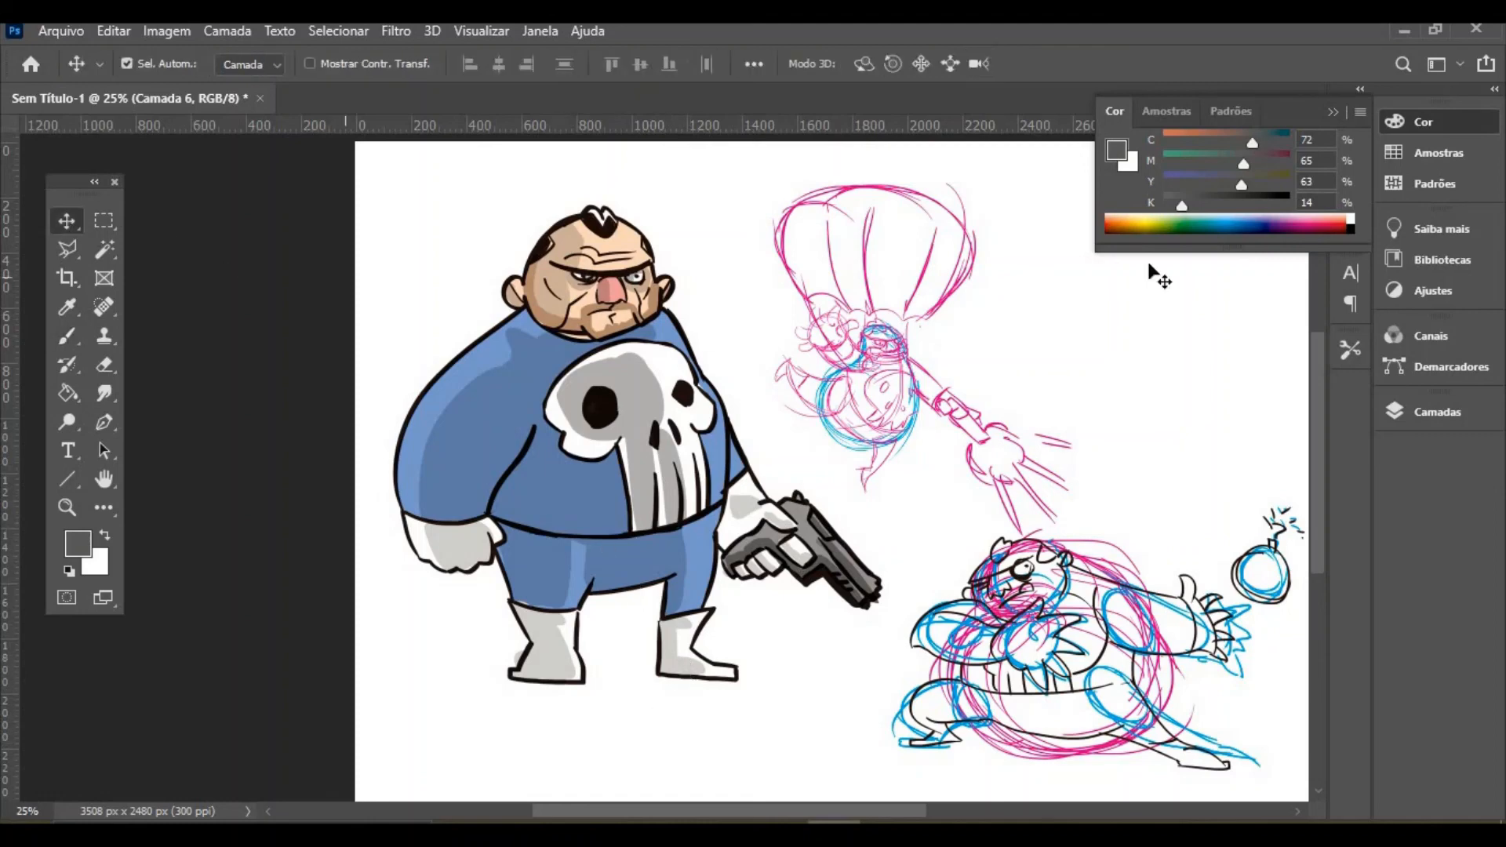
pyautogui.click(1443, 417)
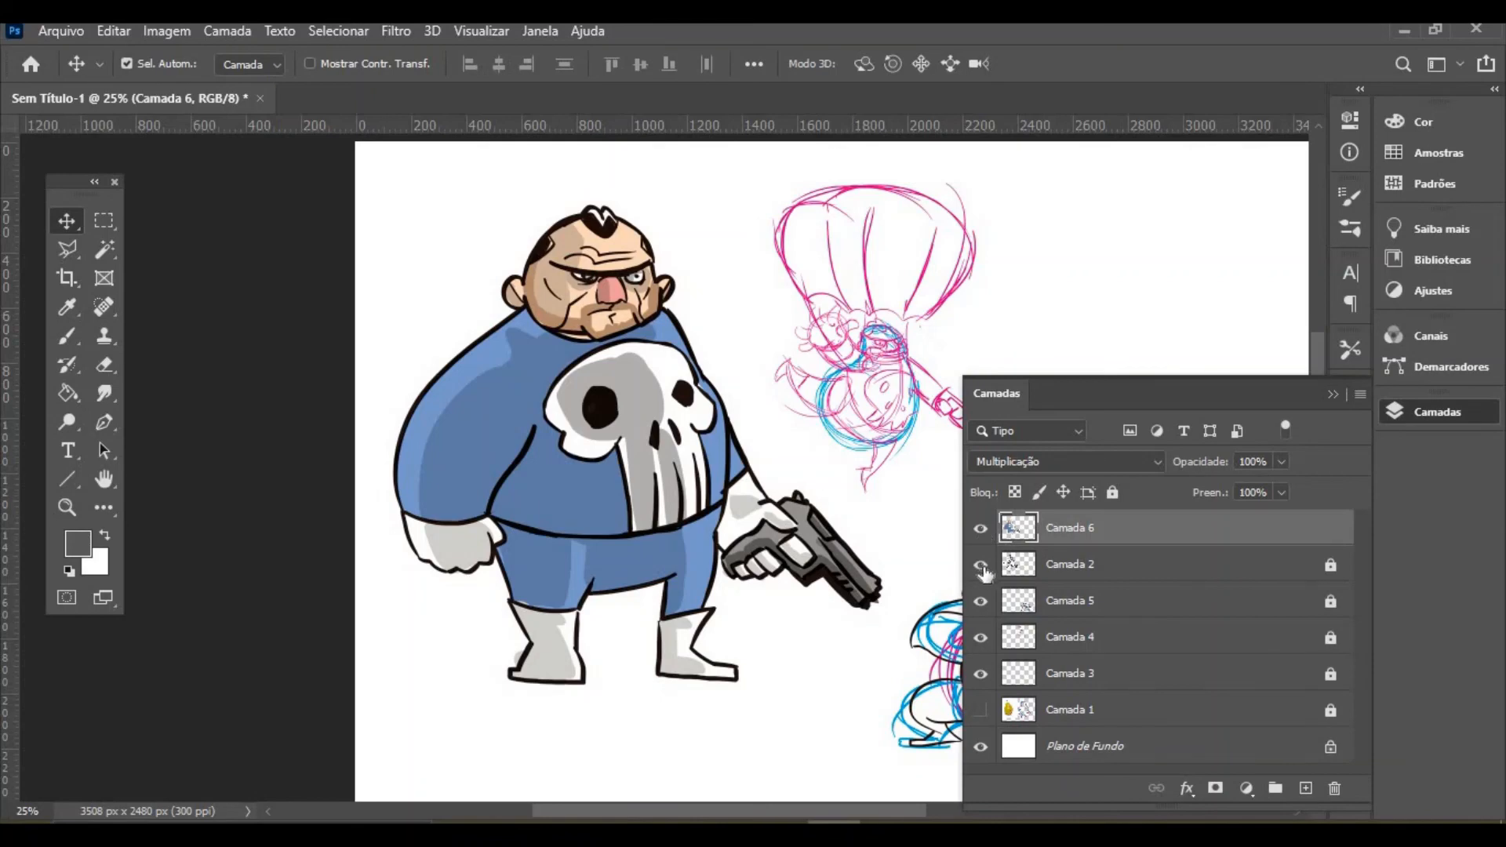
pyautogui.click(980, 566)
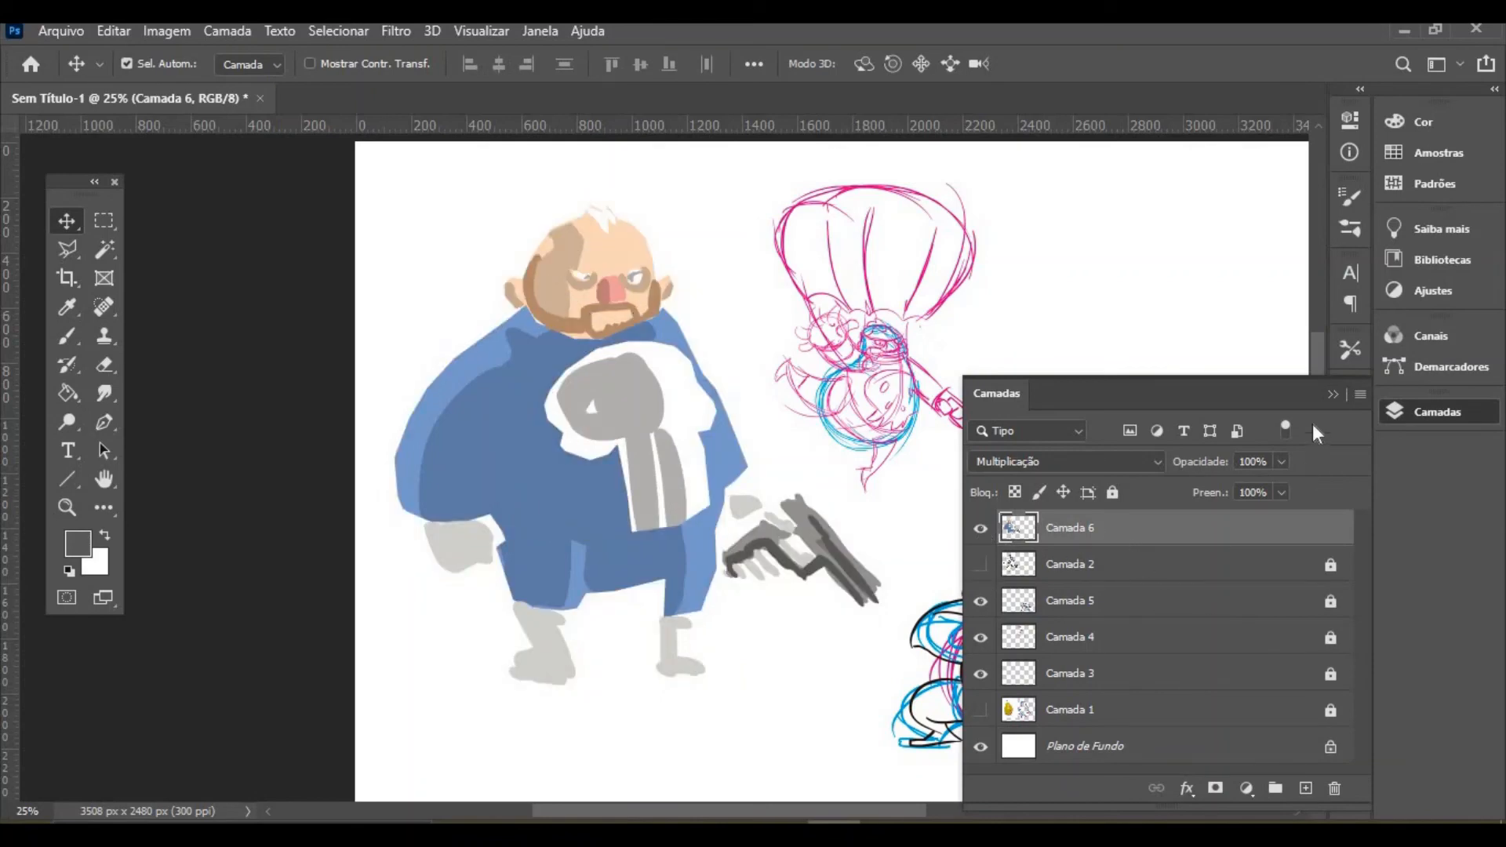
pyautogui.click(1360, 395)
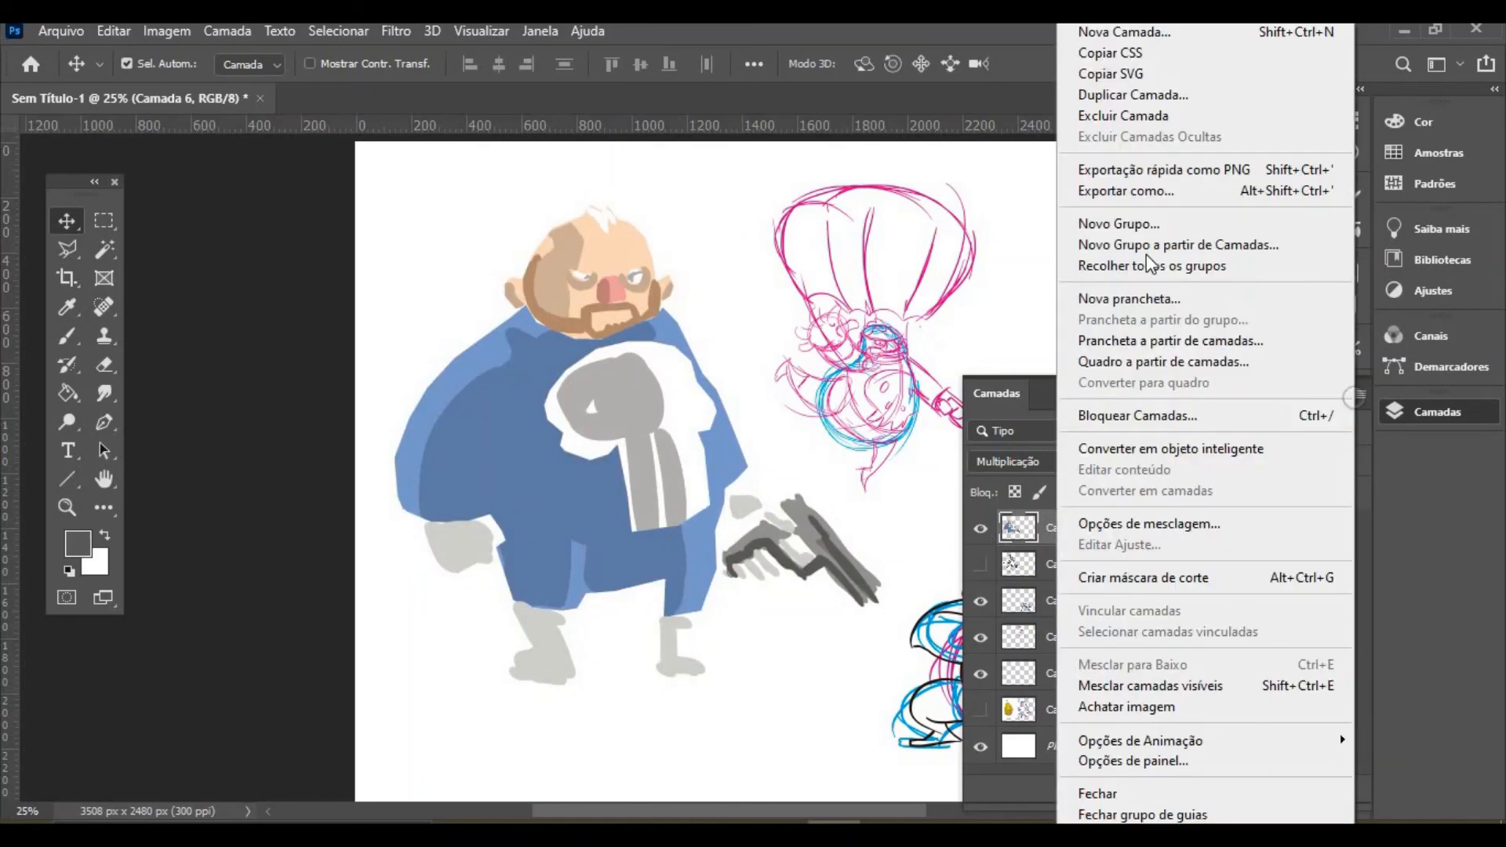
pyautogui.click(1146, 94)
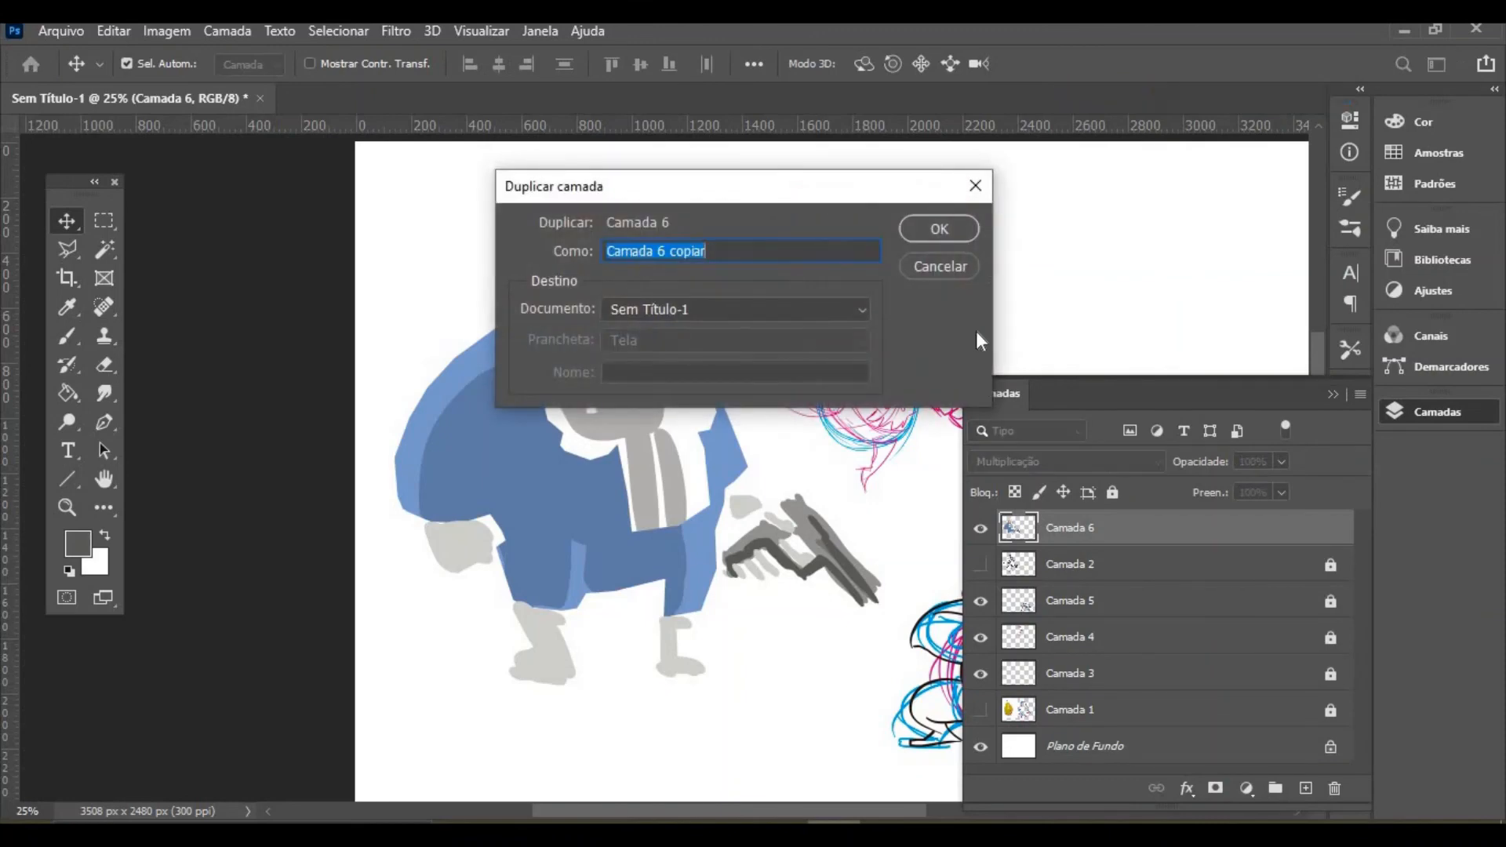
pyautogui.write('textura')
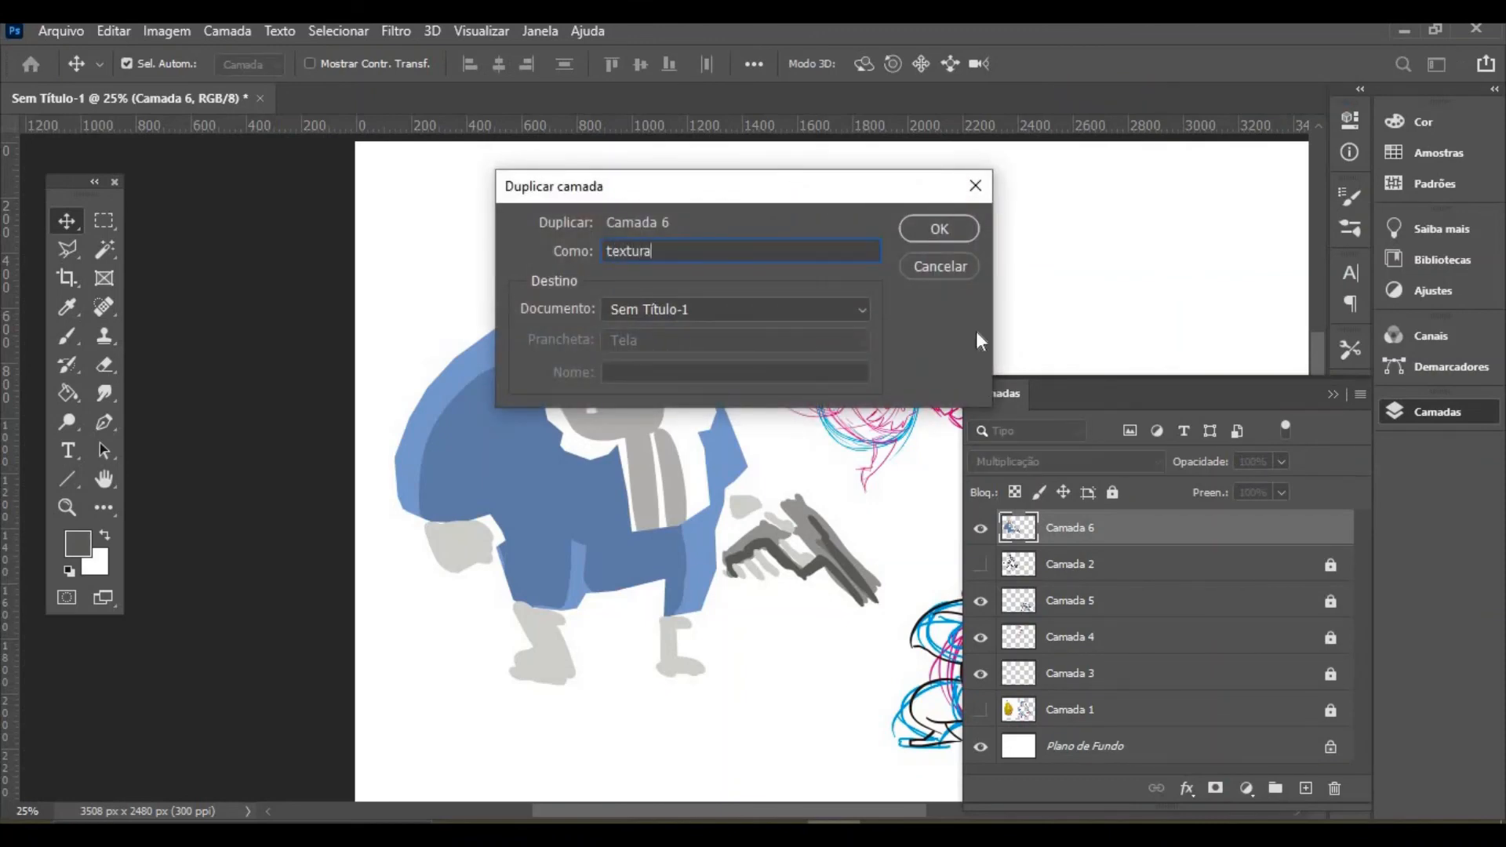
pyautogui.press('Return')
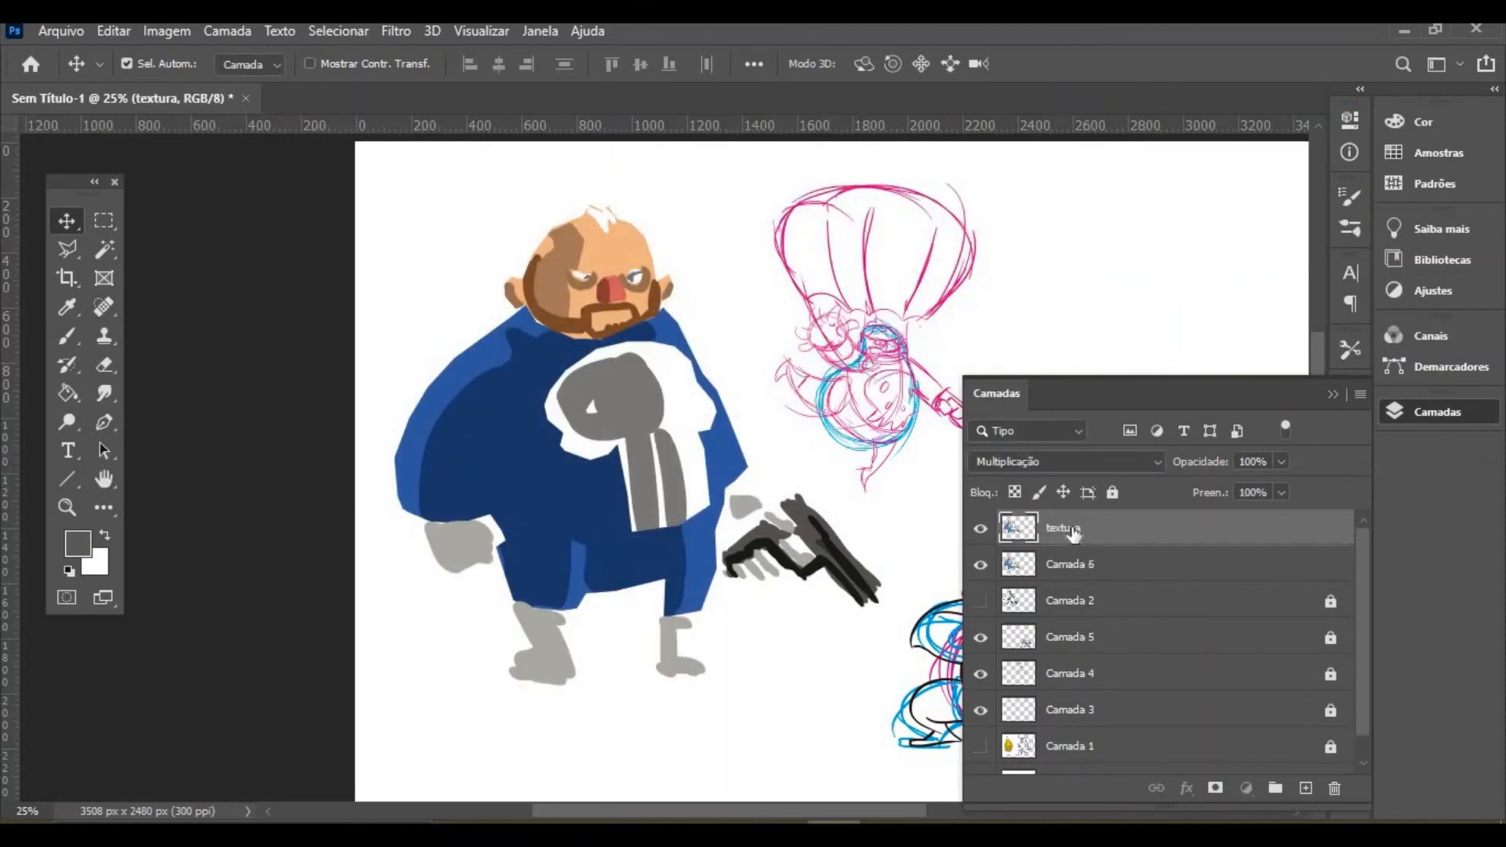
# Apply the Color Halftone filter to the textura layer with maximum radius 8 and all channels at 45, and show Camada 2 again
pyautogui.click(394, 31)
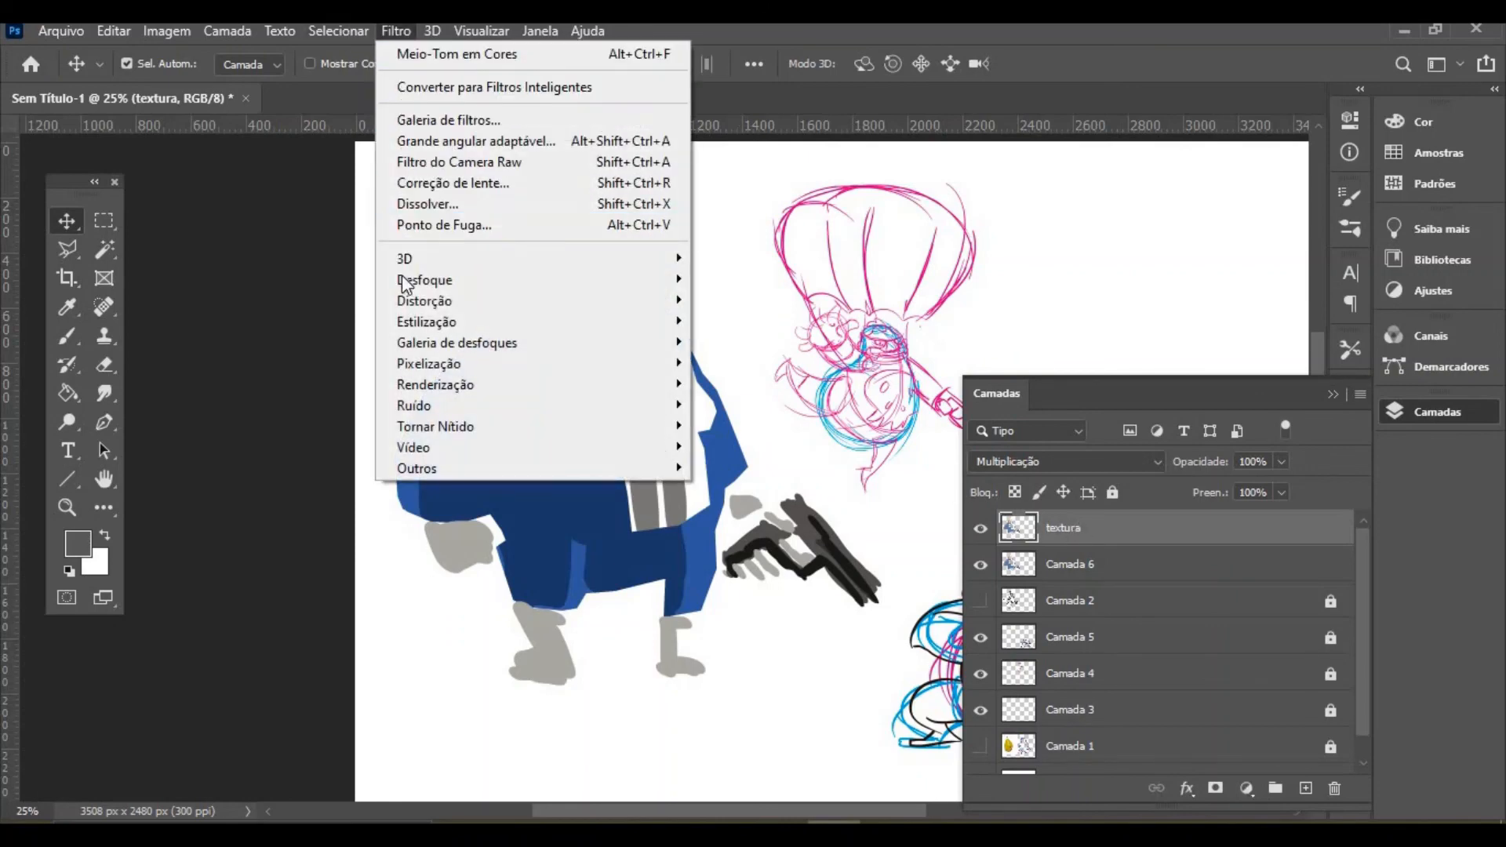
pyautogui.moveTo(411, 365)
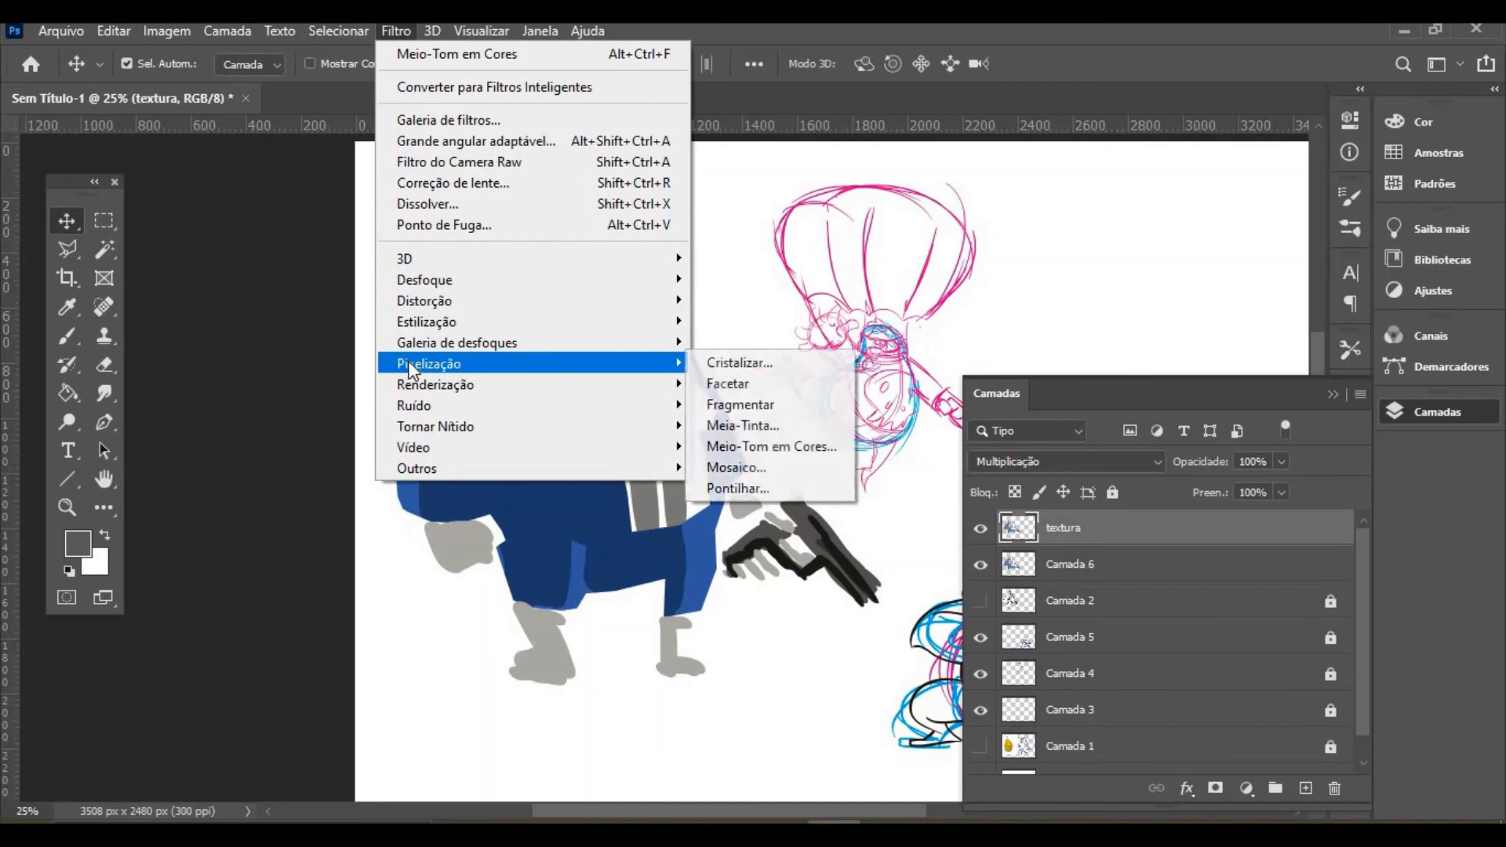
pyautogui.click(734, 444)
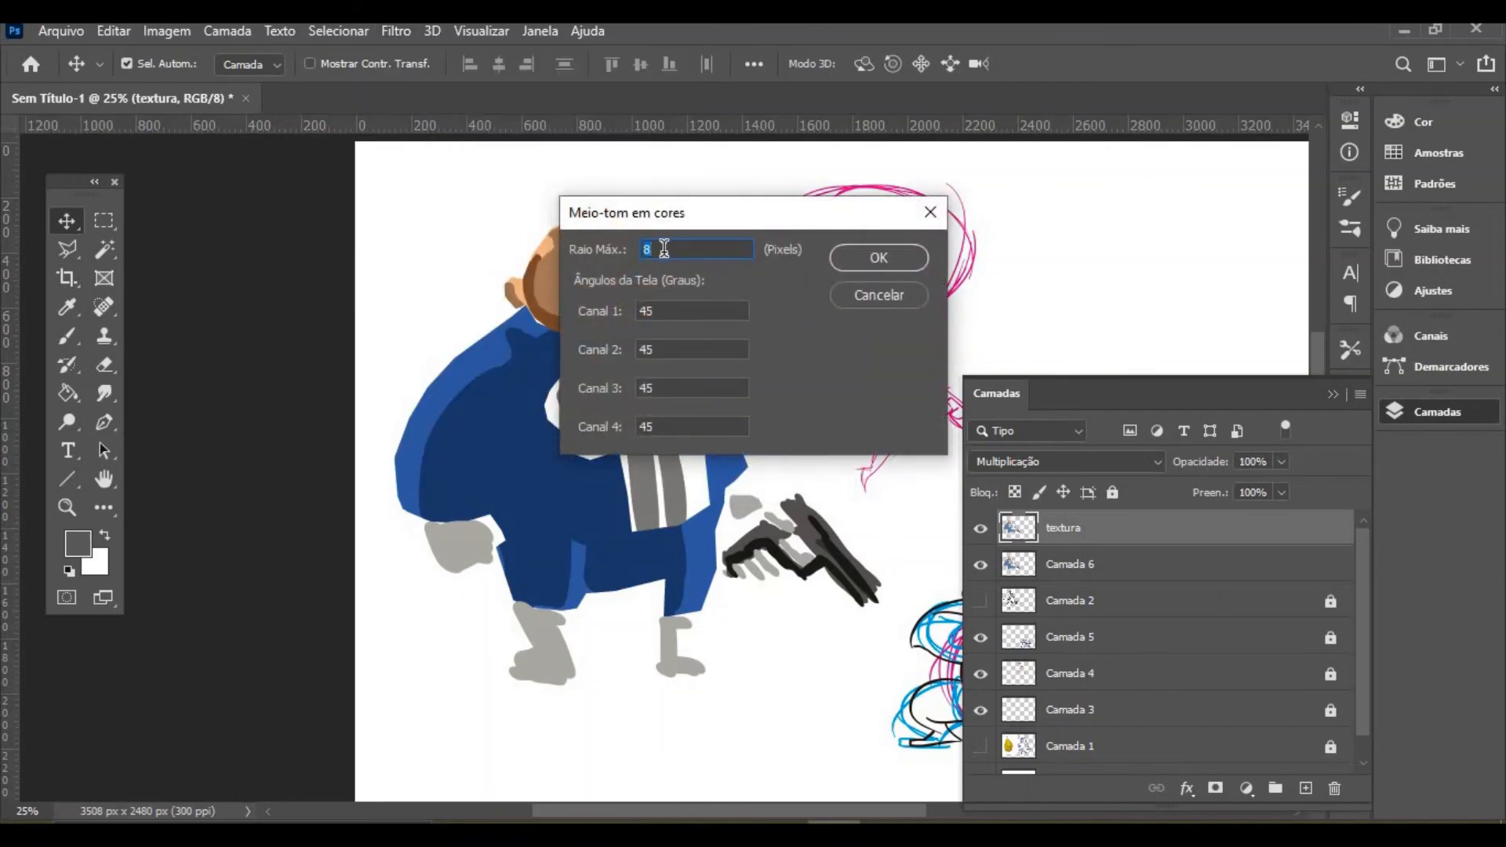
pyautogui.click(897, 261)
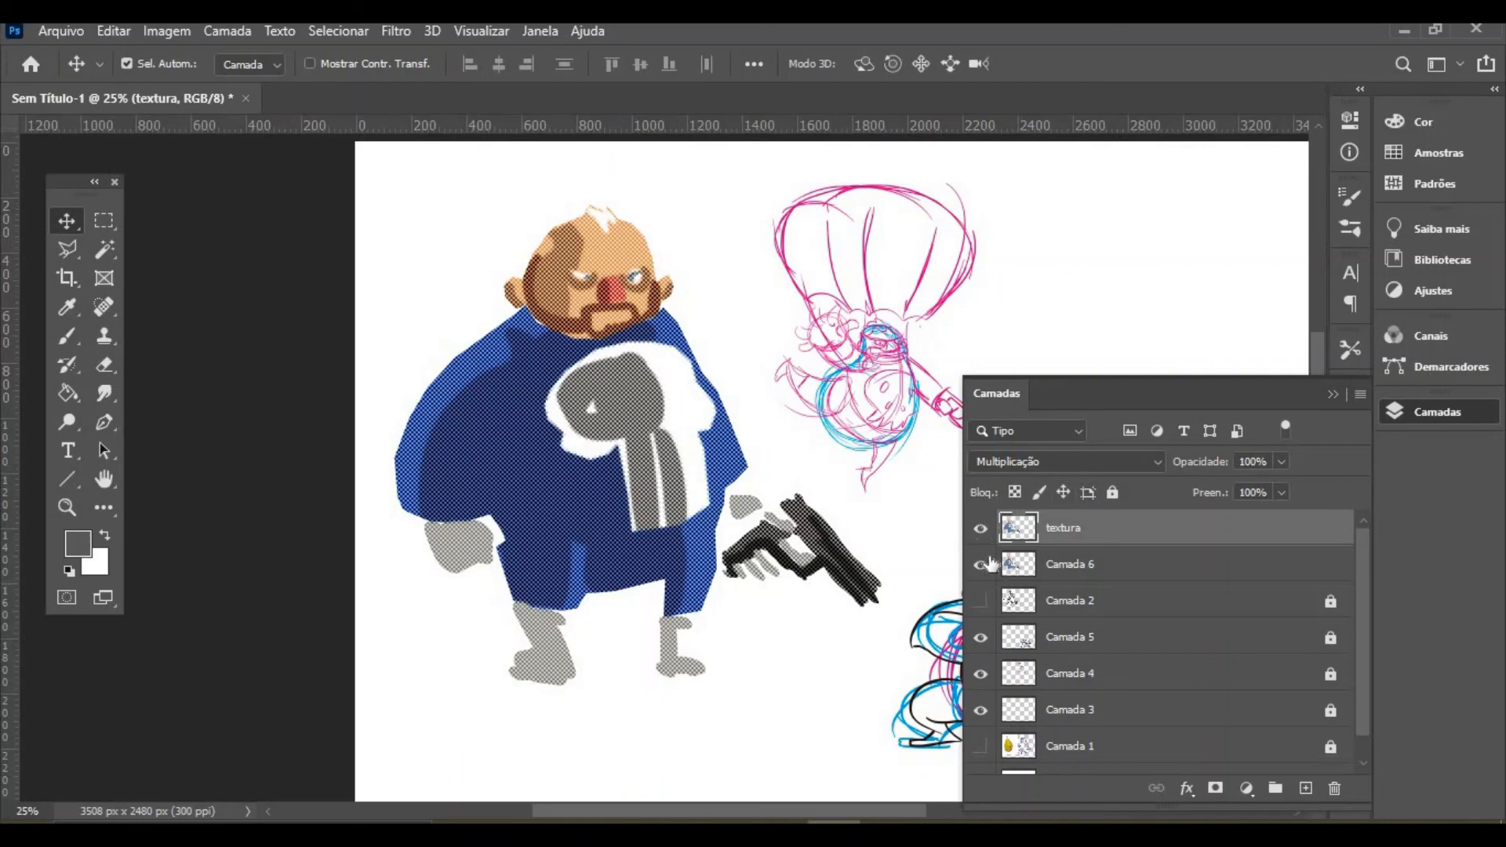
pyautogui.click(980, 600)
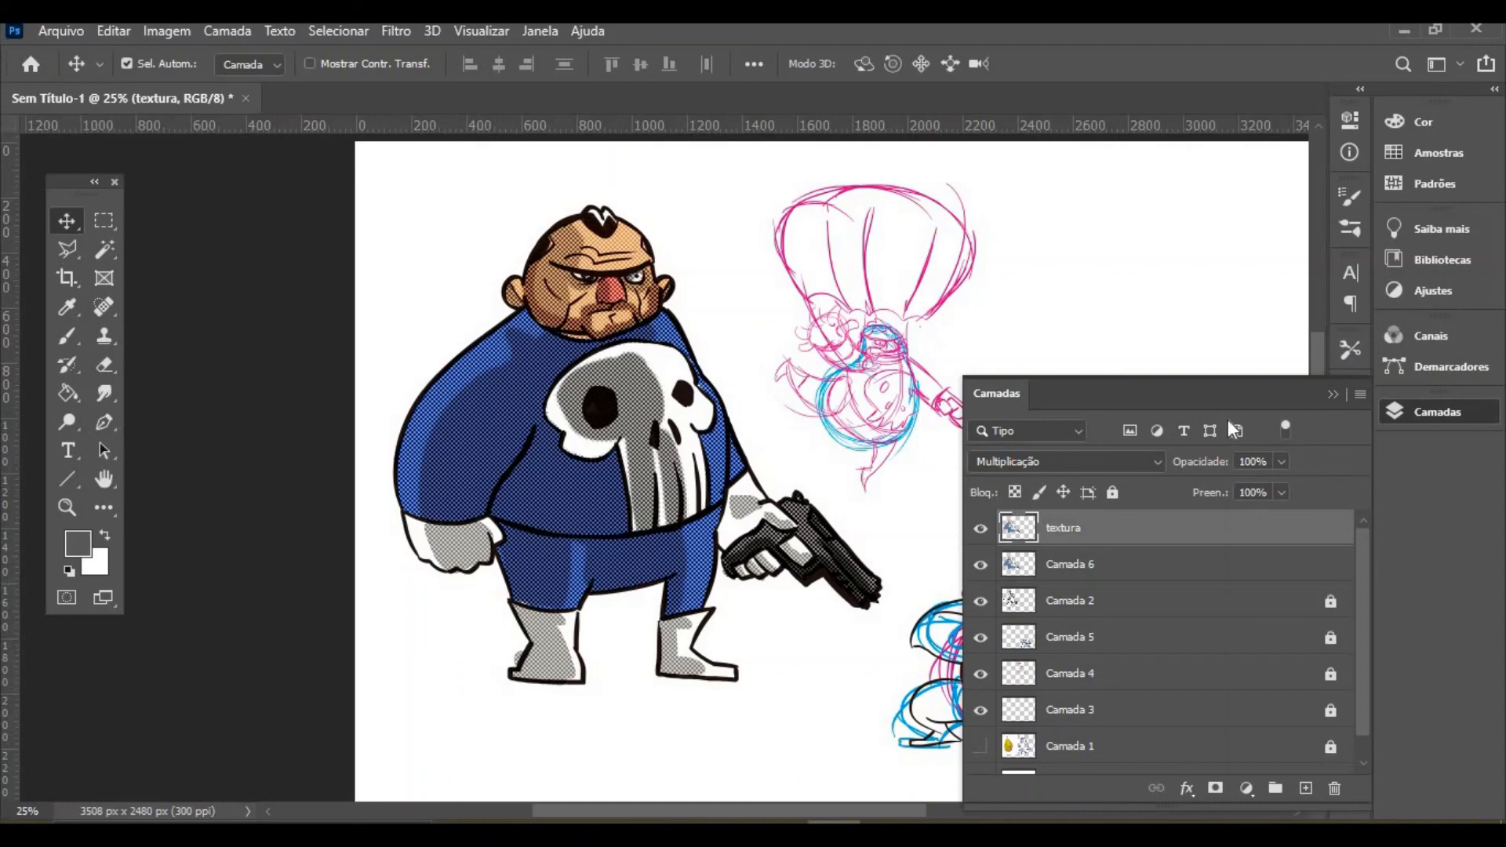
# Try several blend modes on the textura layer, set it to Sobrepor (Overlay) and lower its opacity to 28%
pyautogui.click(1153, 464)
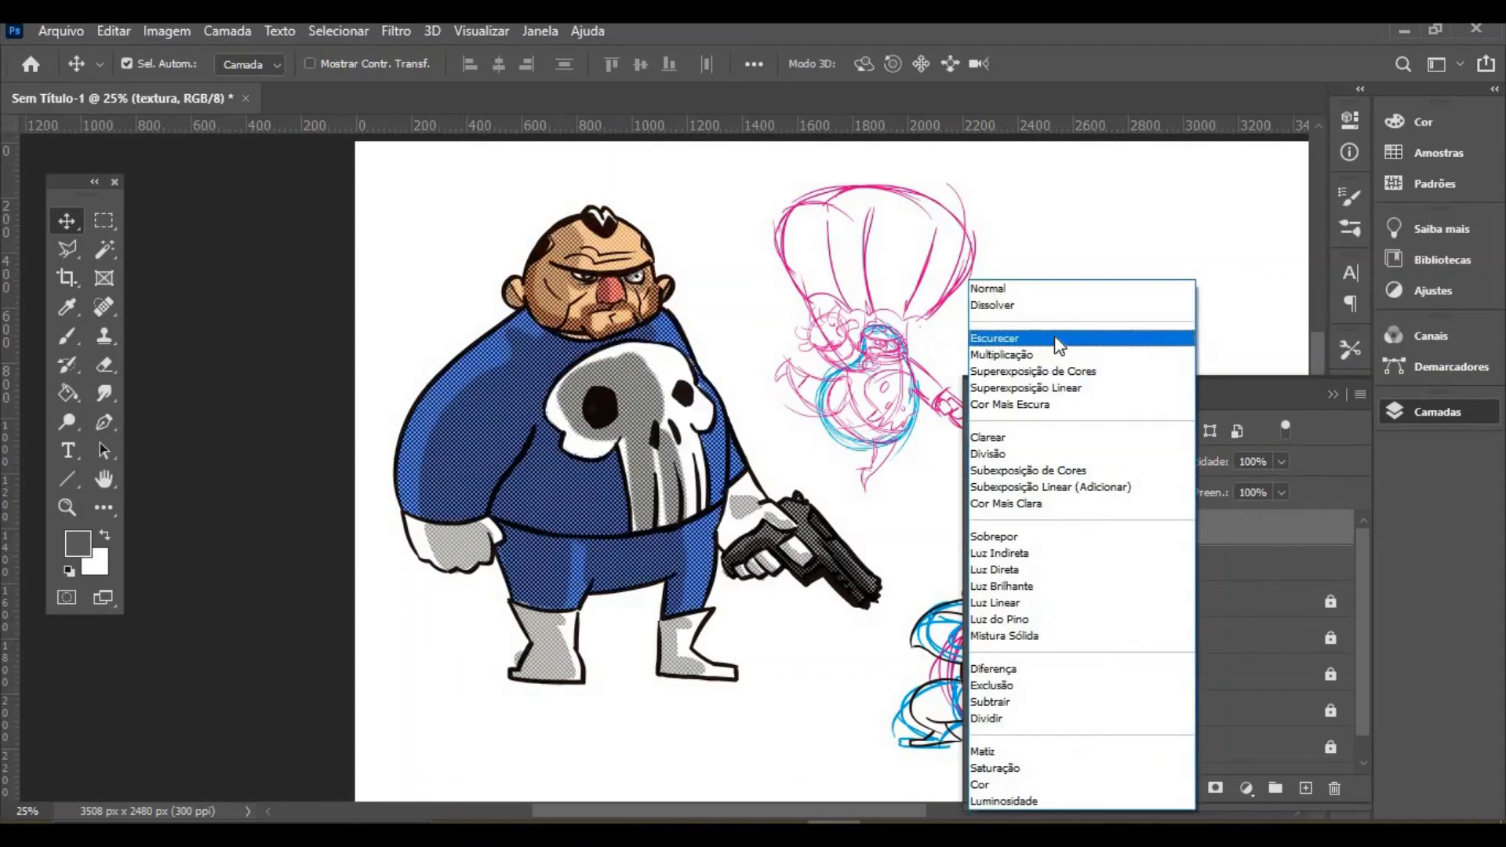
pyautogui.click(1024, 348)
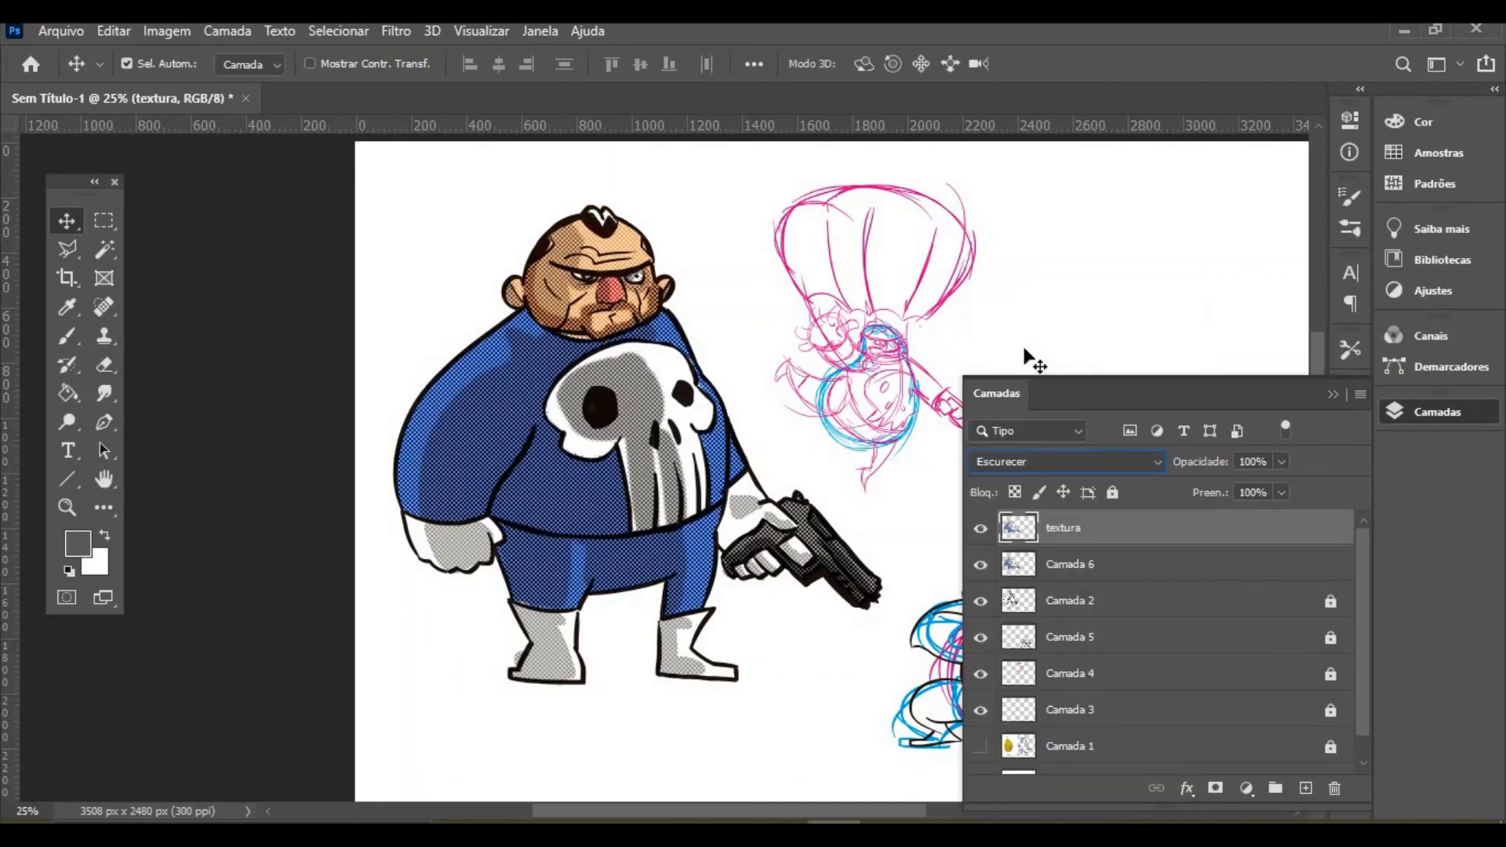
pyautogui.press('Down')
pyautogui.press('Down')
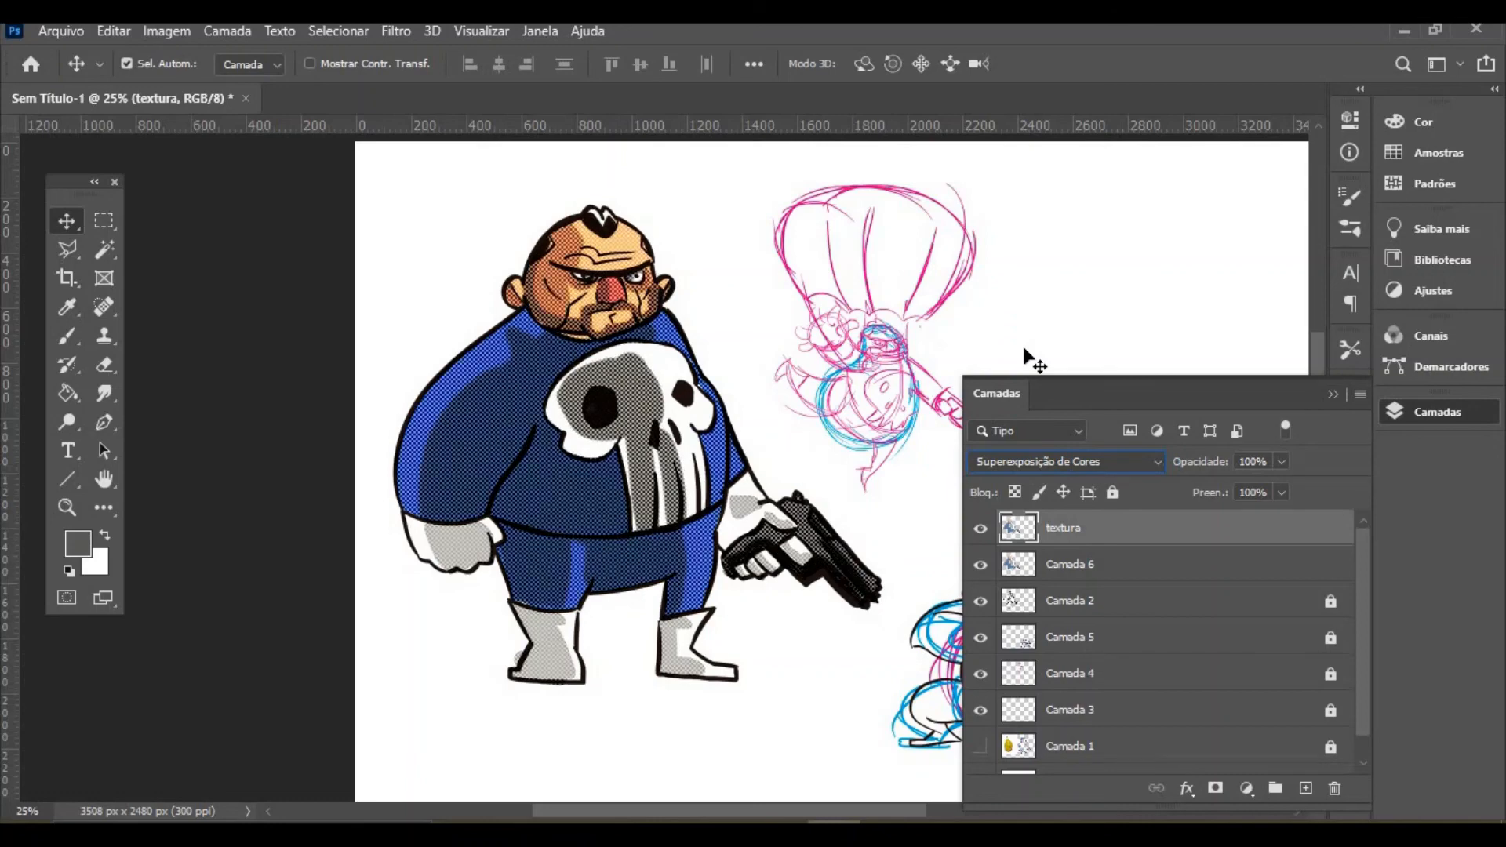
pyautogui.press('Down')
pyautogui.press('Down')
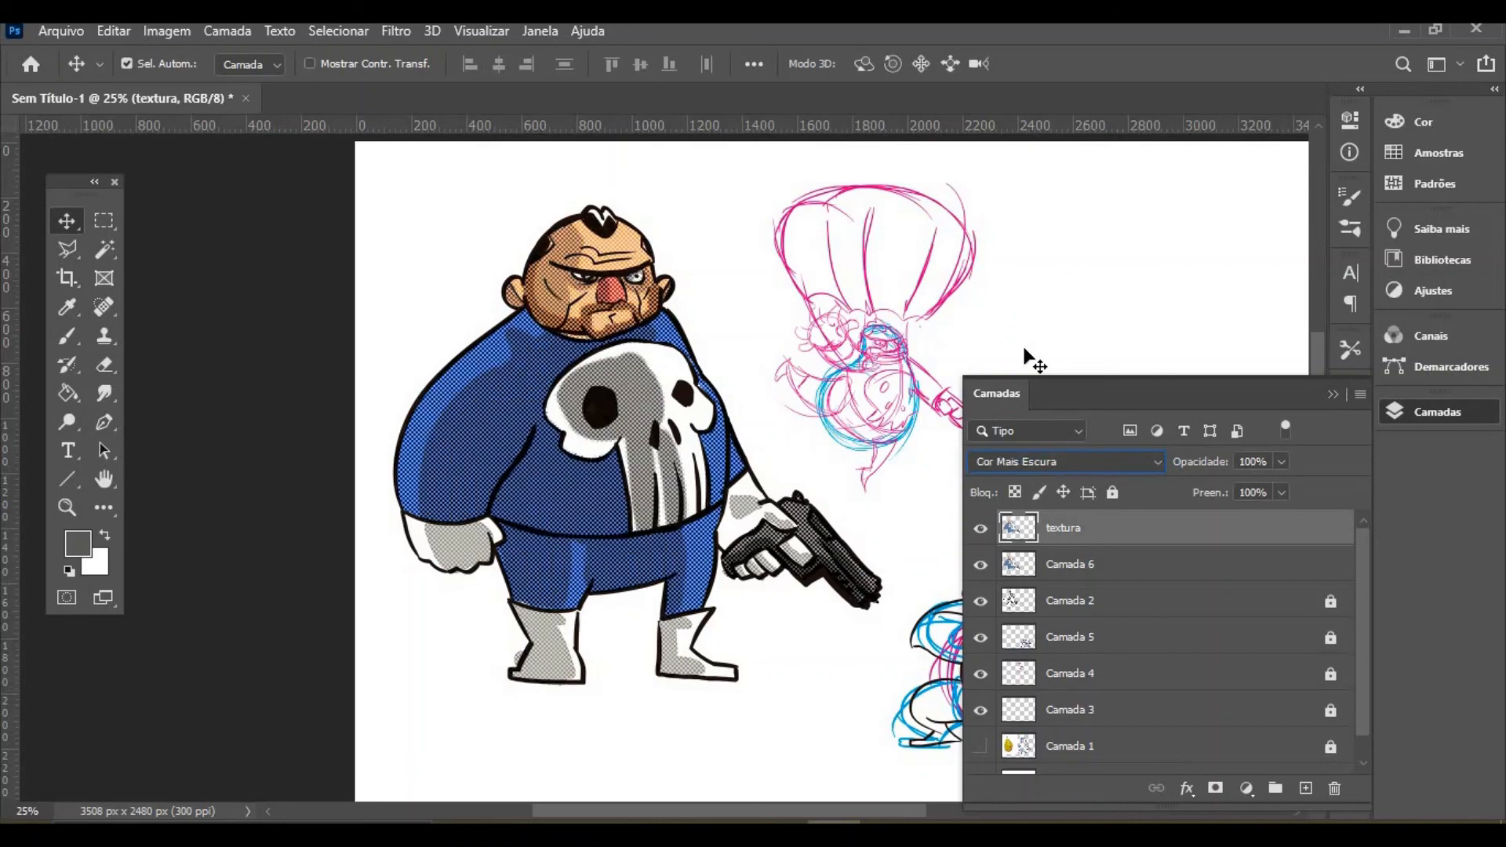
pyautogui.press('Down')
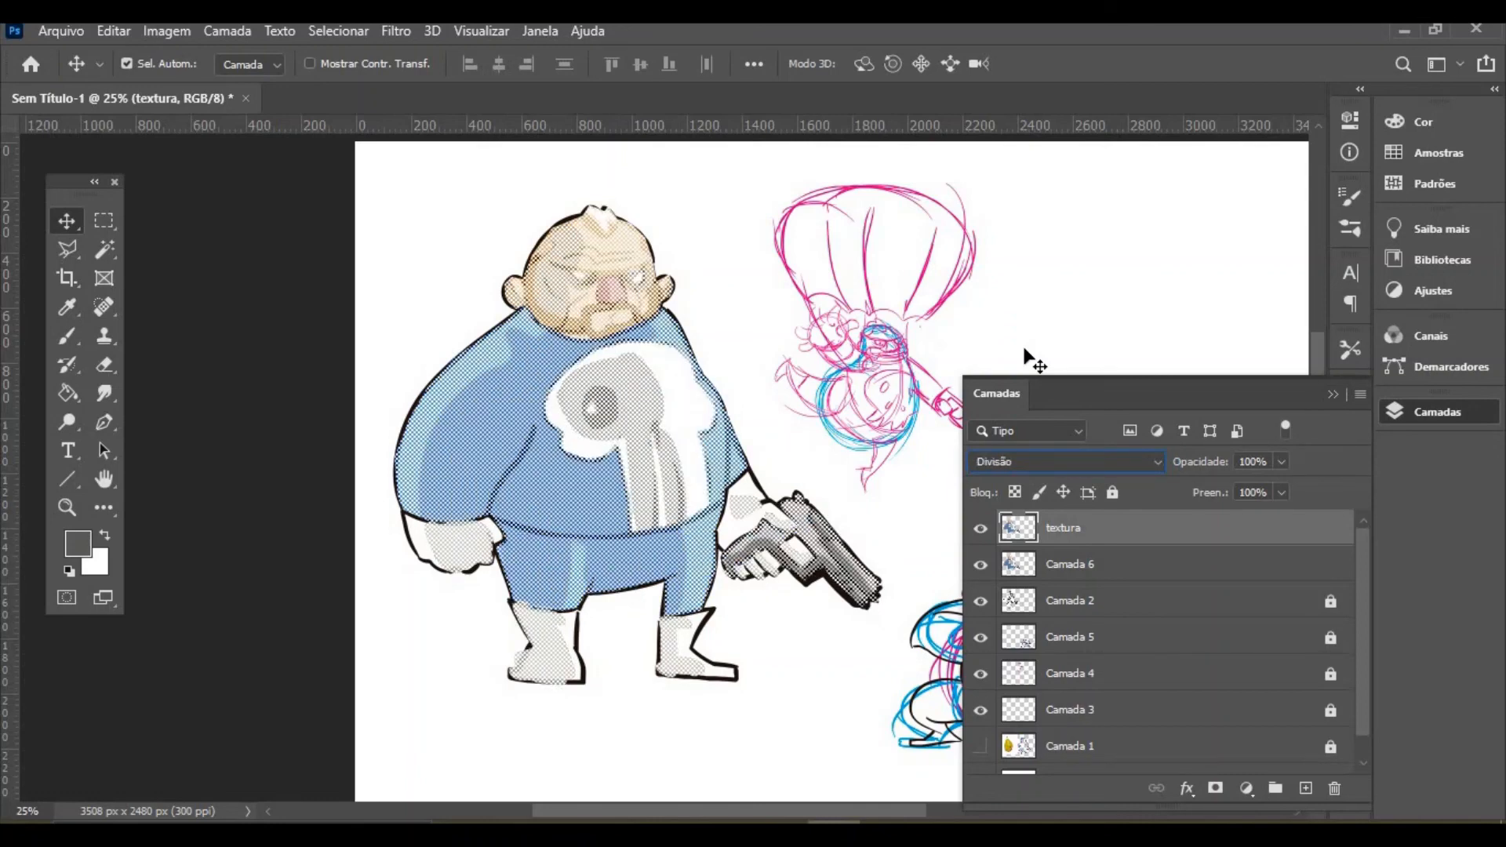
pyautogui.press('Down')
pyautogui.press('Down')
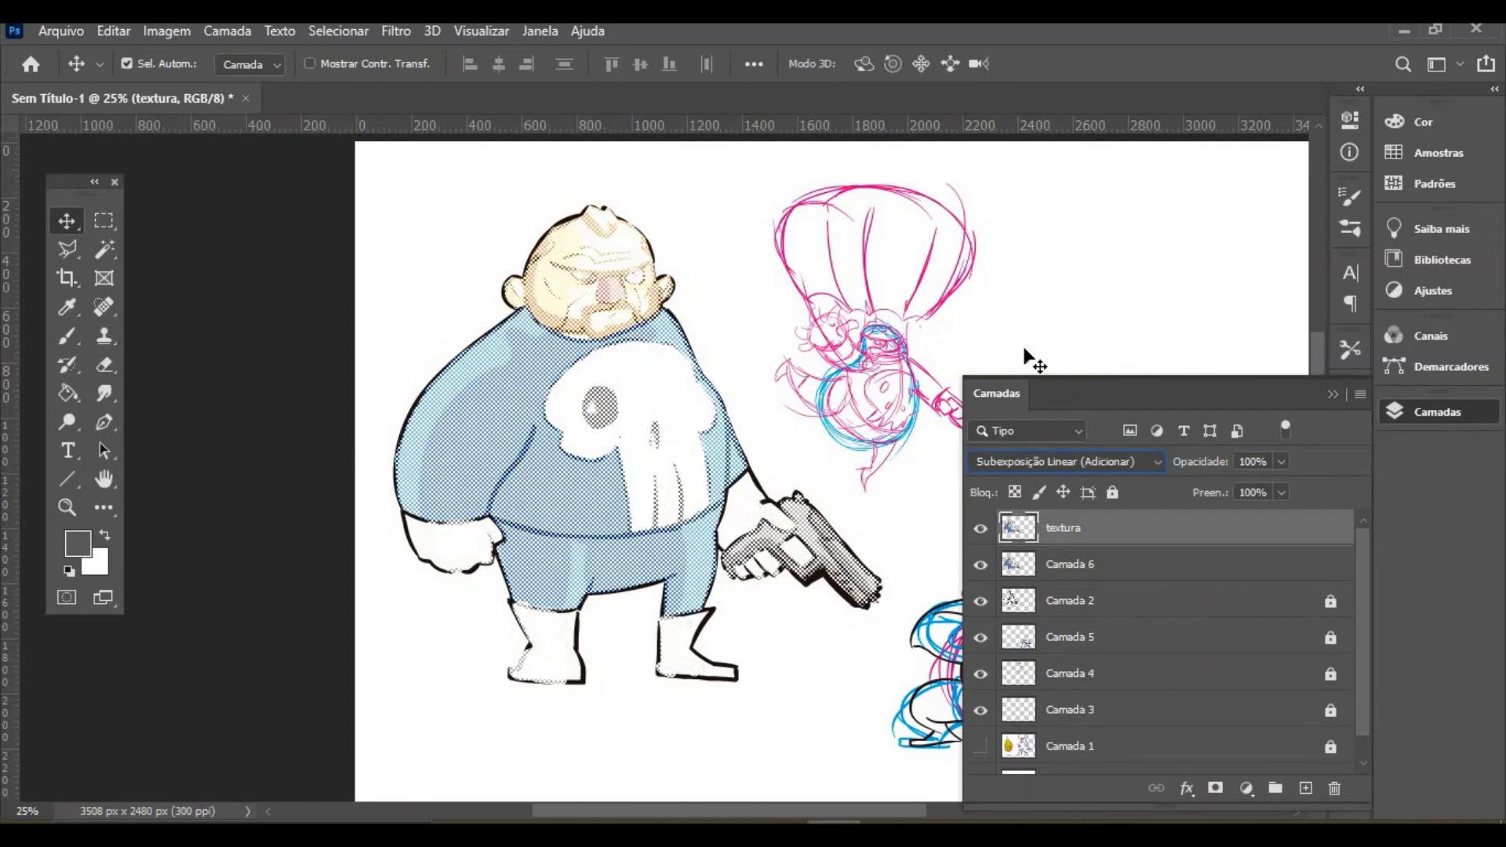
pyautogui.press('Down')
pyautogui.press('Down')
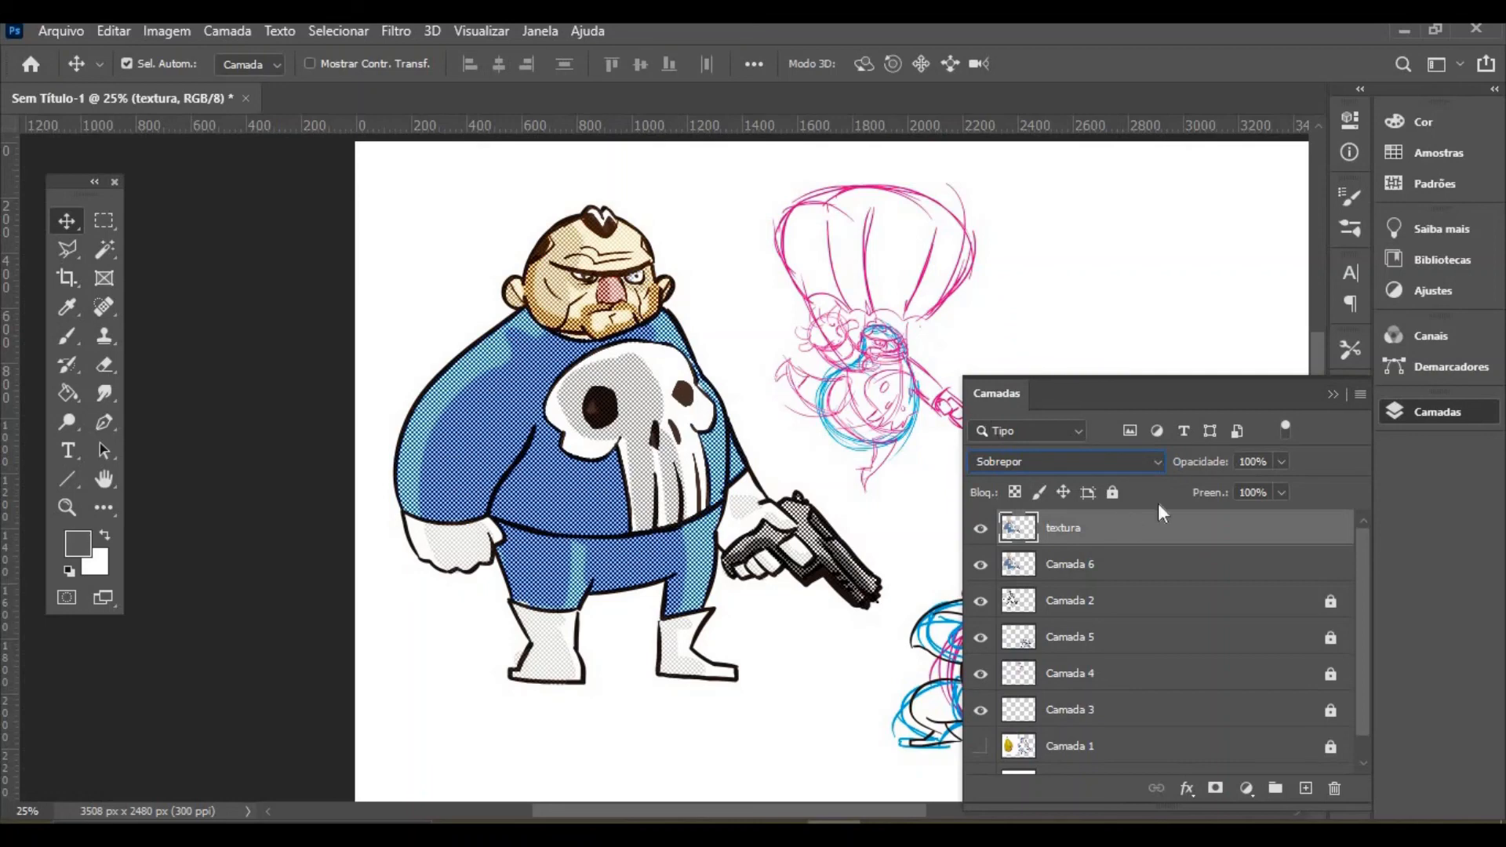
pyautogui.click(1281, 463)
pyautogui.moveTo(1222, 490); pyautogui.dragTo(1210, 490)
# Erase the halftone texture from the standing character's face with the Eraser enlarged to size 50
pyautogui.click(104, 220)
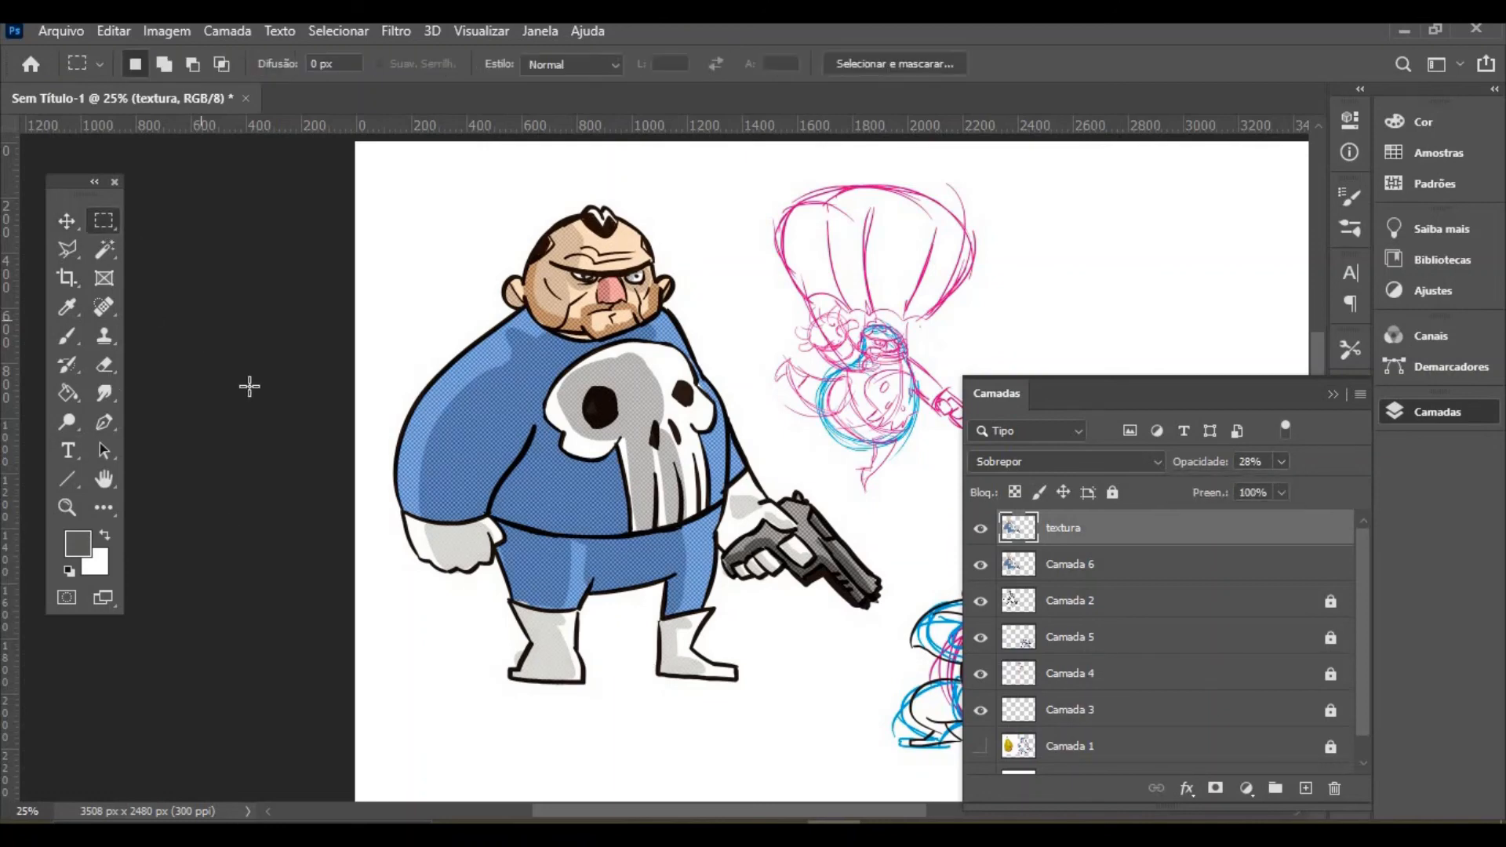
pyautogui.click(67, 508)
pyautogui.click(595, 497)
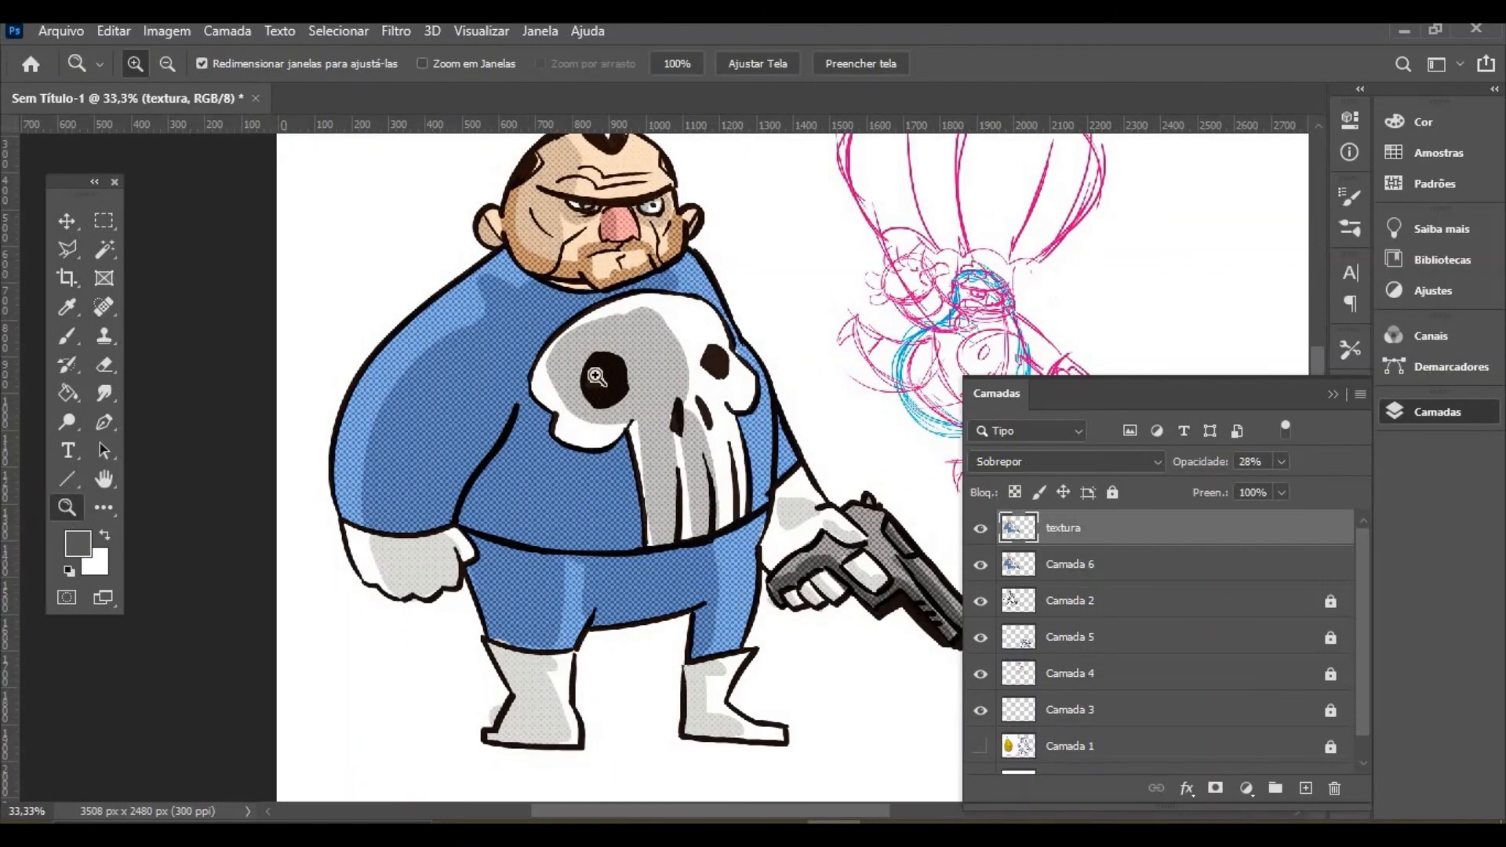
pyautogui.click(104, 479)
pyautogui.moveTo(580, 323); pyautogui.dragTo(546, 334)
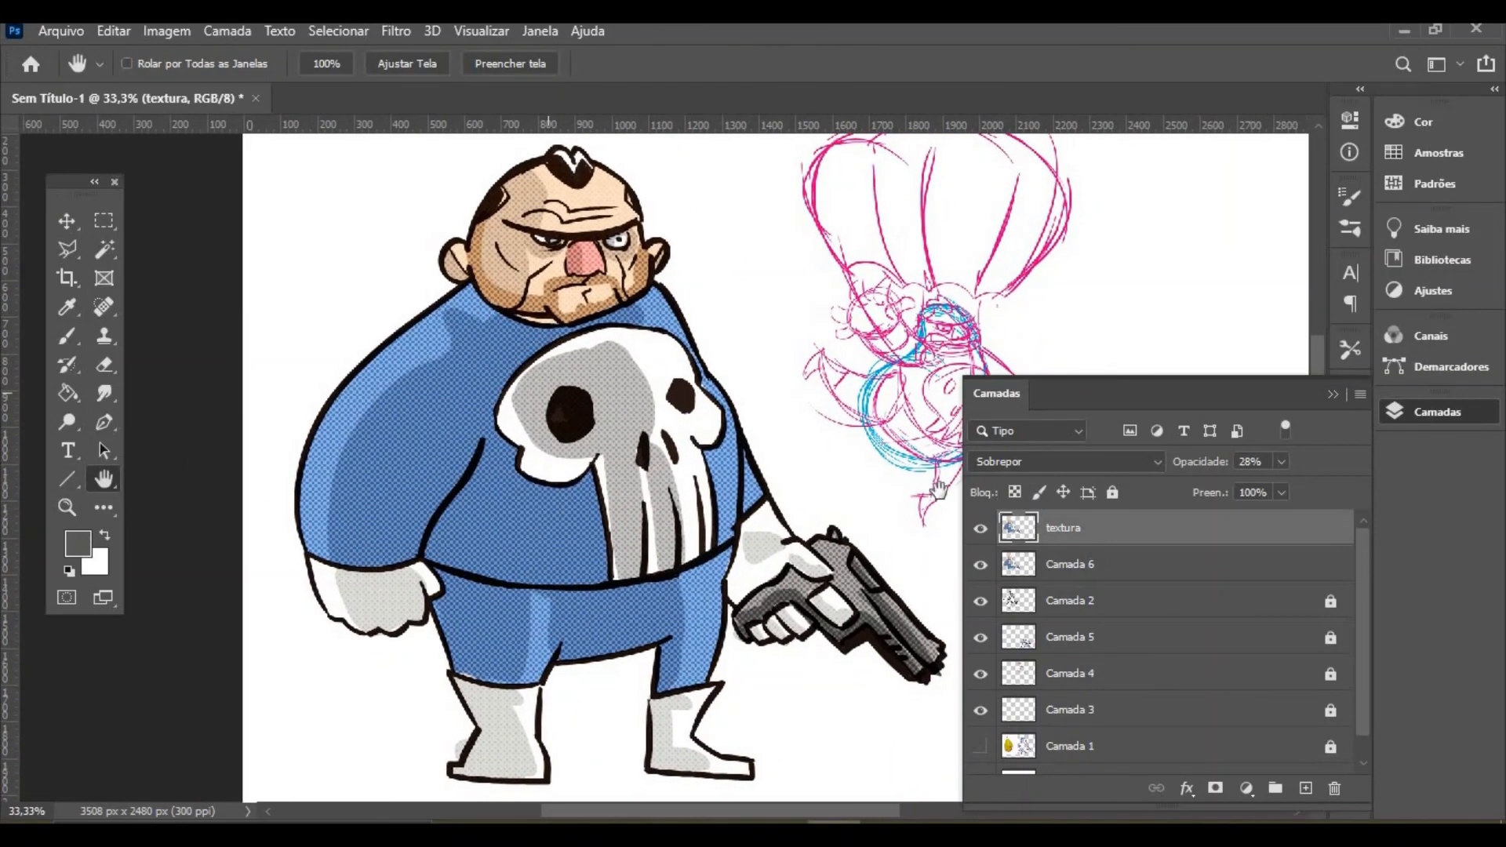
pyautogui.click(1333, 395)
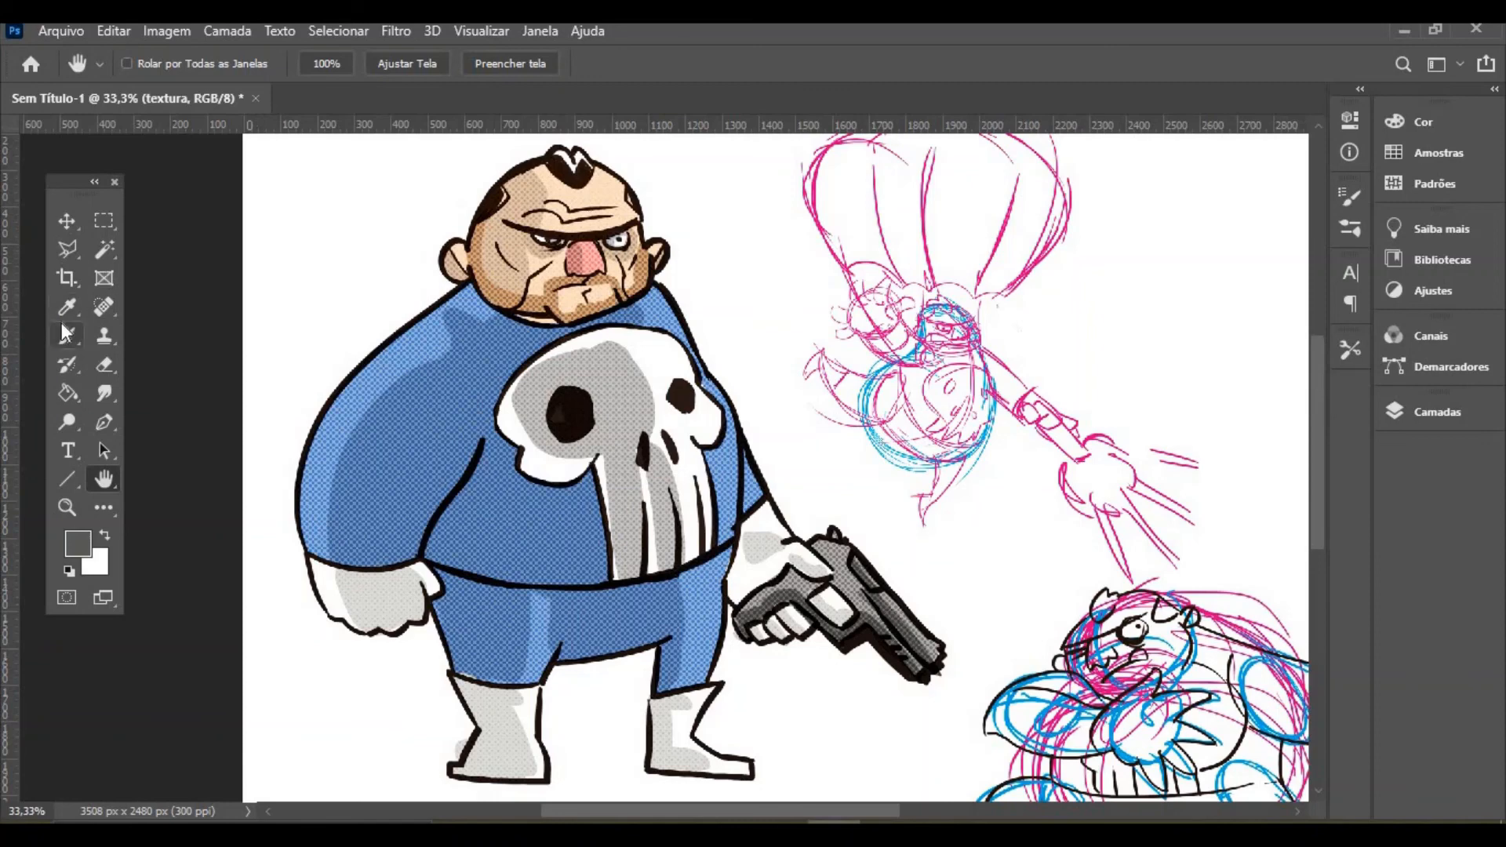
pyautogui.click(104, 364)
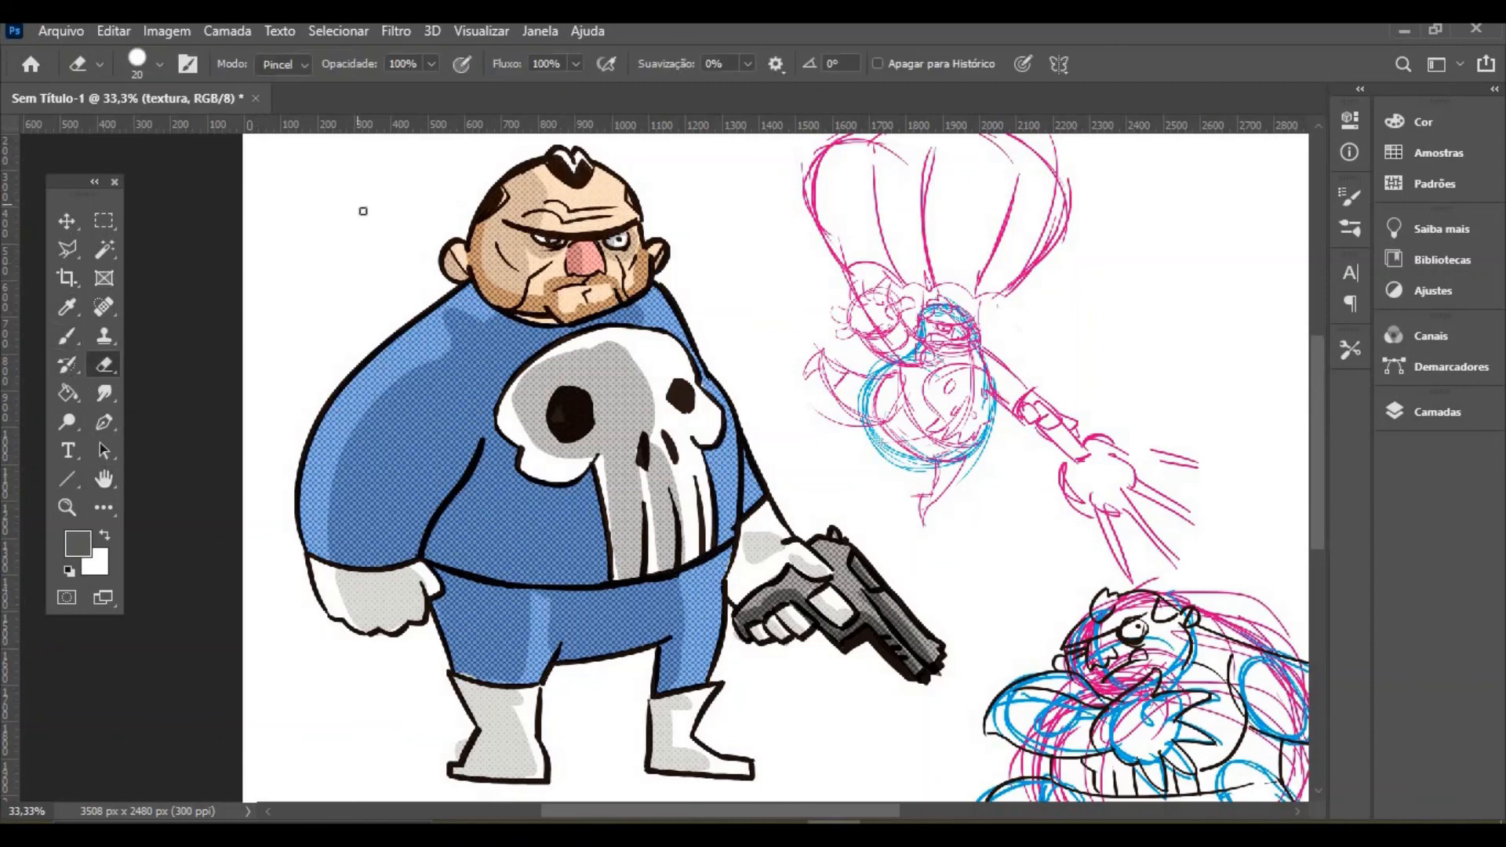
pyautogui.press(']')
pyautogui.press(']')
pyautogui.press(']')
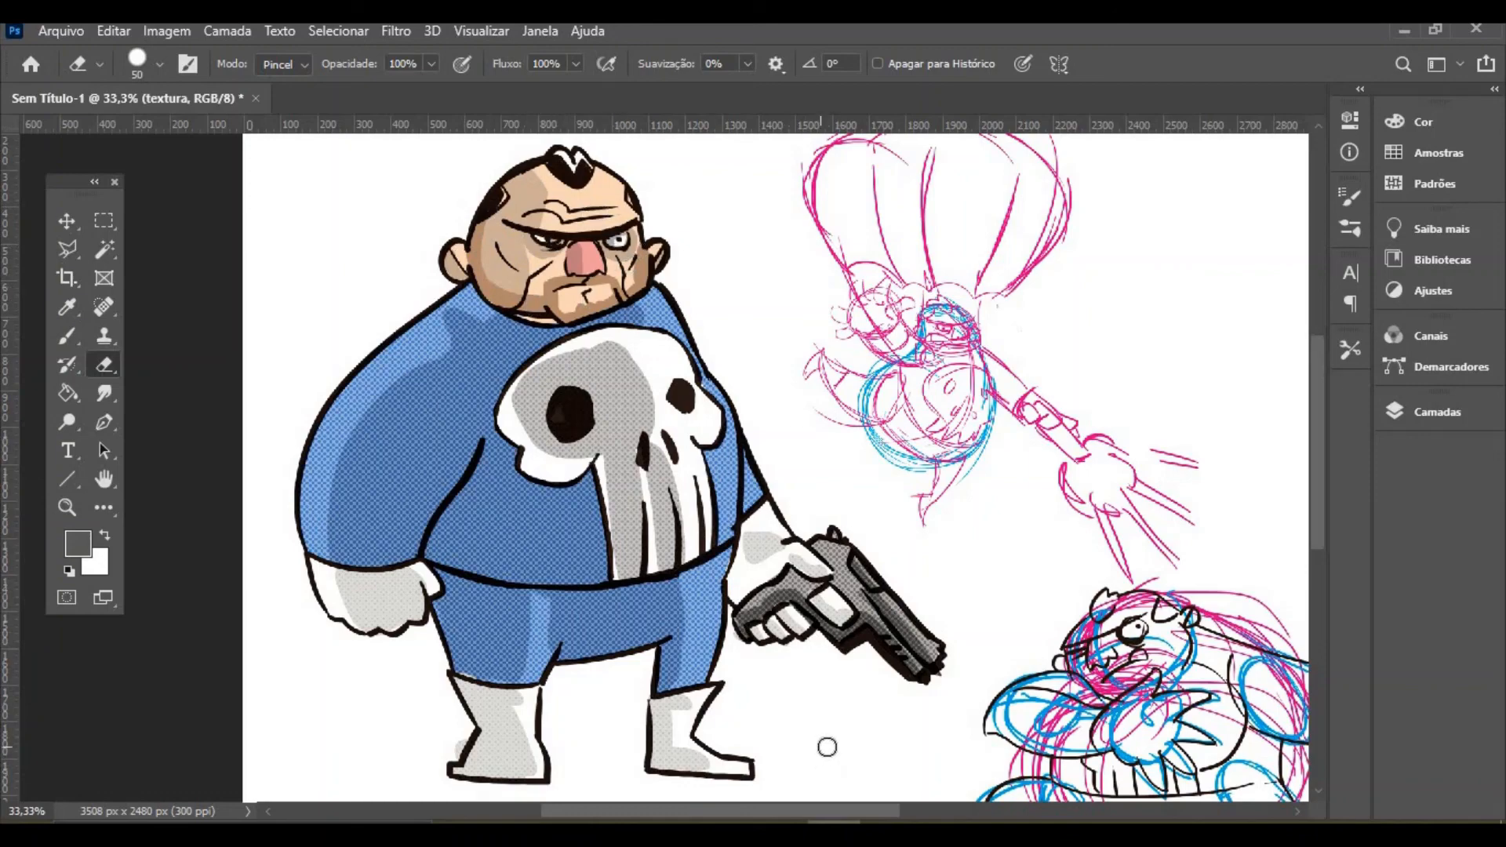
# Hide the sketch layer Camada 5, then show the reference layer Camada 1 and unlock it
pyautogui.hotkey('ctrl', '0')
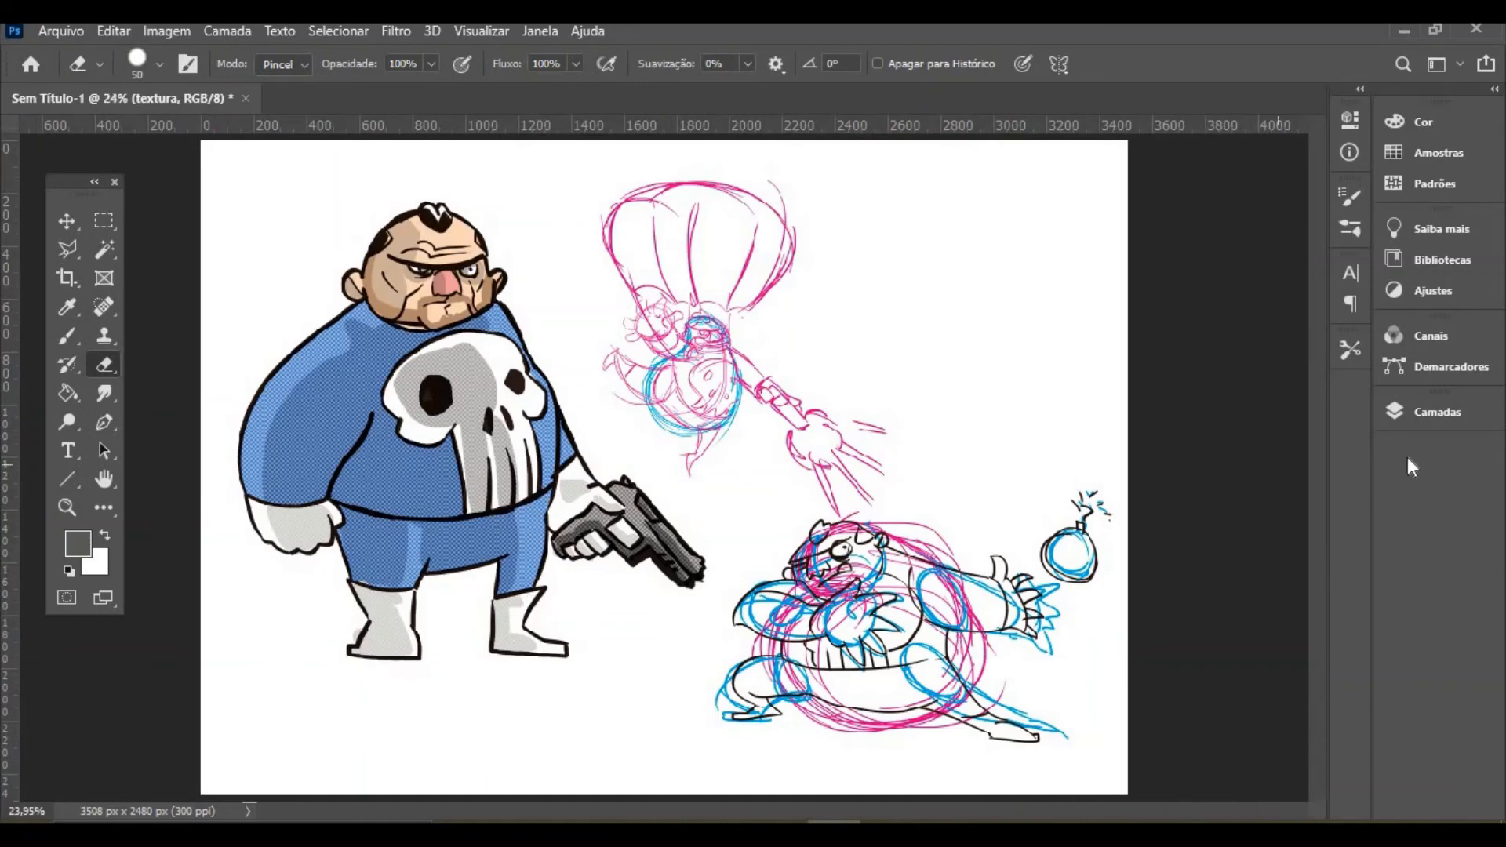
pyautogui.click(1437, 409)
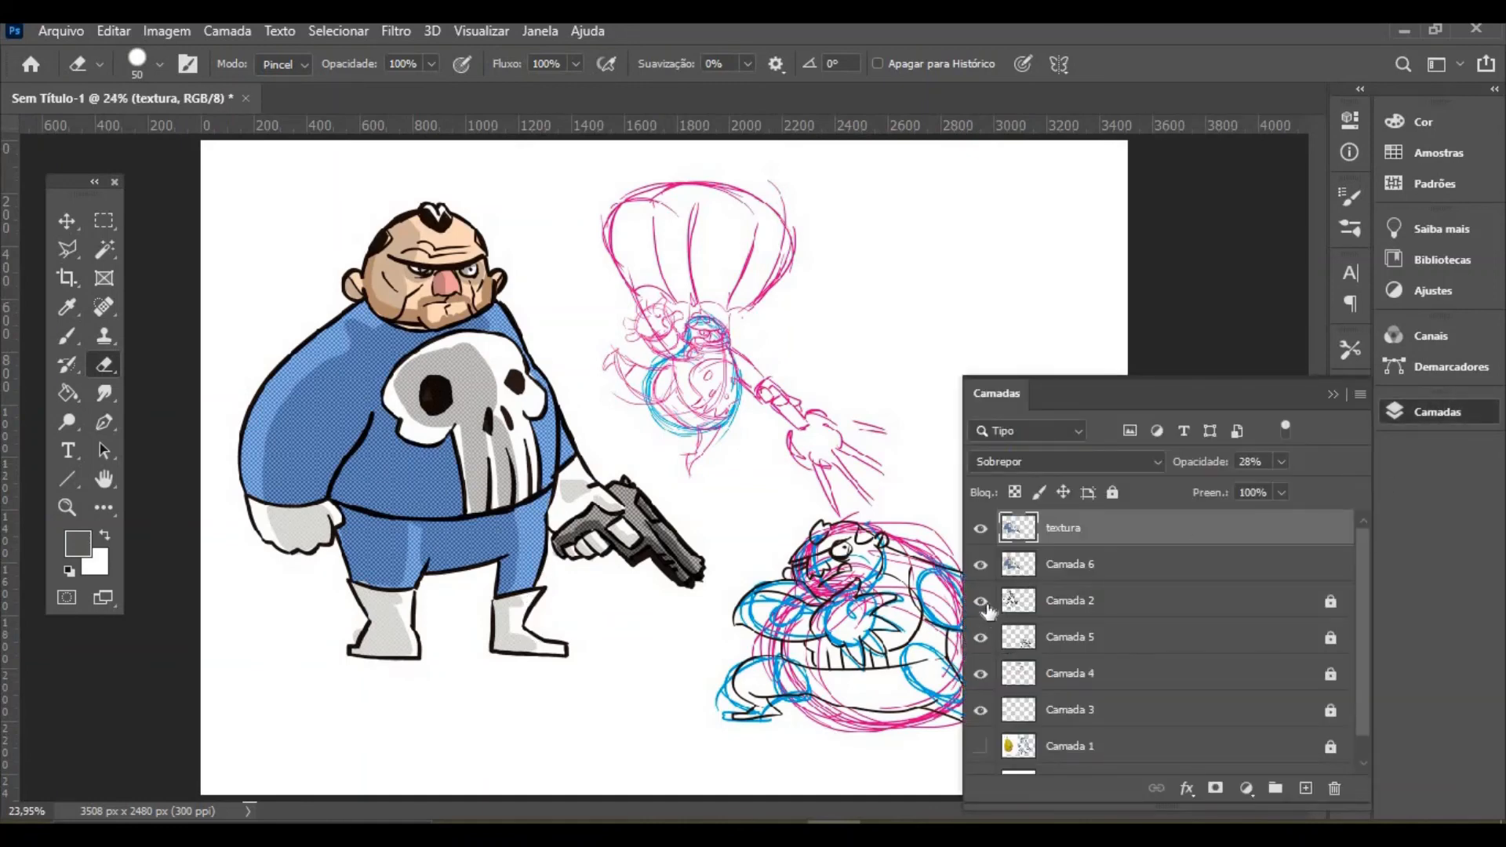
pyautogui.click(980, 602)
pyautogui.click(980, 637)
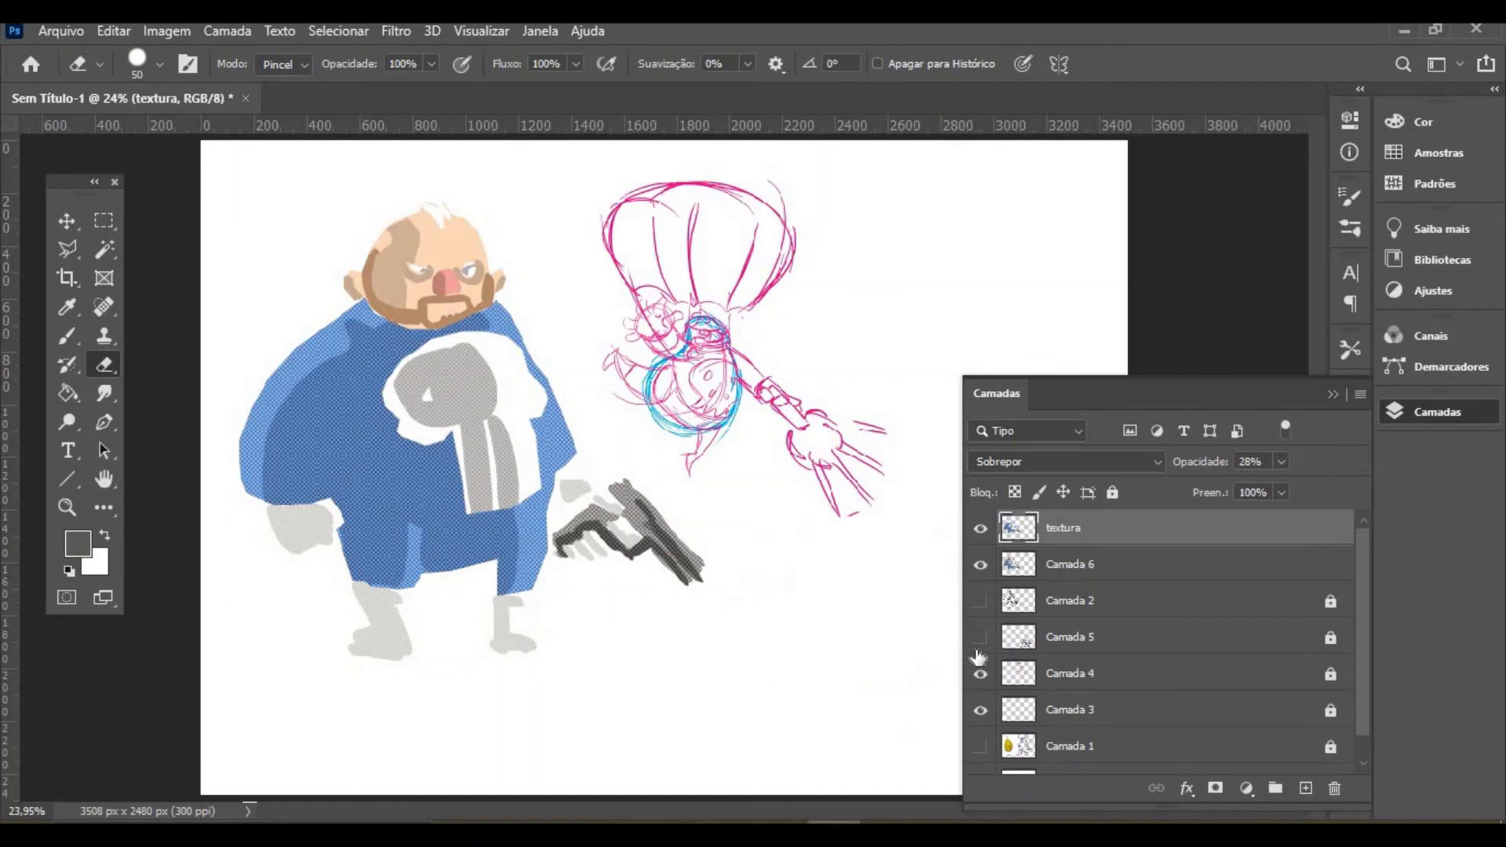
pyautogui.click(981, 601)
pyautogui.click(980, 746)
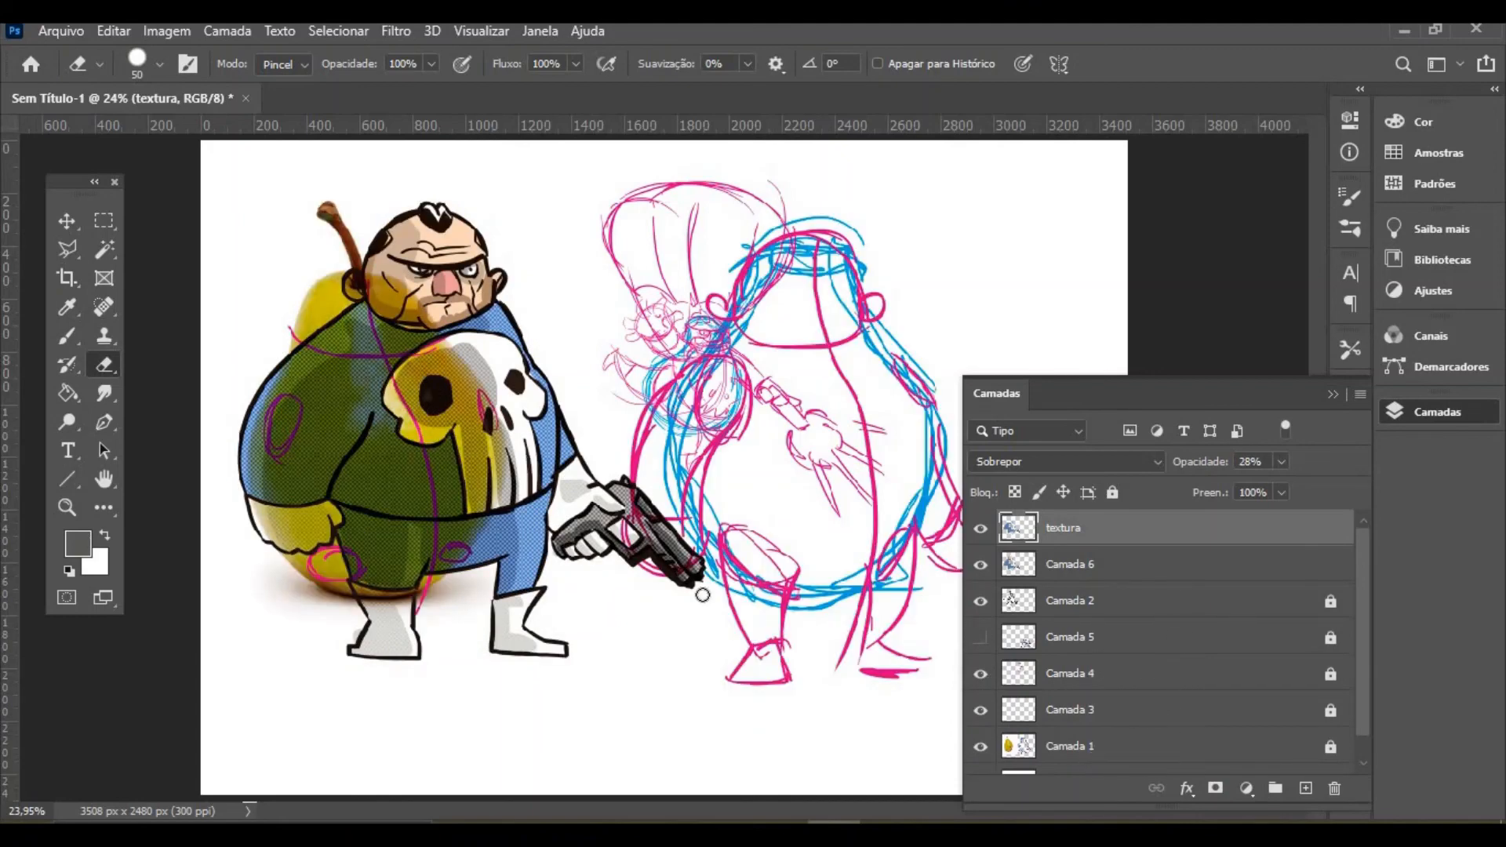
pyautogui.click(1330, 747)
pyautogui.click(1333, 394)
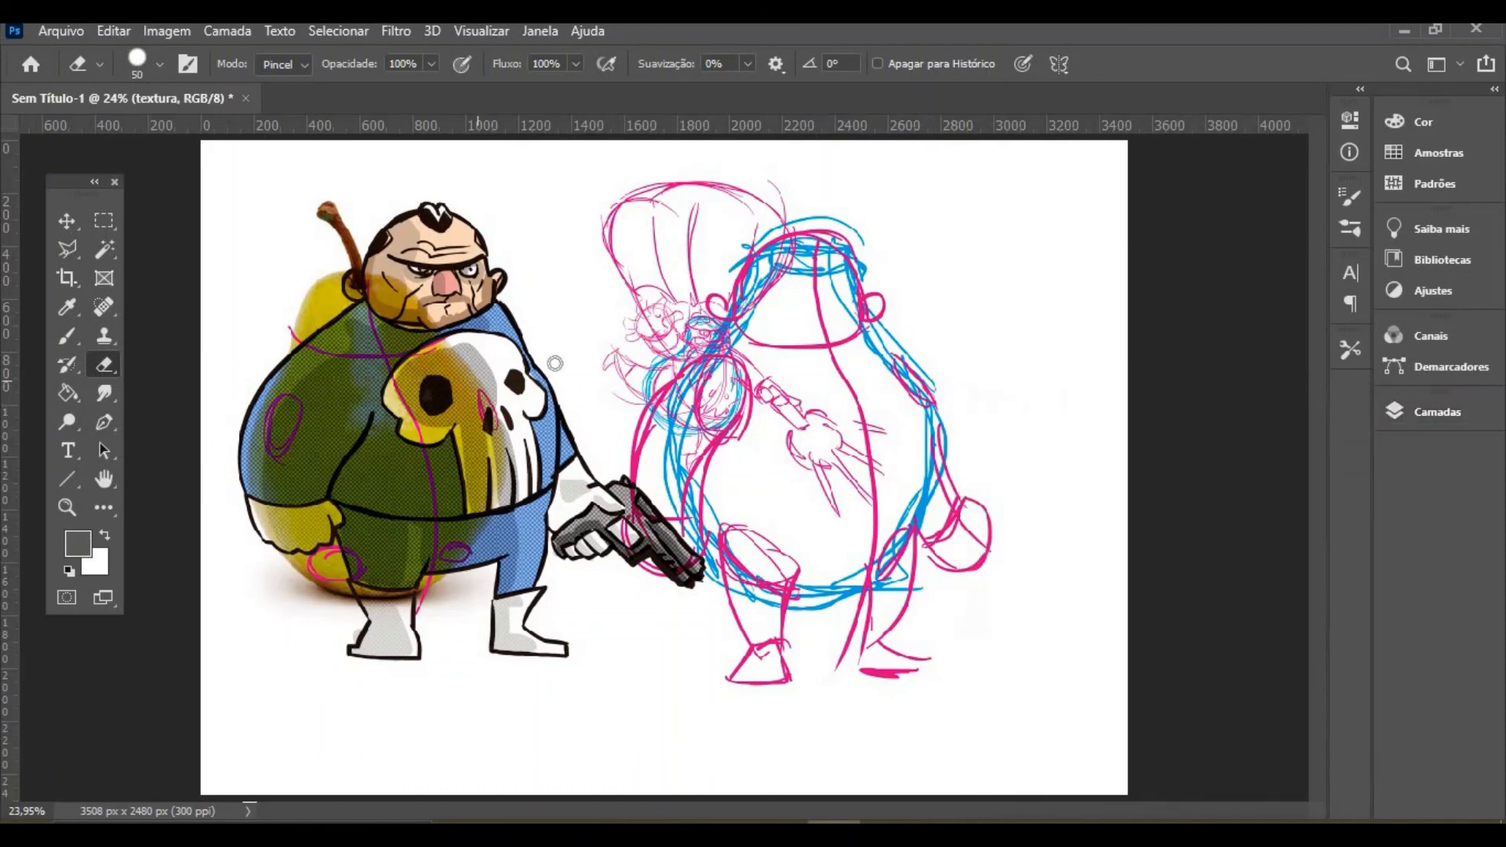
# Select the reference layer Camada 1 and hide the textura, Camada 6, Camada 2 and Camada 4 layers
pyautogui.click(1416, 417)
pyautogui.click(1094, 749)
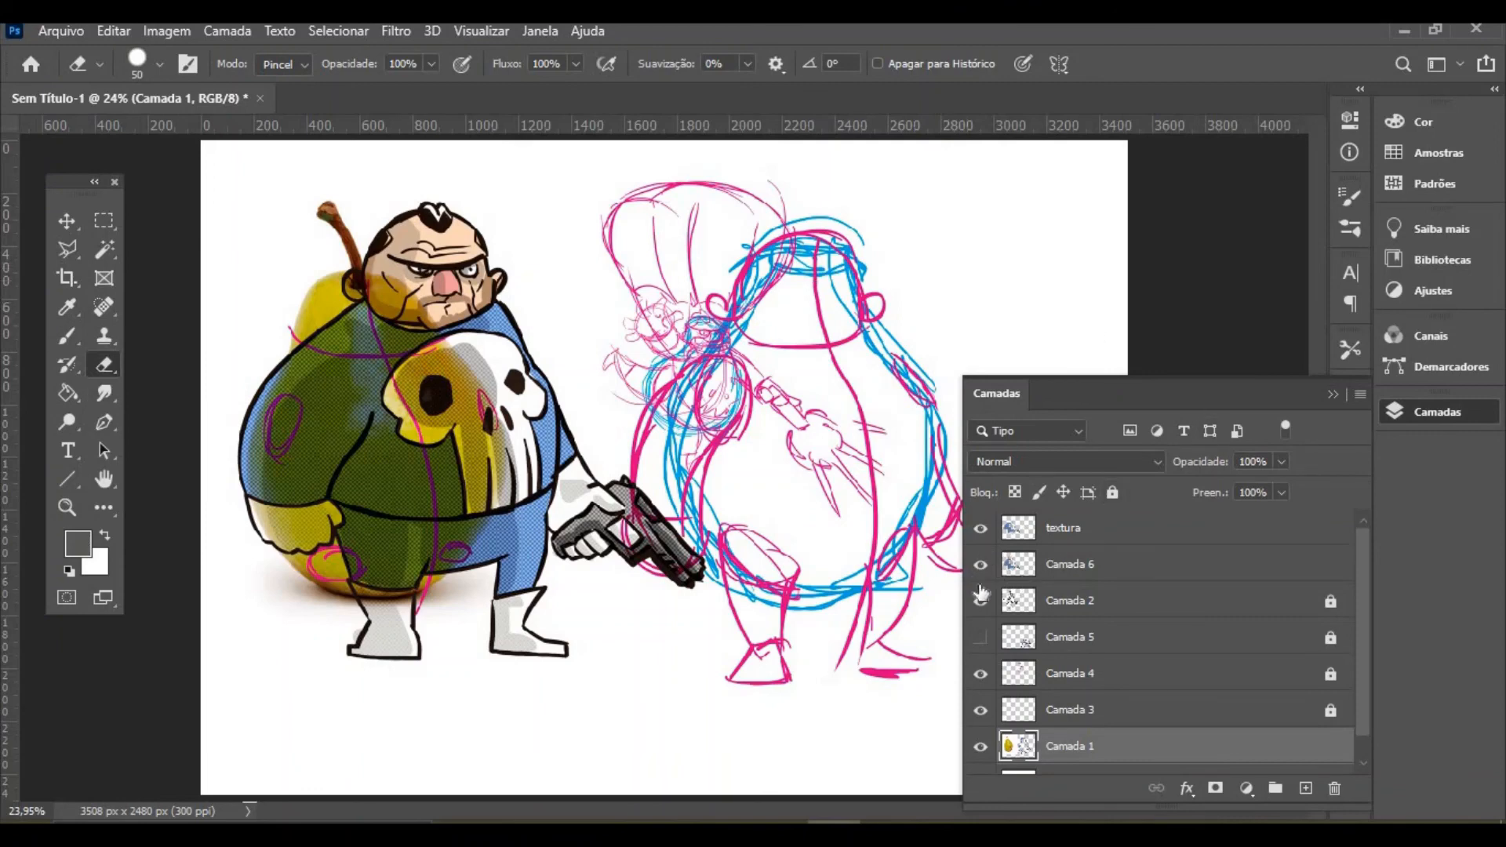
pyautogui.click(980, 528)
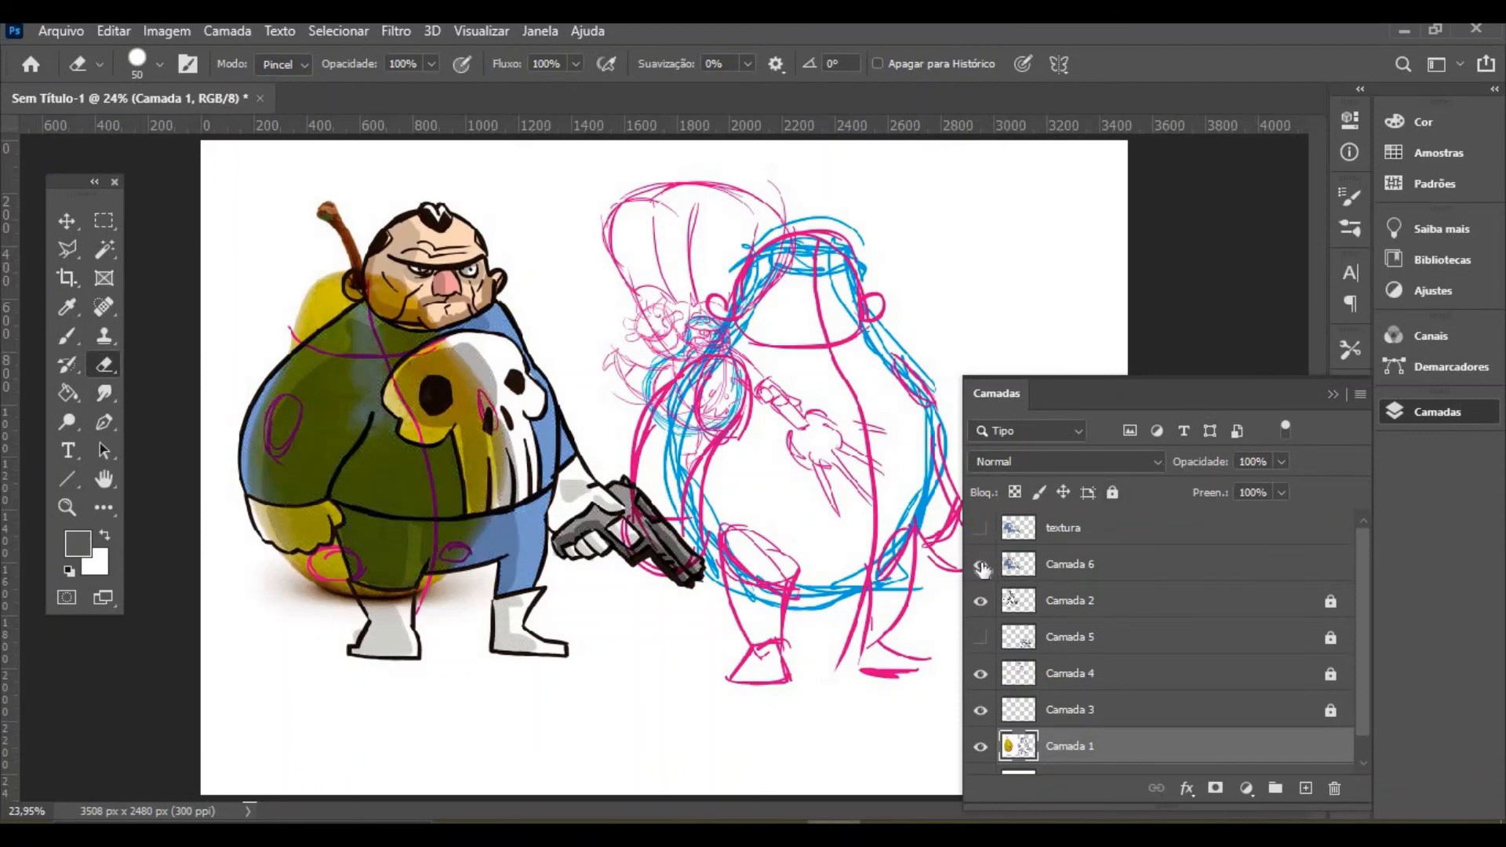
pyautogui.click(980, 564)
pyautogui.click(980, 601)
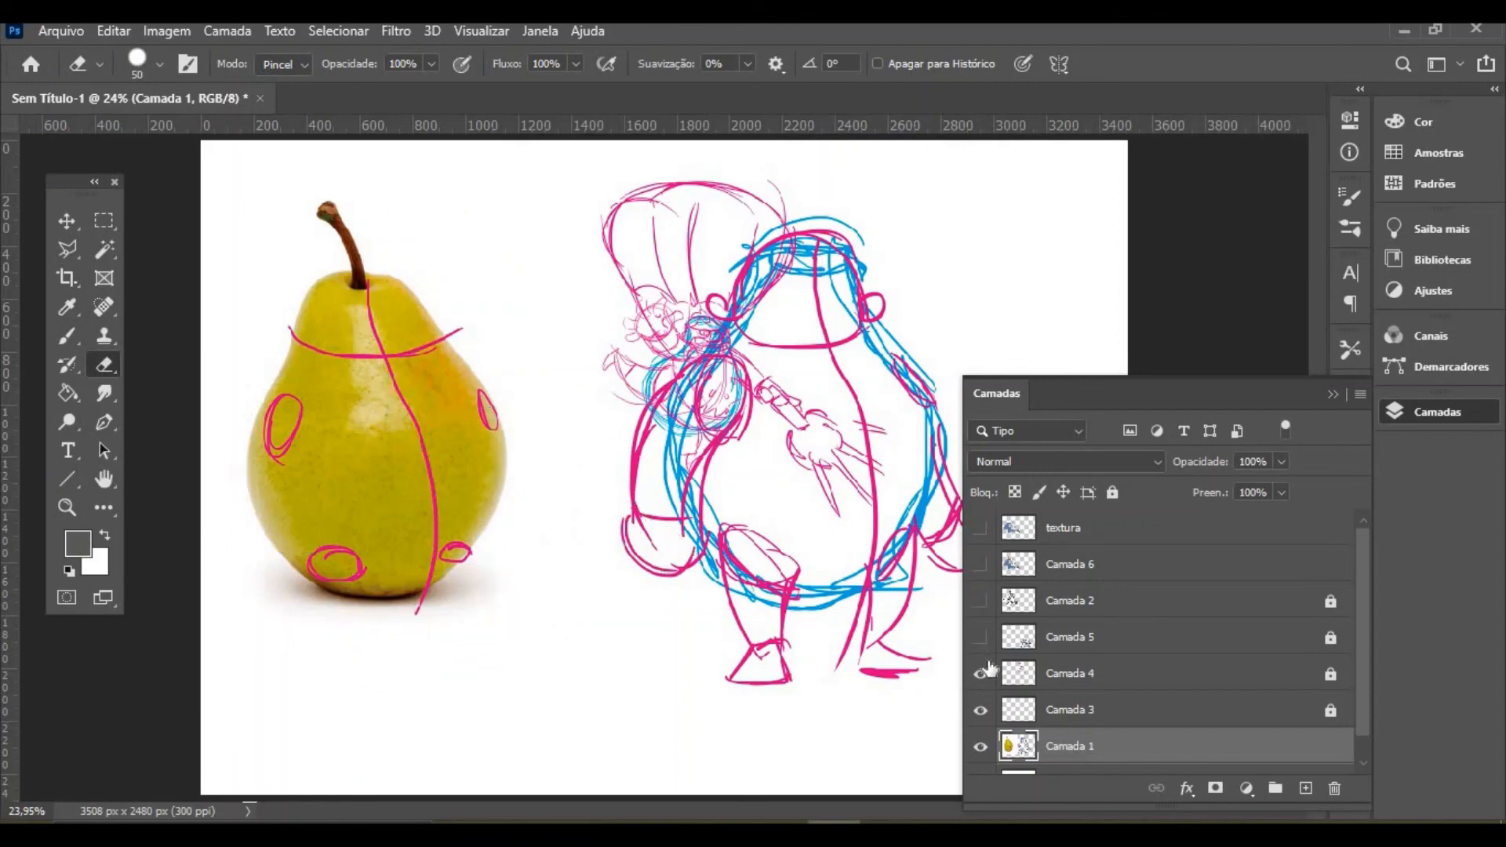
pyautogui.click(980, 674)
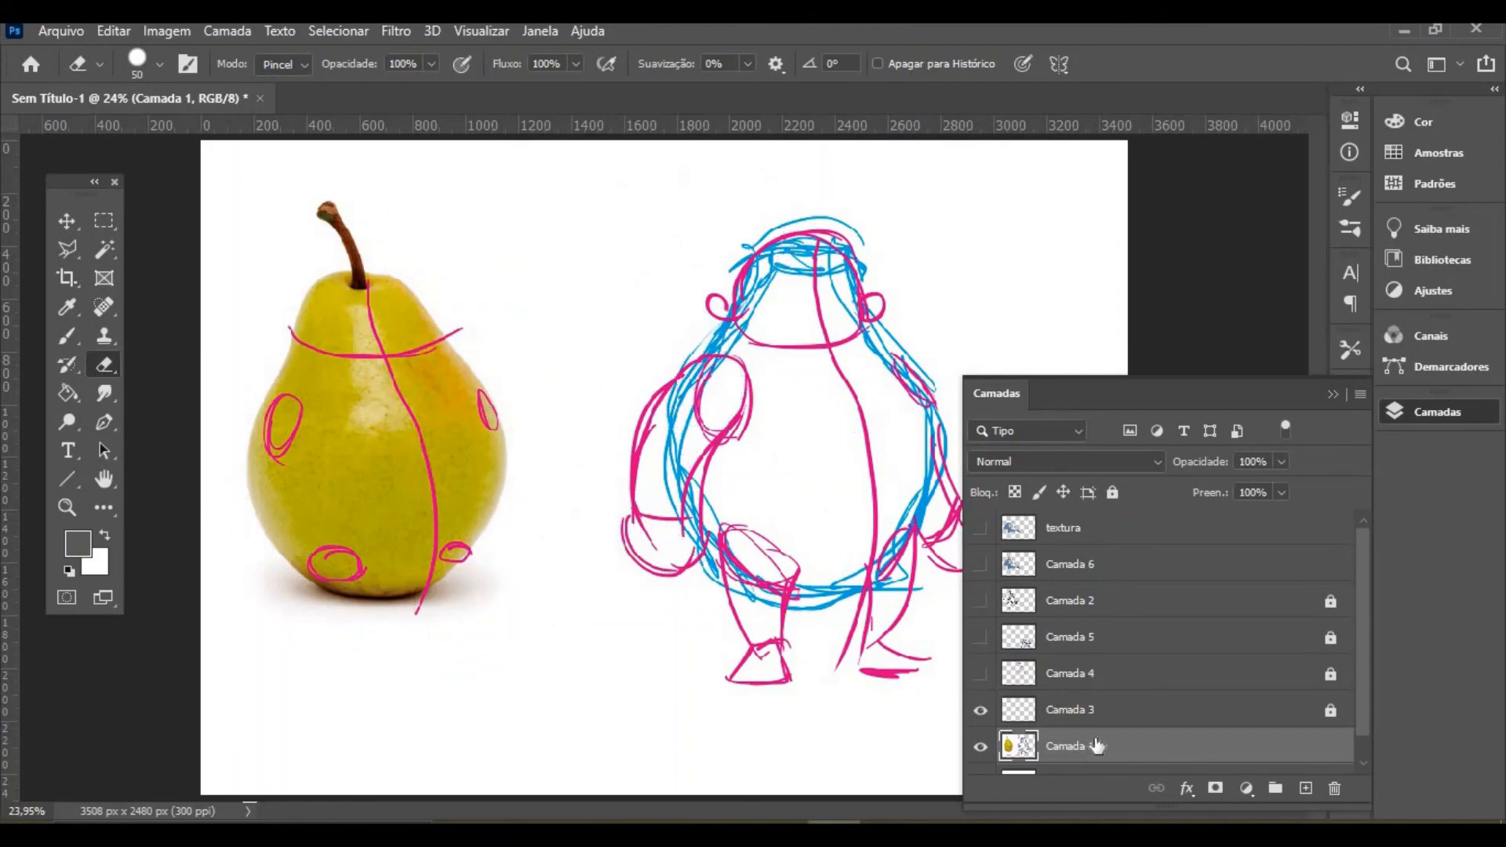
pyautogui.click(1332, 394)
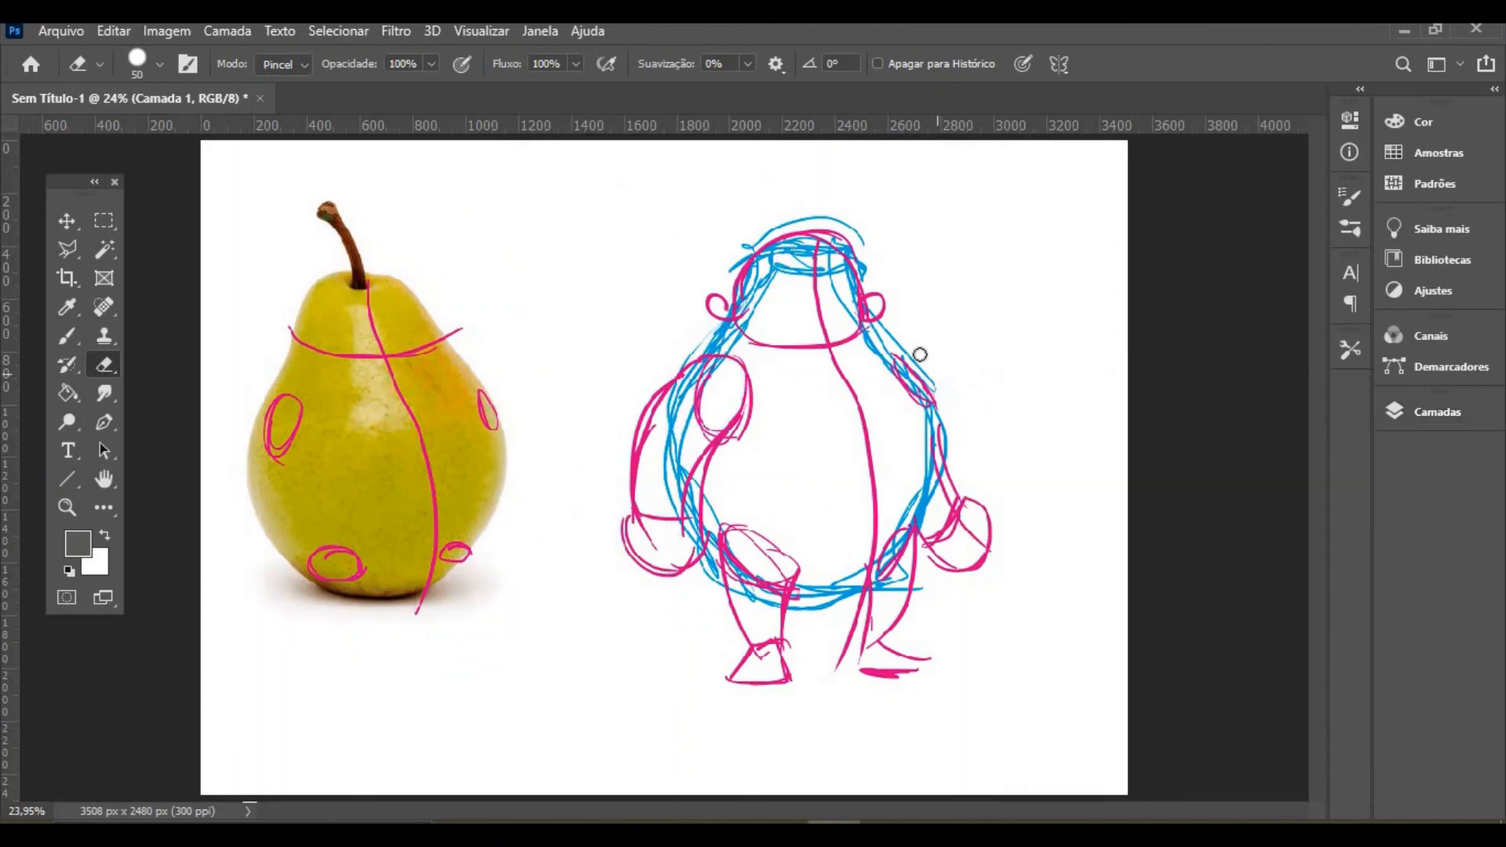
# Enlarge the Eraser to size 200 and erase the whole pink and blue construction sketch beside the pear on Camada 1
pyautogui.press(']')
pyautogui.press(']')
pyautogui.press(']')
pyautogui.press(']')
pyautogui.press(']')
pyautogui.press(']')
pyautogui.press(']')
pyautogui.press(']')
pyautogui.press(']')
pyautogui.moveTo(873, 175)
pyautogui.mouseDown()
pyautogui.moveTo(739, 330)
pyautogui.moveTo(655, 348)
pyautogui.moveTo(748, 291)
pyautogui.moveTo(660, 630)
pyautogui.moveTo(746, 361)
pyautogui.moveTo(715, 664)
pyautogui.moveTo(755, 459)
pyautogui.moveTo(832, 625)
pyautogui.moveTo(871, 613)
pyautogui.moveTo(930, 543)
pyautogui.moveTo(942, 589)
pyautogui.moveTo(1003, 464)
pyautogui.moveTo(944, 365)
pyautogui.moveTo(905, 476)
pyautogui.moveTo(979, 379)
pyautogui.moveTo(873, 498)
pyautogui.moveTo(818, 442)
pyautogui.moveTo(829, 358)
pyautogui.moveTo(754, 396)
pyautogui.moveTo(822, 310)
pyautogui.mouseUp()
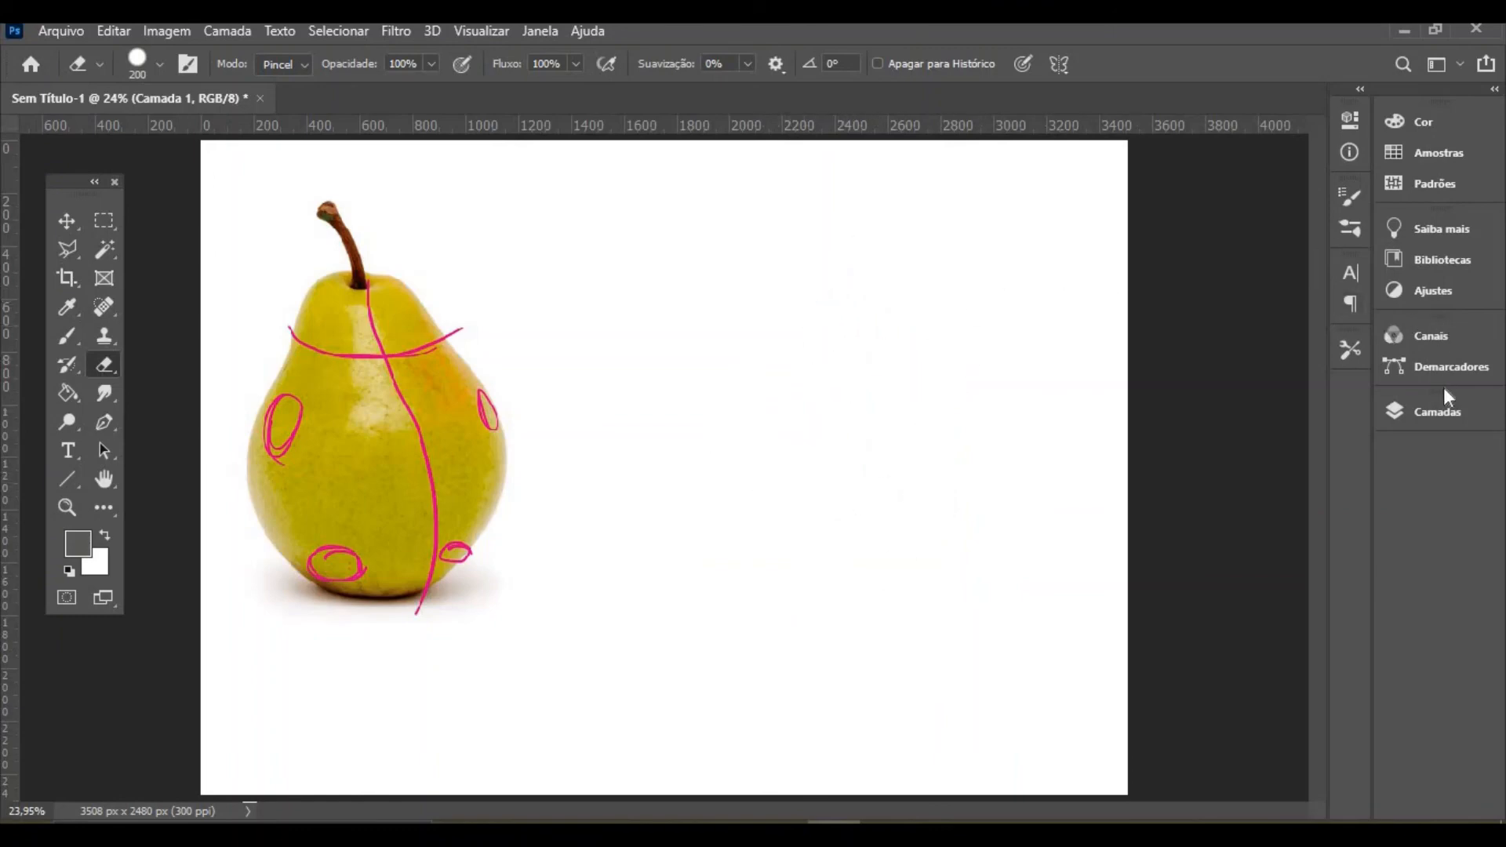
# Show the character's line art, colour and halftone layers Camada 2, Camada 6 and textura again
pyautogui.click(1435, 411)
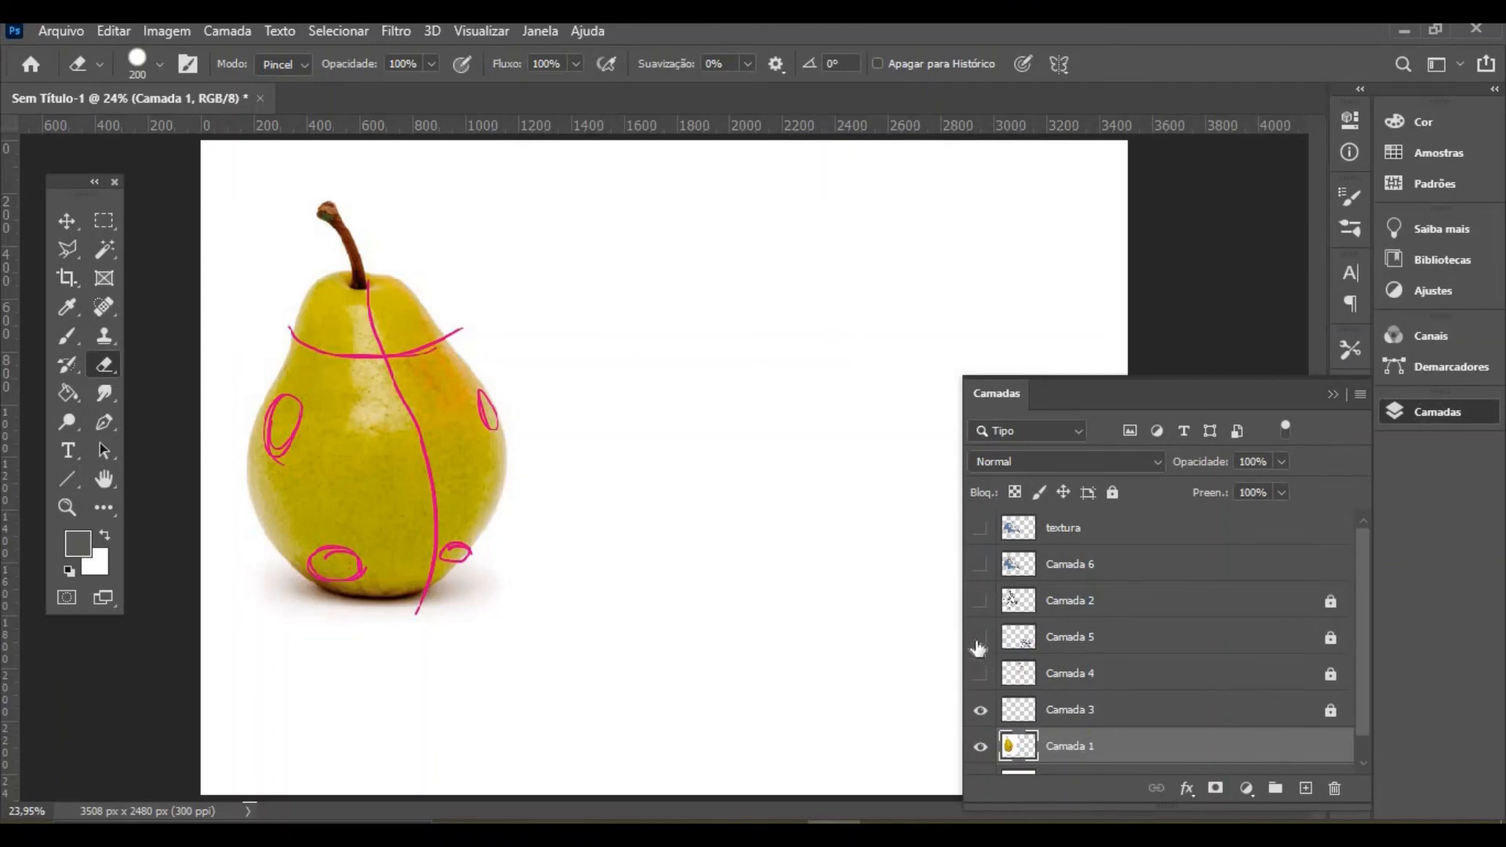
pyautogui.click(979, 646)
pyautogui.click(979, 643)
pyautogui.click(979, 604)
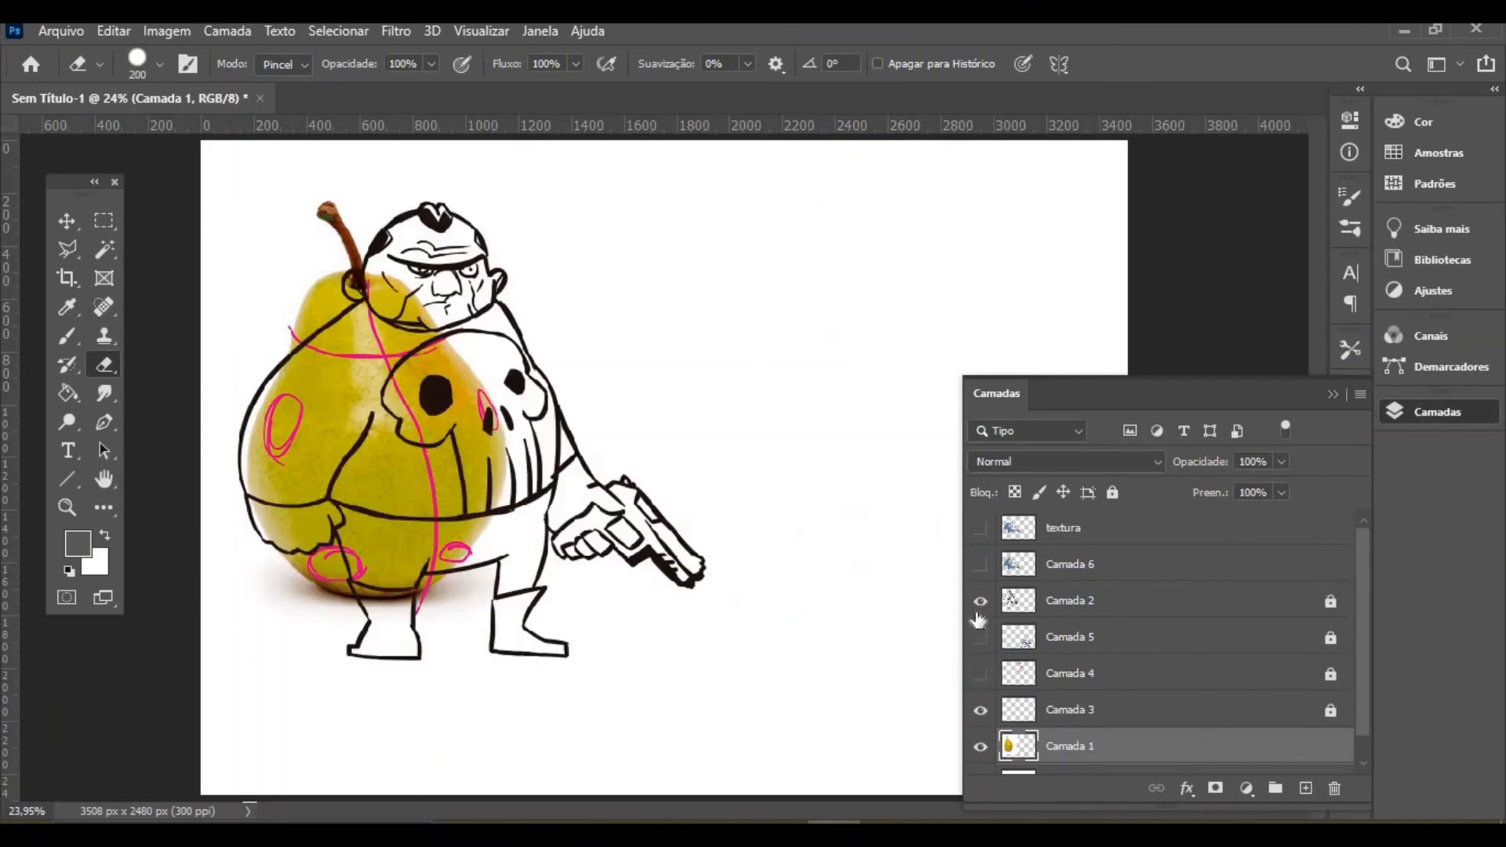
pyautogui.click(981, 565)
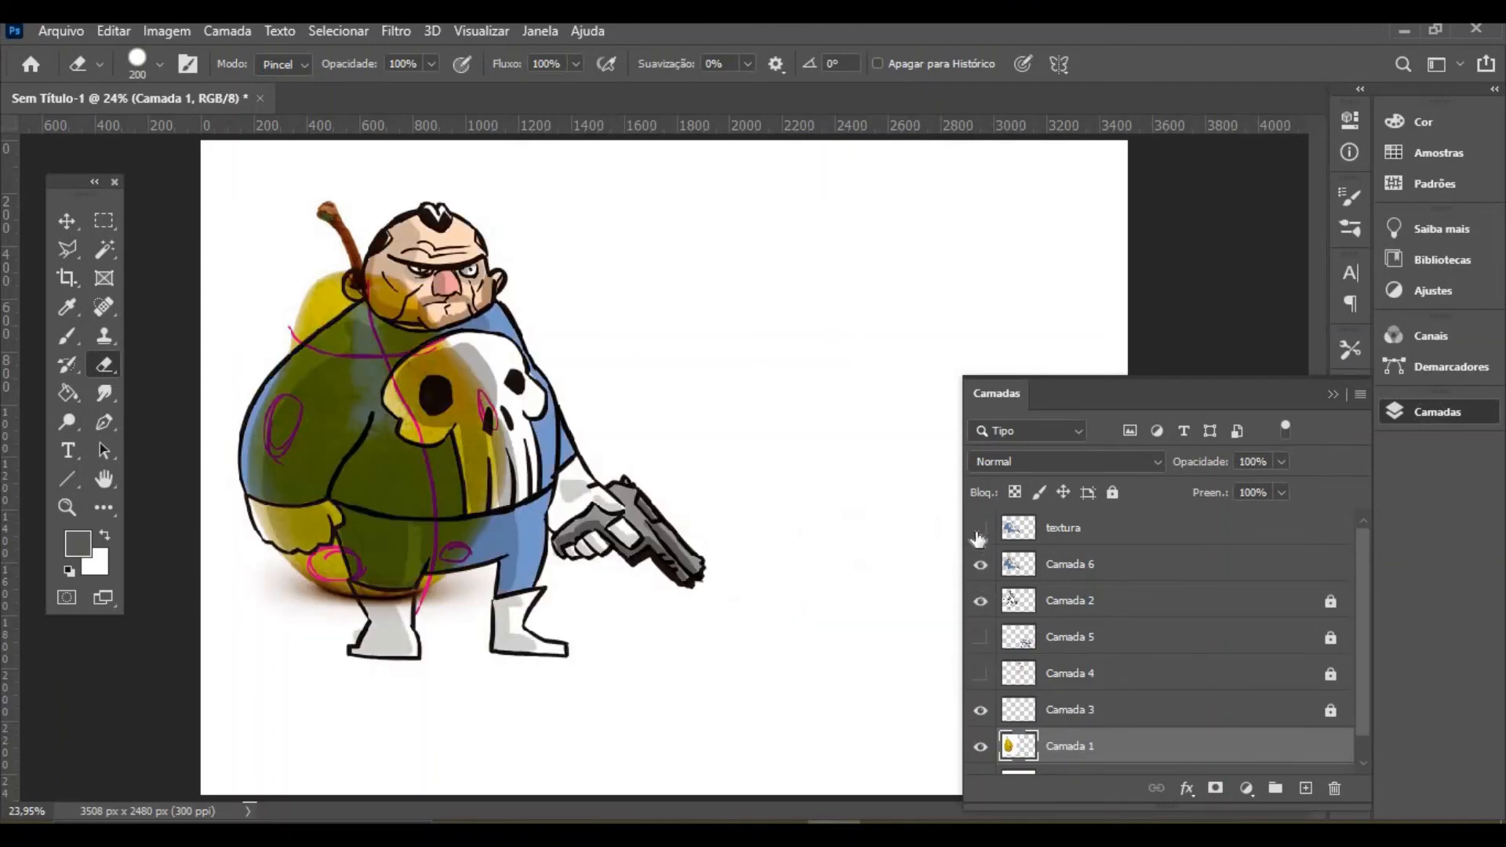
pyautogui.click(979, 529)
# Unlock Camada 2, select it together with Camada 6 and textura, and move the character into the empty space beside the pear
pyautogui.click(66, 221)
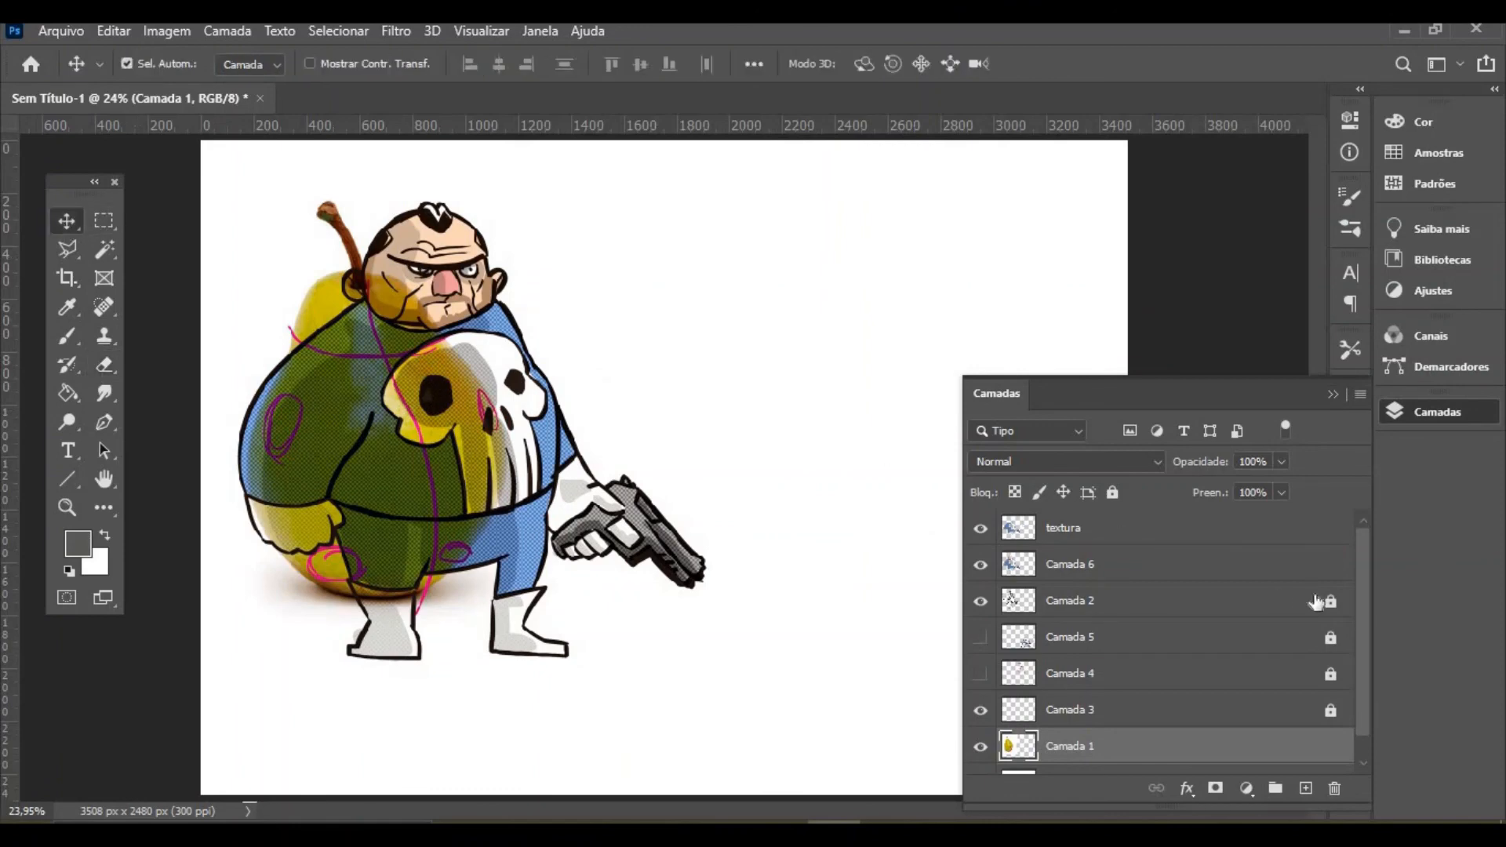
pyautogui.click(1331, 602)
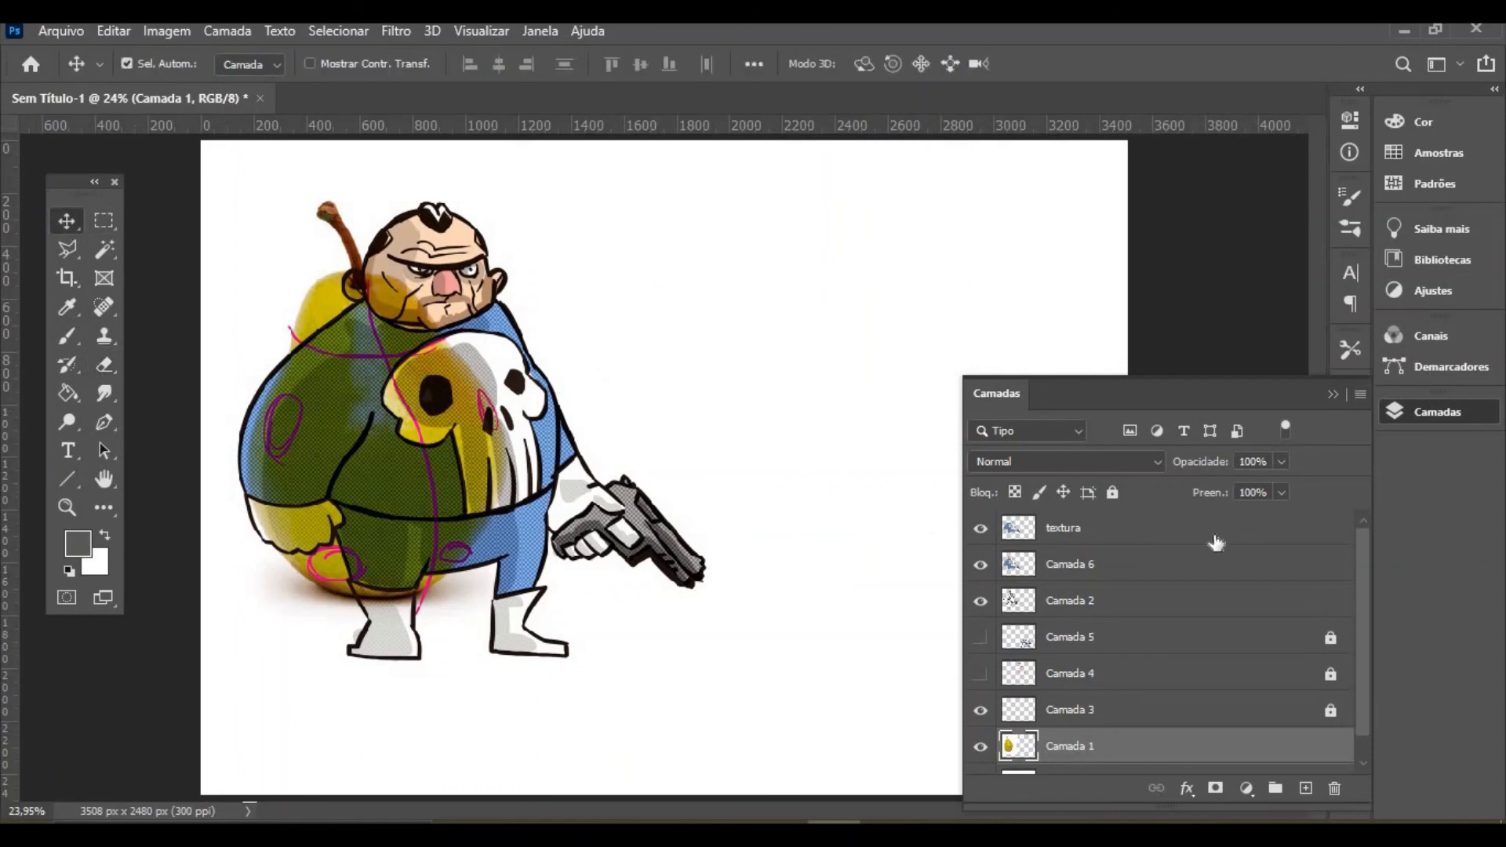
pyautogui.keyDown('shift'); pyautogui.click(1176, 570); pyautogui.keyUp('shift')
pyautogui.keyDown('shift'); pyautogui.click(1160, 606); pyautogui.keyUp('shift')
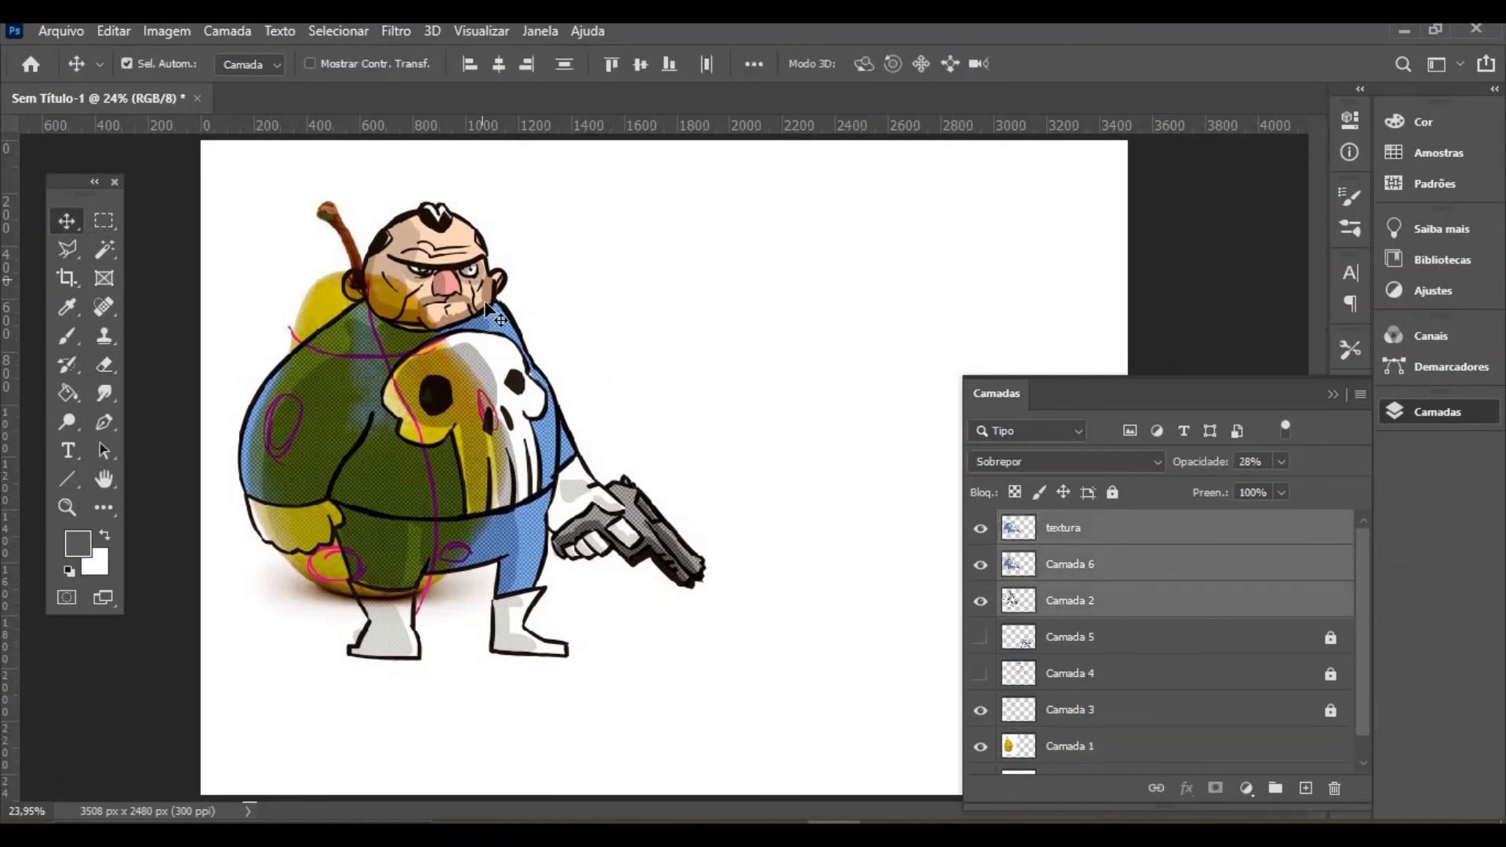
pyautogui.moveTo(491, 316); pyautogui.dragTo(797, 335)
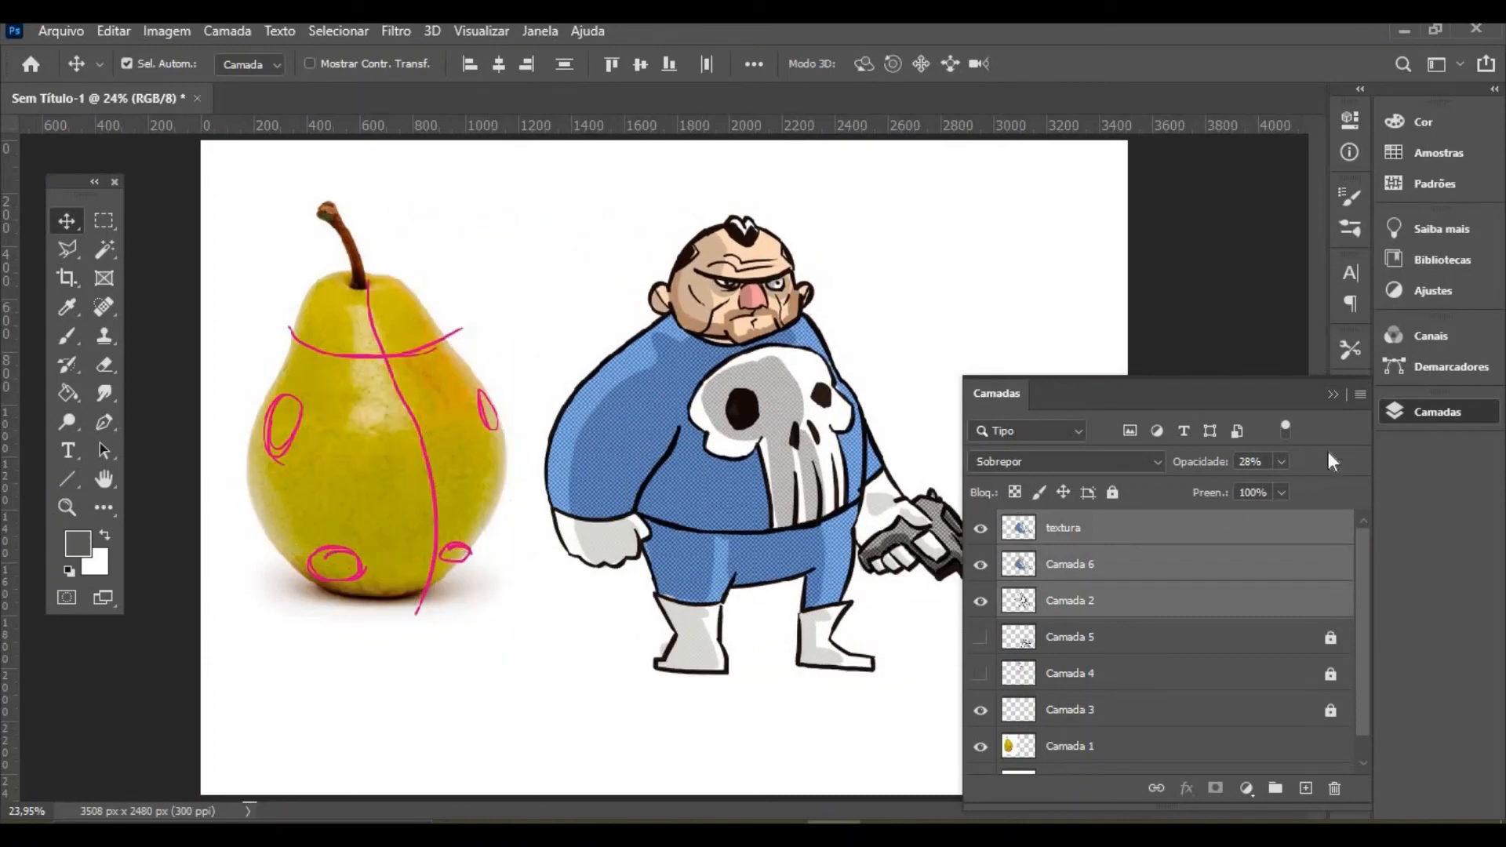
pyautogui.click(1332, 395)
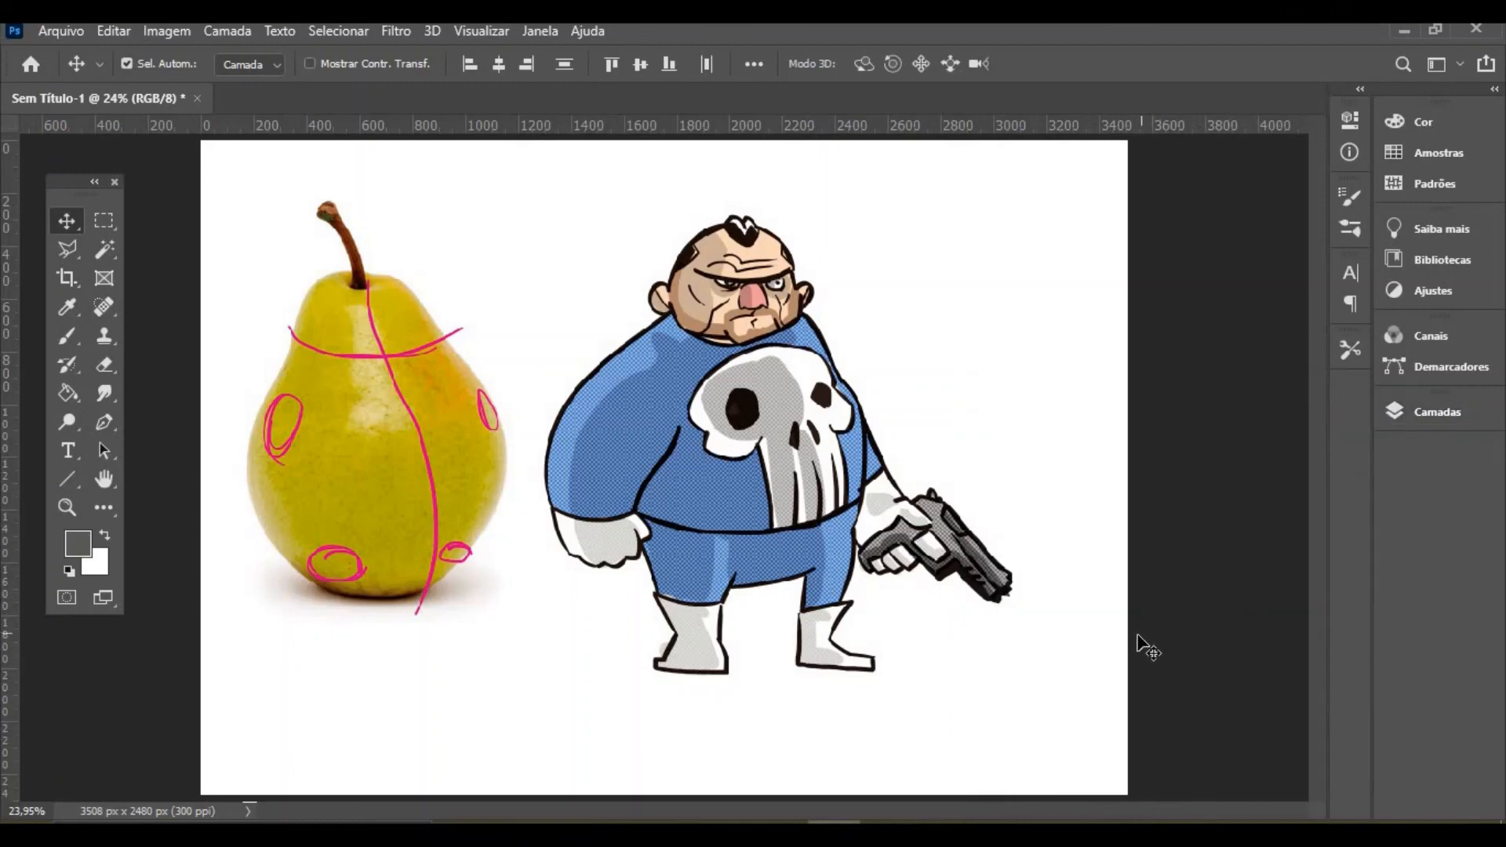